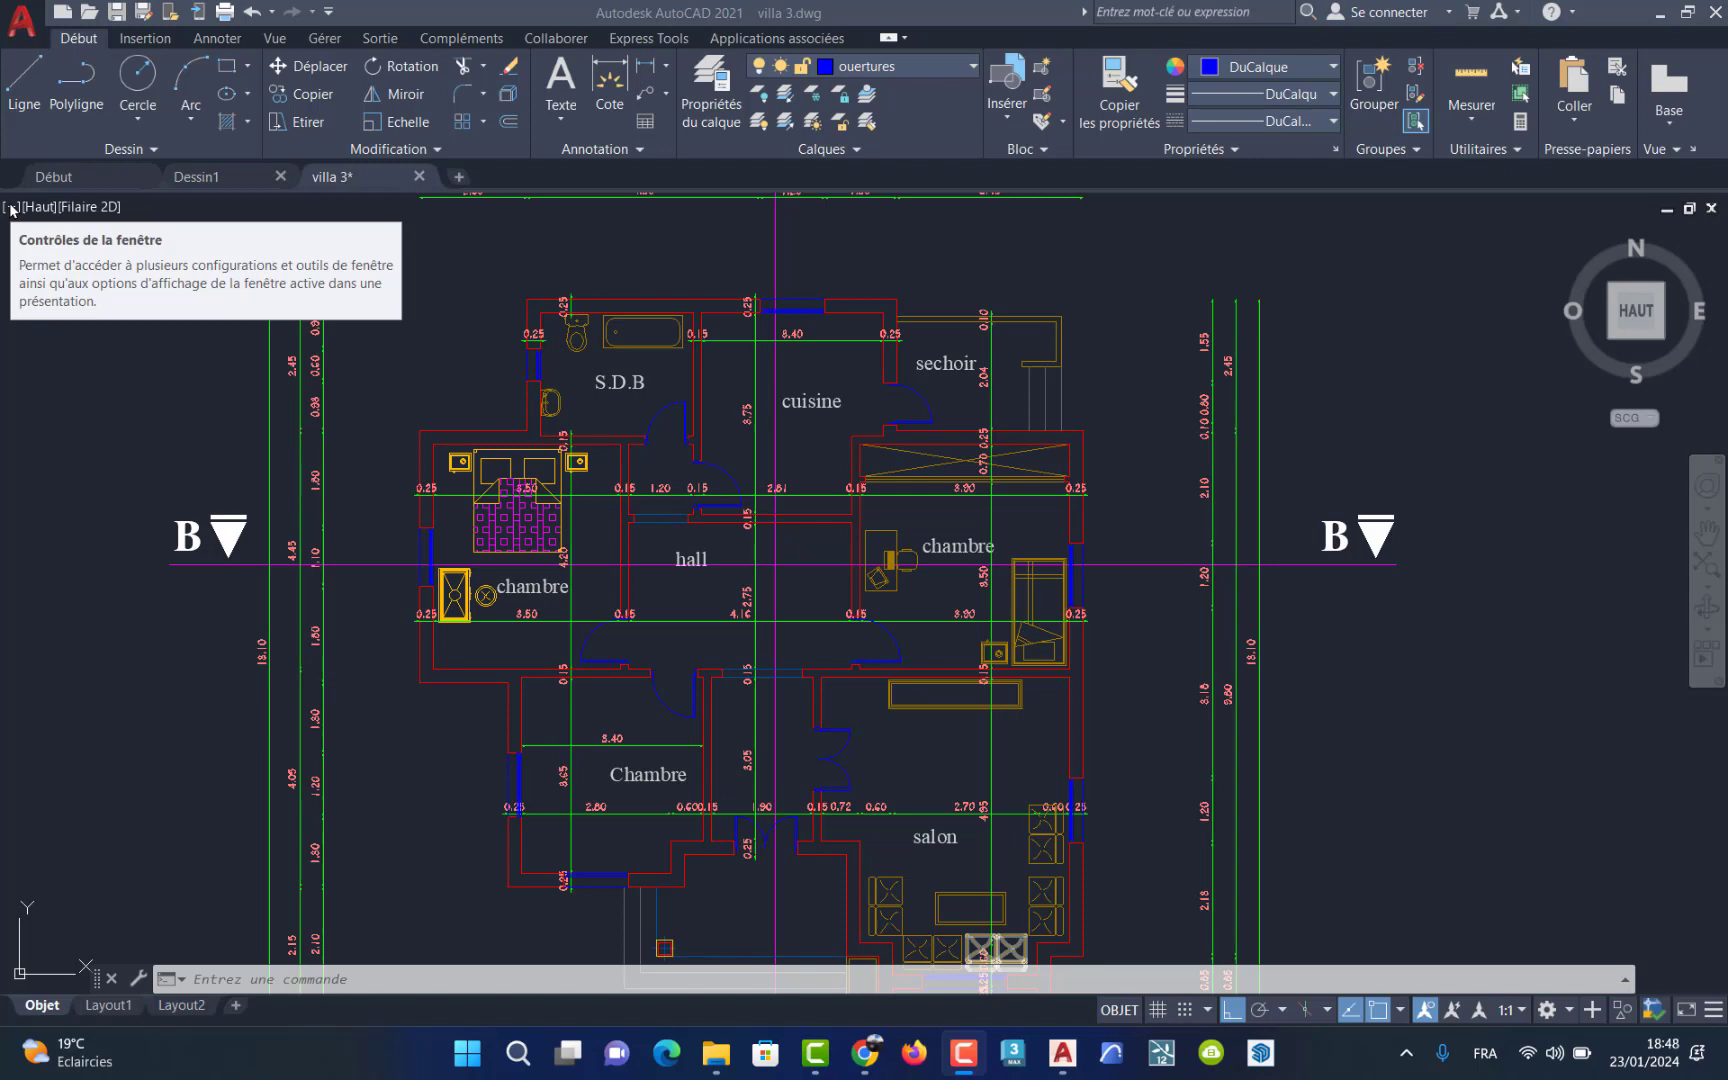
Step: Split the model view into two vertical viewports
click(12, 207)
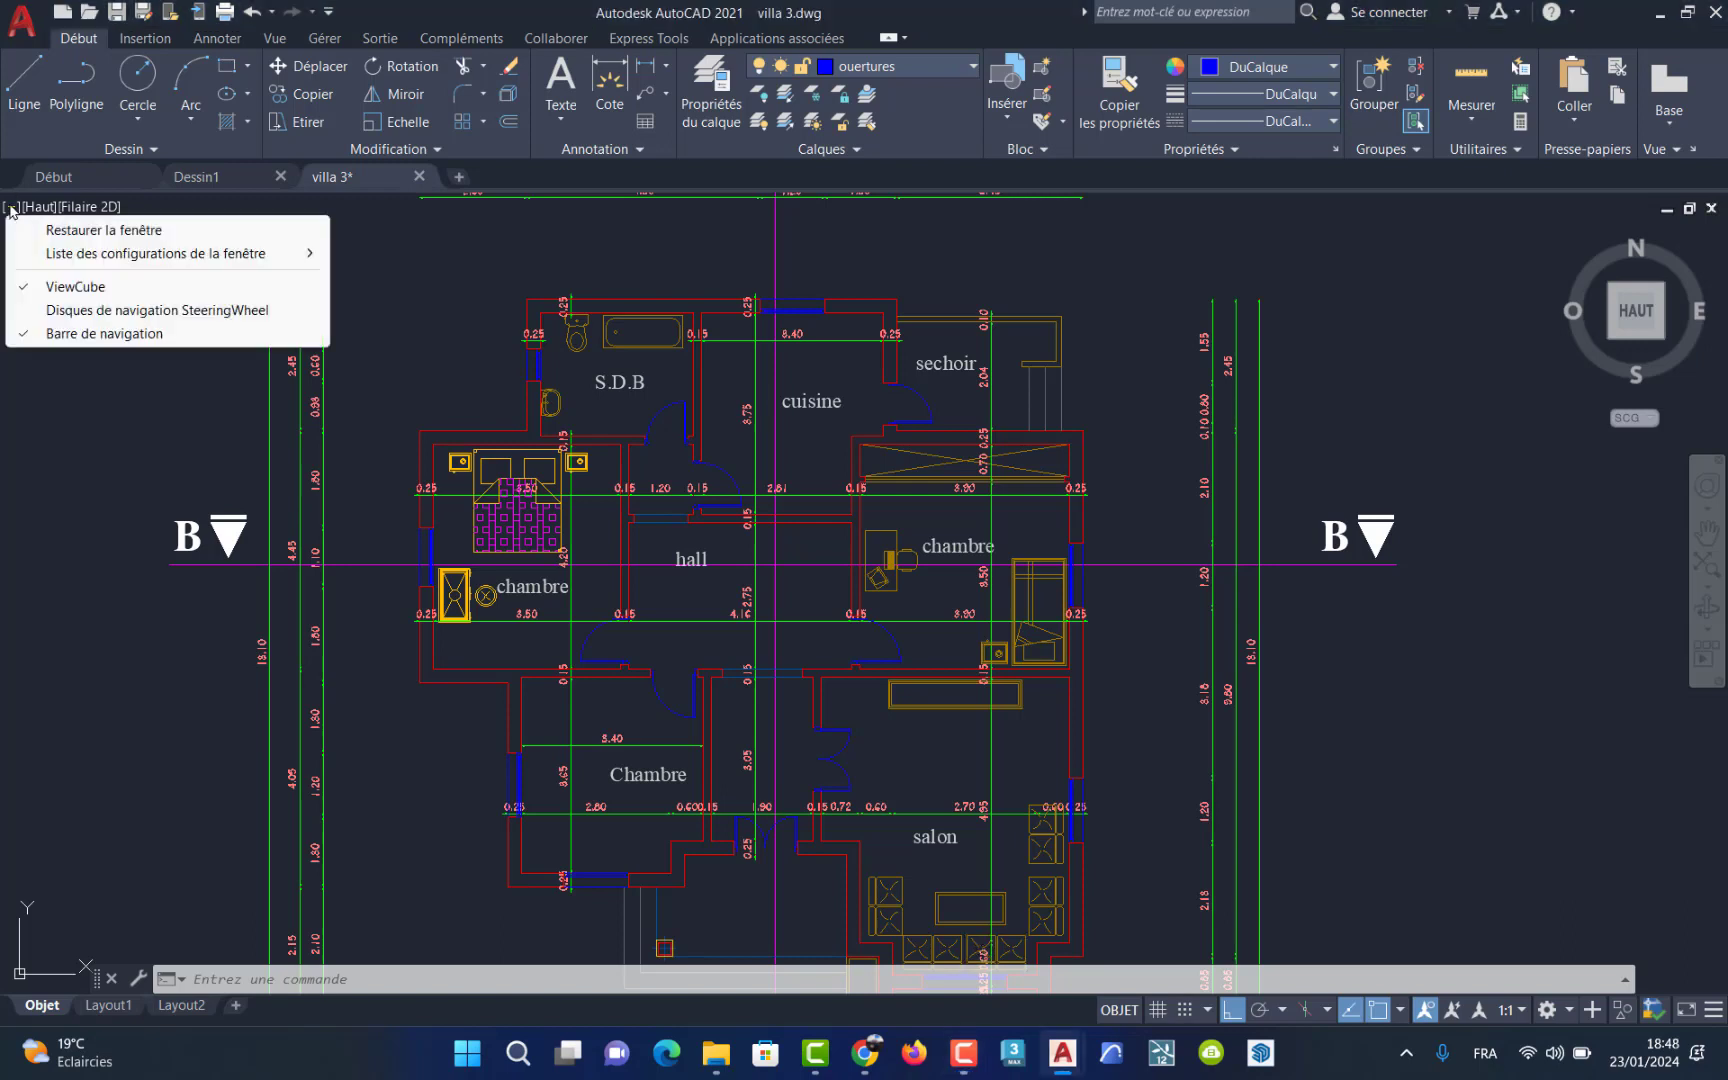
mouse_move(180, 256)
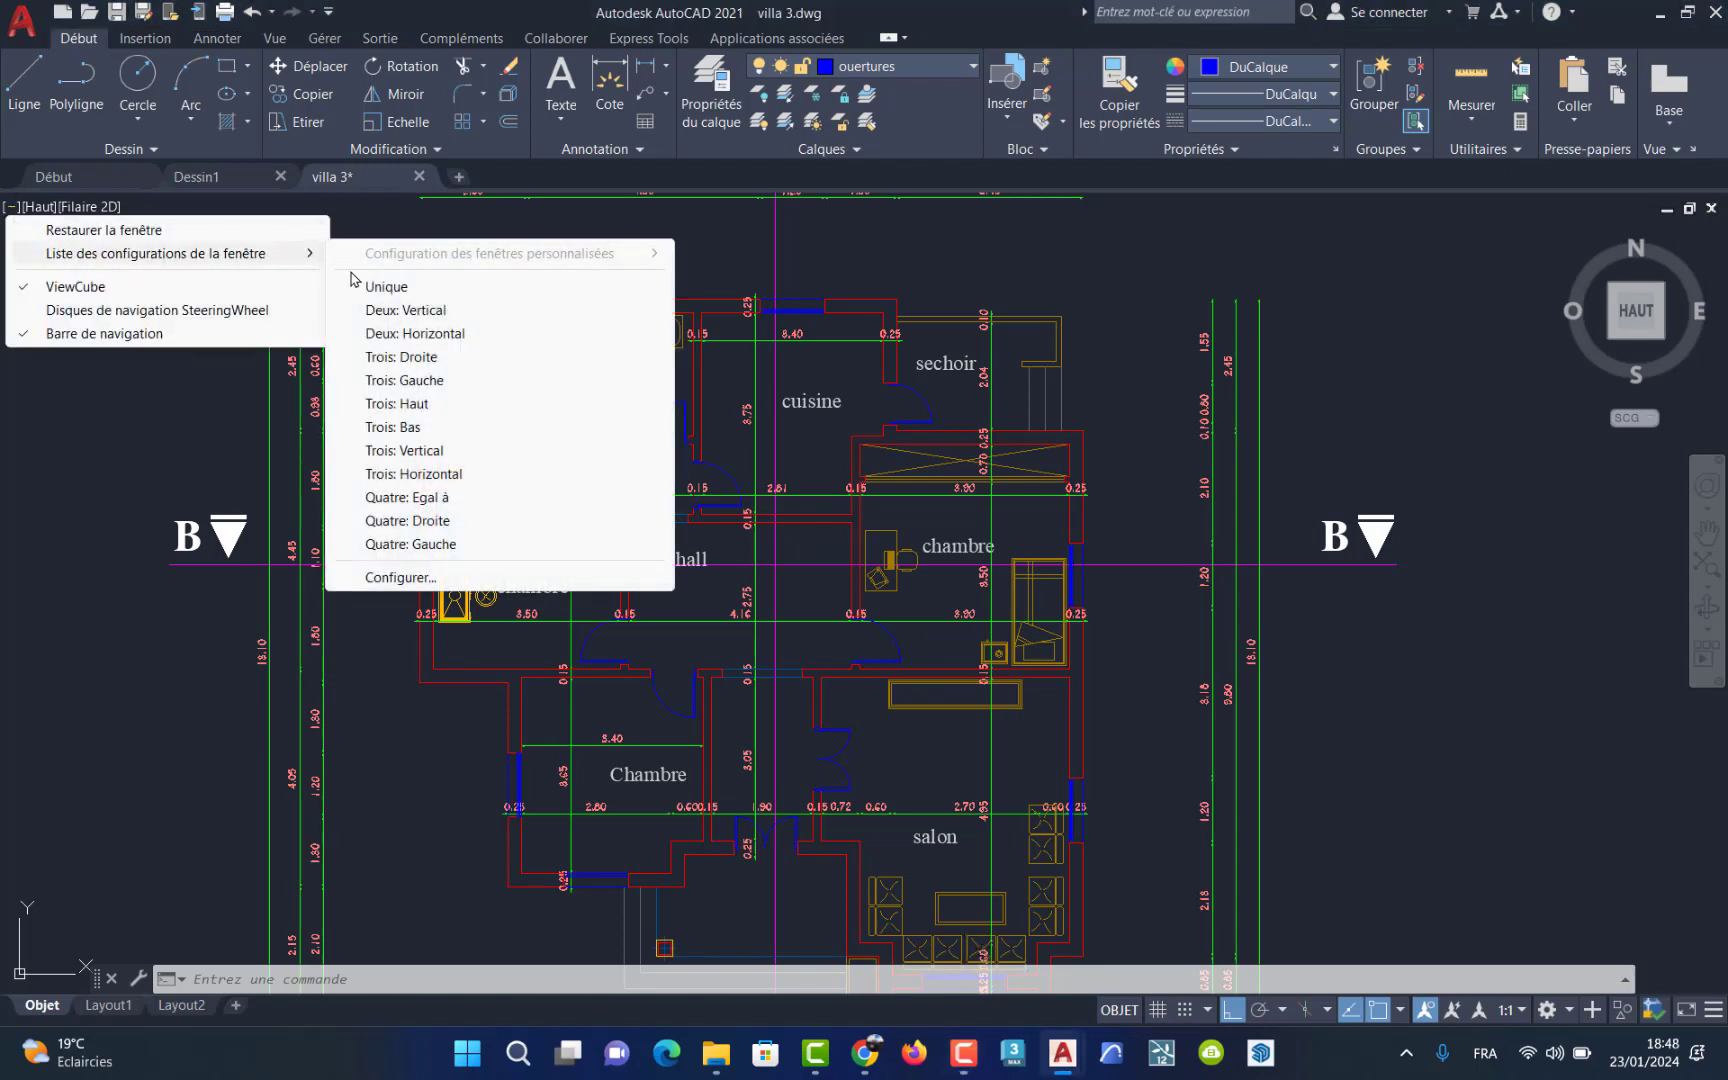
click(440, 312)
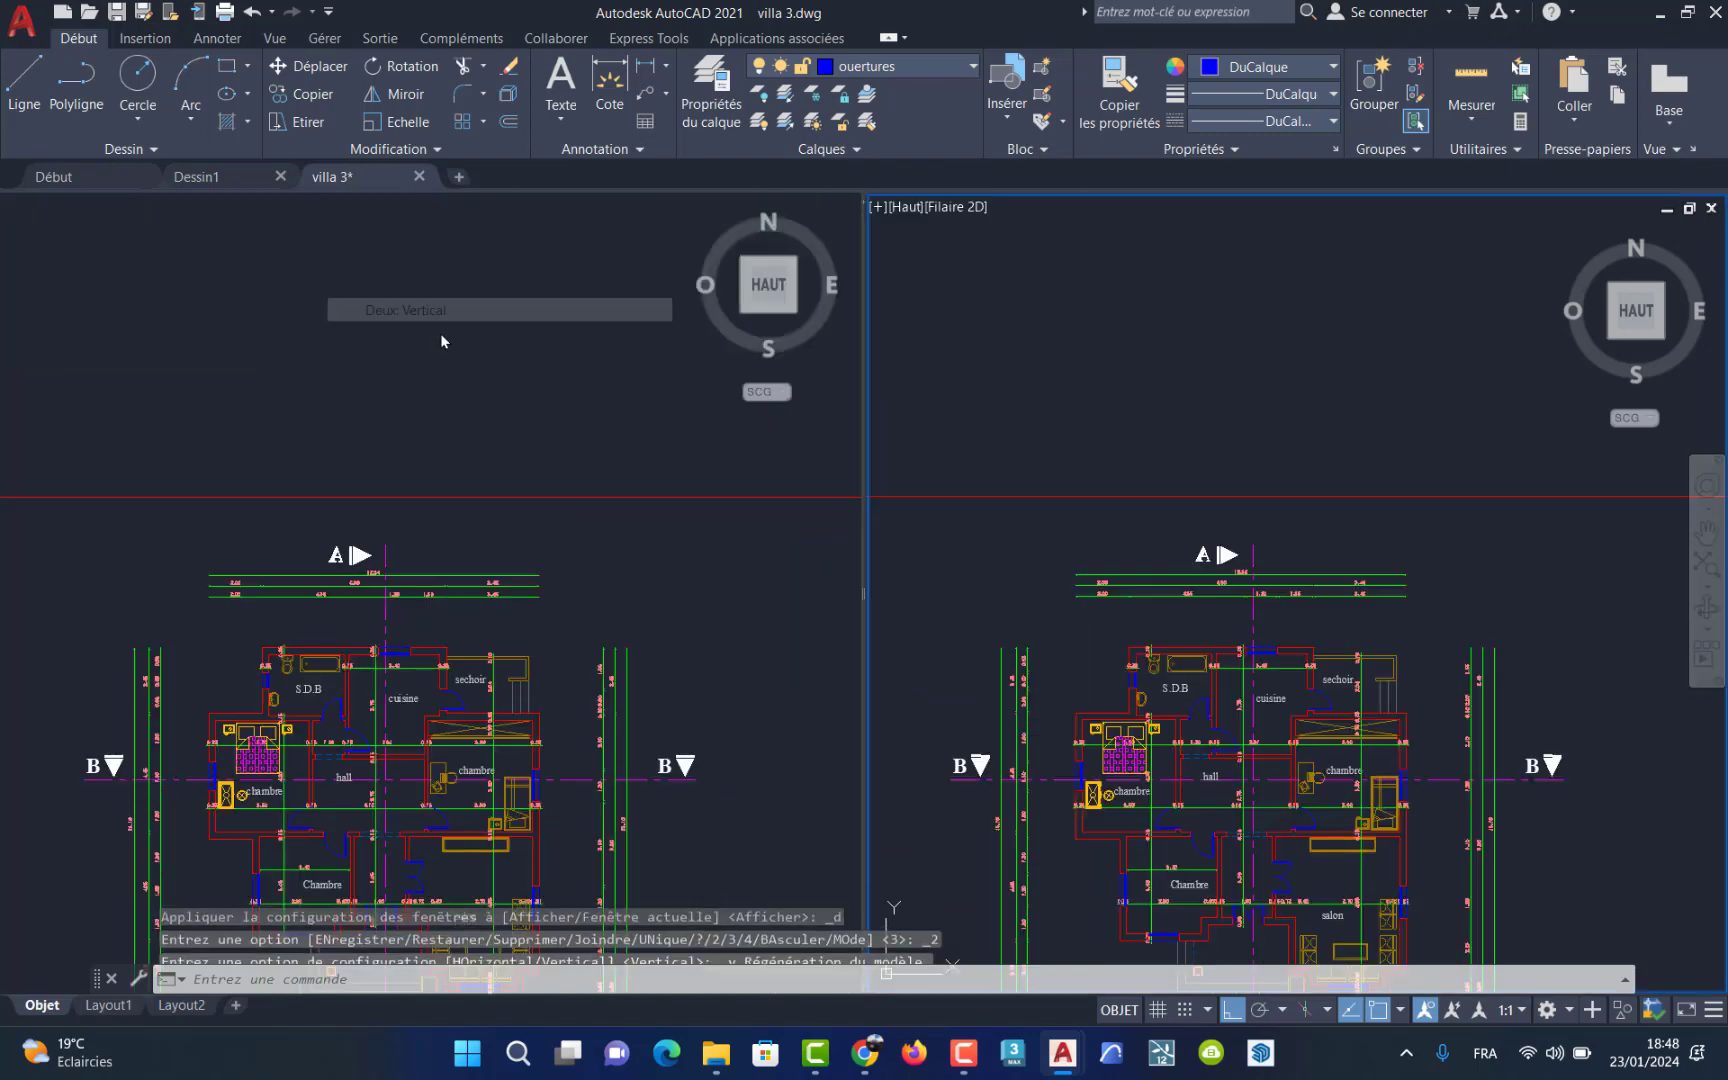
Step: Zoom the first viewport to a window around the ground-floor plan (PLAN RDC)
click(586, 641)
scroll(600, 700, down, 5)
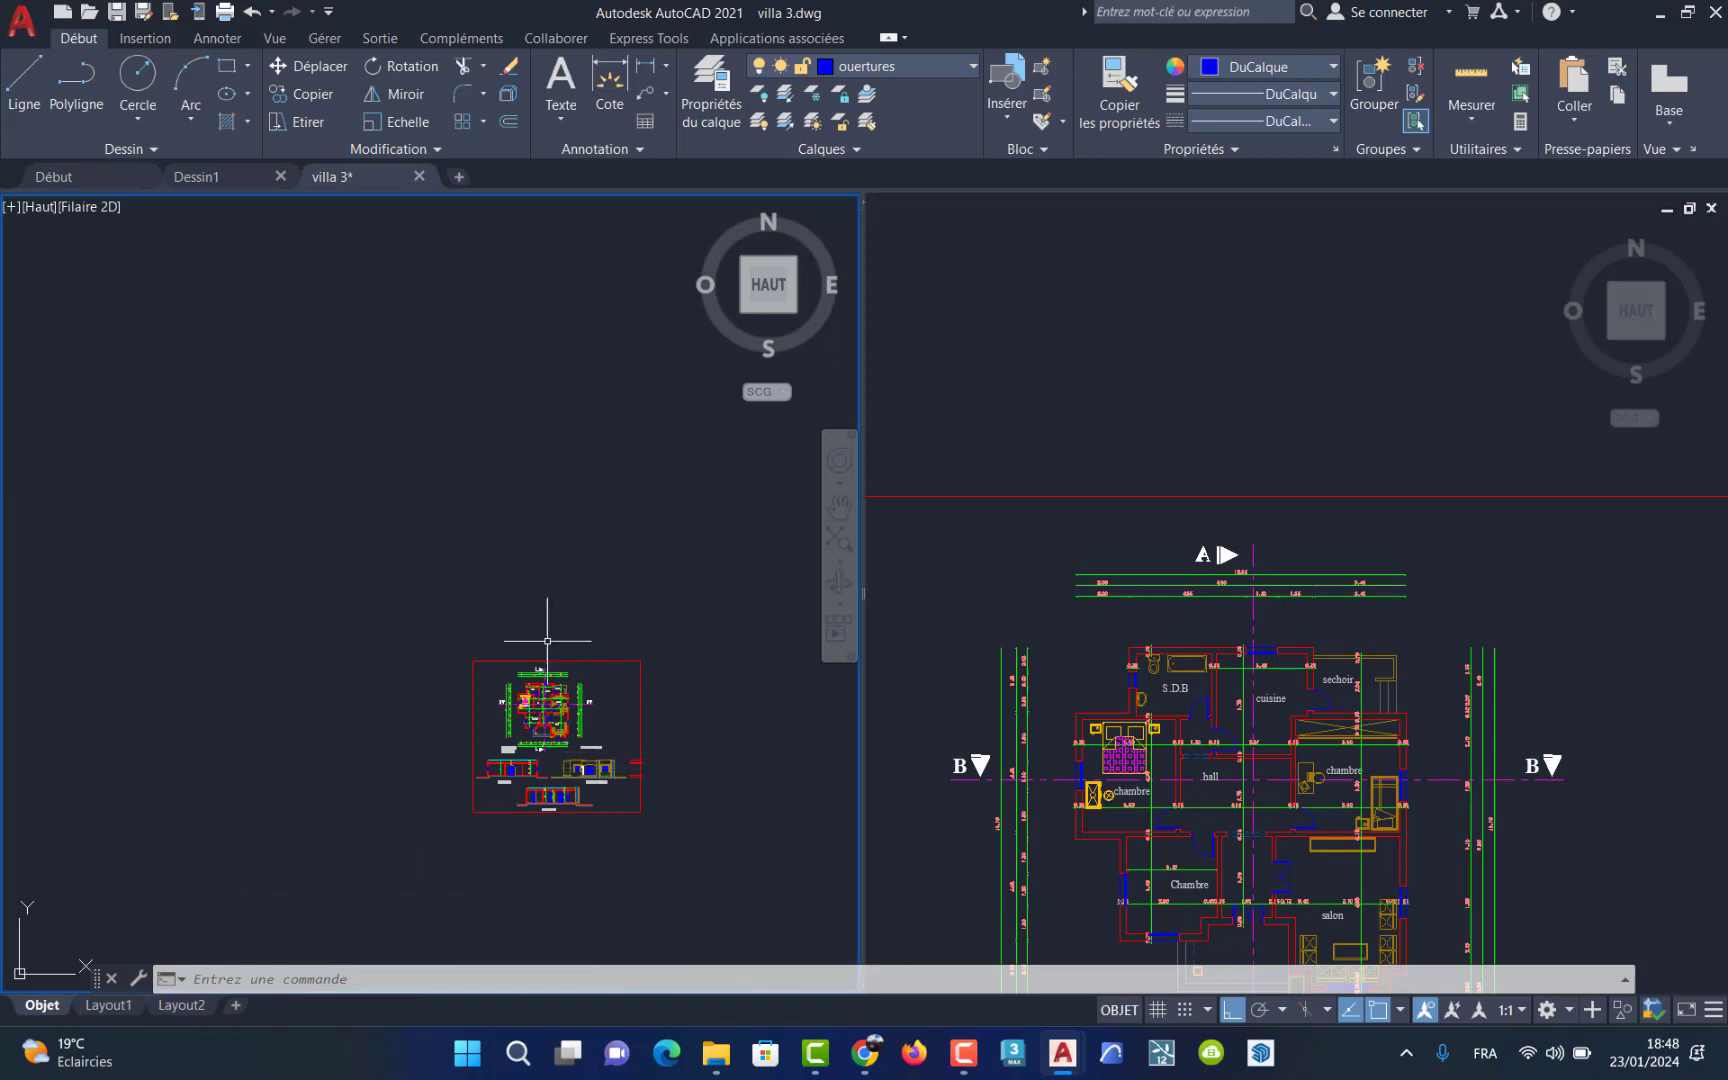
key(Escape)
key(Escape)
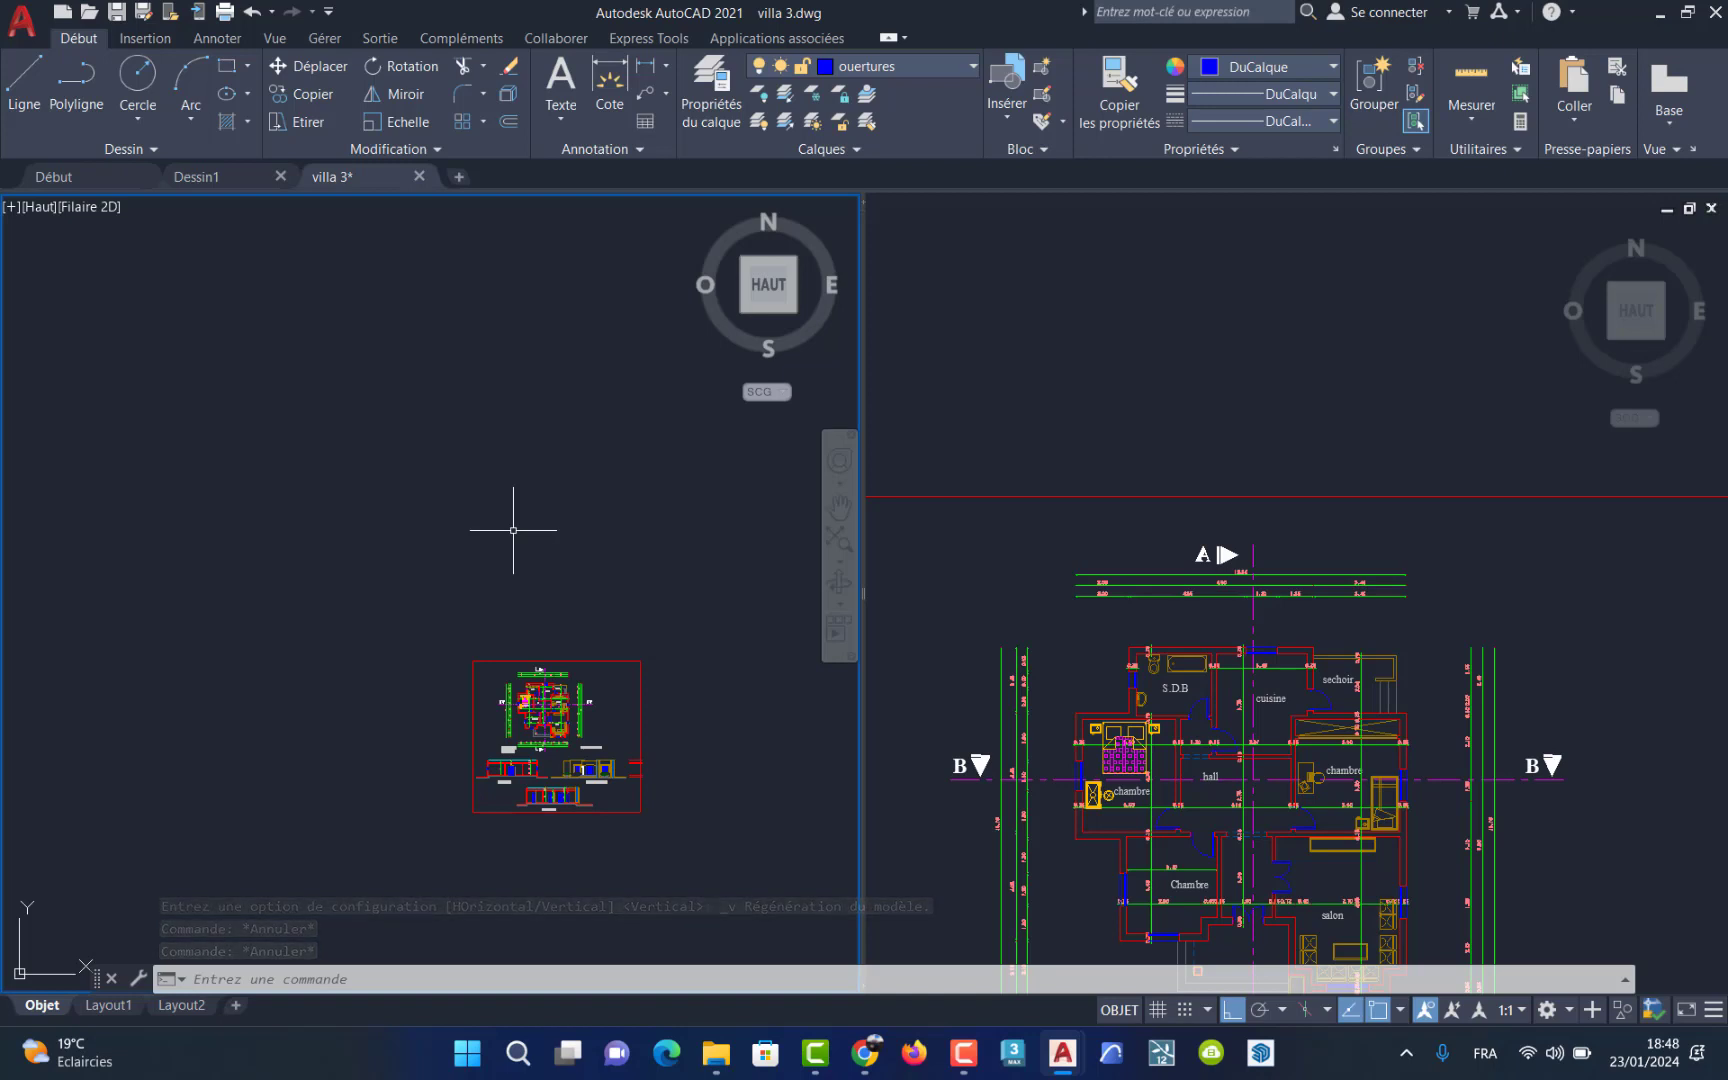
text(ZO)
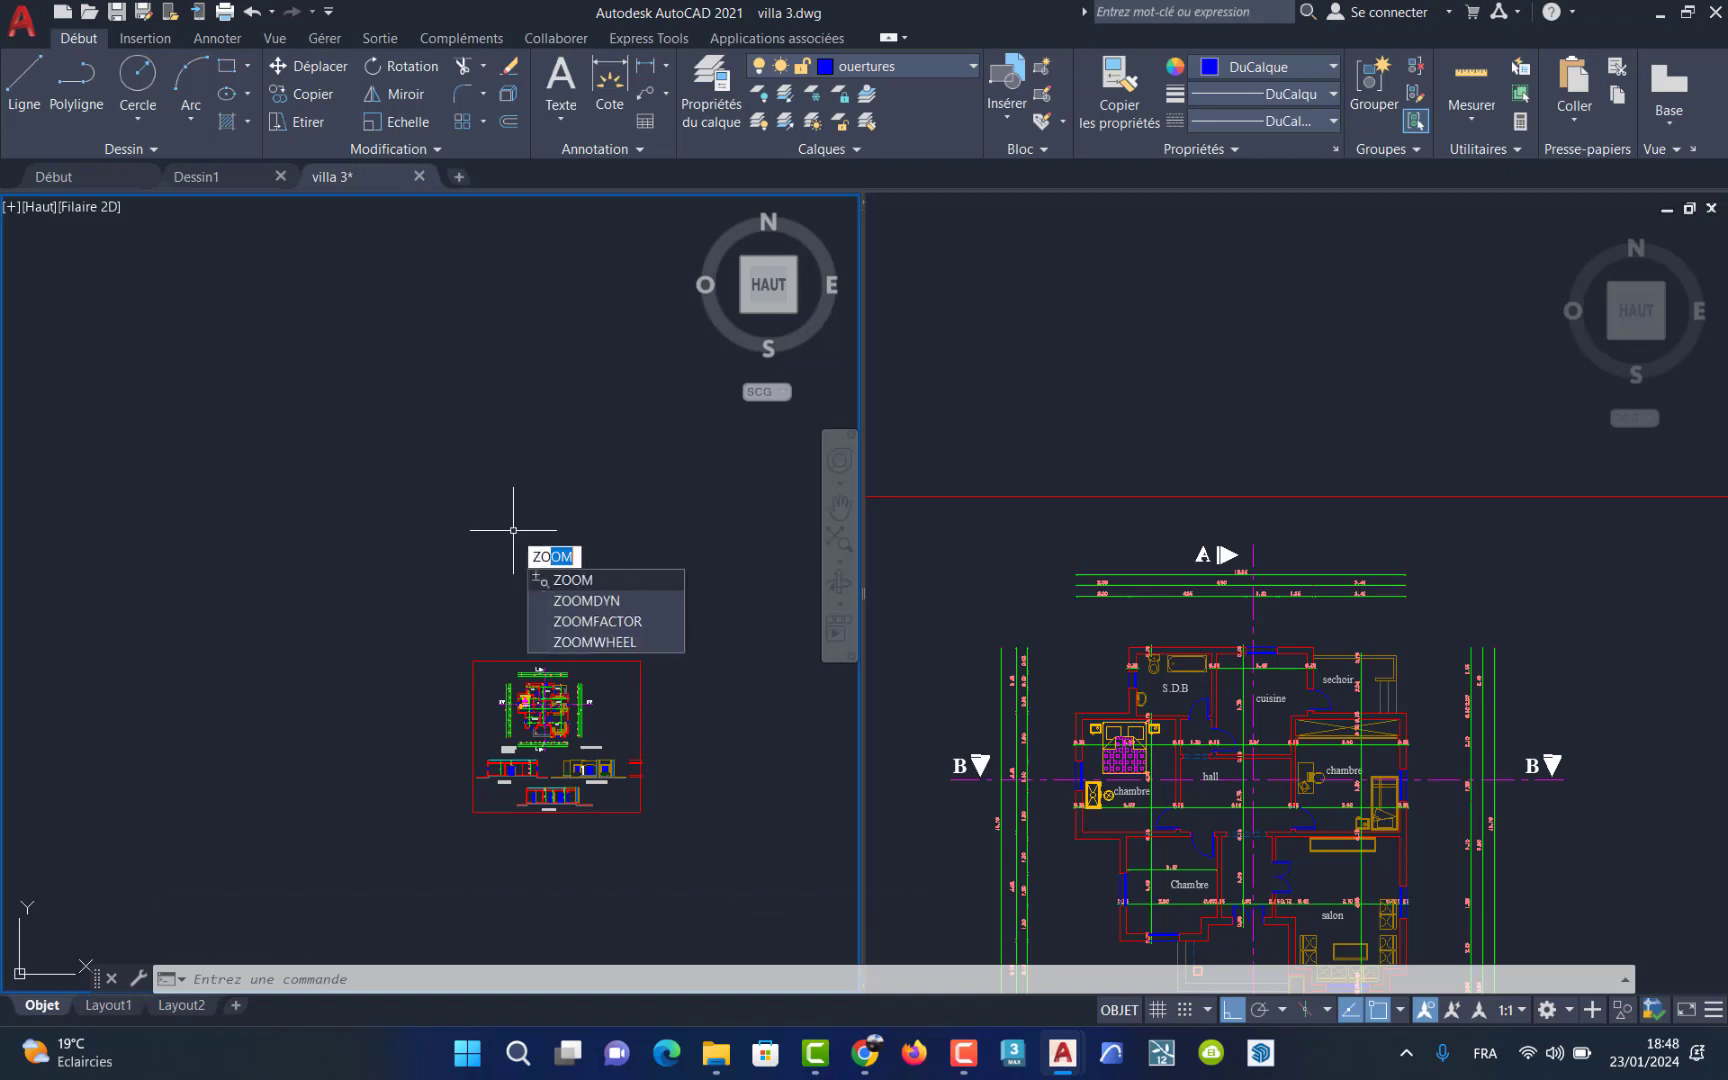
text(m)
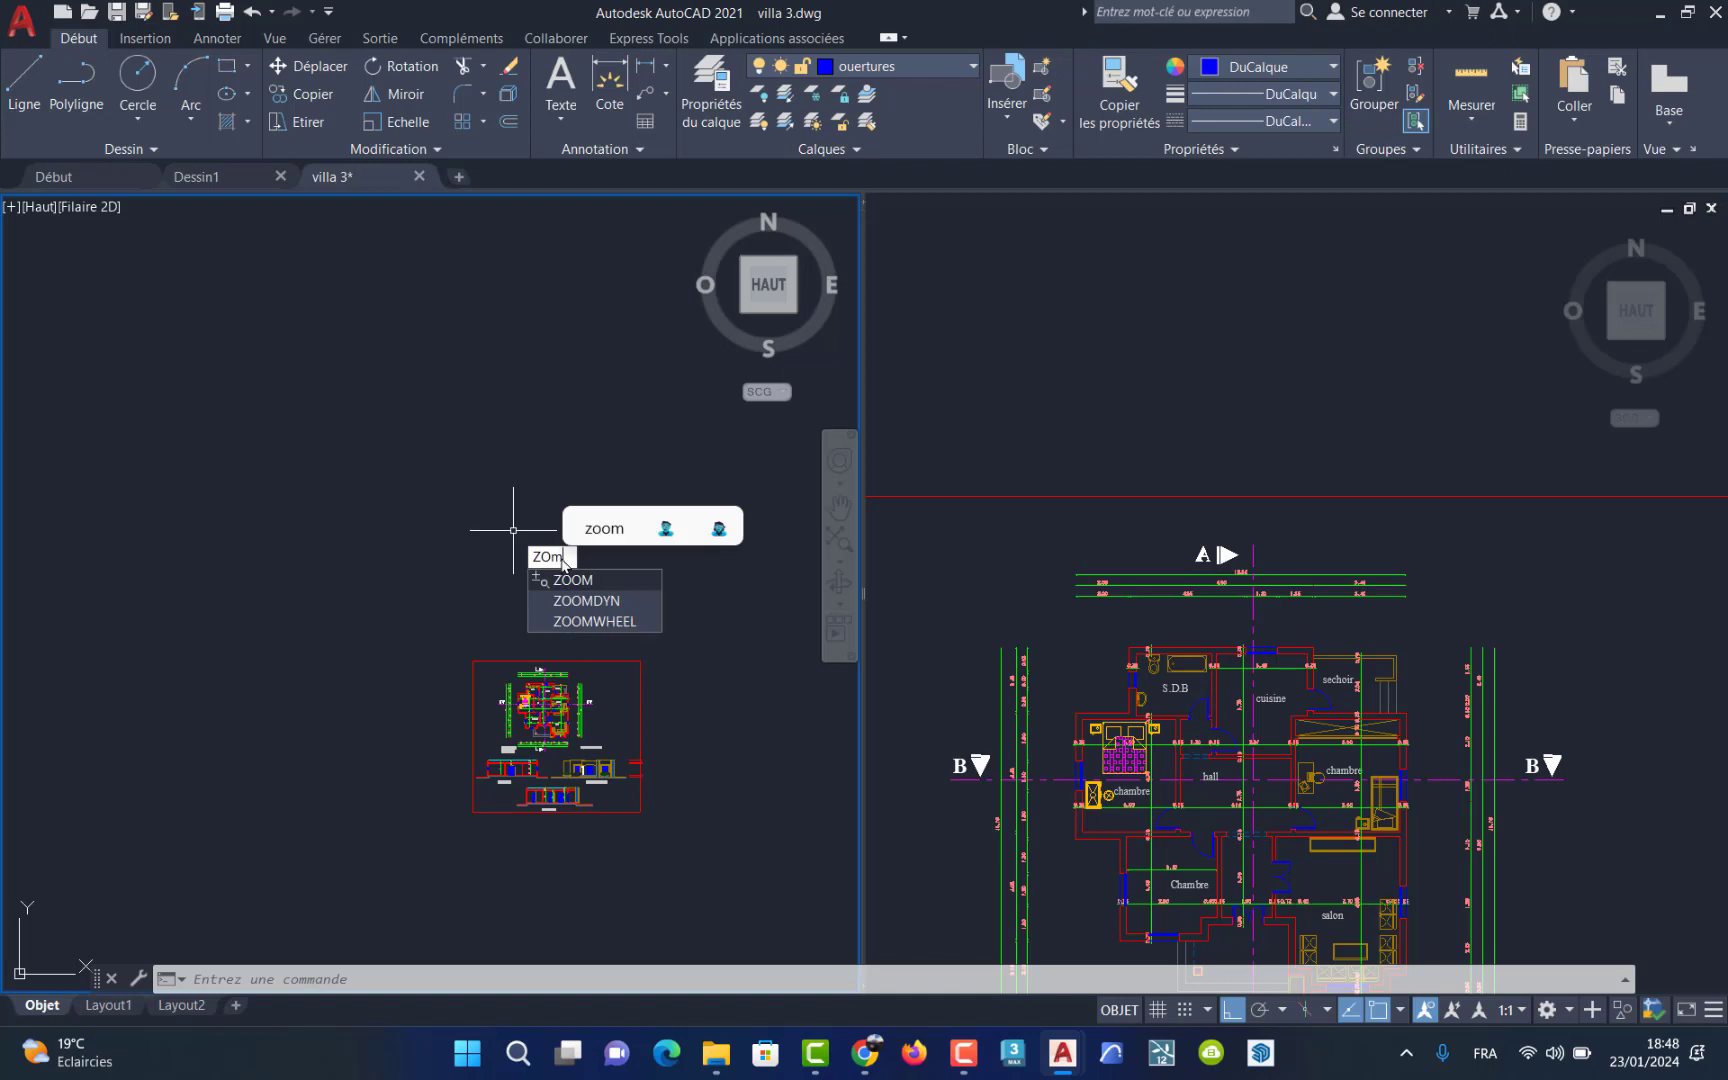
key(Return)
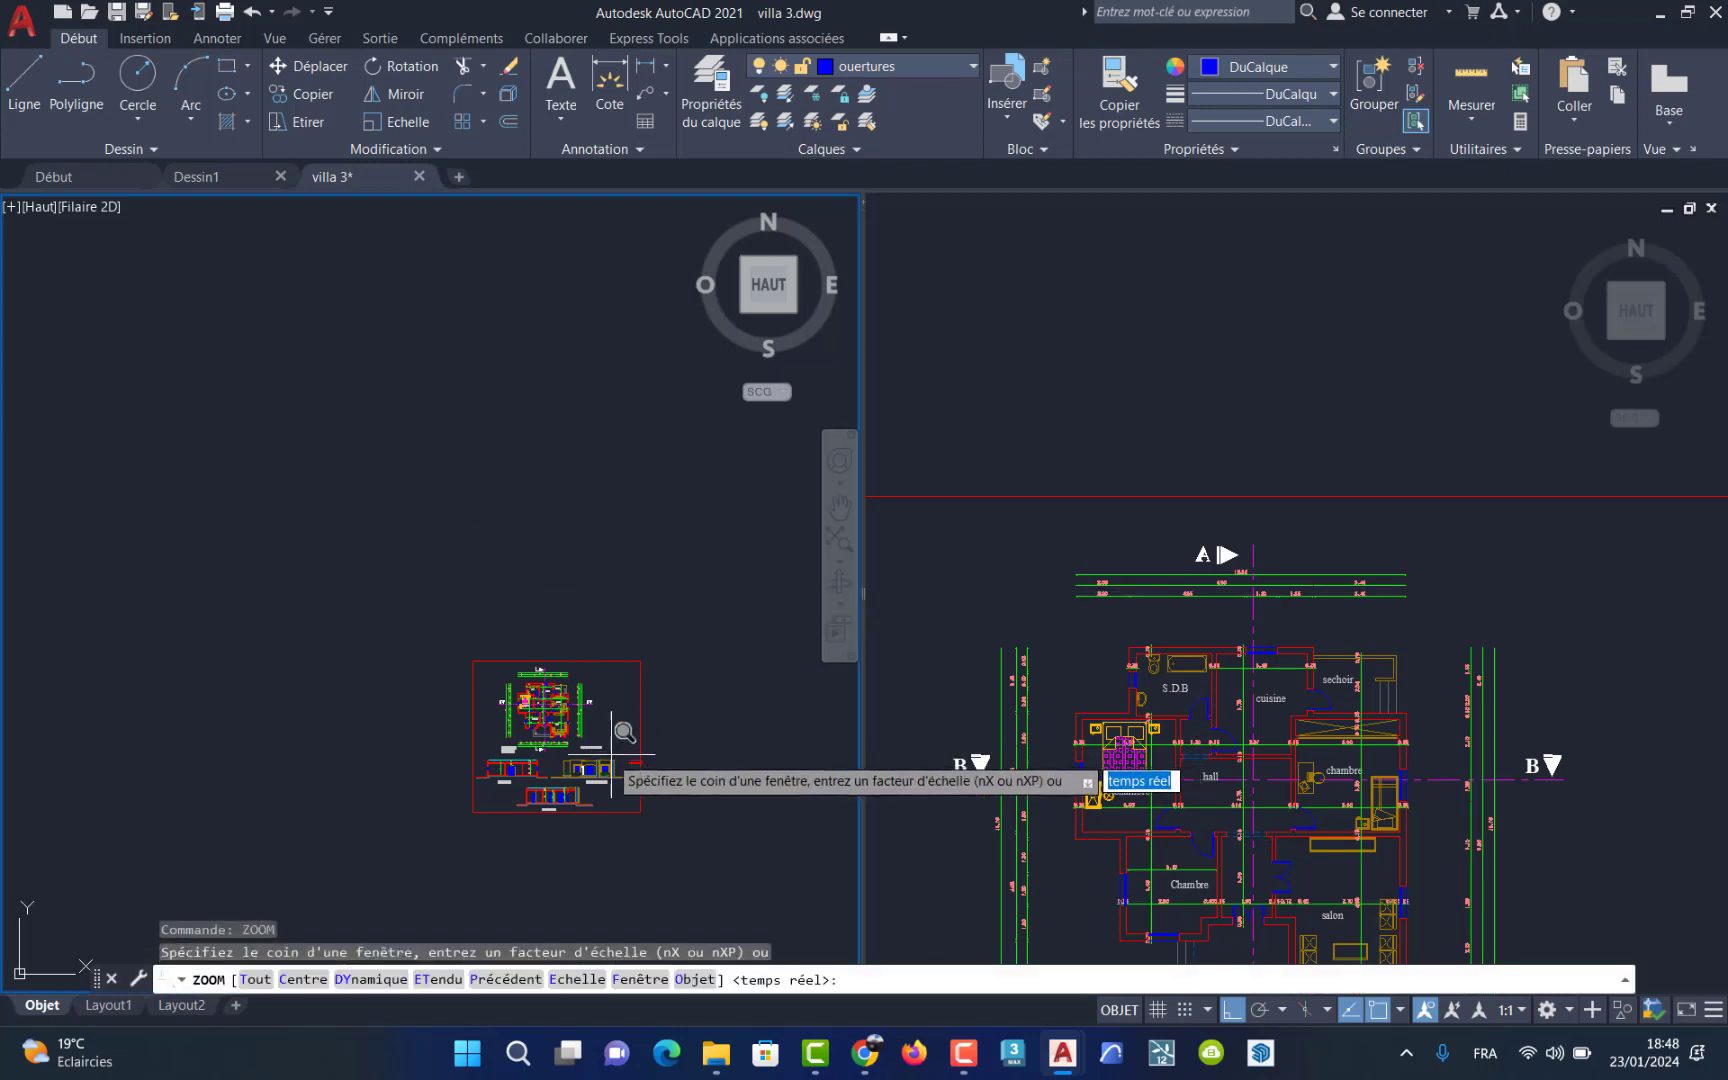
click(480, 646)
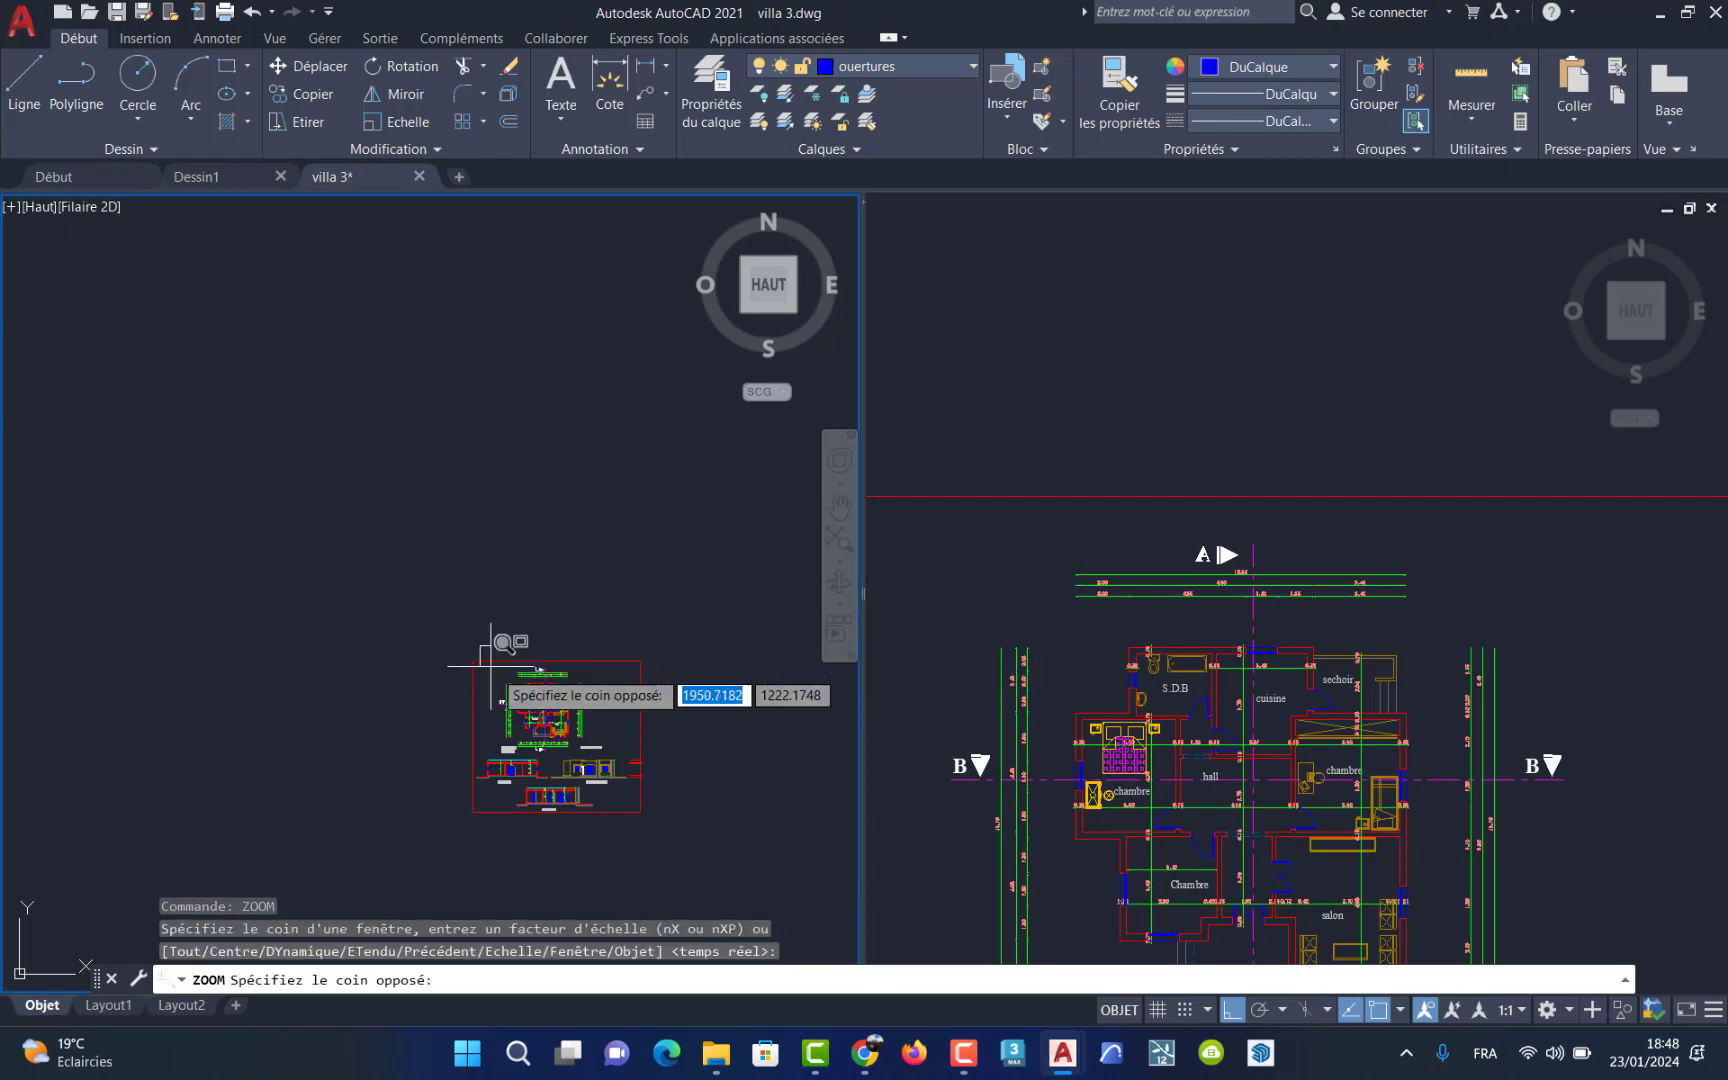
click(643, 757)
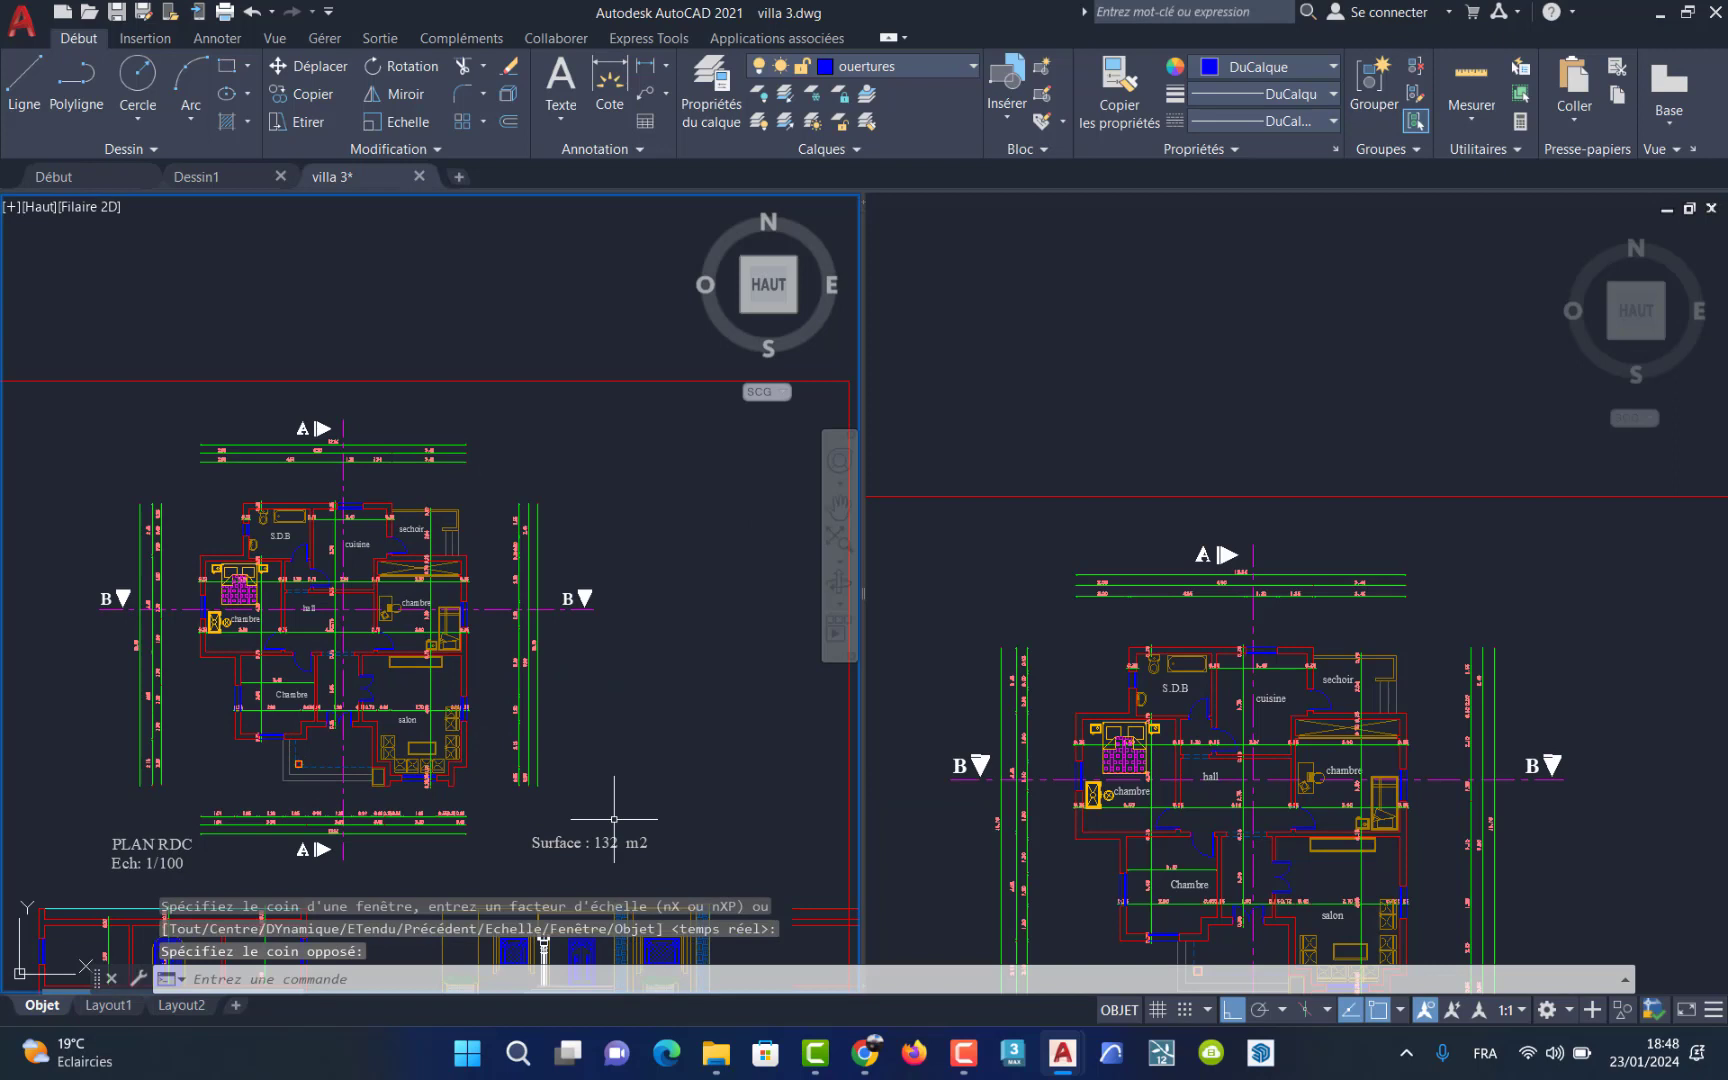
Step: Show empty drawing space in the second viewport and enlarge the floor plan's rooms and dimensions in the first viewport
click(1268, 478)
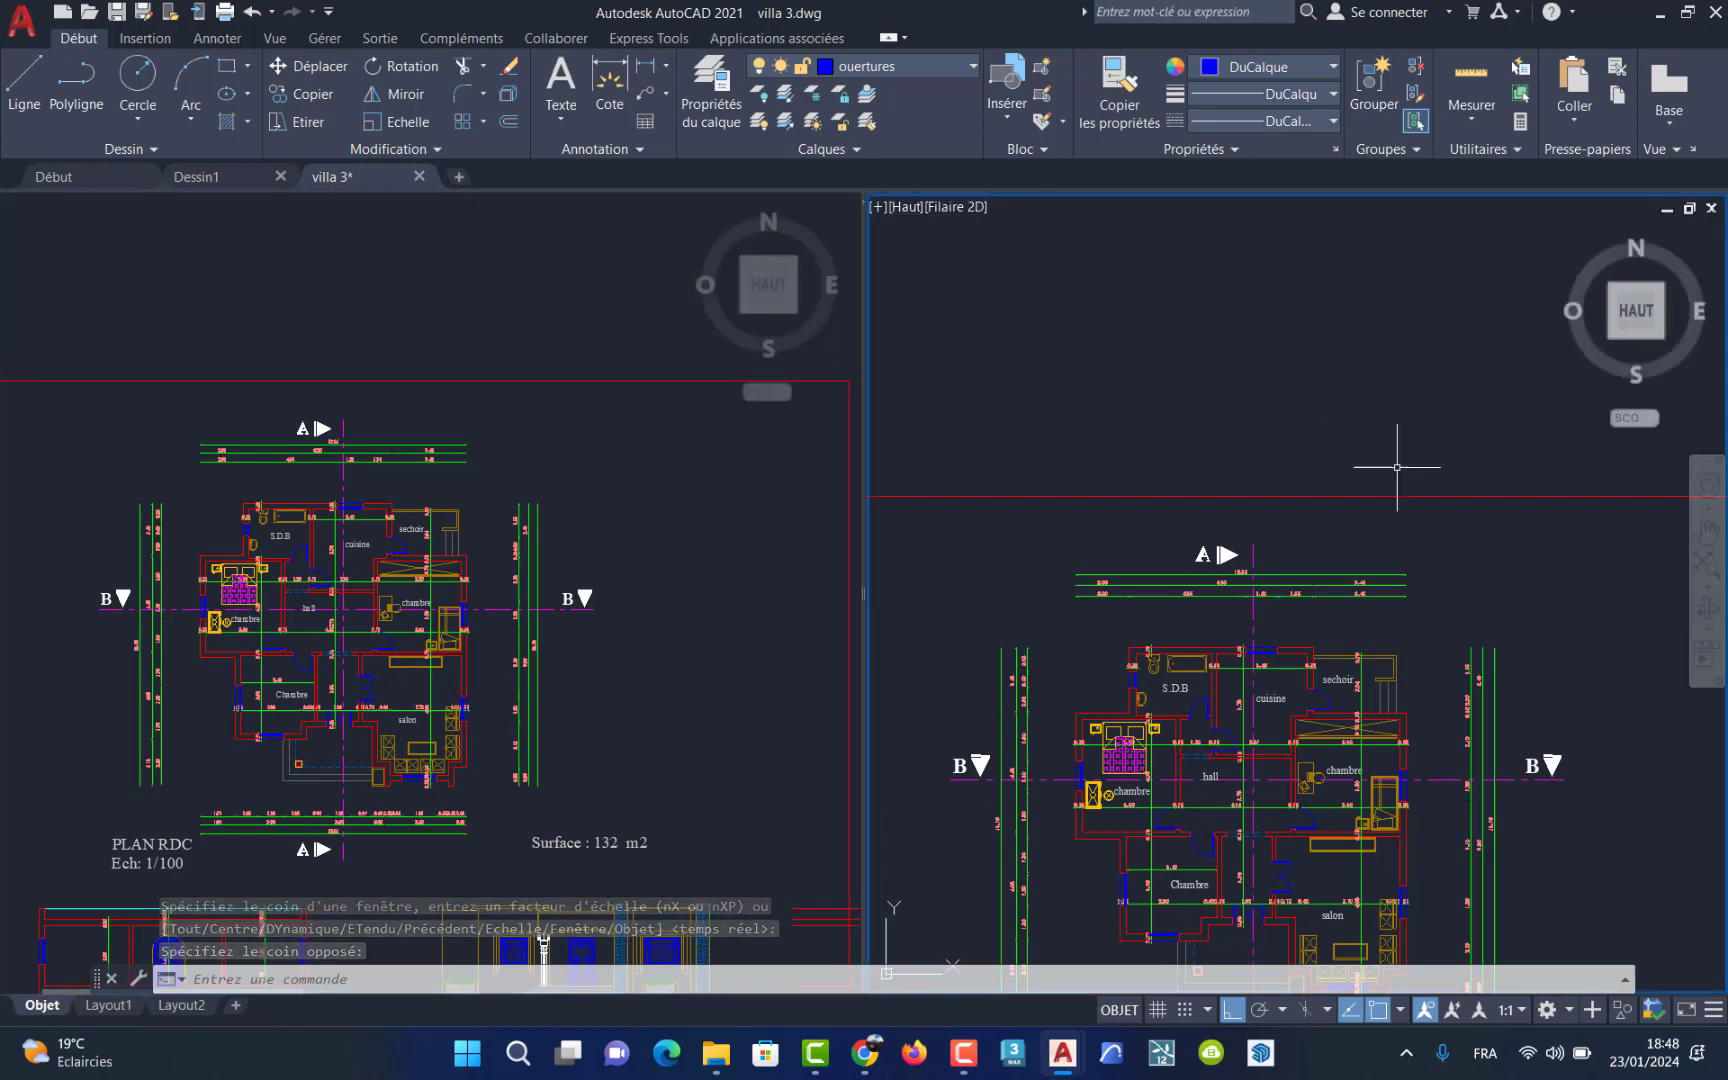
scroll(1443, 527, down, 7)
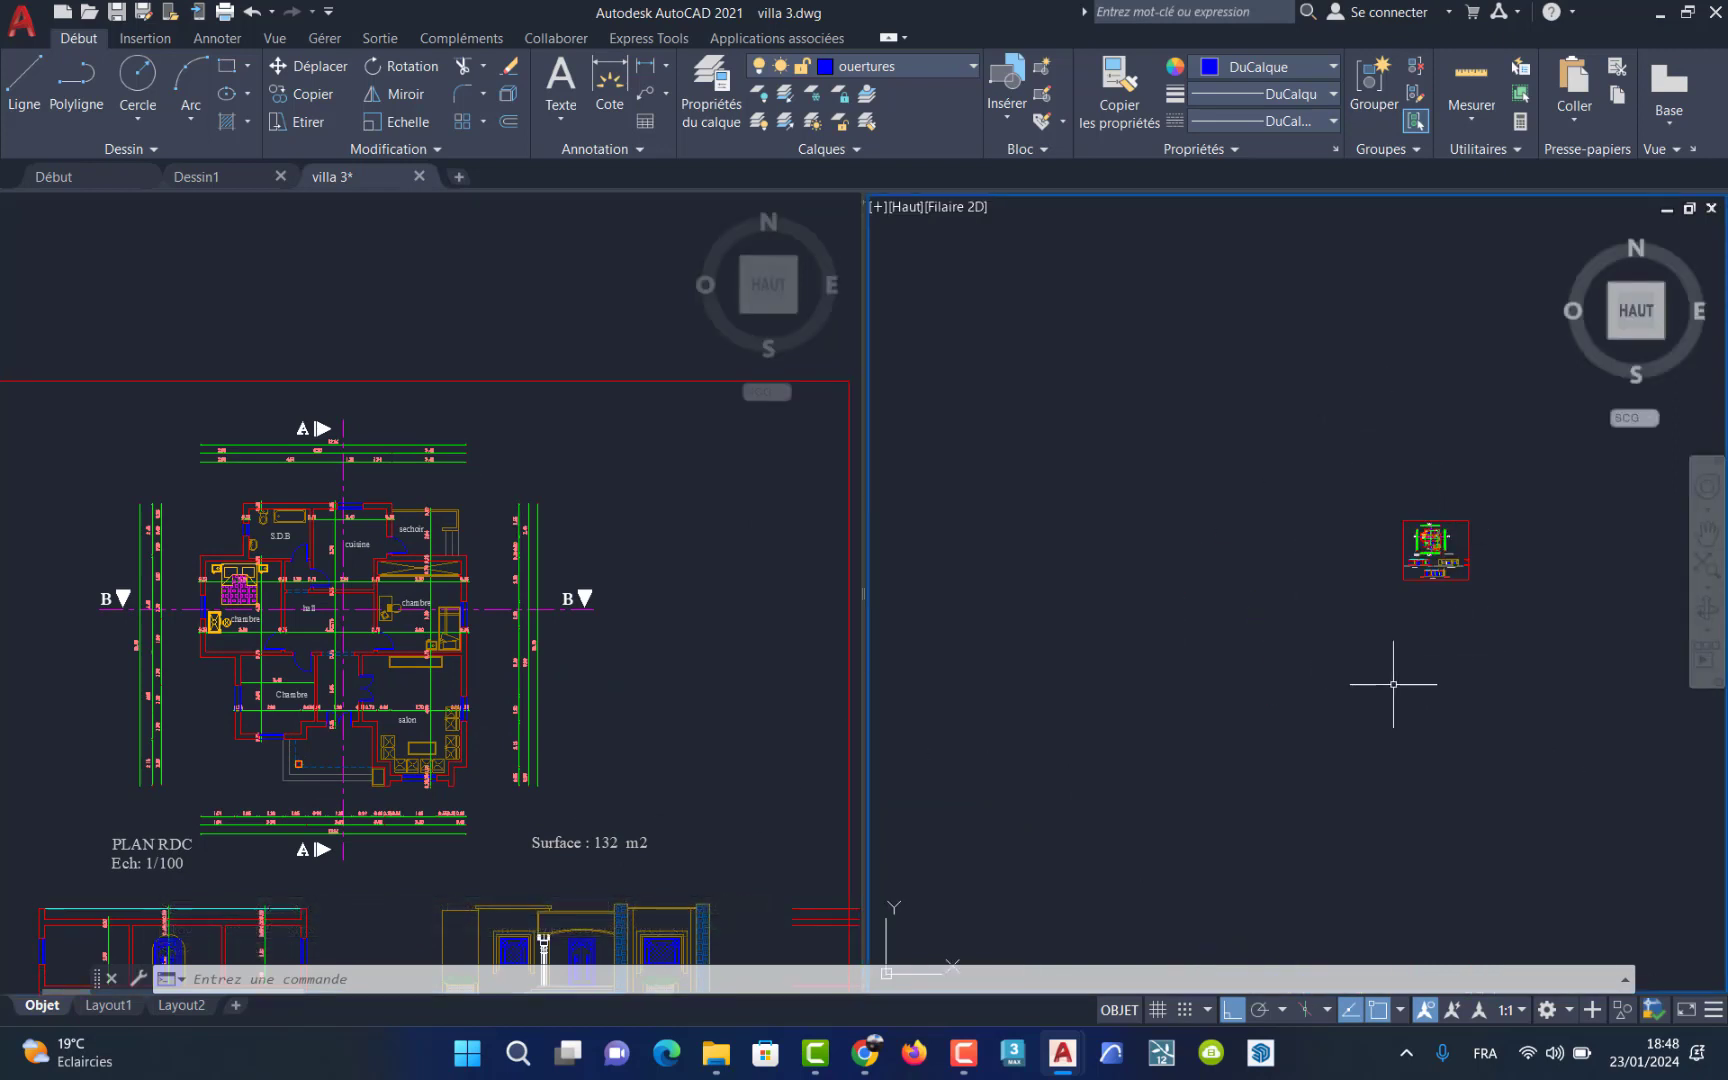
scroll(1494, 627, down, 5)
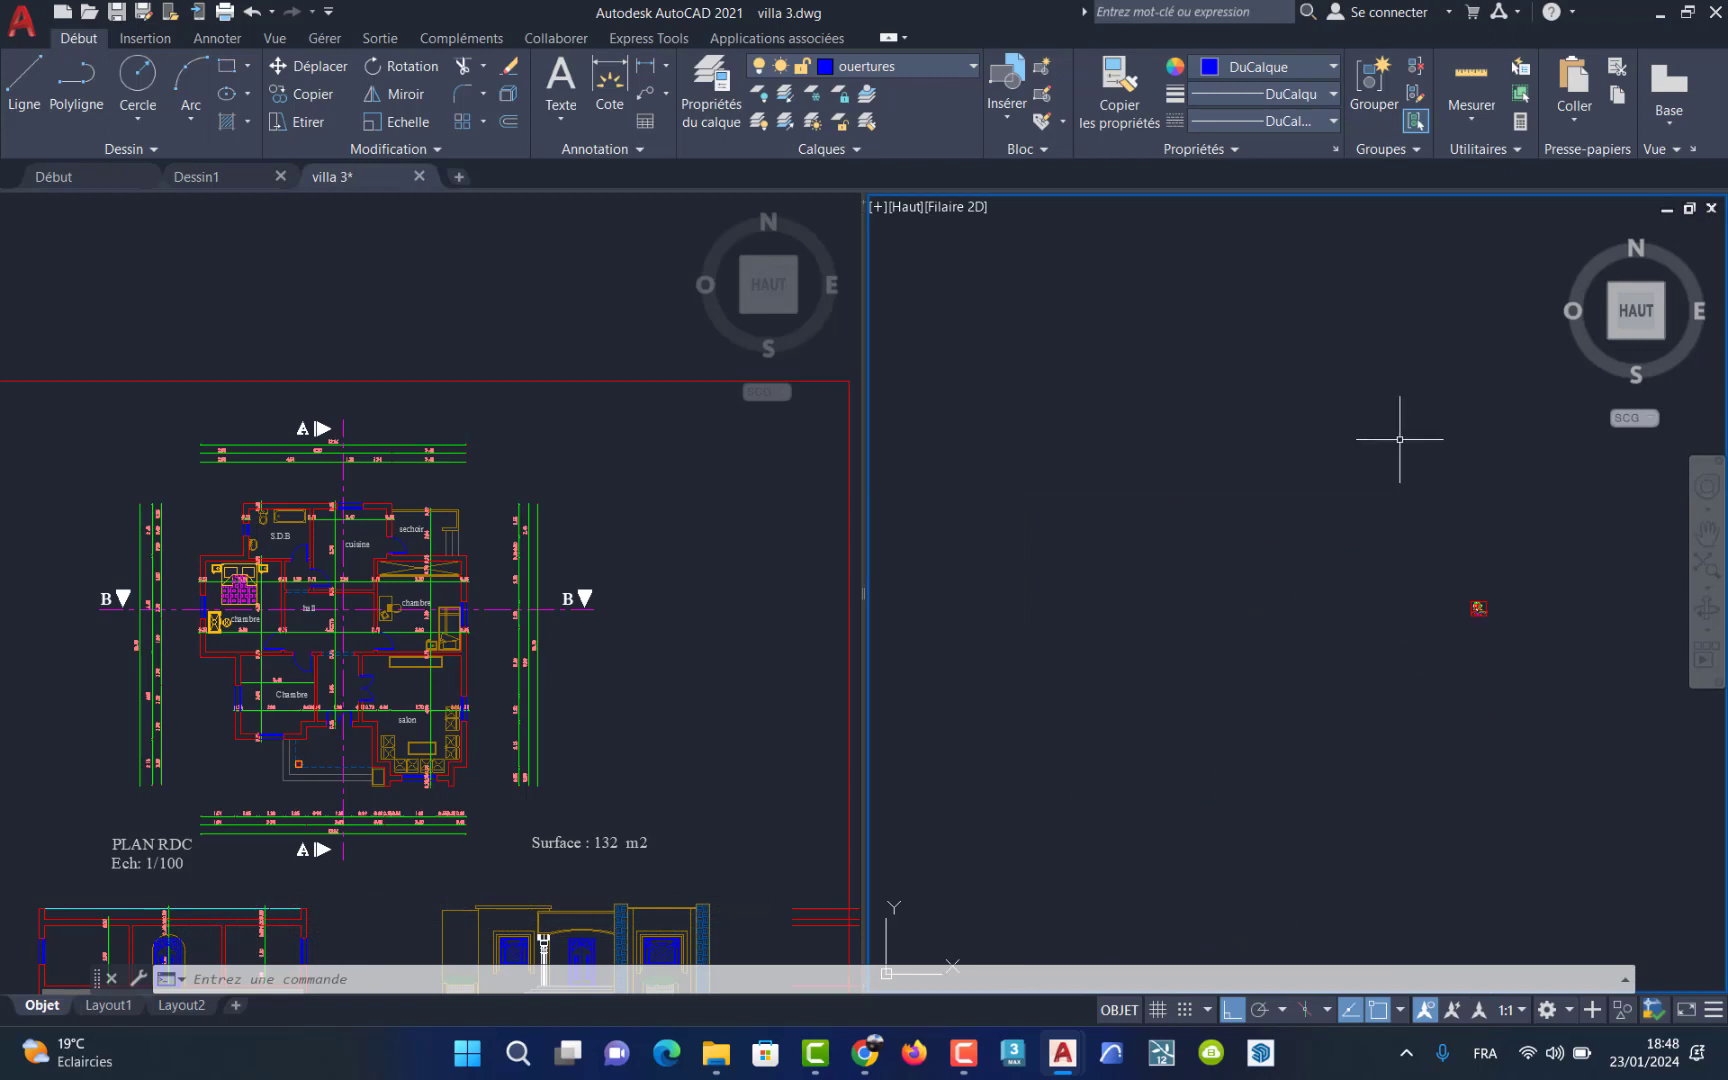
scroll(1384, 415, up, 6)
click(584, 706)
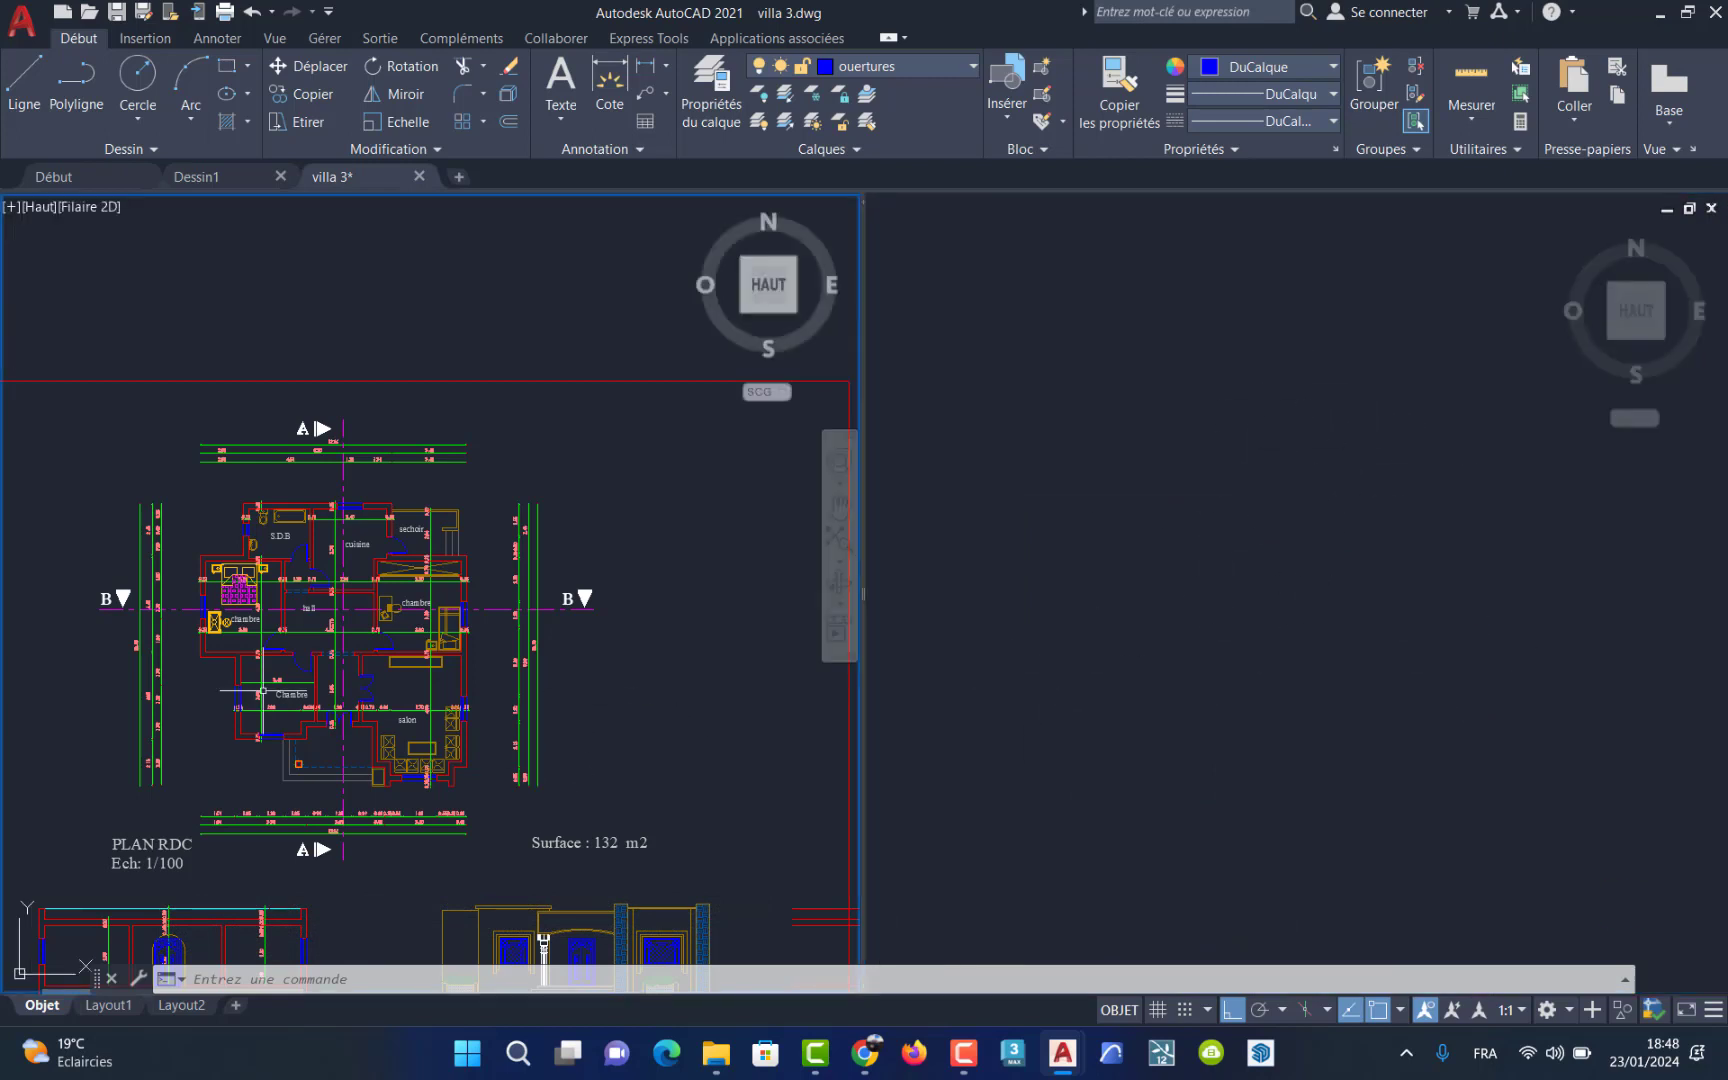
scroll(221, 572, up, 4)
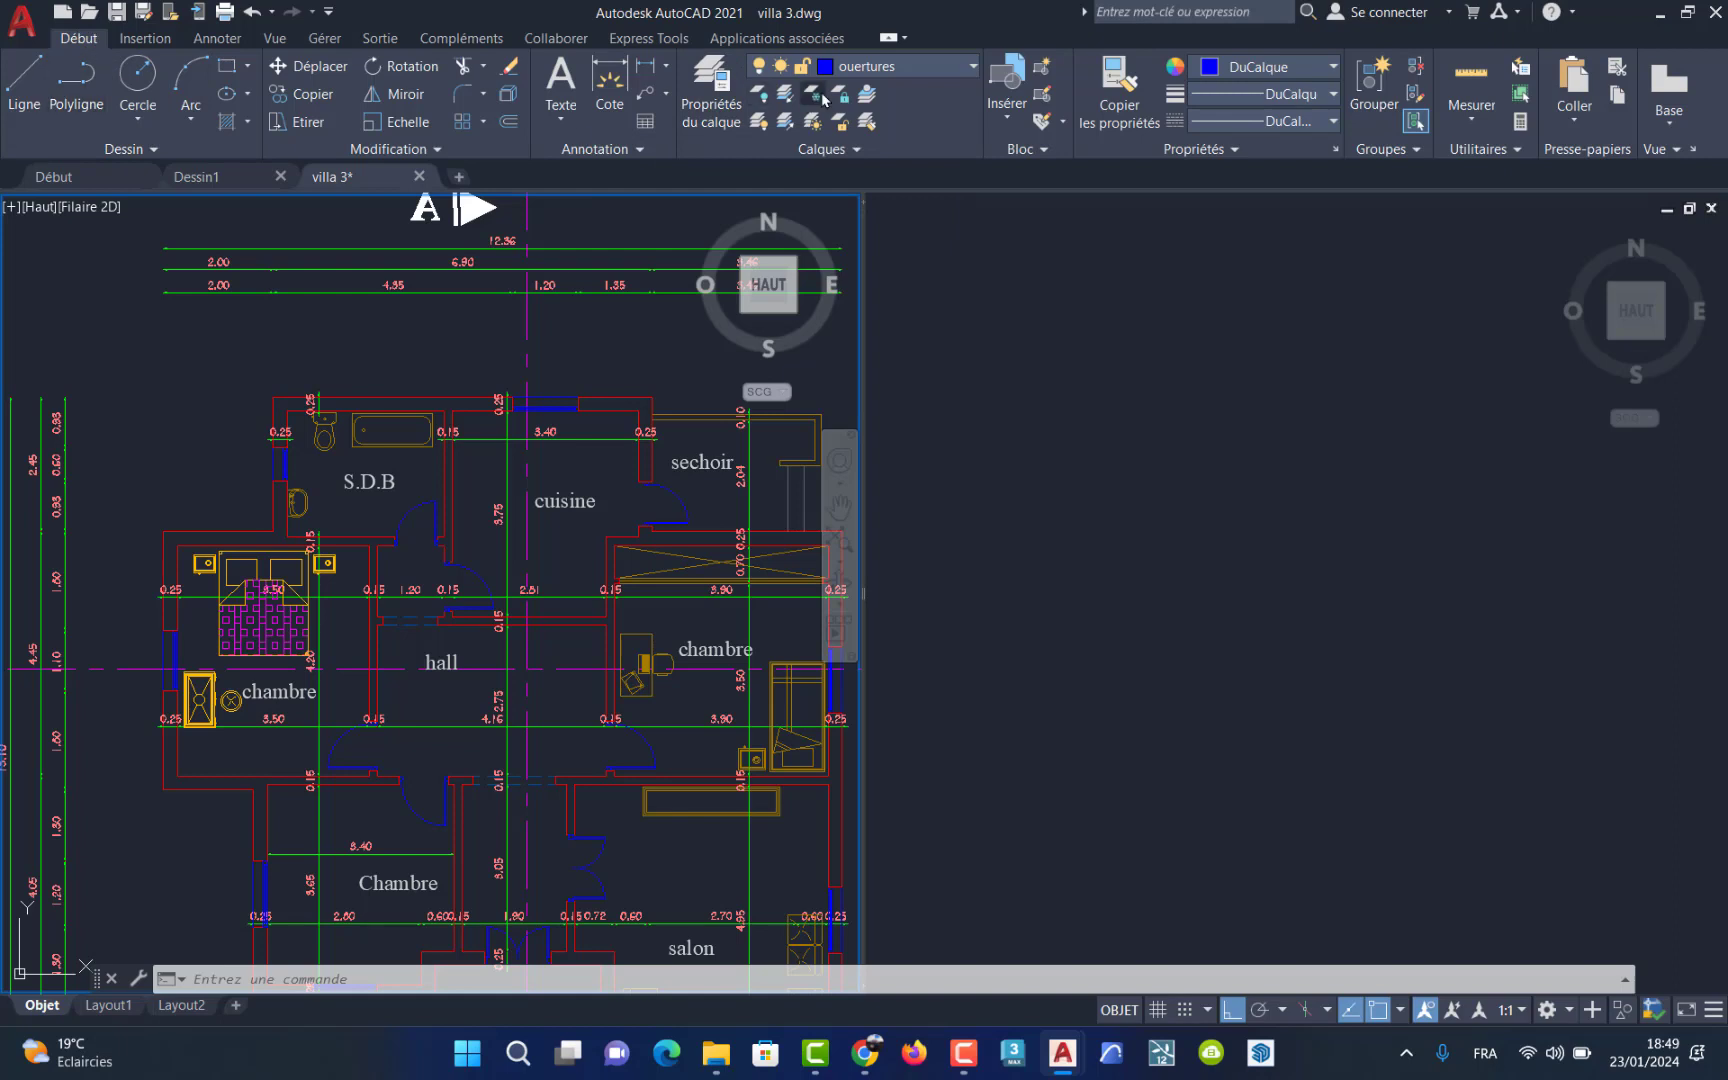
Step: Create a new layer named "walls" in the layer properties manager
click(707, 100)
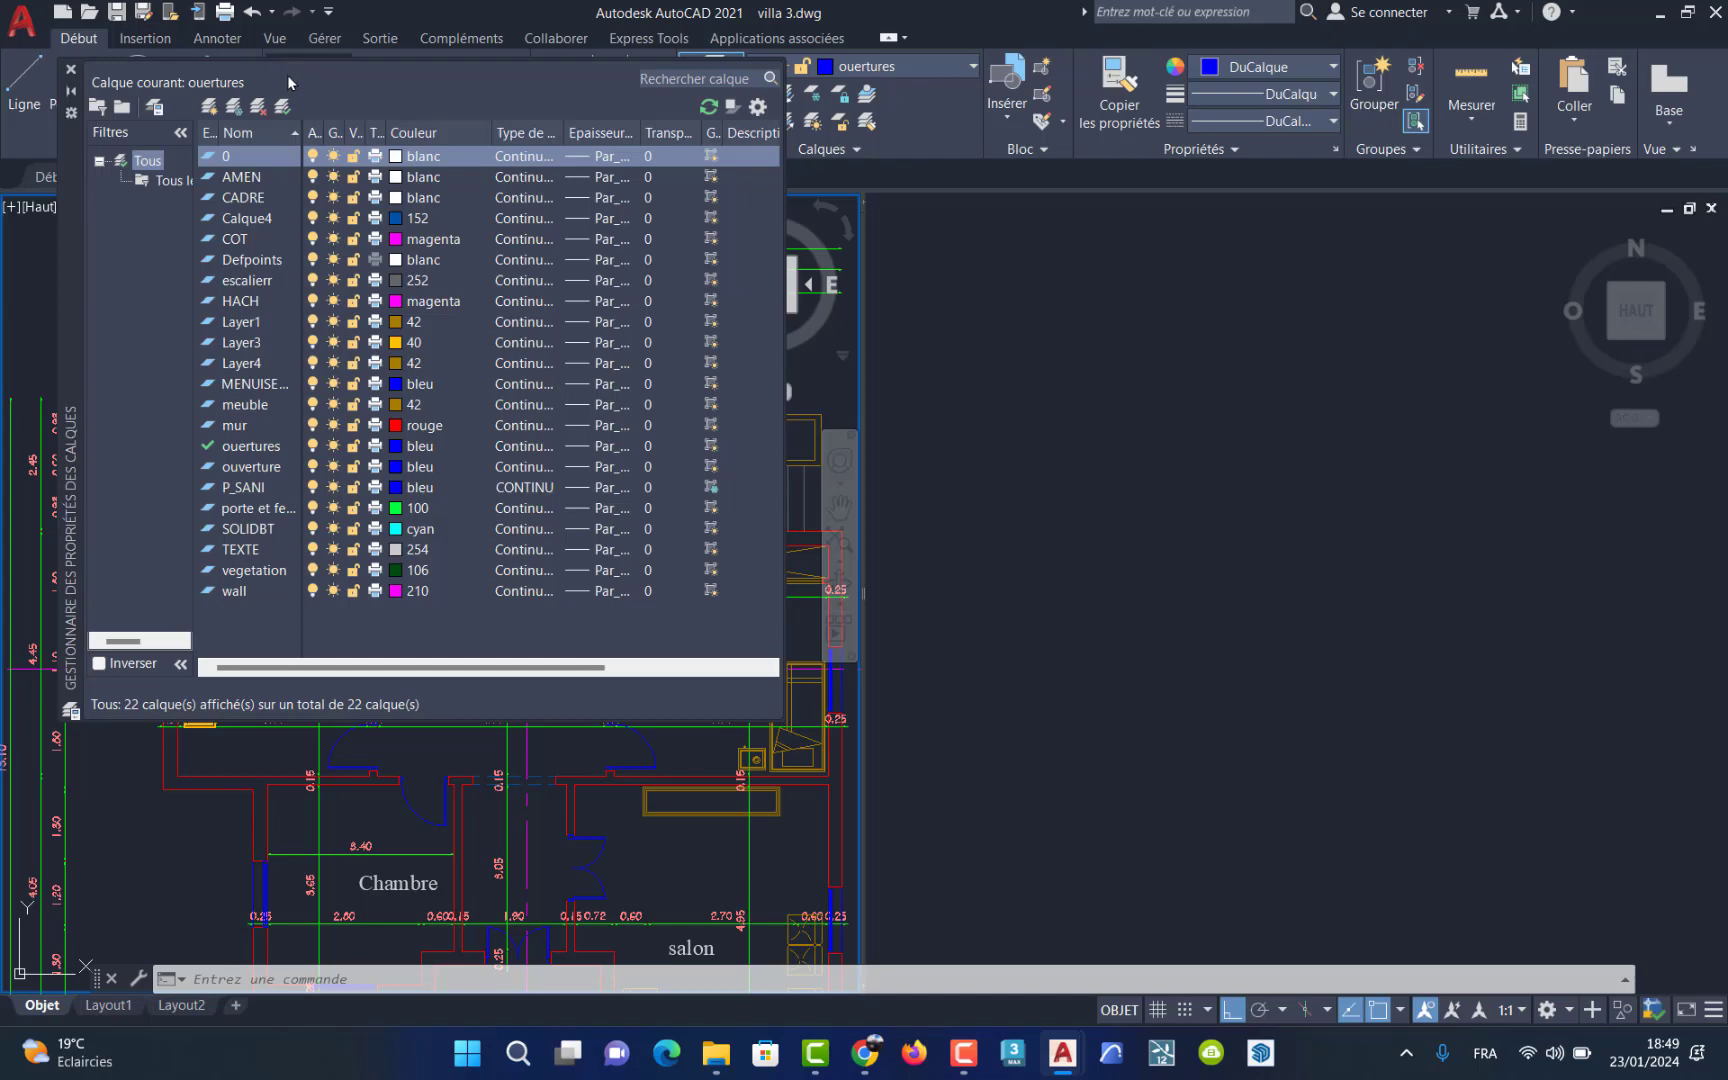
text(d)
key(space)
drag(72, 169, 165, 309)
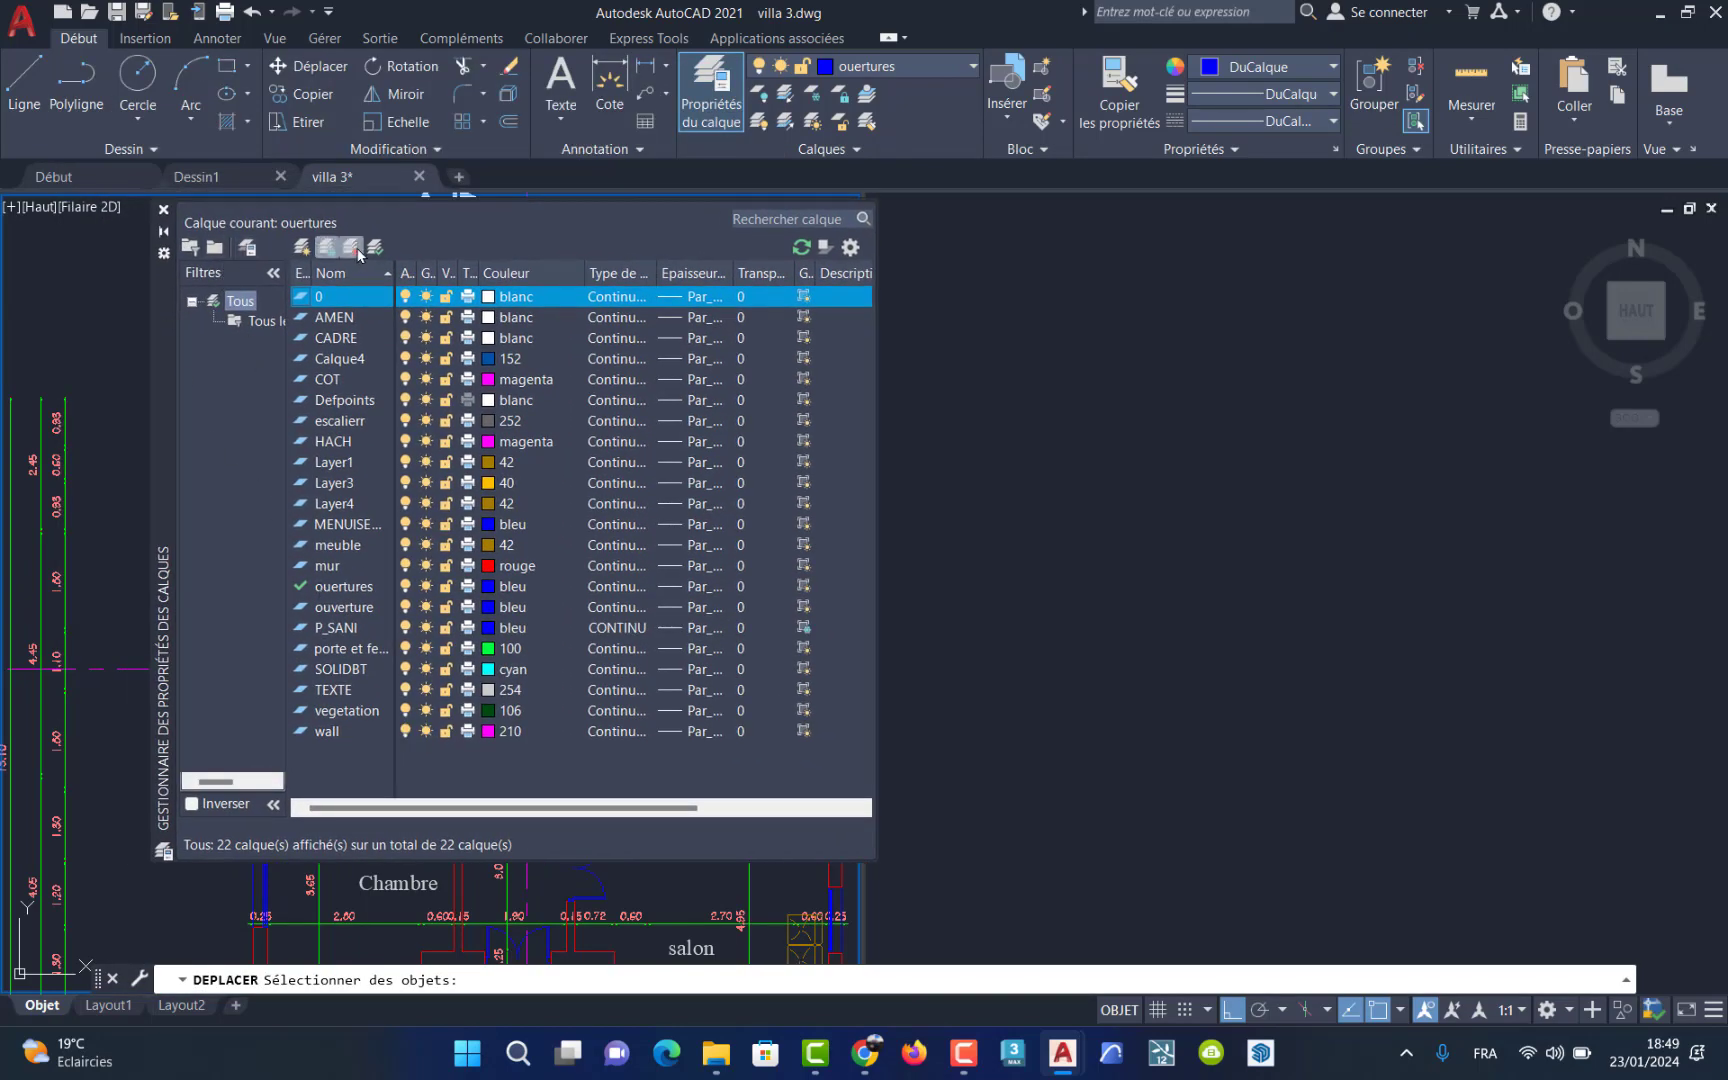
click(303, 250)
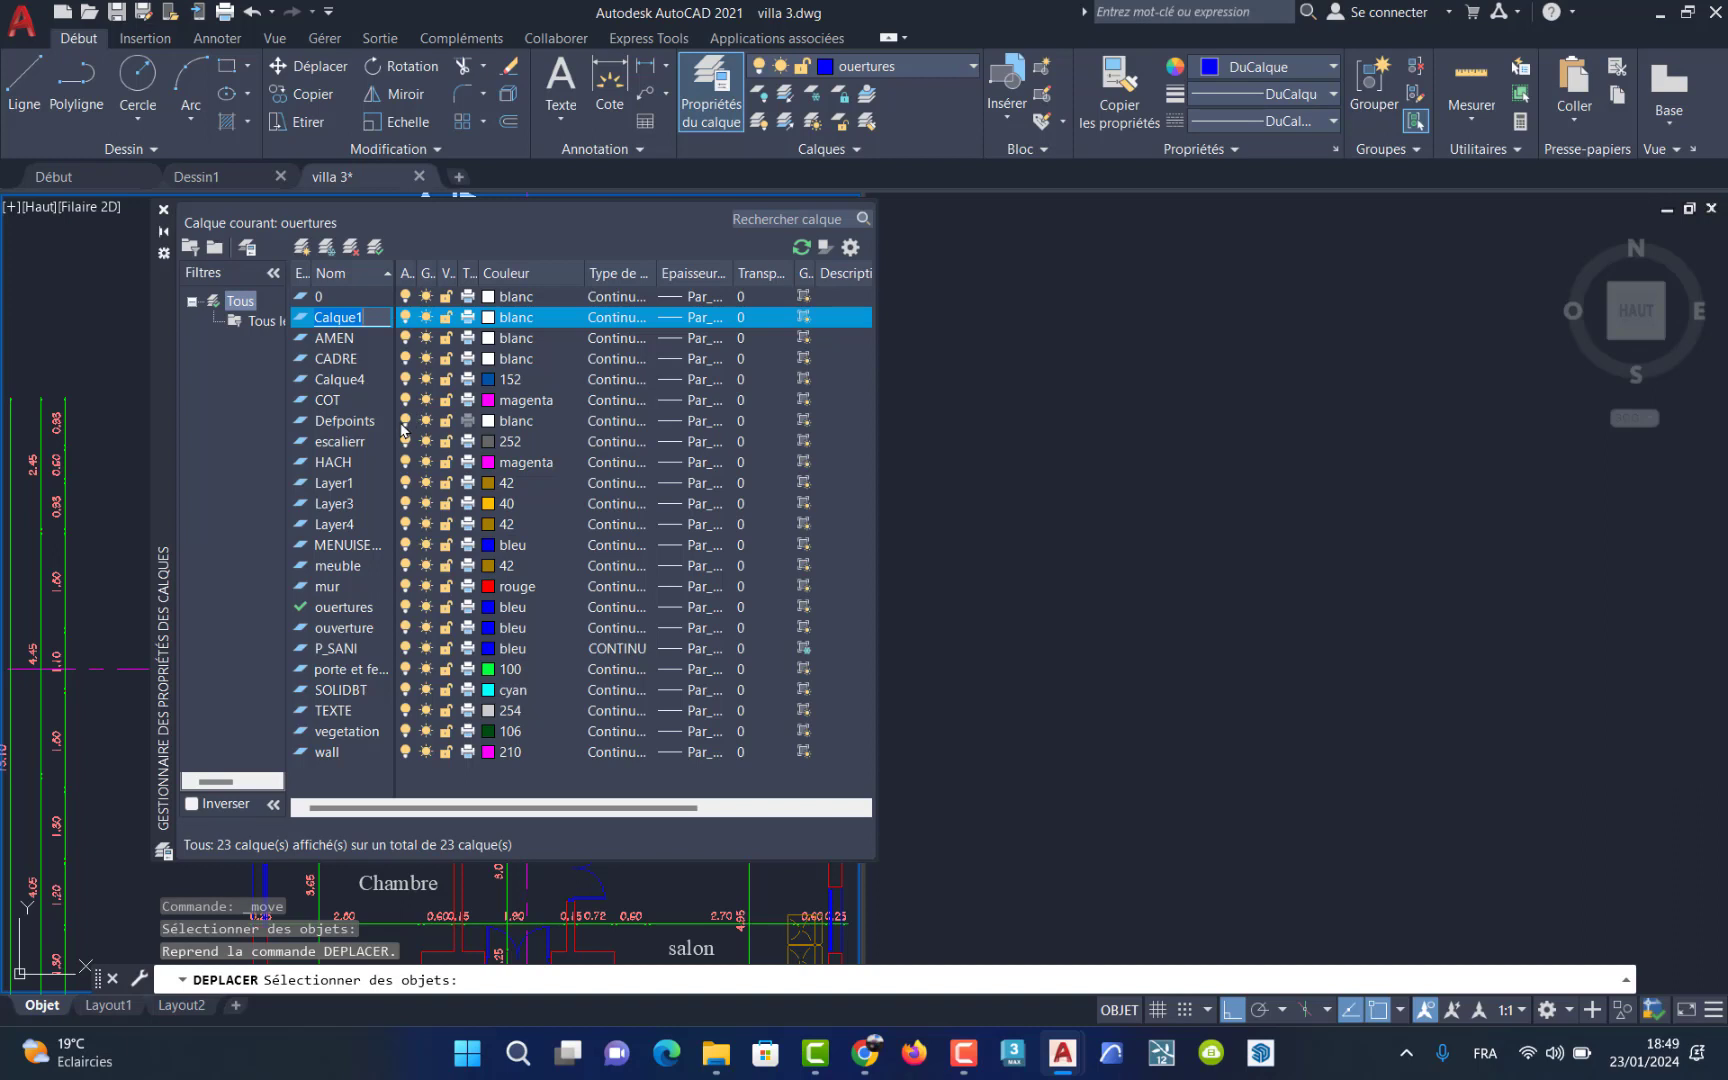
text(walls)
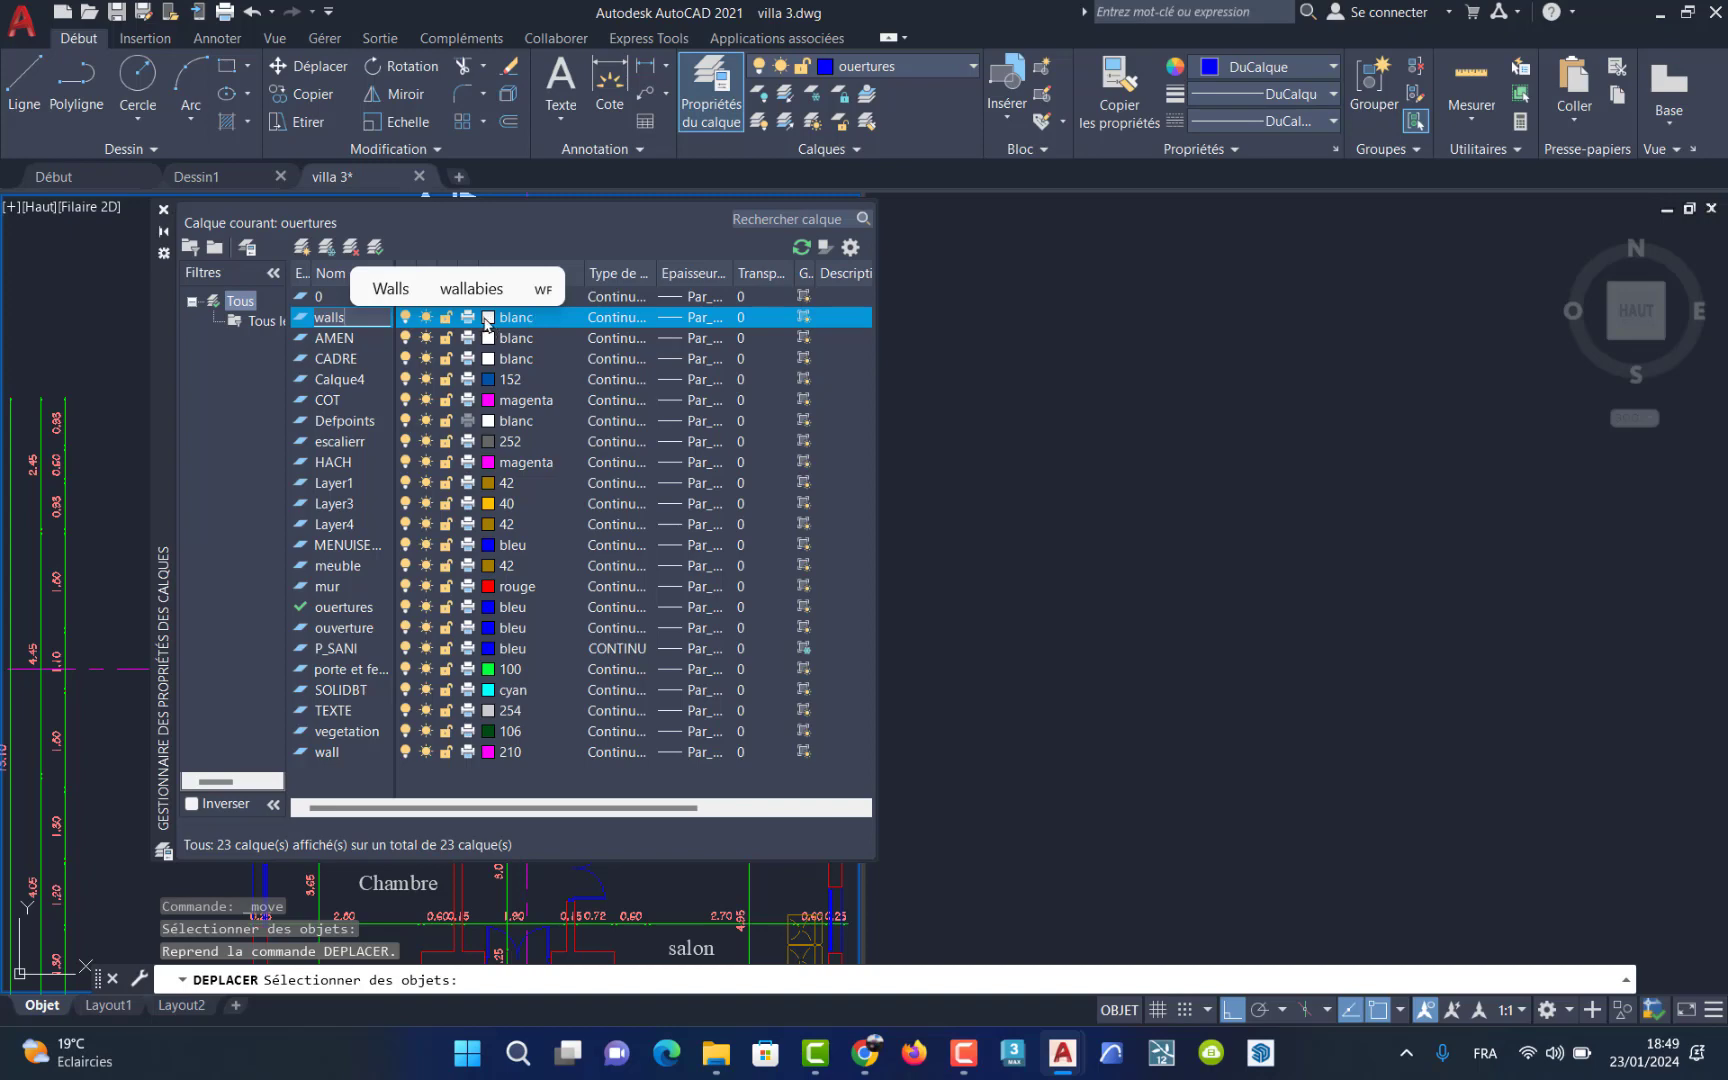
click(540, 428)
click(540, 428)
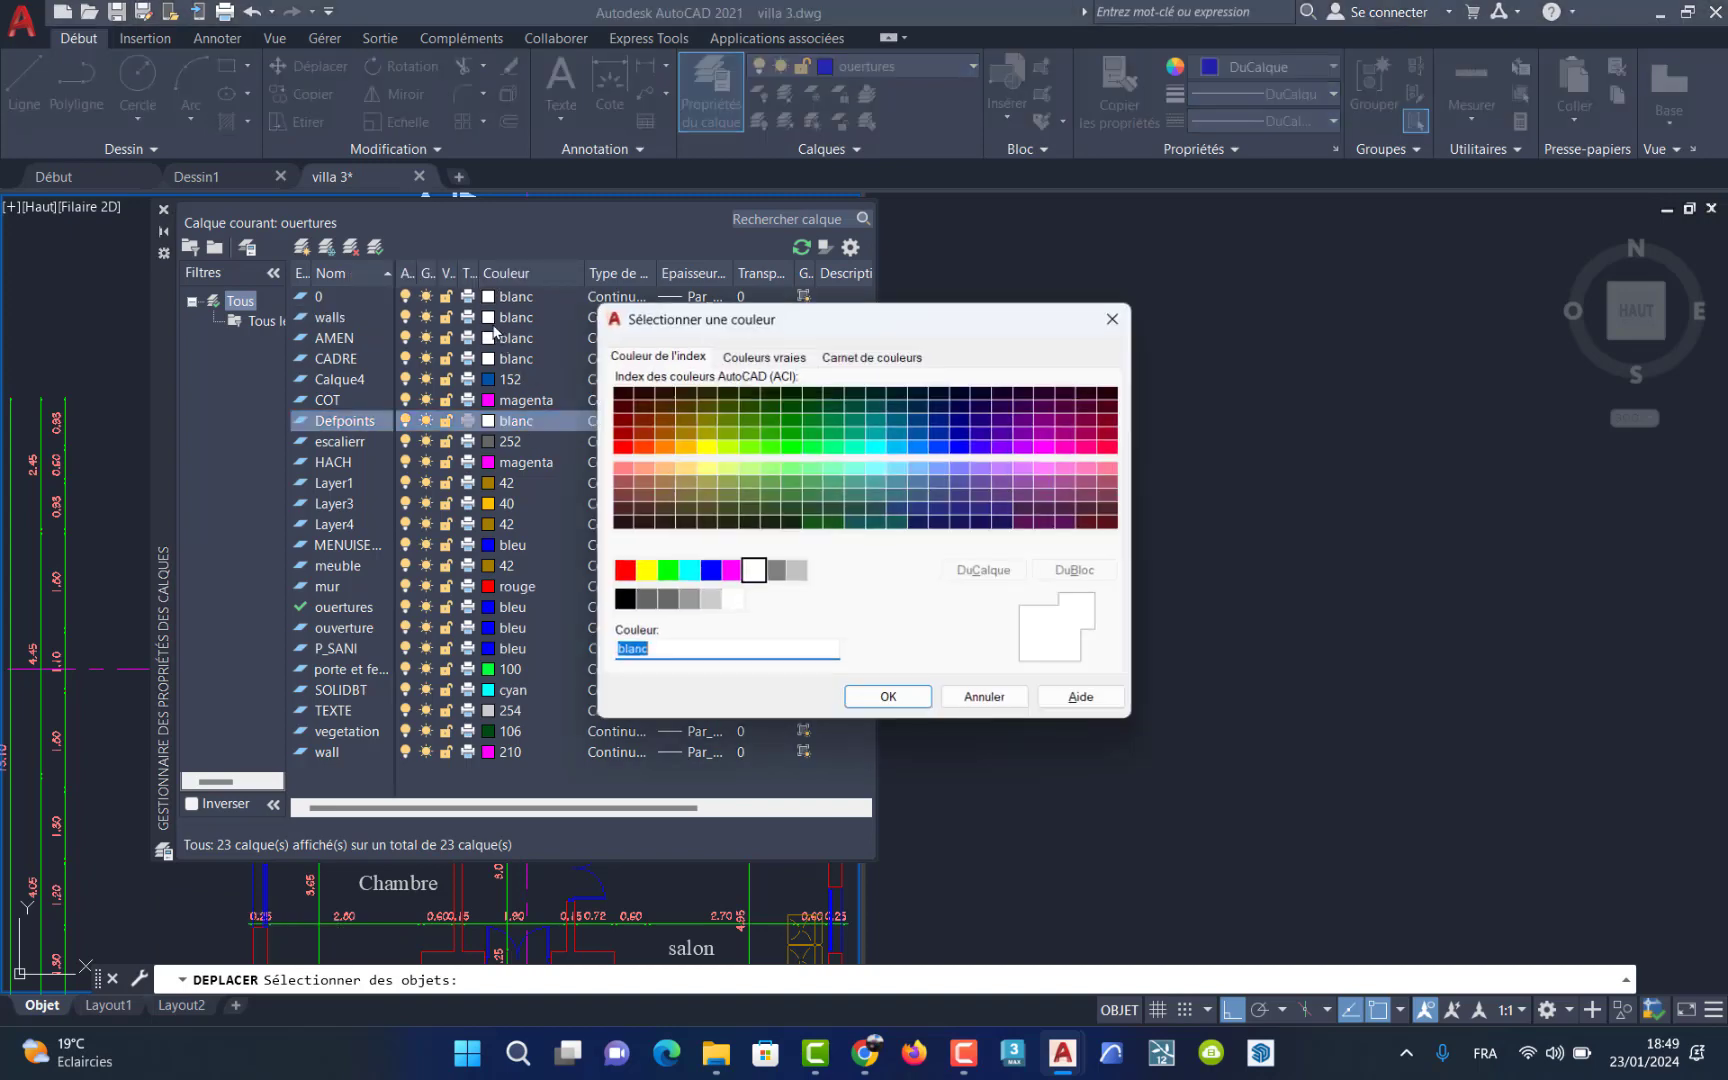
click(985, 699)
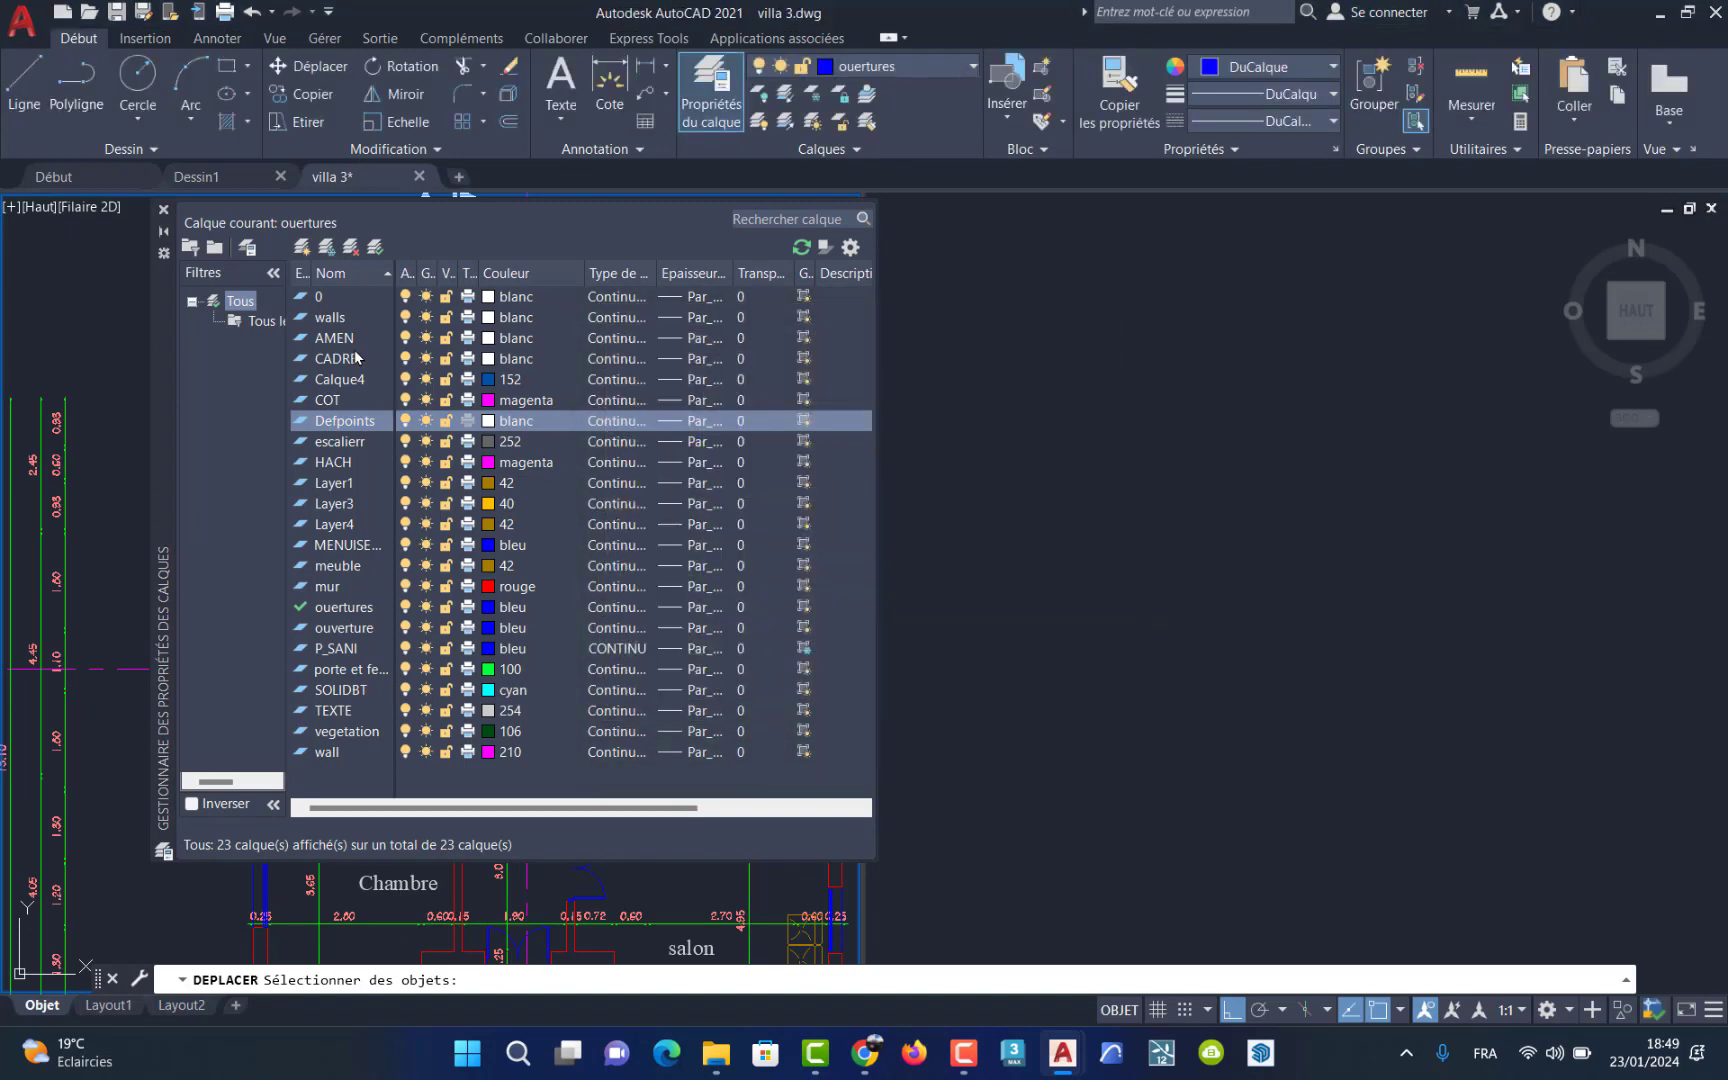
Step: Set the colour of the walls layer to green, index 100
click(332, 320)
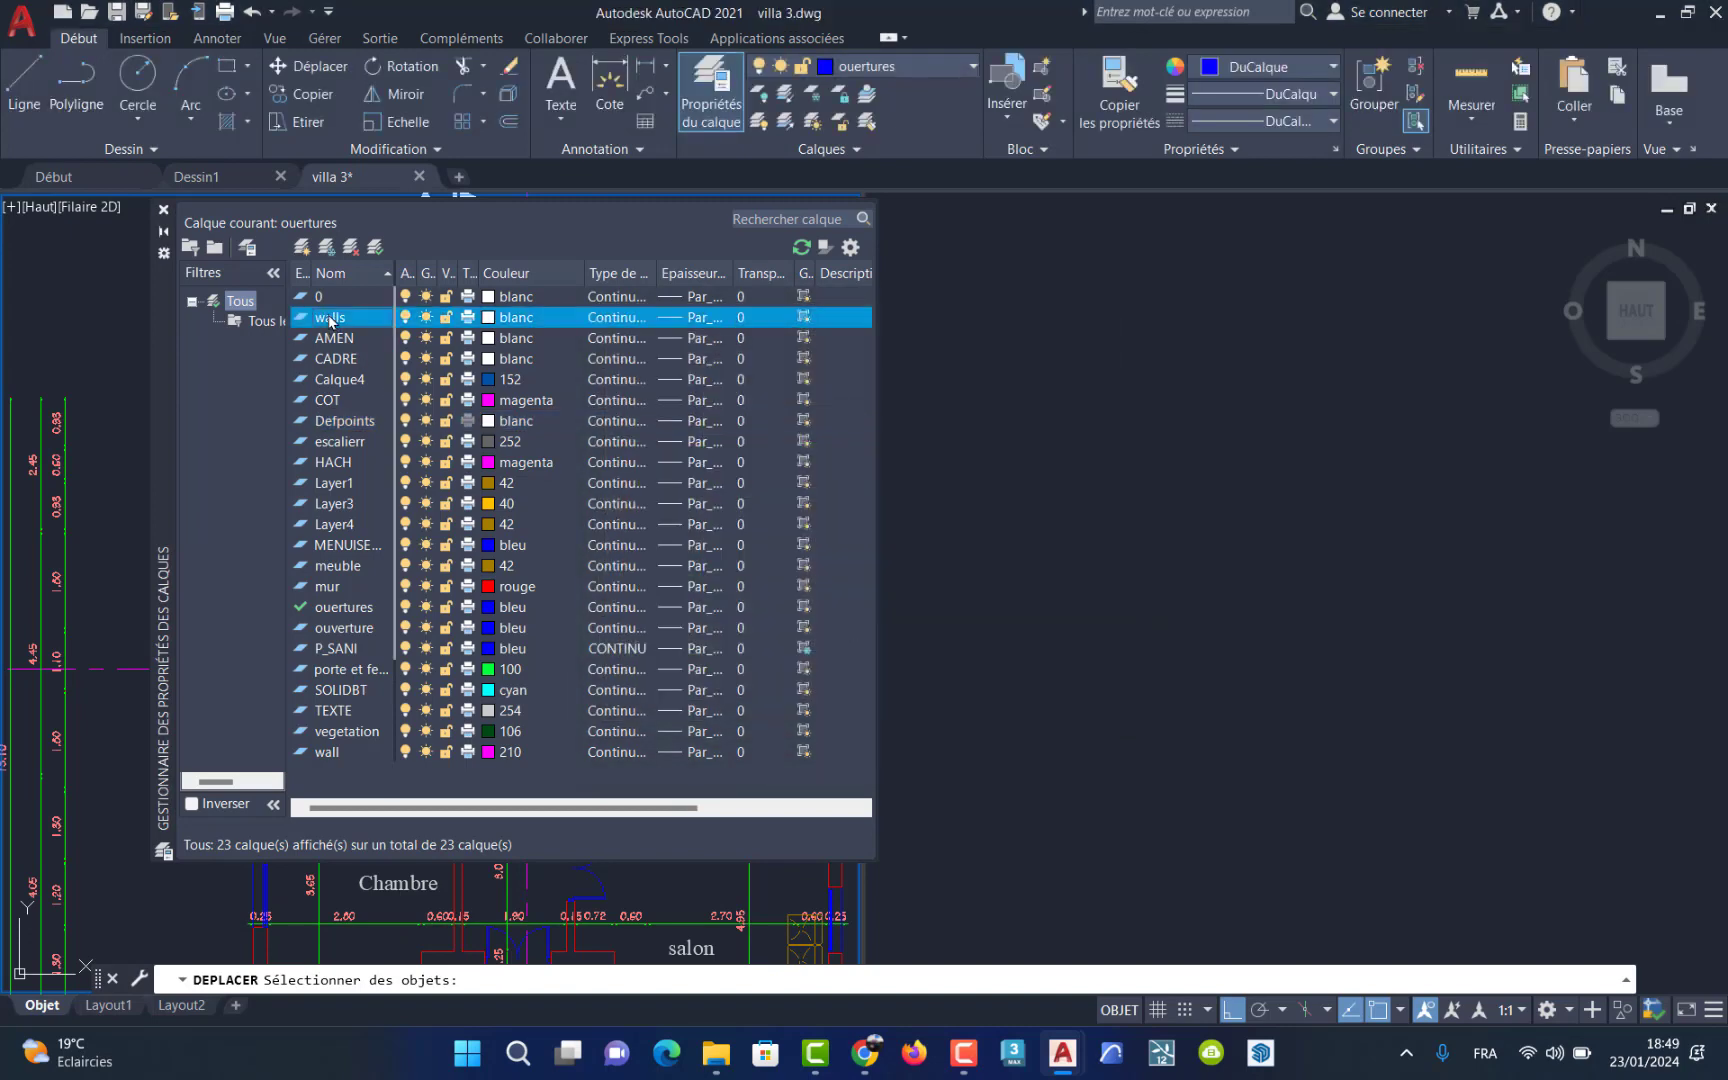
click(488, 320)
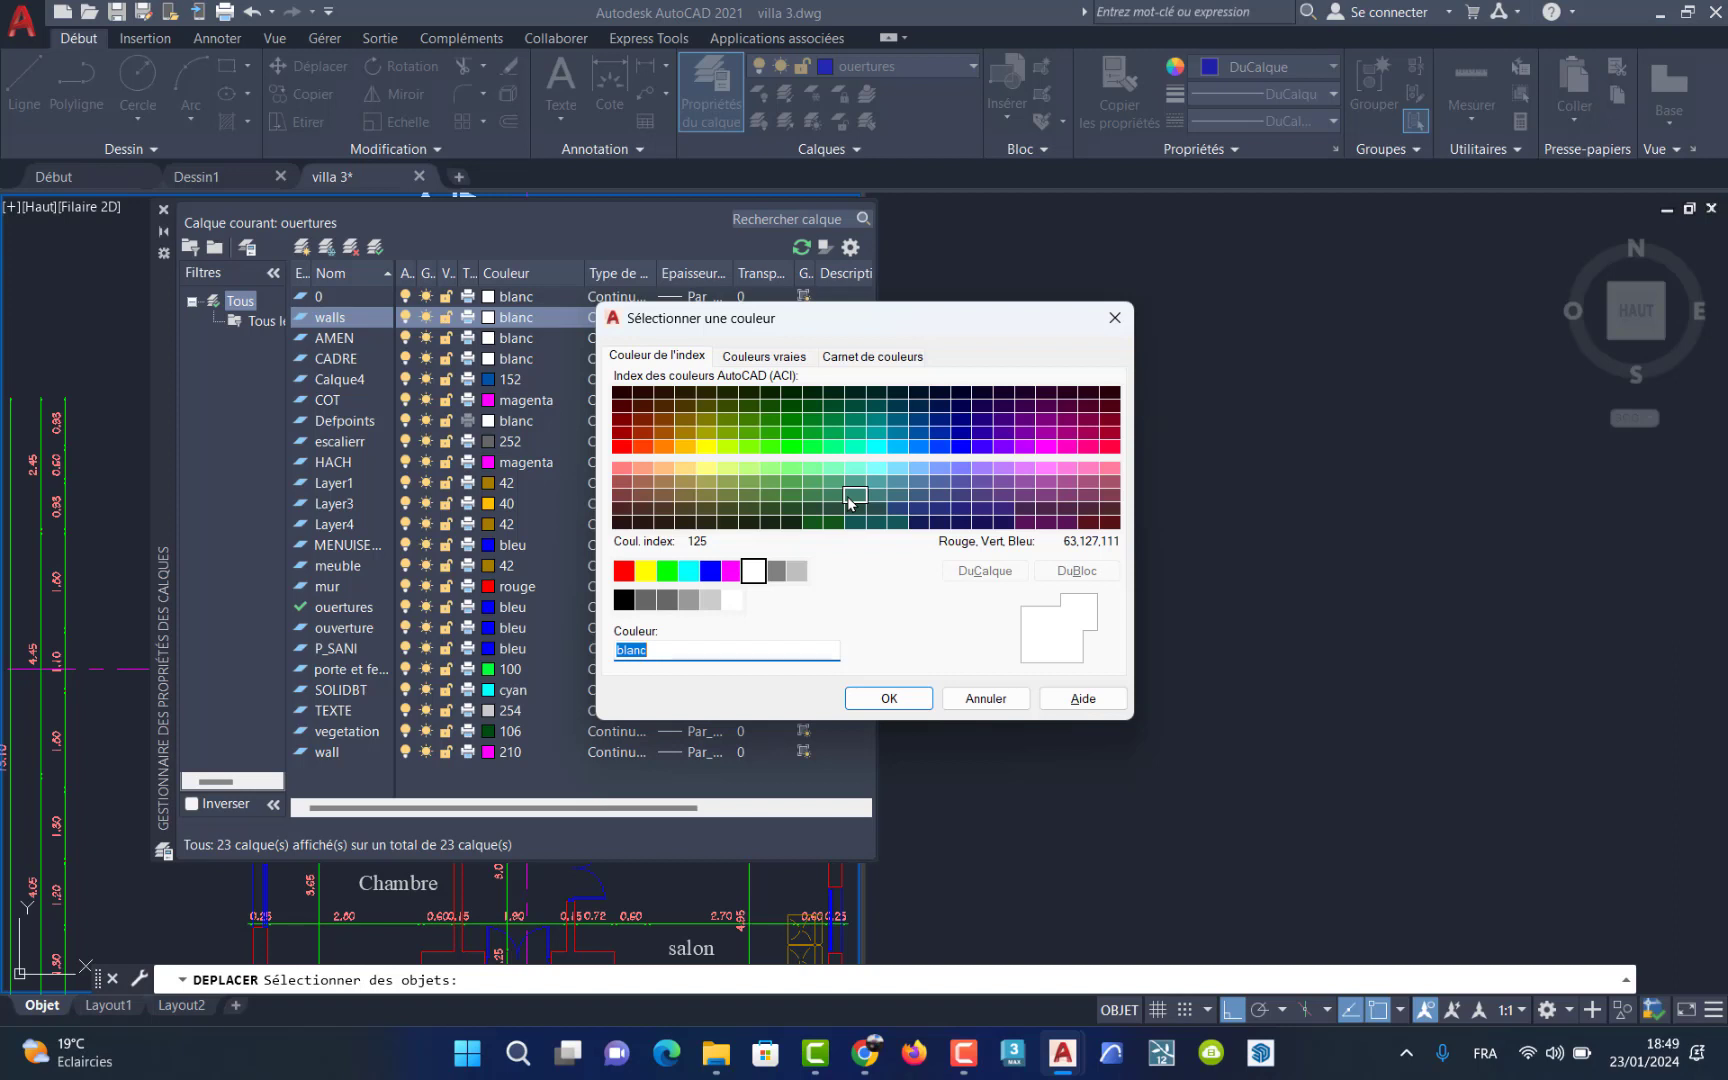
click(813, 451)
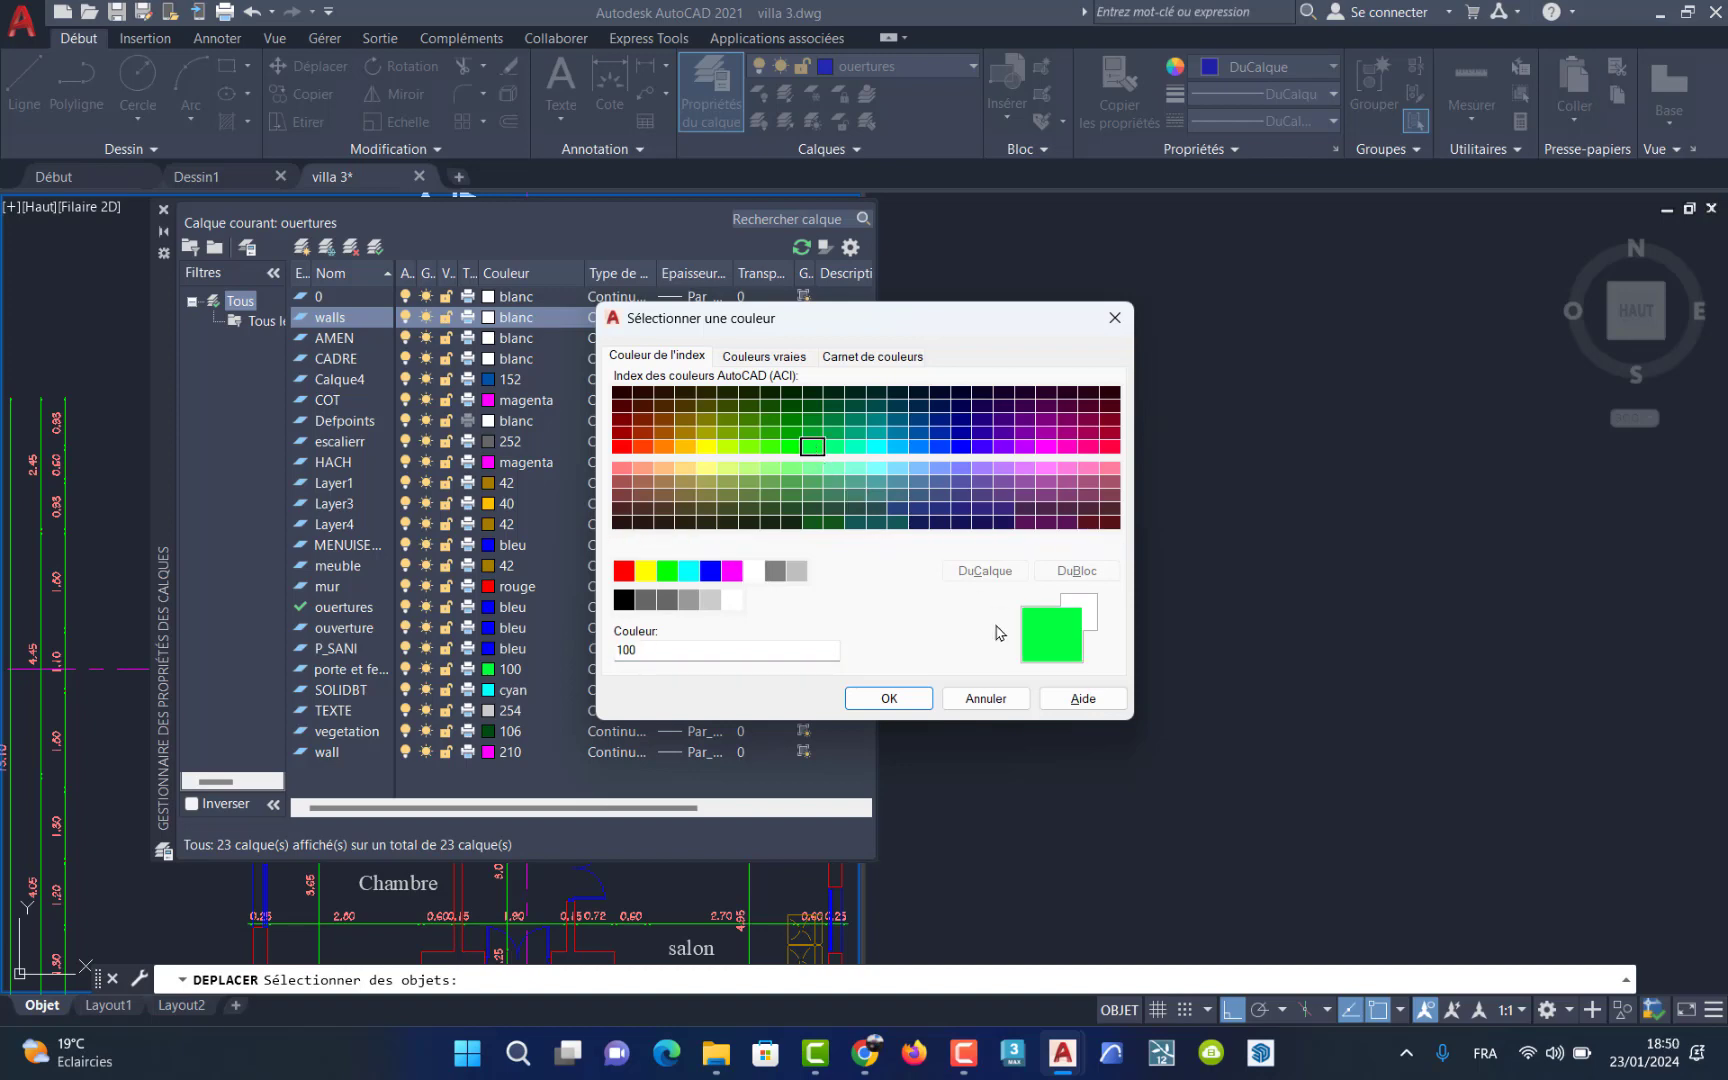
click(900, 699)
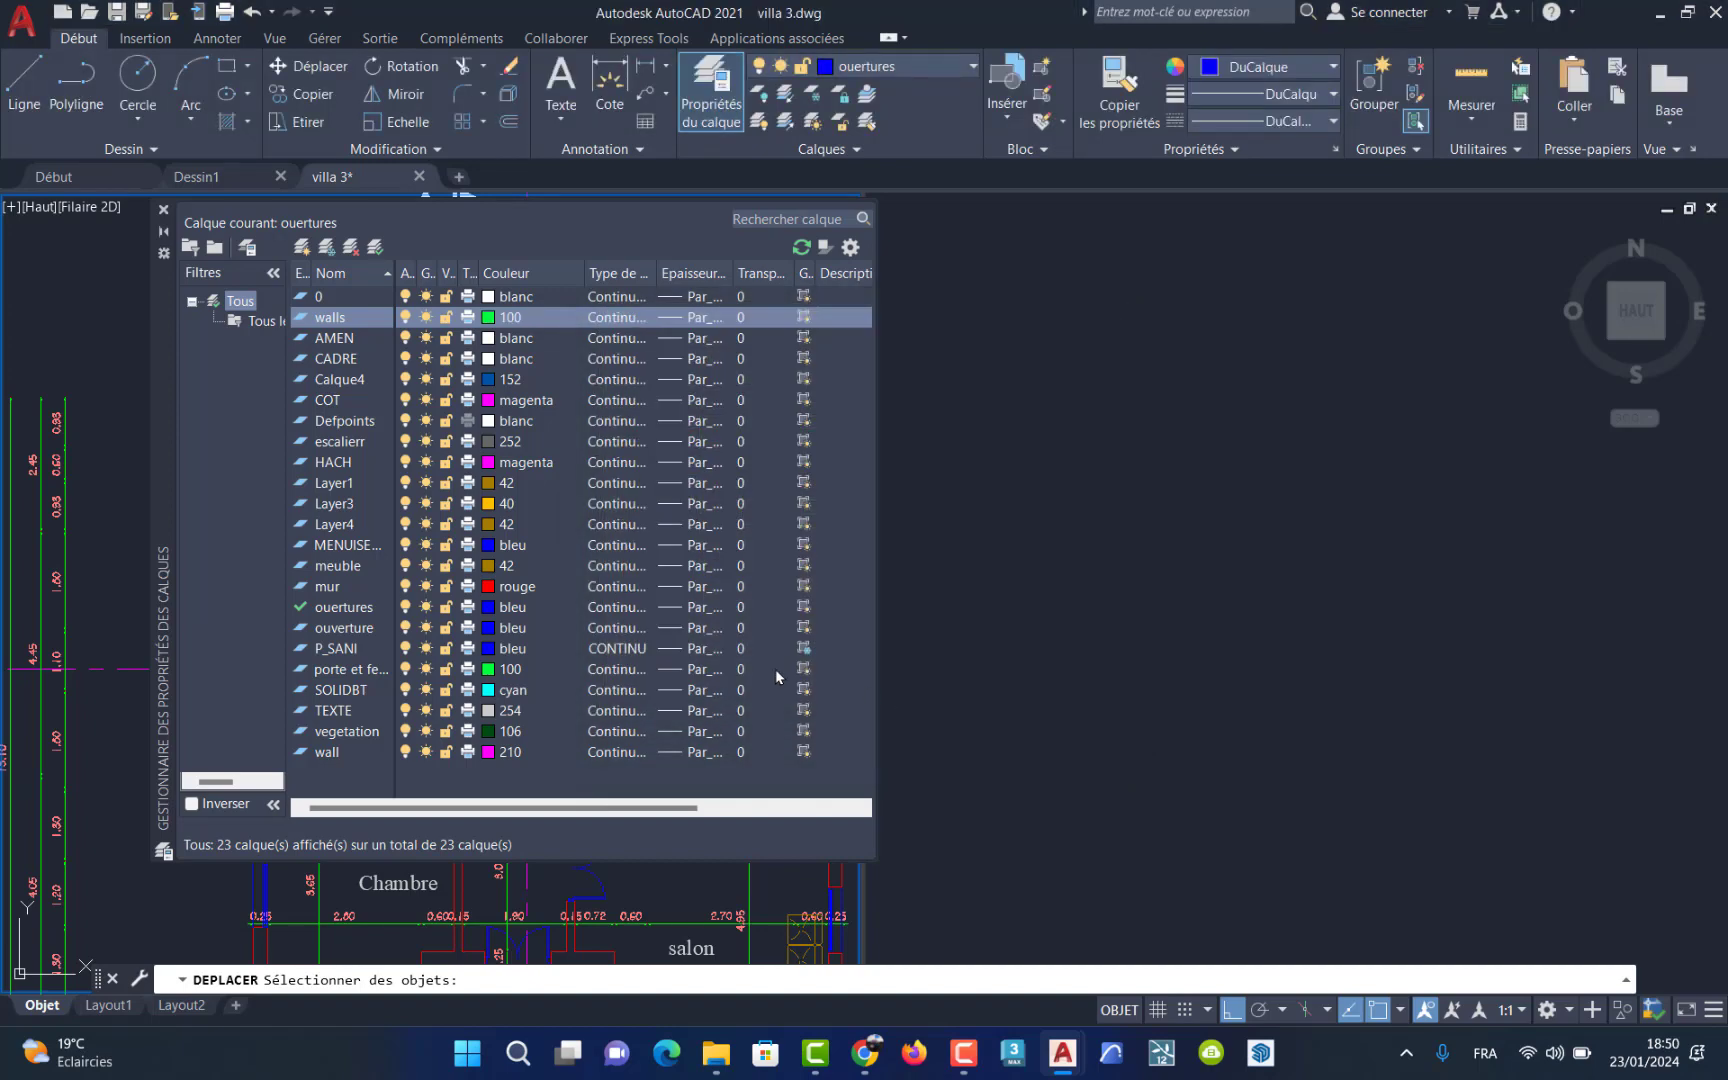
Step: Make the walls layer current and close the layer properties manager
click(468, 318)
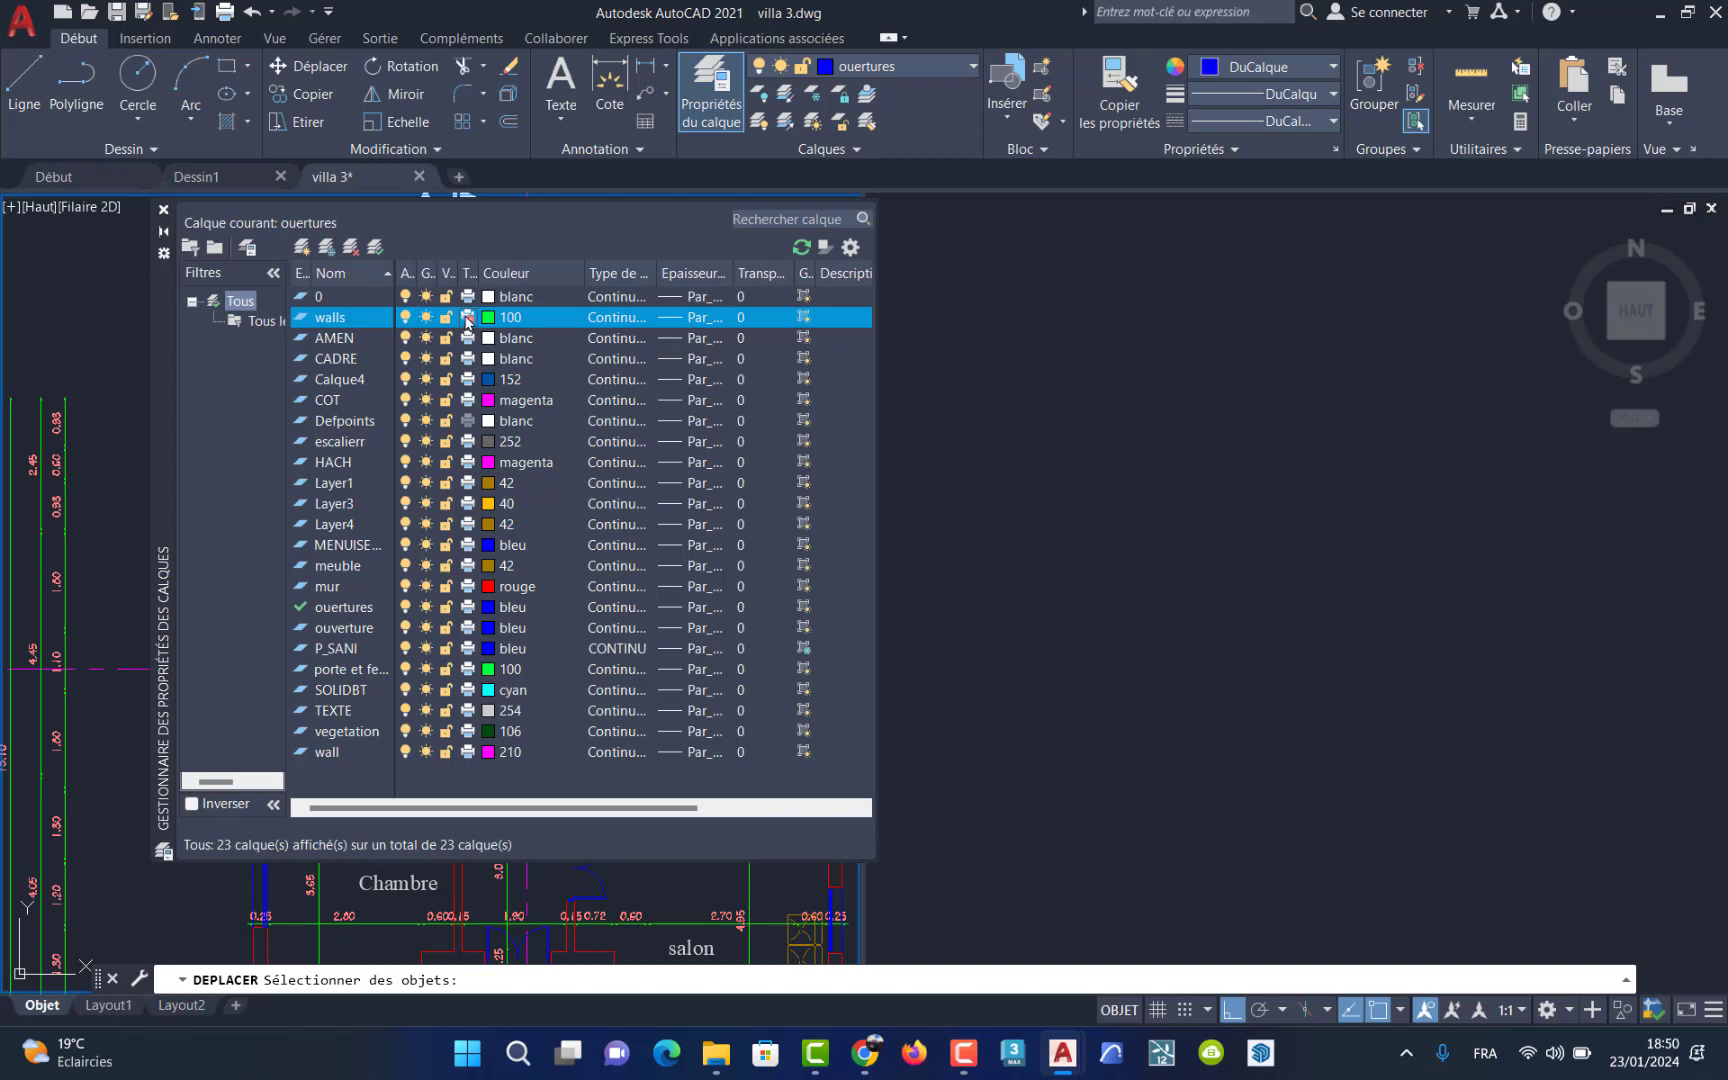
click(467, 318)
click(377, 254)
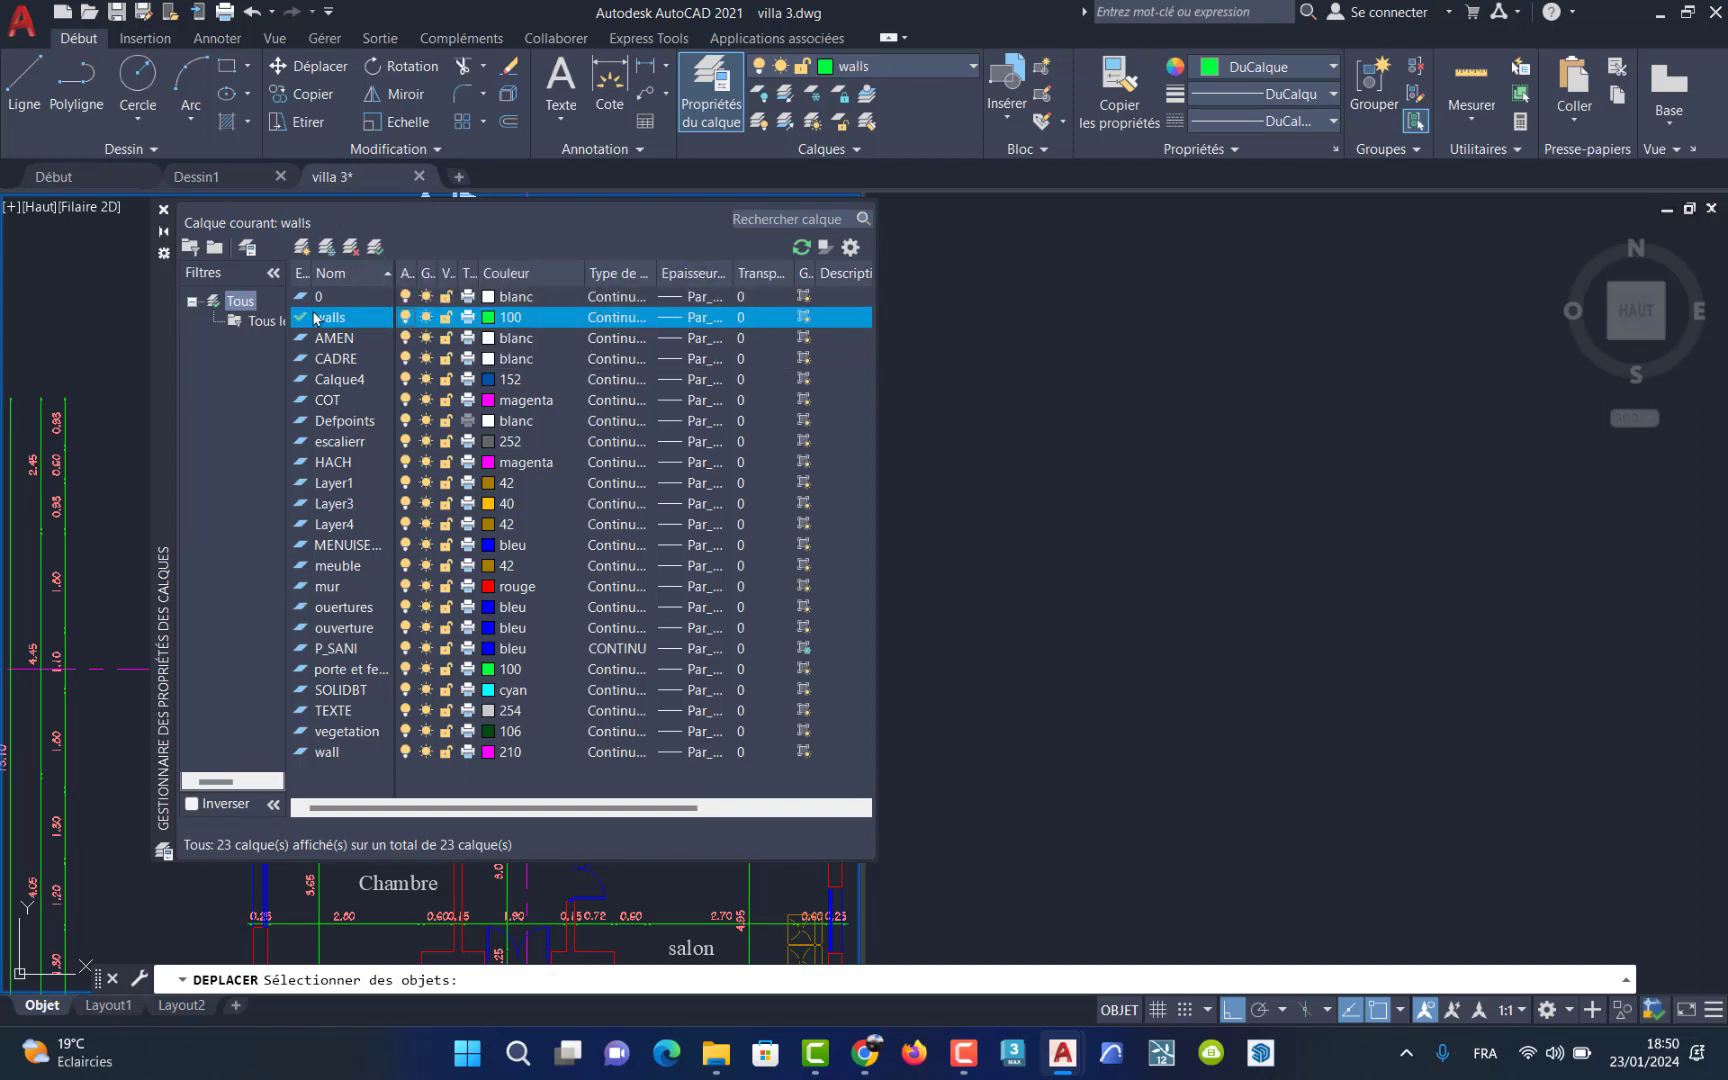
click(163, 209)
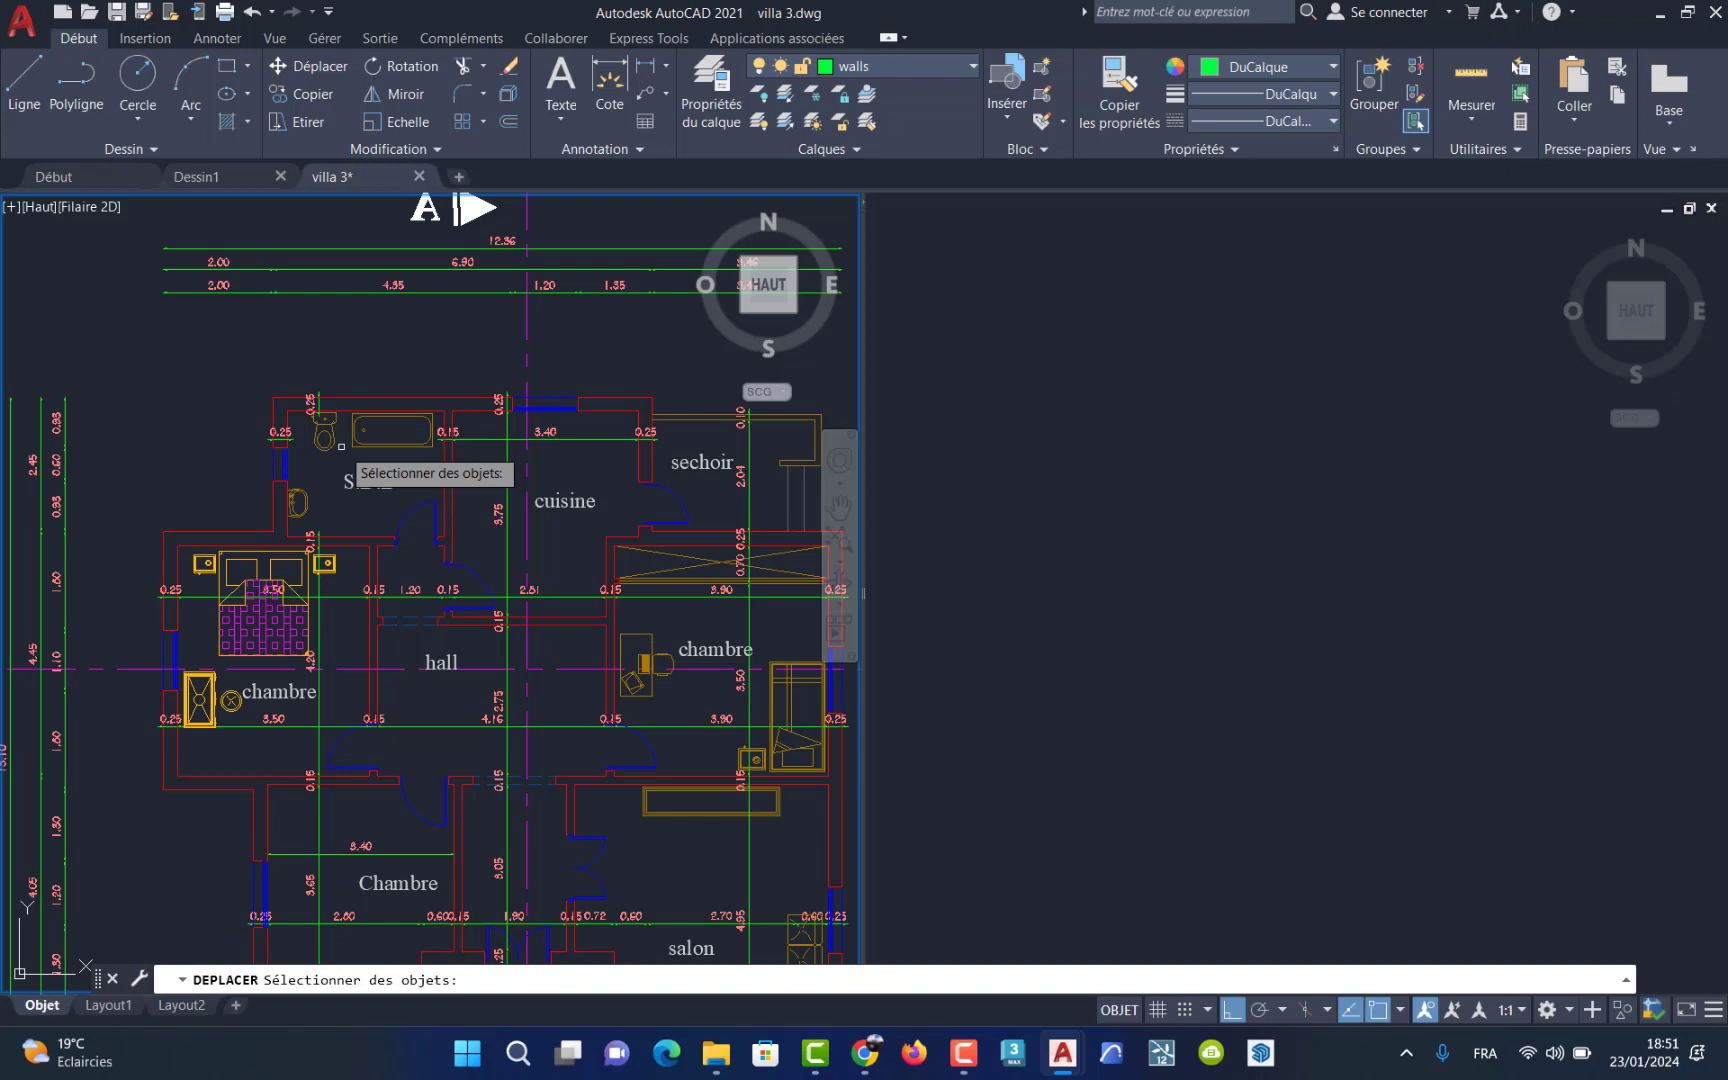
Step: Draw the first horizontal segment of the top outer wall, 435 long towards the right, in the empty viewport
click(23, 90)
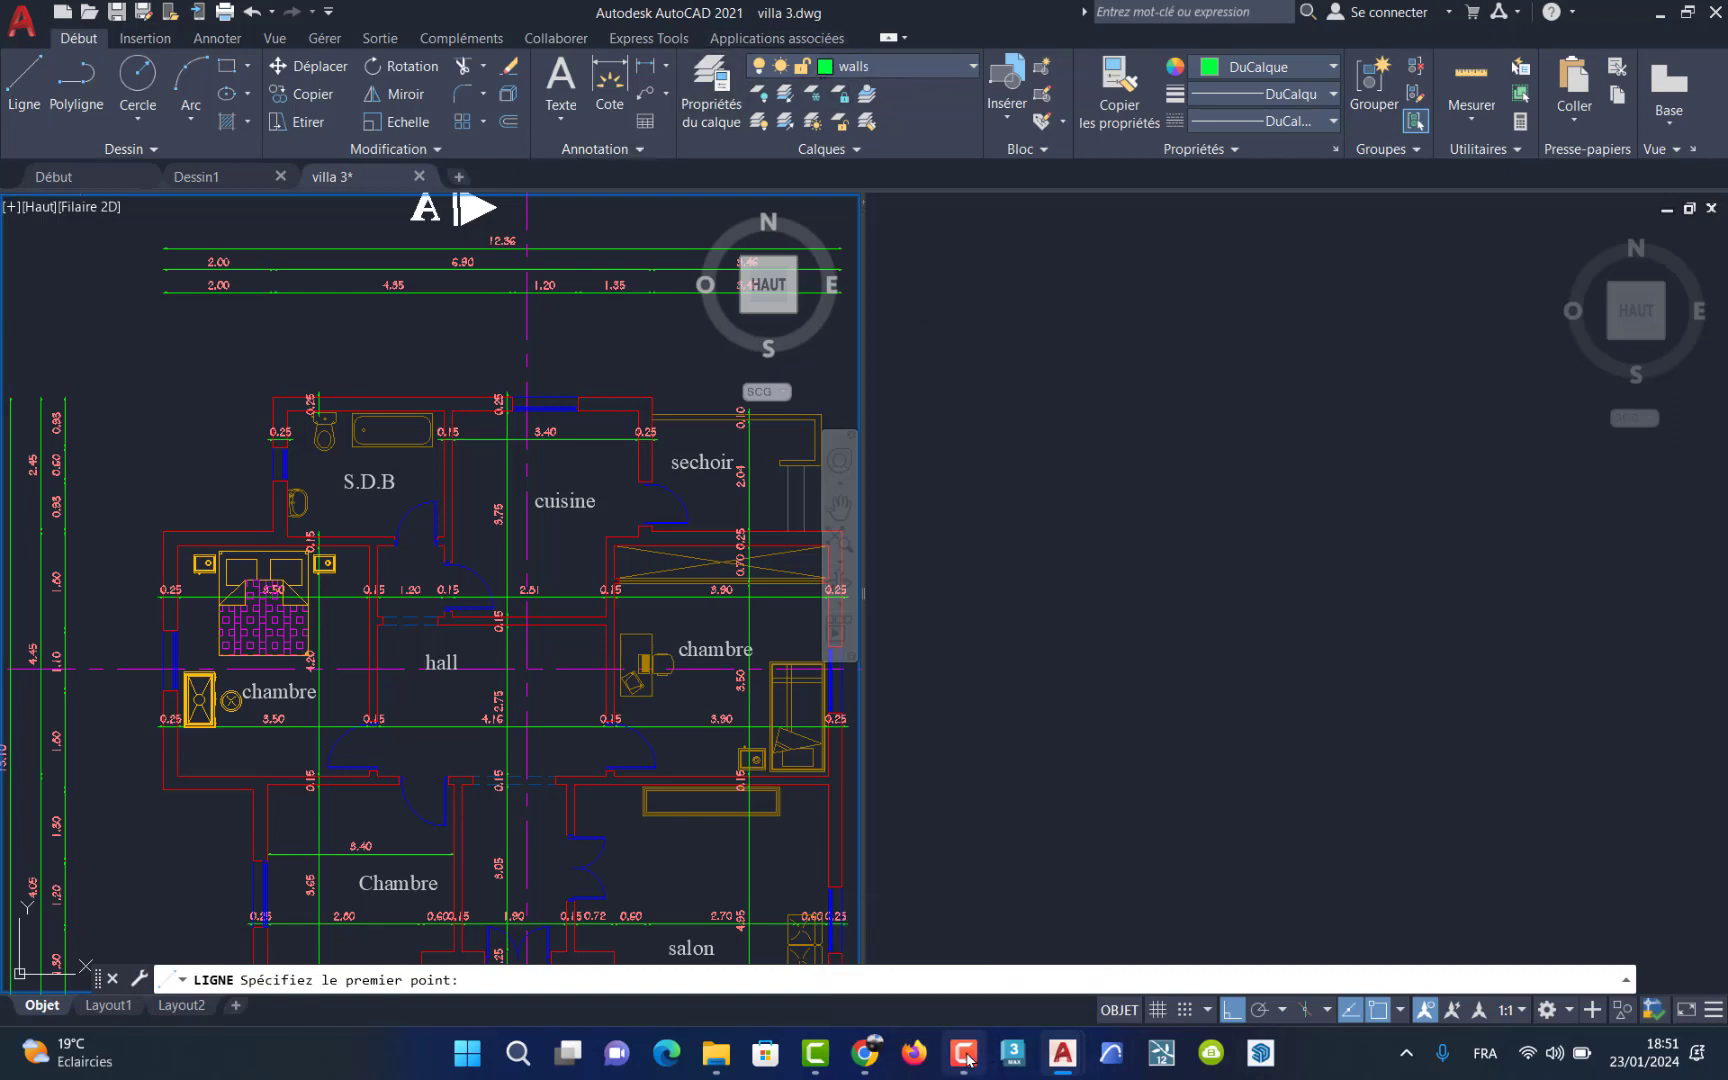
click(966, 1055)
click(1620, 960)
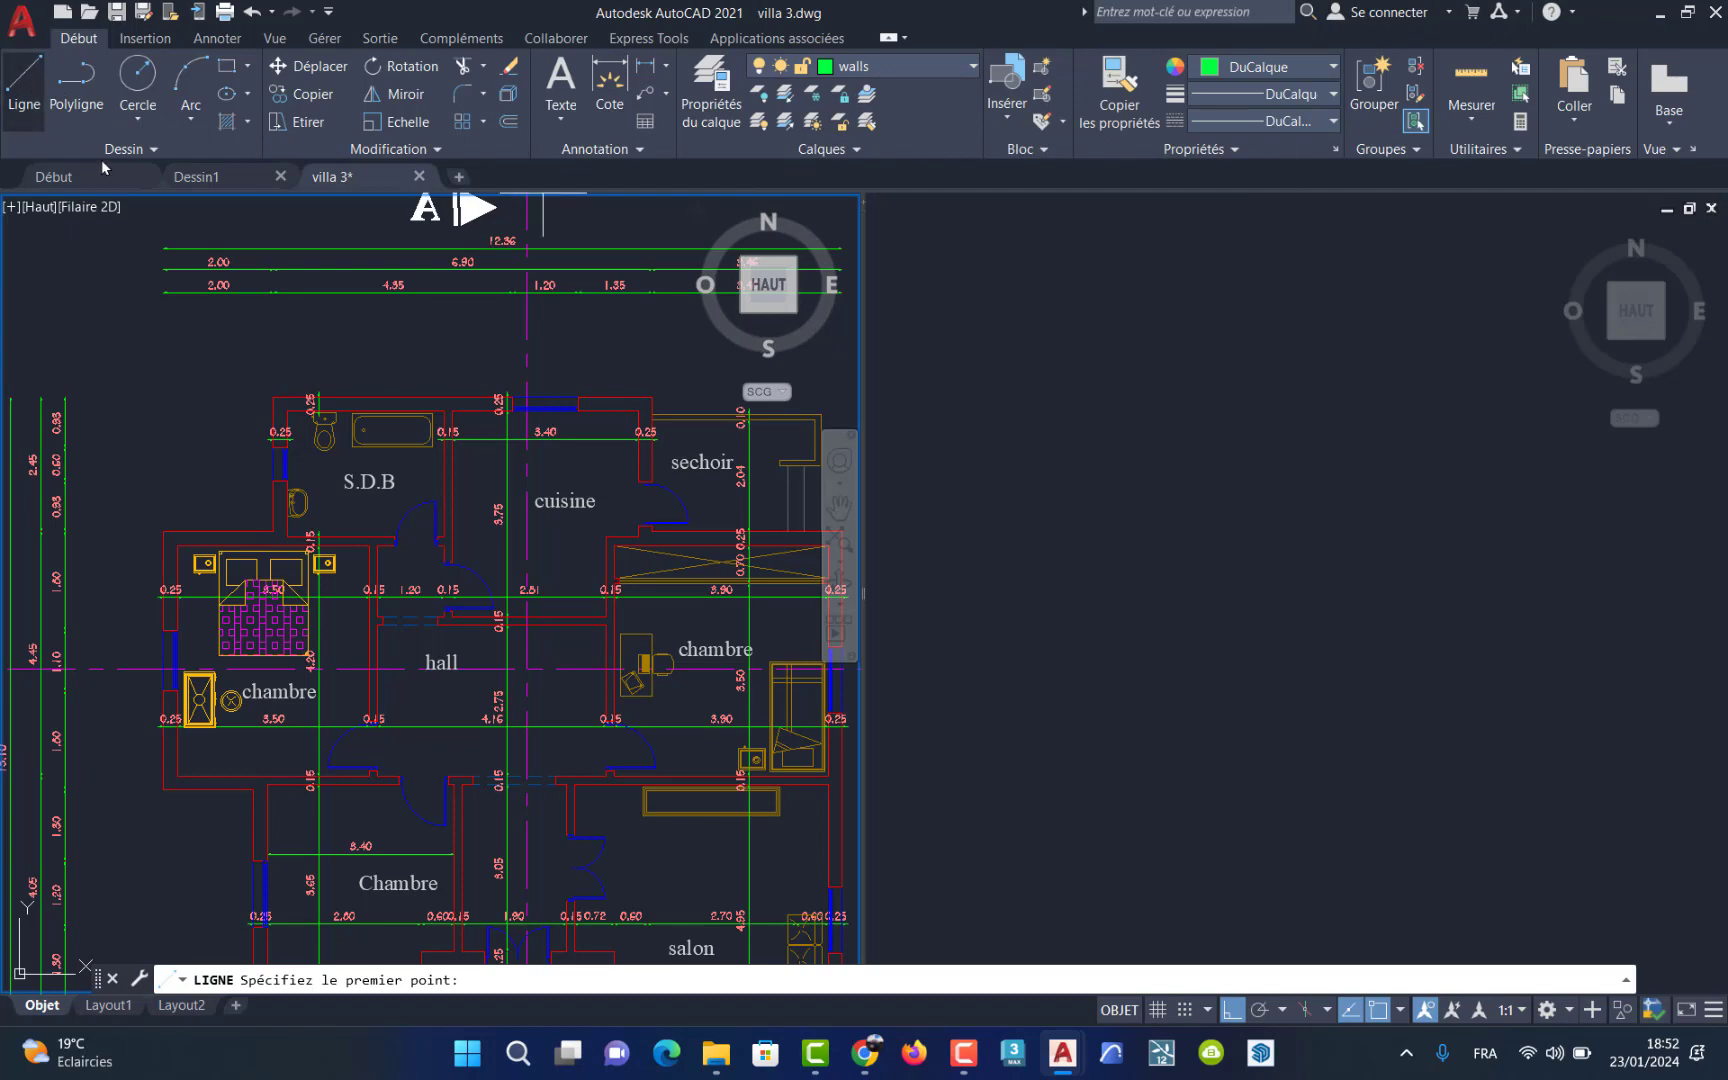
scroll(271, 438, up, 2)
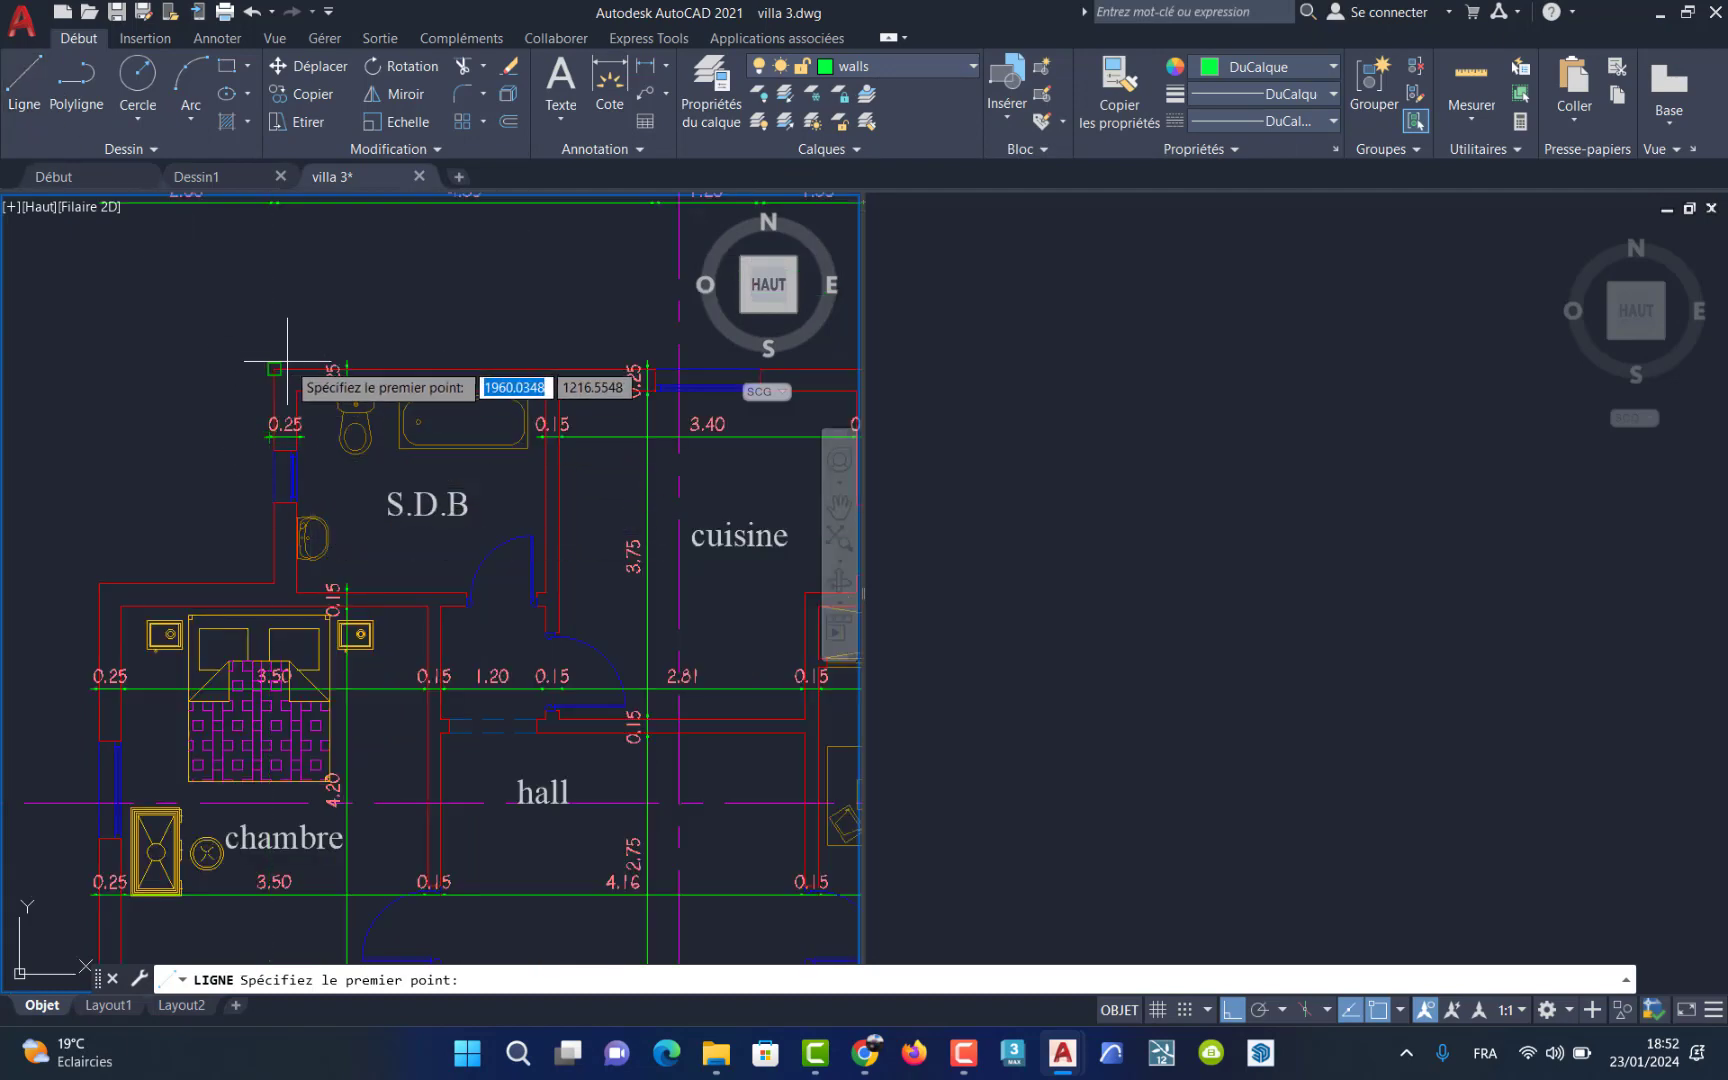
scroll(278, 340, down, 2)
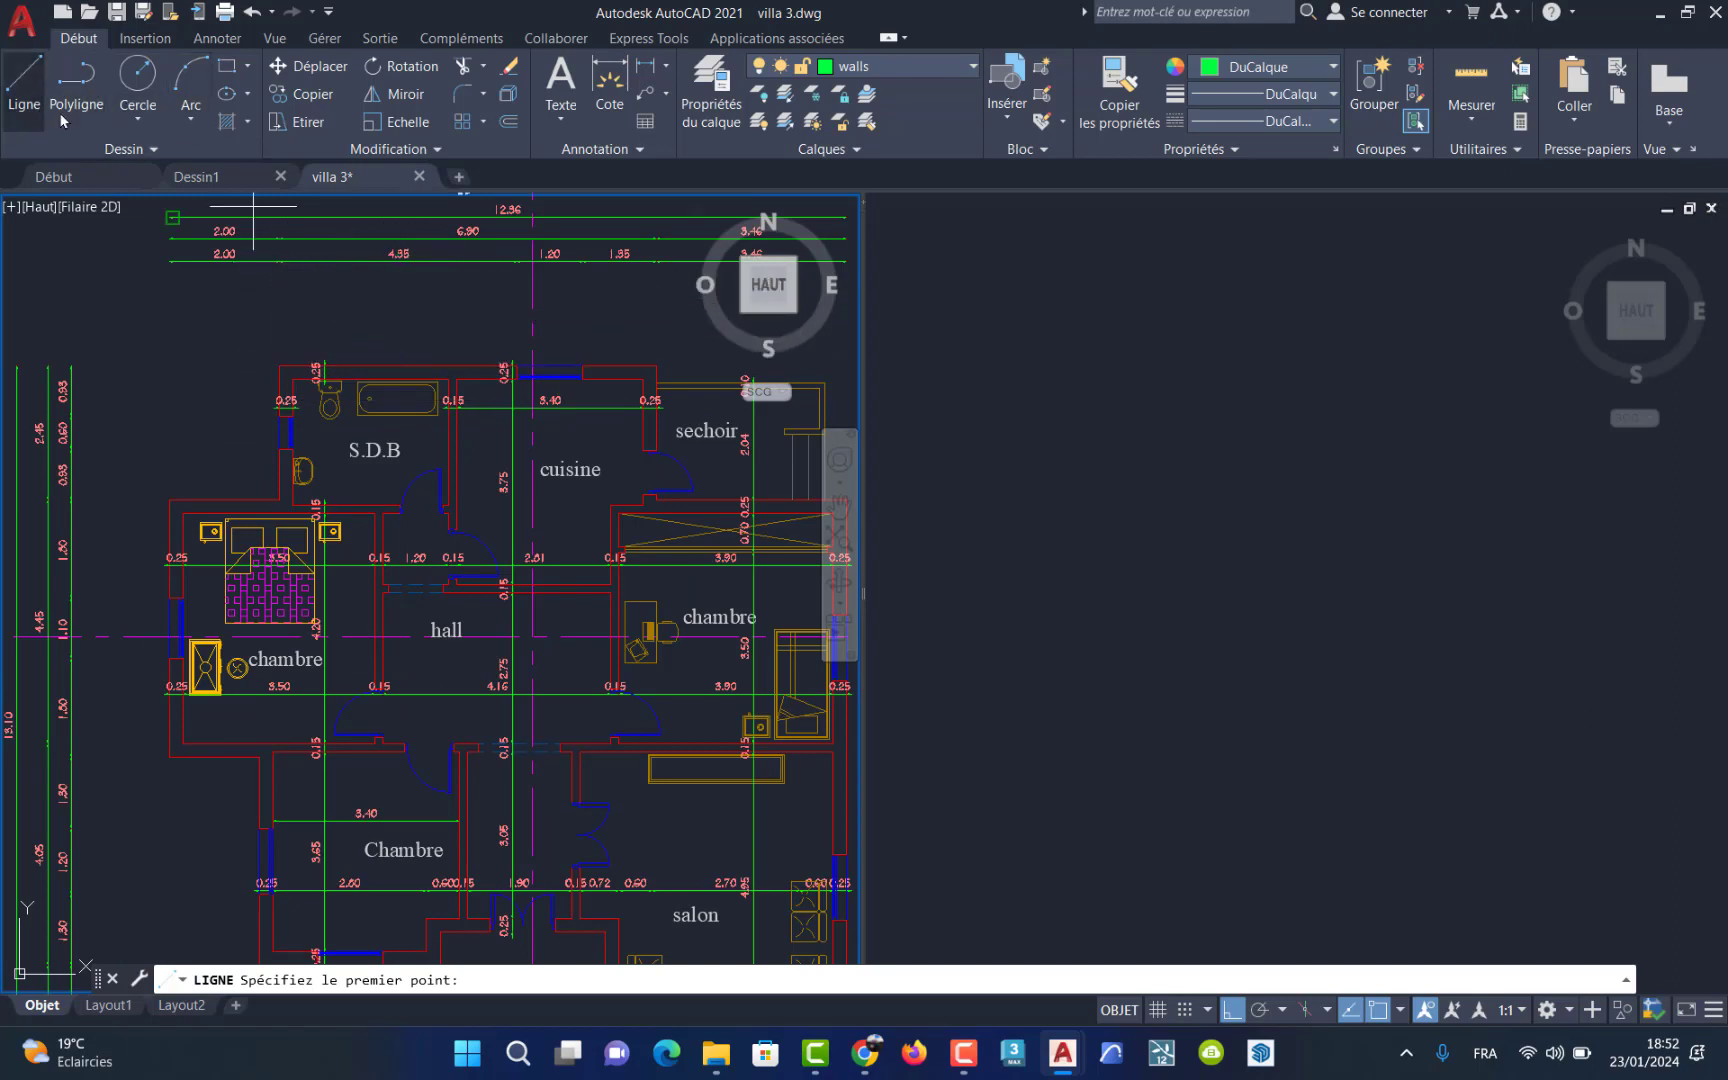
click(1050, 513)
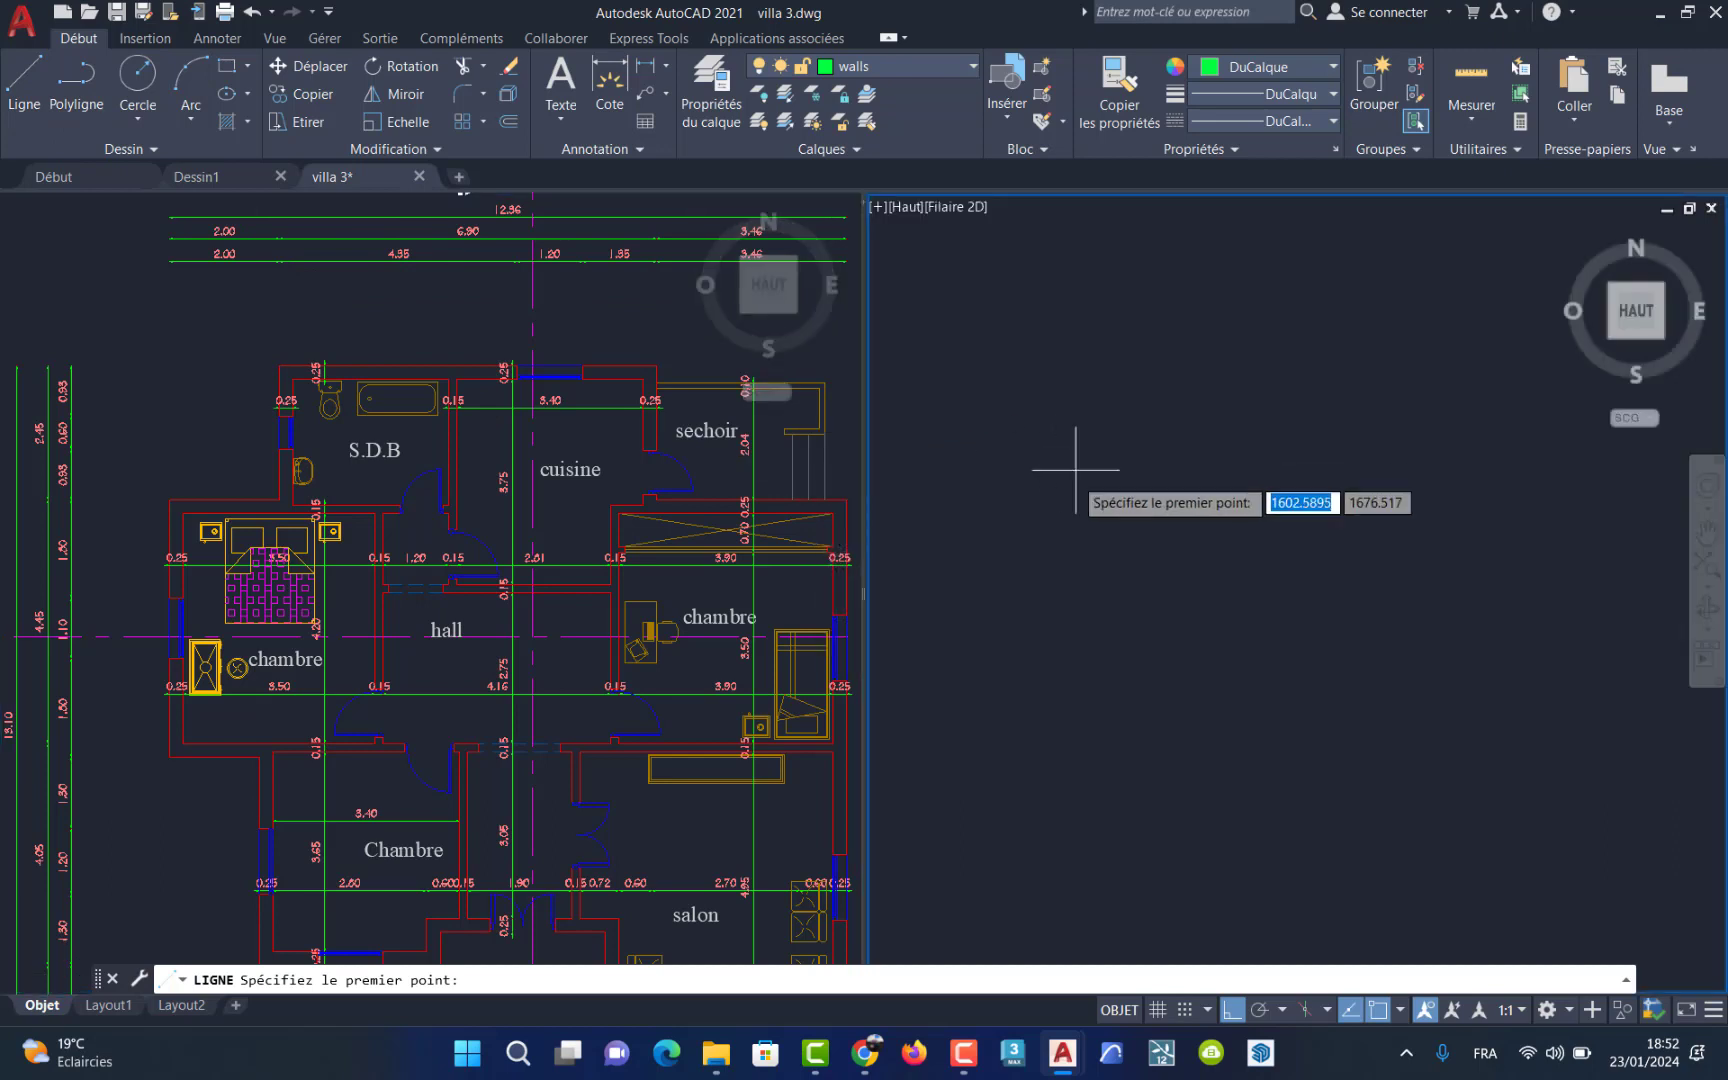
click(1018, 462)
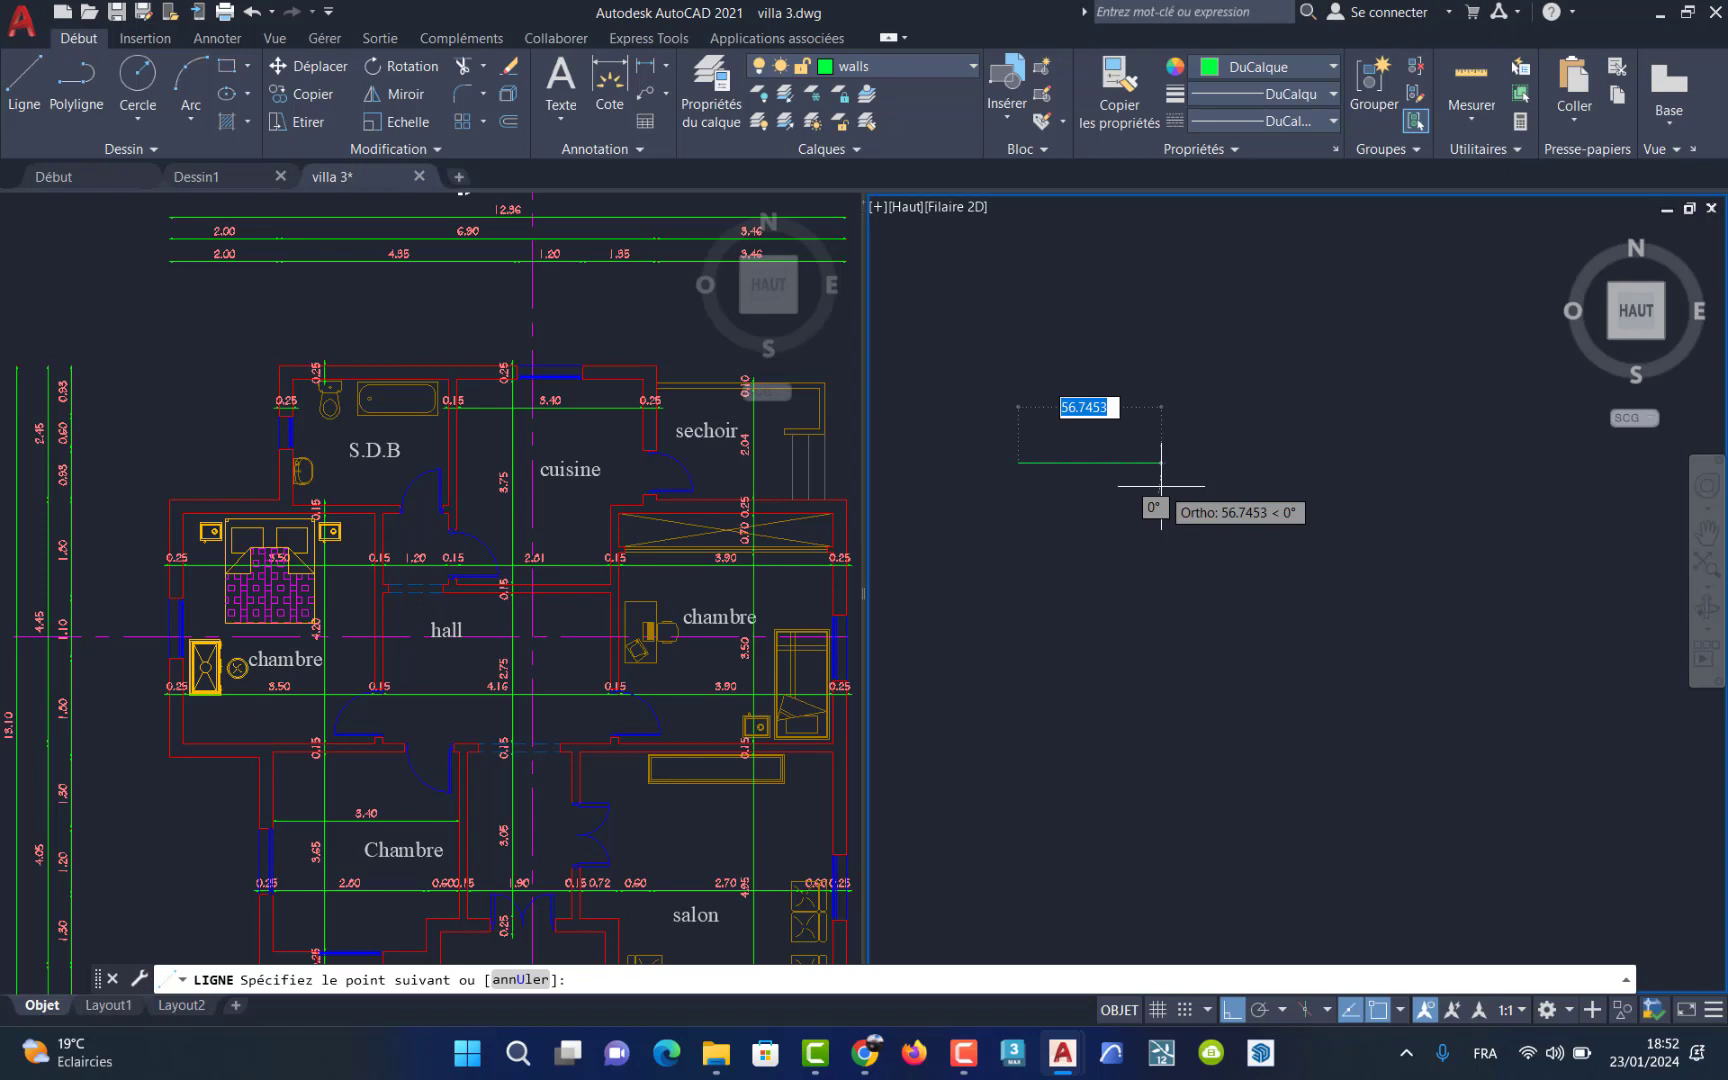
text(435)
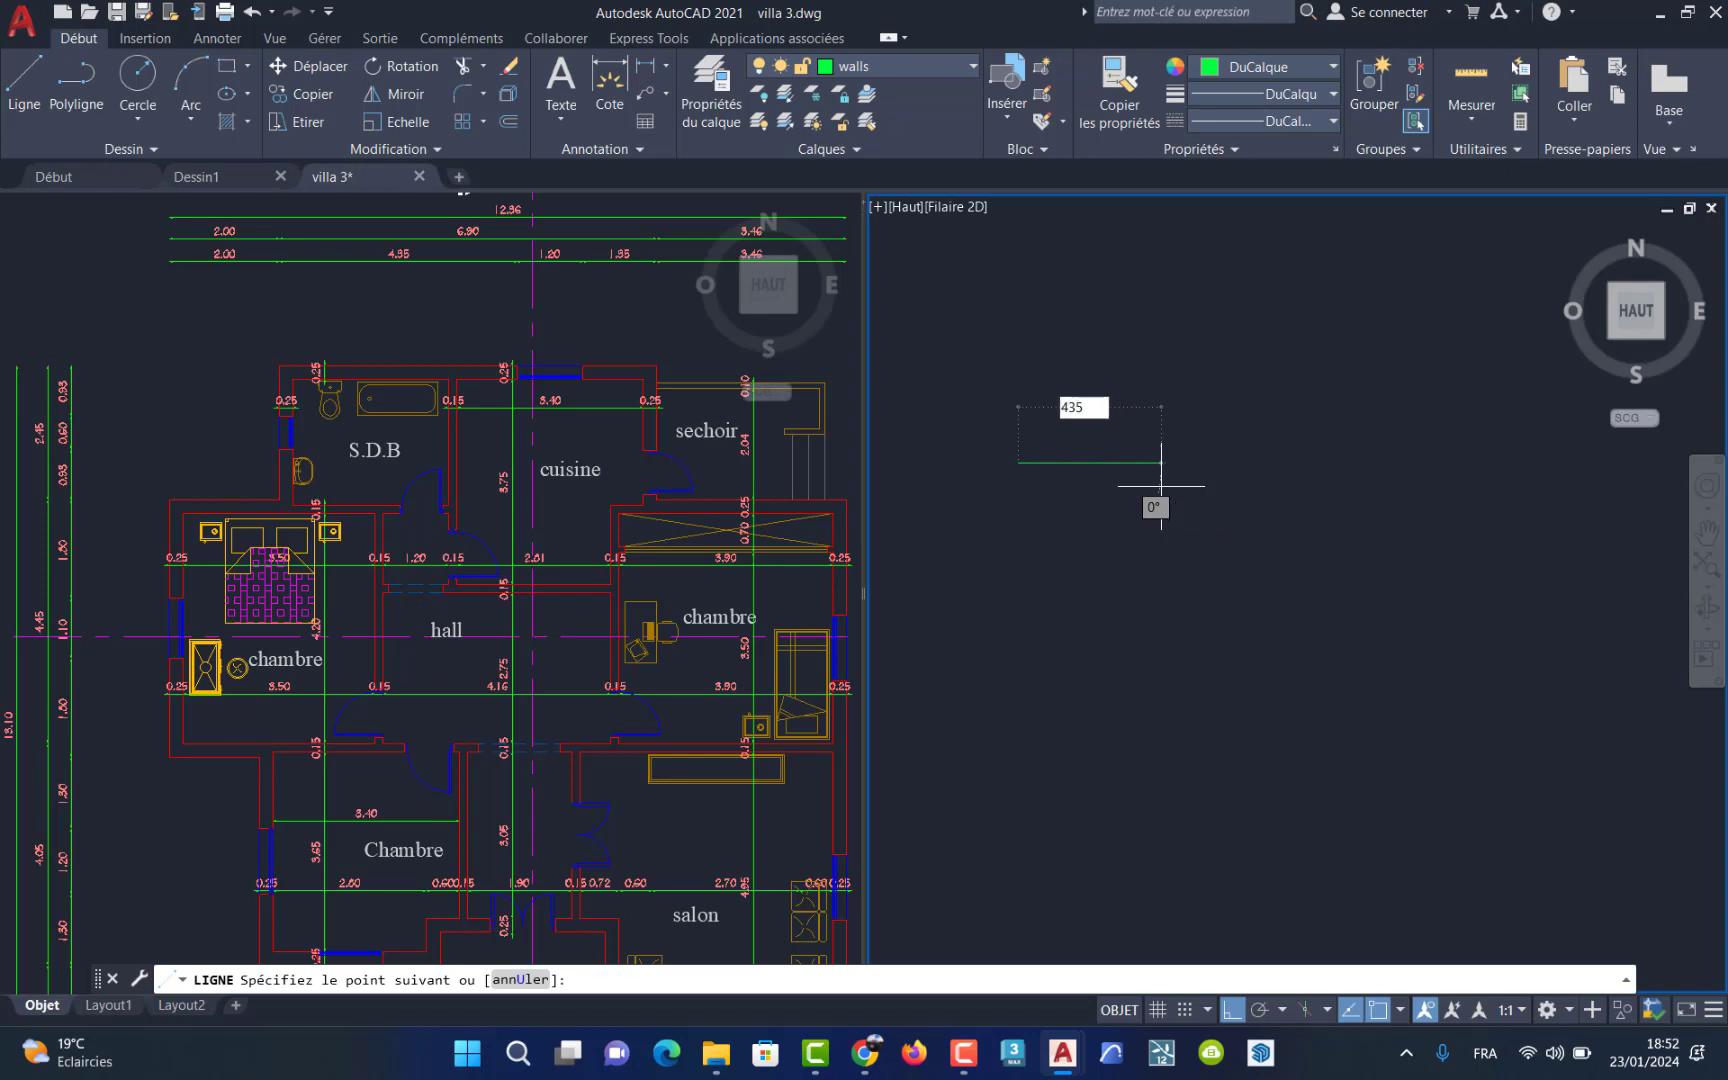
key(Return)
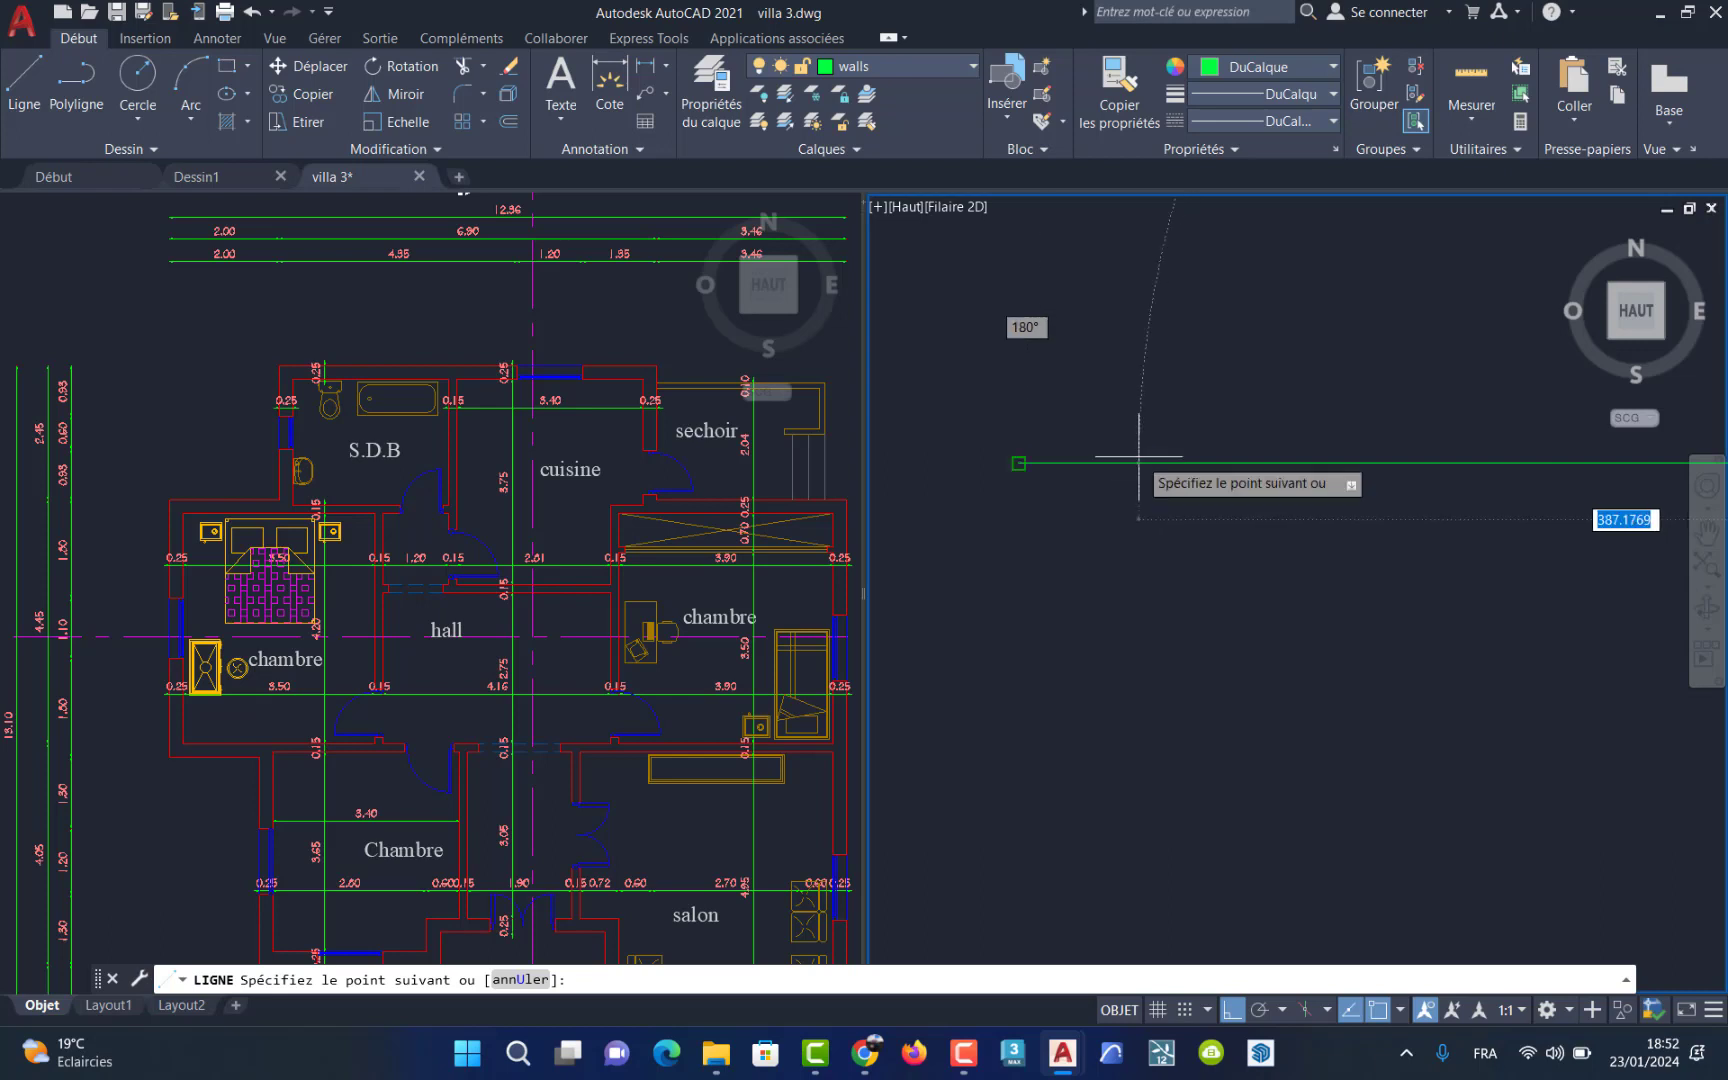
Step: Extend the top wall line to the right with consecutive segments of 120 and 135, and end the line
scroll(1207, 430, down, 5)
scroll(1385, 430, up, 2)
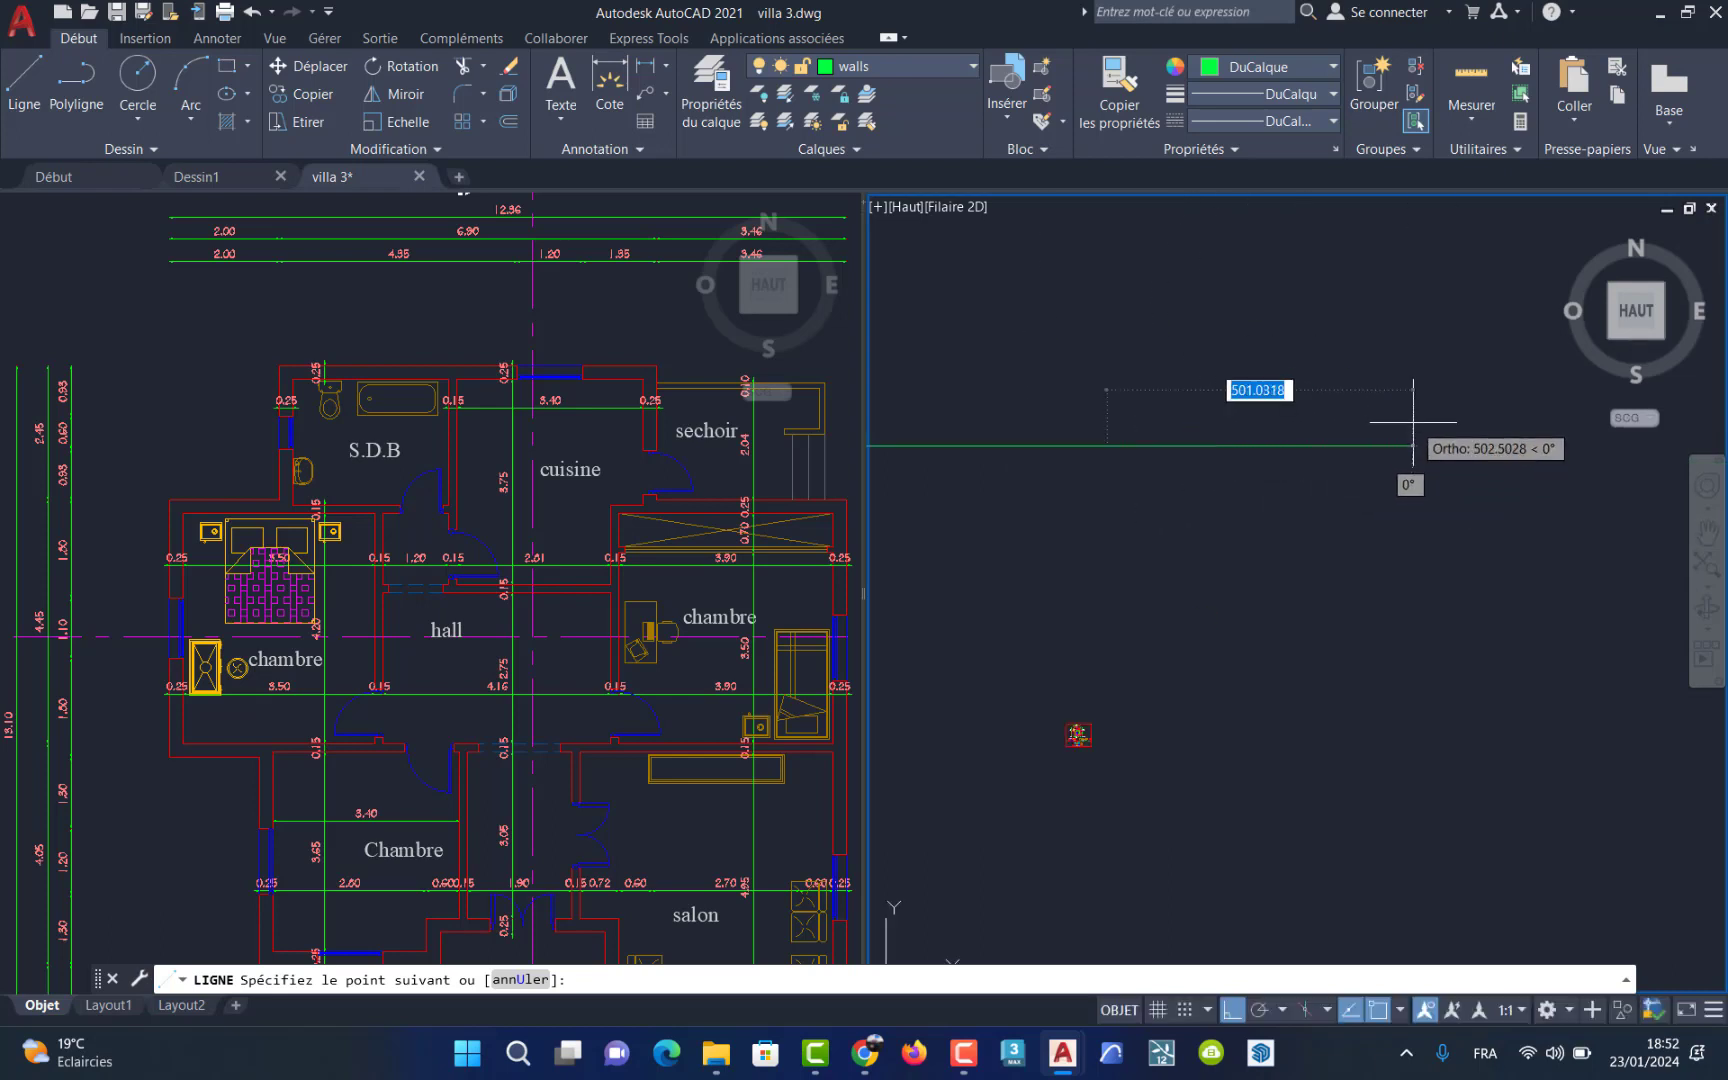
scroll(1400, 435, down, 1)
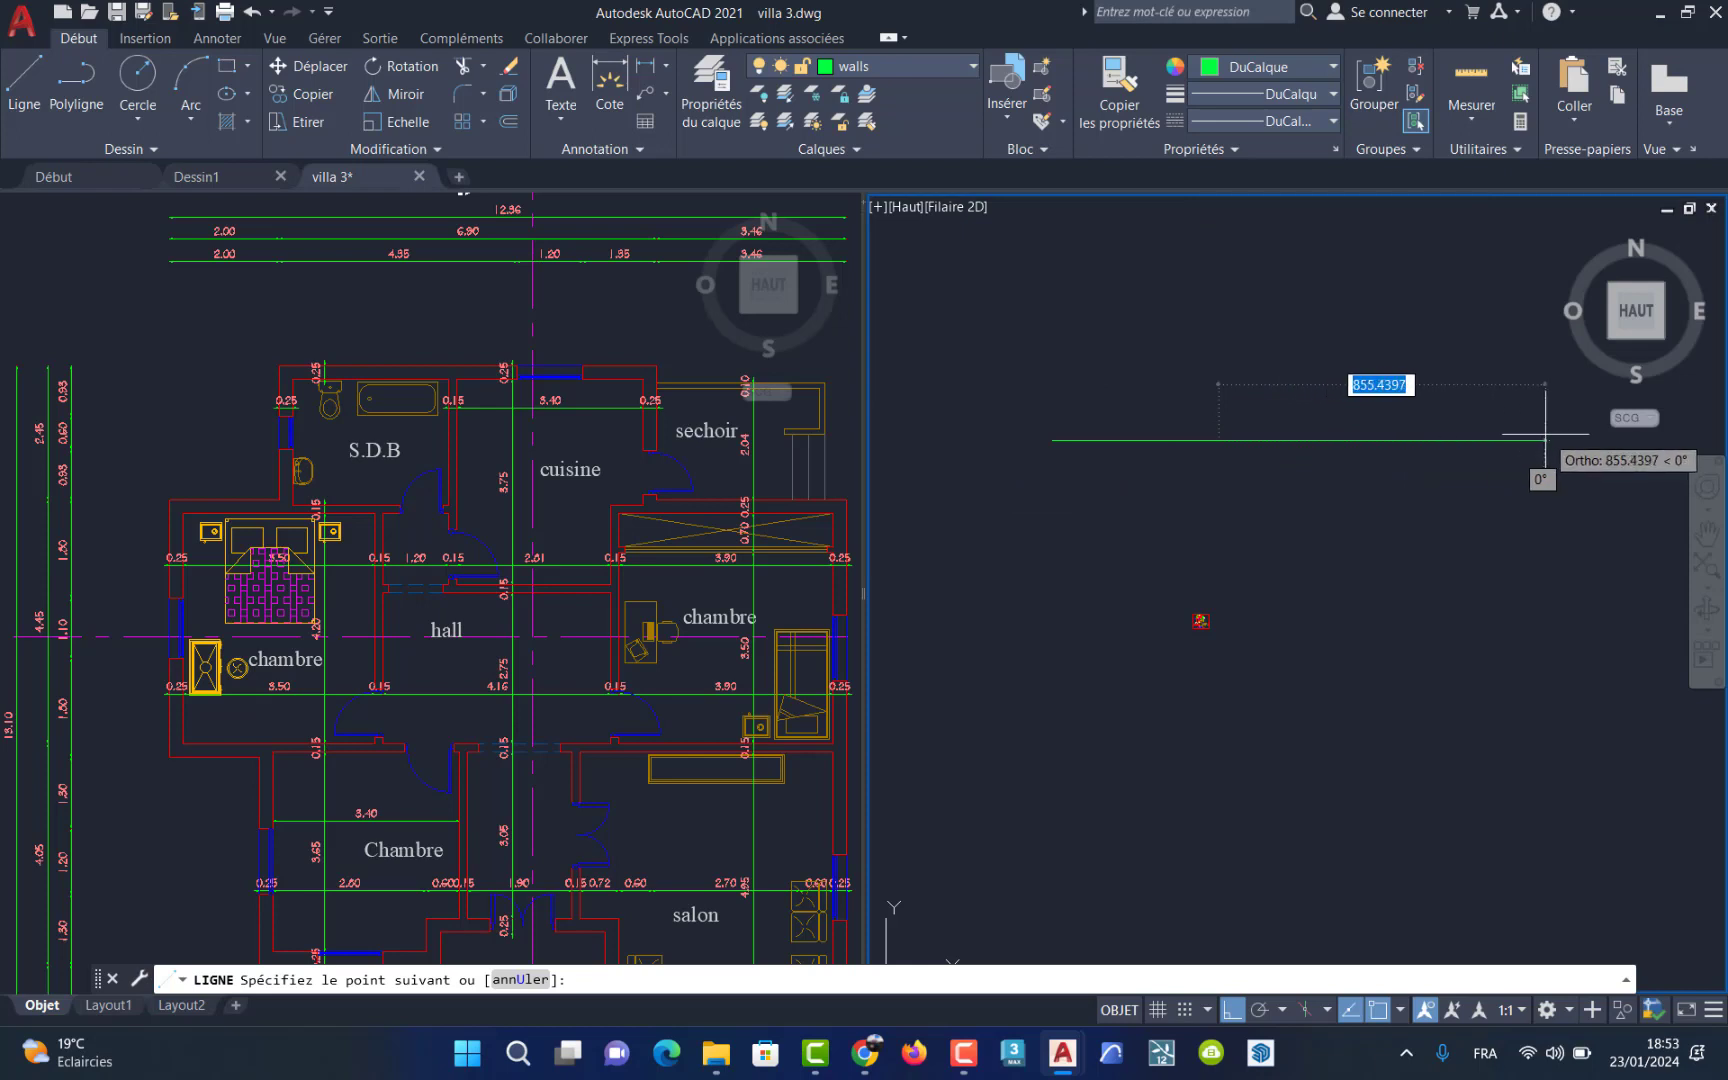
text(120)
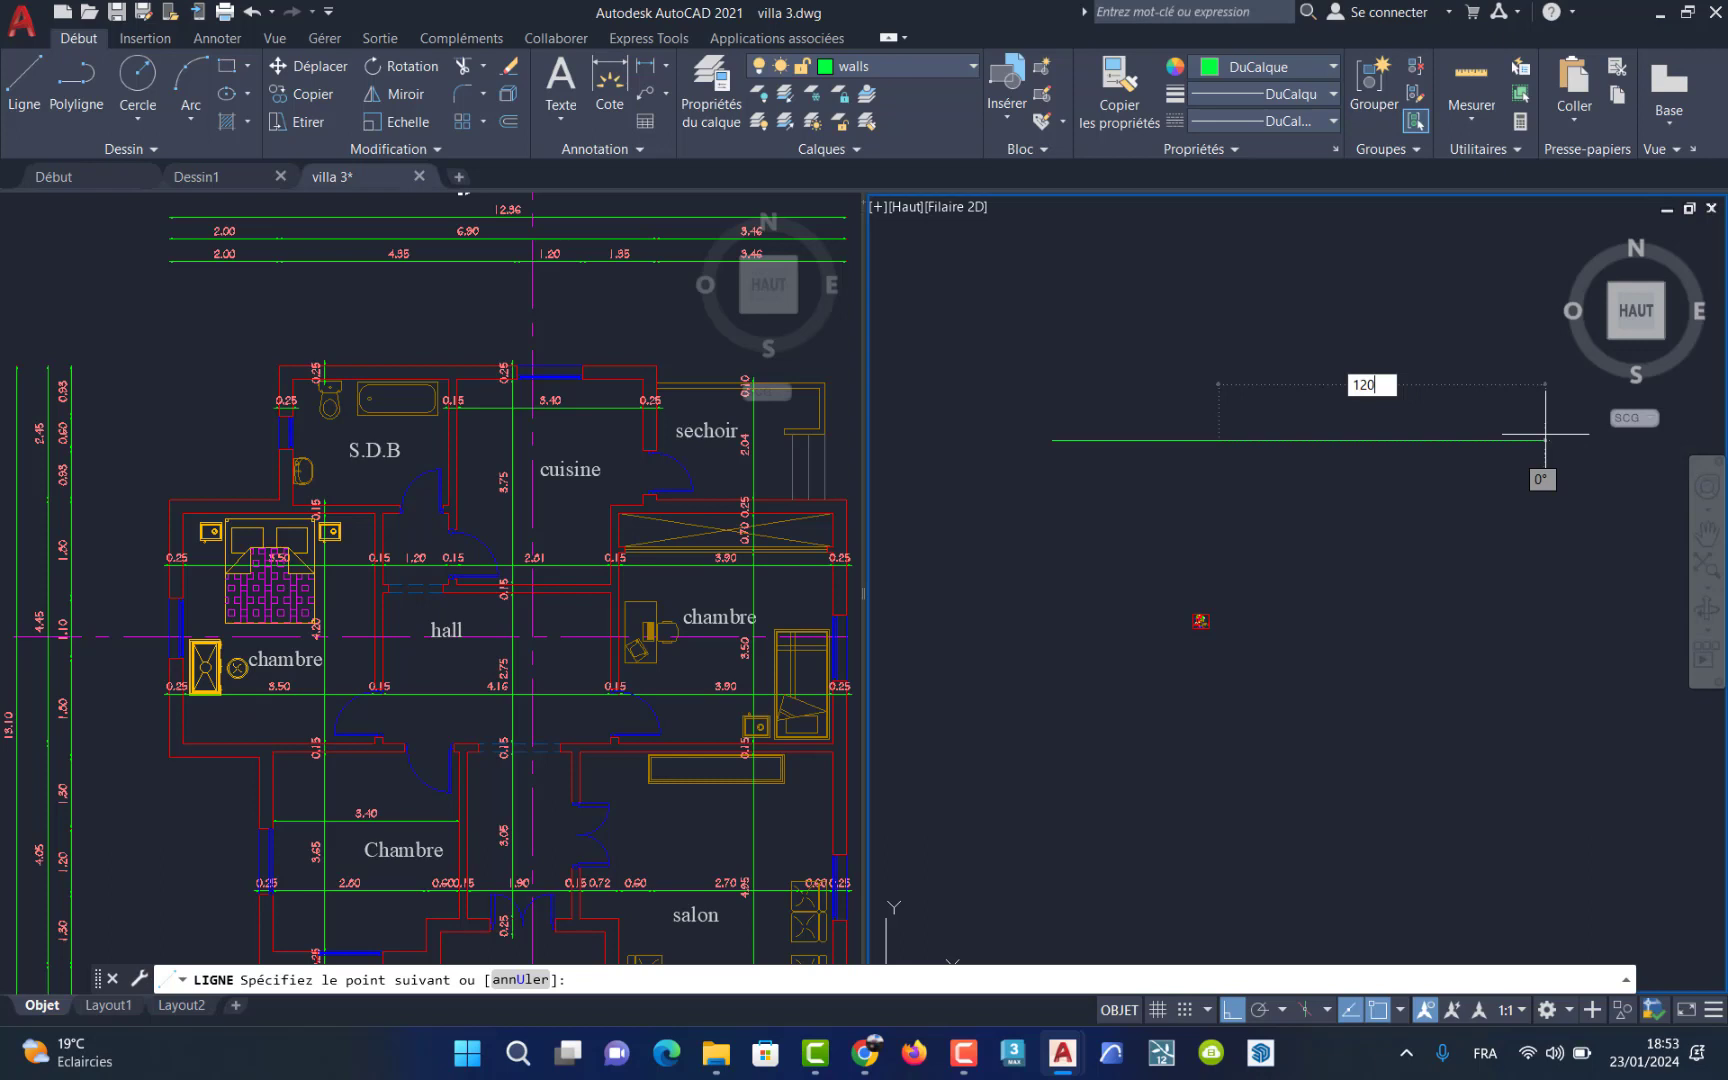
key(Return)
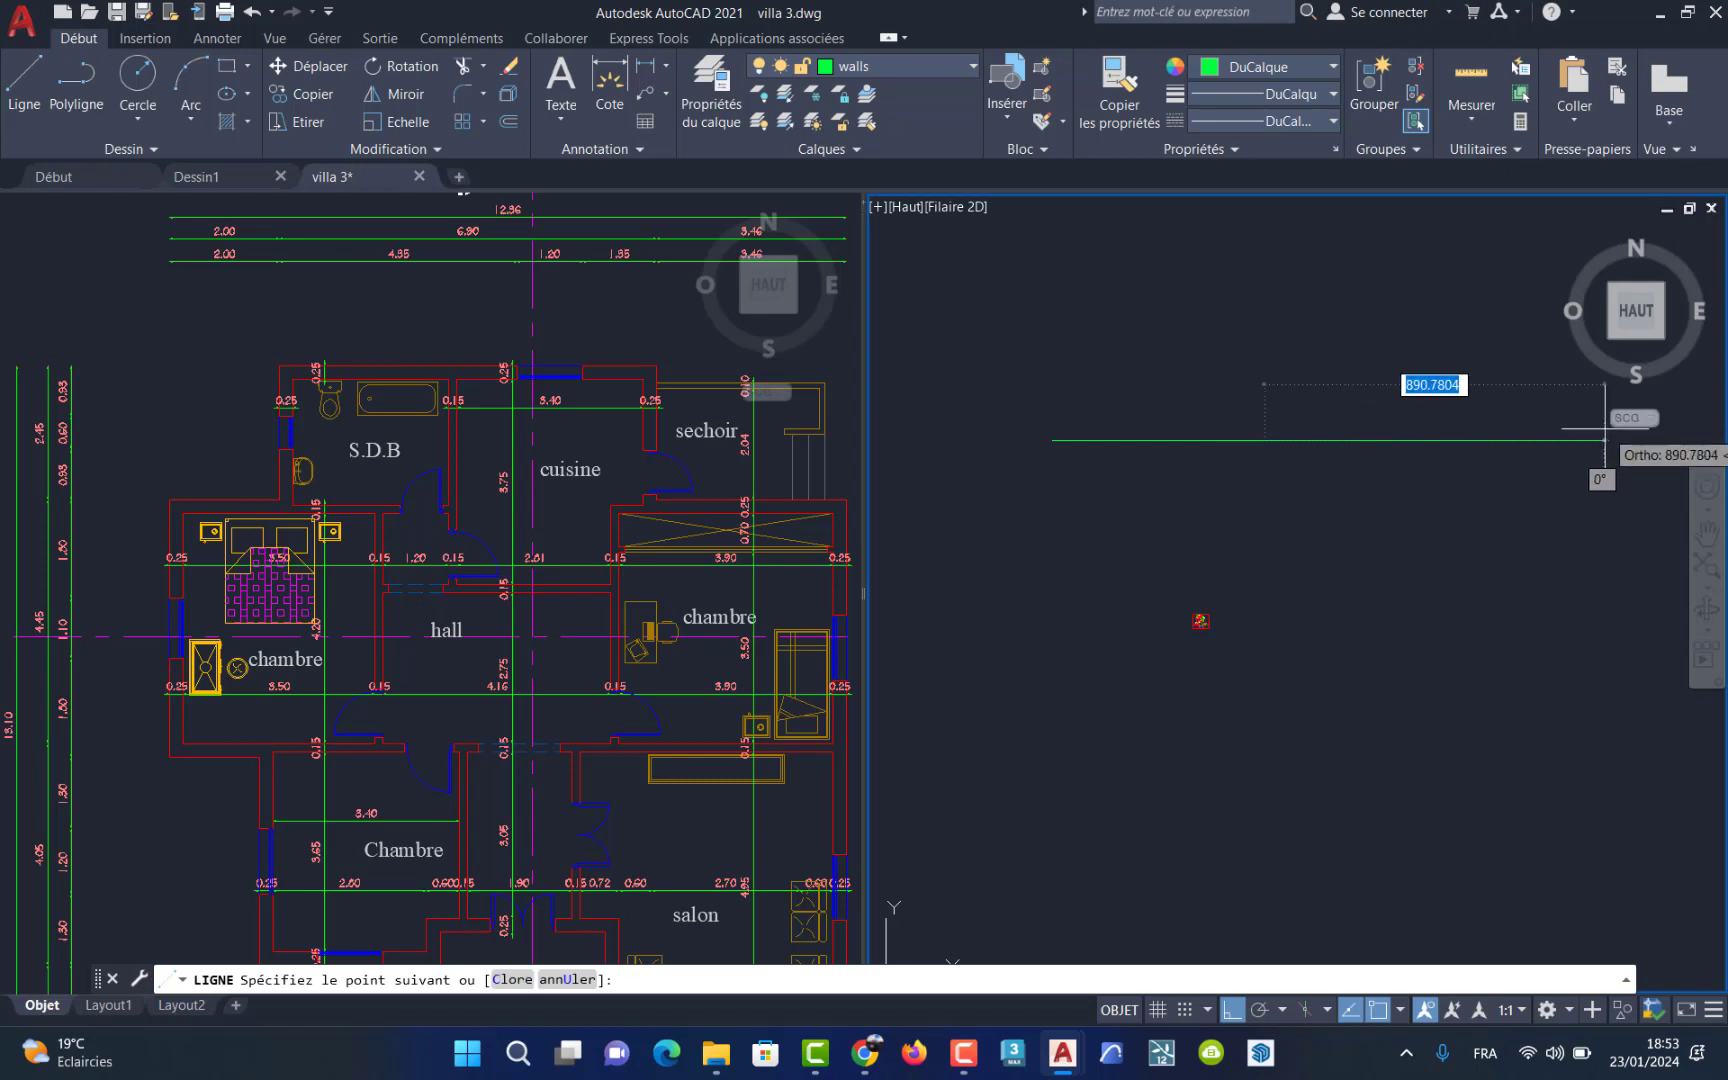
text(135)
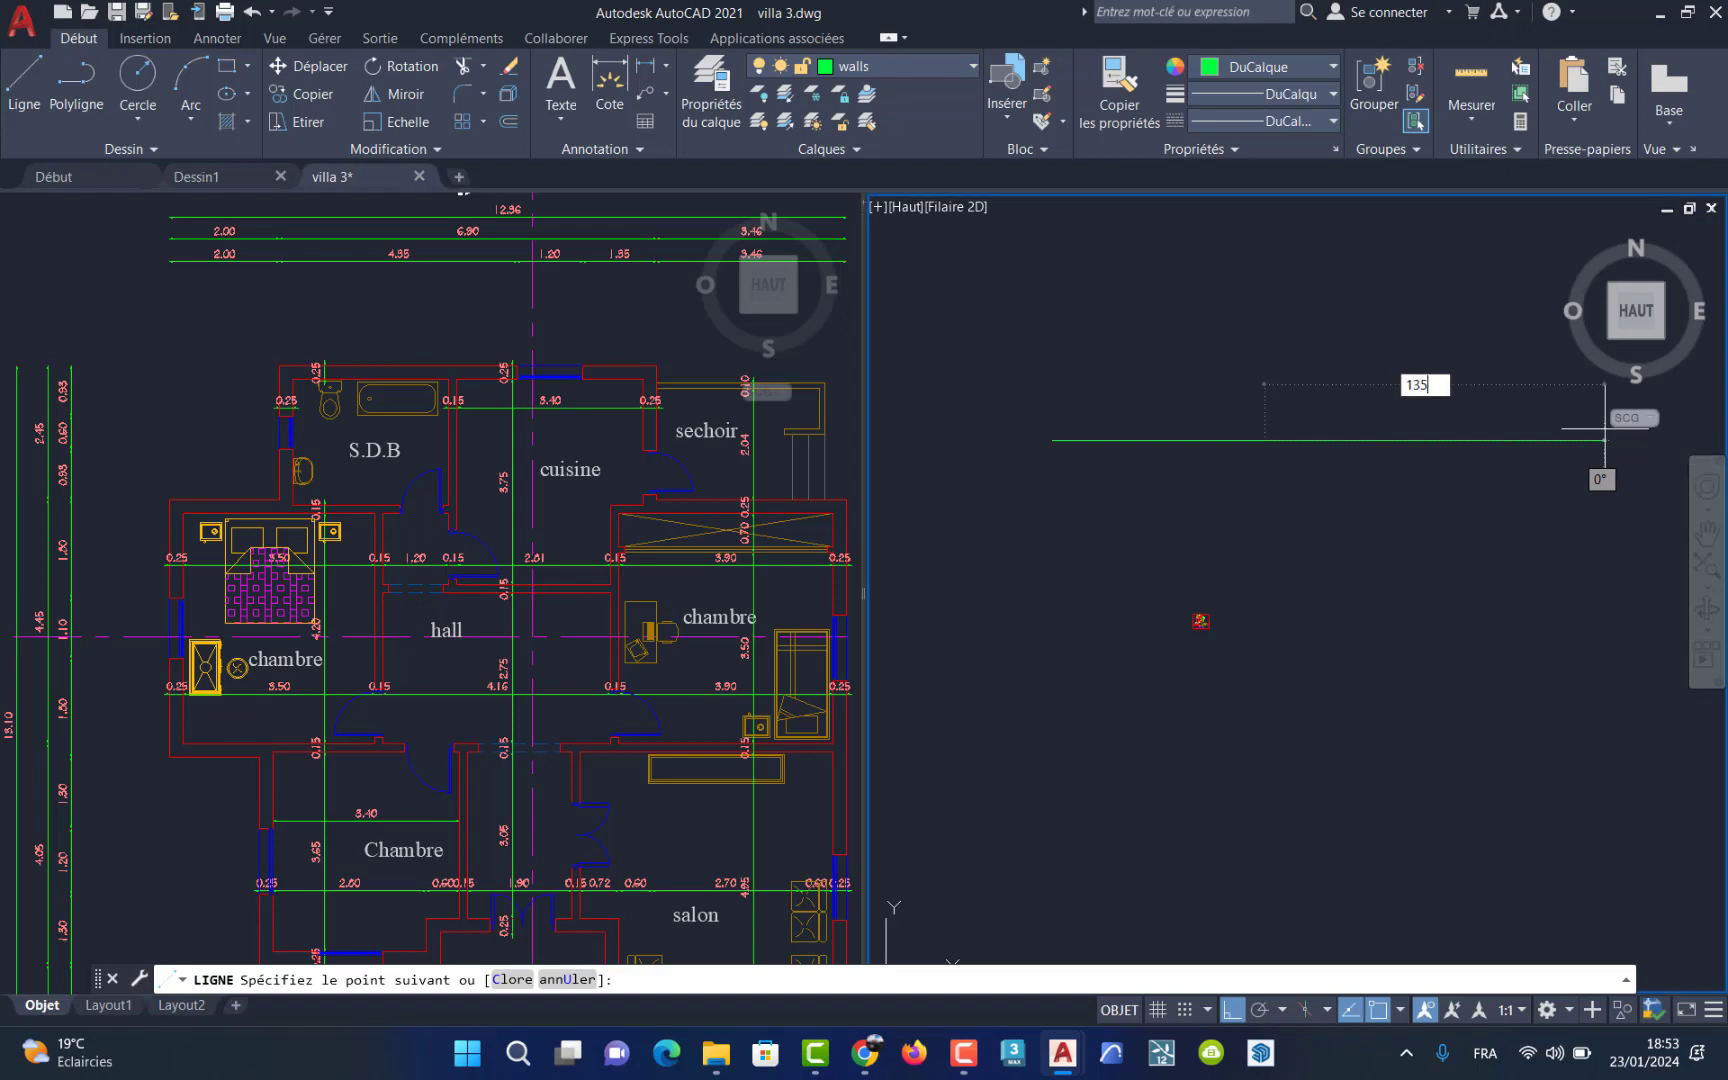
key(Return)
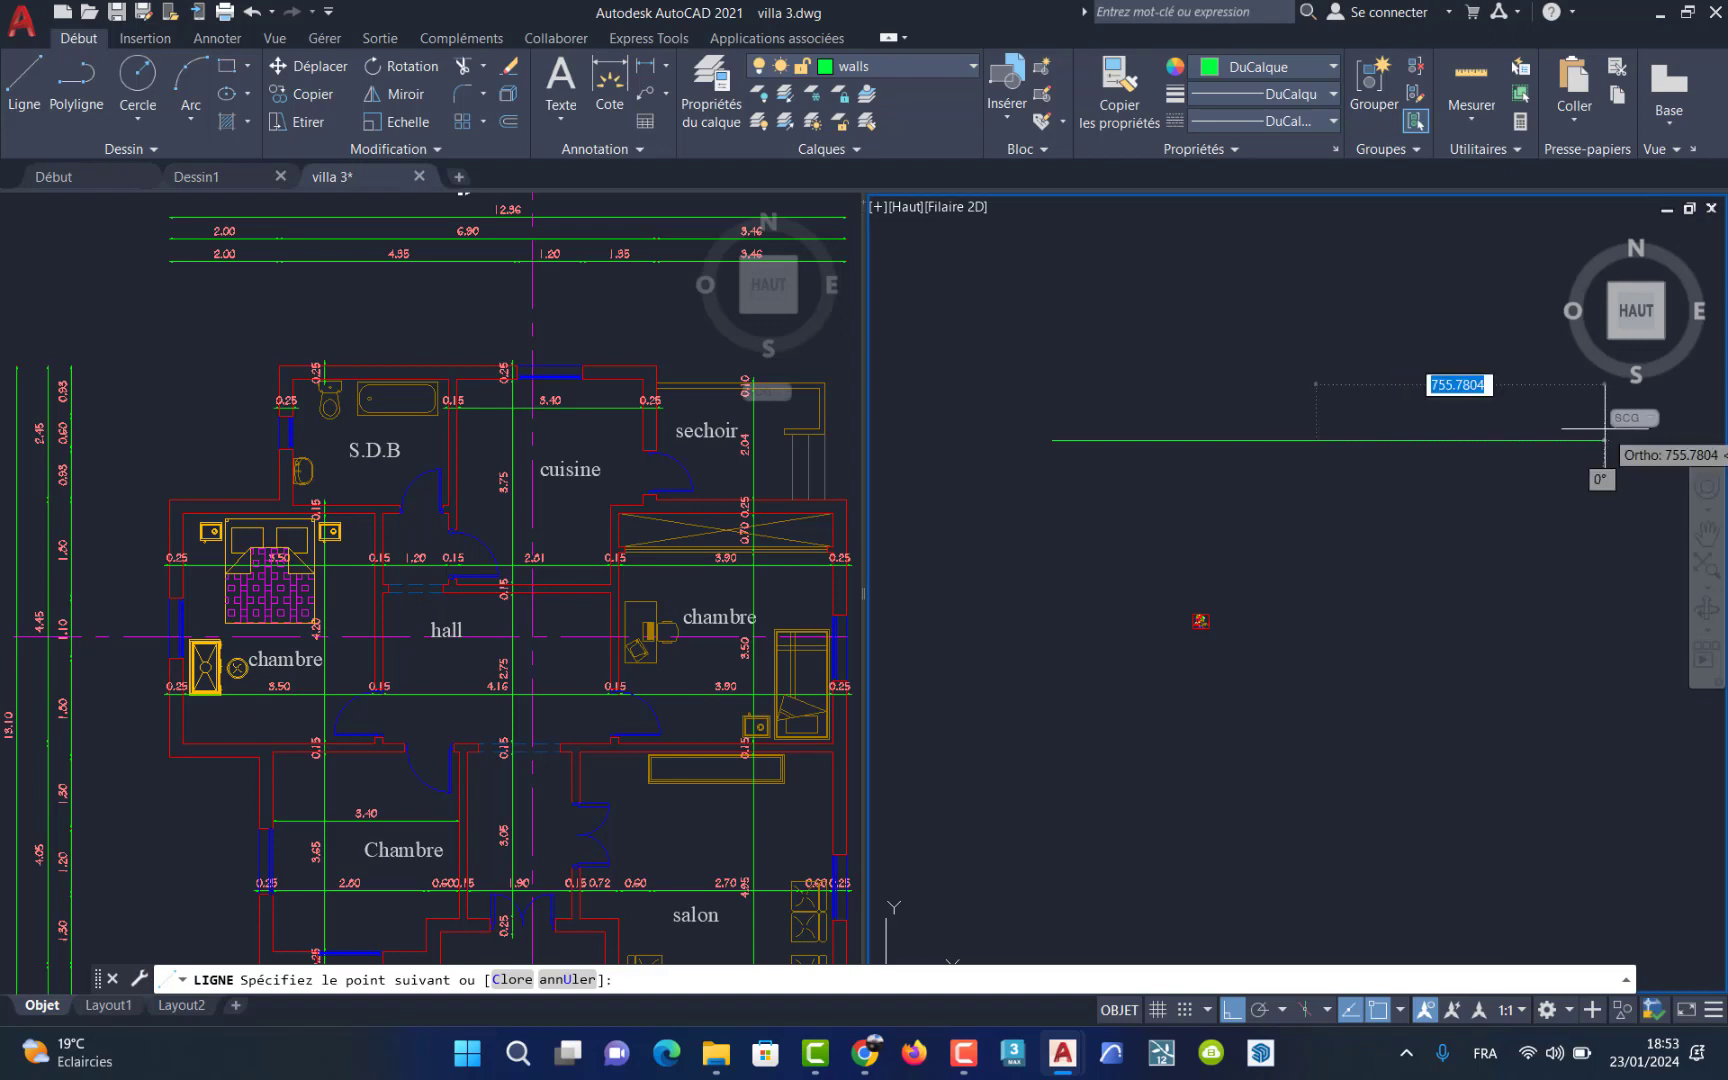
key(Escape)
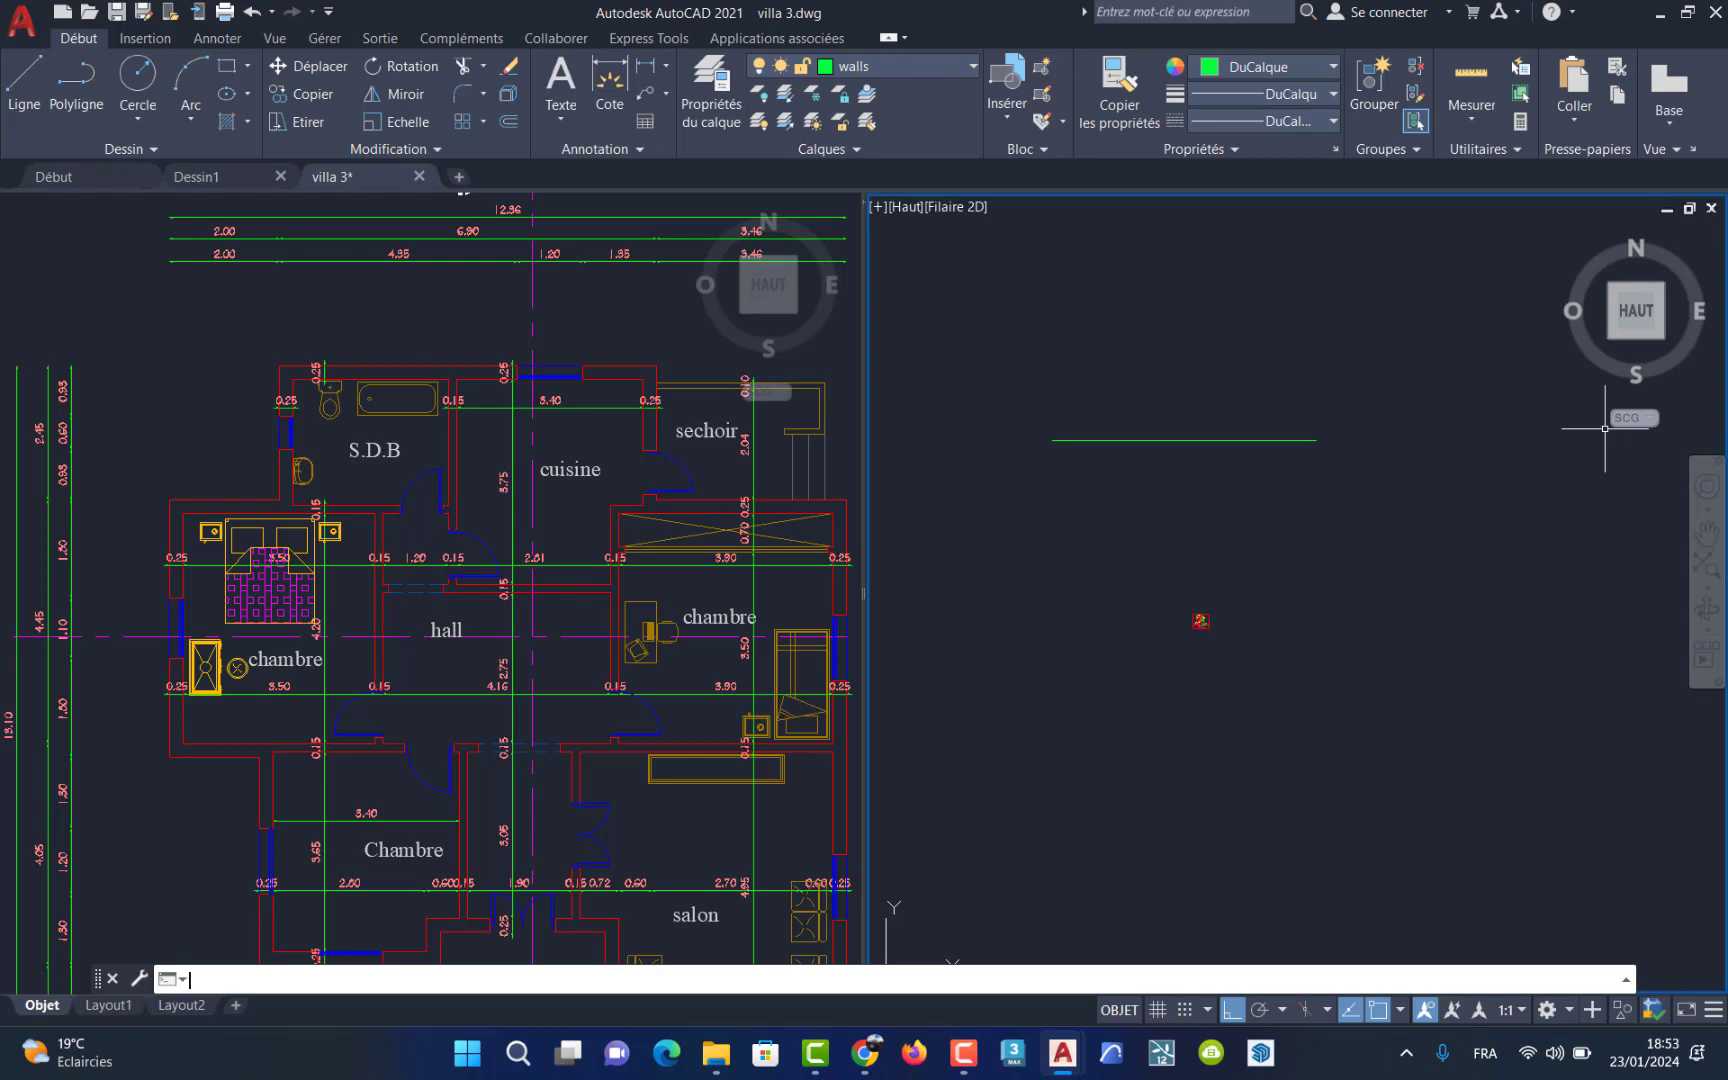
Step: Check the lengths of the drawn top wall segments with the Quick measure tool
click(1471, 124)
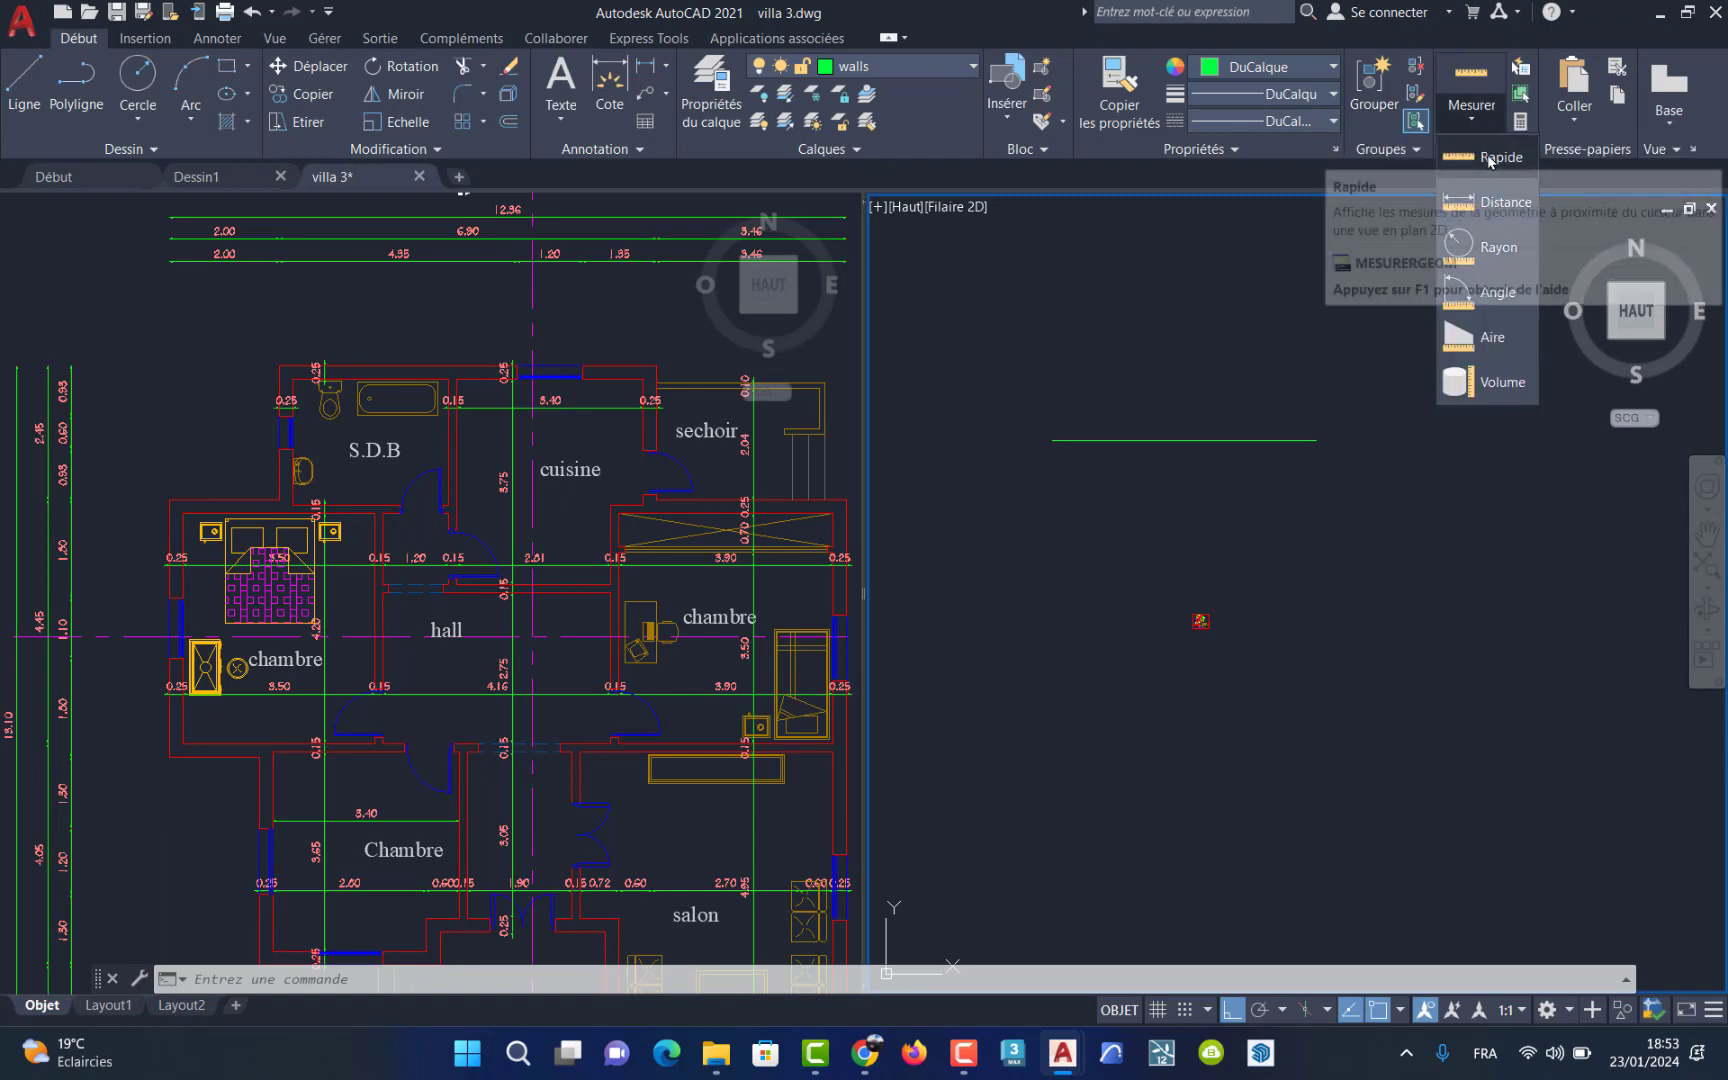
click(1489, 159)
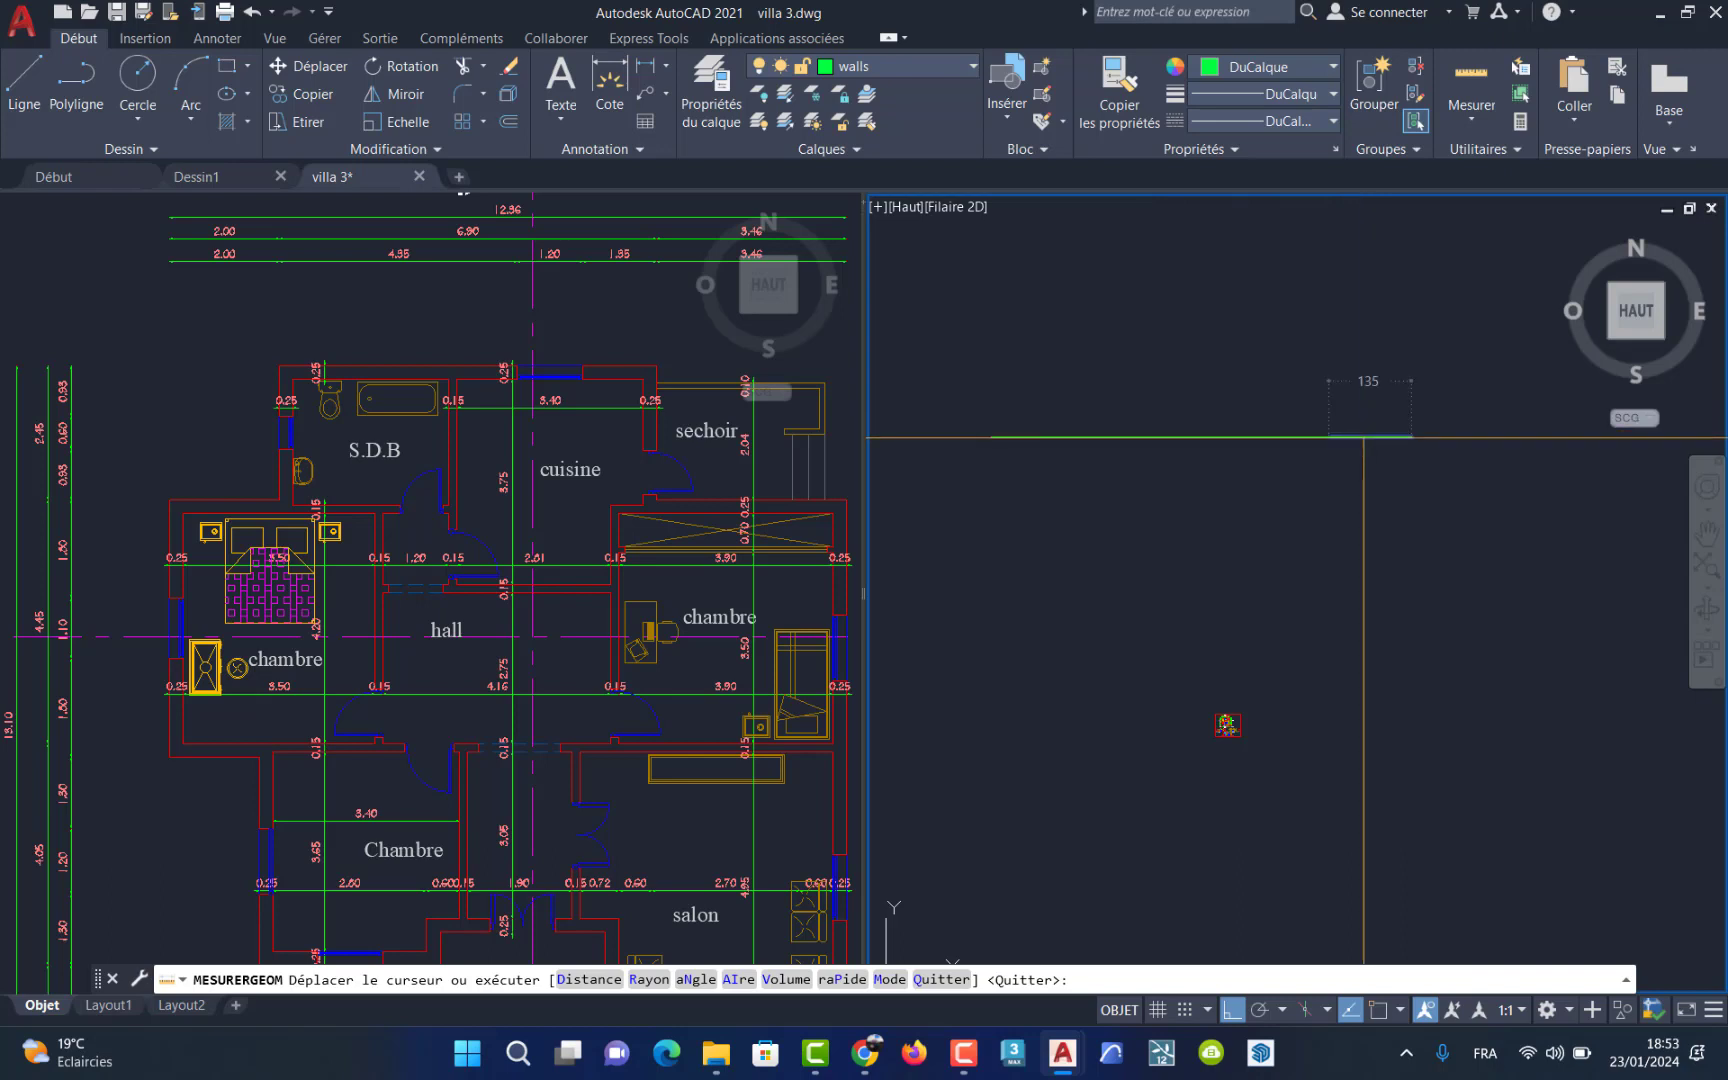
key(Escape)
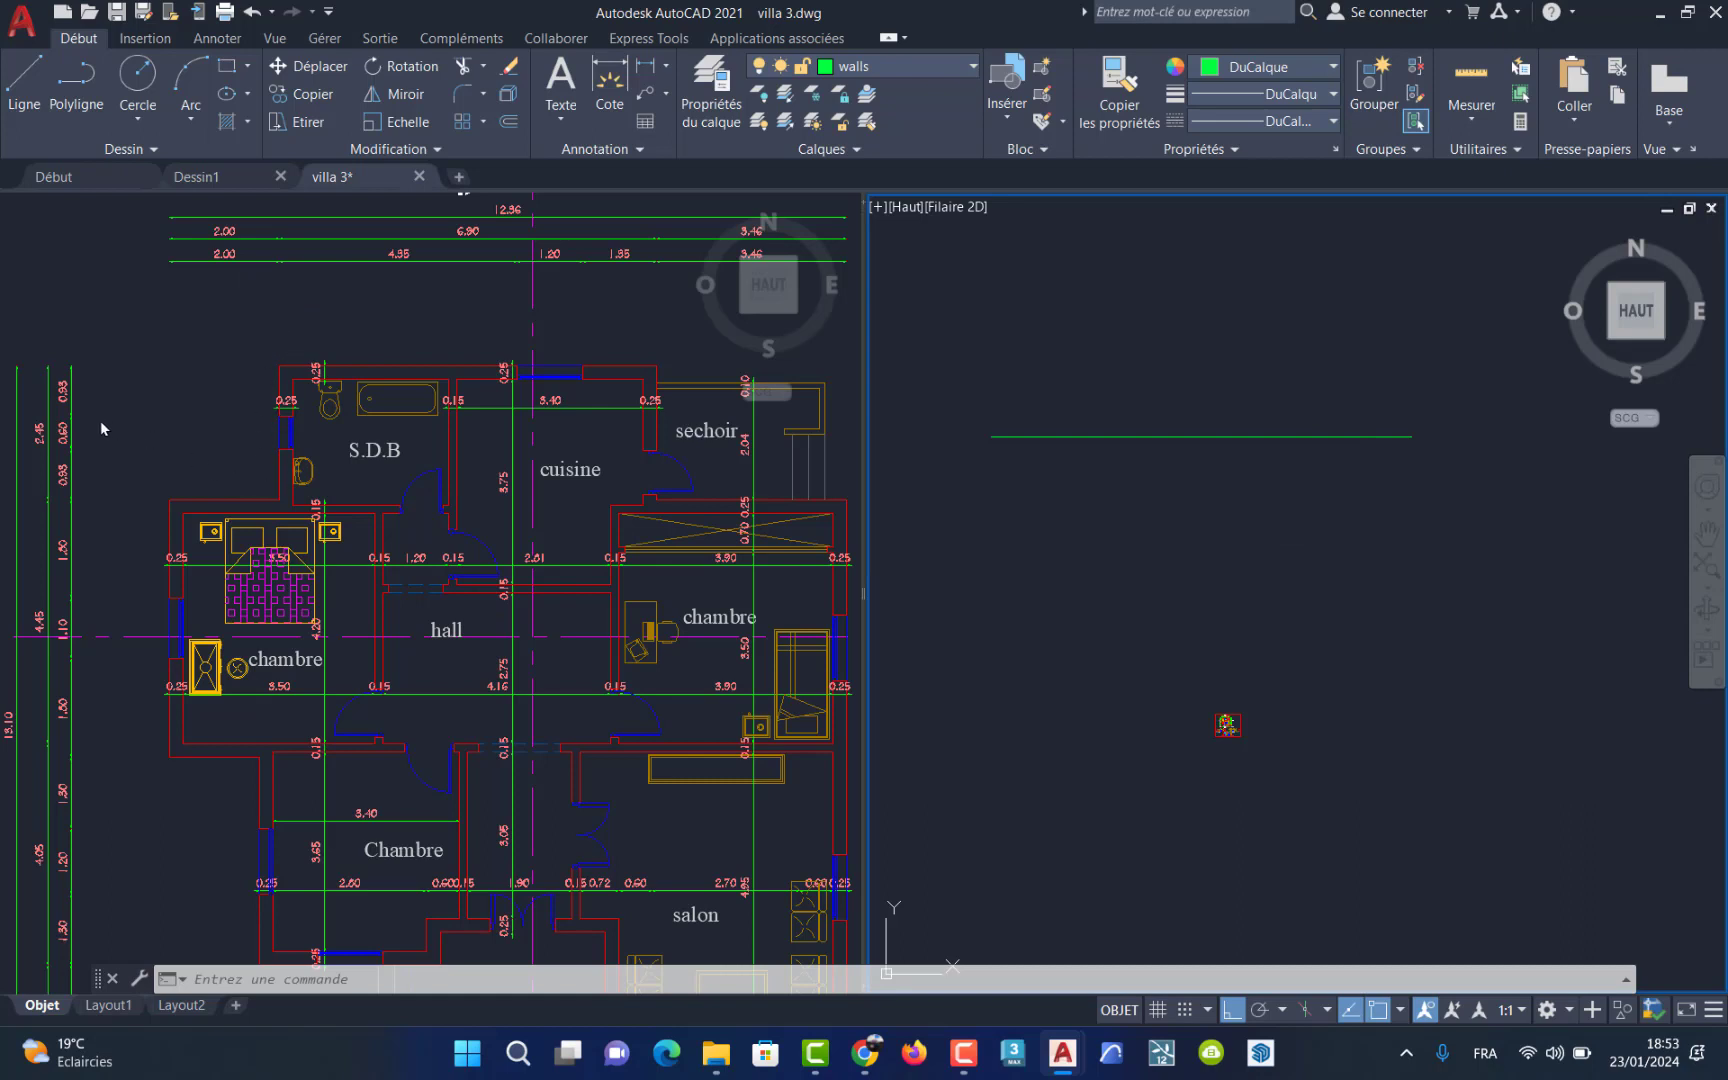
Step: Examine the reference plan's dimensions around the S.D.B. room's outer side wall
click(135, 432)
scroll(67, 442, up, 2)
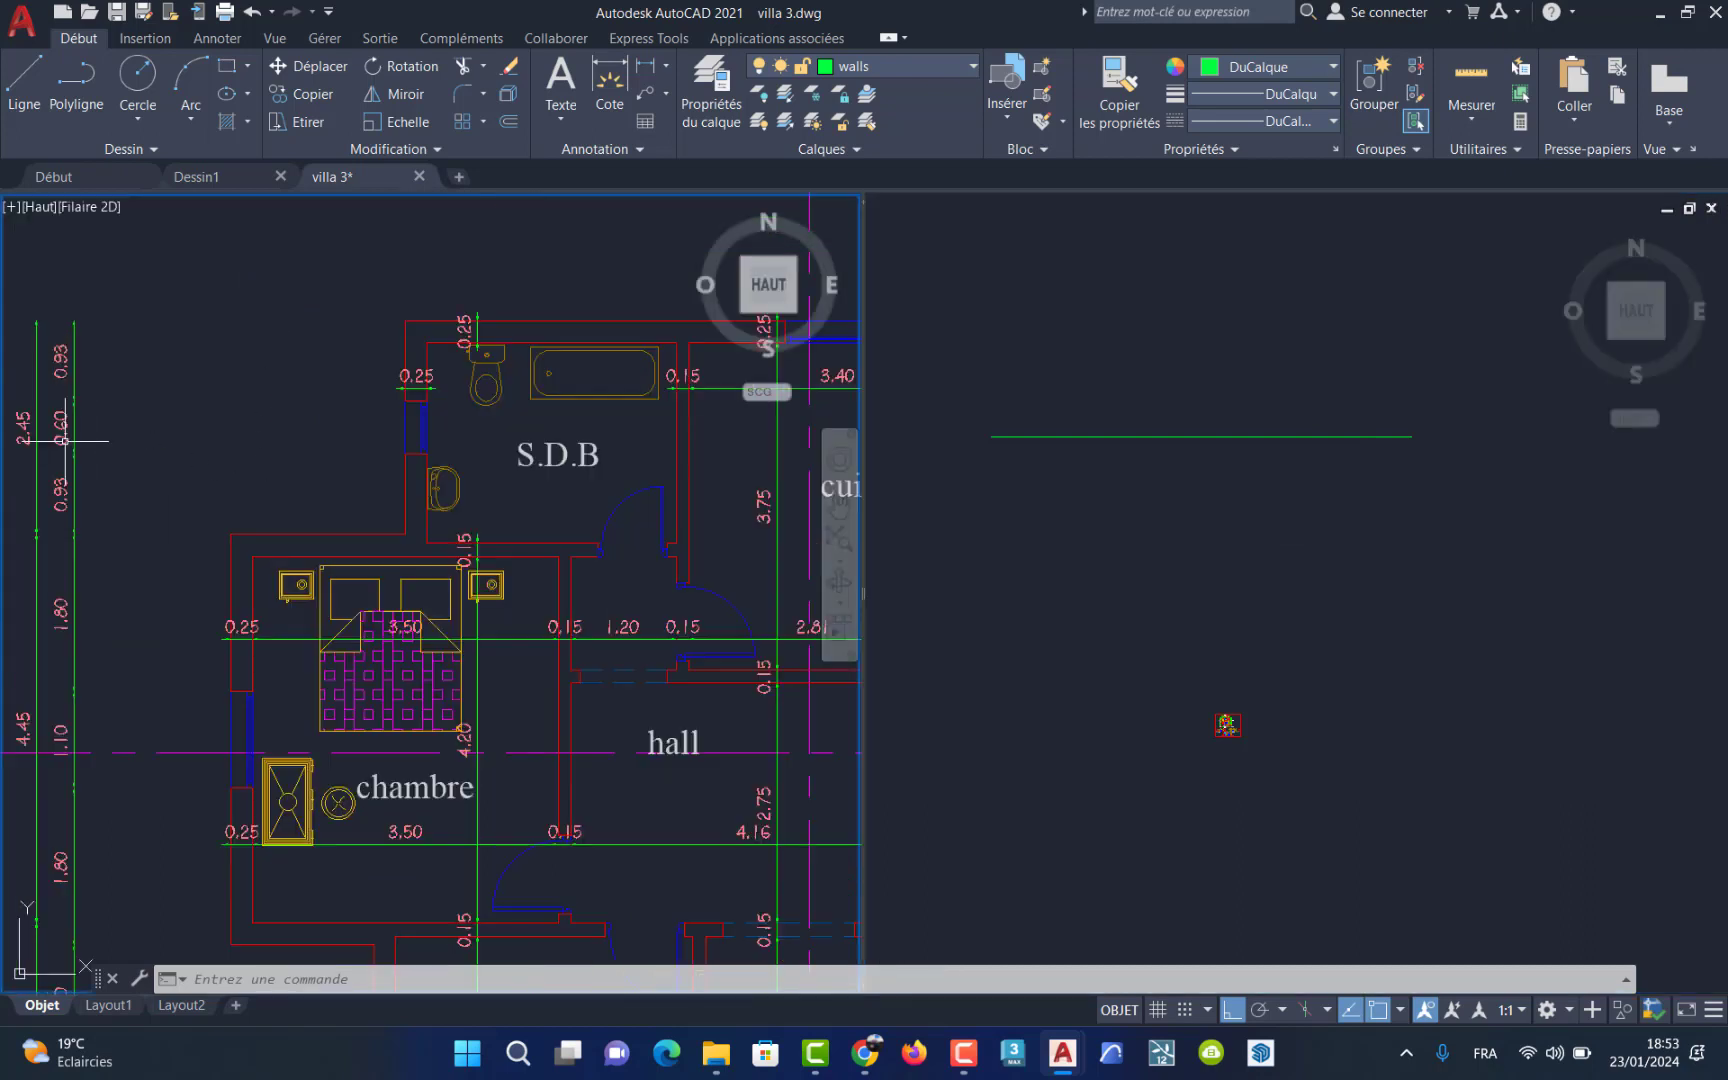
scroll(332, 361, down, 2)
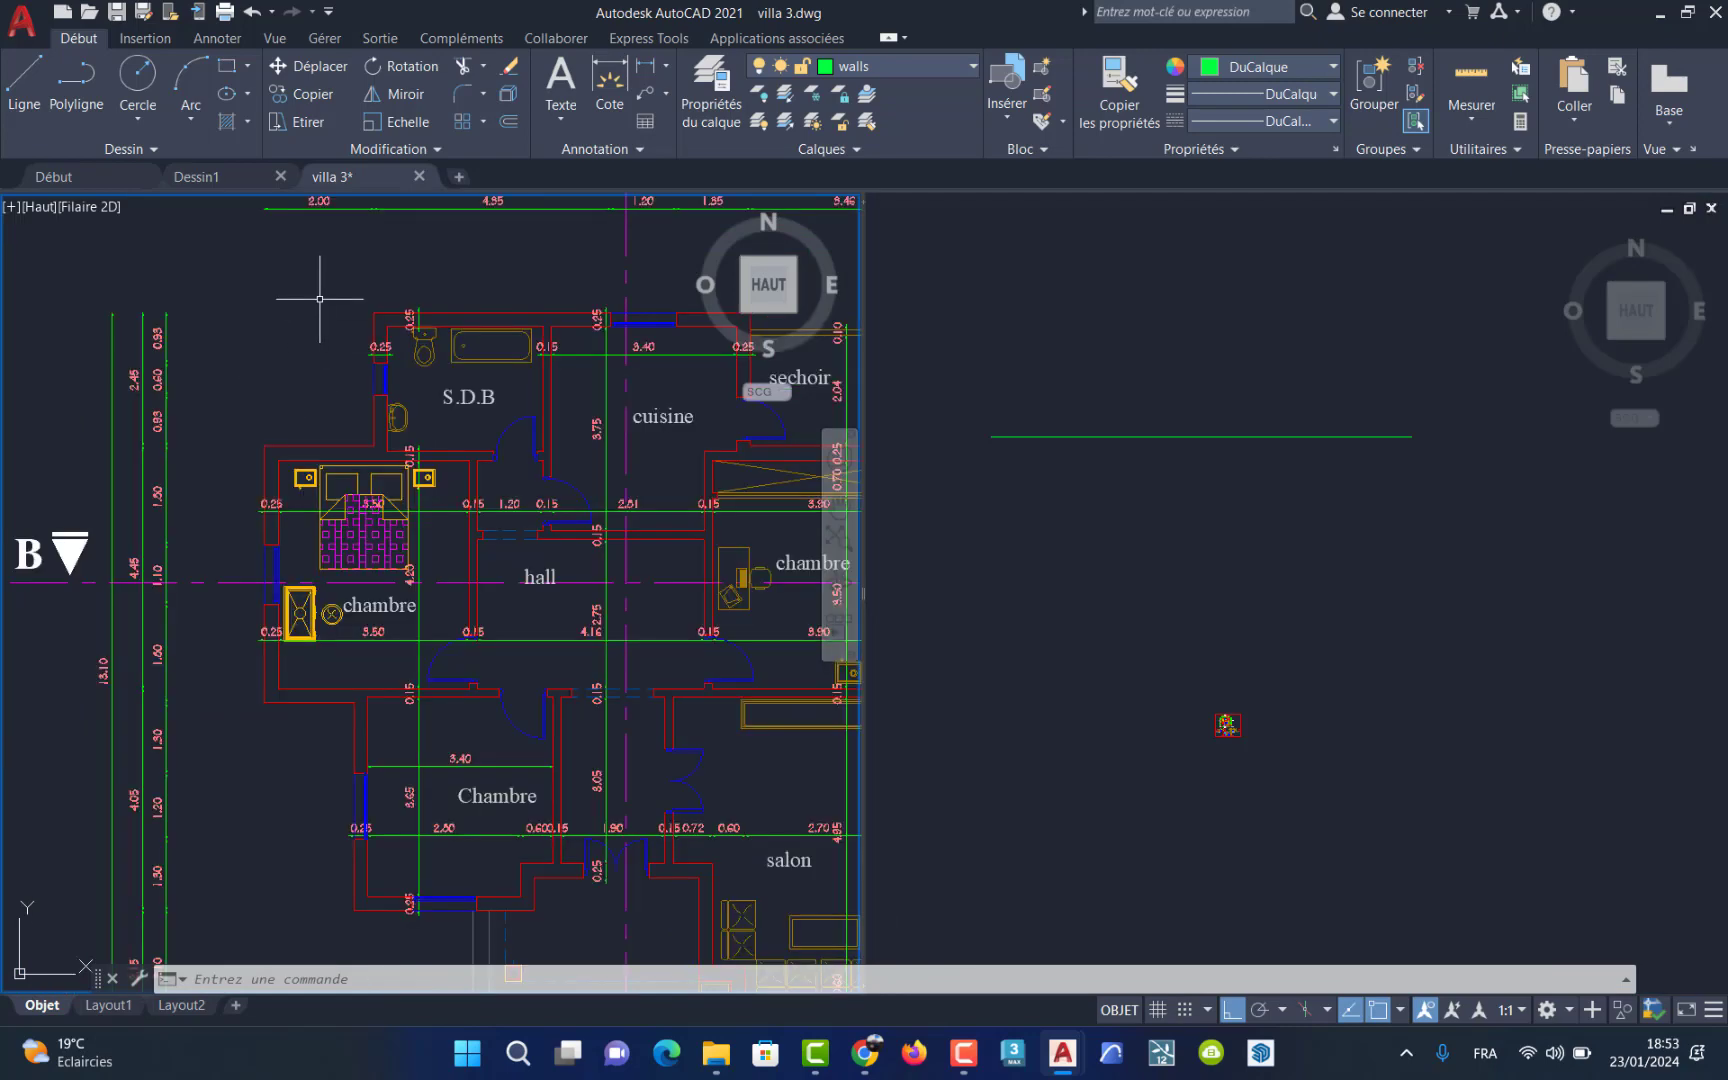
scroll(309, 262, up, 2)
scroll(301, 246, down, 2)
scroll(301, 246, down, 2)
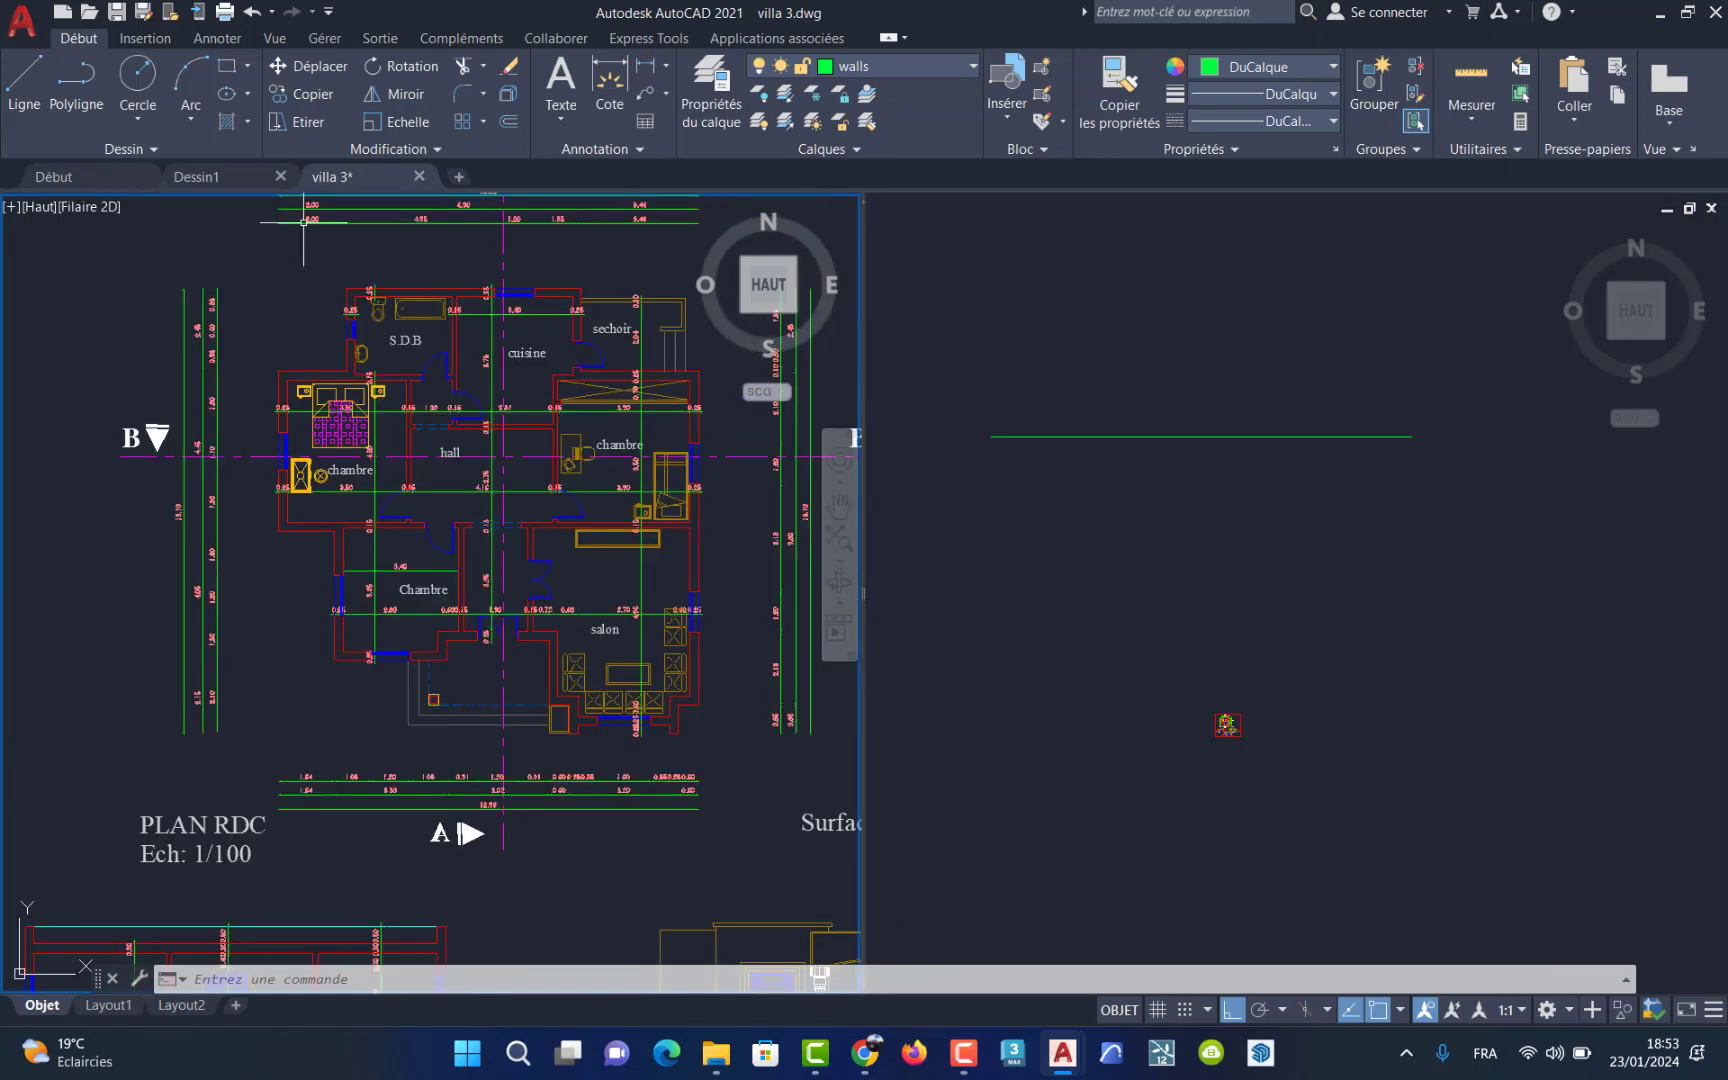
scroll(301, 211, up, 2)
scroll(302, 214, up, 2)
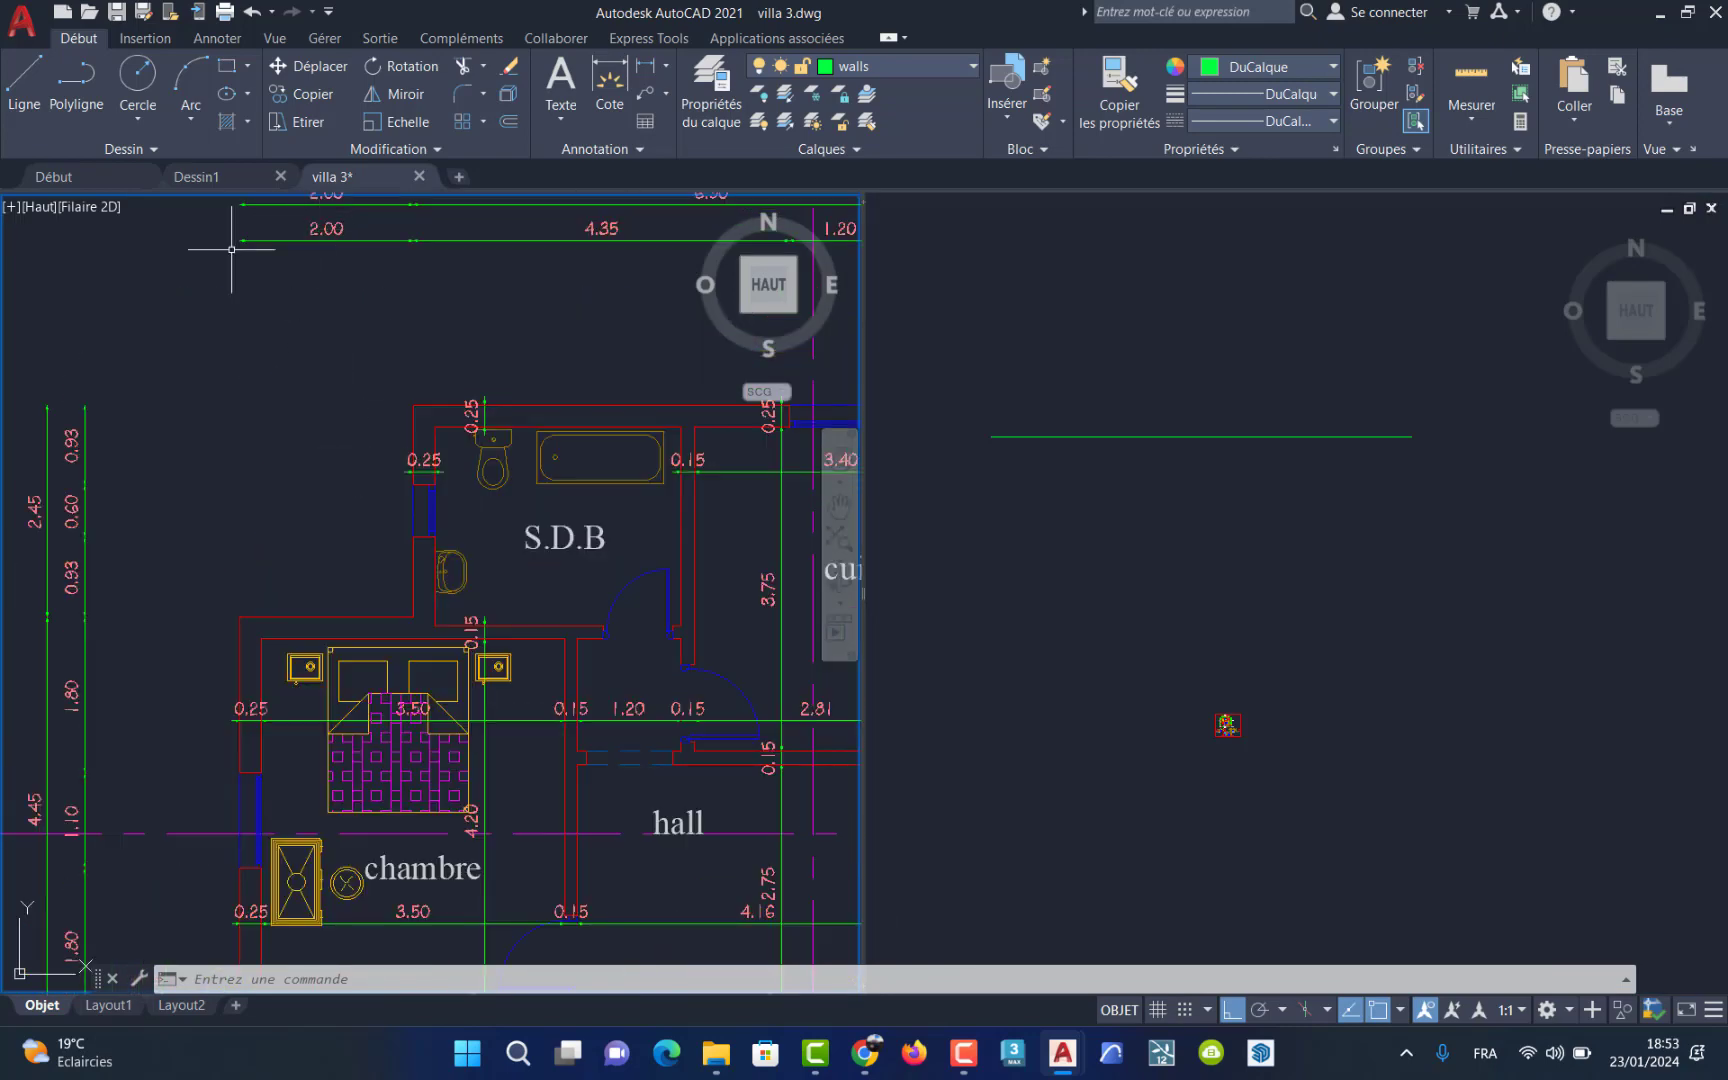
click(26, 82)
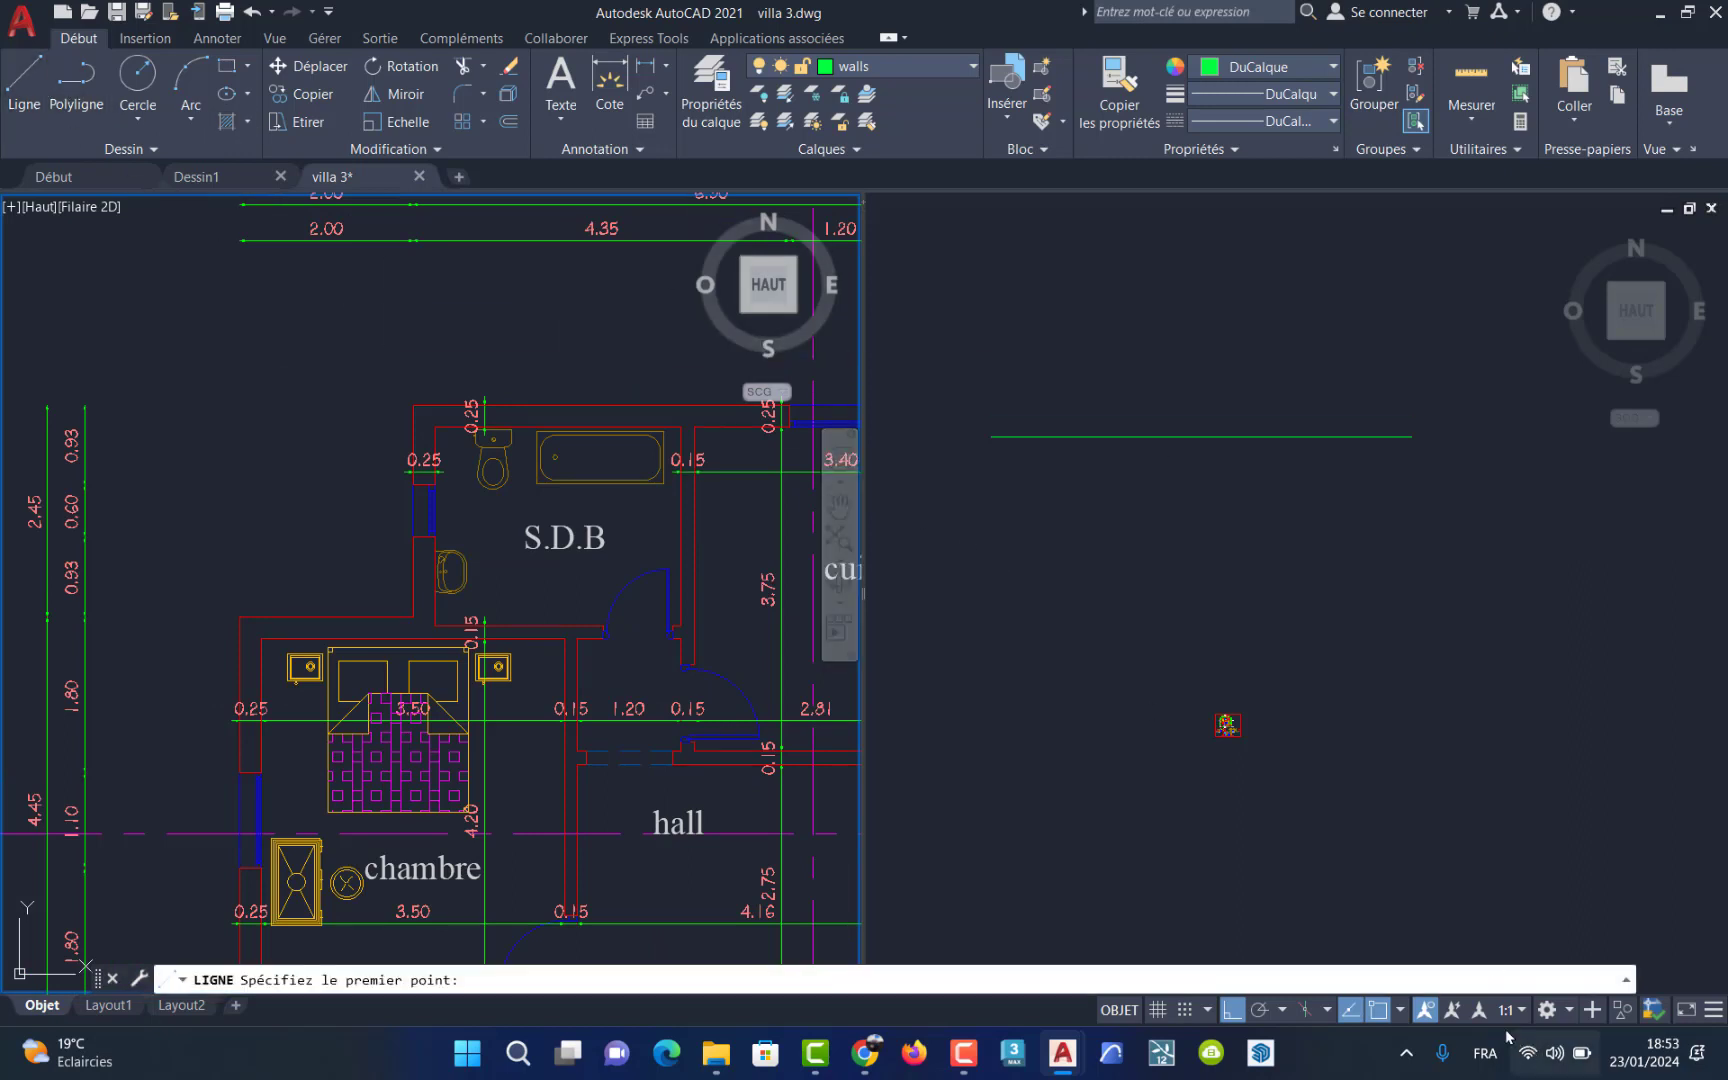
click(953, 1070)
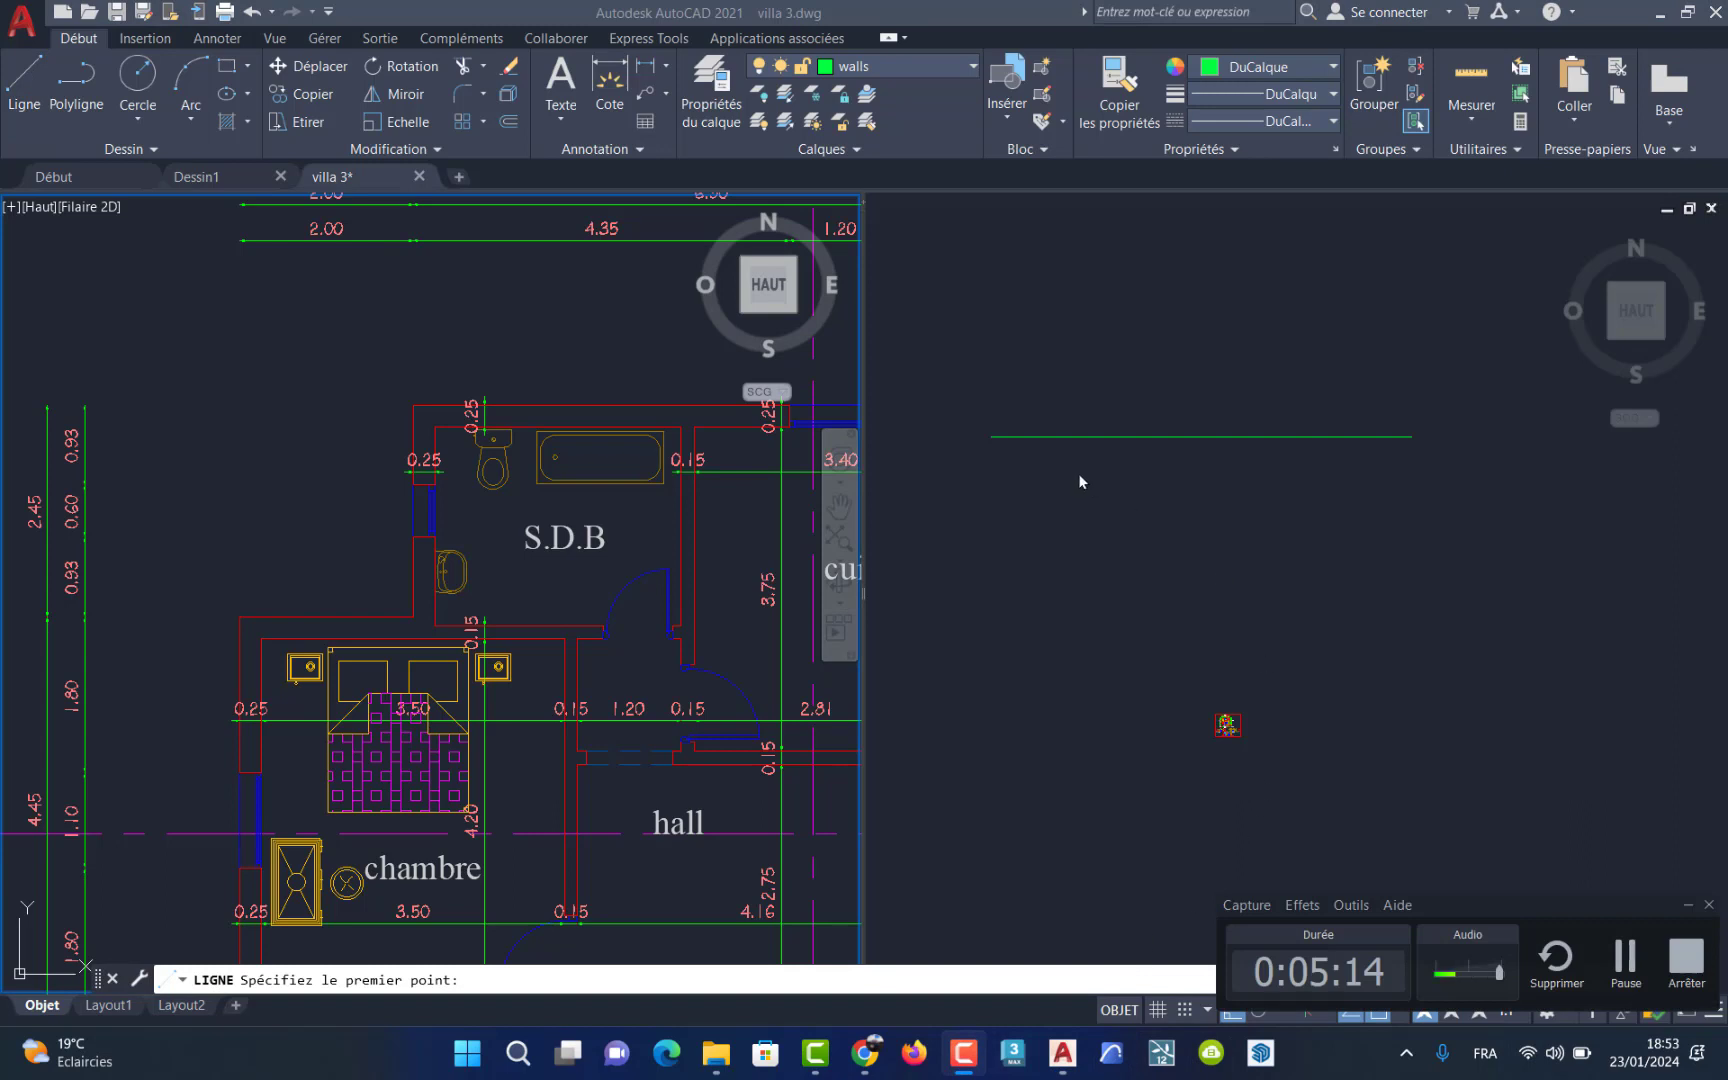
click(1041, 517)
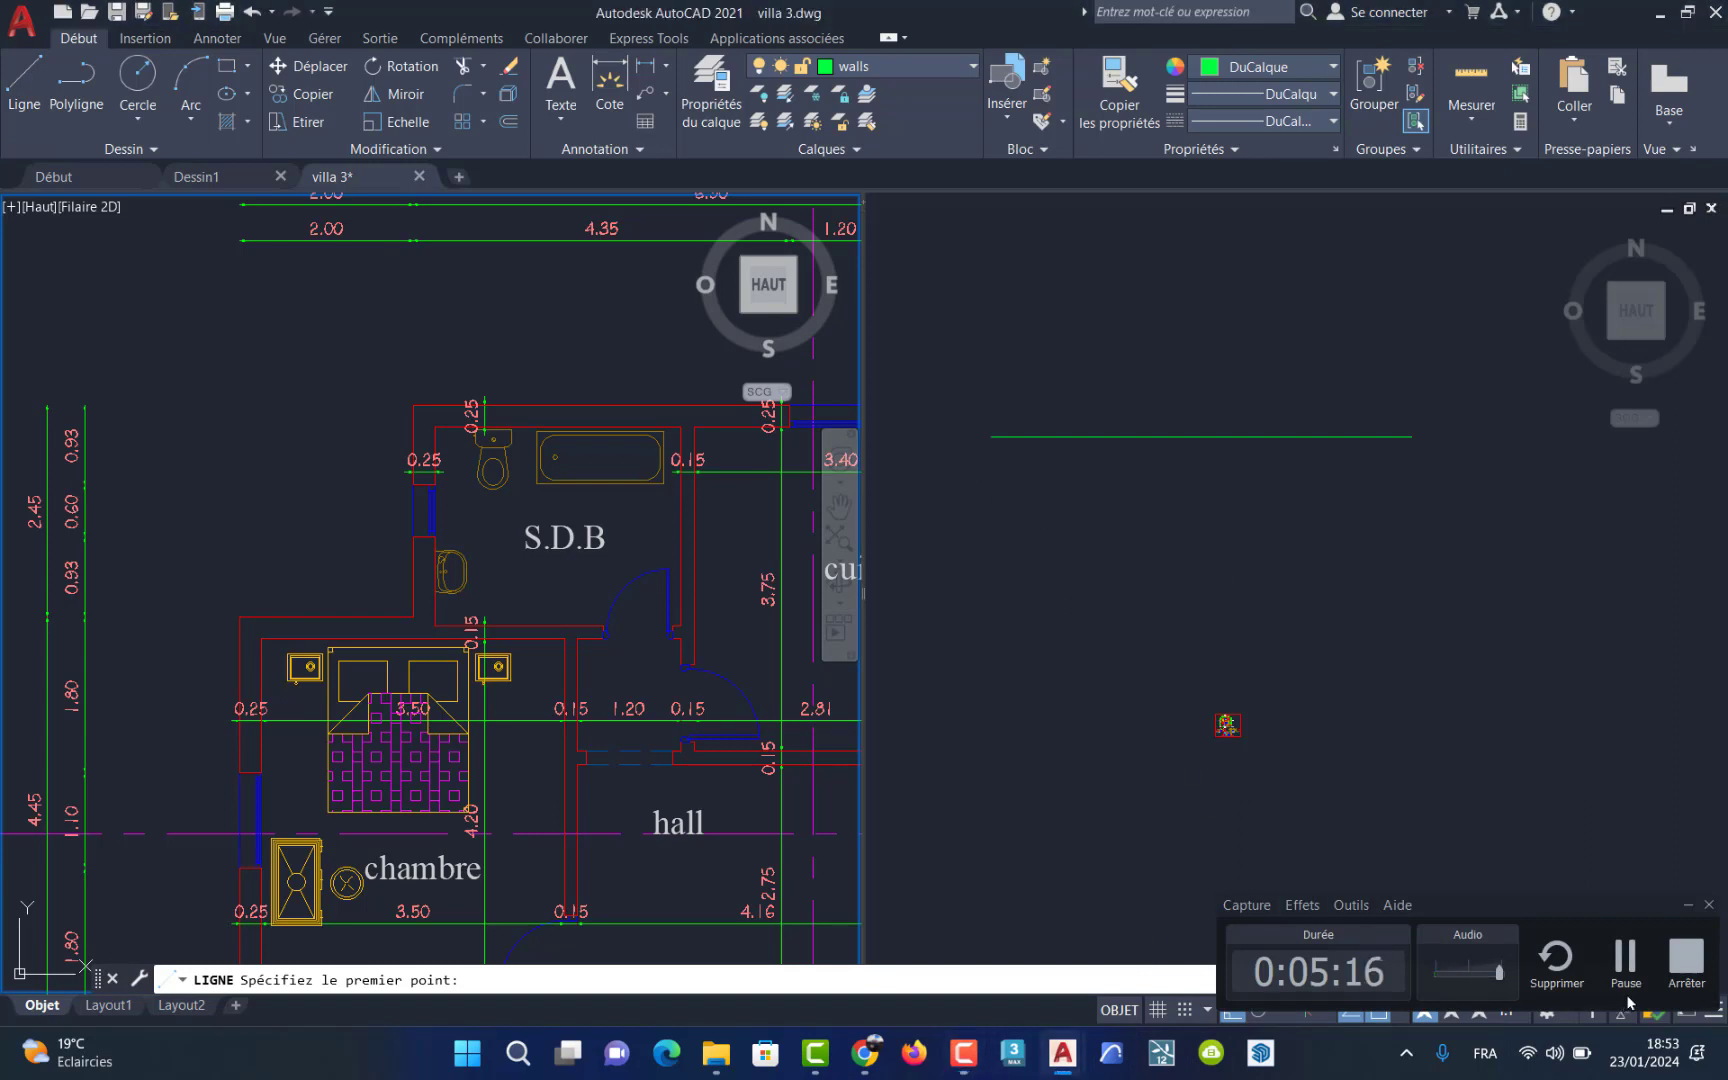
click(1687, 906)
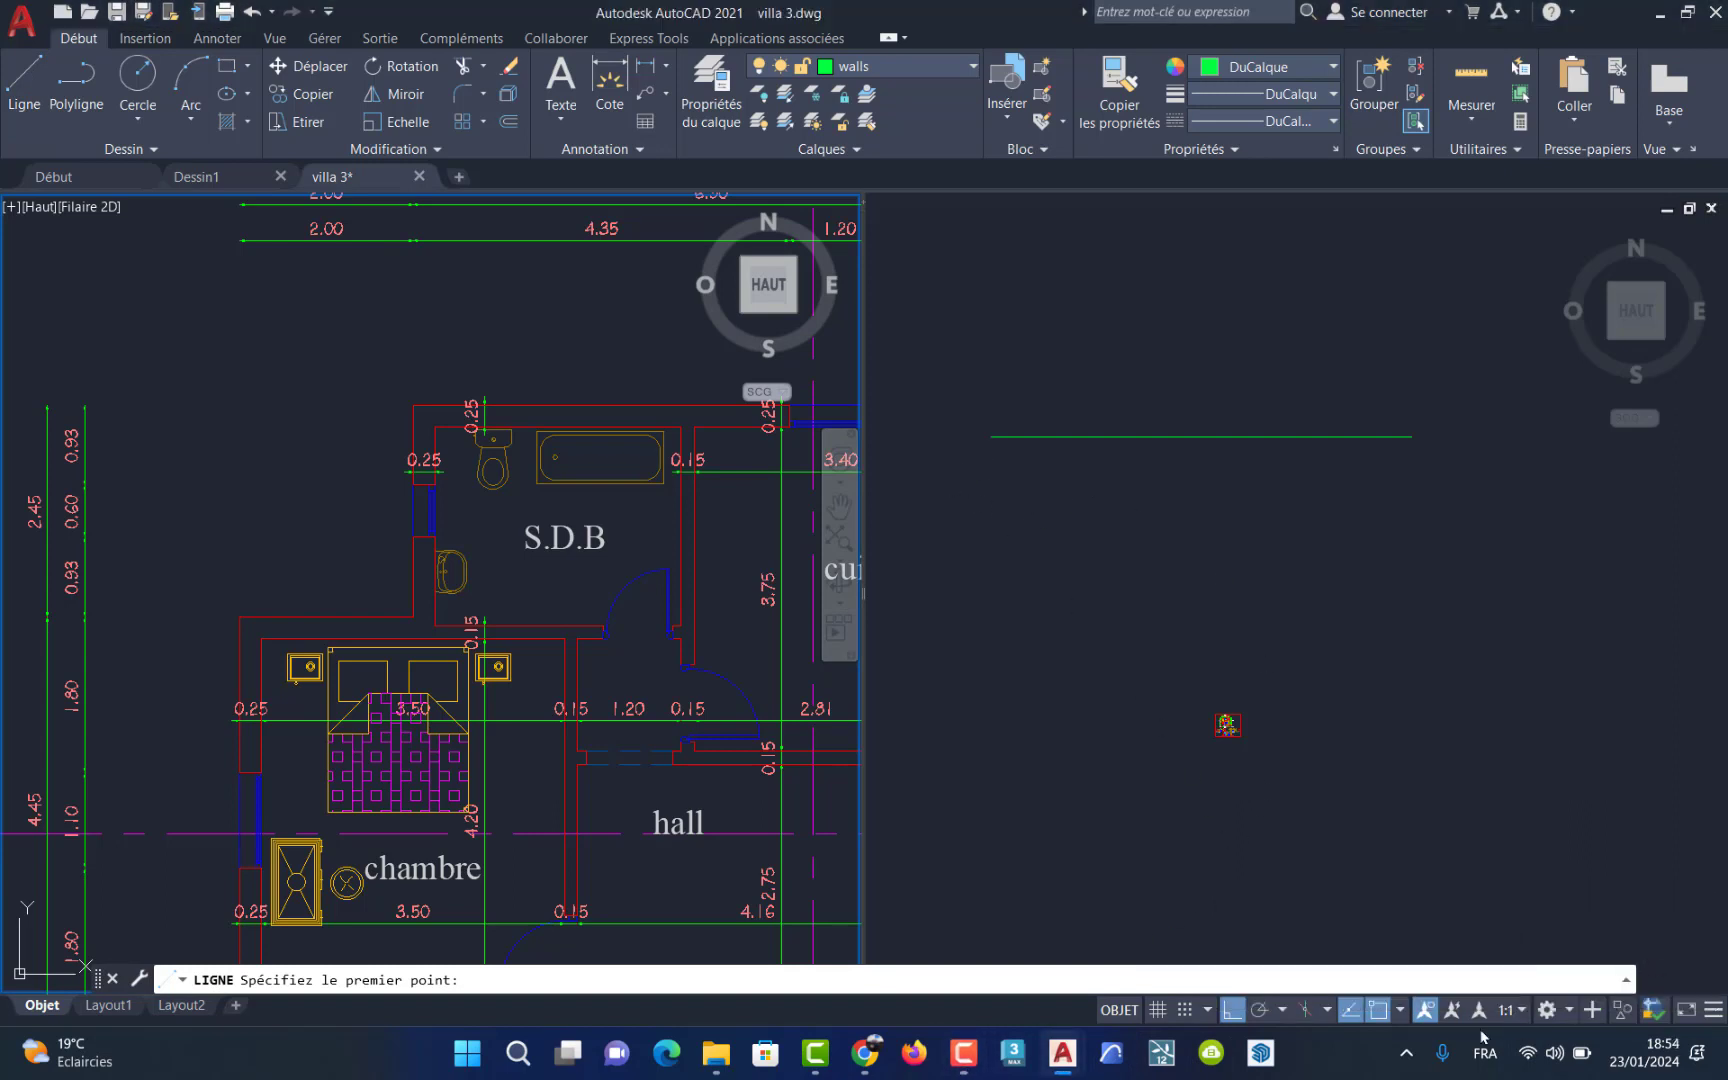
Step: Check that object snap is on and review which snap modes are enabled
click(1382, 1007)
click(1379, 1016)
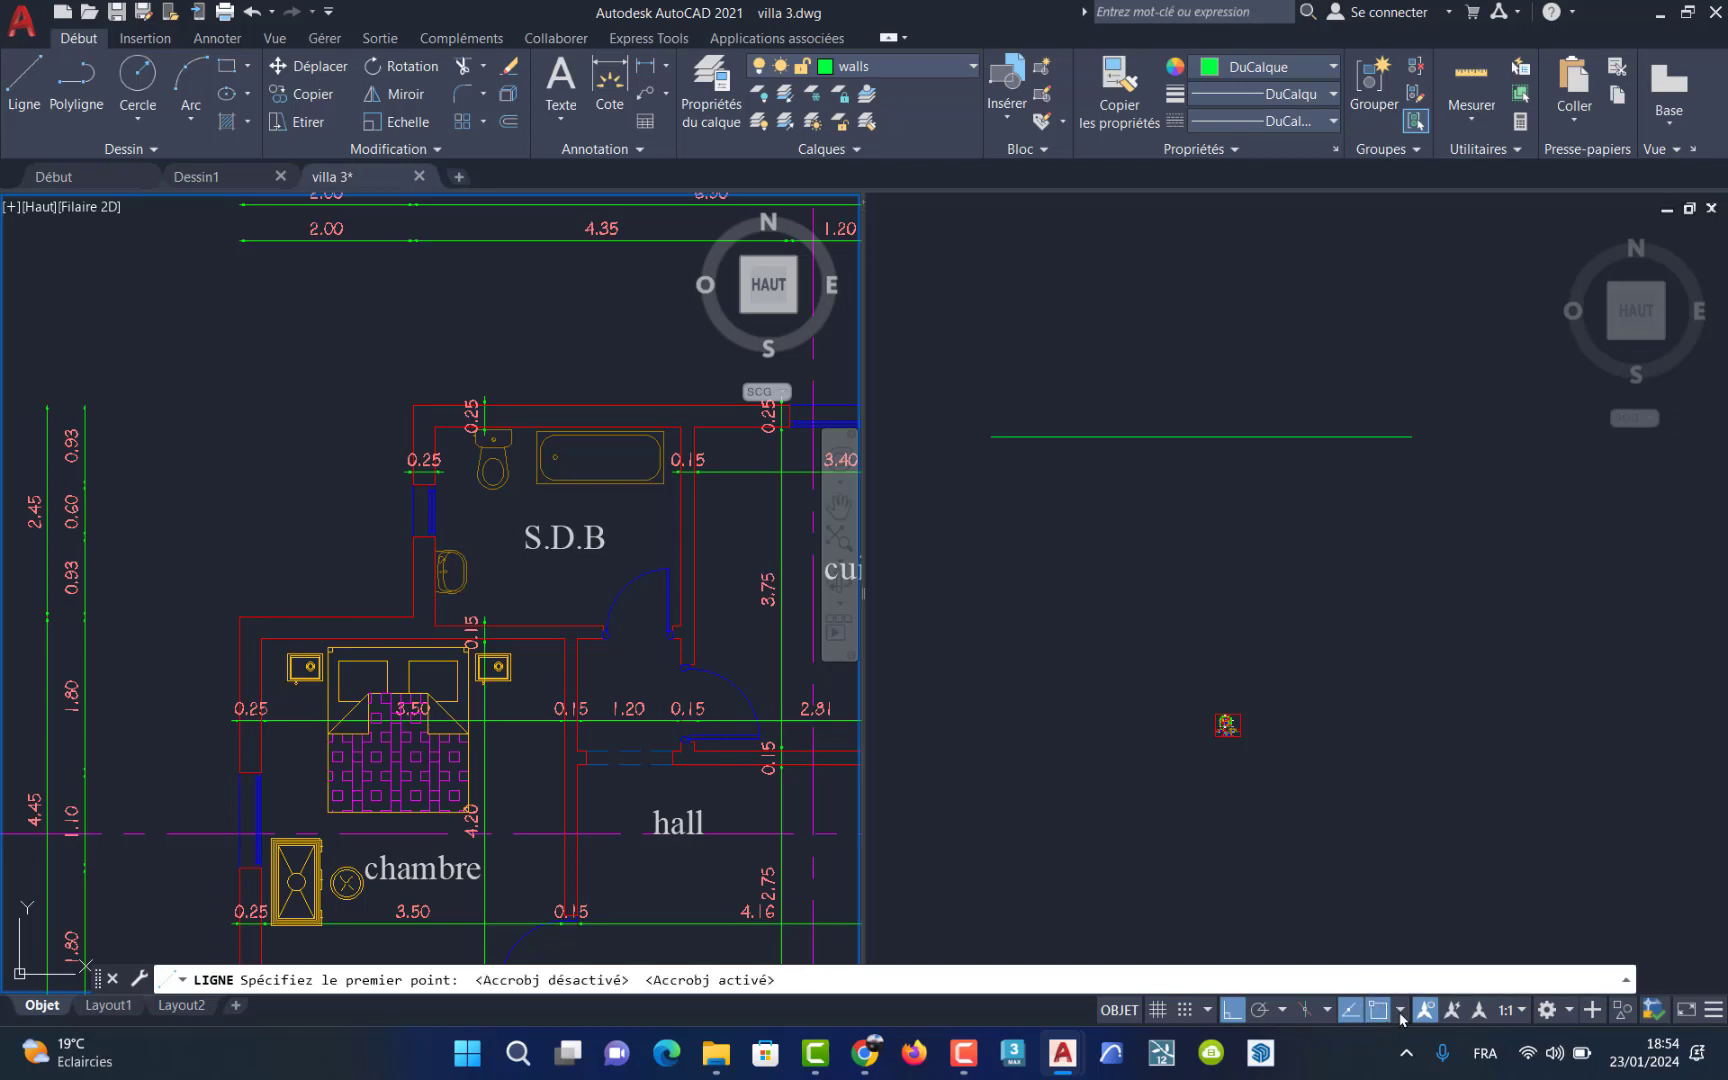
click(1401, 1010)
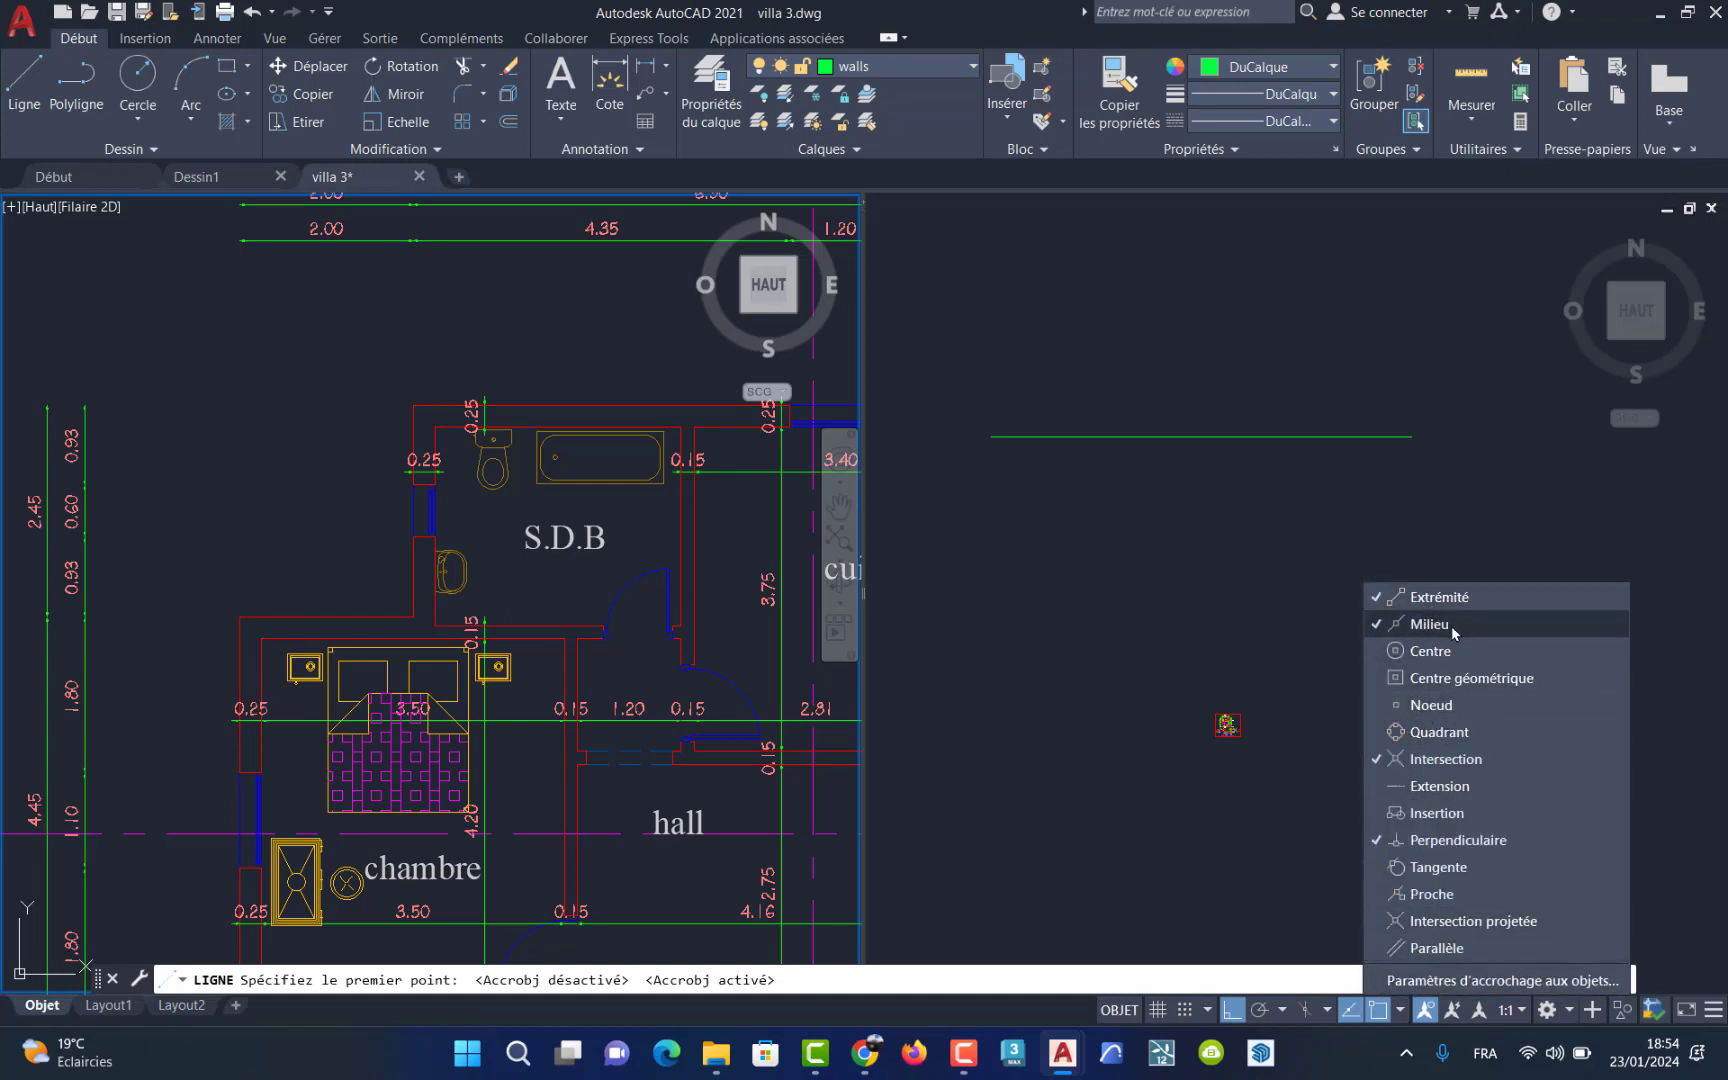
key(Escape)
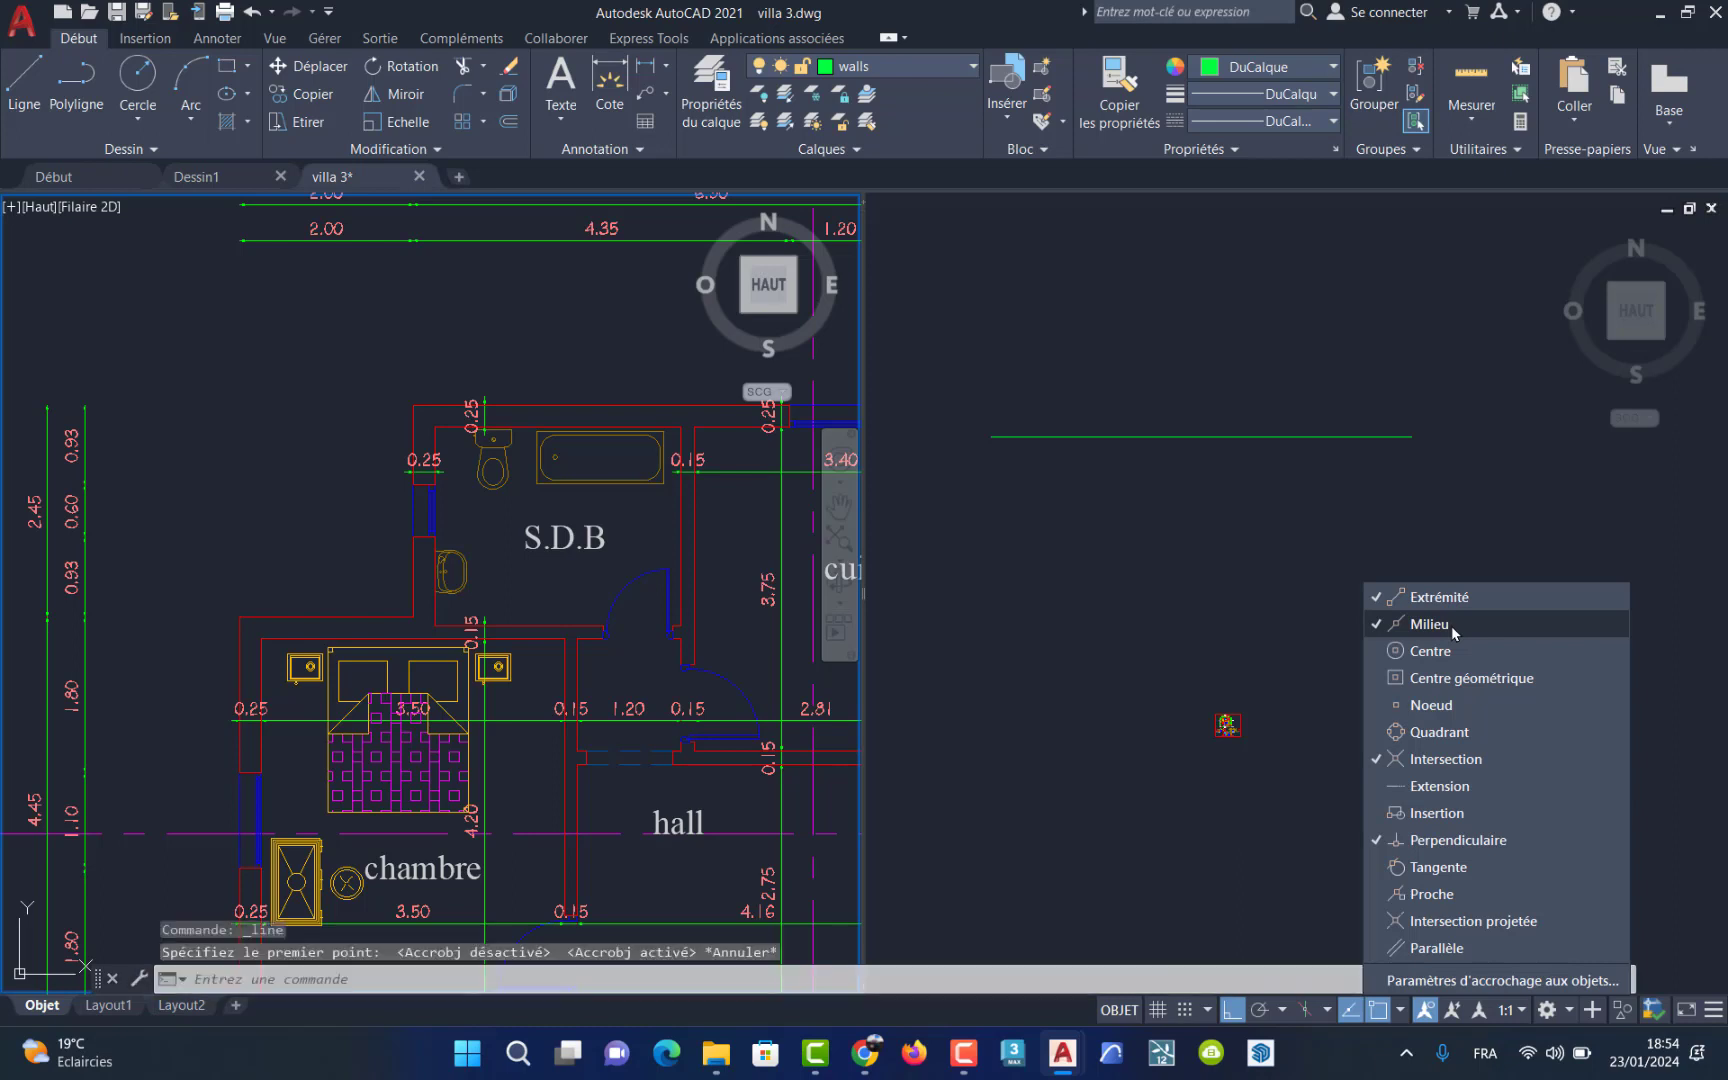
Step: Draw the side wall line straight down from the top wall line's left end with consecutive segments of 93, 60 and 93
click(22, 88)
click(1021, 453)
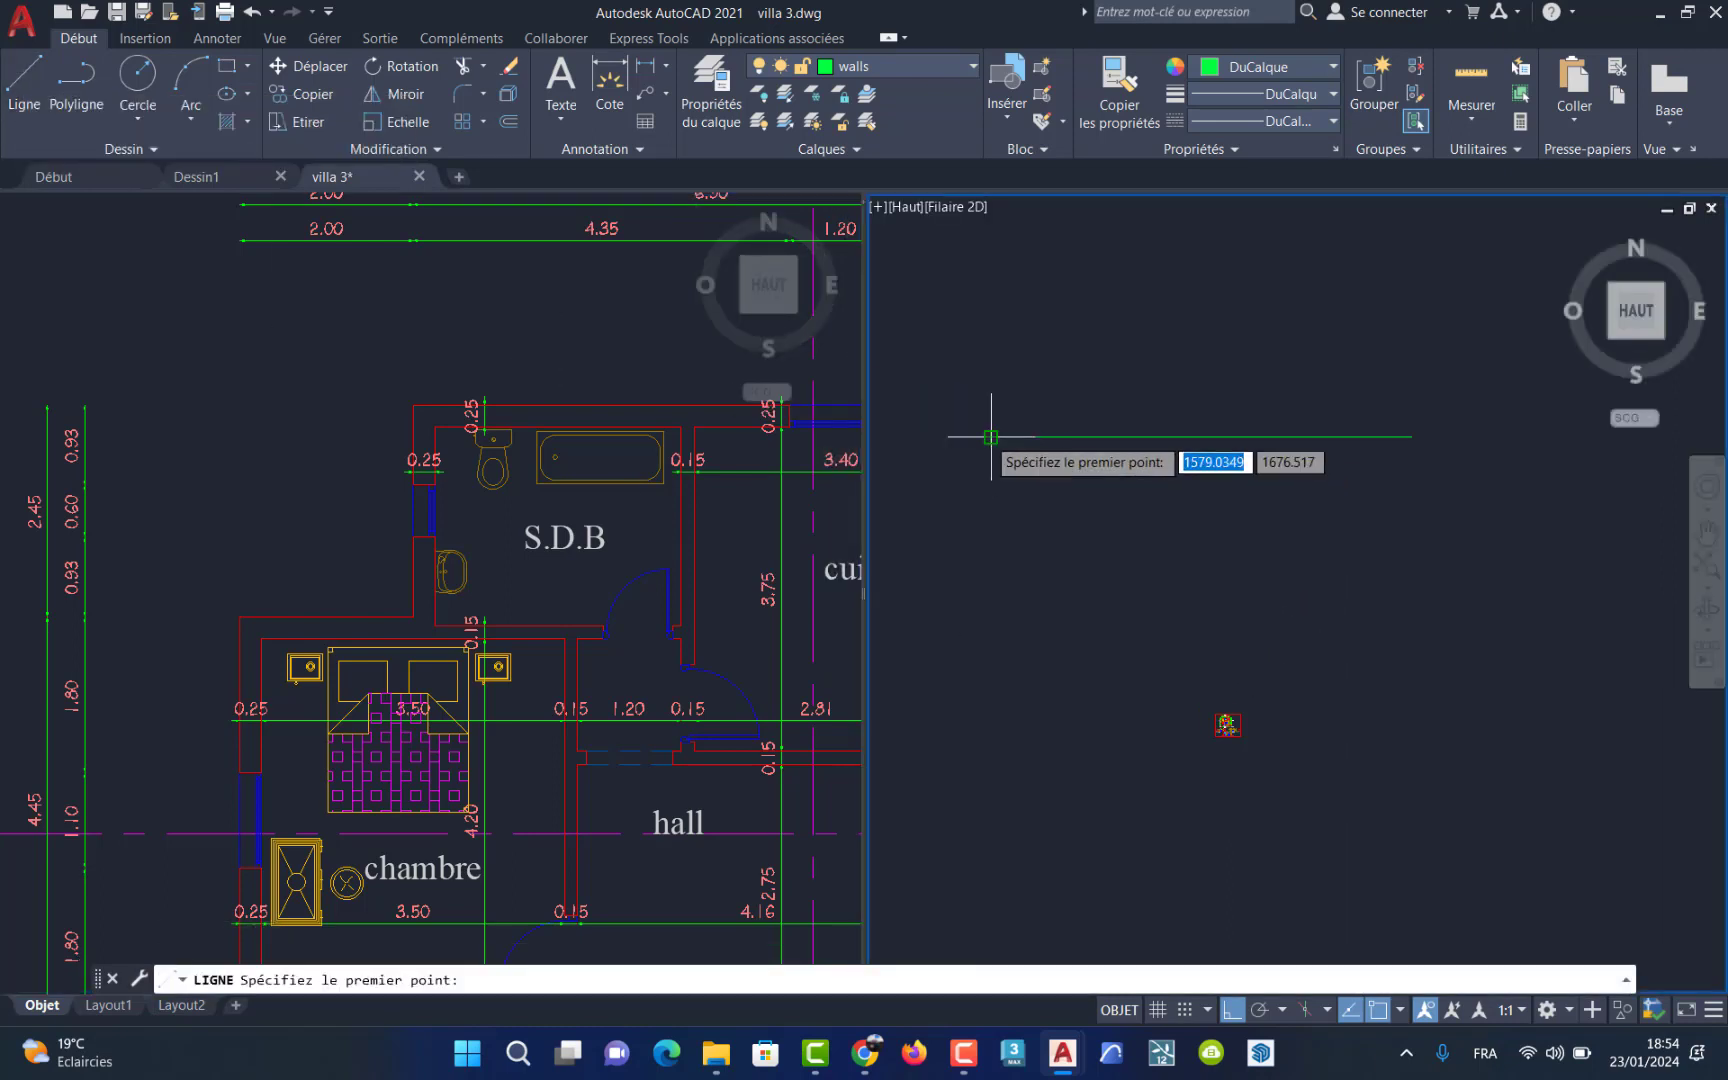
click(991, 437)
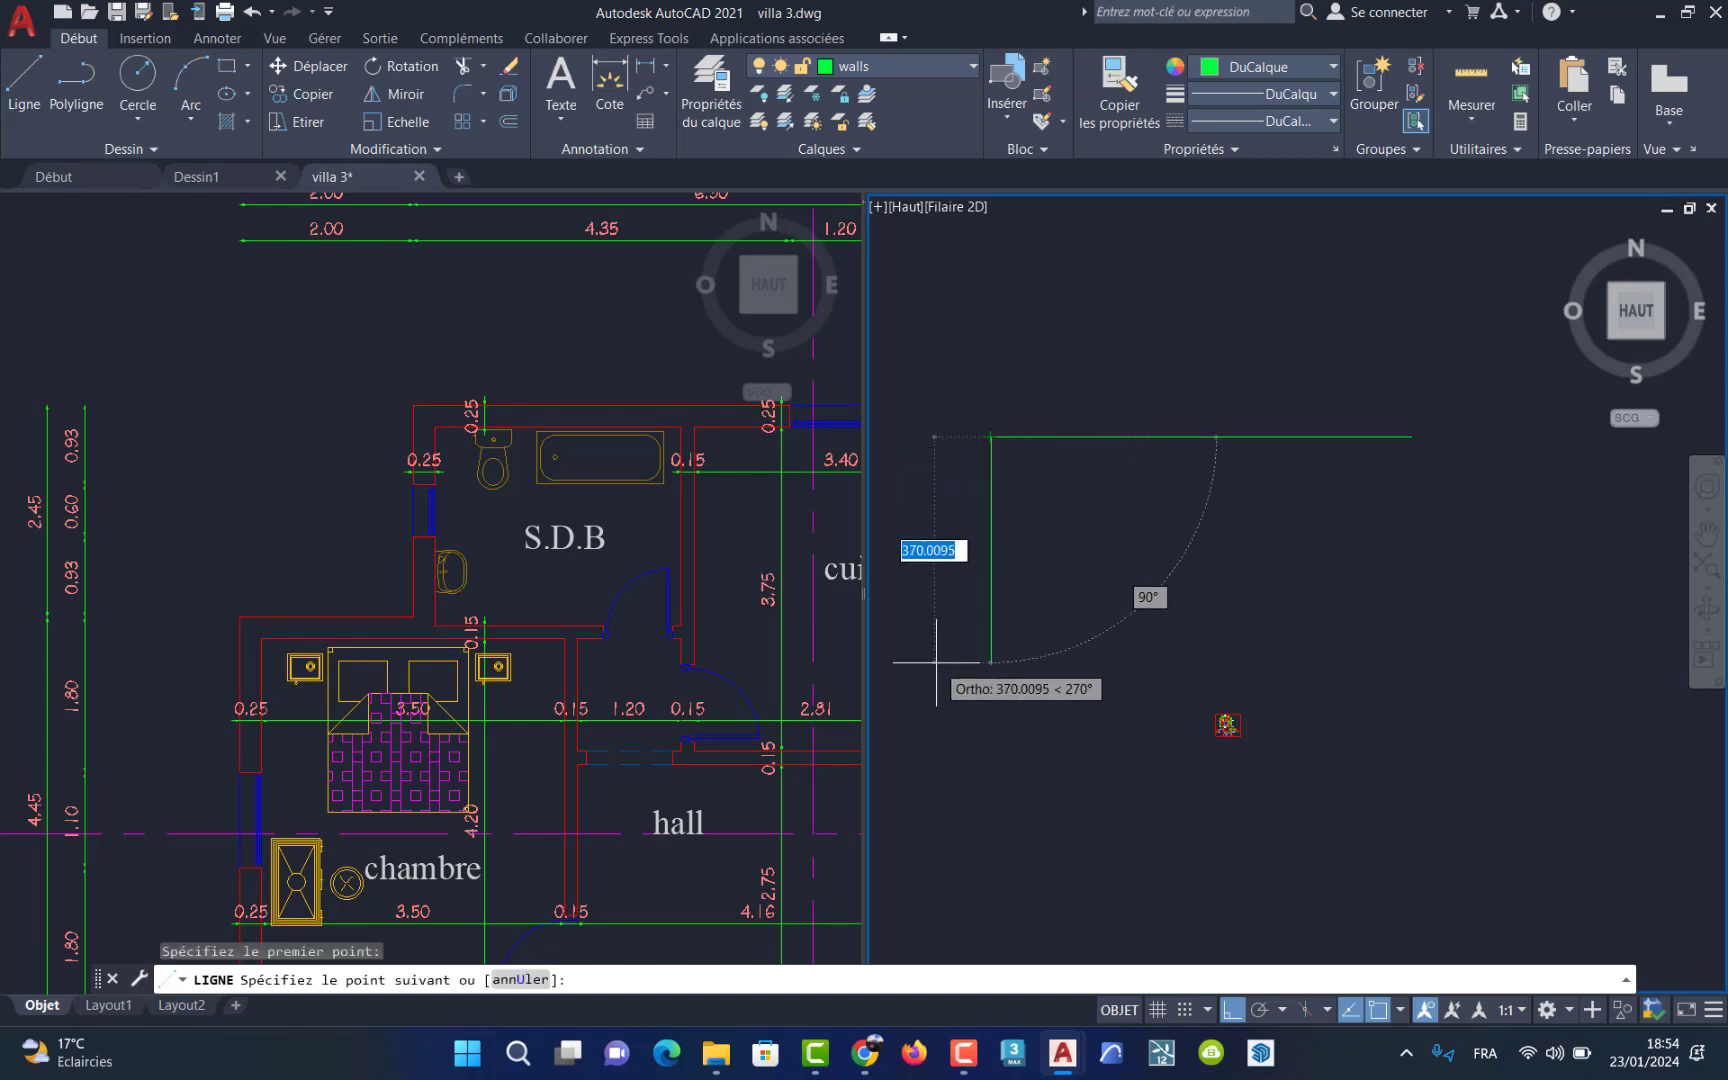
text(93)
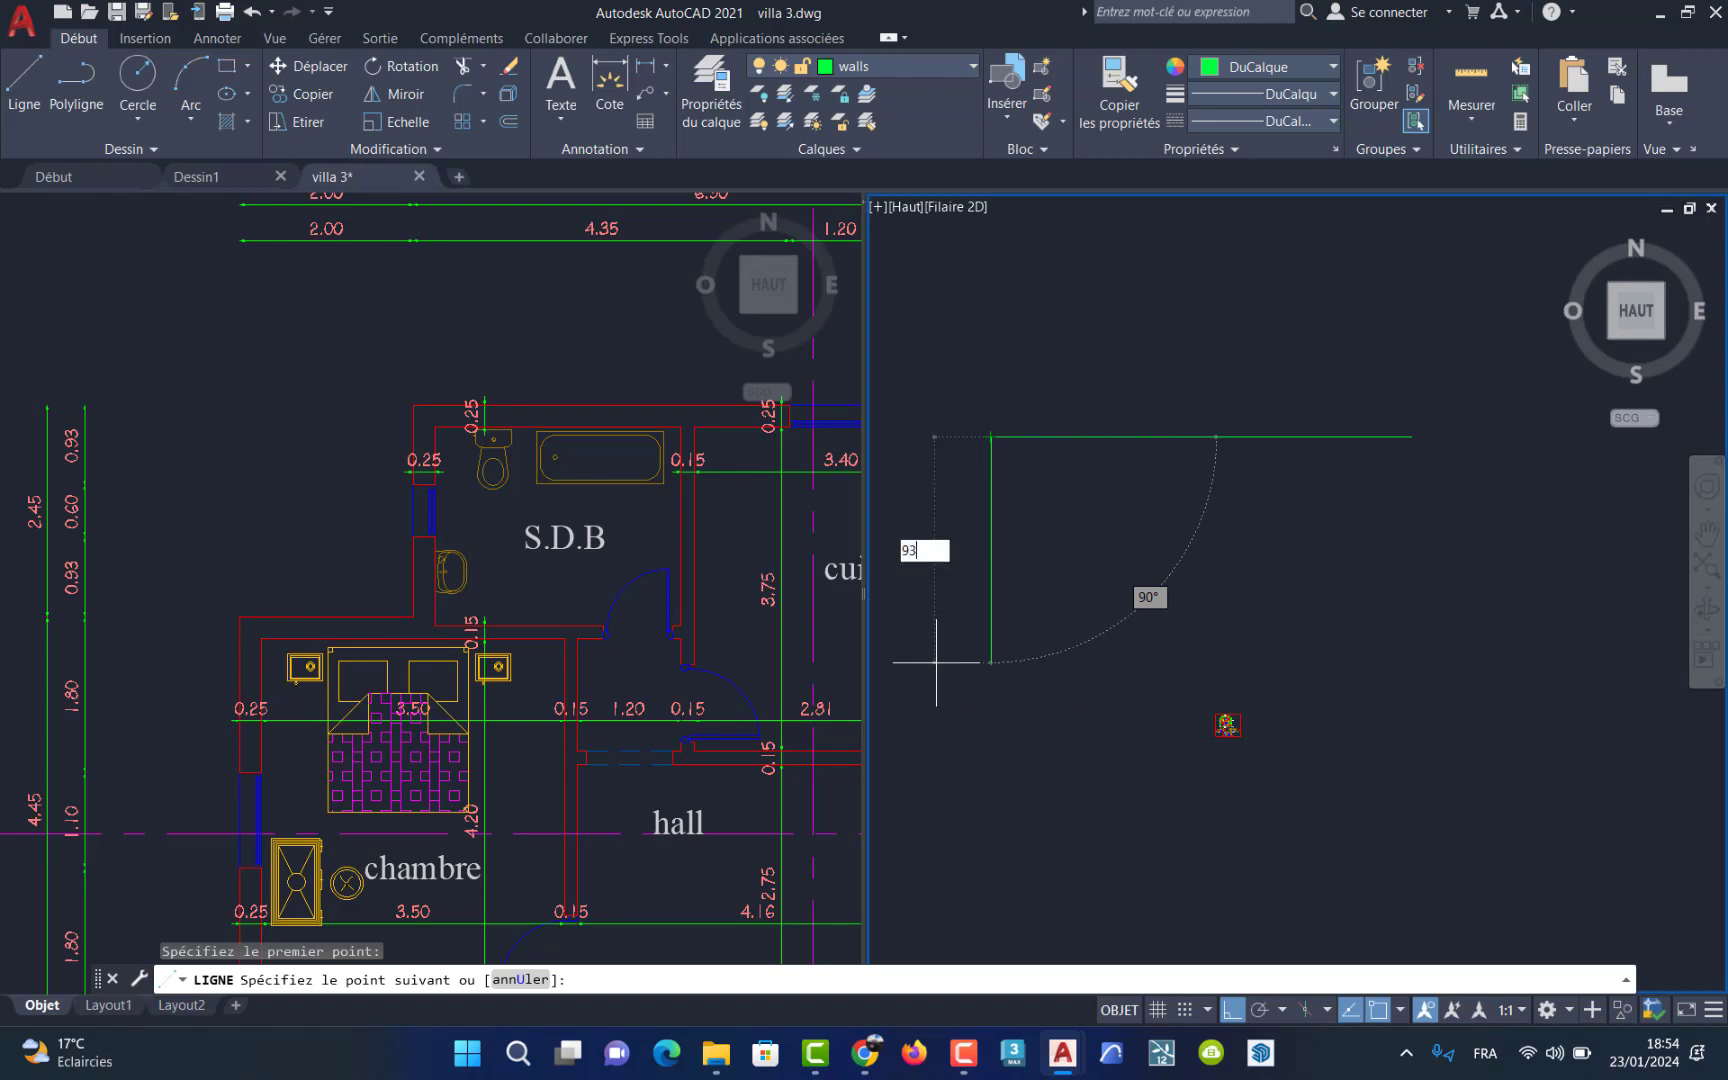
key(Return)
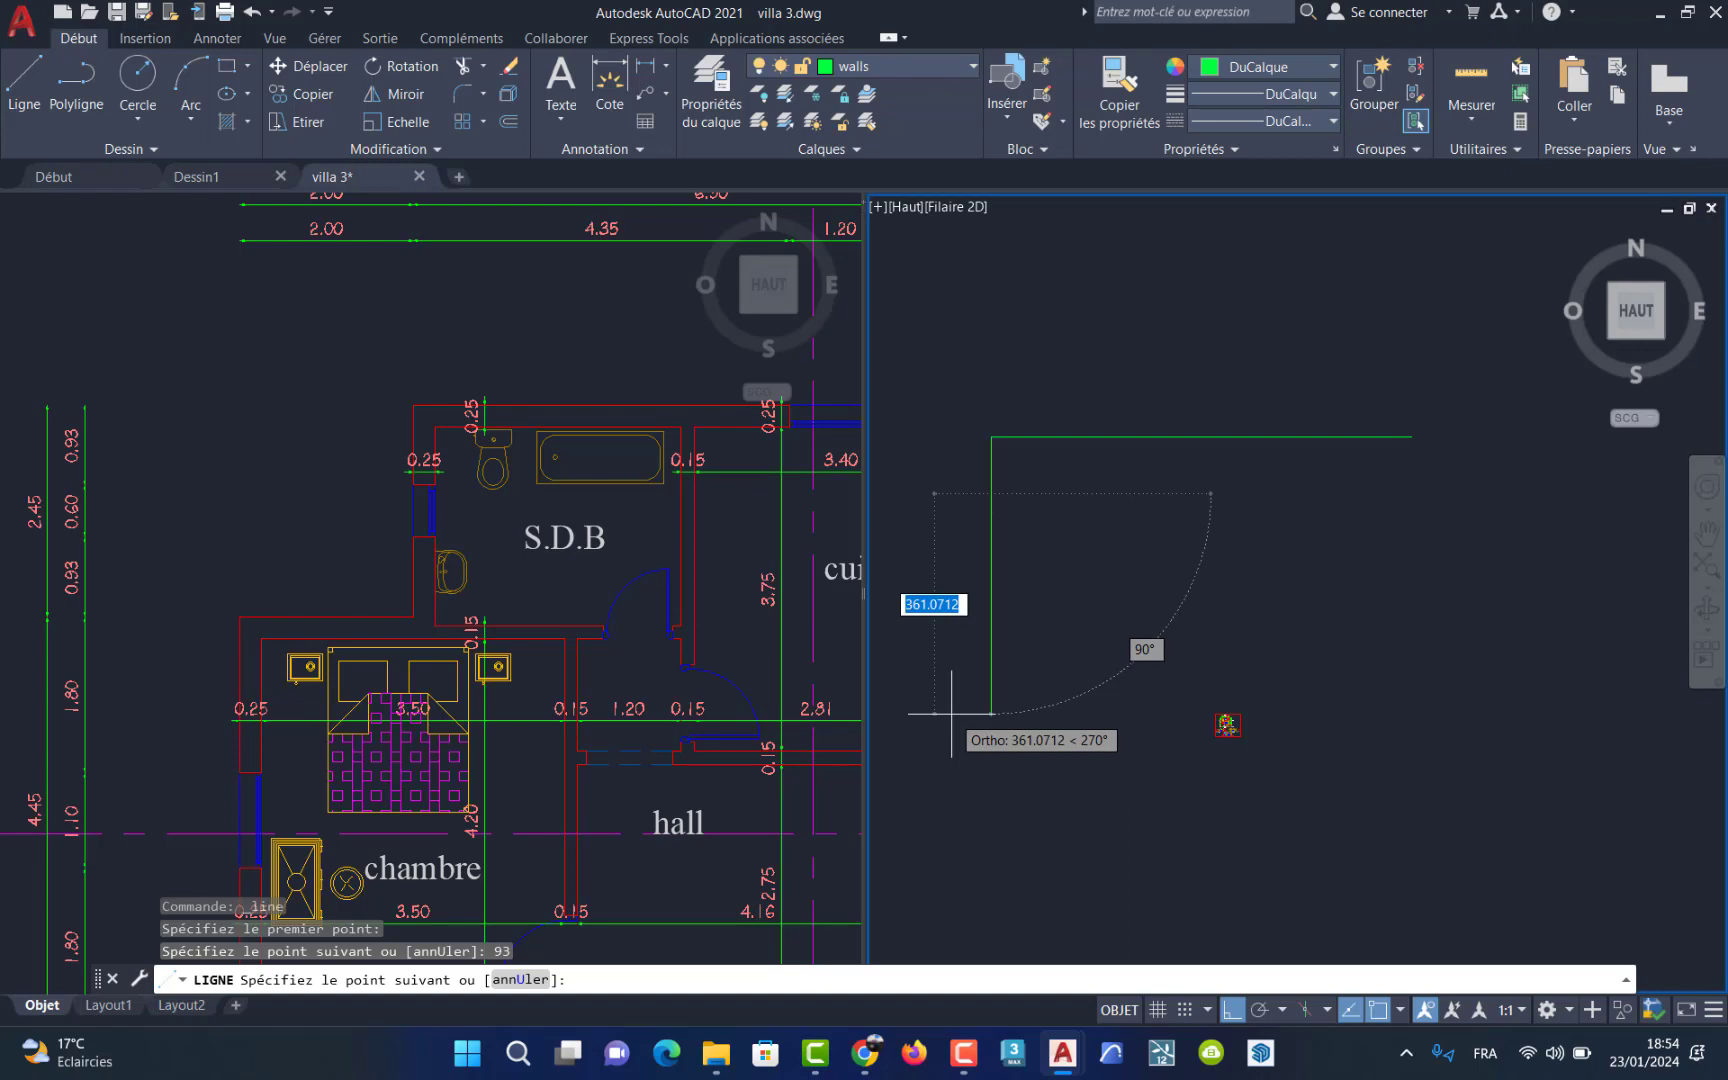
text(60)
key(Return)
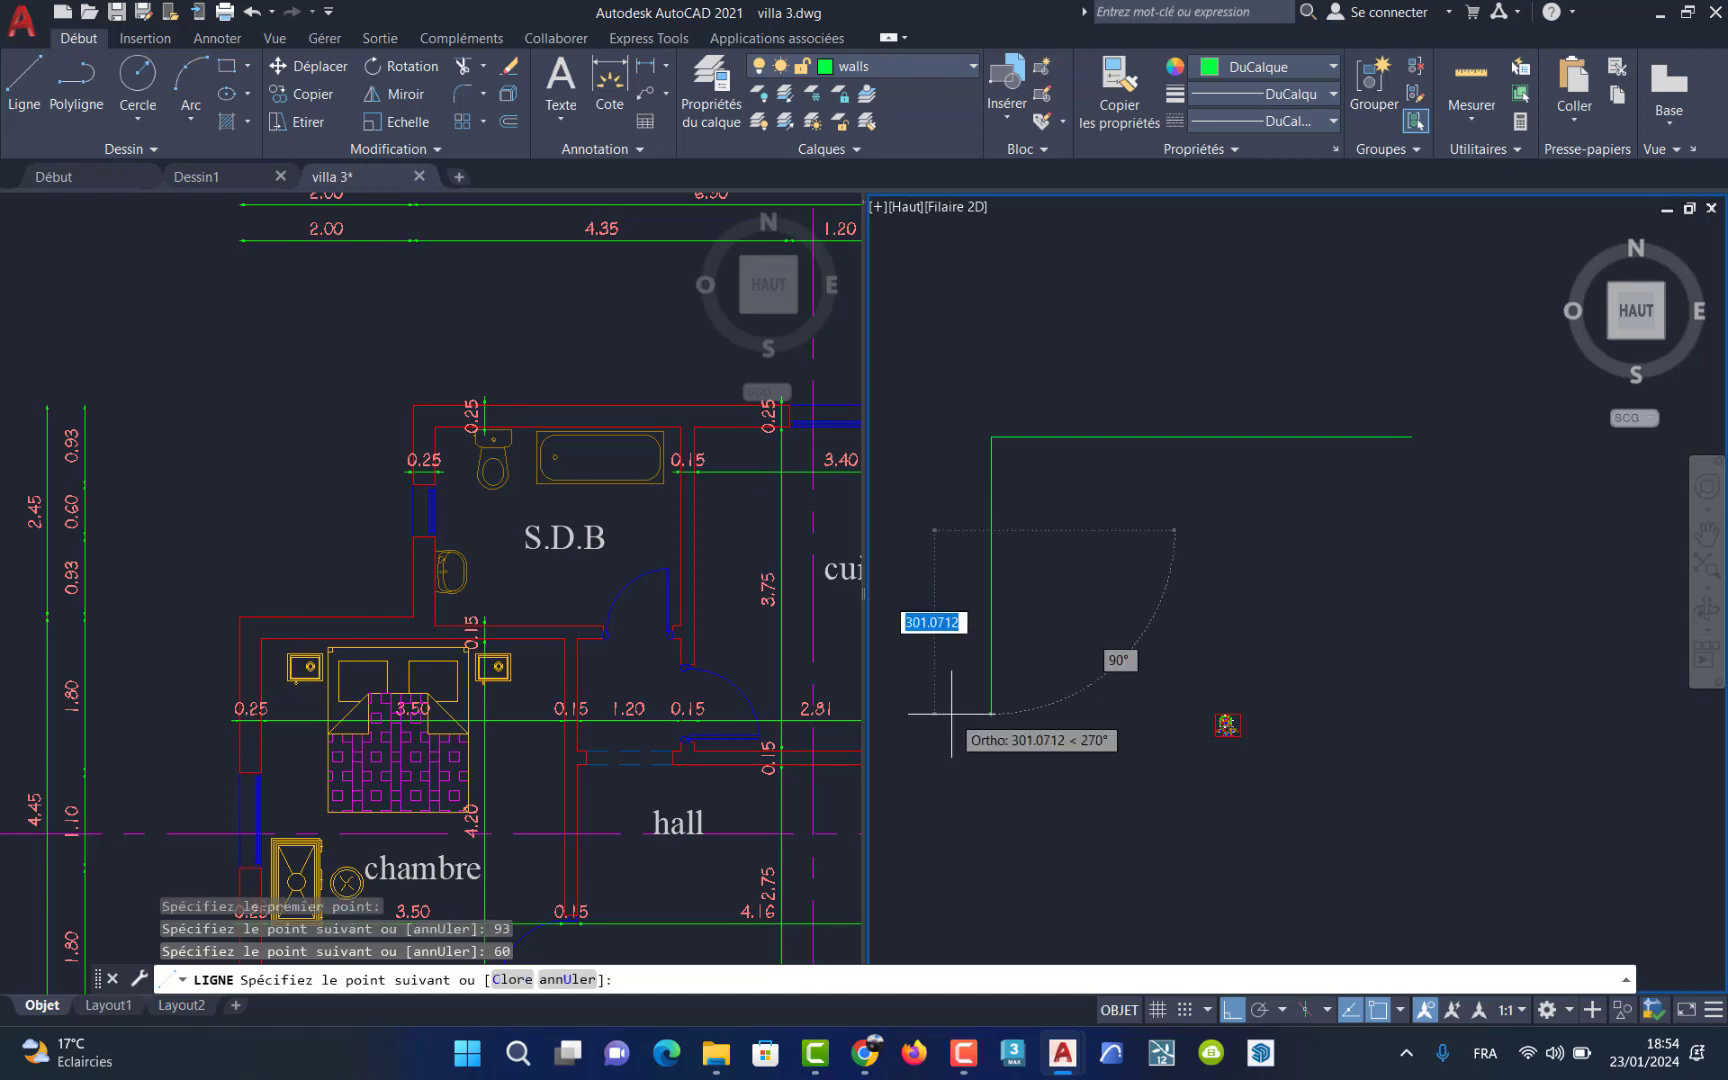
text(9)
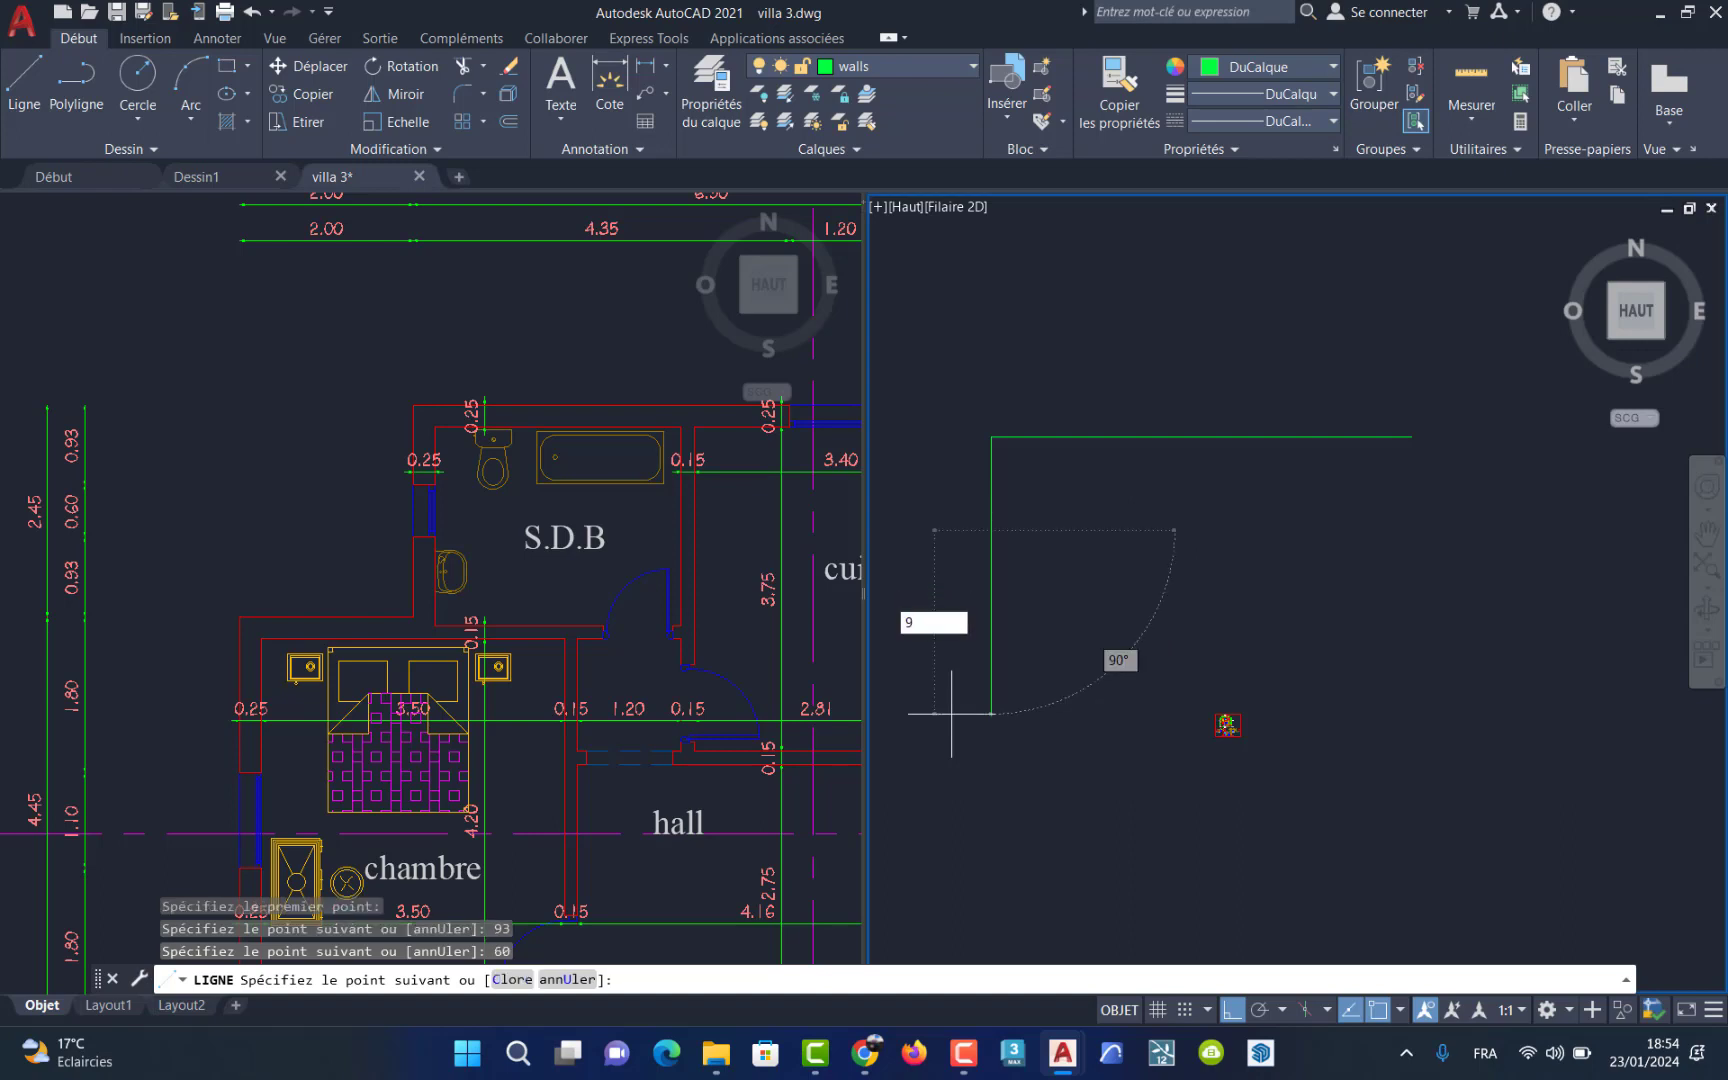
text(3)
key(Return)
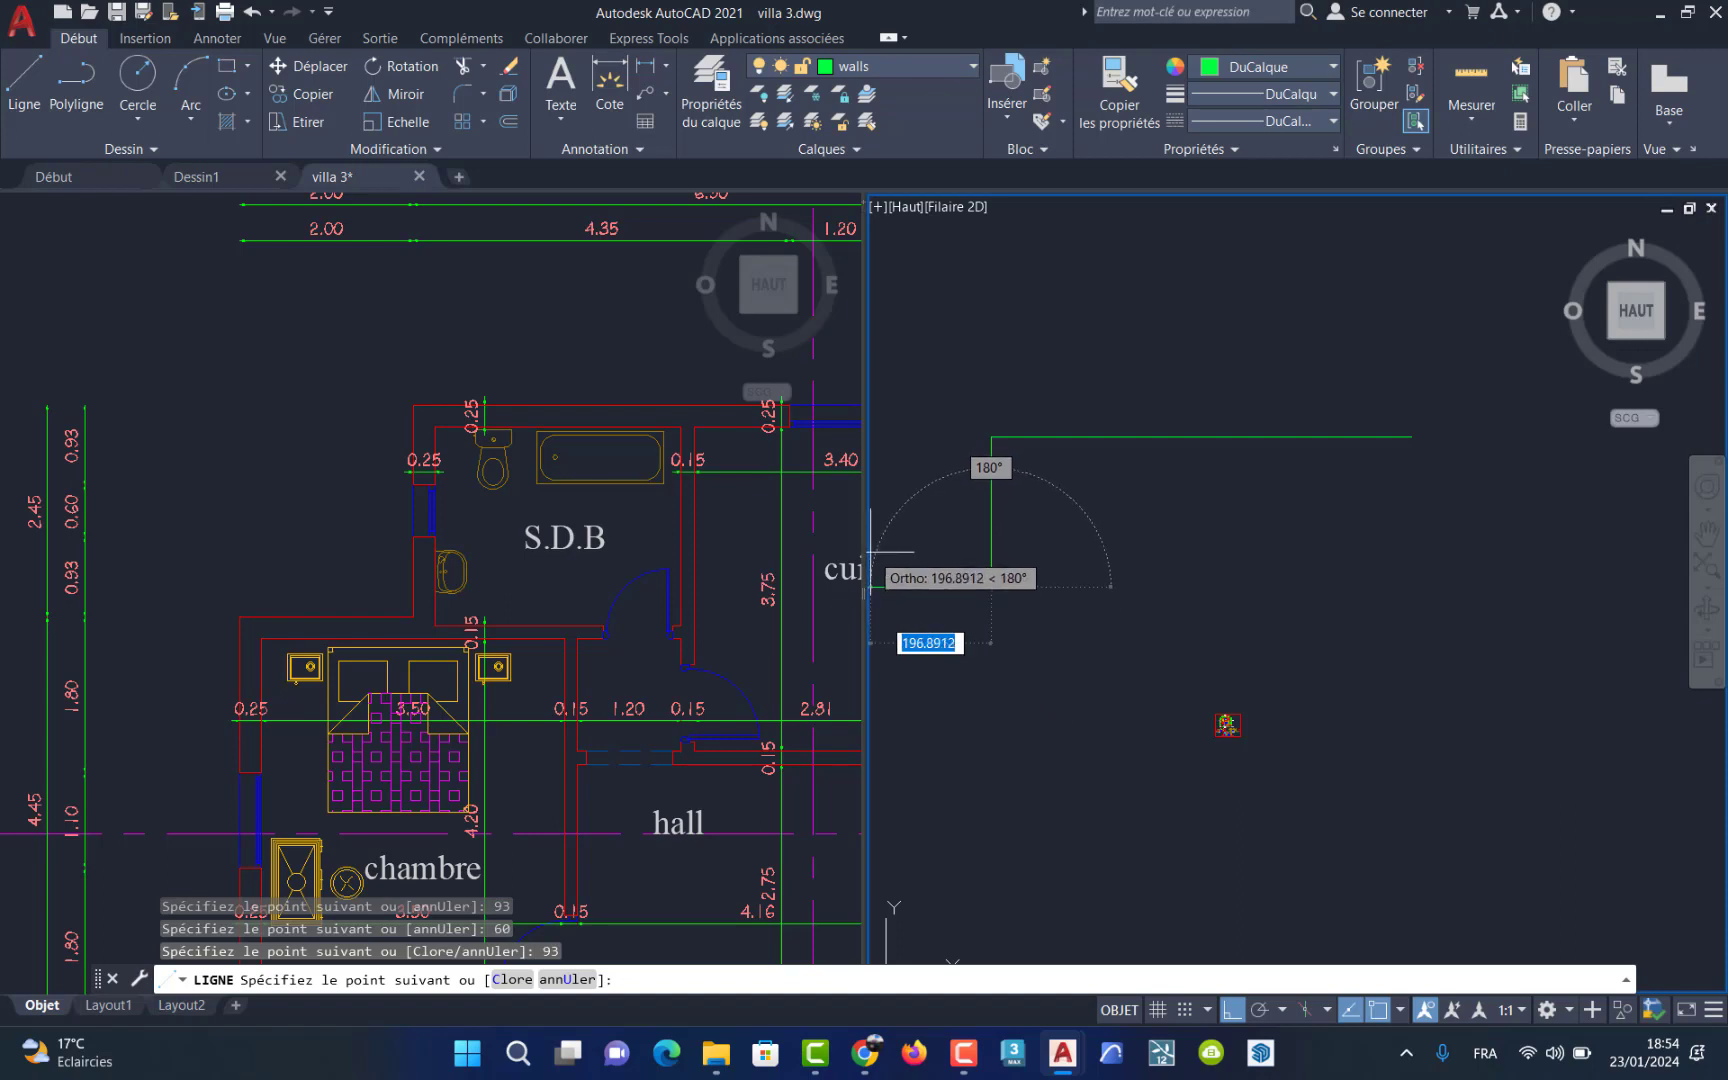
Step: Continue the wall line 200 to the left from the side wall's lower end and end the line
text(200)
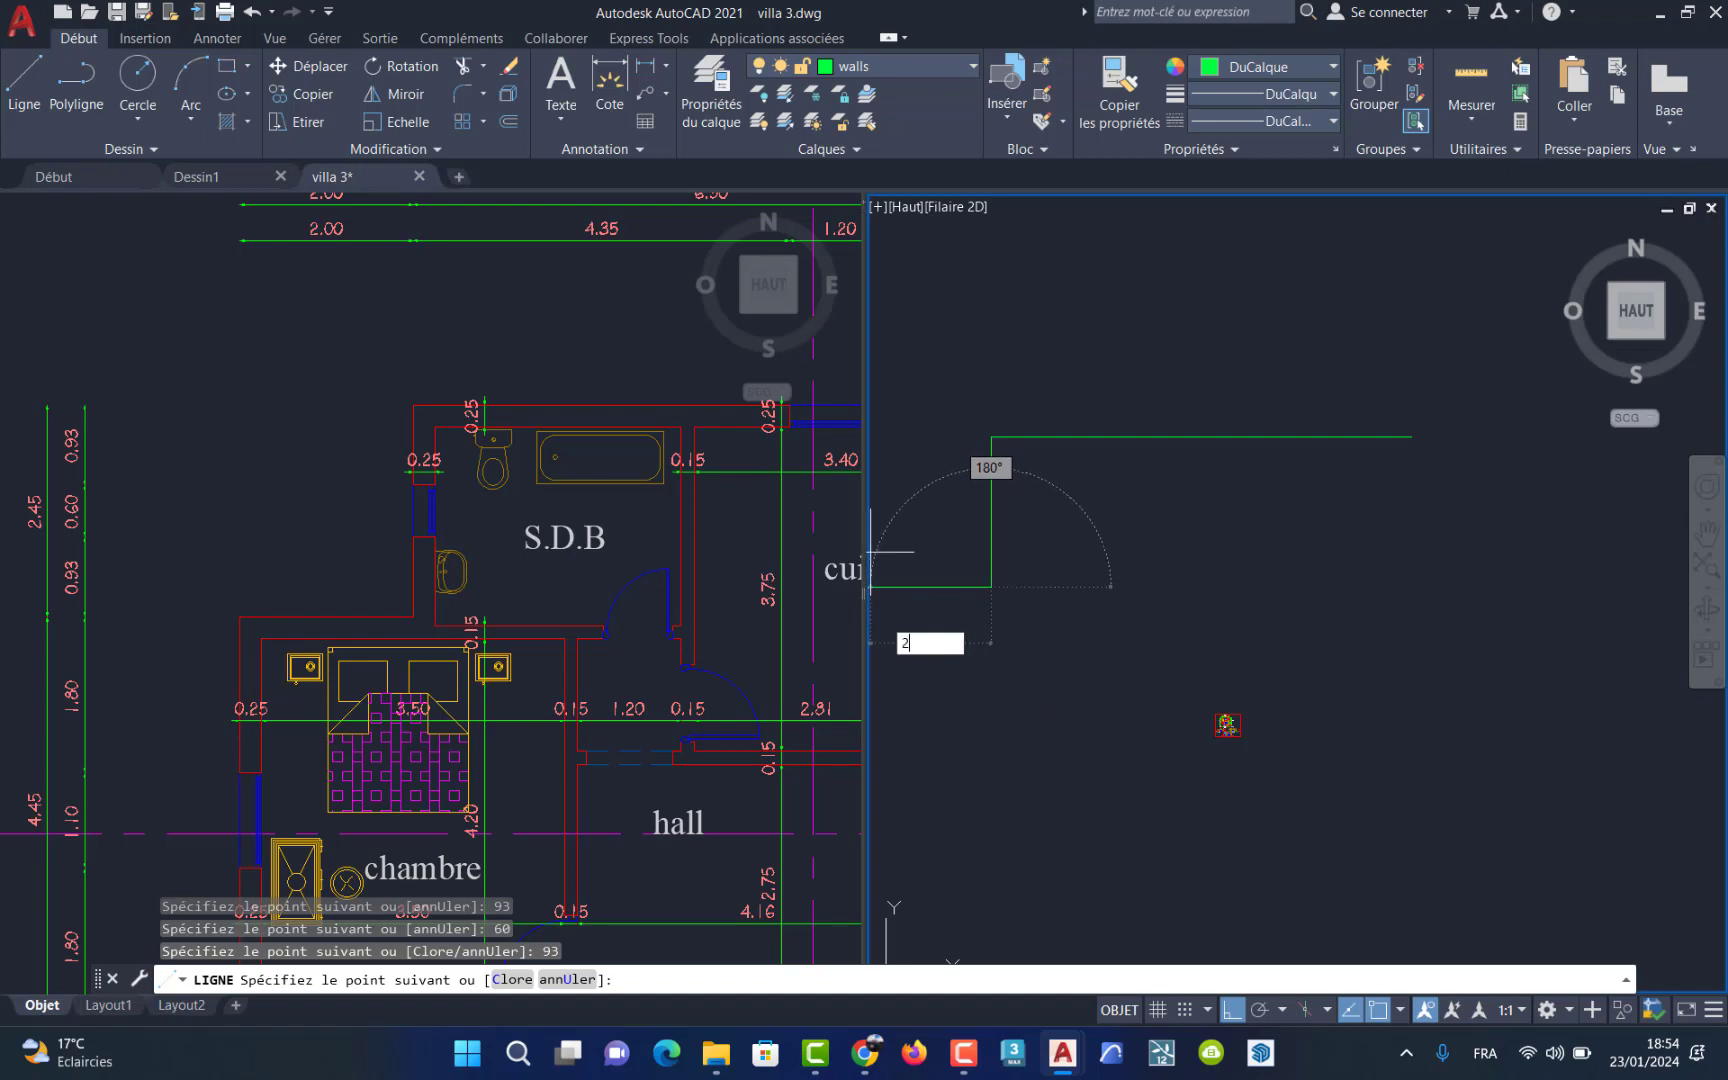
key(Return)
key(Return)
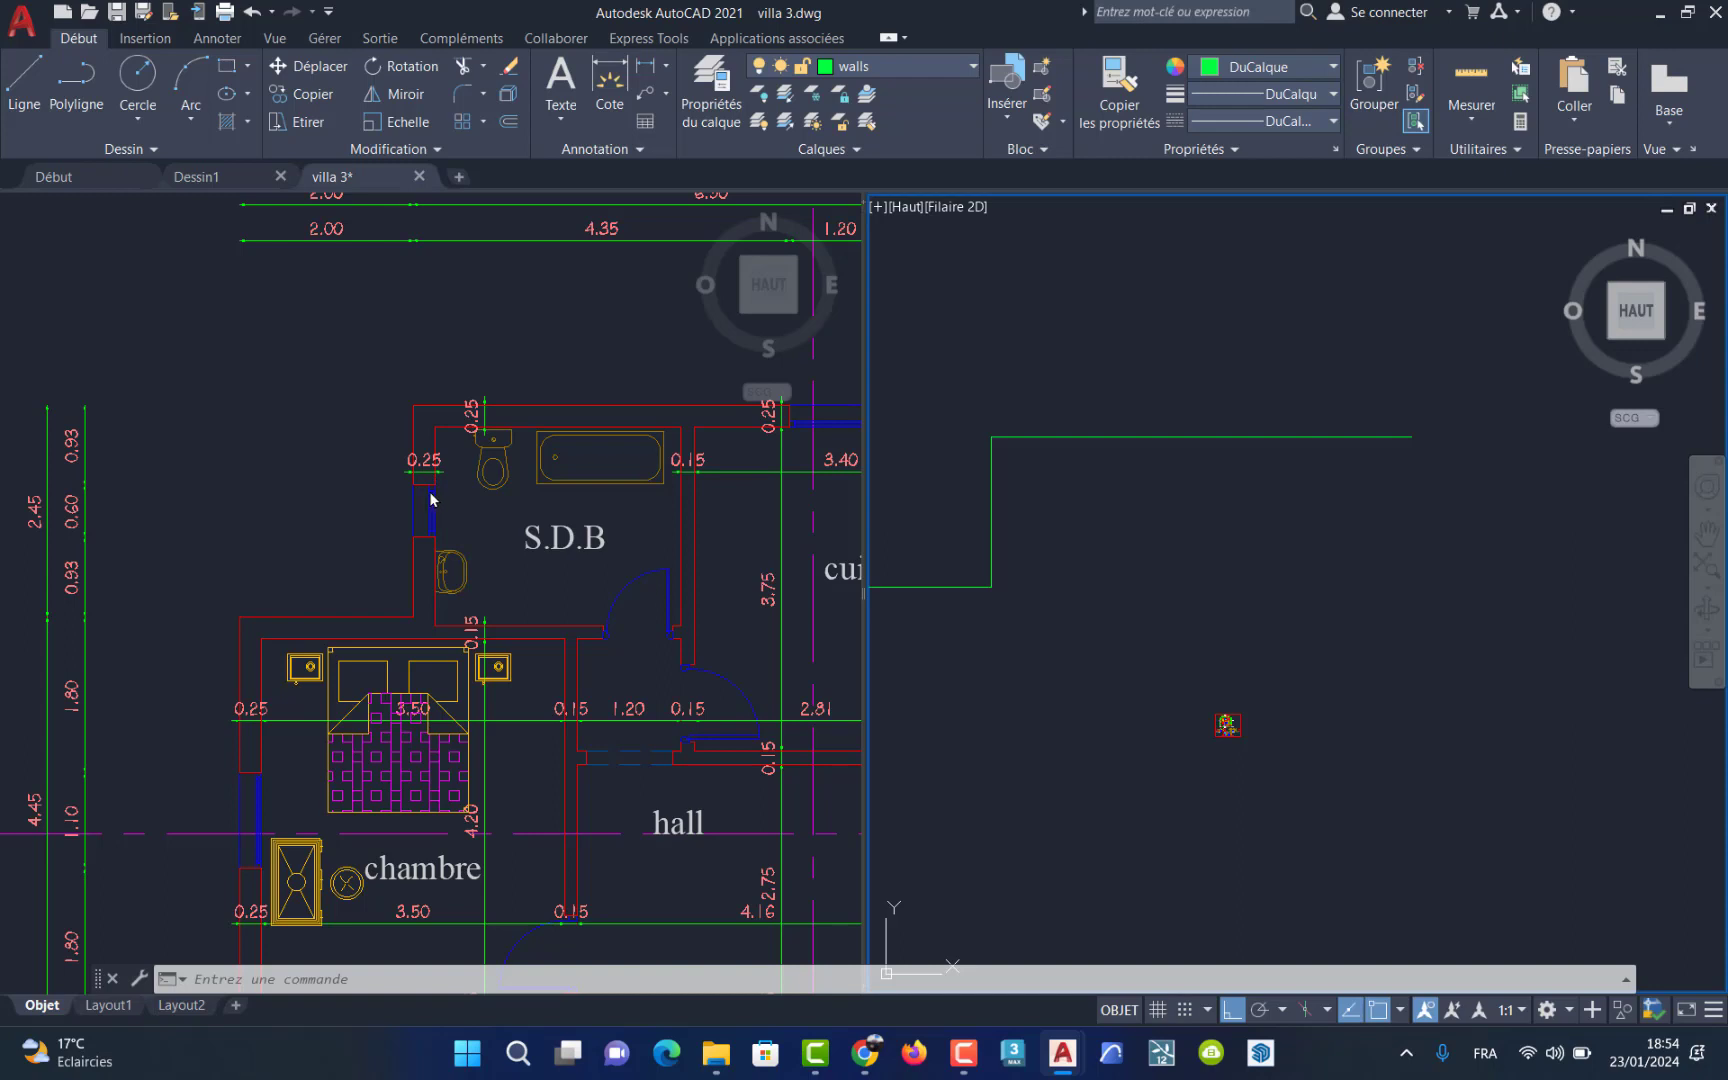
Step: Offset the three segments of the top wall line by 25 toward the inside of the plan
click(510, 123)
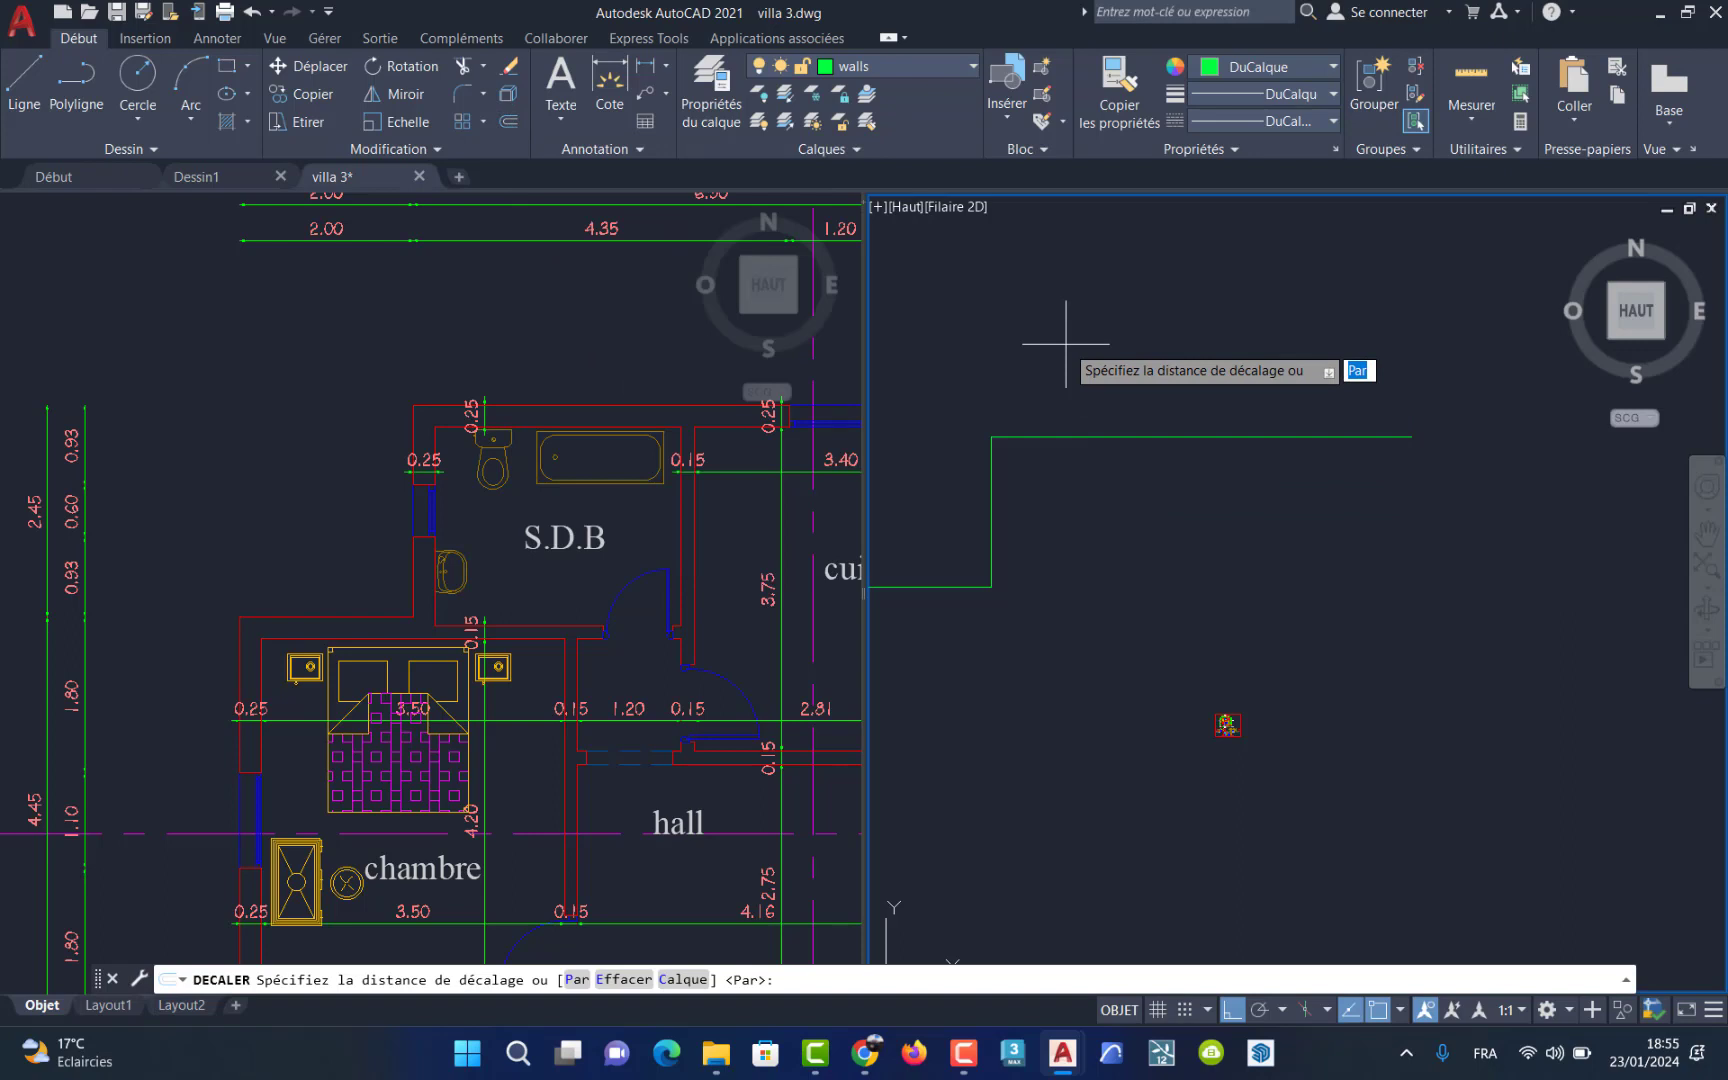
text(25)
key(Return)
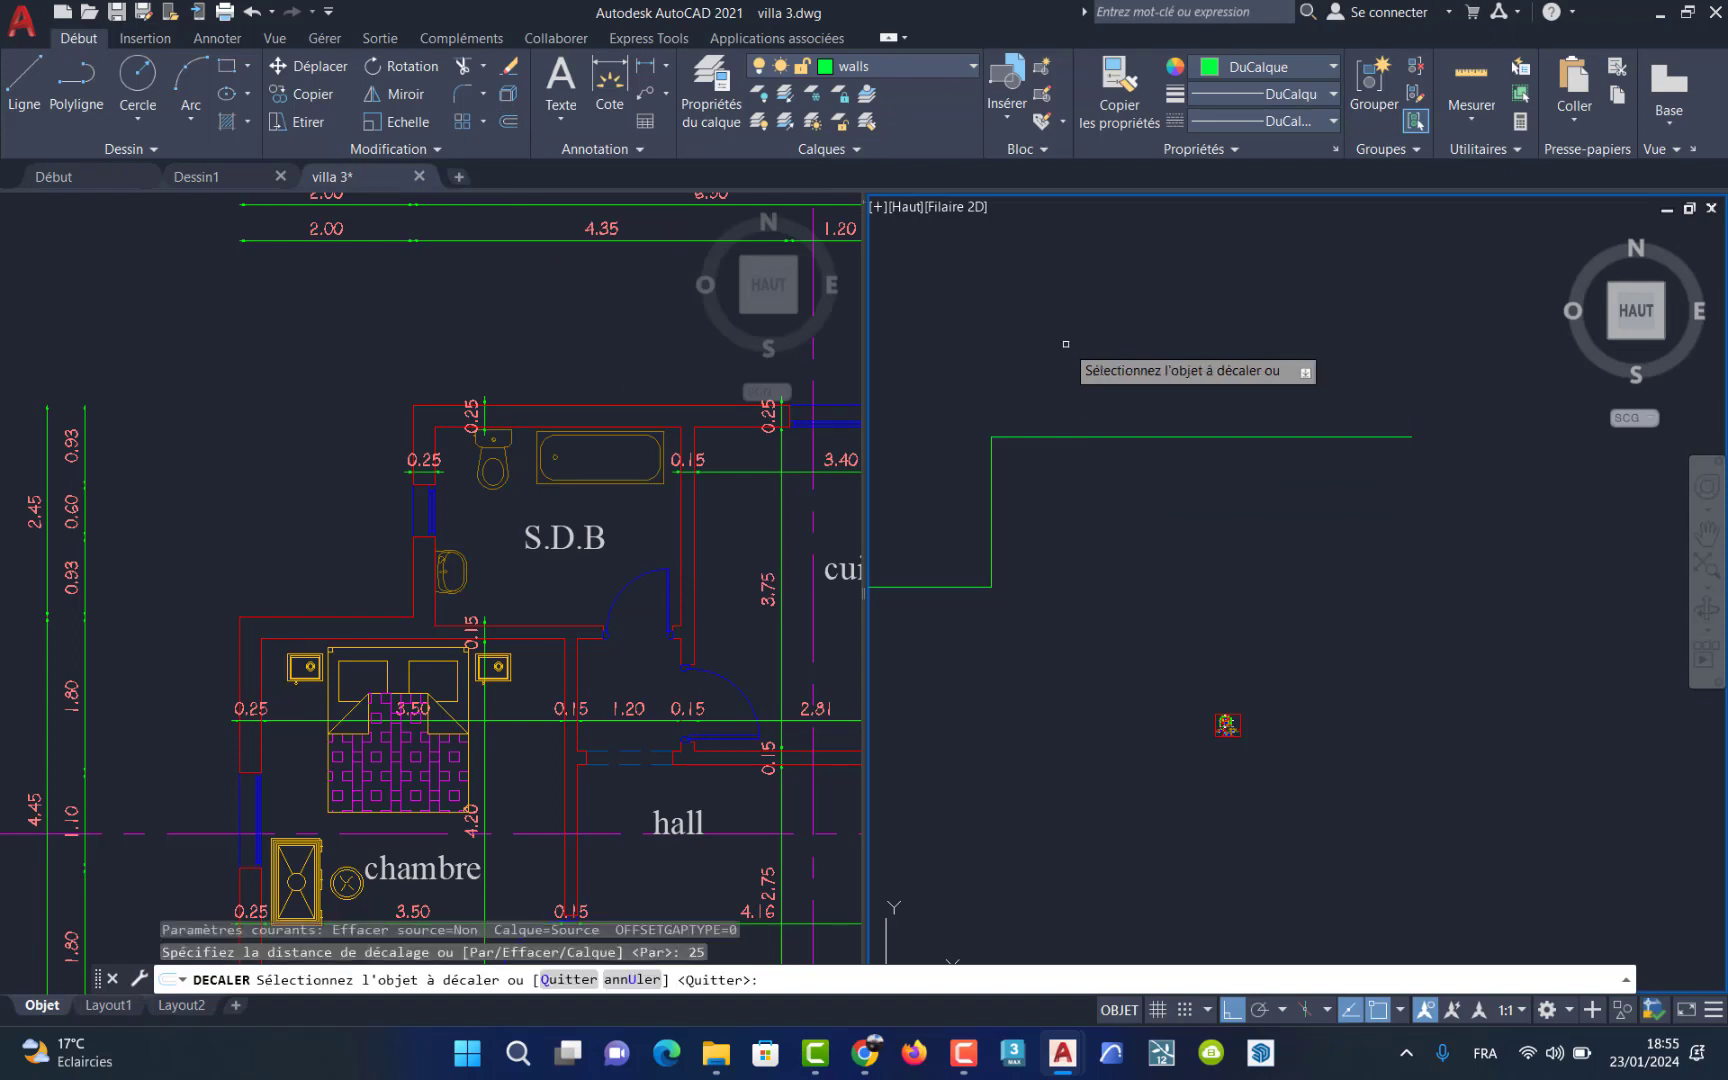
click(1351, 436)
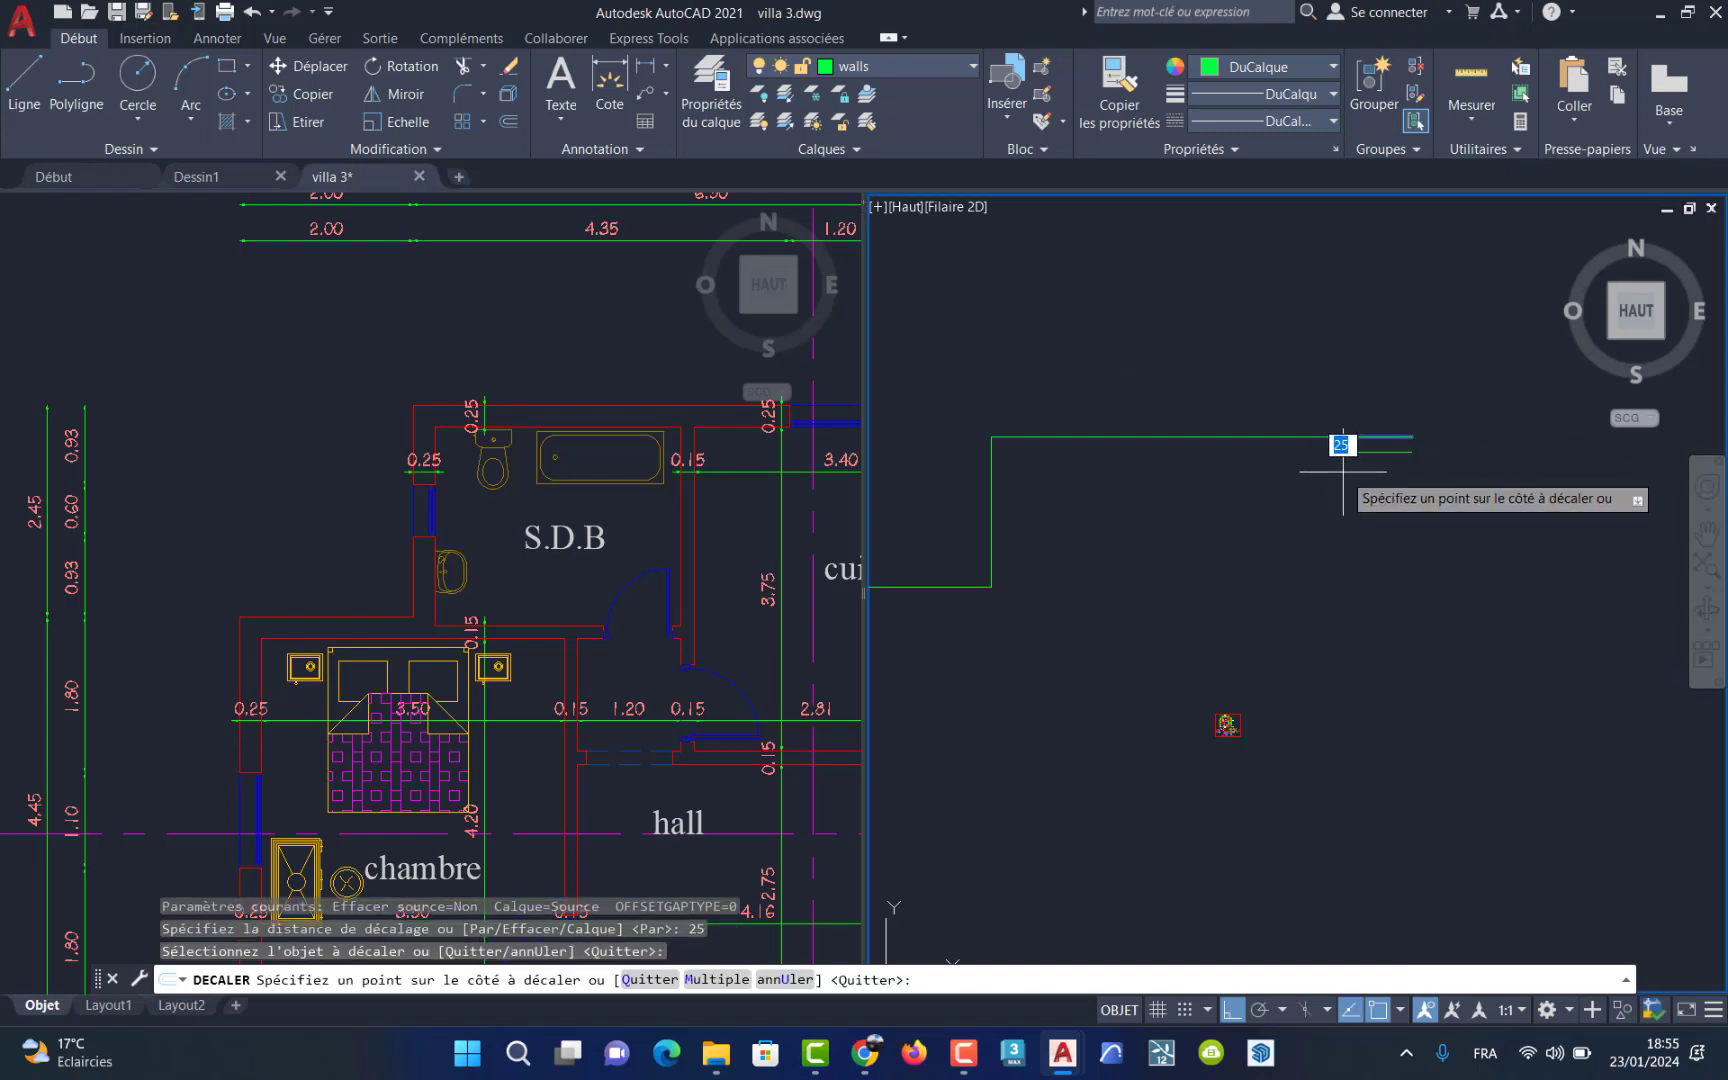
click(1340, 484)
click(1274, 435)
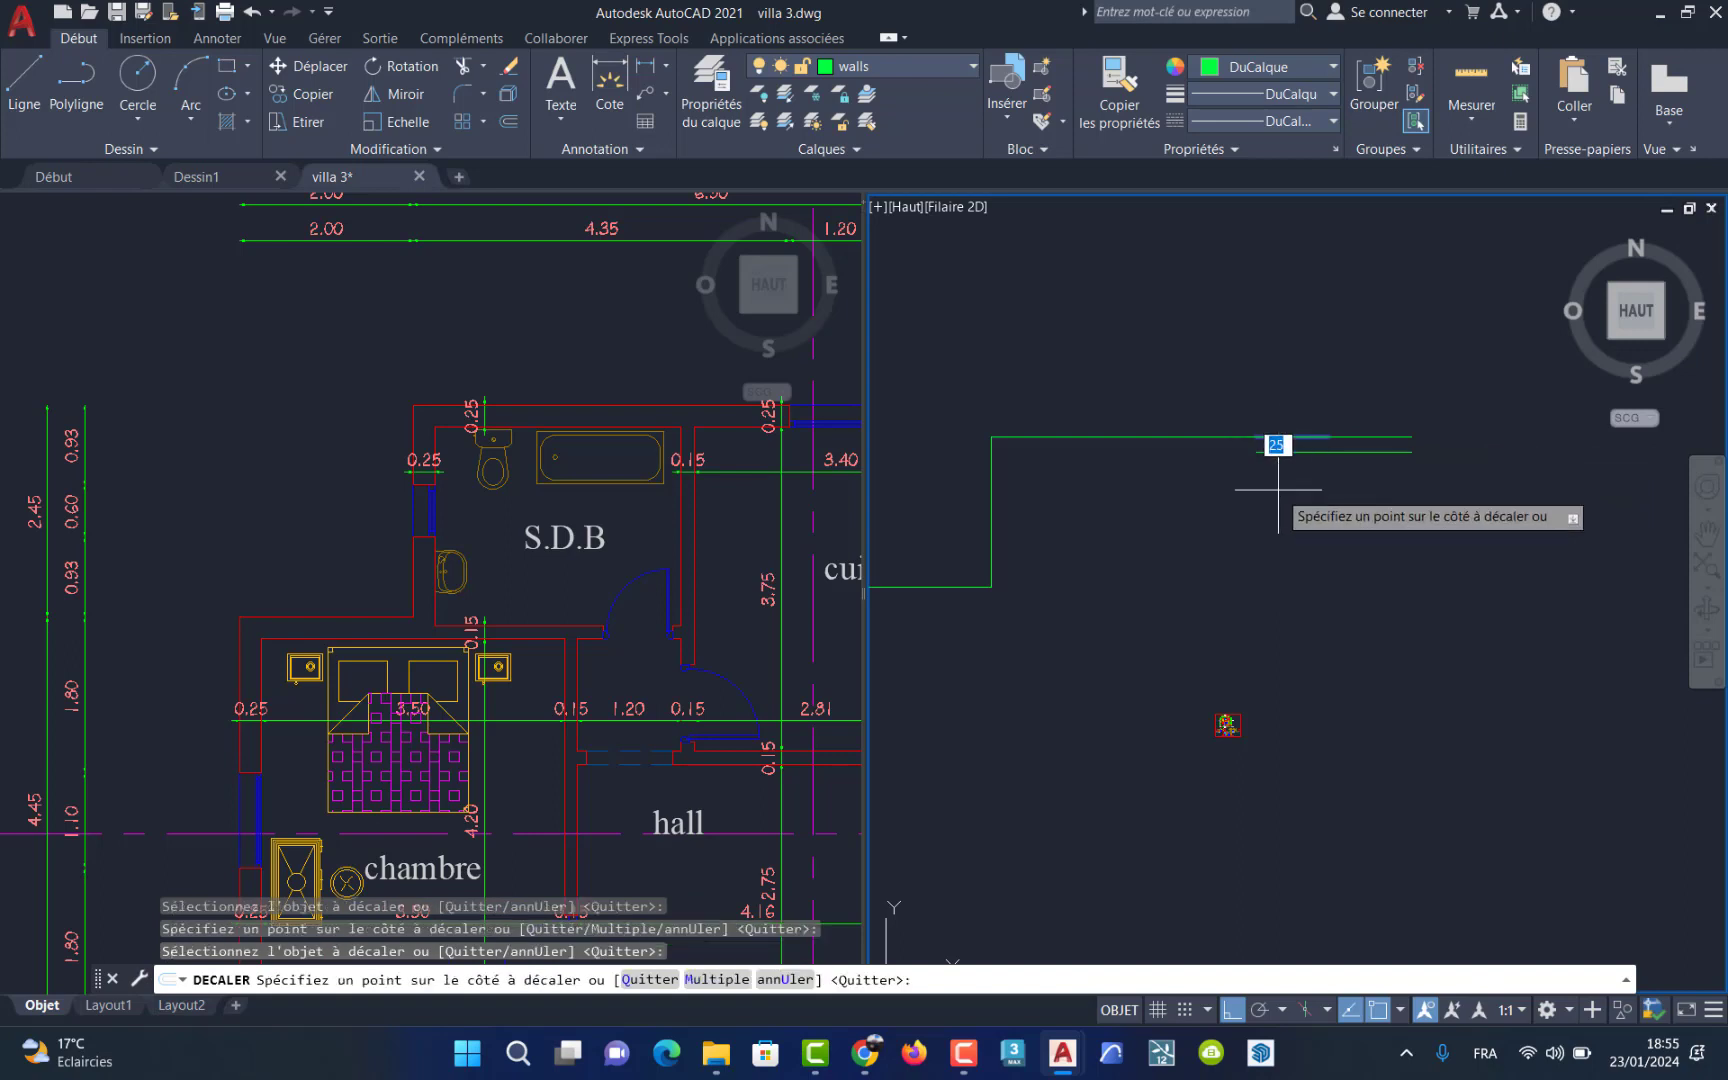
click(1254, 605)
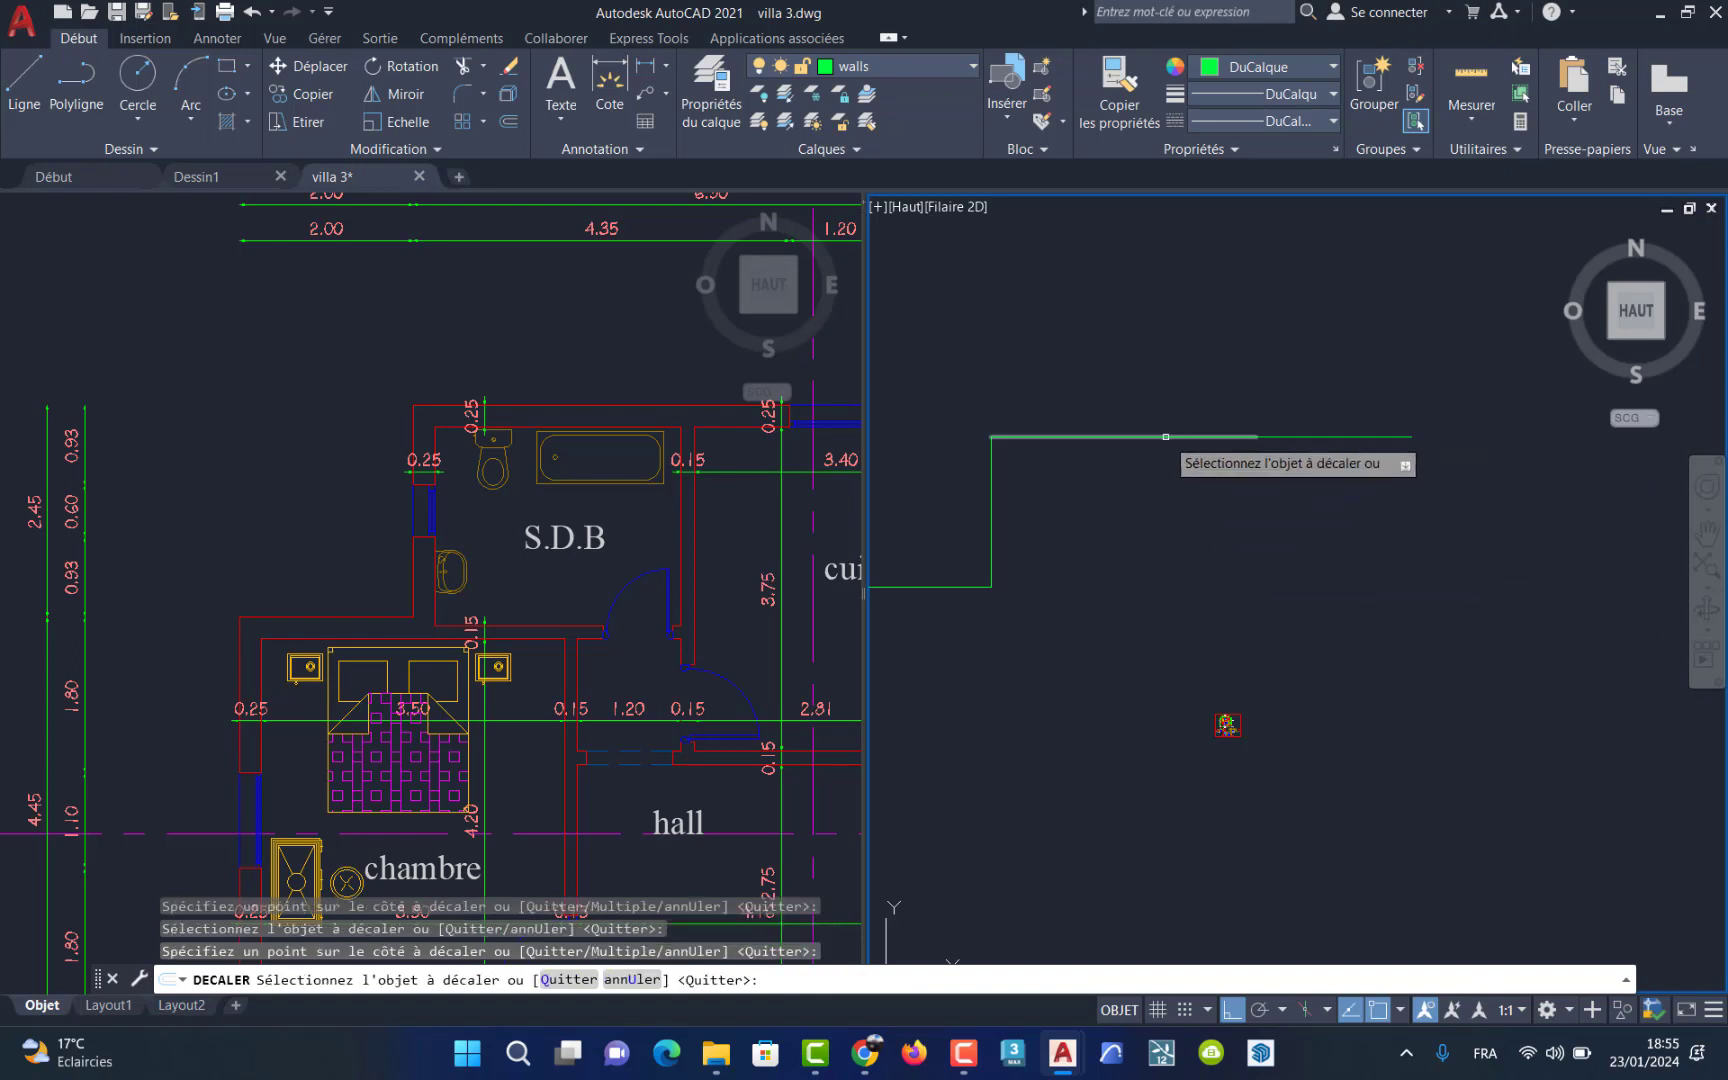
click(1150, 437)
click(1165, 542)
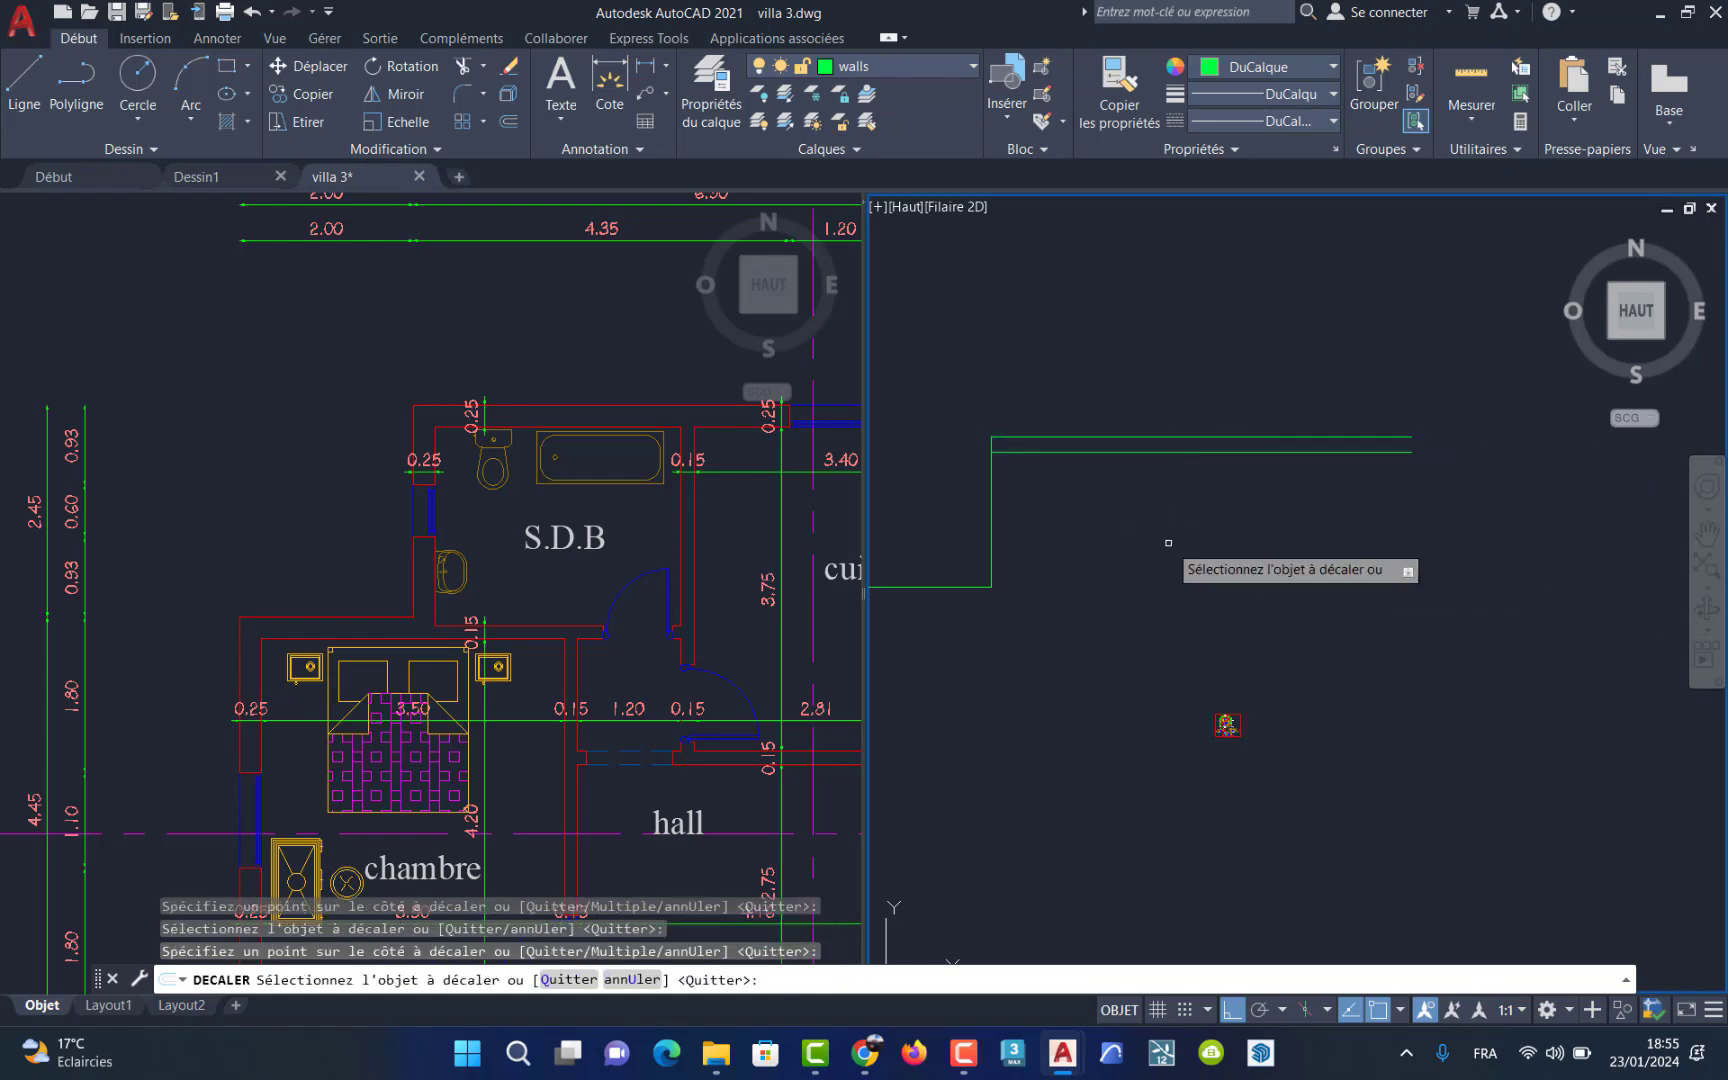
Step: Offset the three segments of the vertical side wall line 25 to the right, toward the room's interior
click(991, 545)
click(997, 537)
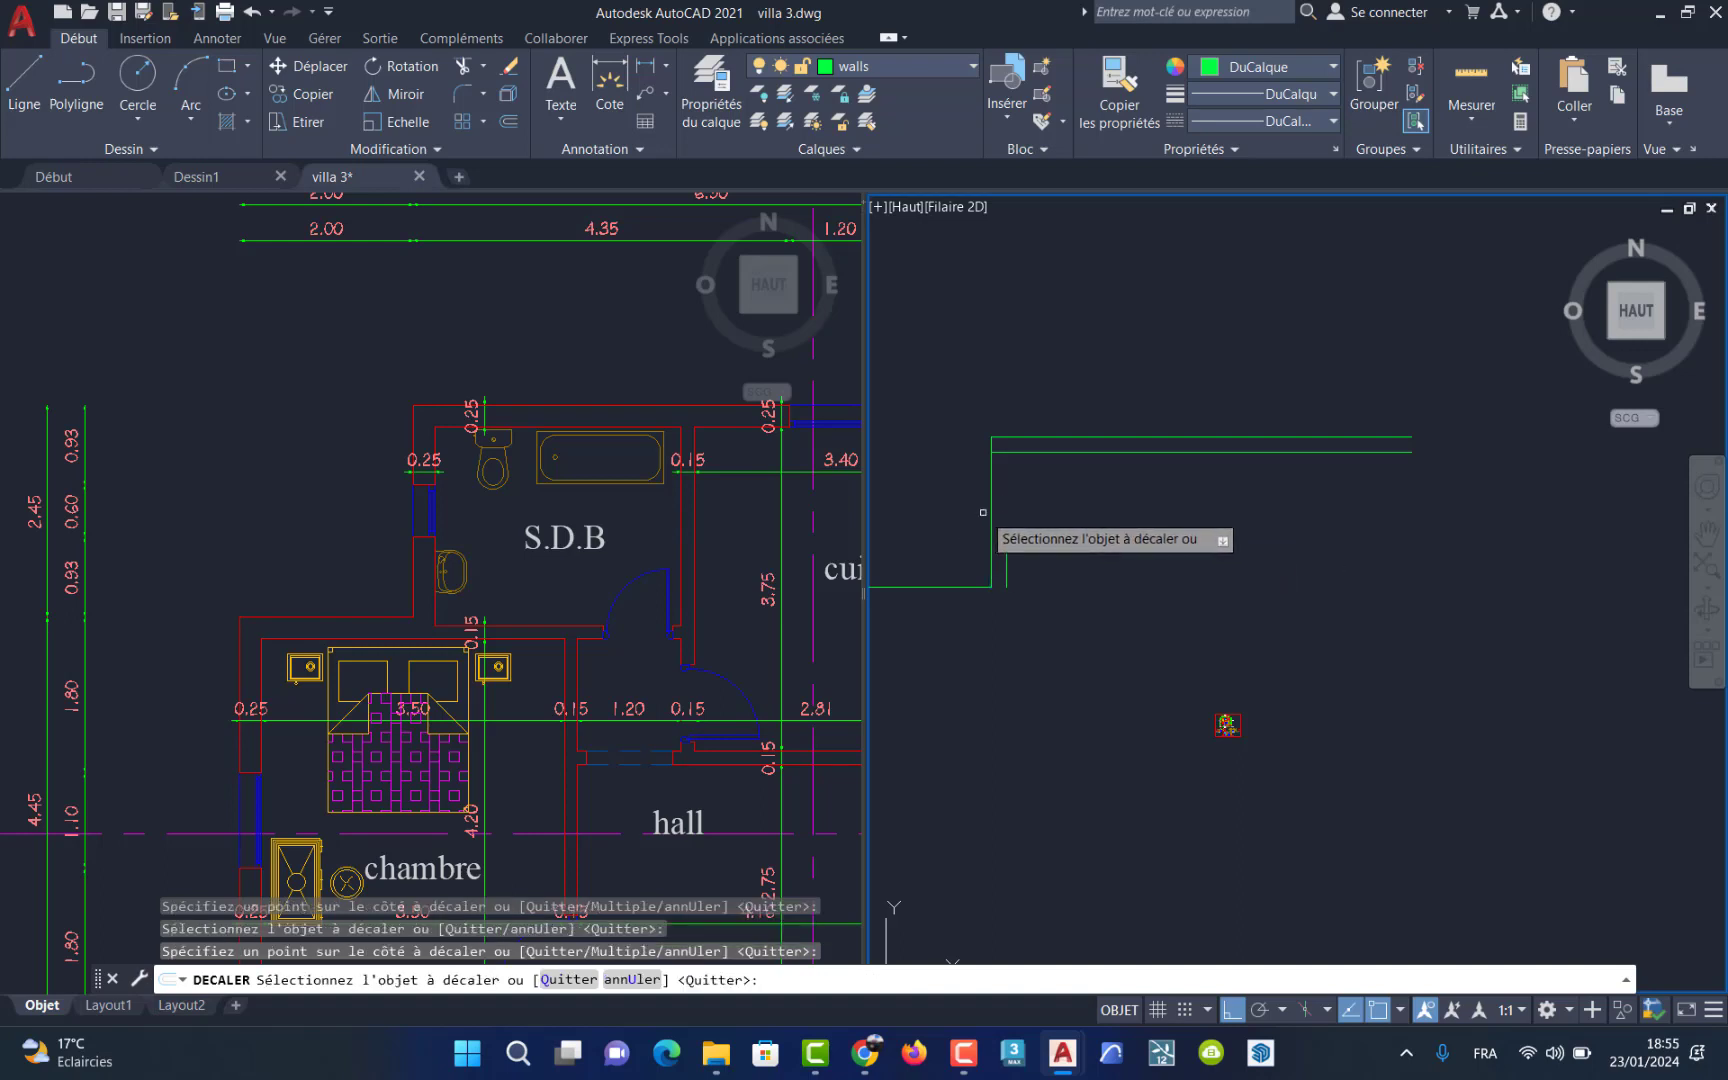
click(991, 512)
click(1029, 507)
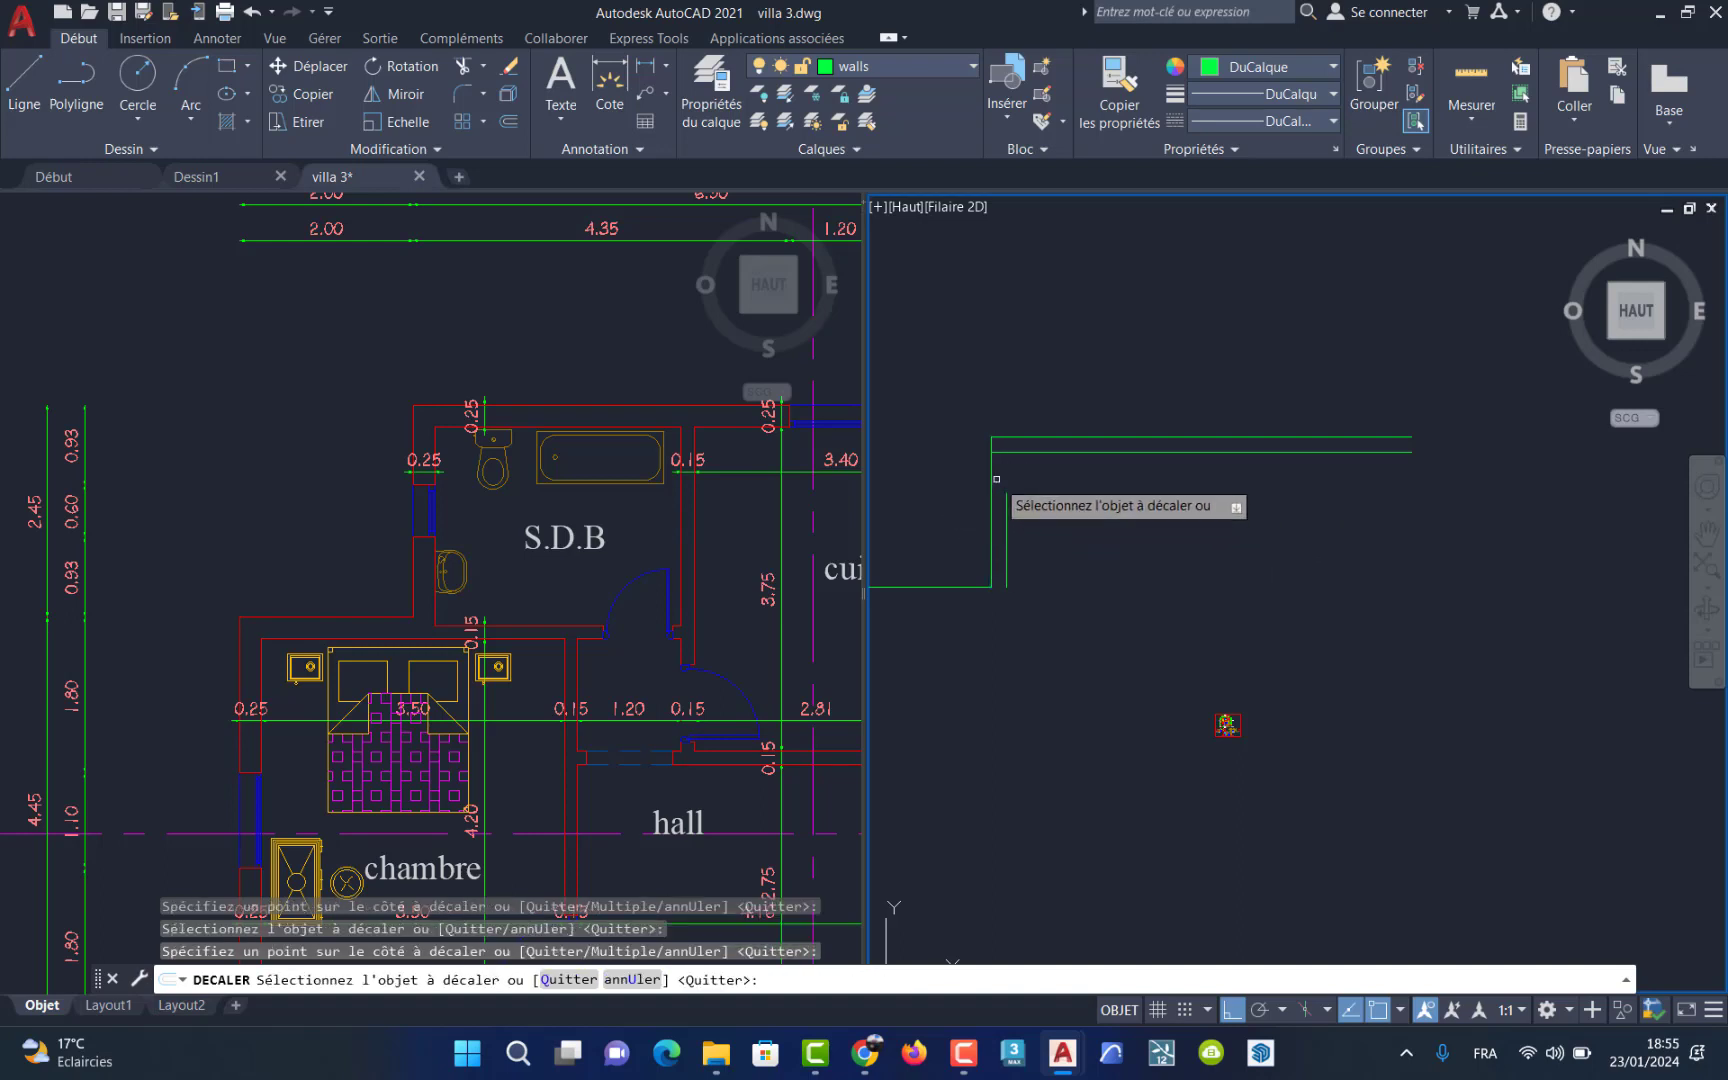
click(992, 477)
click(995, 535)
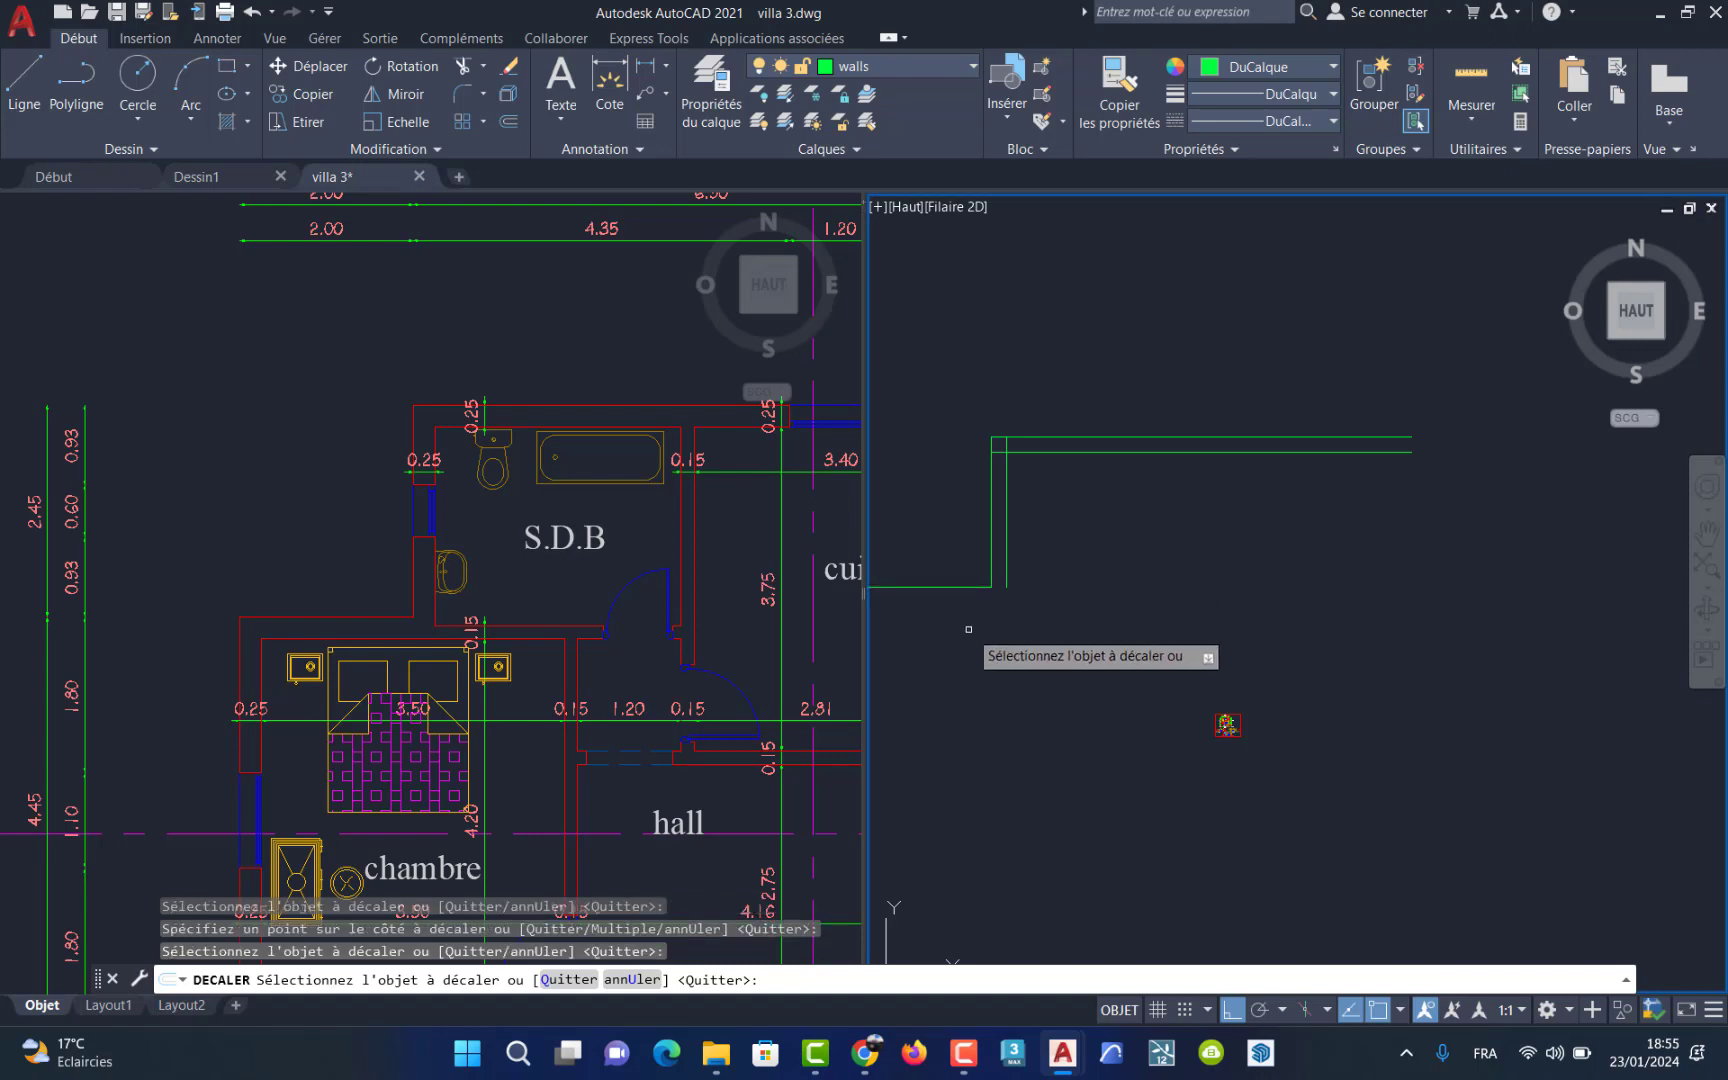
Step: Offset the lower horizontal wall segment 25 downward and end the offset command
click(950, 588)
click(960, 620)
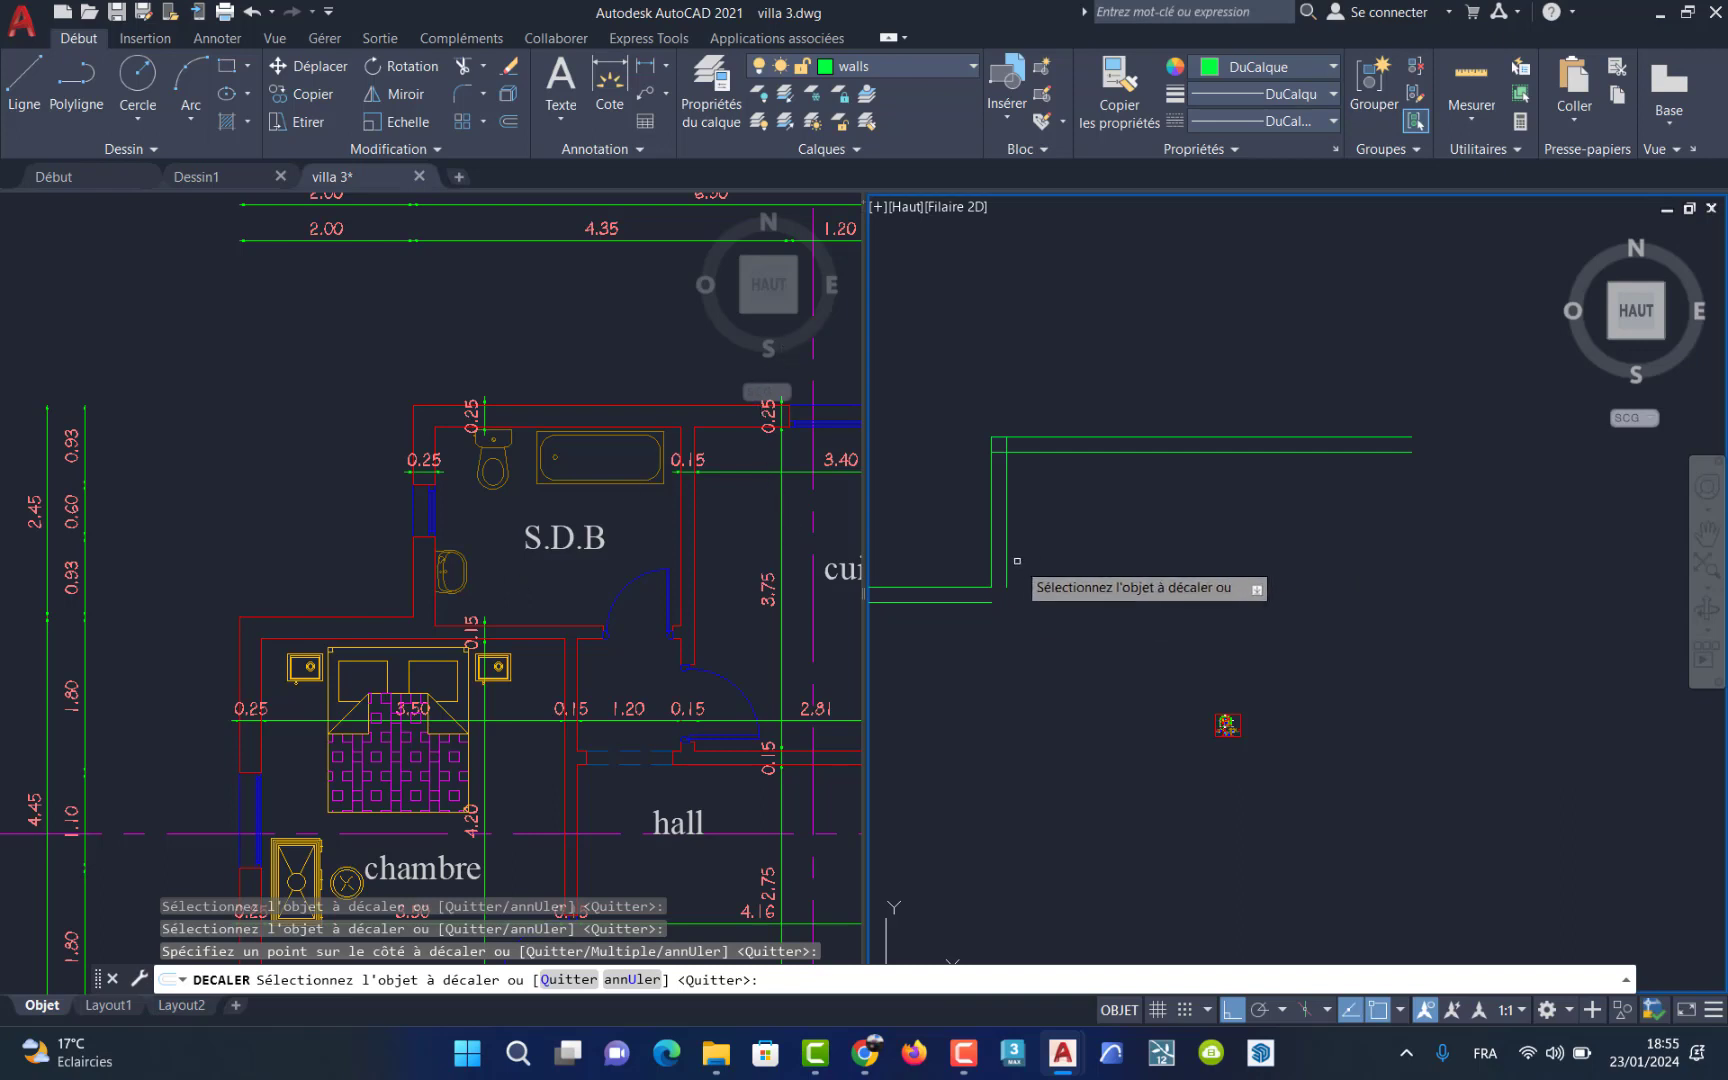
key(Escape)
key(Escape)
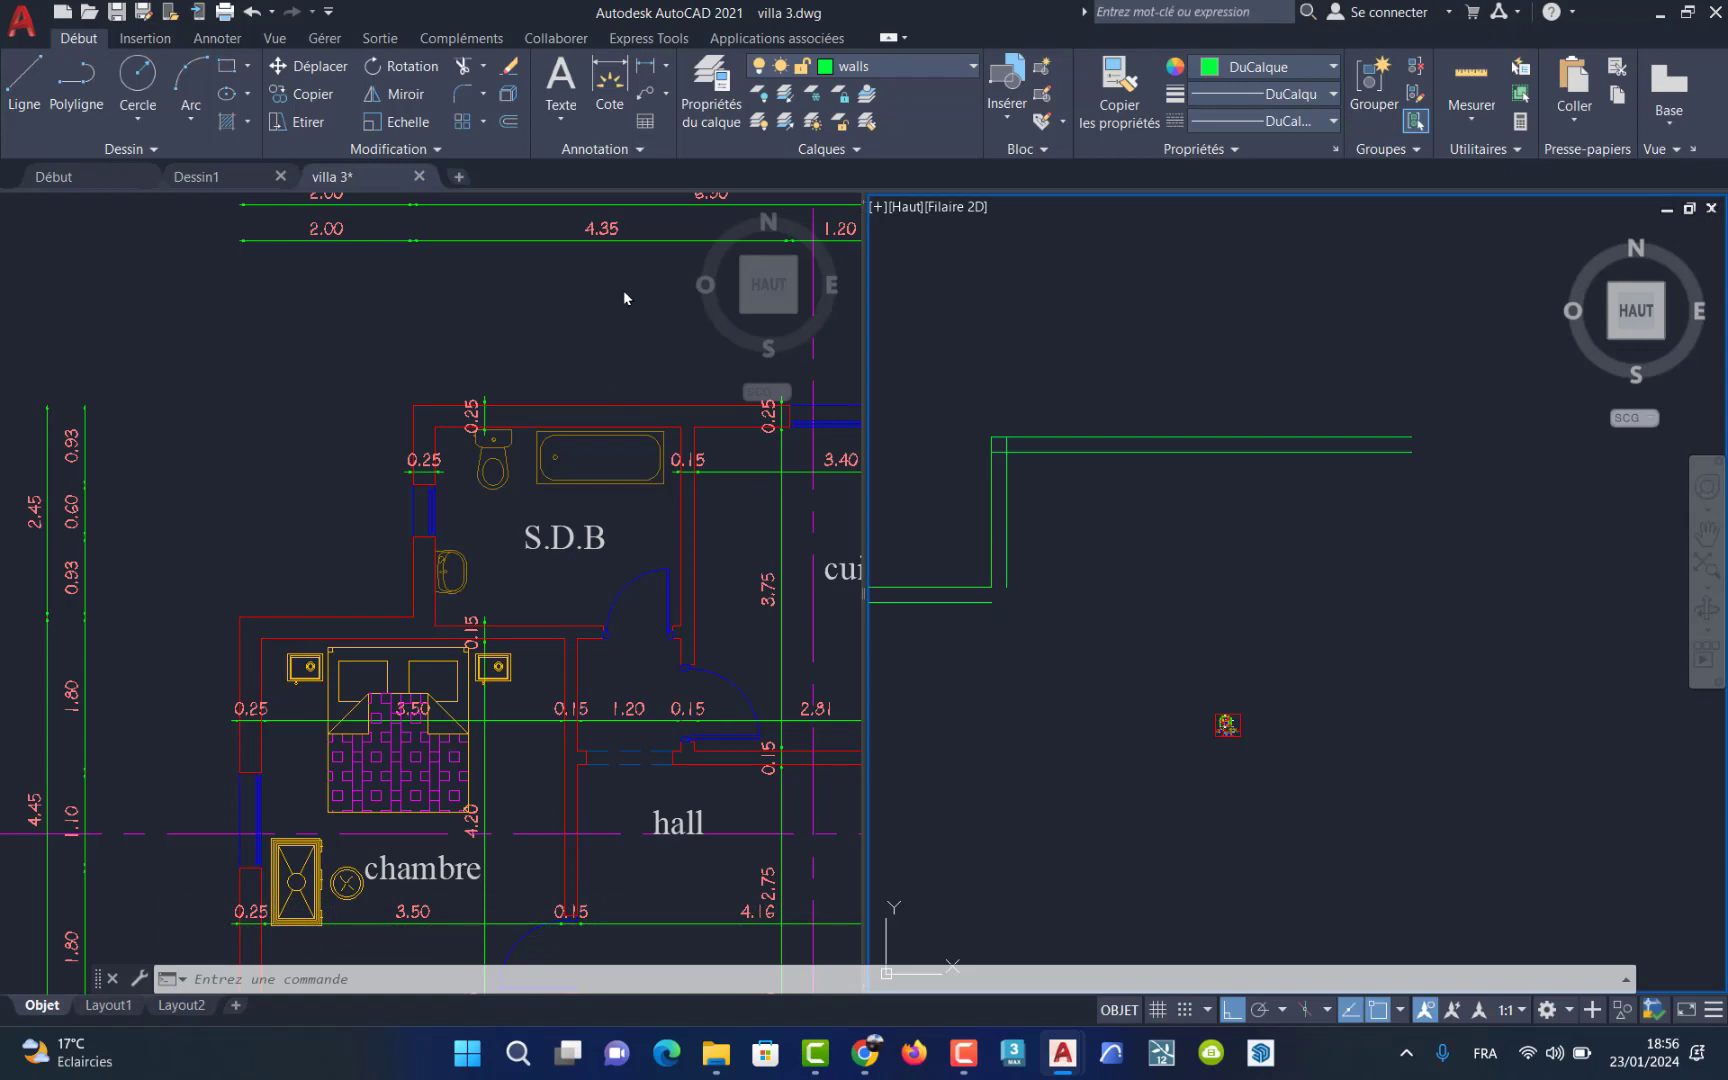
Step: Measure the S.D.B. room's interior width on the reference plan with the Quick measure tool
click(1476, 122)
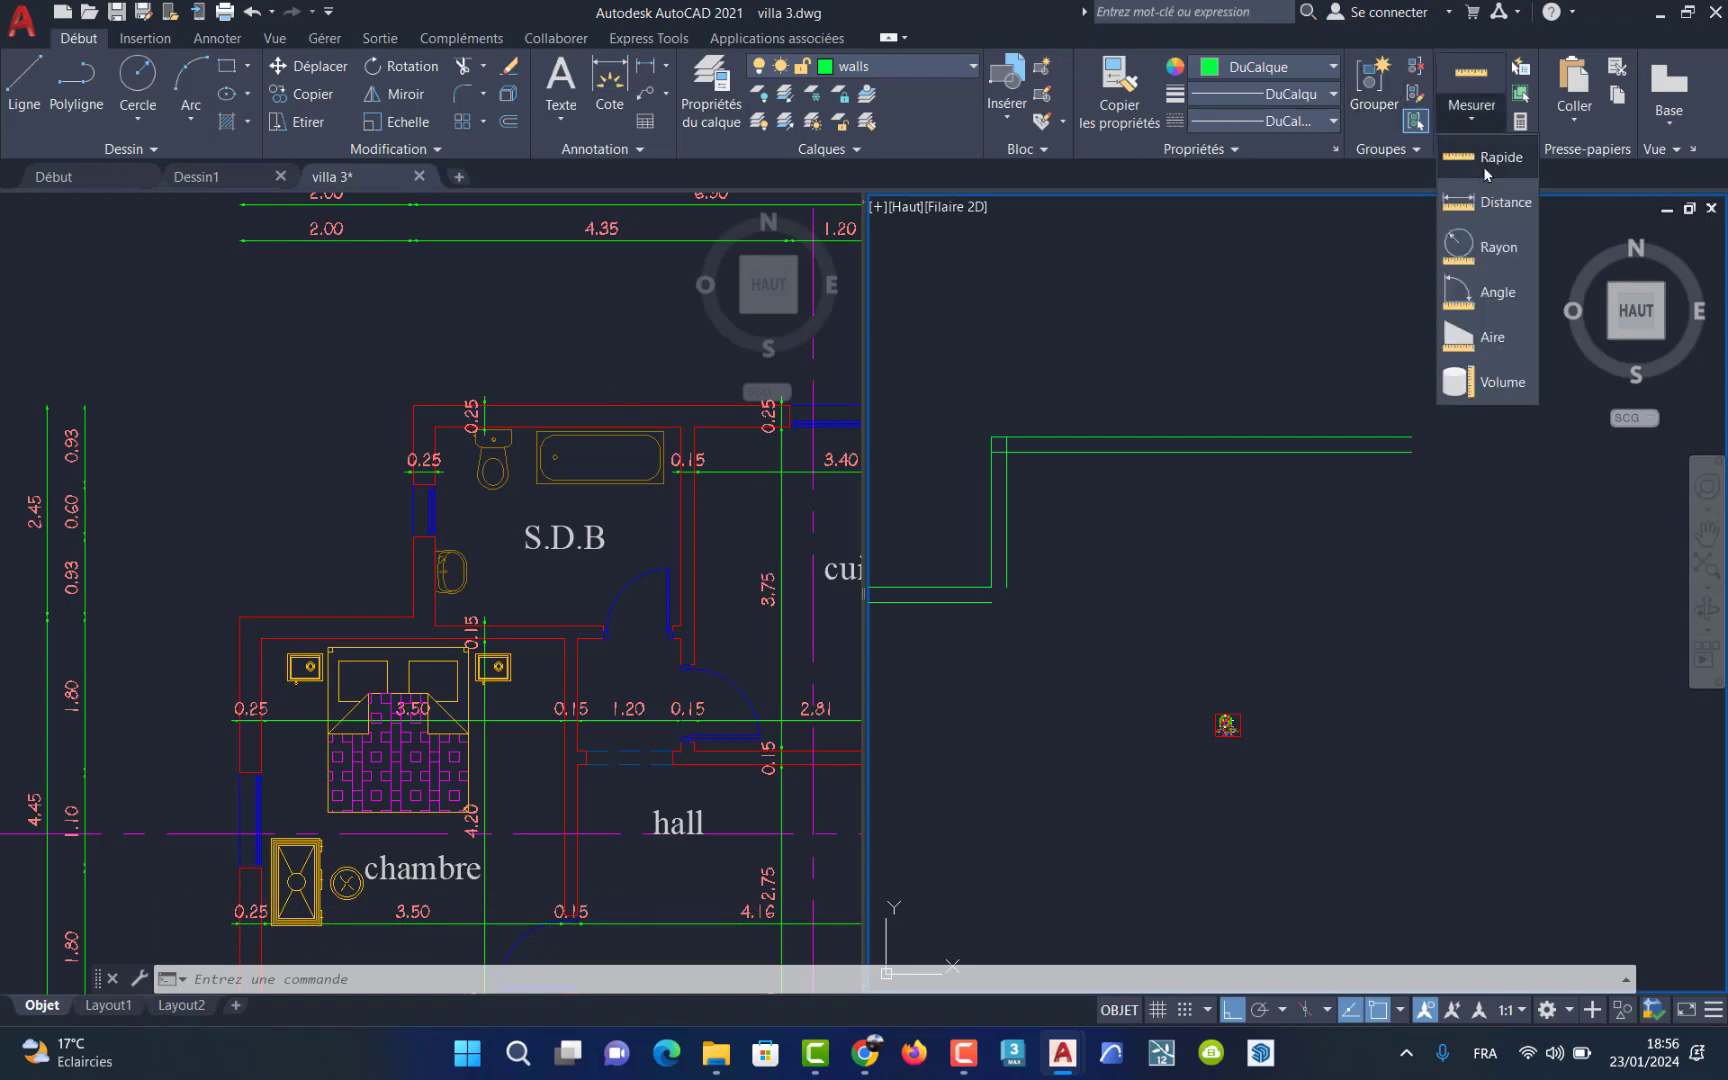
click(1484, 166)
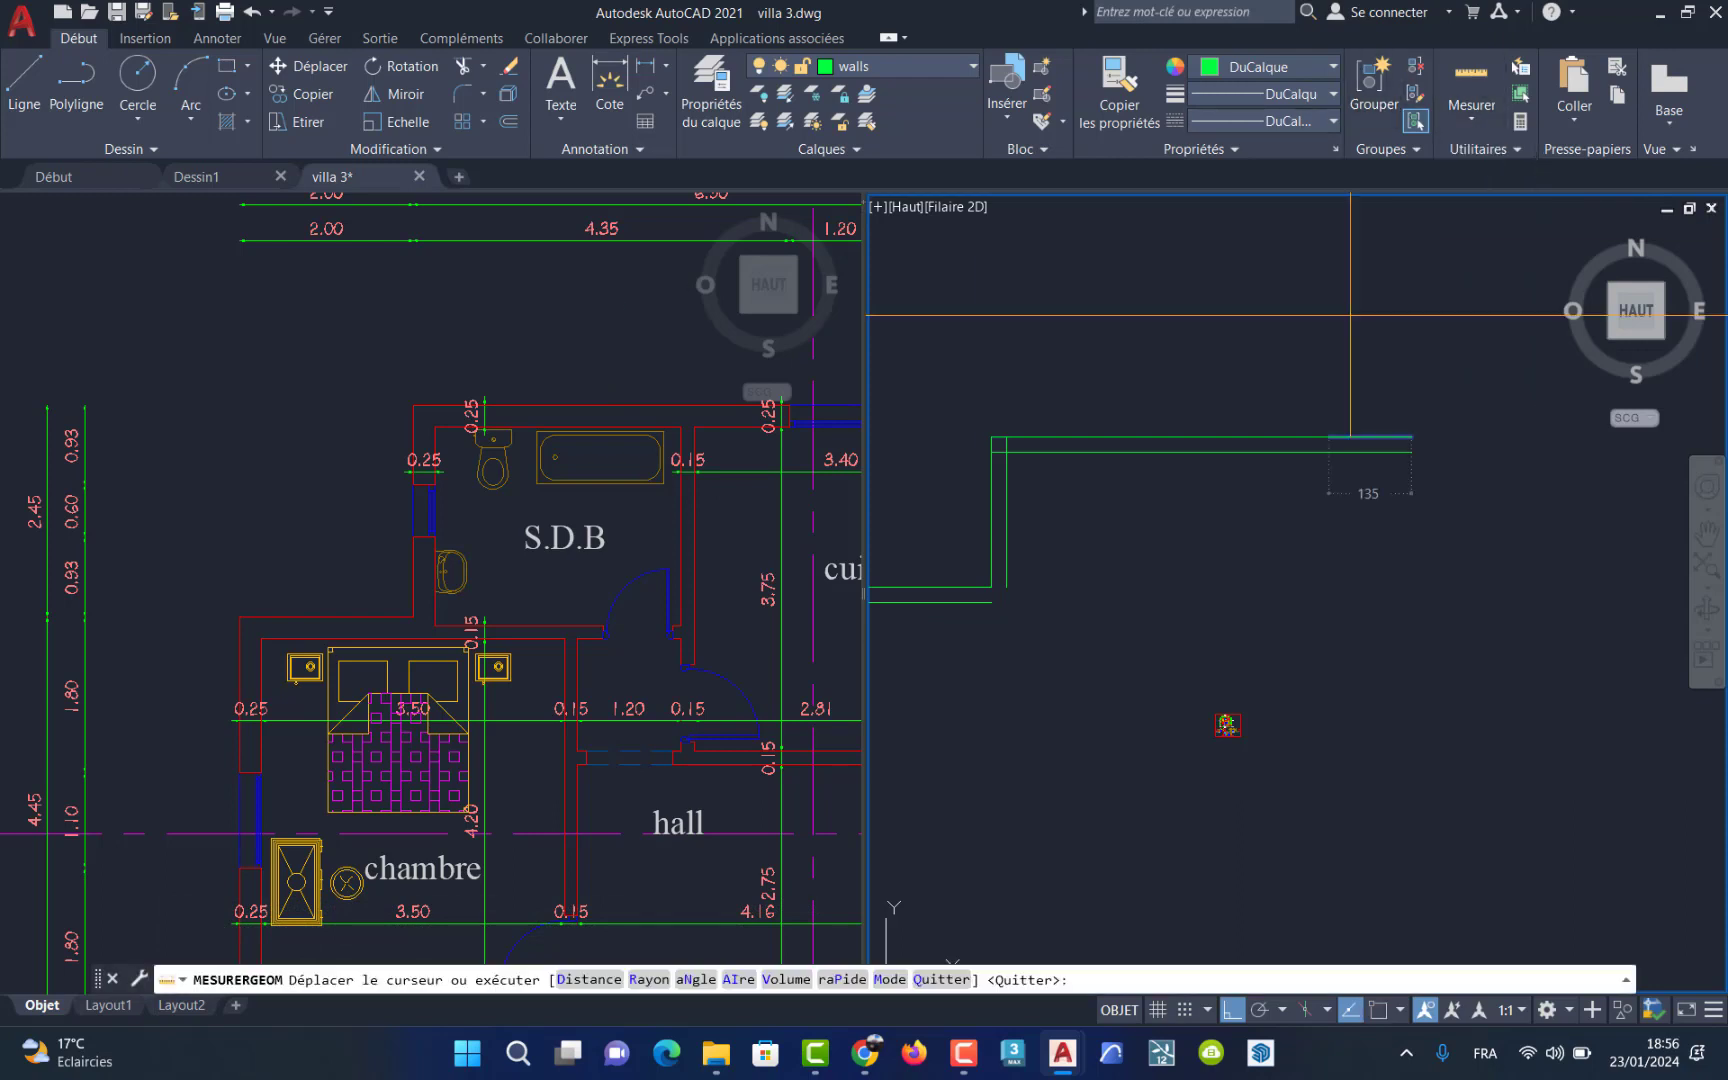
click(491, 520)
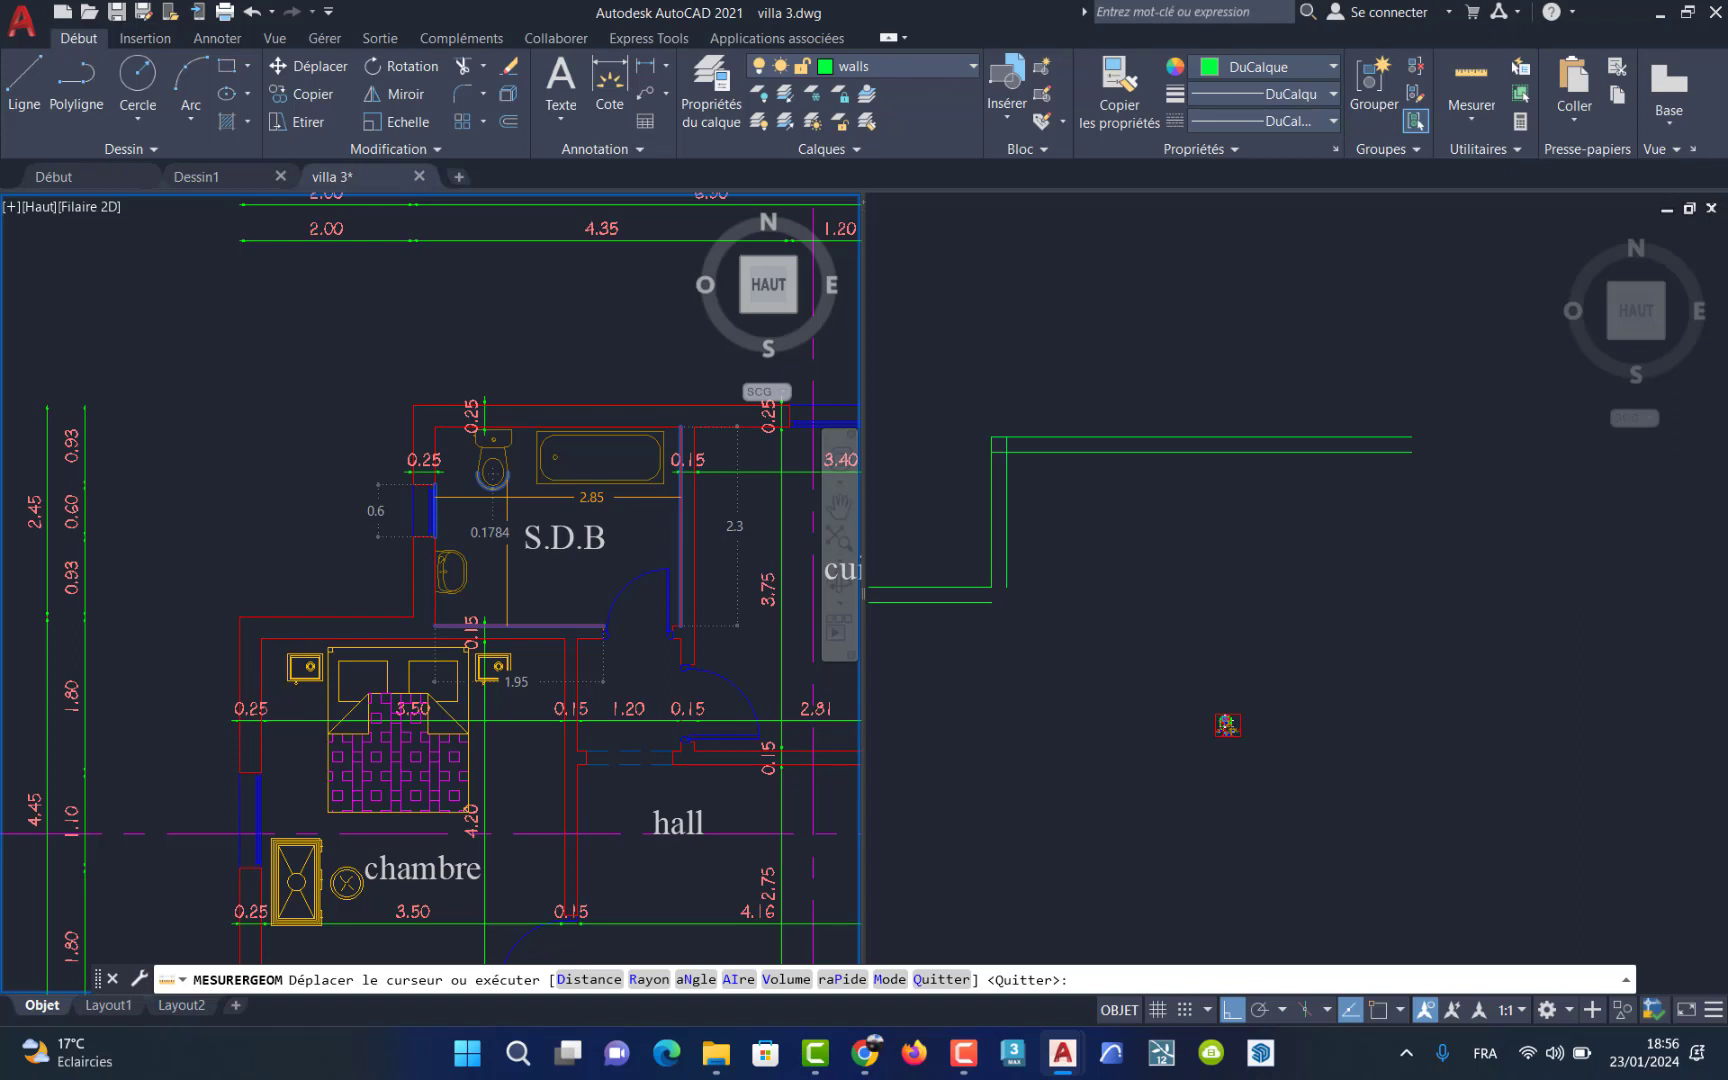
key(Escape)
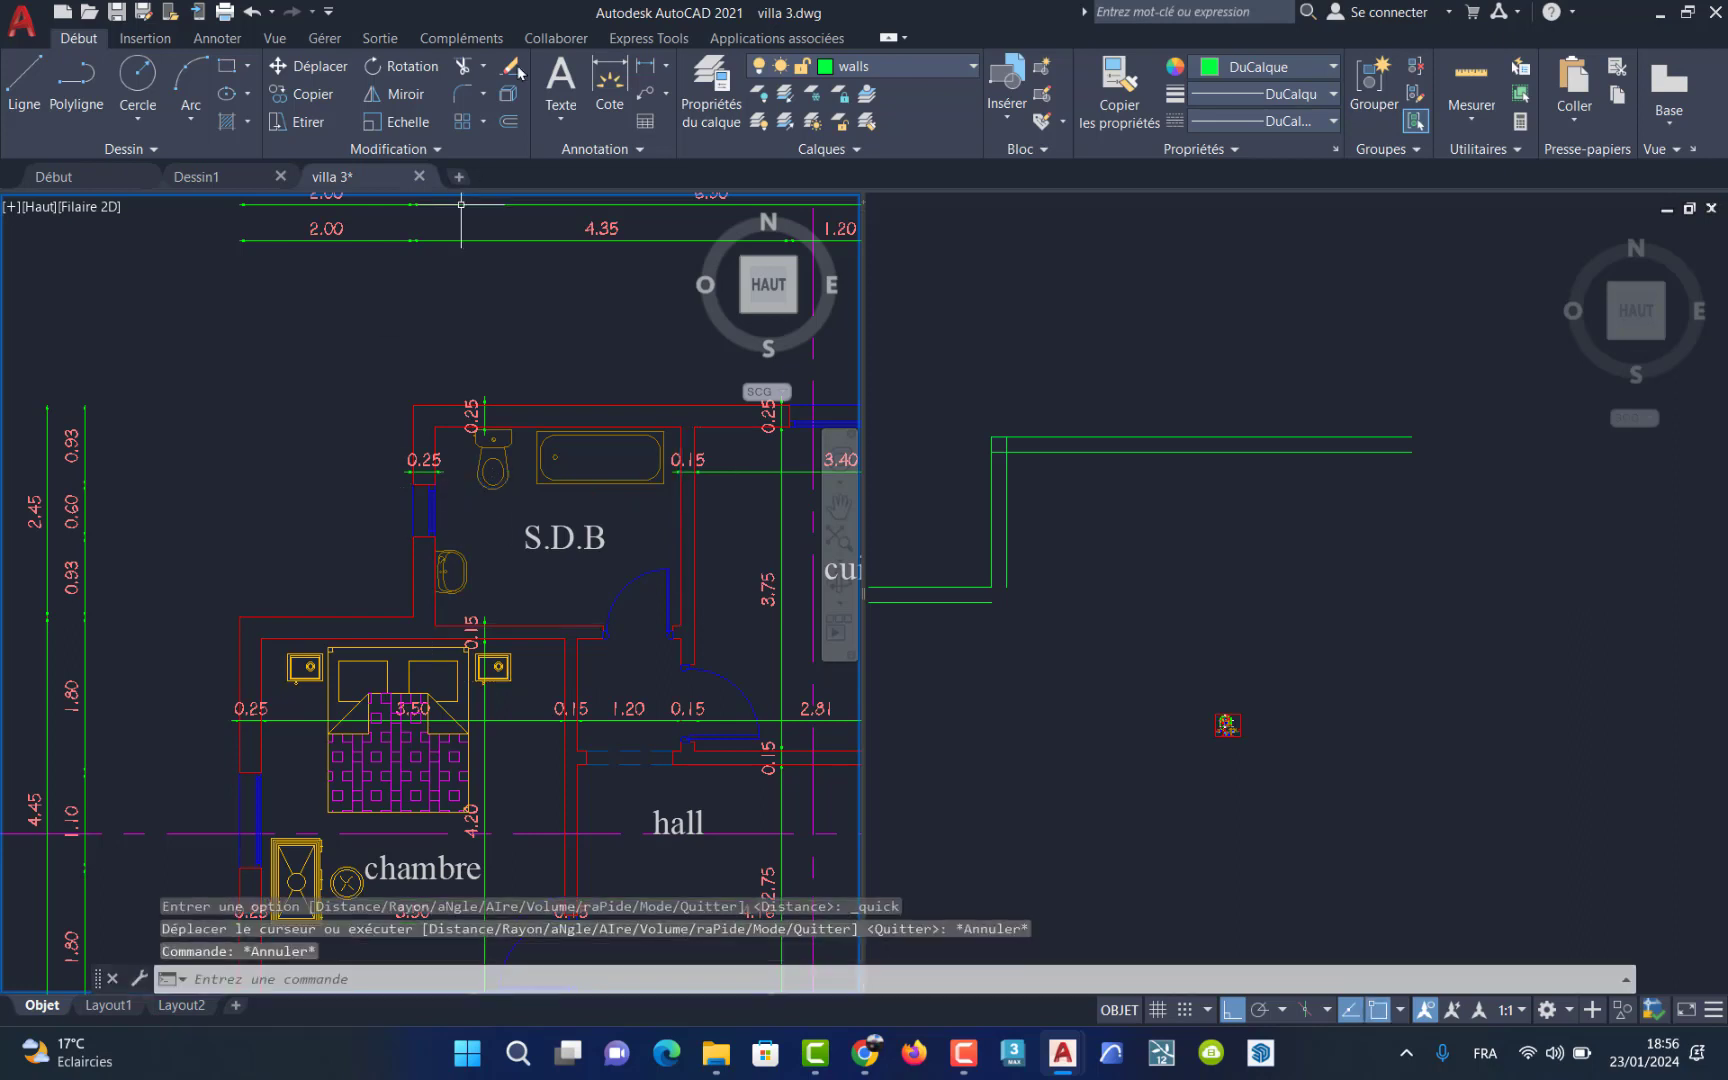
Step: Offset the three inner side wall segments 285 to the right for the near face of the S.D.B. partition wall
click(508, 121)
click(1157, 347)
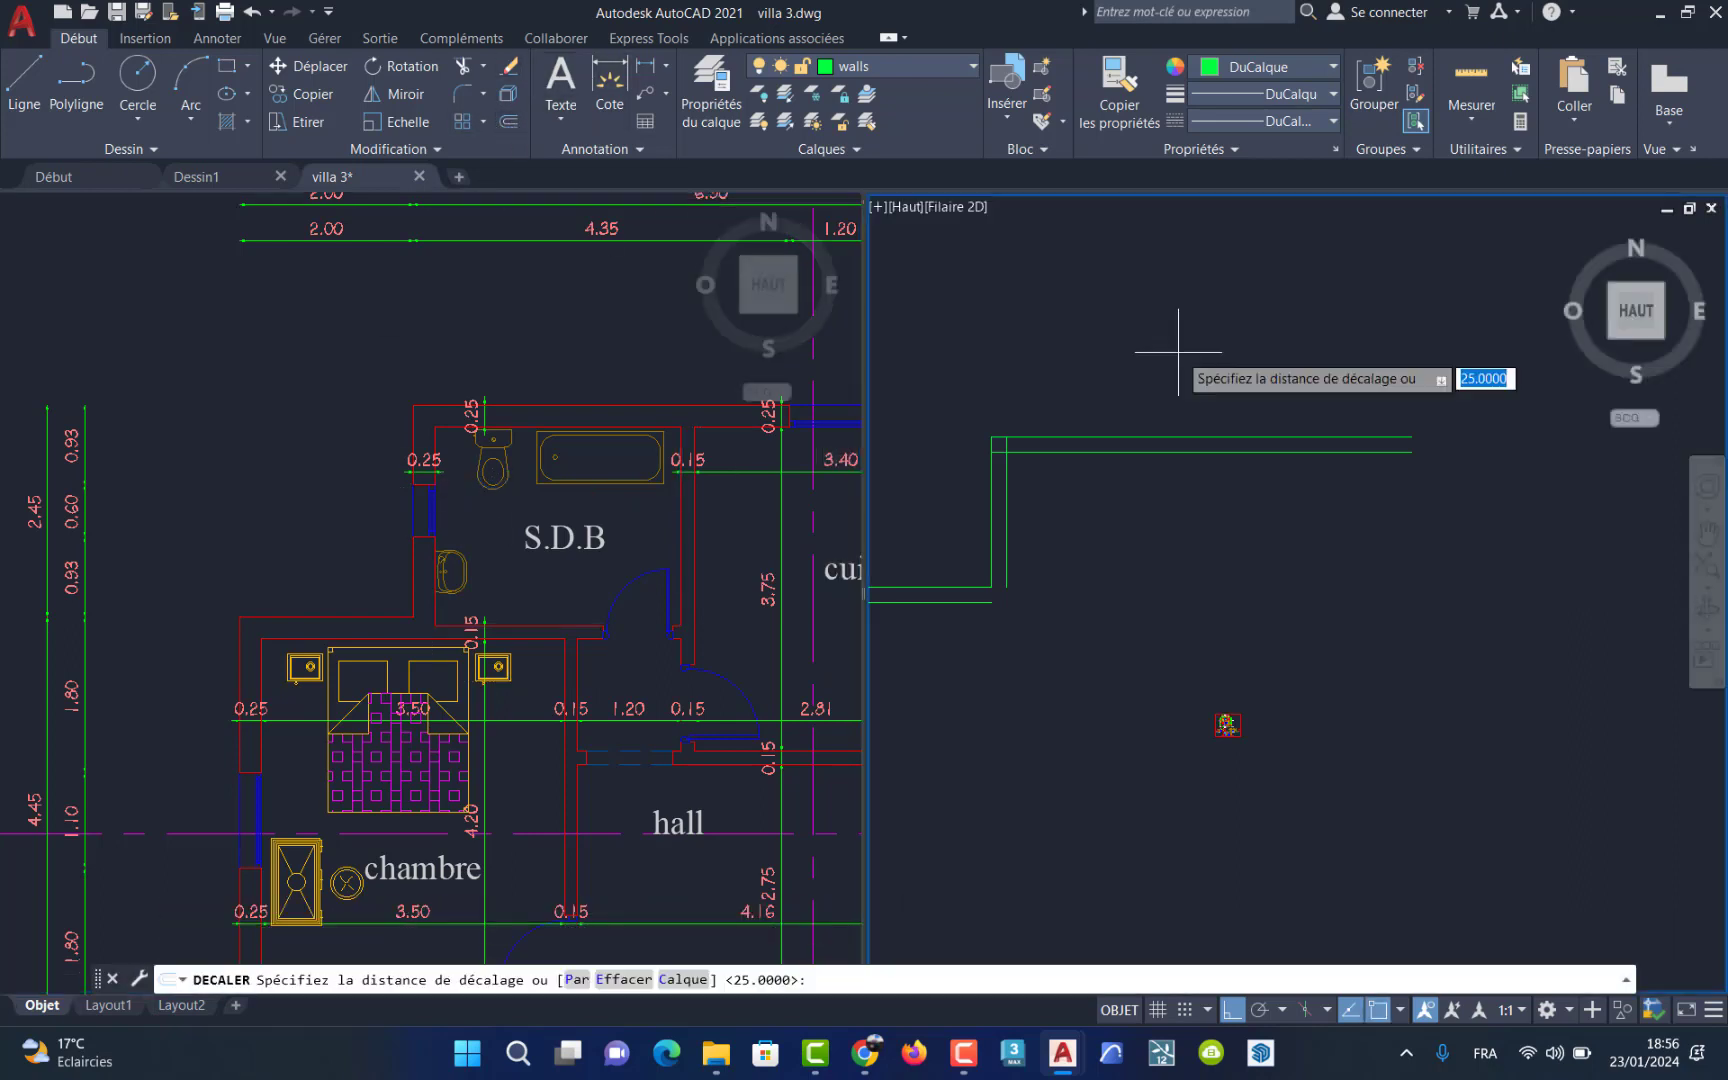
text(285)
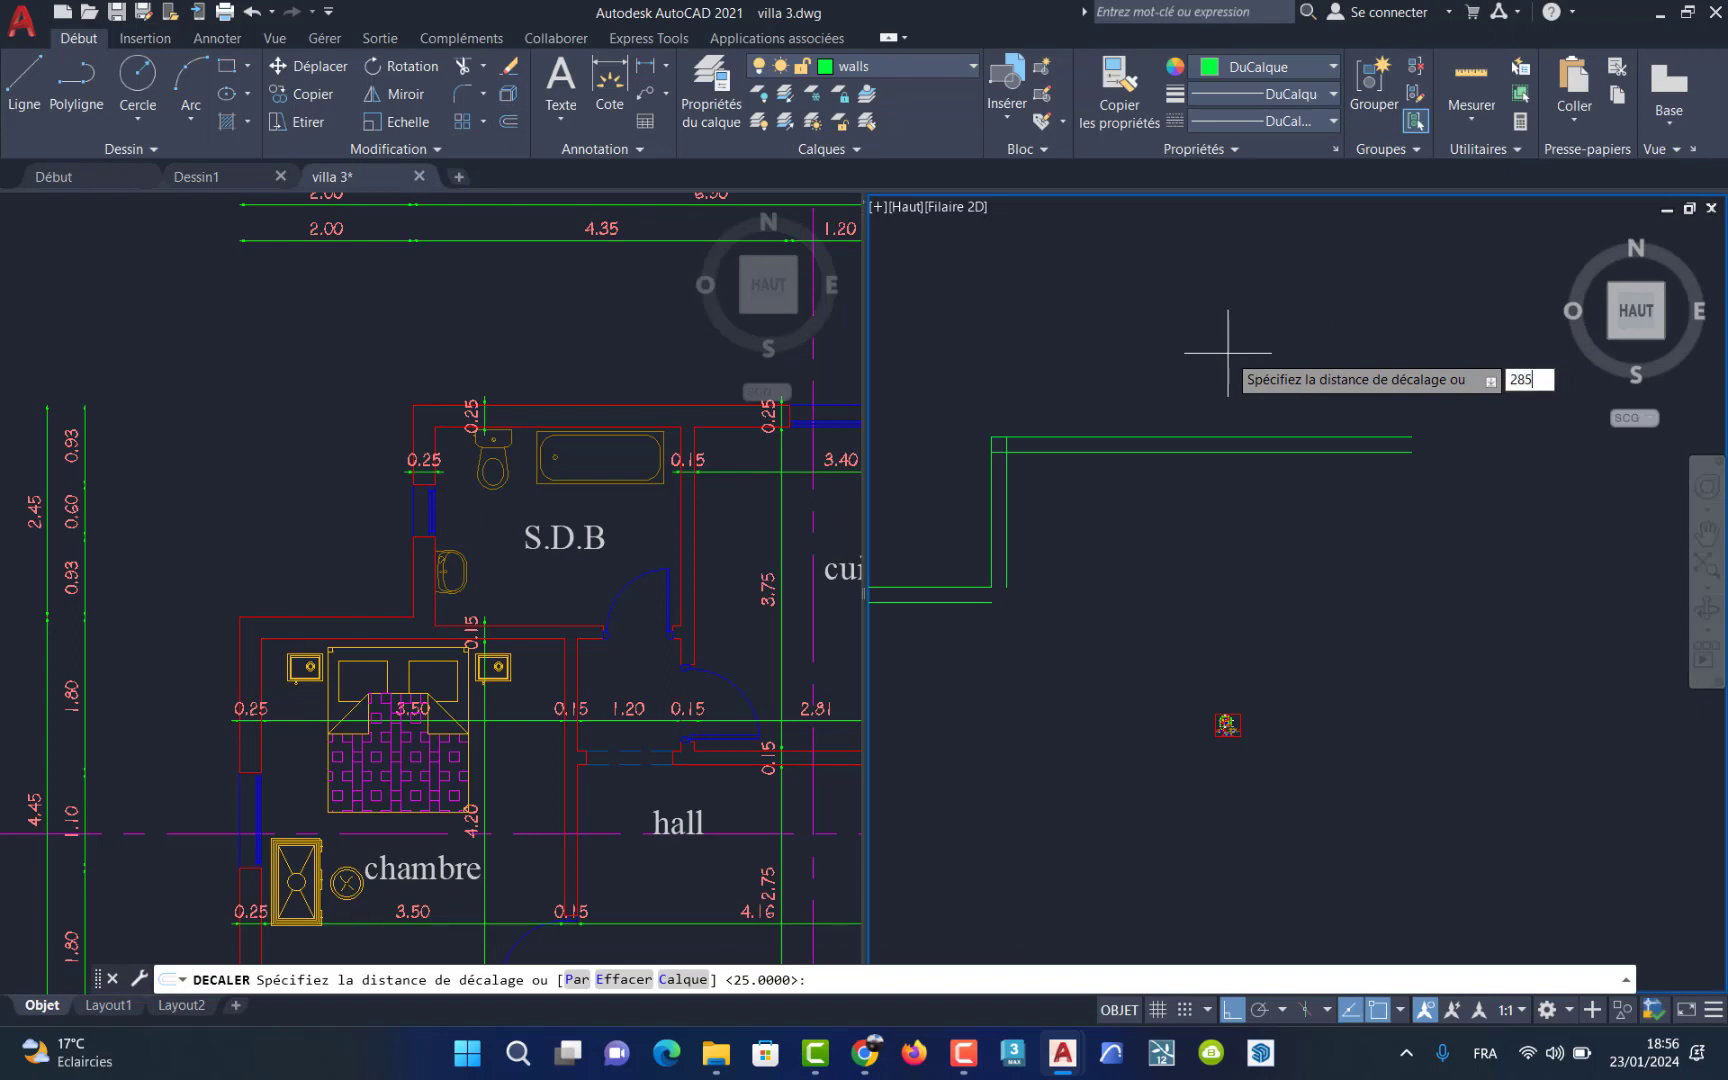
key(Return)
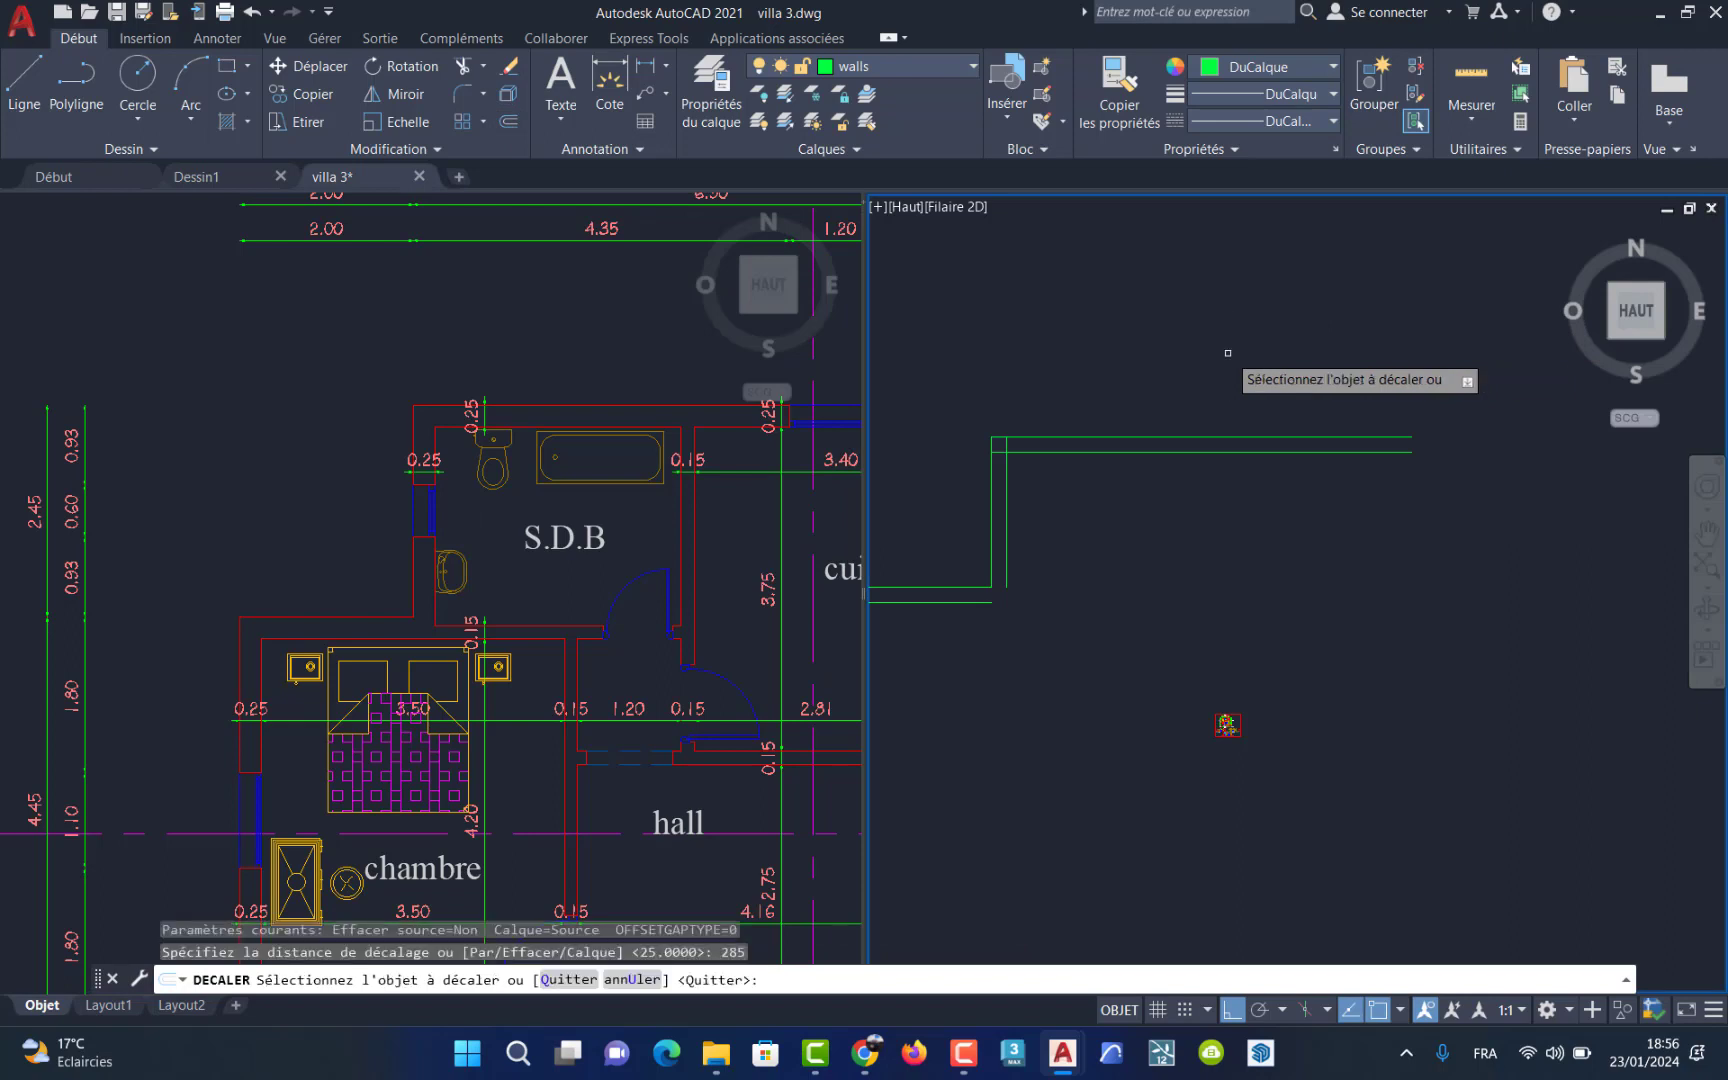
click(1007, 478)
click(1041, 455)
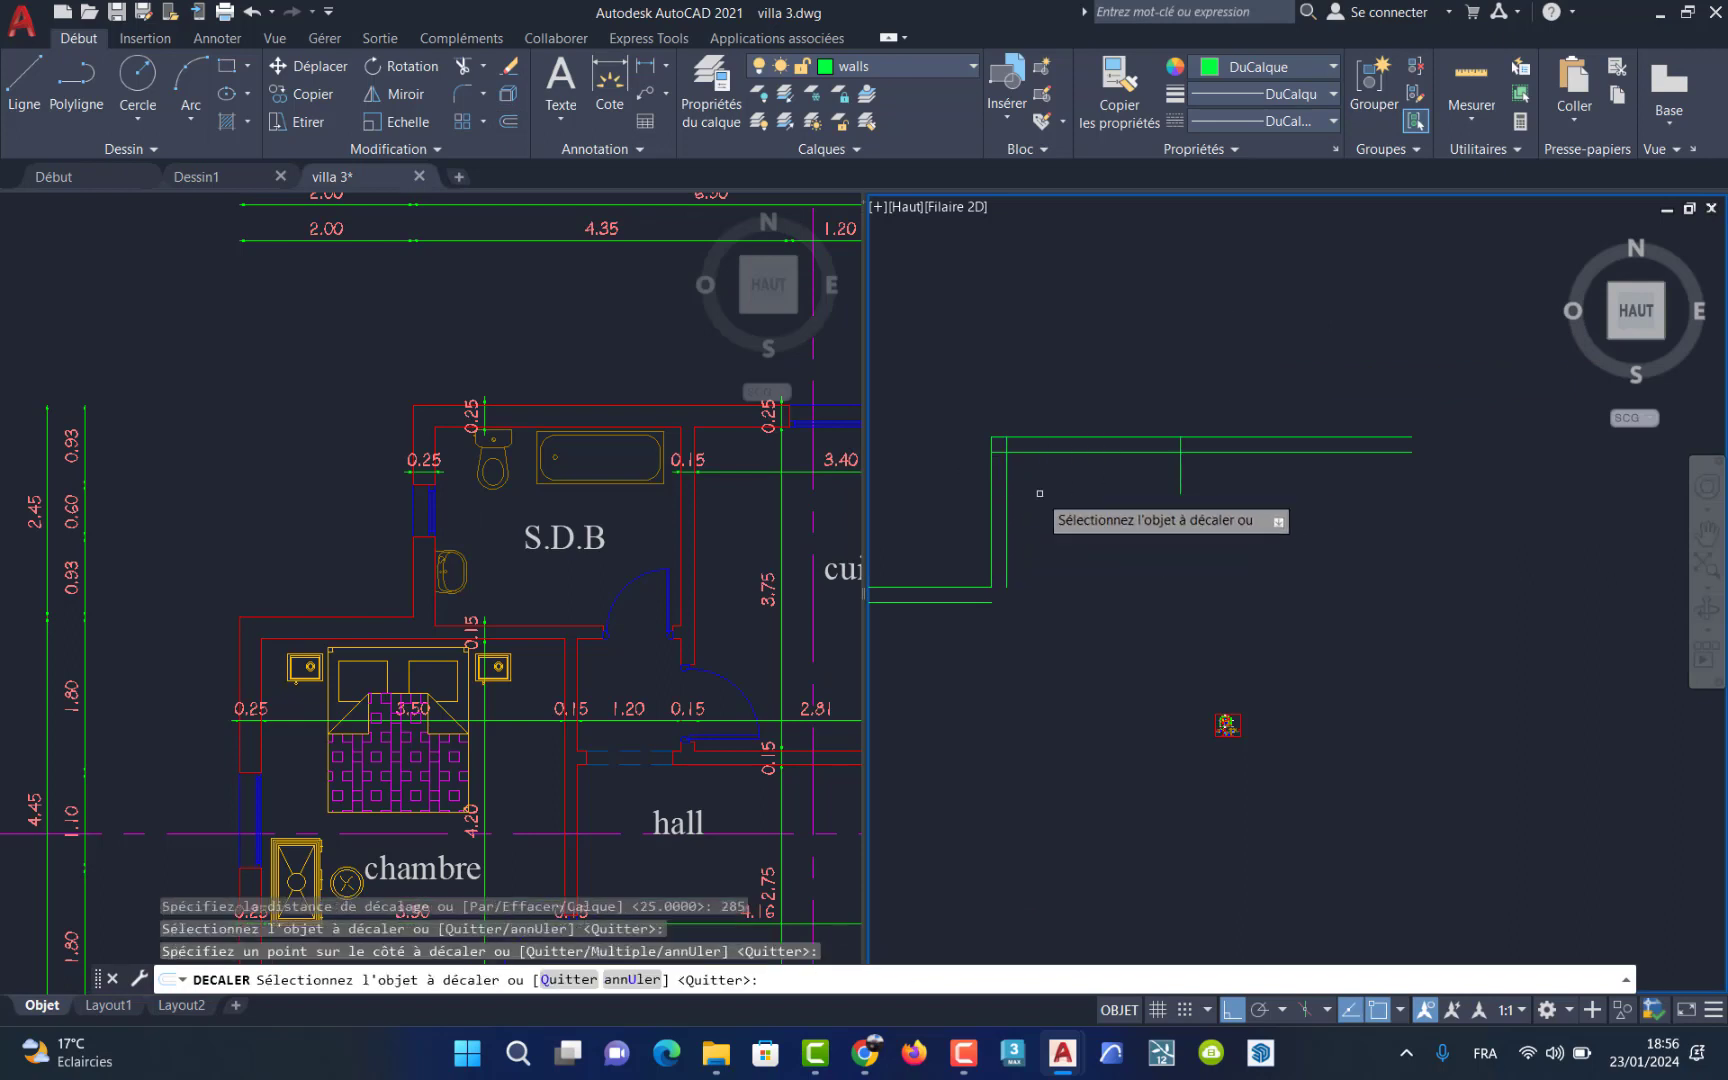
click(1008, 511)
click(1060, 530)
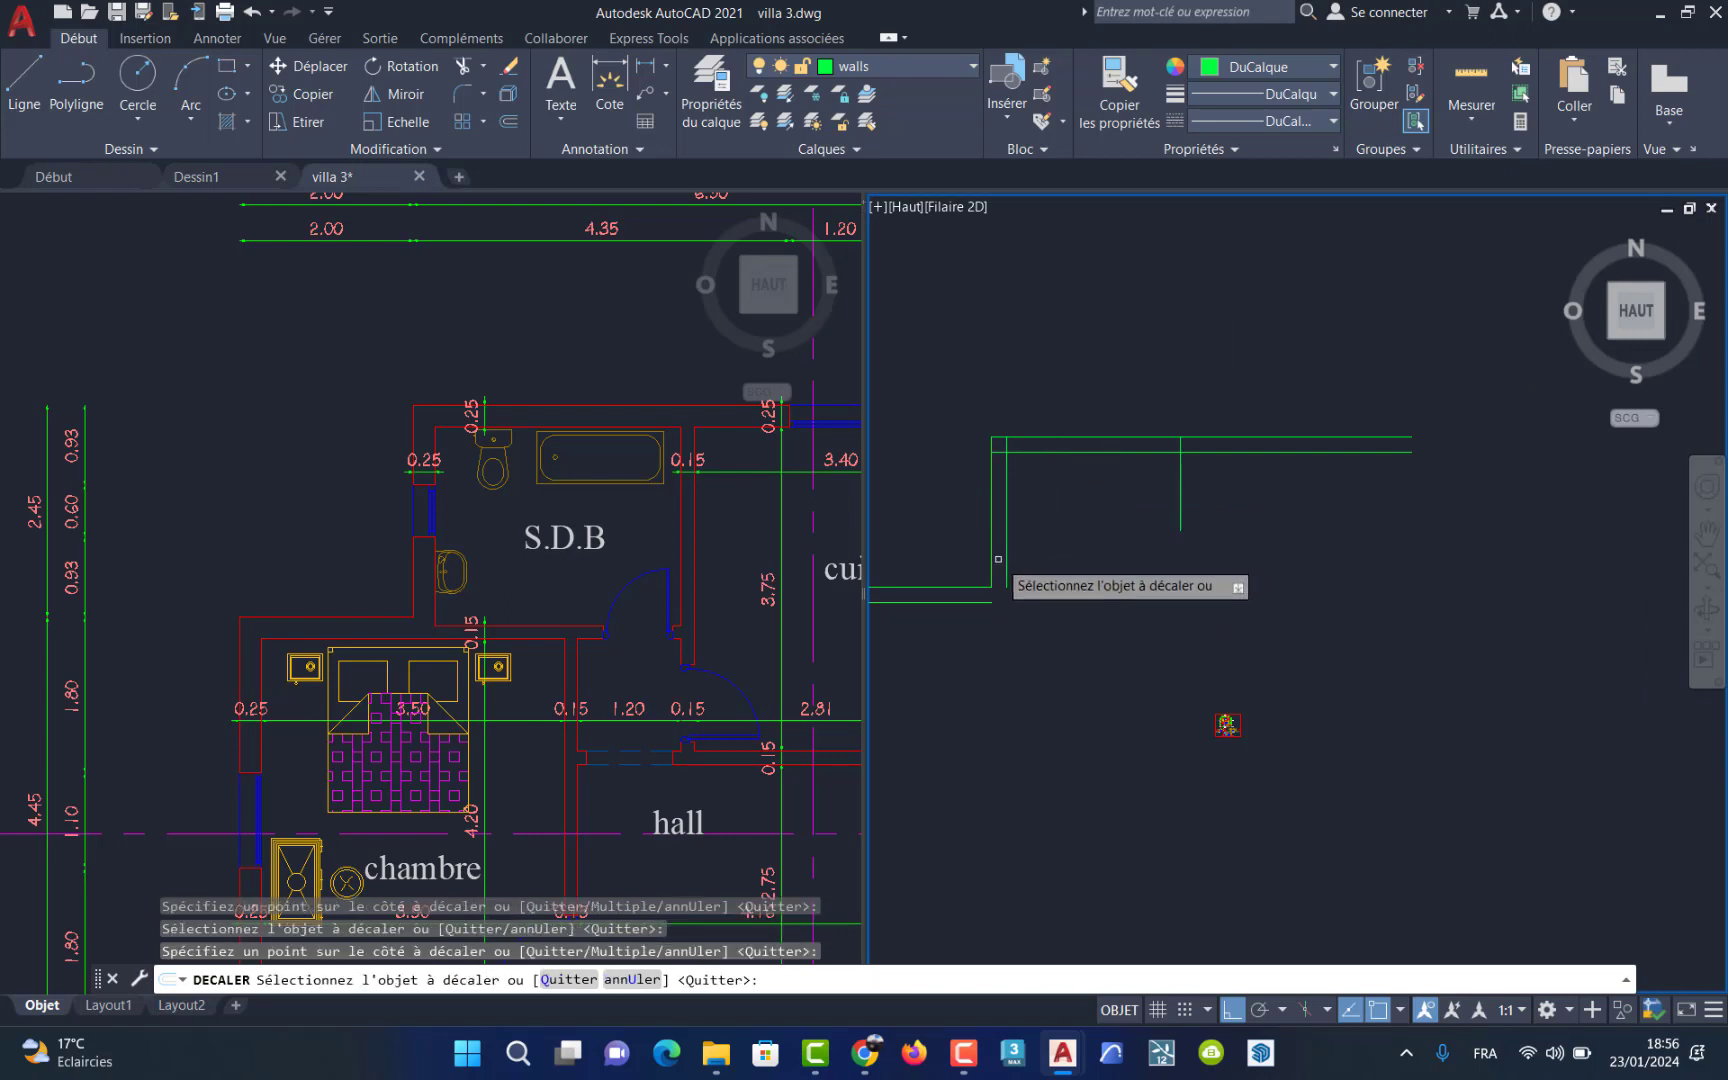
click(1007, 560)
click(1093, 530)
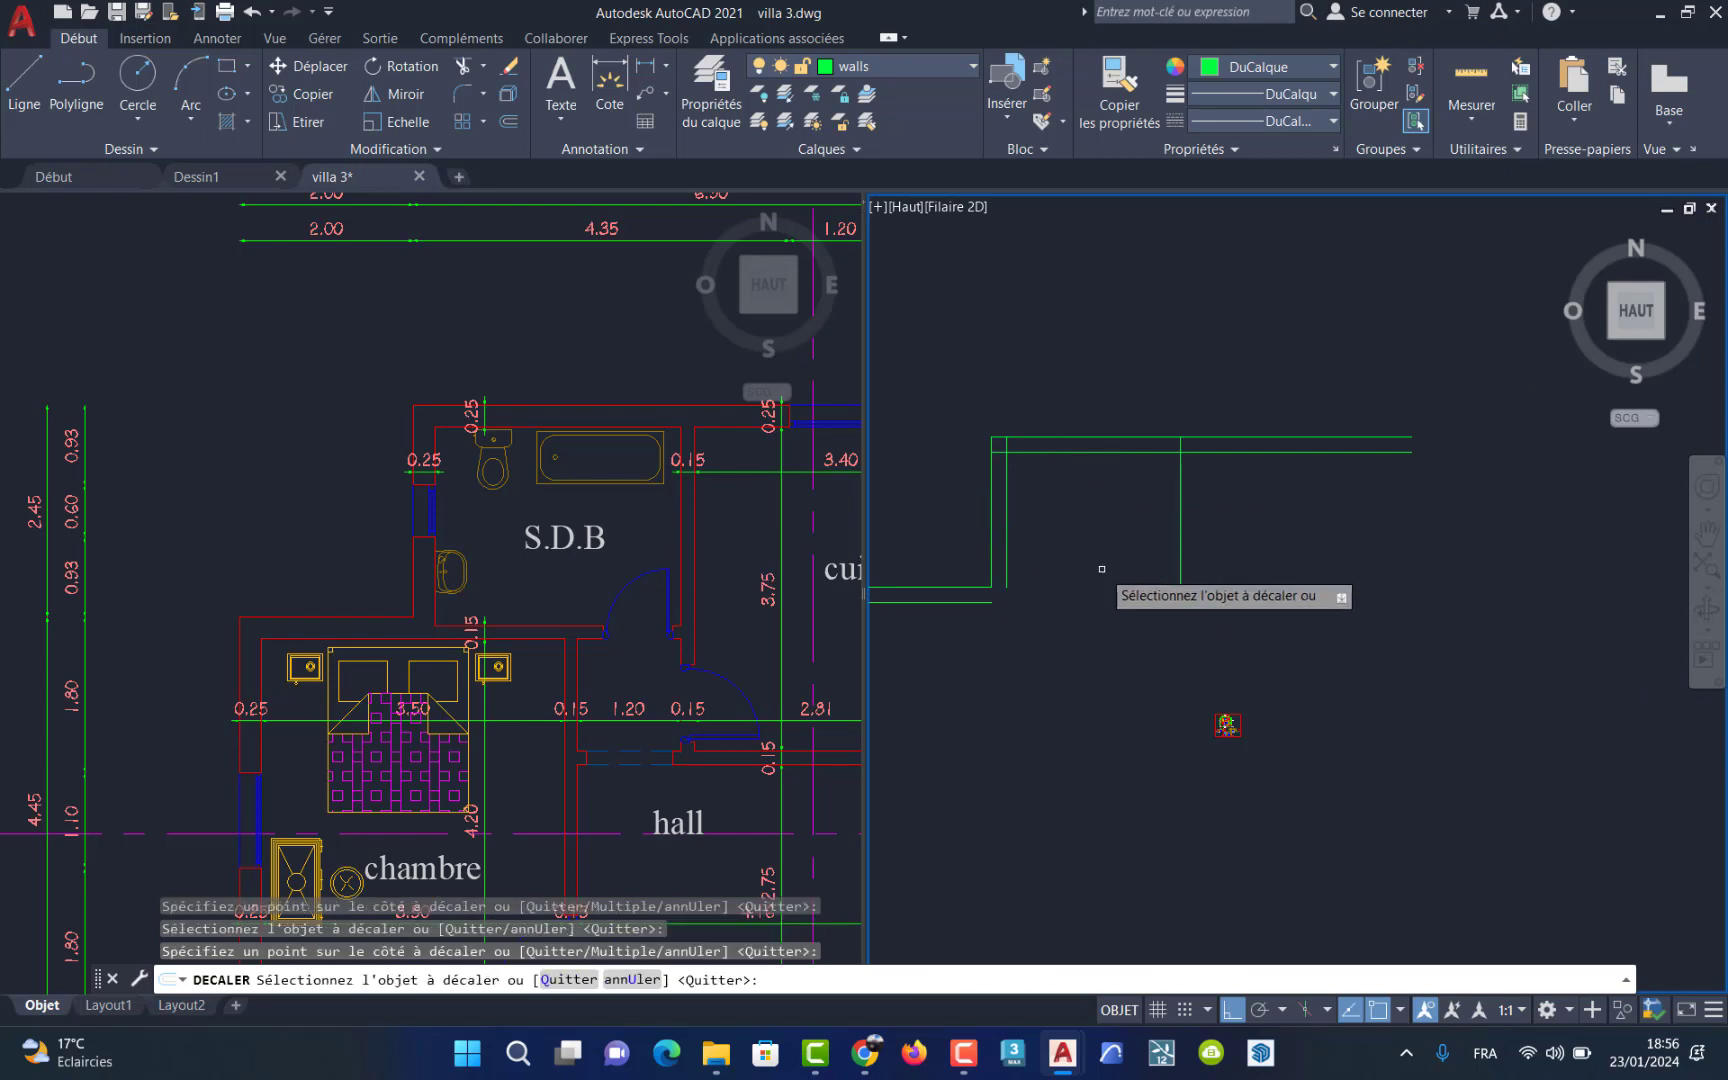
key(Return)
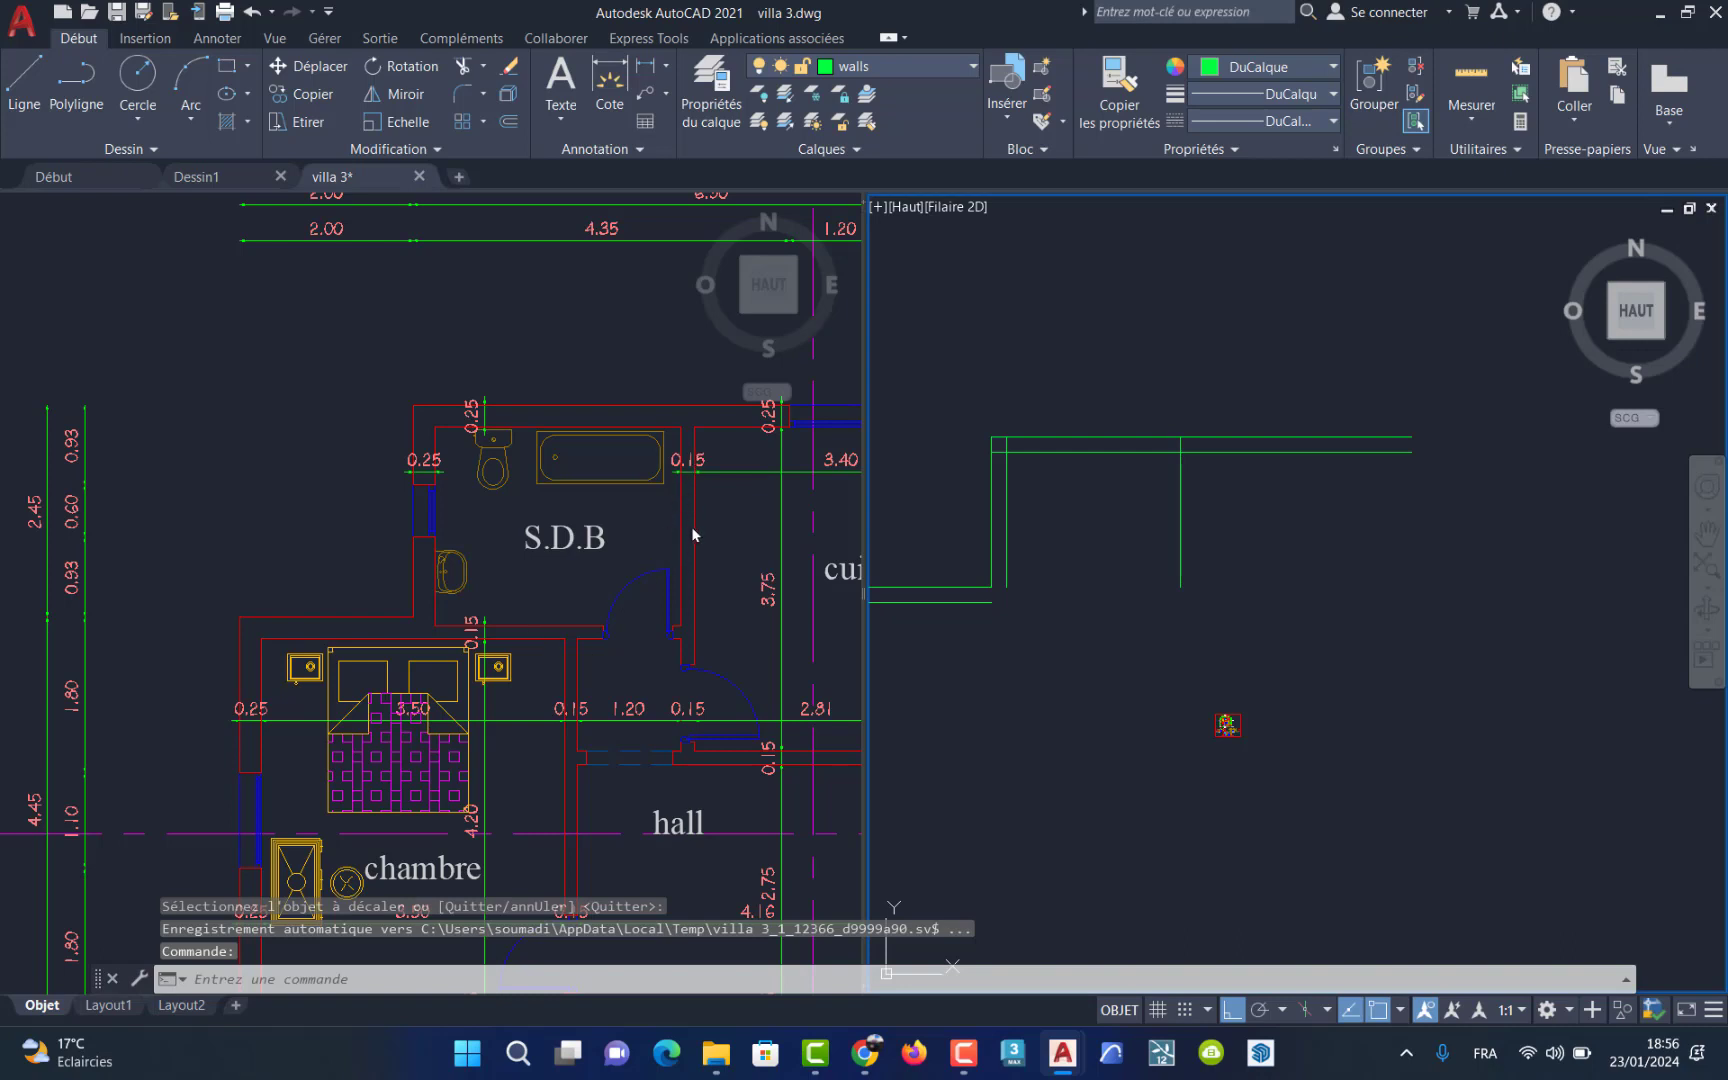
Step: Offset the three segments of the S.D.B. partition wall's near face 15 to the right and end the offset command
click(508, 121)
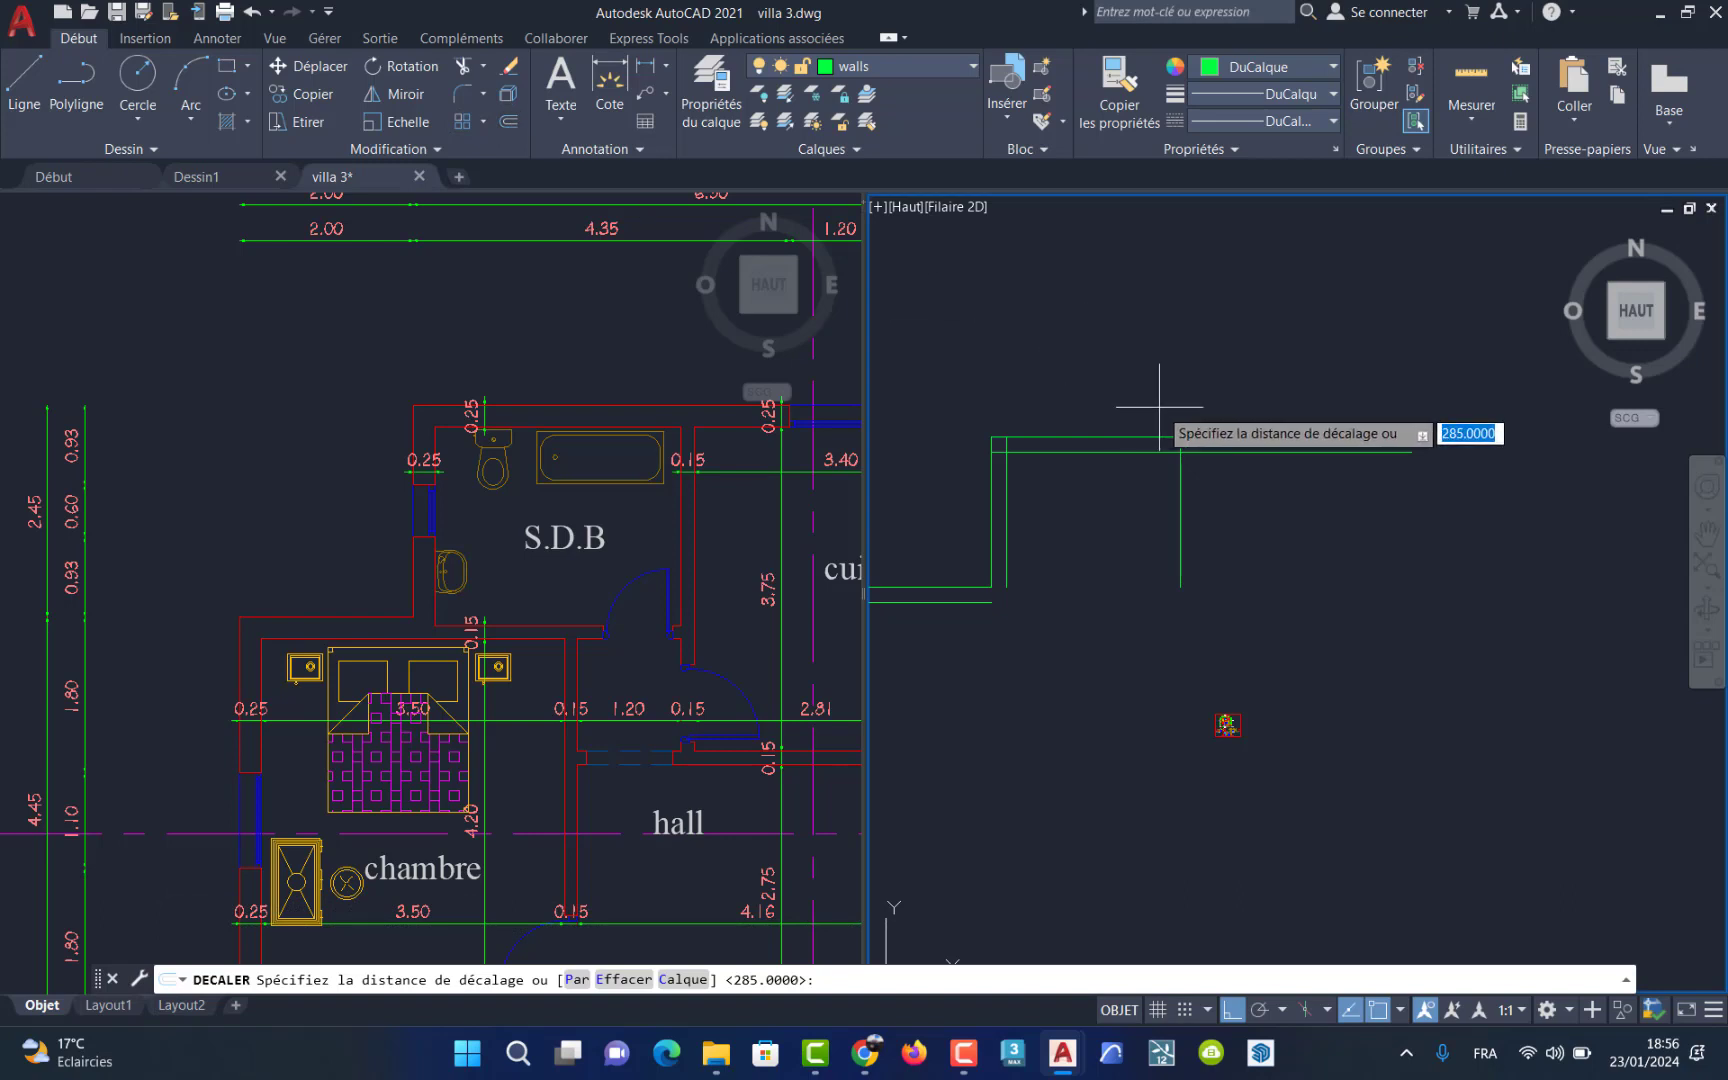
text(15)
key(Return)
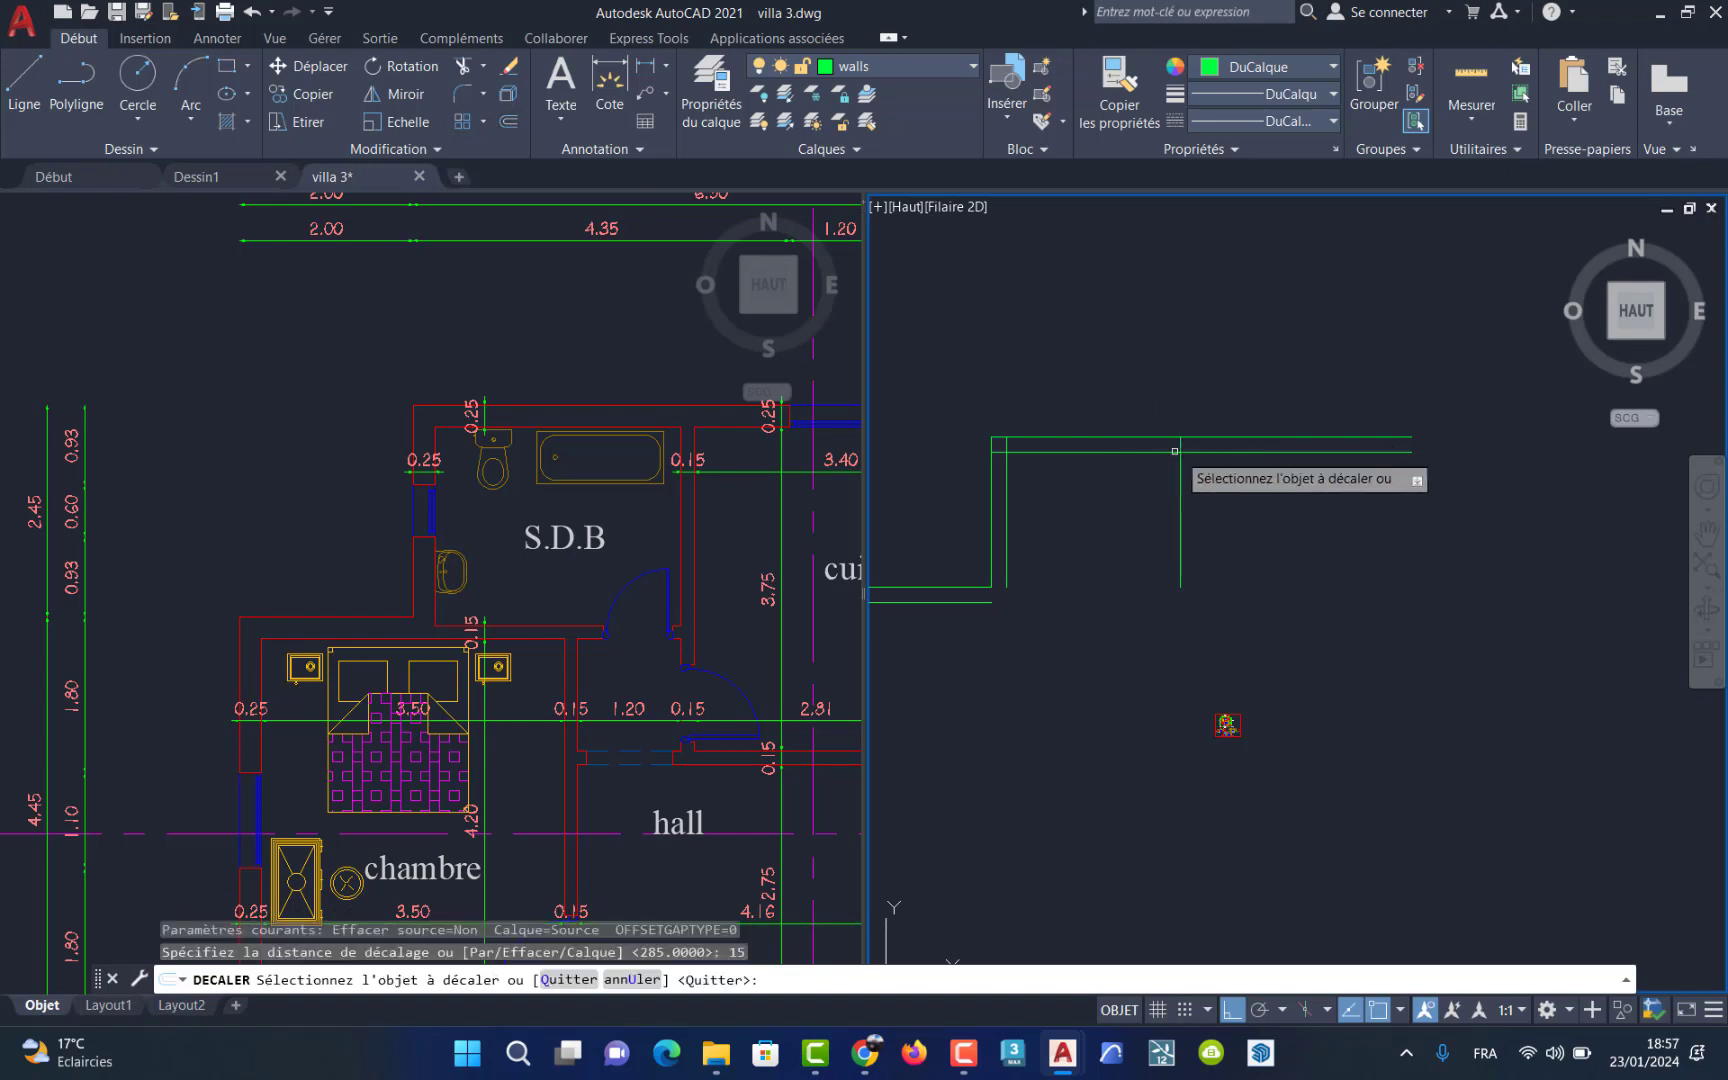
click(1182, 496)
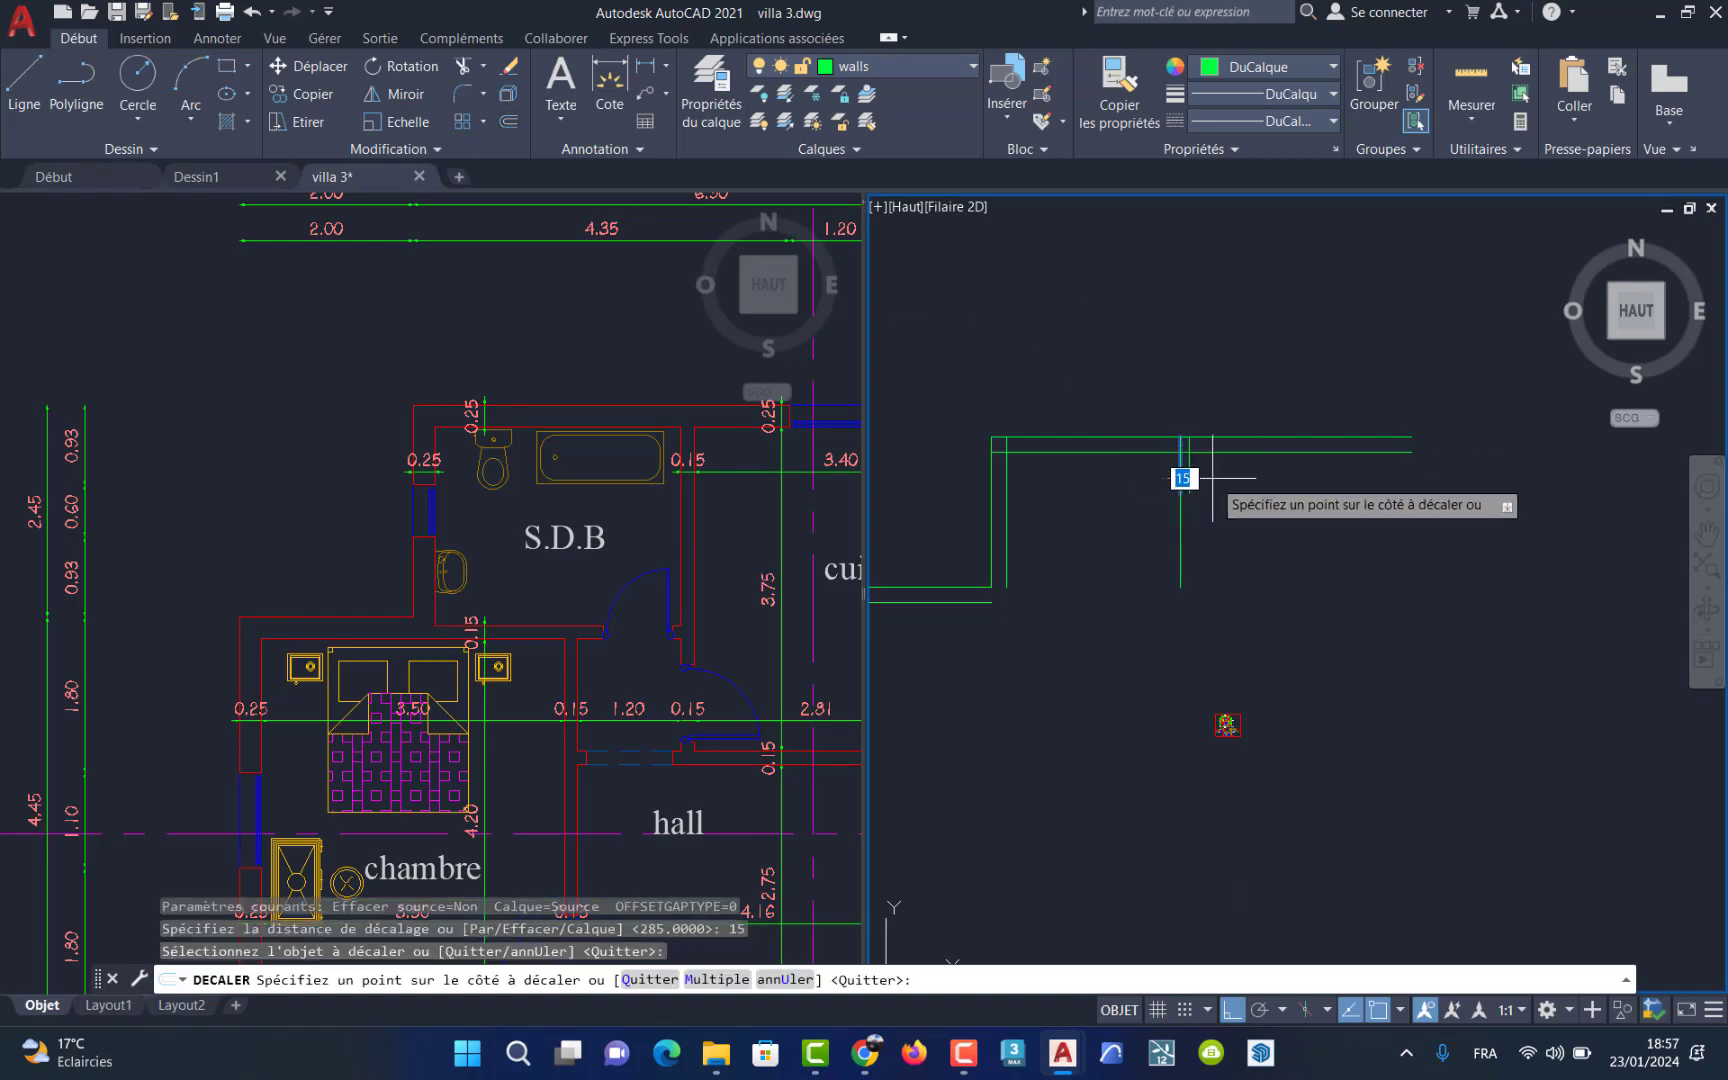
click(1184, 502)
click(1178, 506)
click(1188, 540)
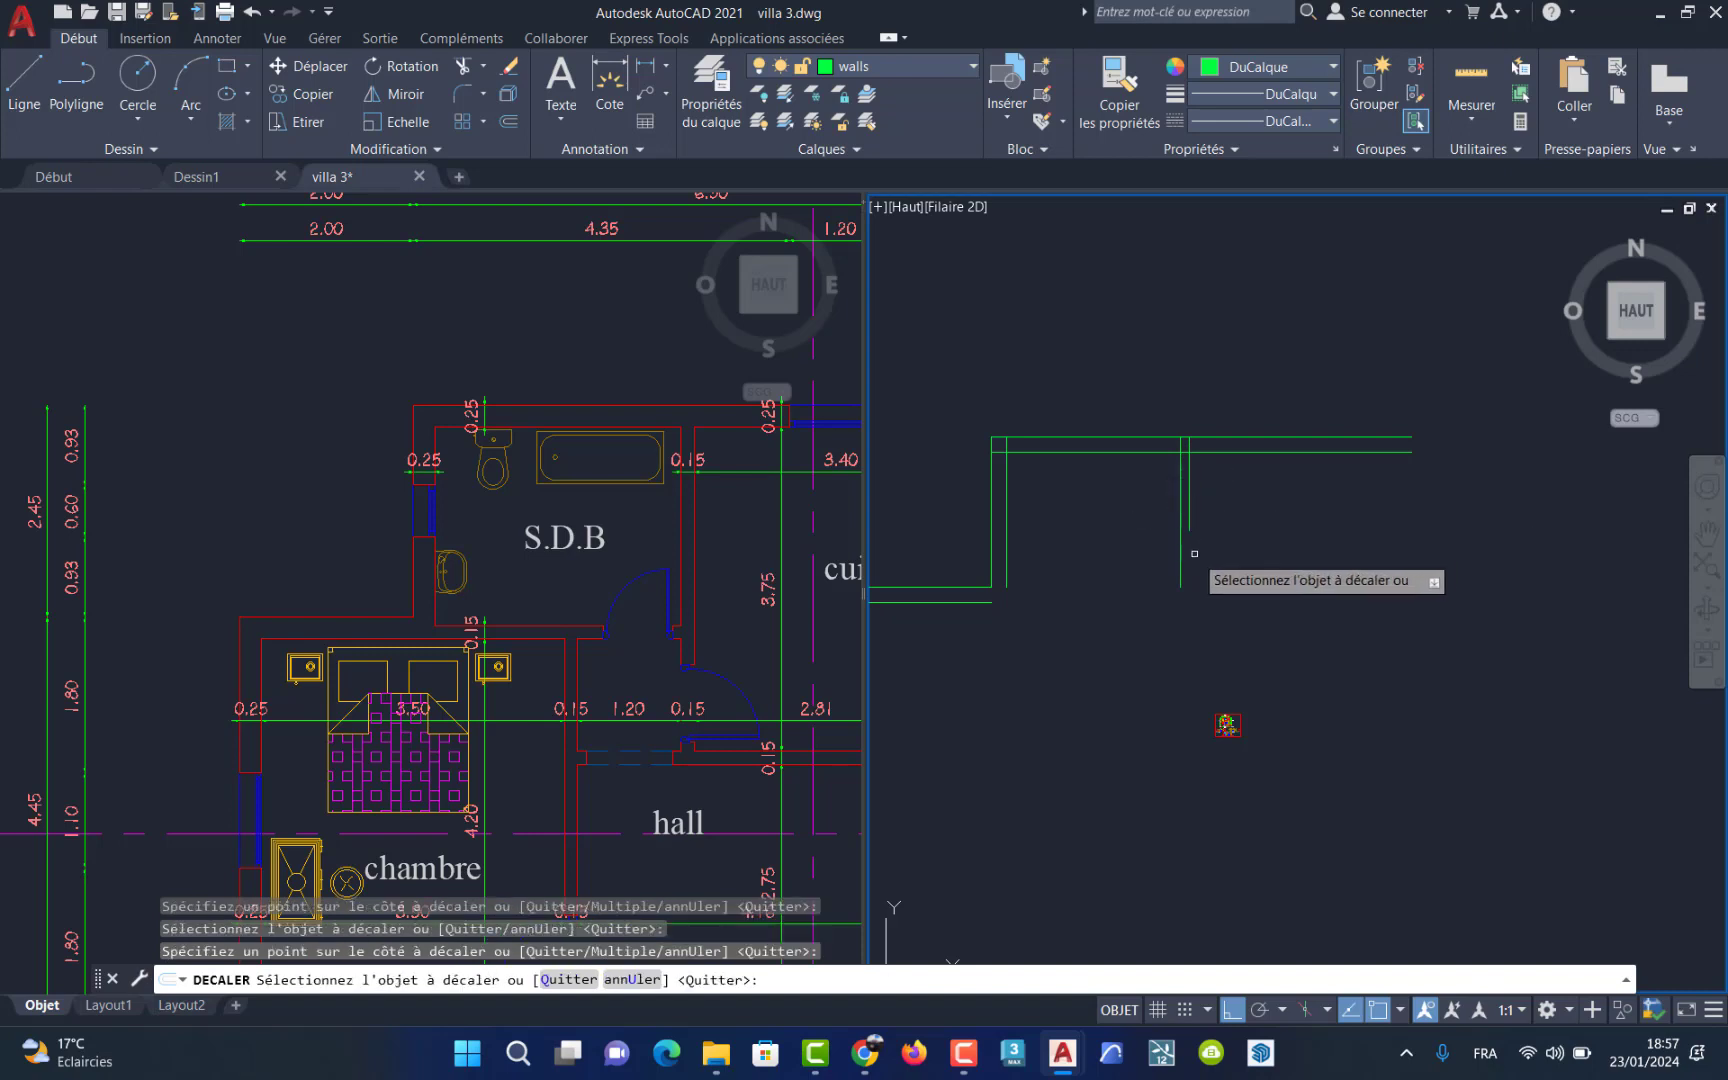
click(1182, 566)
click(1184, 600)
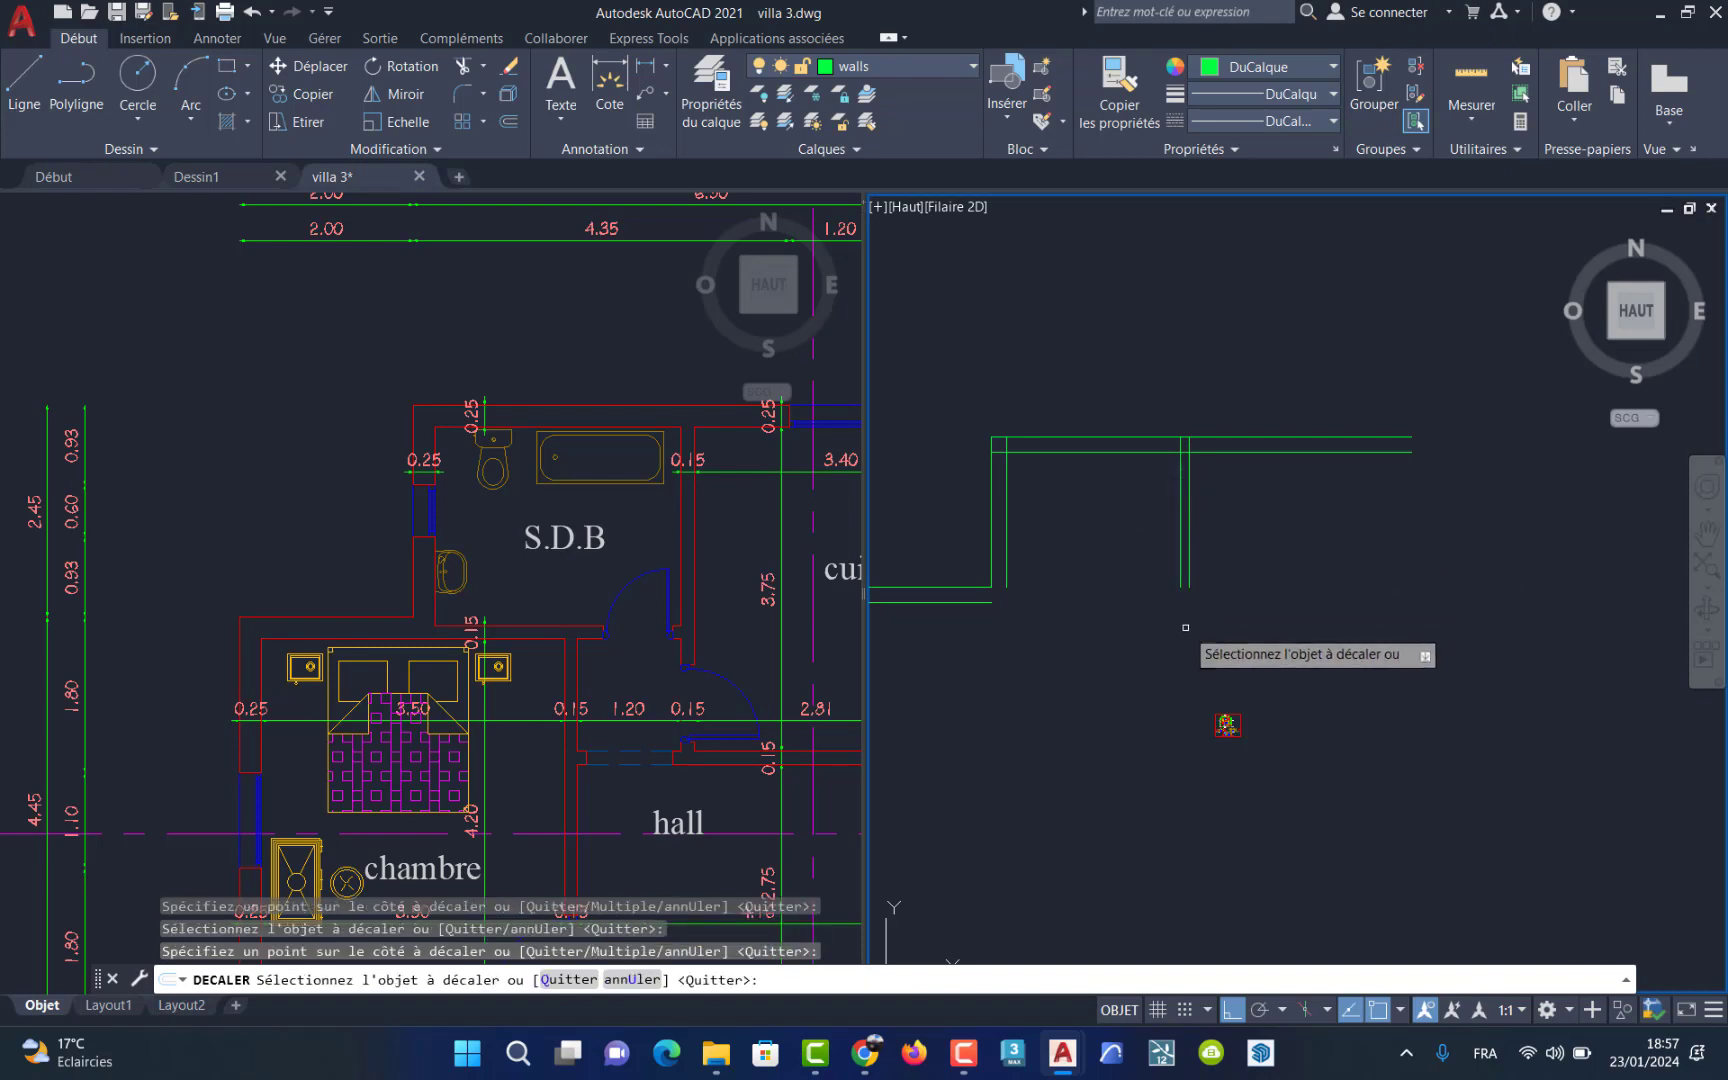
key(Escape)
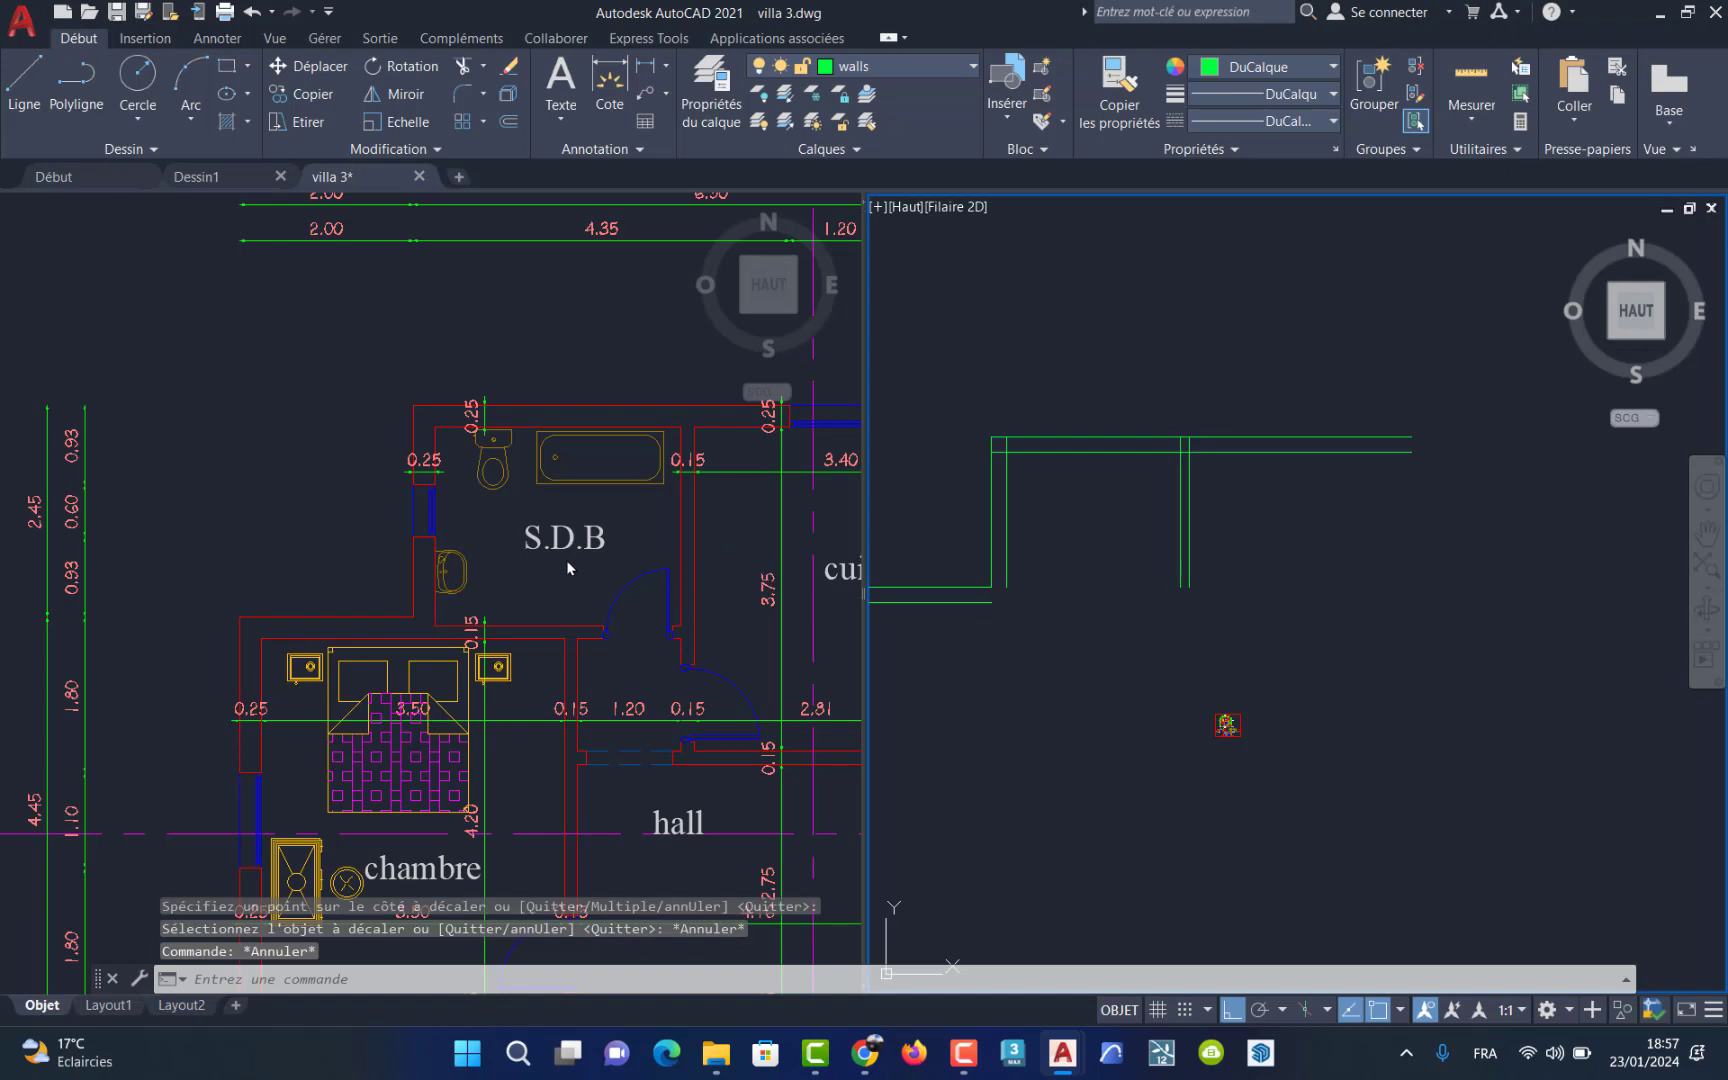
Step: Measure the S.D.B. room's interior height on the reference plan with the Quick measure tool
click(1472, 122)
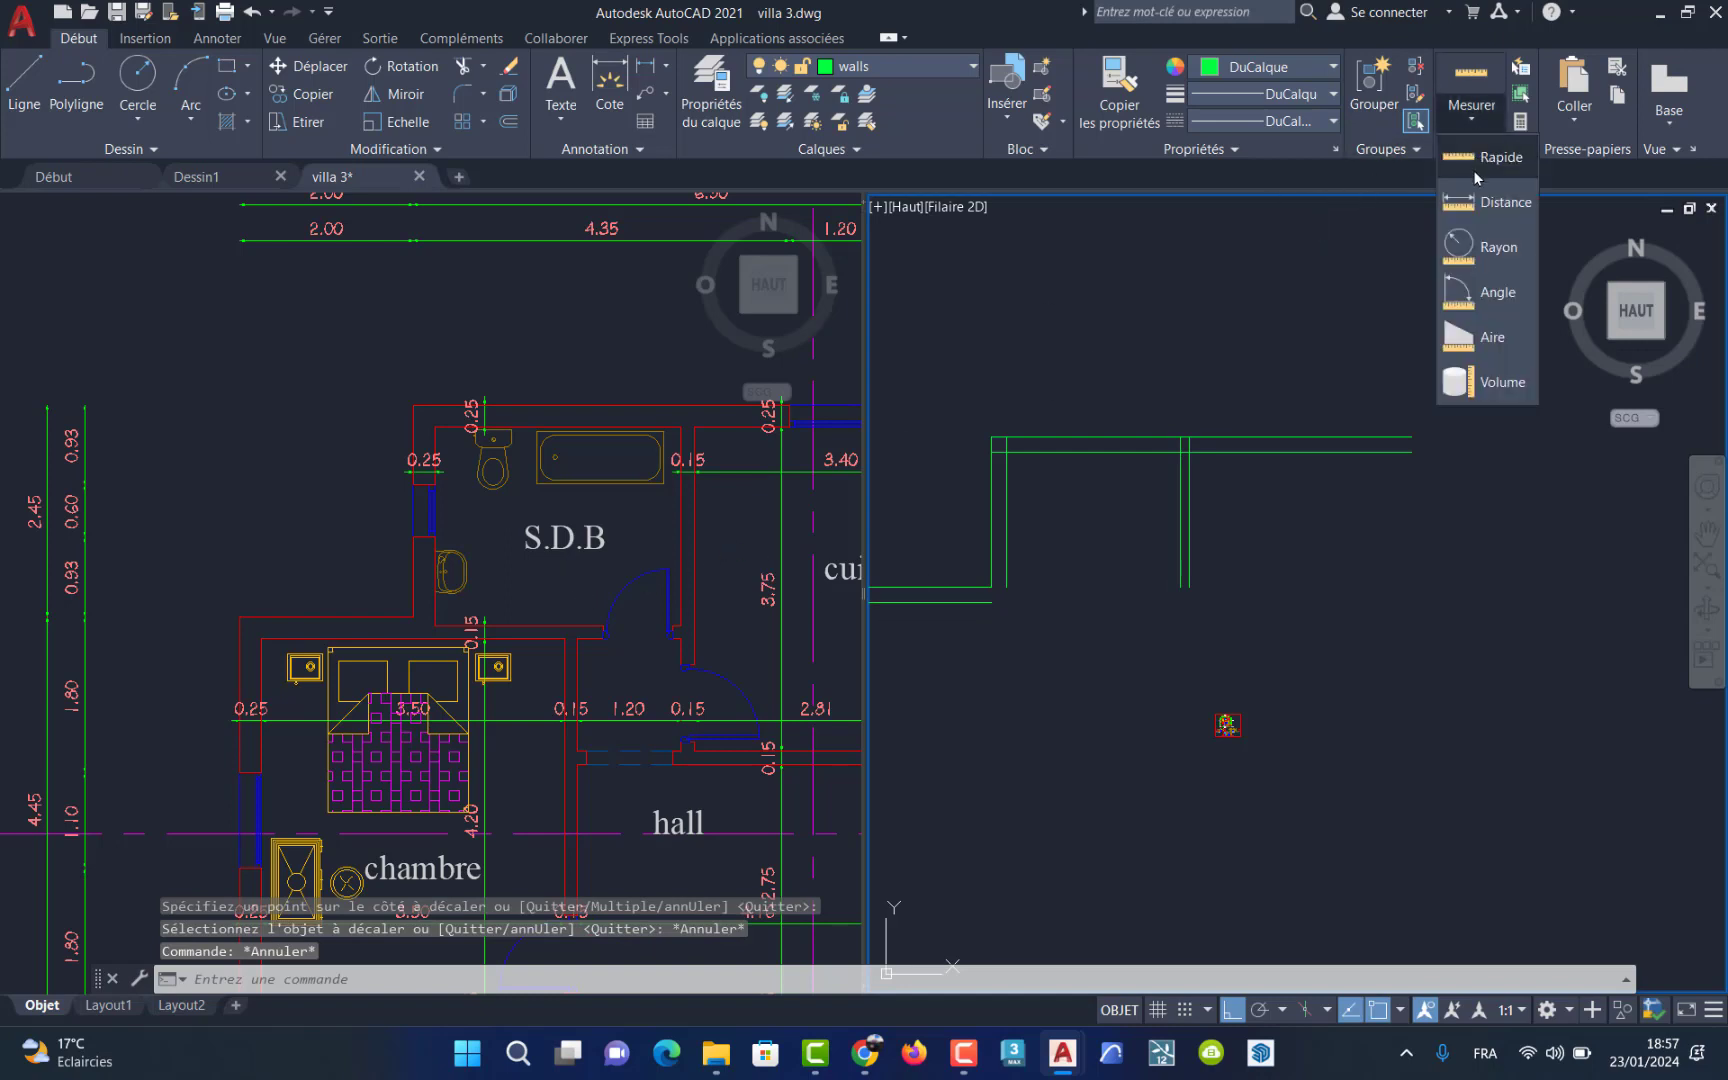
click(1475, 160)
click(500, 567)
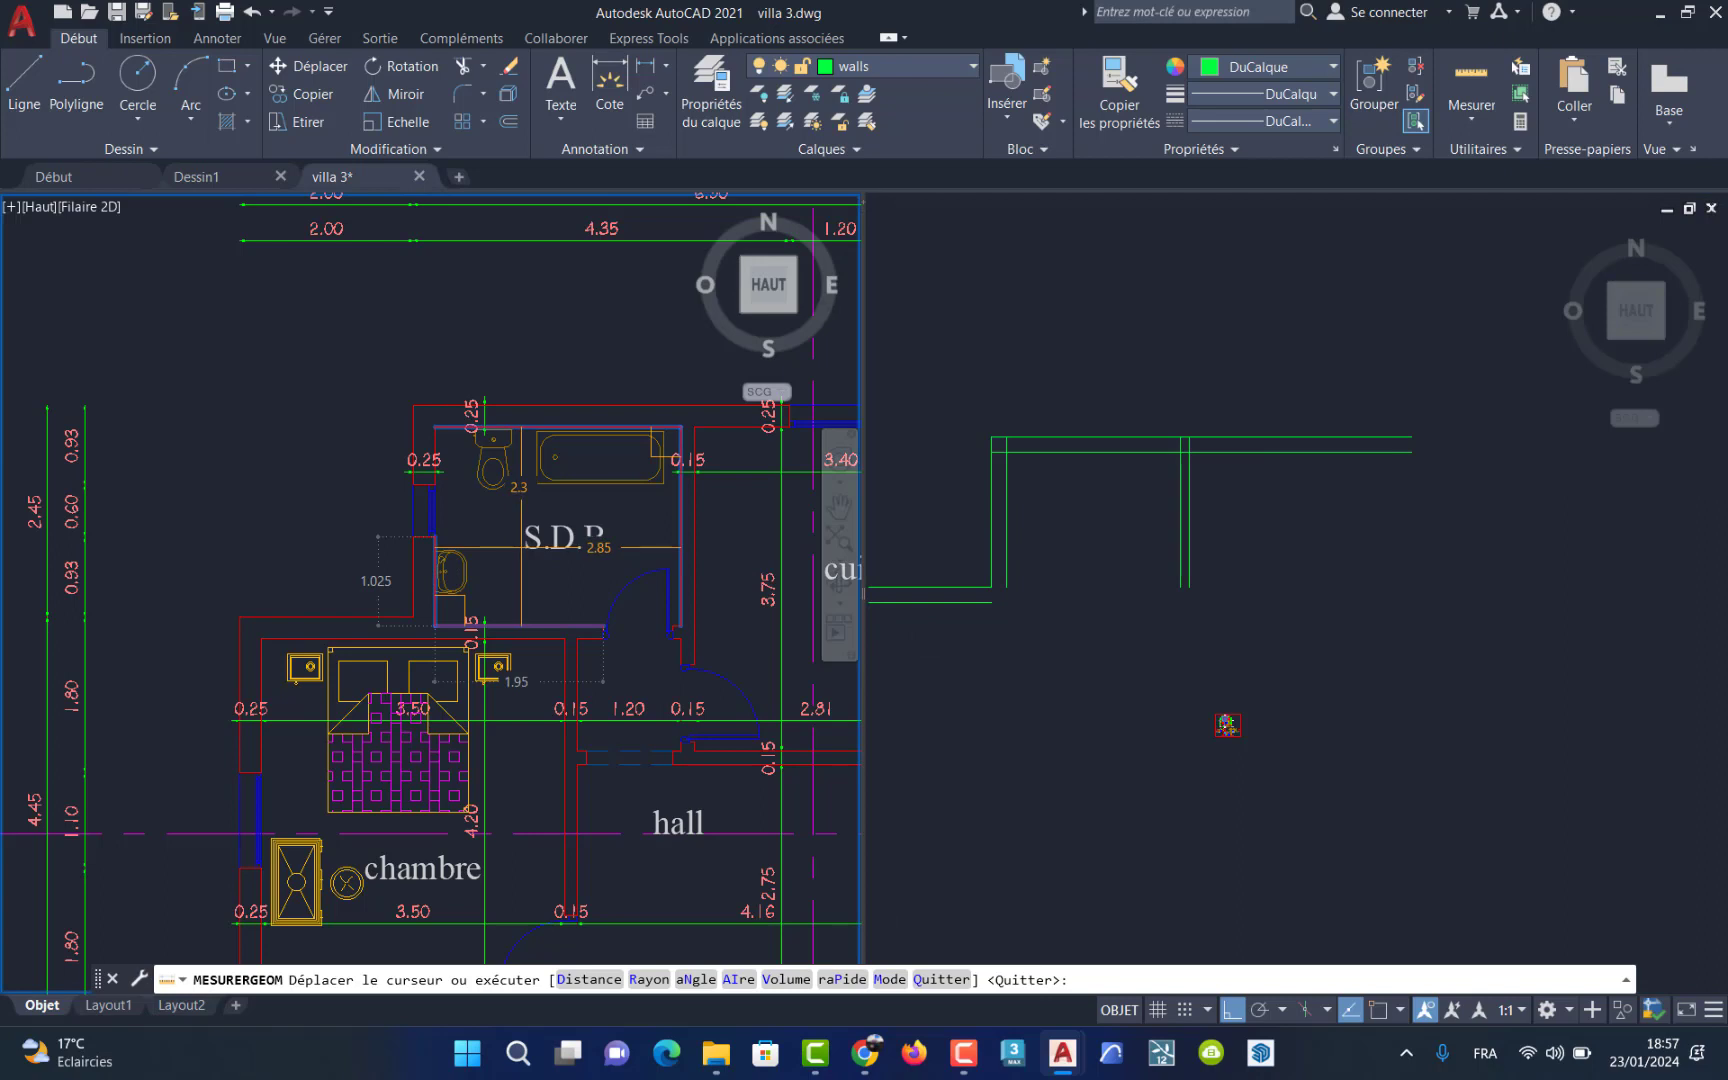
key(Escape)
key(Escape)
key(Escape)
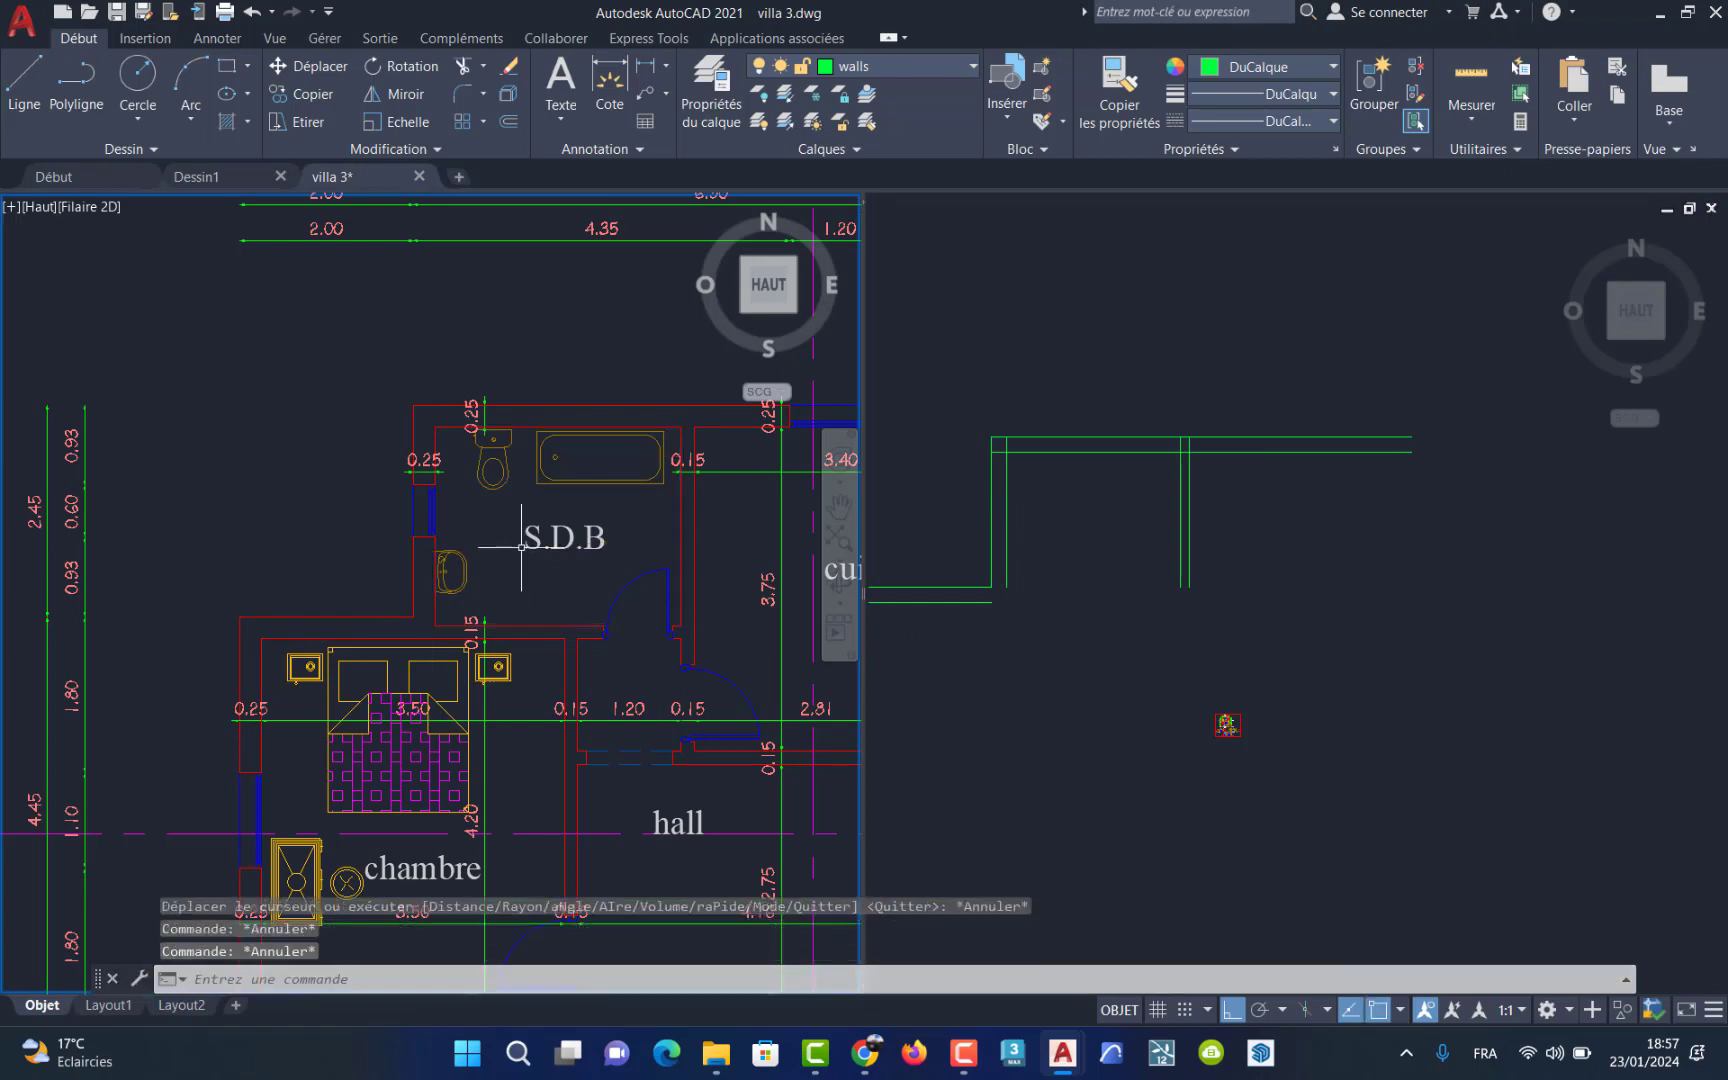
Step: Offset the inner line of the redrawn upper wall 230 downward for the S.D.B. room's lower wall
click(510, 122)
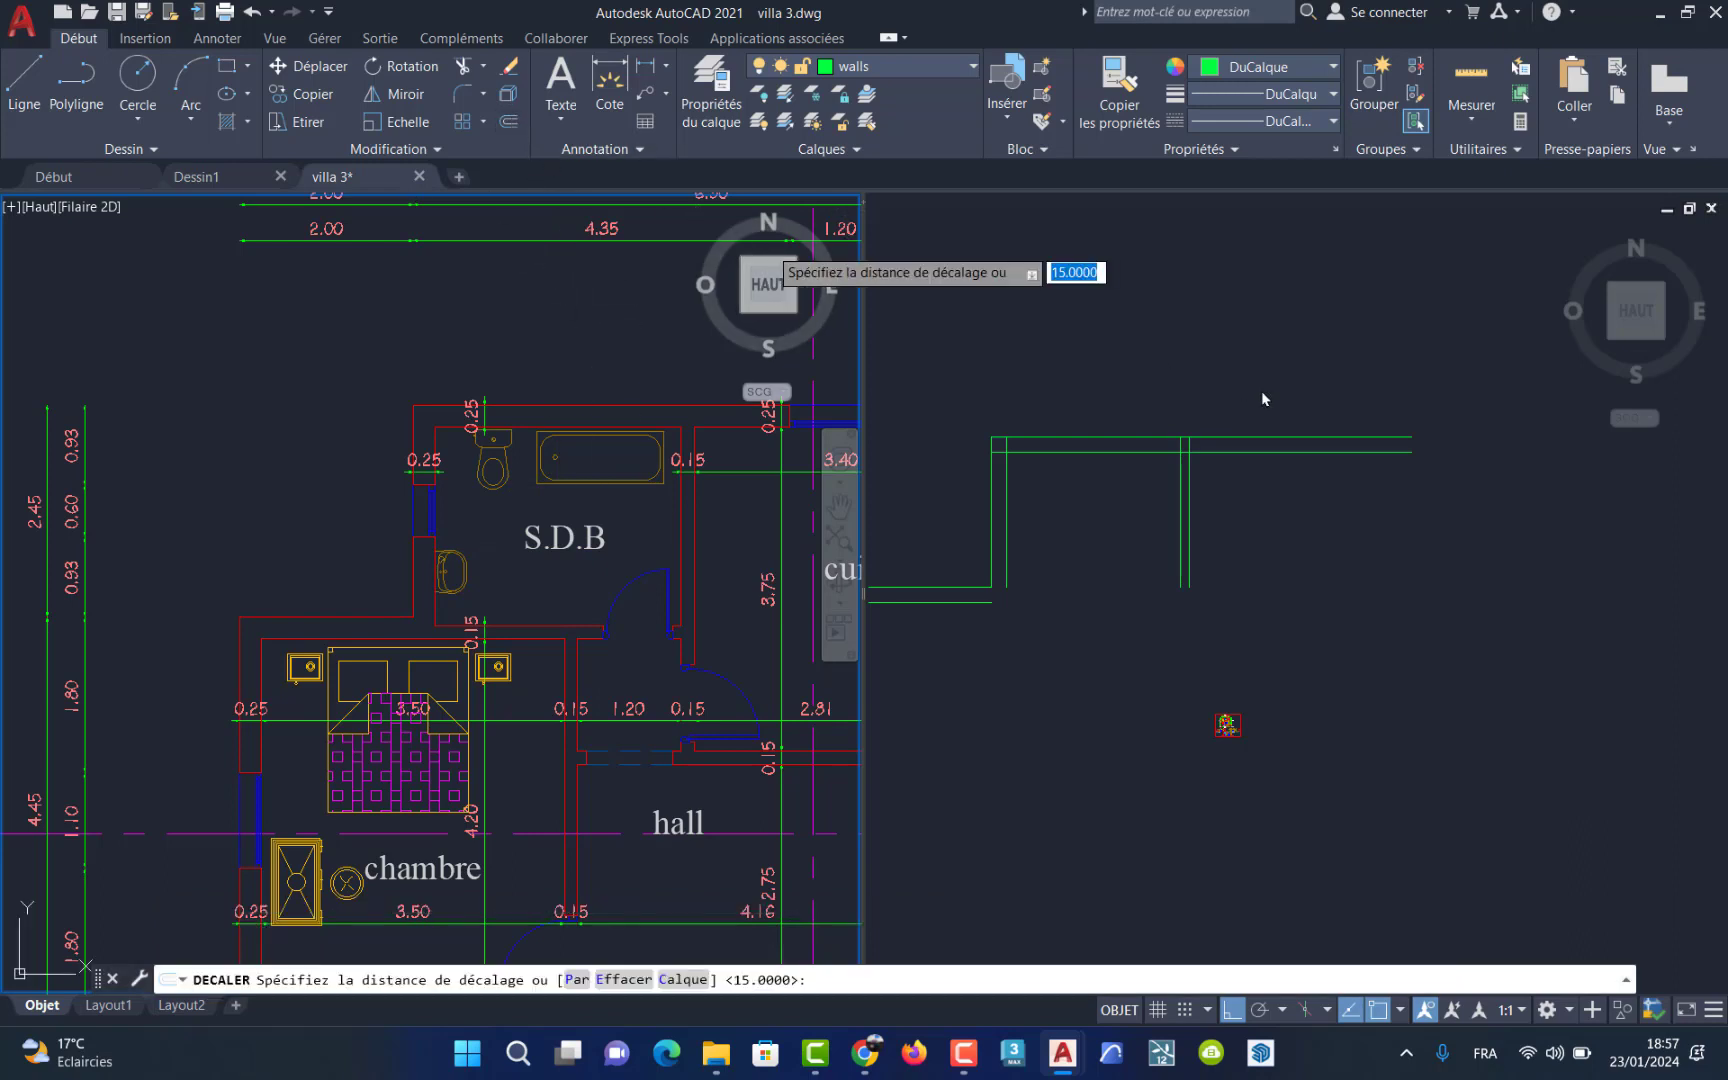
click(1241, 393)
text(230)
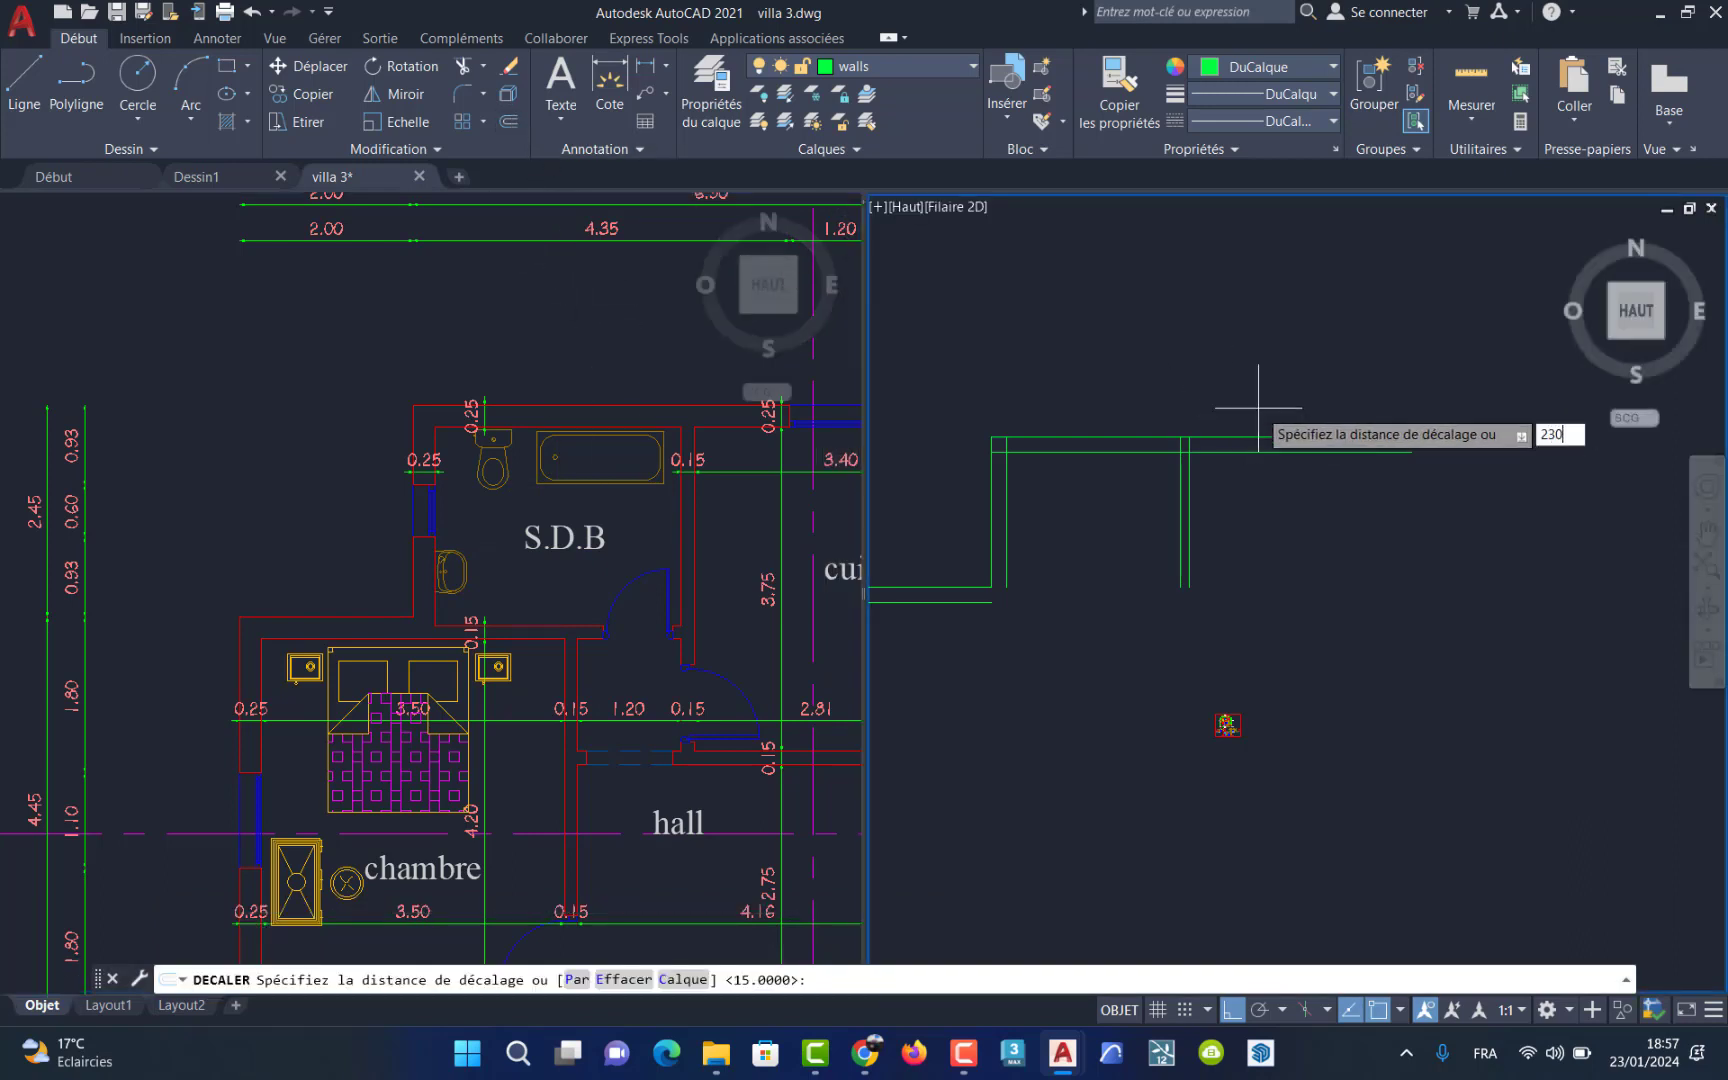
key(Return)
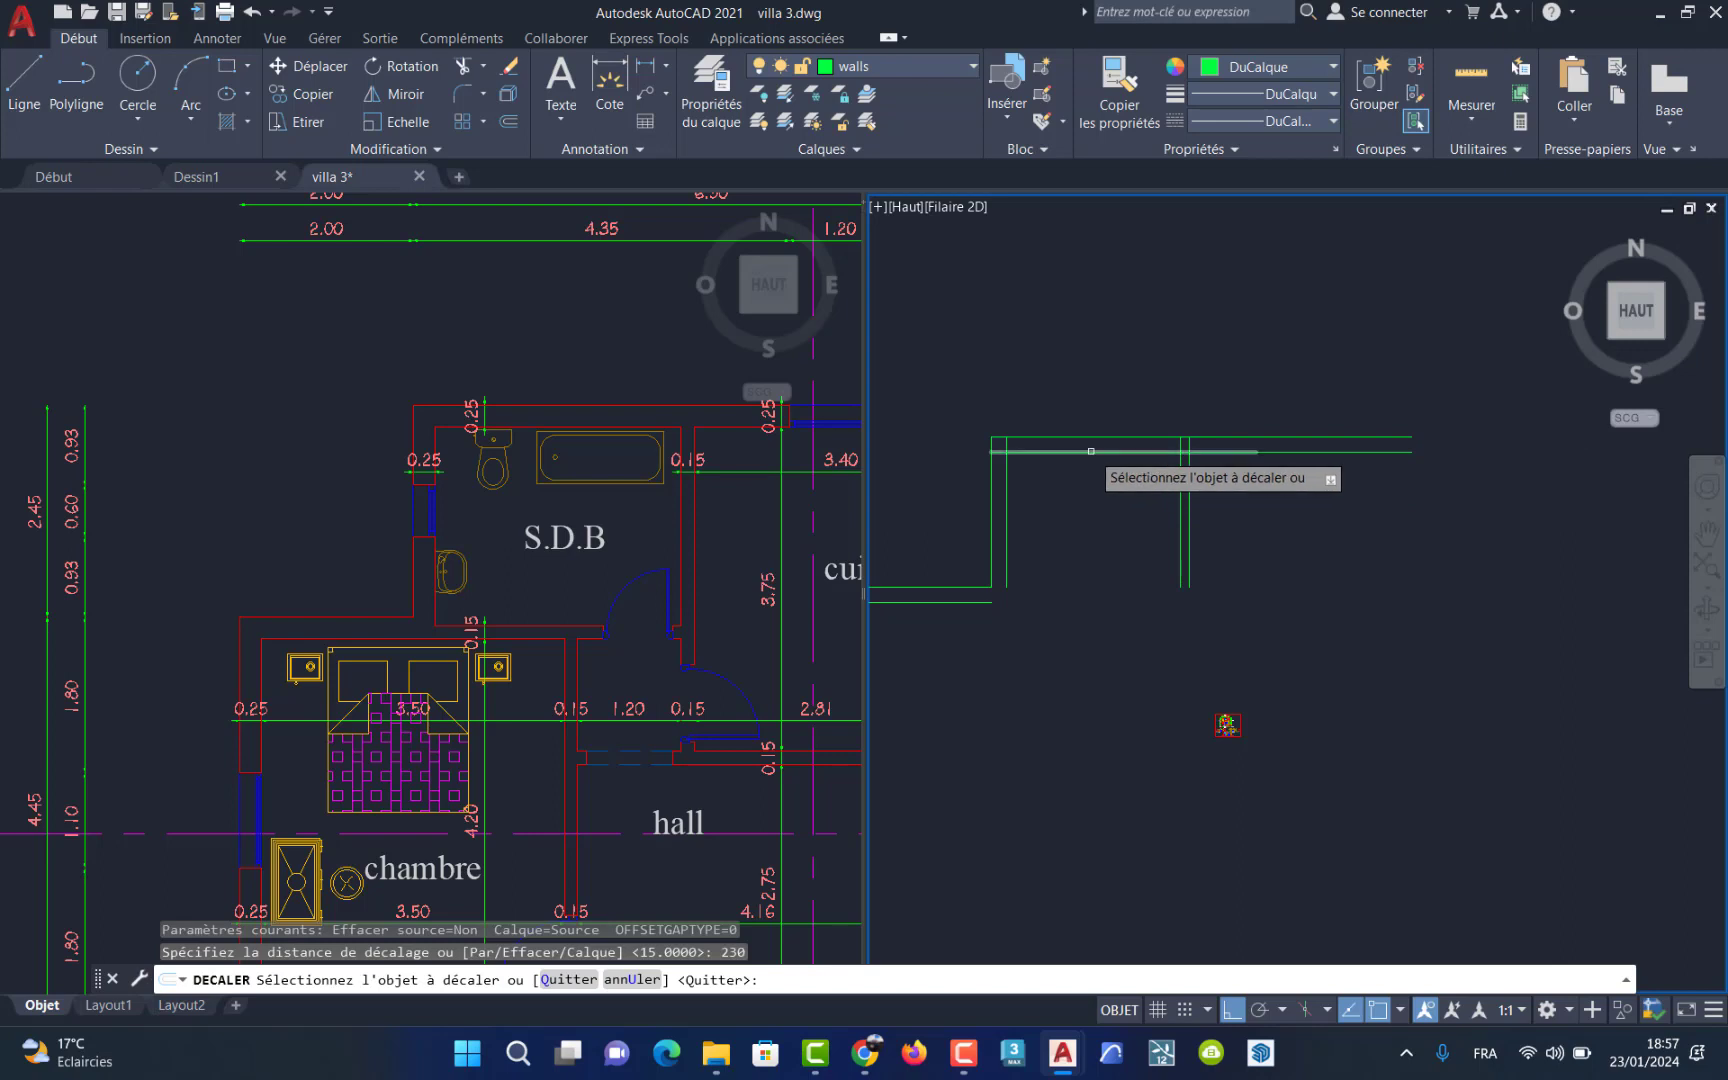
click(1097, 451)
click(1095, 560)
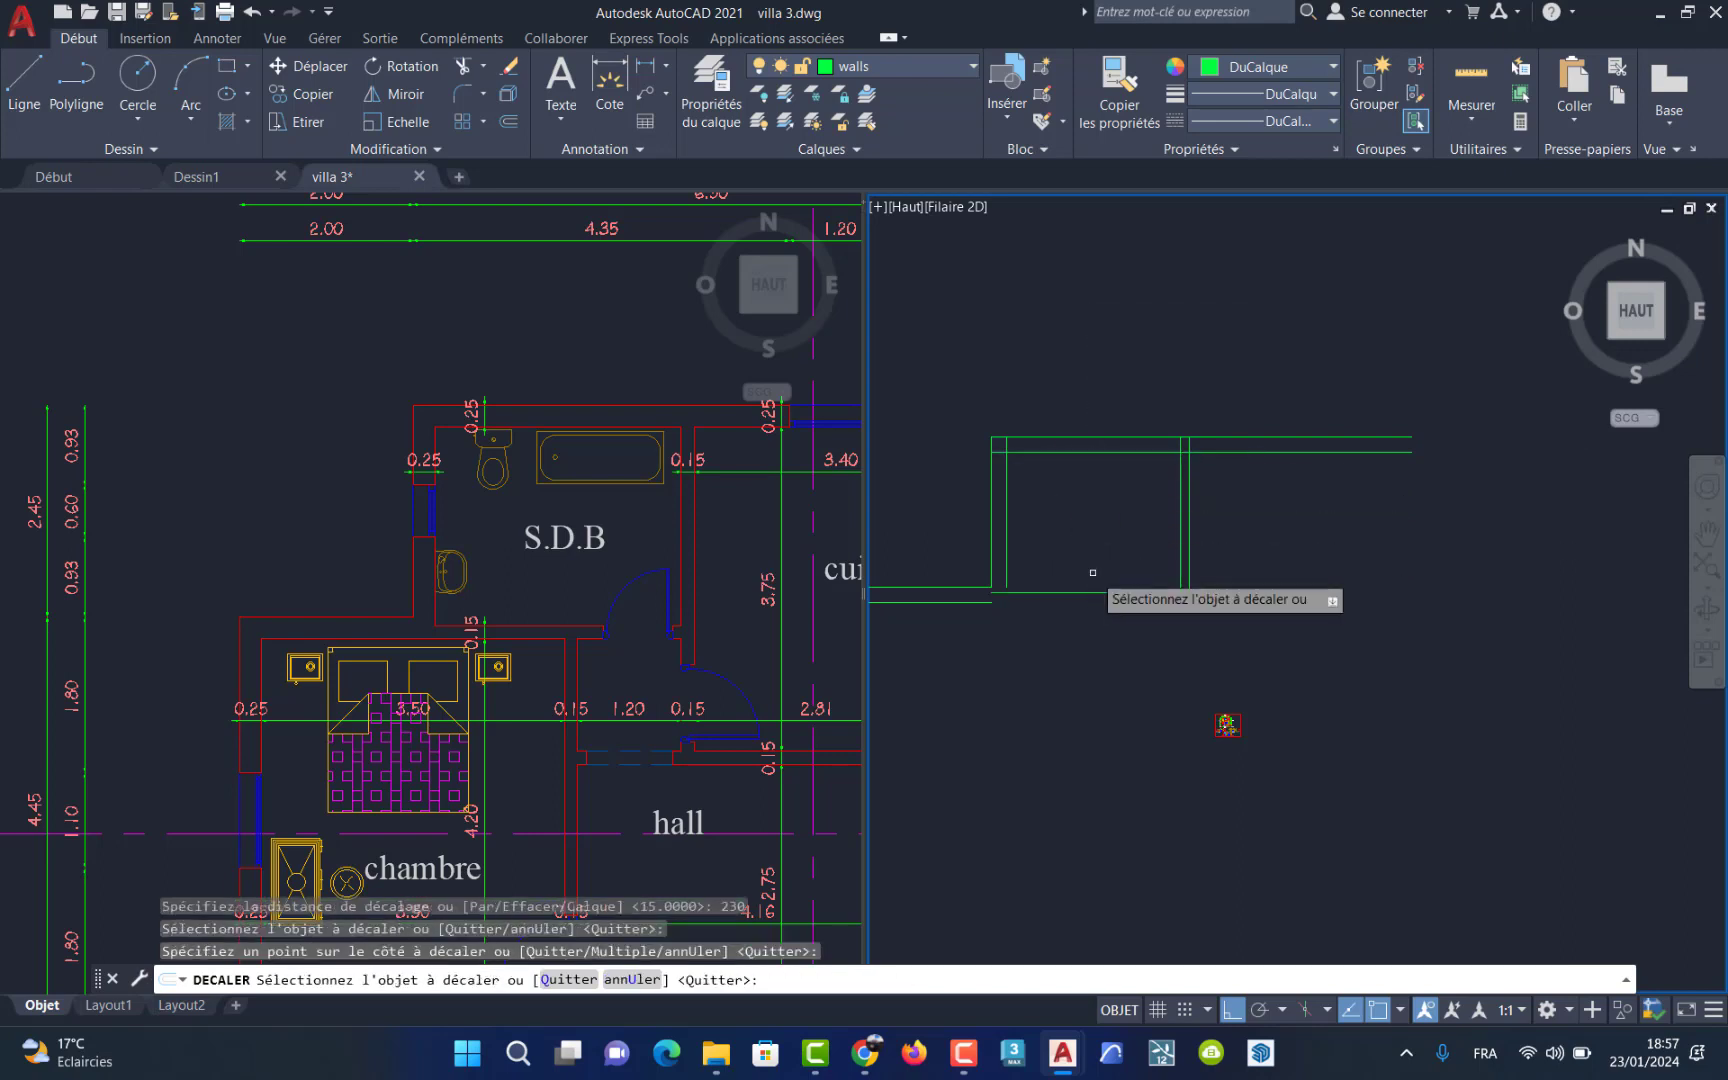
key(Return)
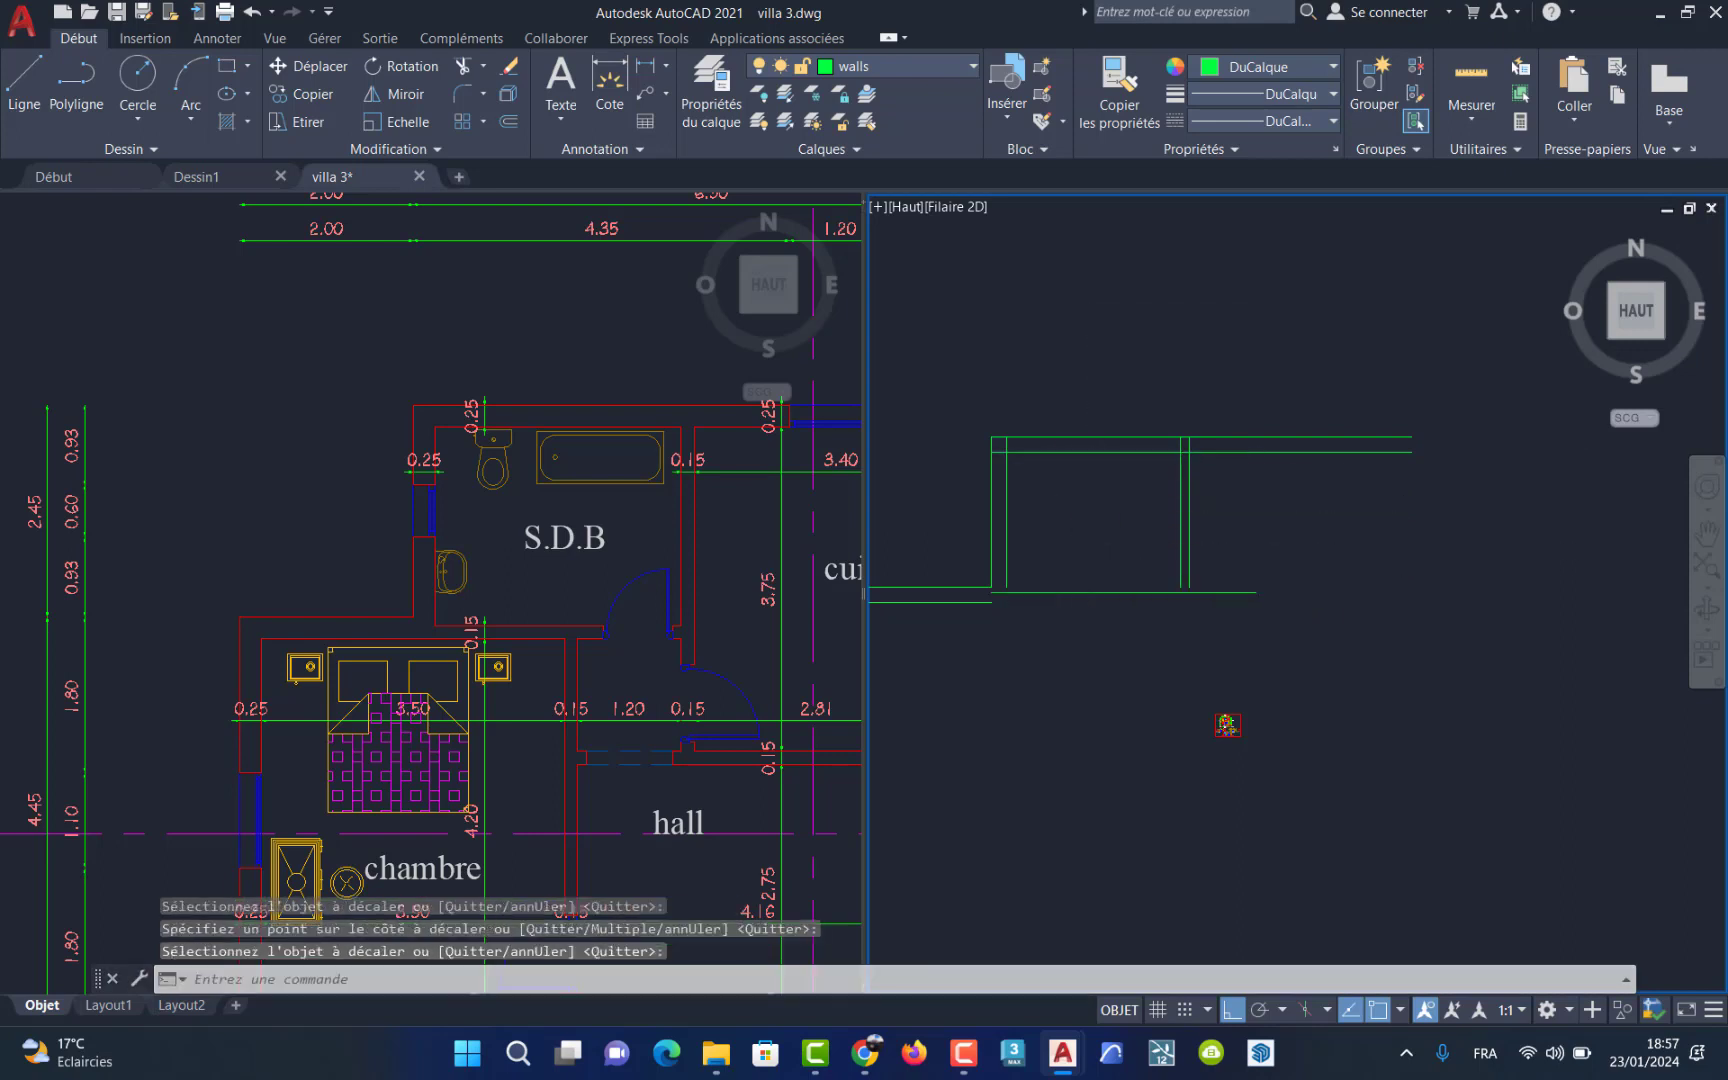
Step: Offset the S.D.B. room's new lower wall line 15 downward and end the offset command
key(Return)
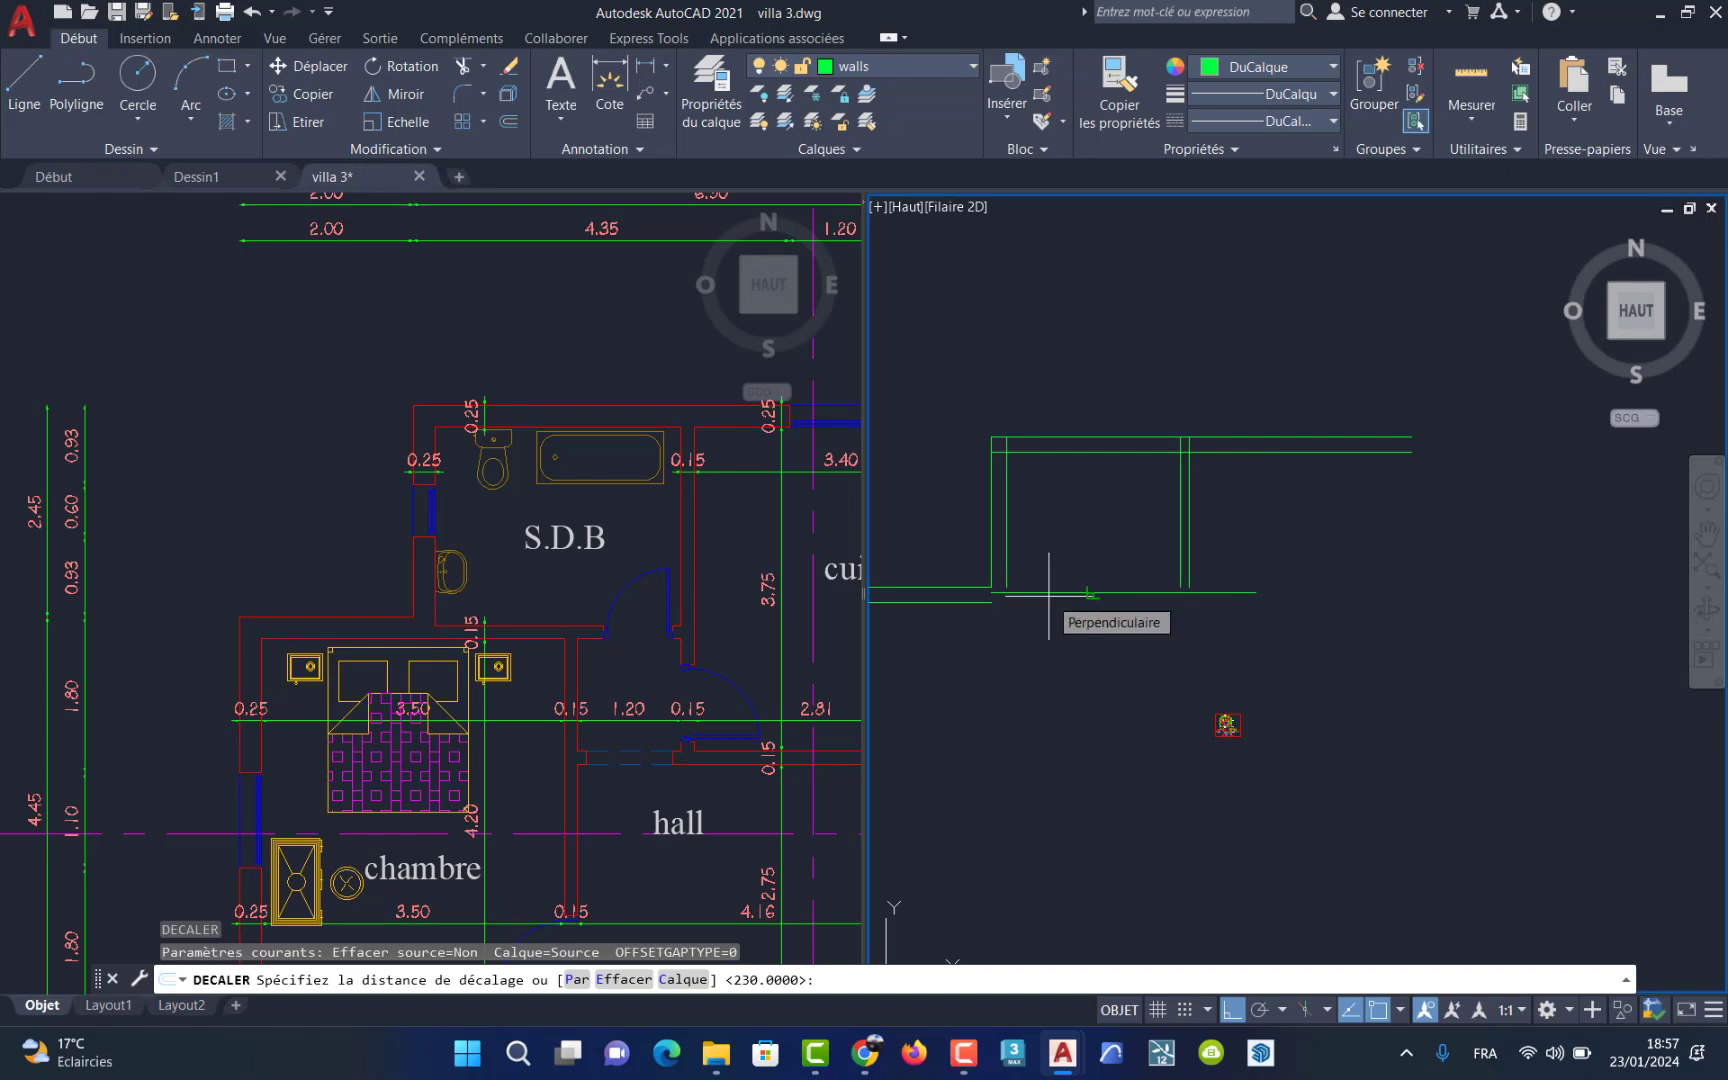
text(15)
key(Return)
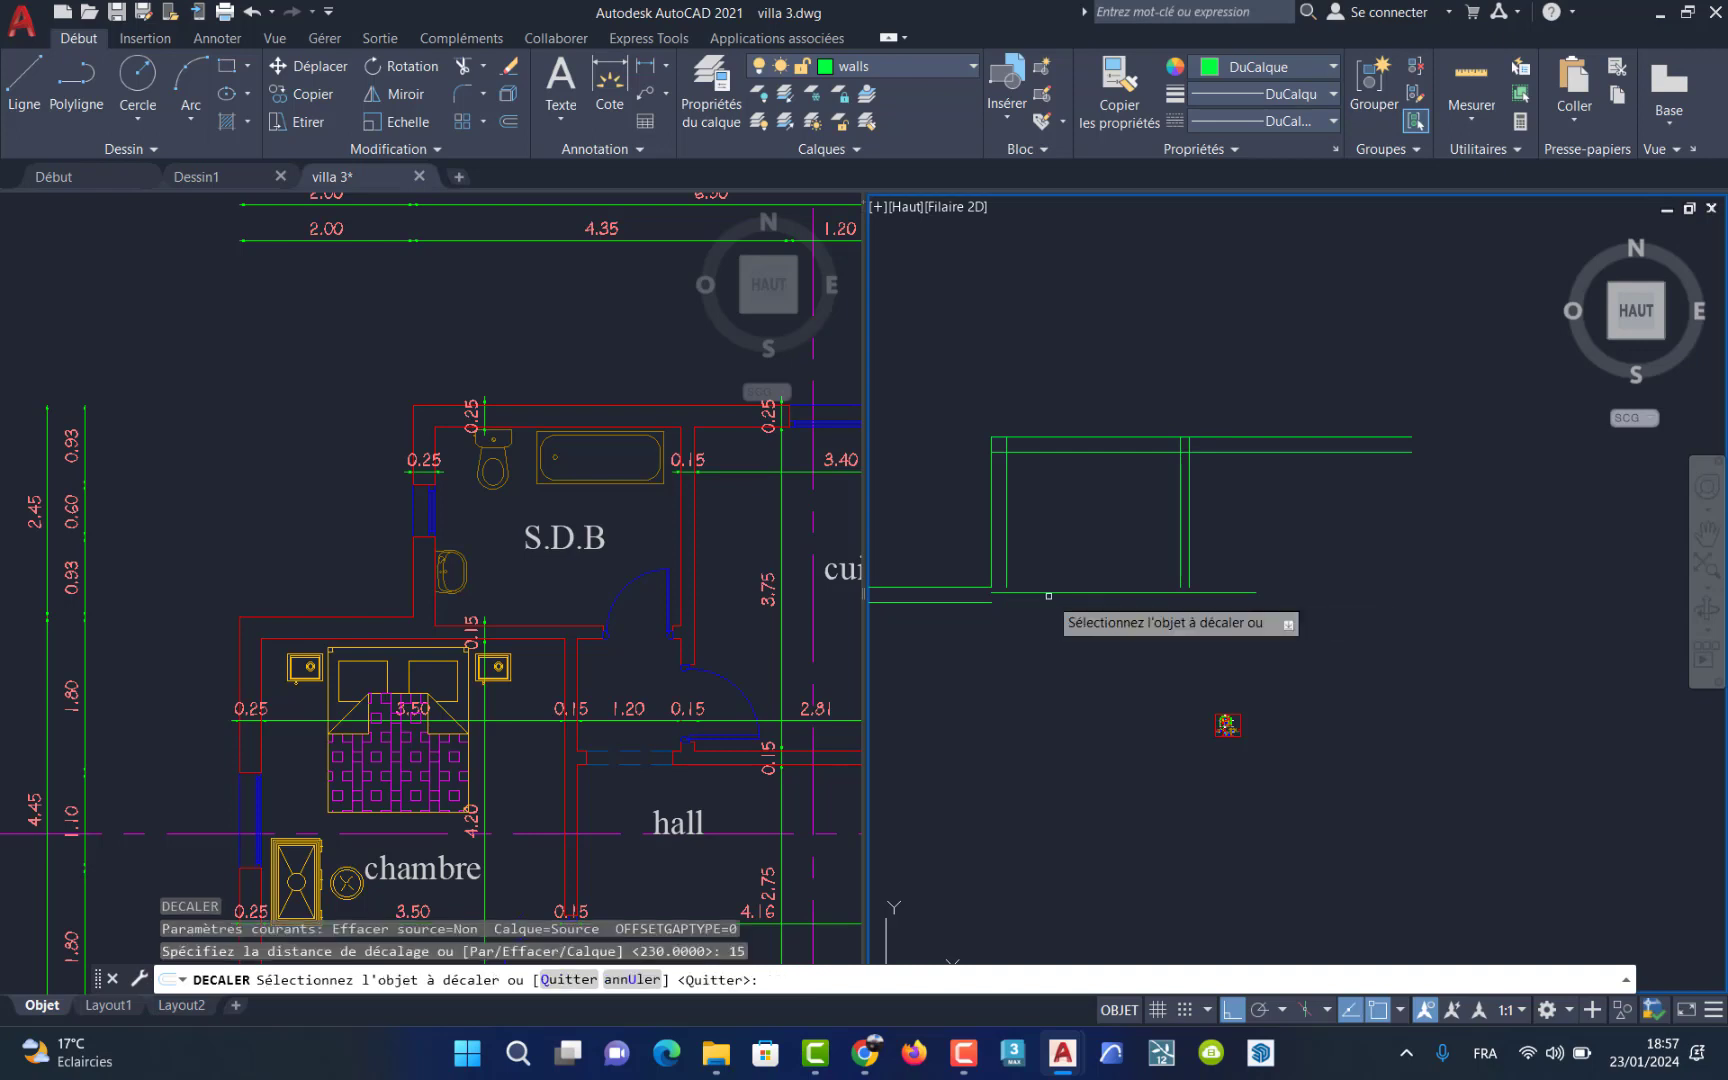
click(1083, 590)
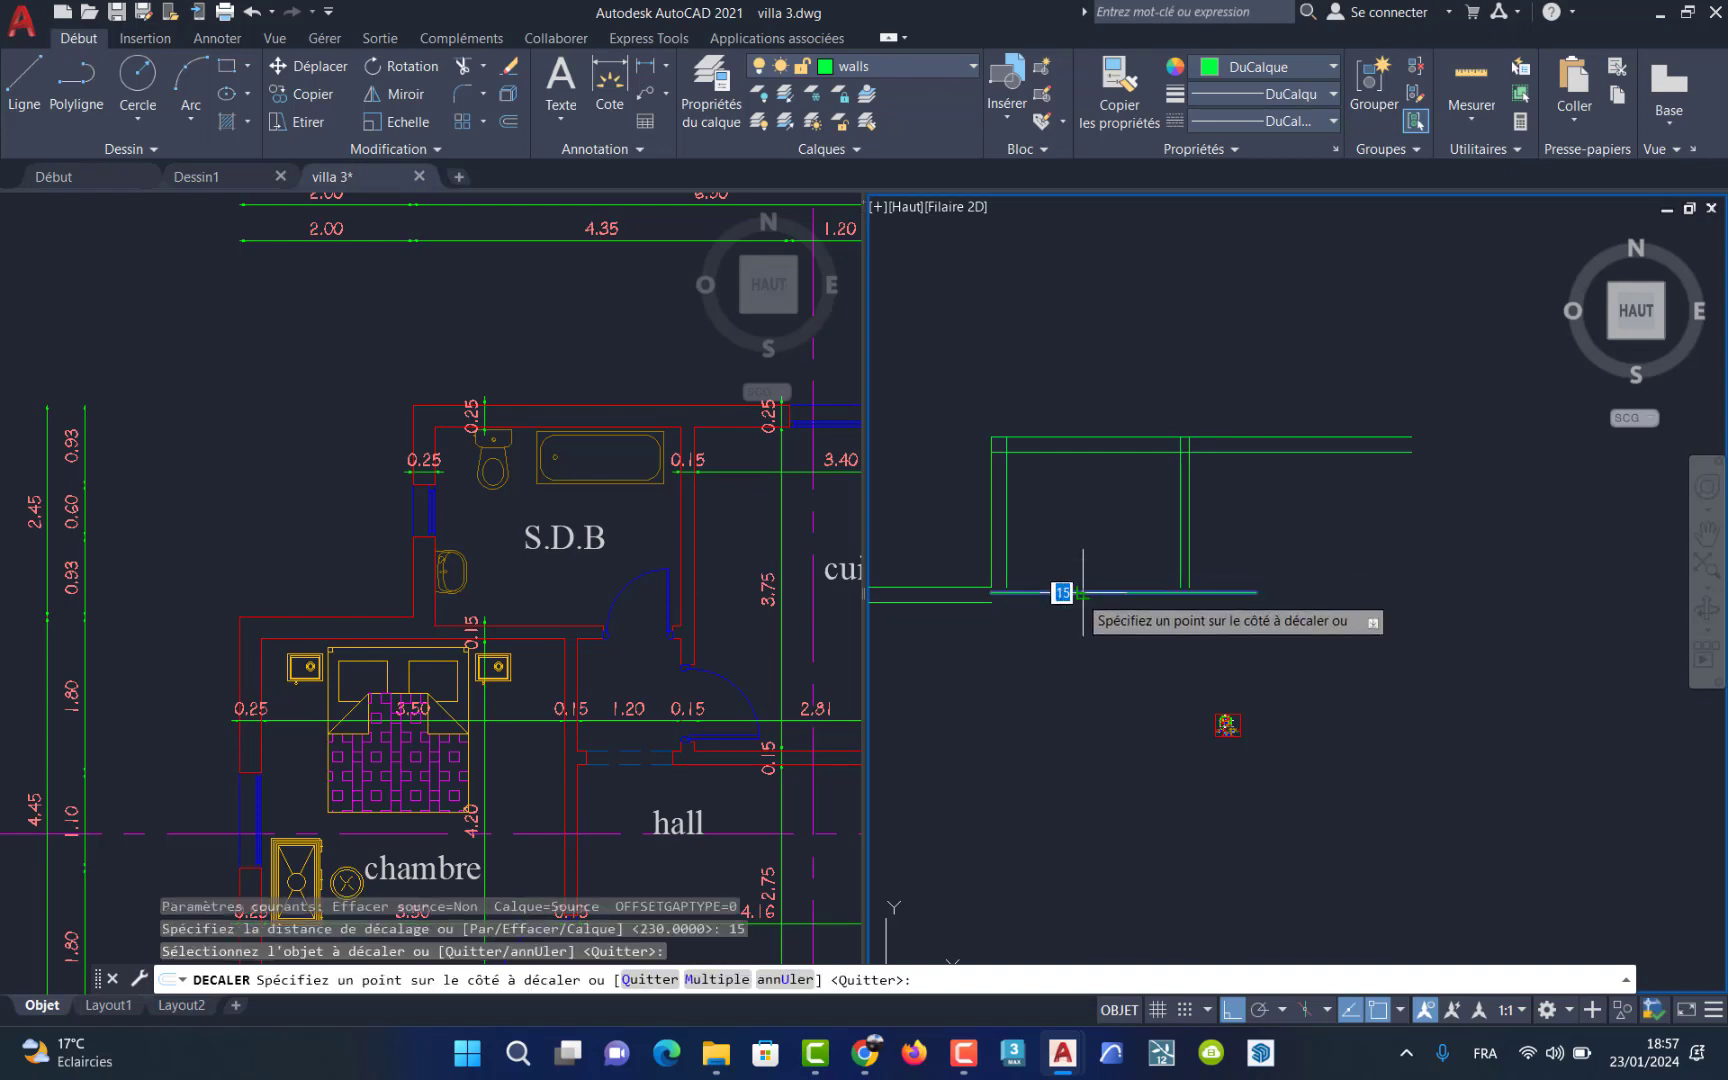
click(1076, 631)
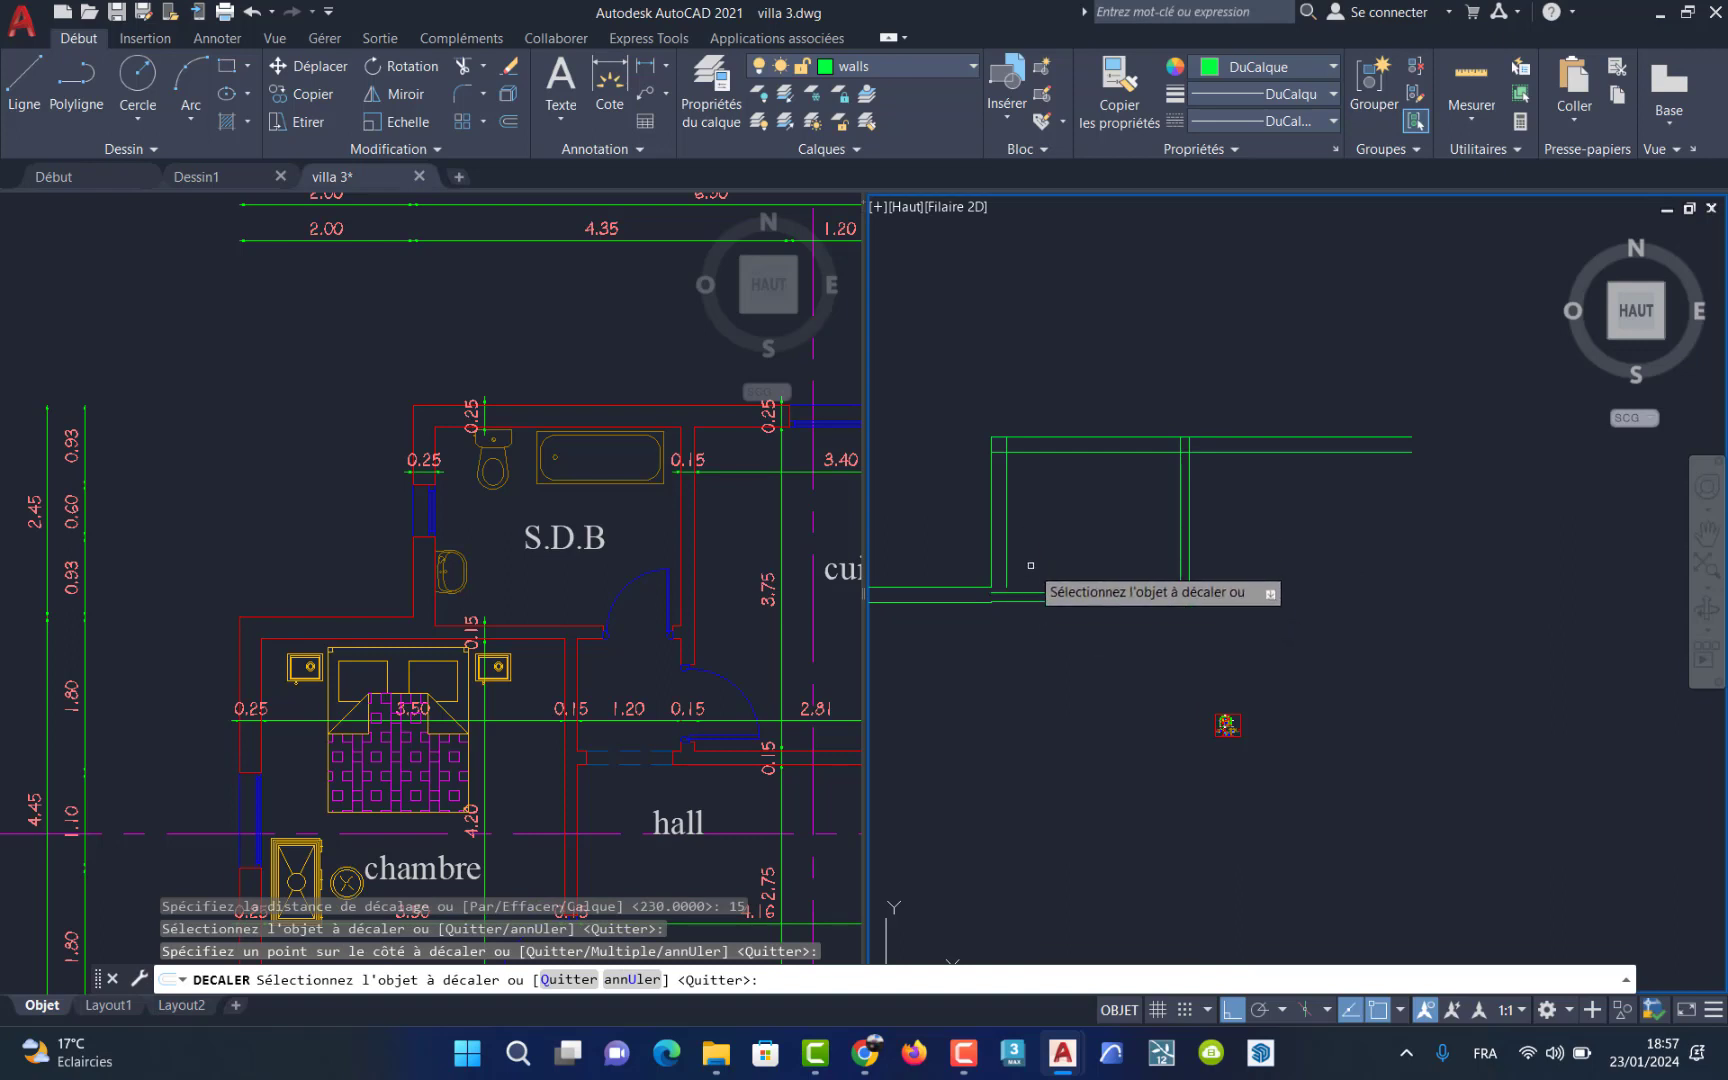
scroll(1031, 568, down, 2)
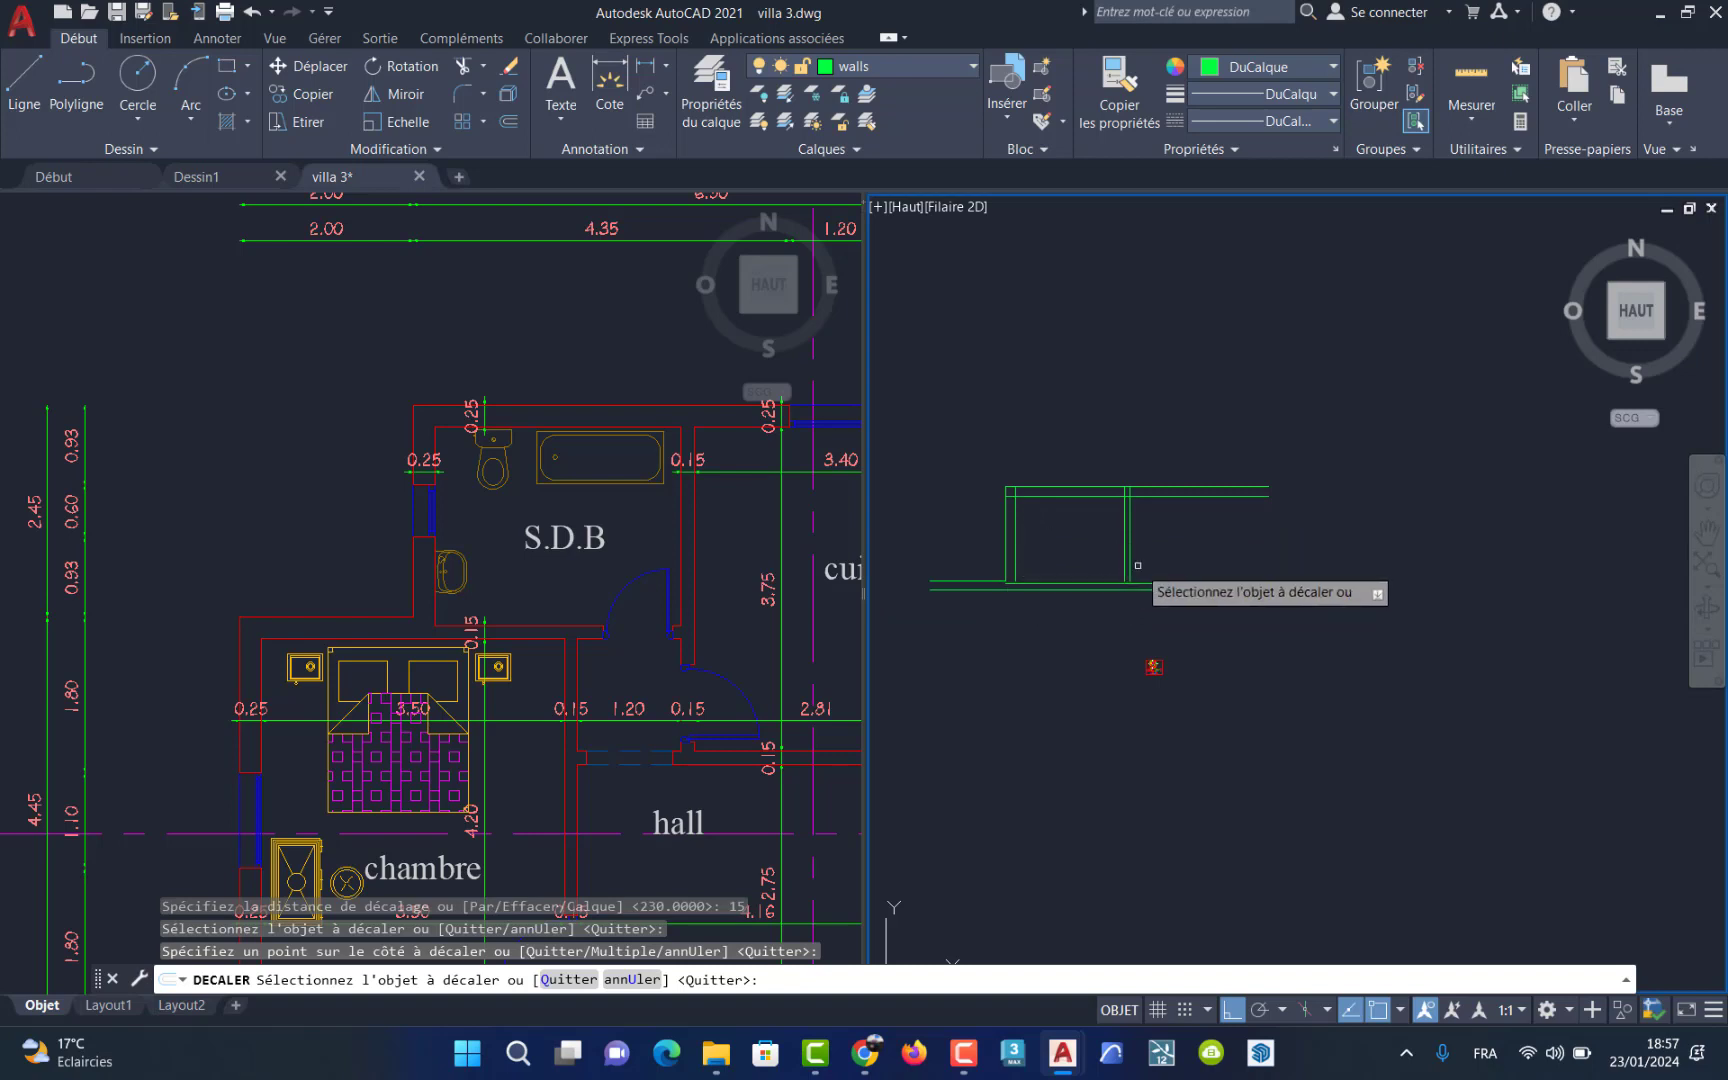
scroll(1105, 585, up, 8)
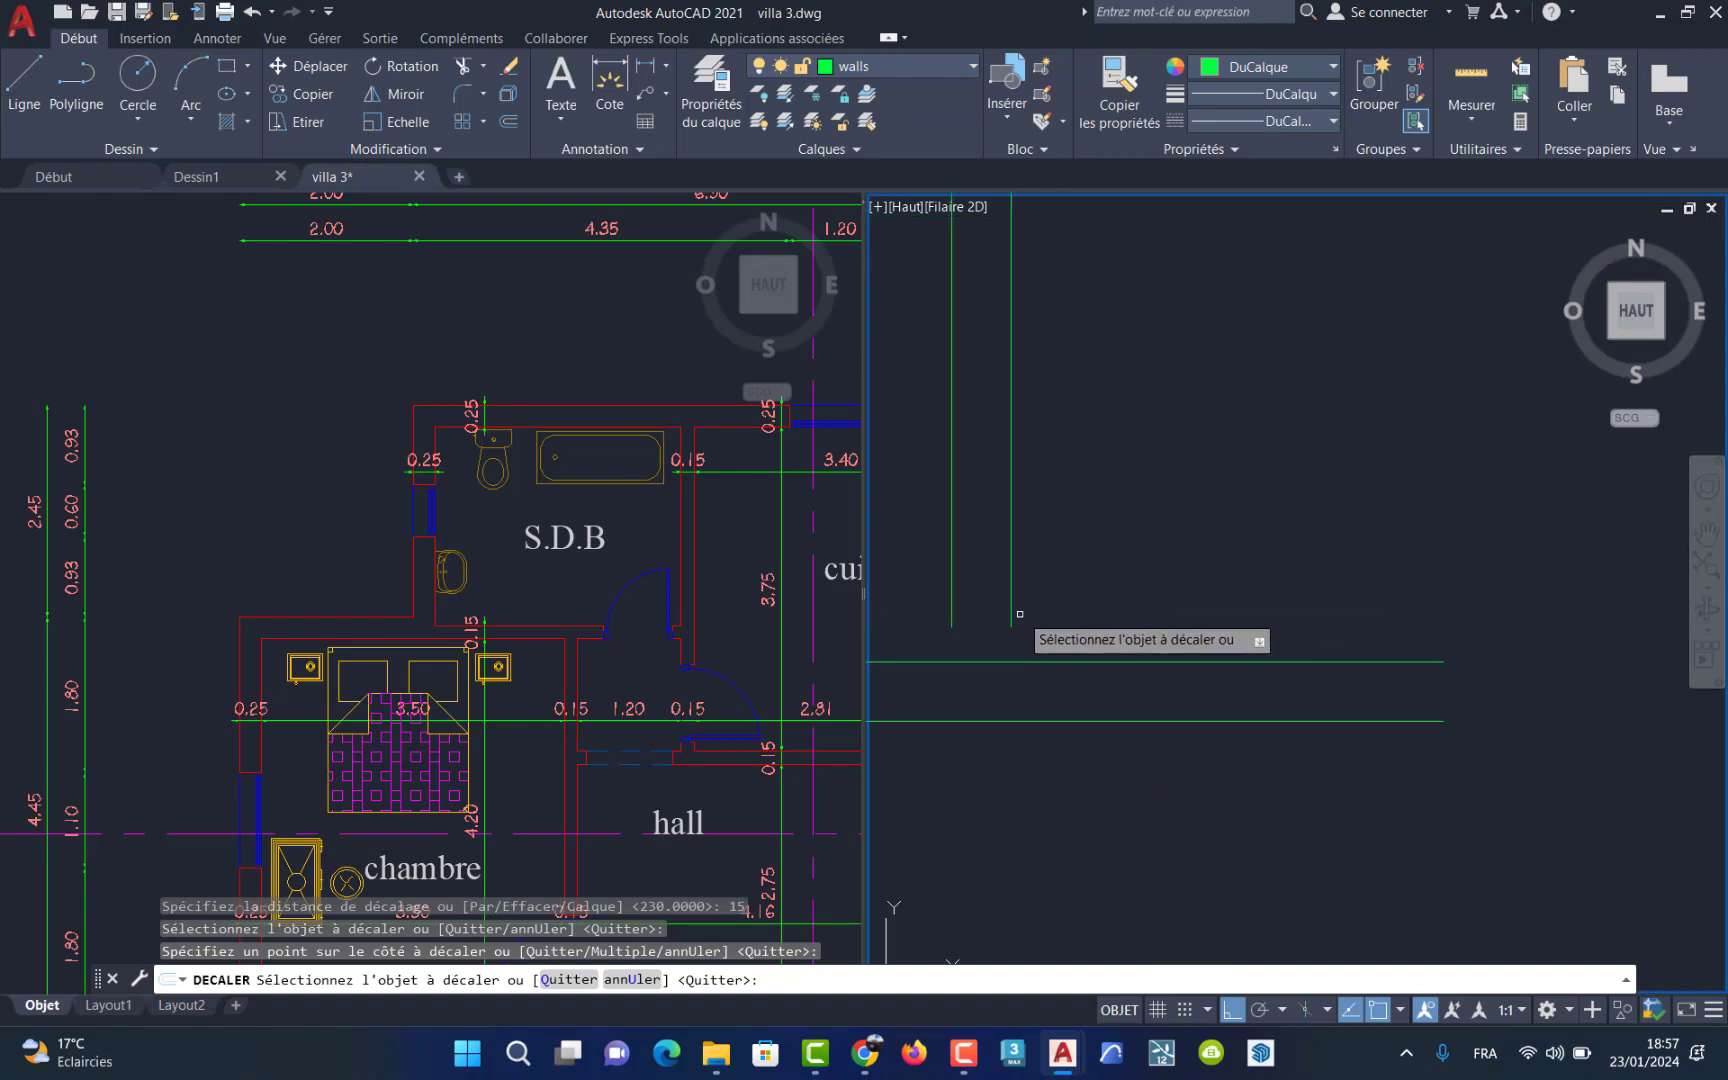
key(Escape)
Step: Examine the redrawn S.D.B. lower wall junctions and compare them with the wall thickness dimensions on the reference plan
scroll(1022, 629, down, 6)
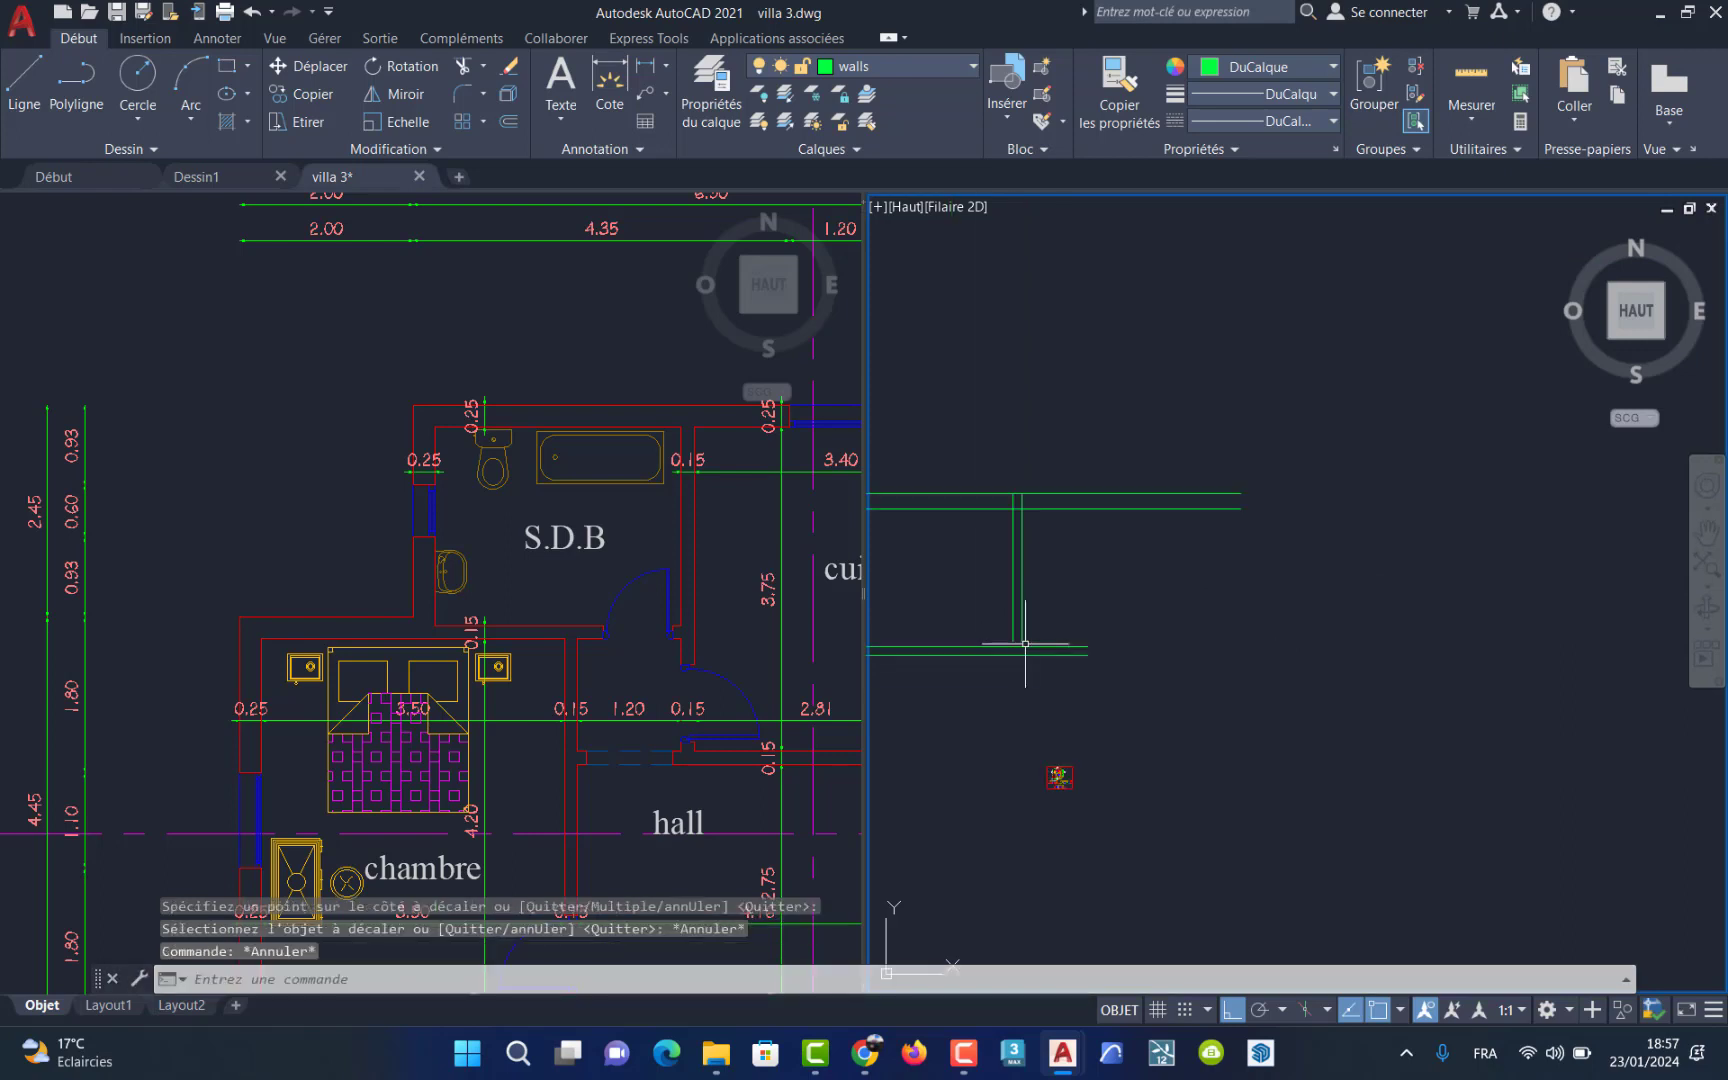
scroll(940, 640, up, 3)
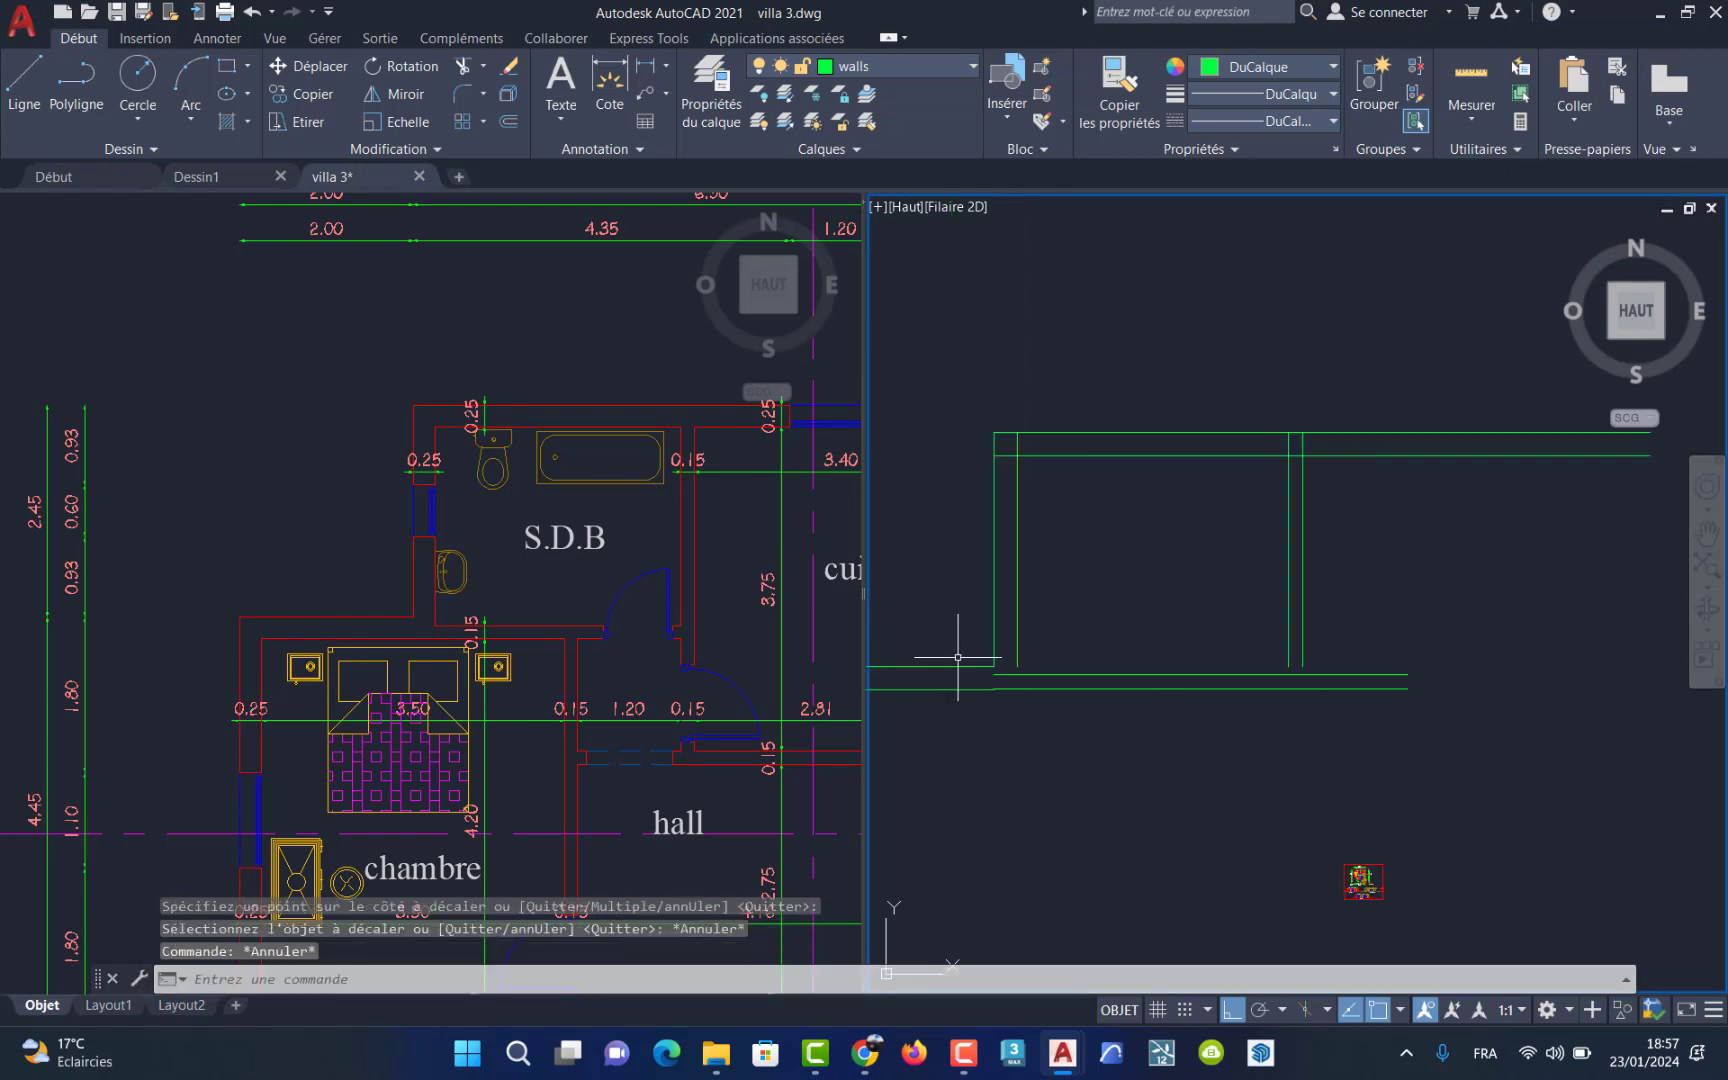
scroll(950, 660, up, 5)
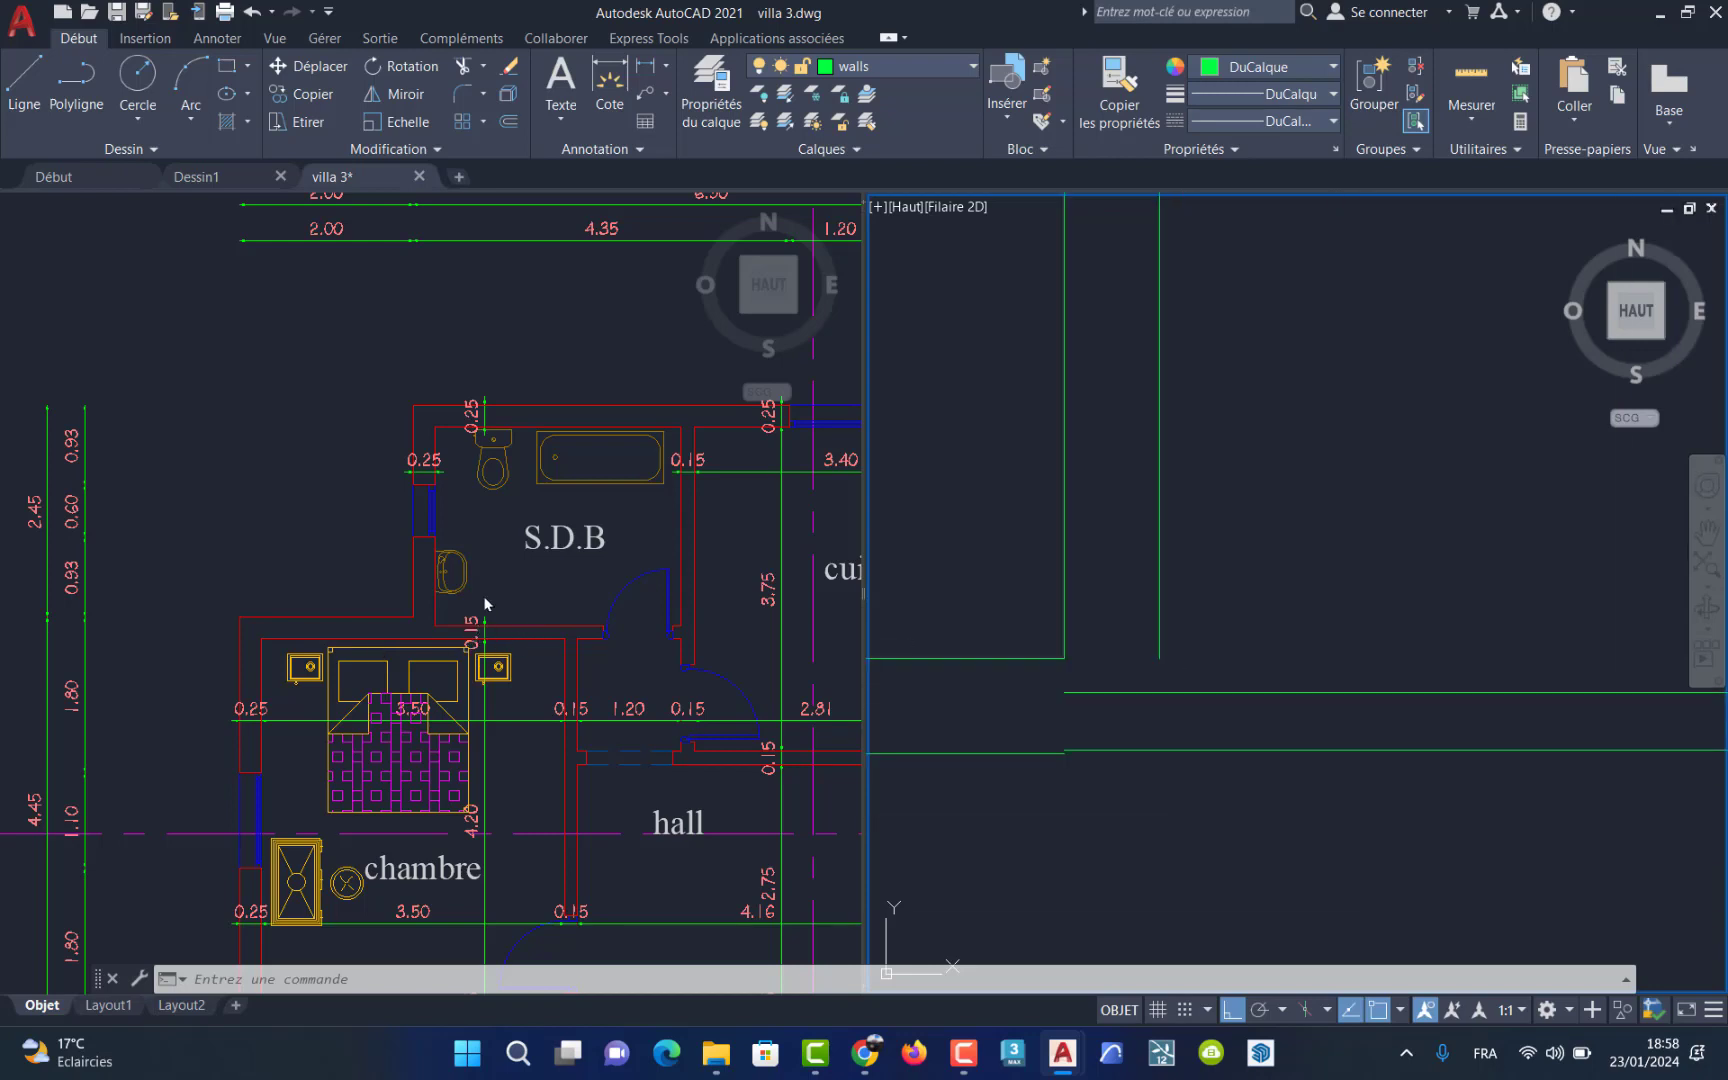
click(466, 645)
scroll(470, 638, up, 6)
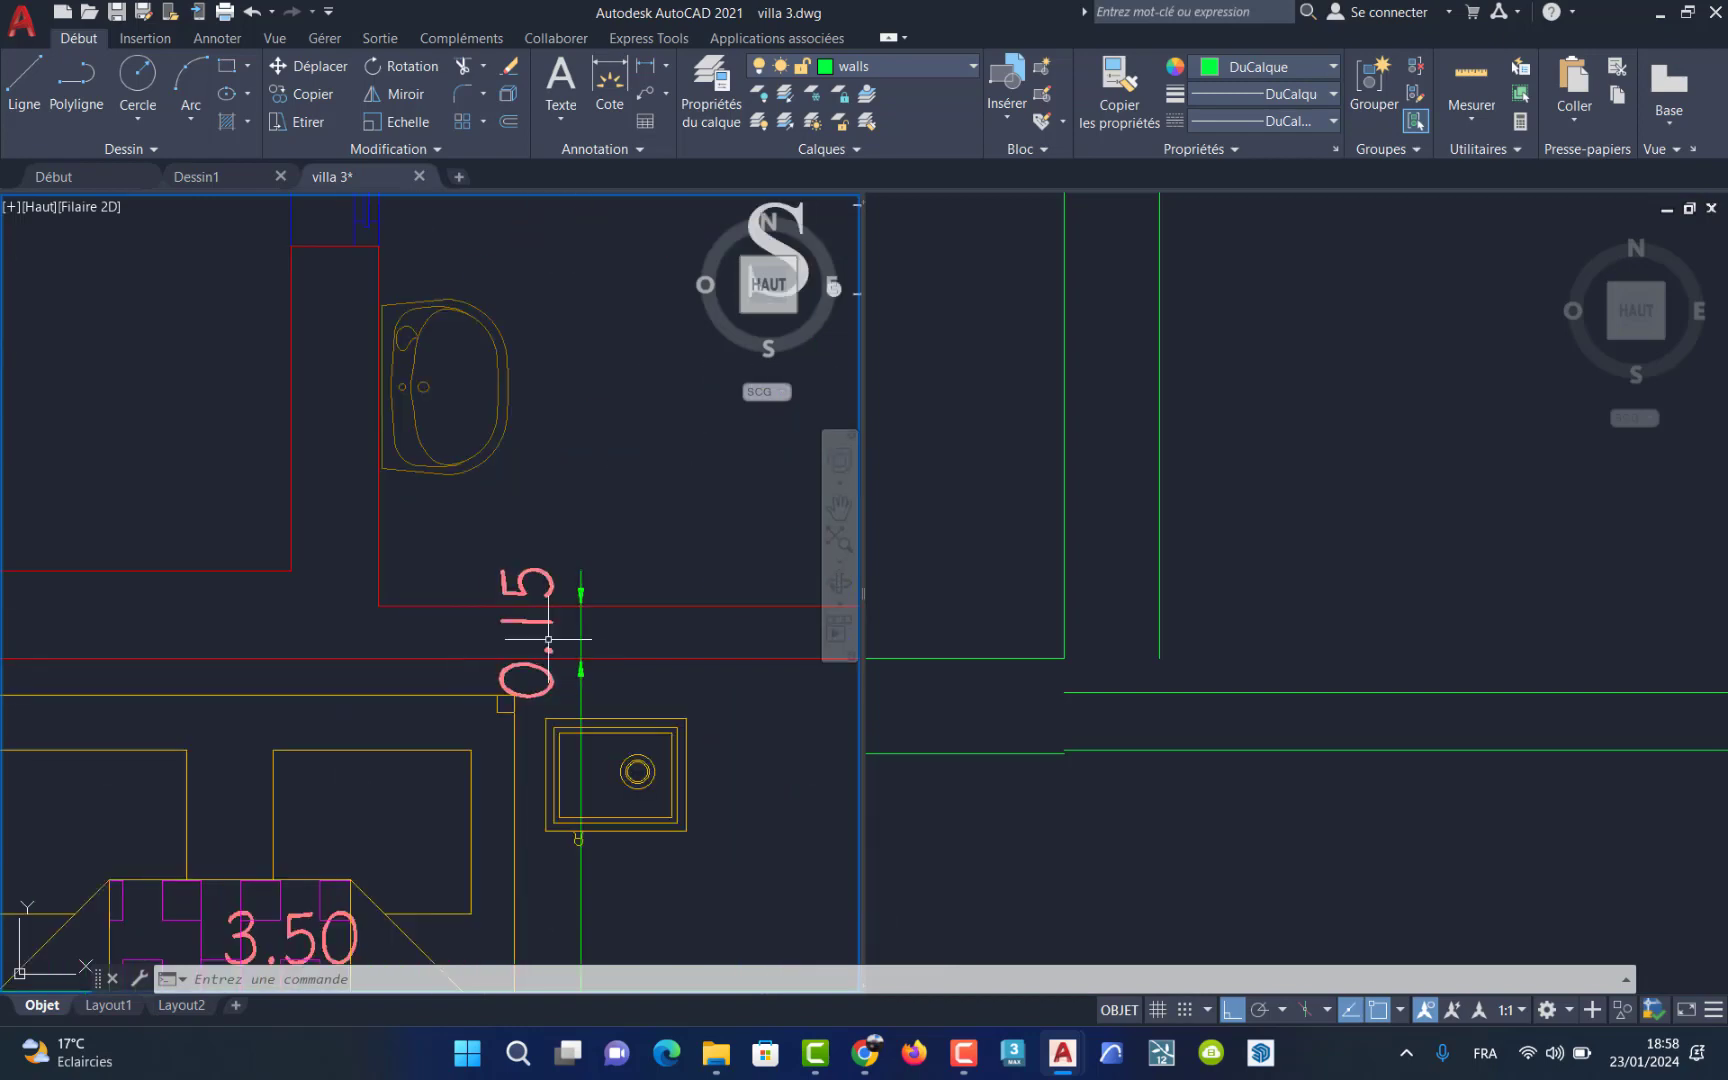
scroll(520, 600, down, 6)
click(541, 402)
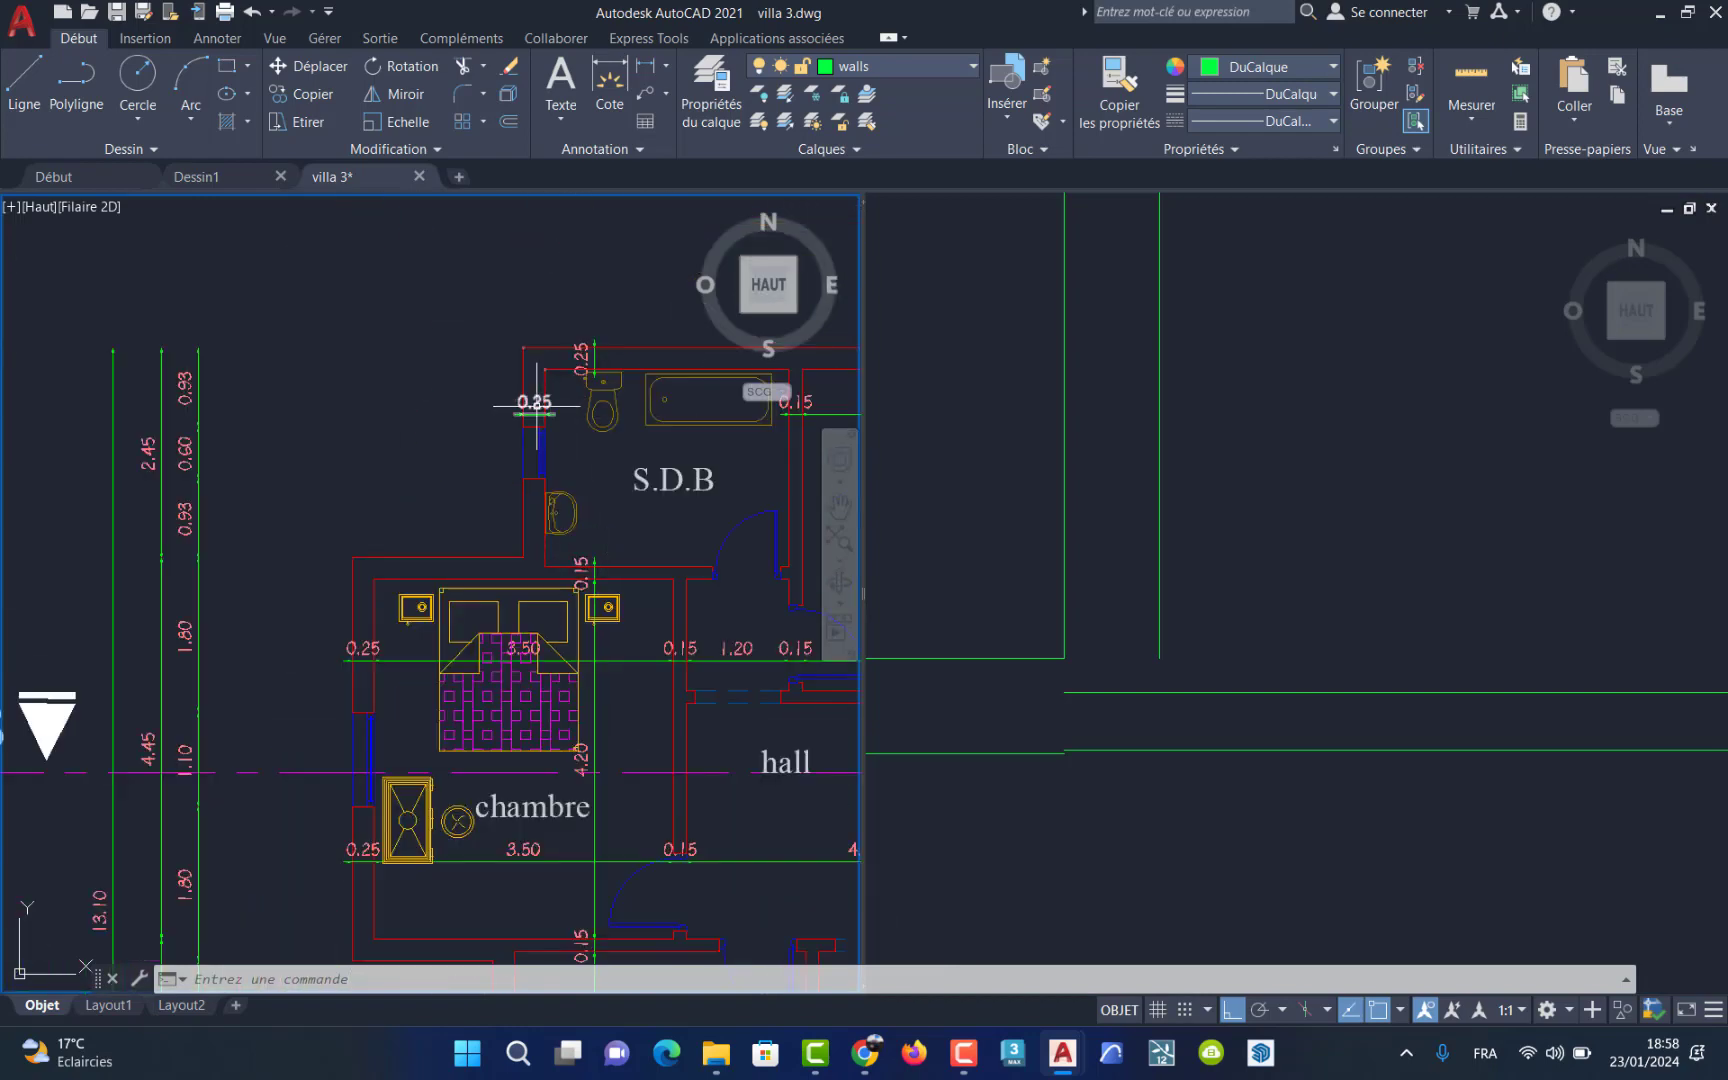
click(534, 401)
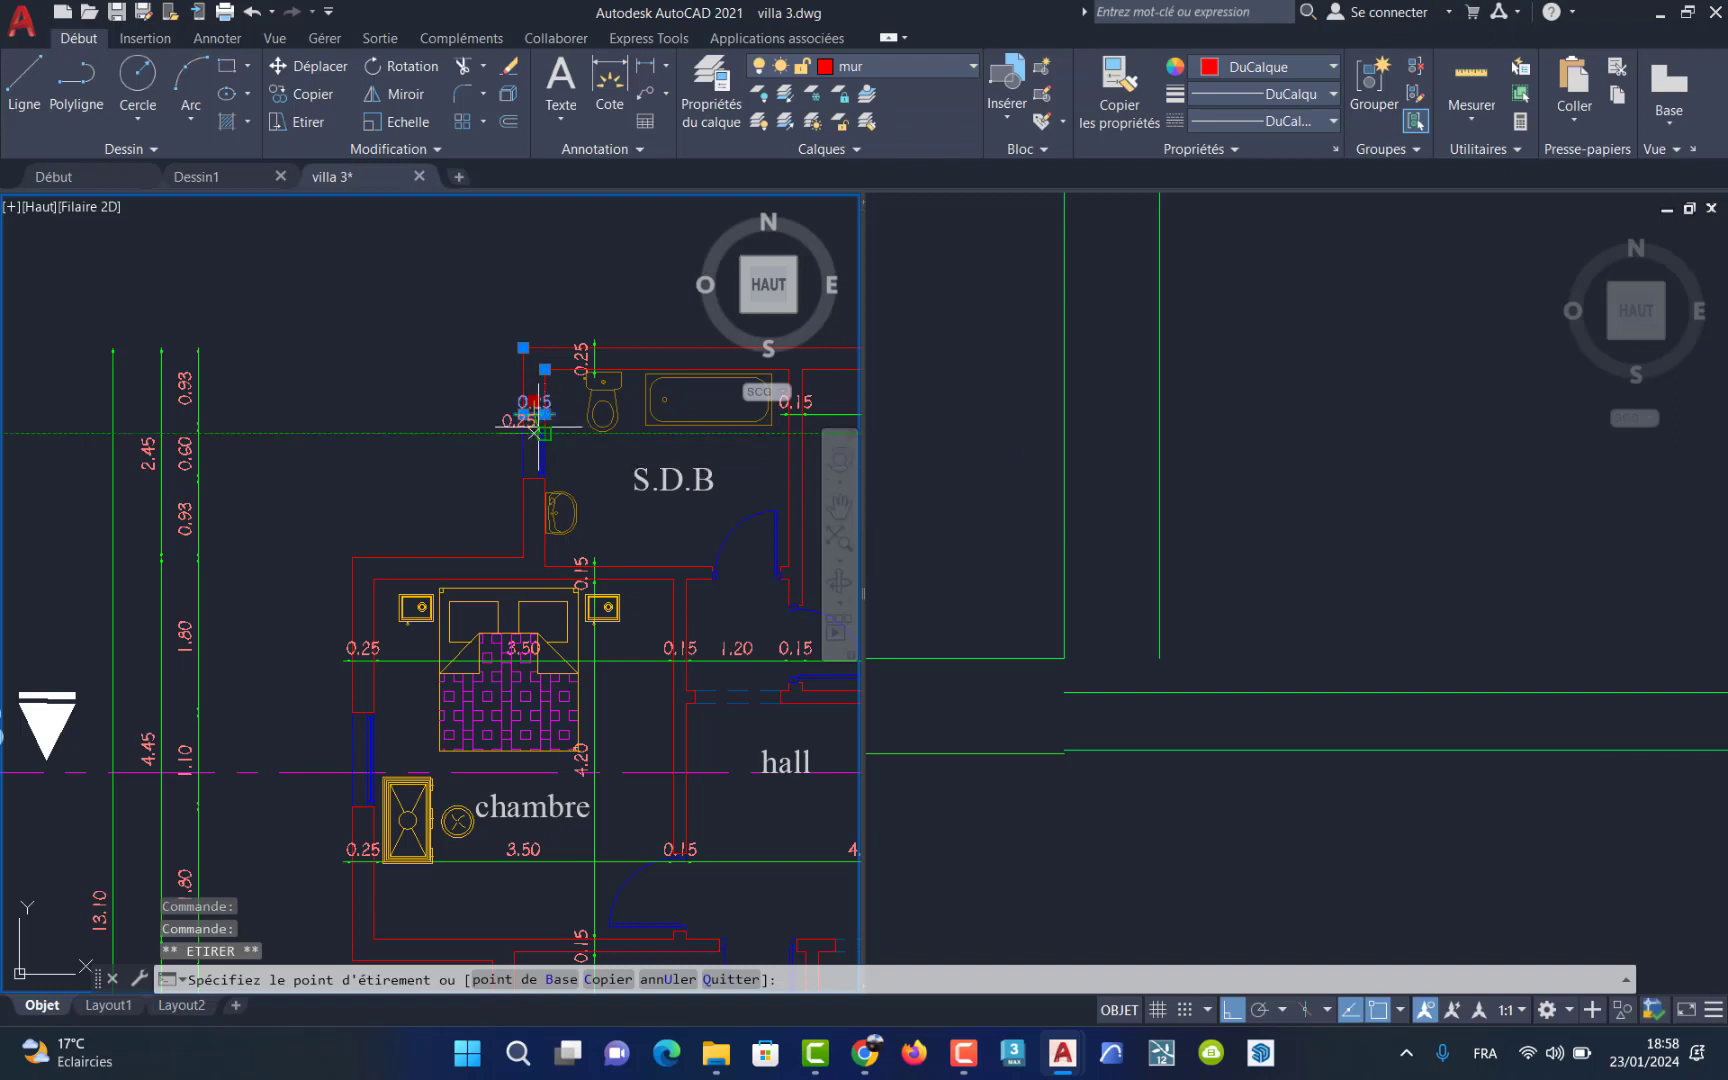
key(Escape)
key(Escape)
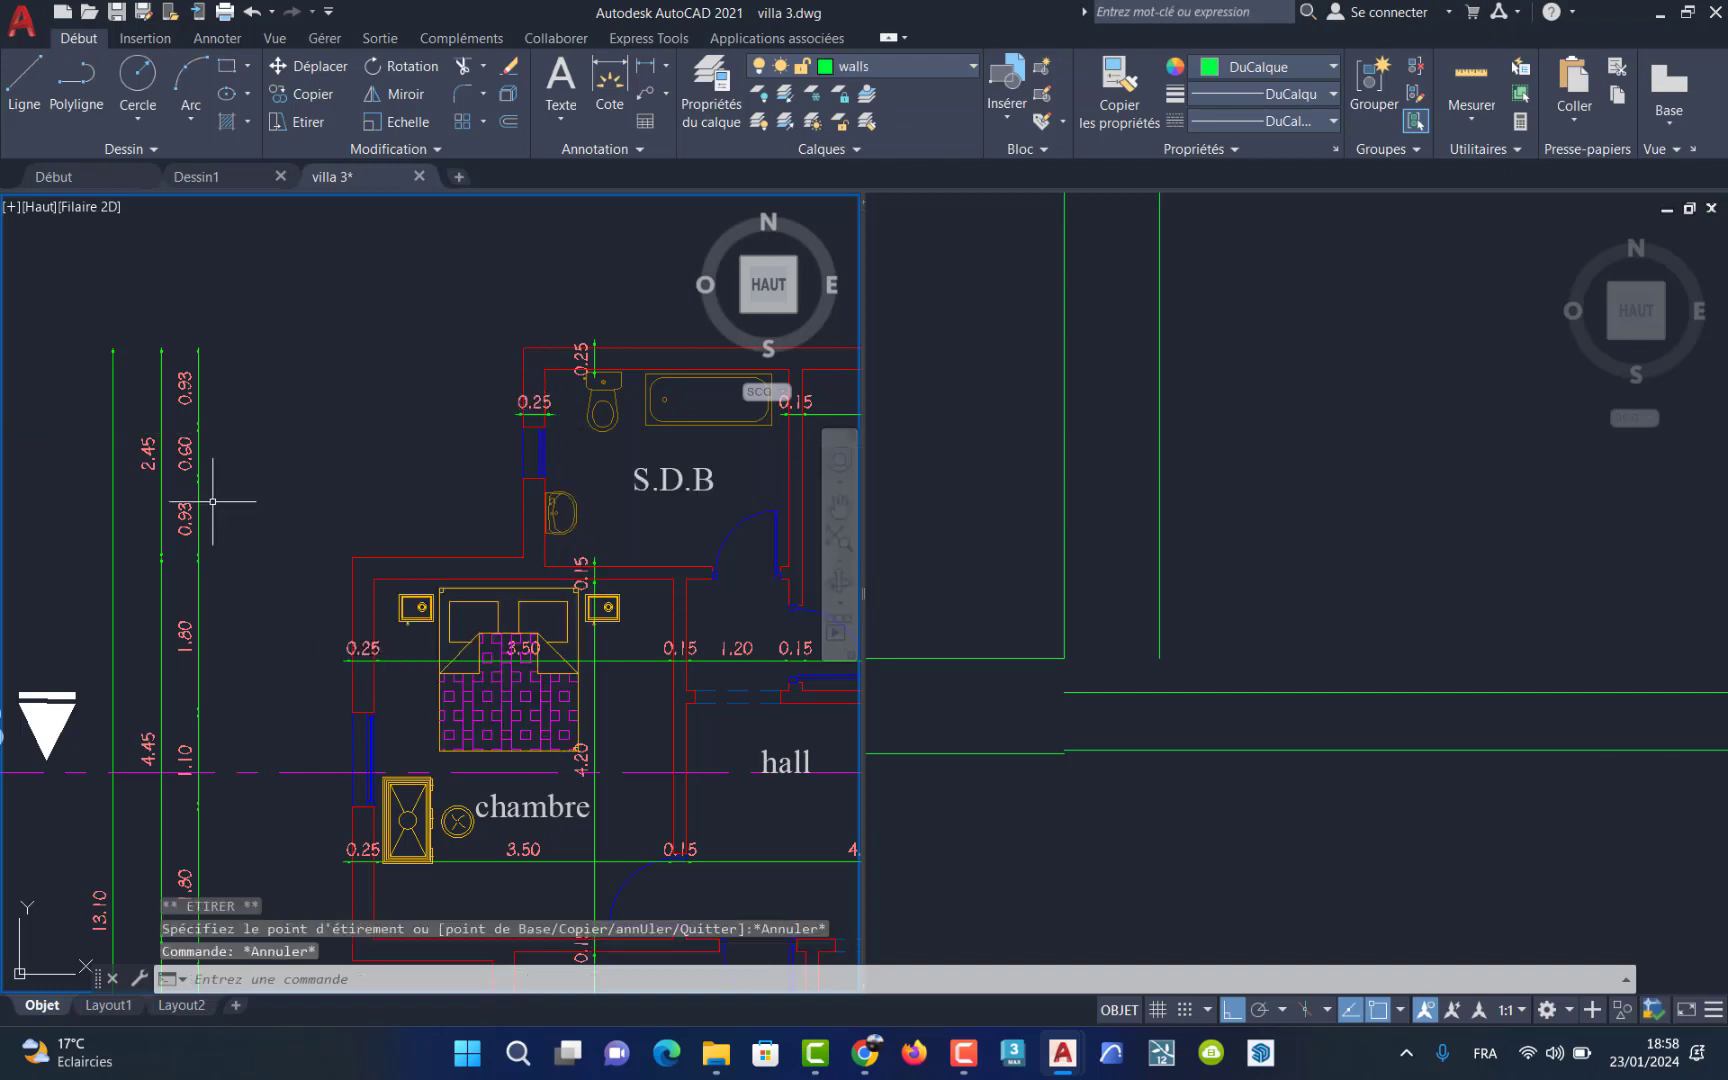
Step: Reposition the text of the lower 0.93 dimension beside the S.D.B. outer wall on the reference plan, using its text grip
click(184, 512)
click(185, 517)
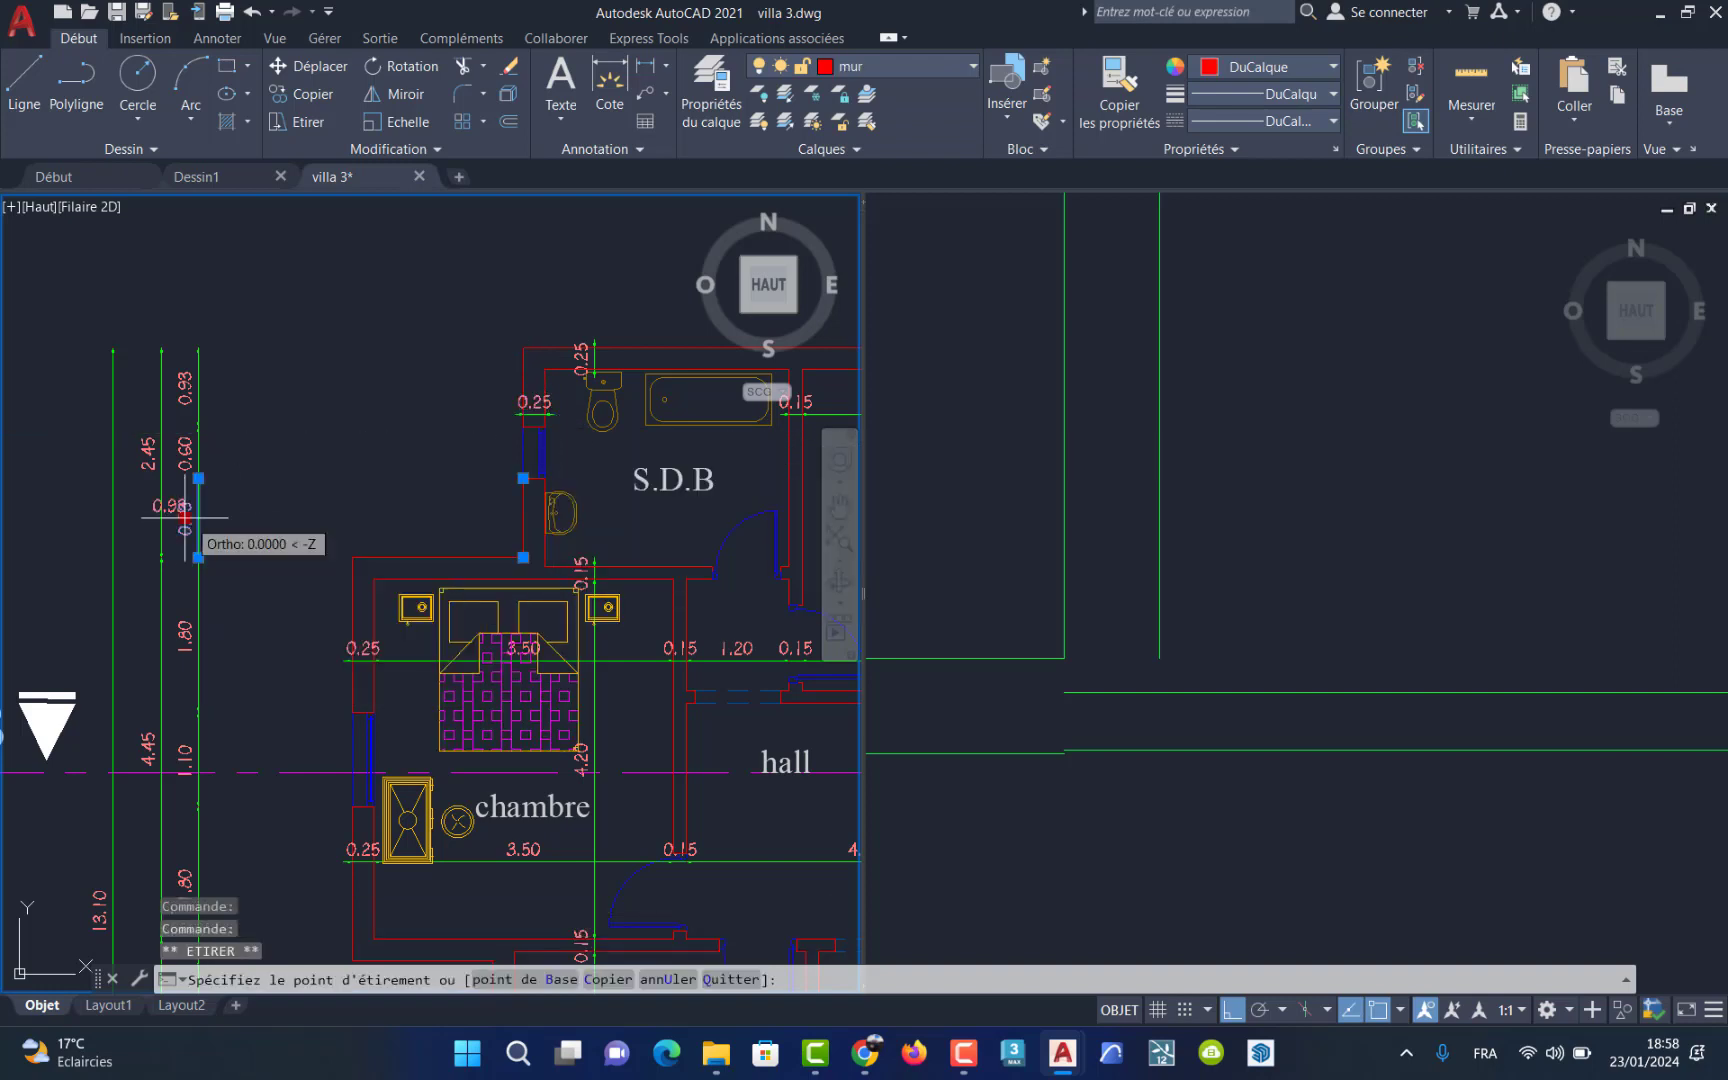
click(185, 517)
mouse_move(185, 518)
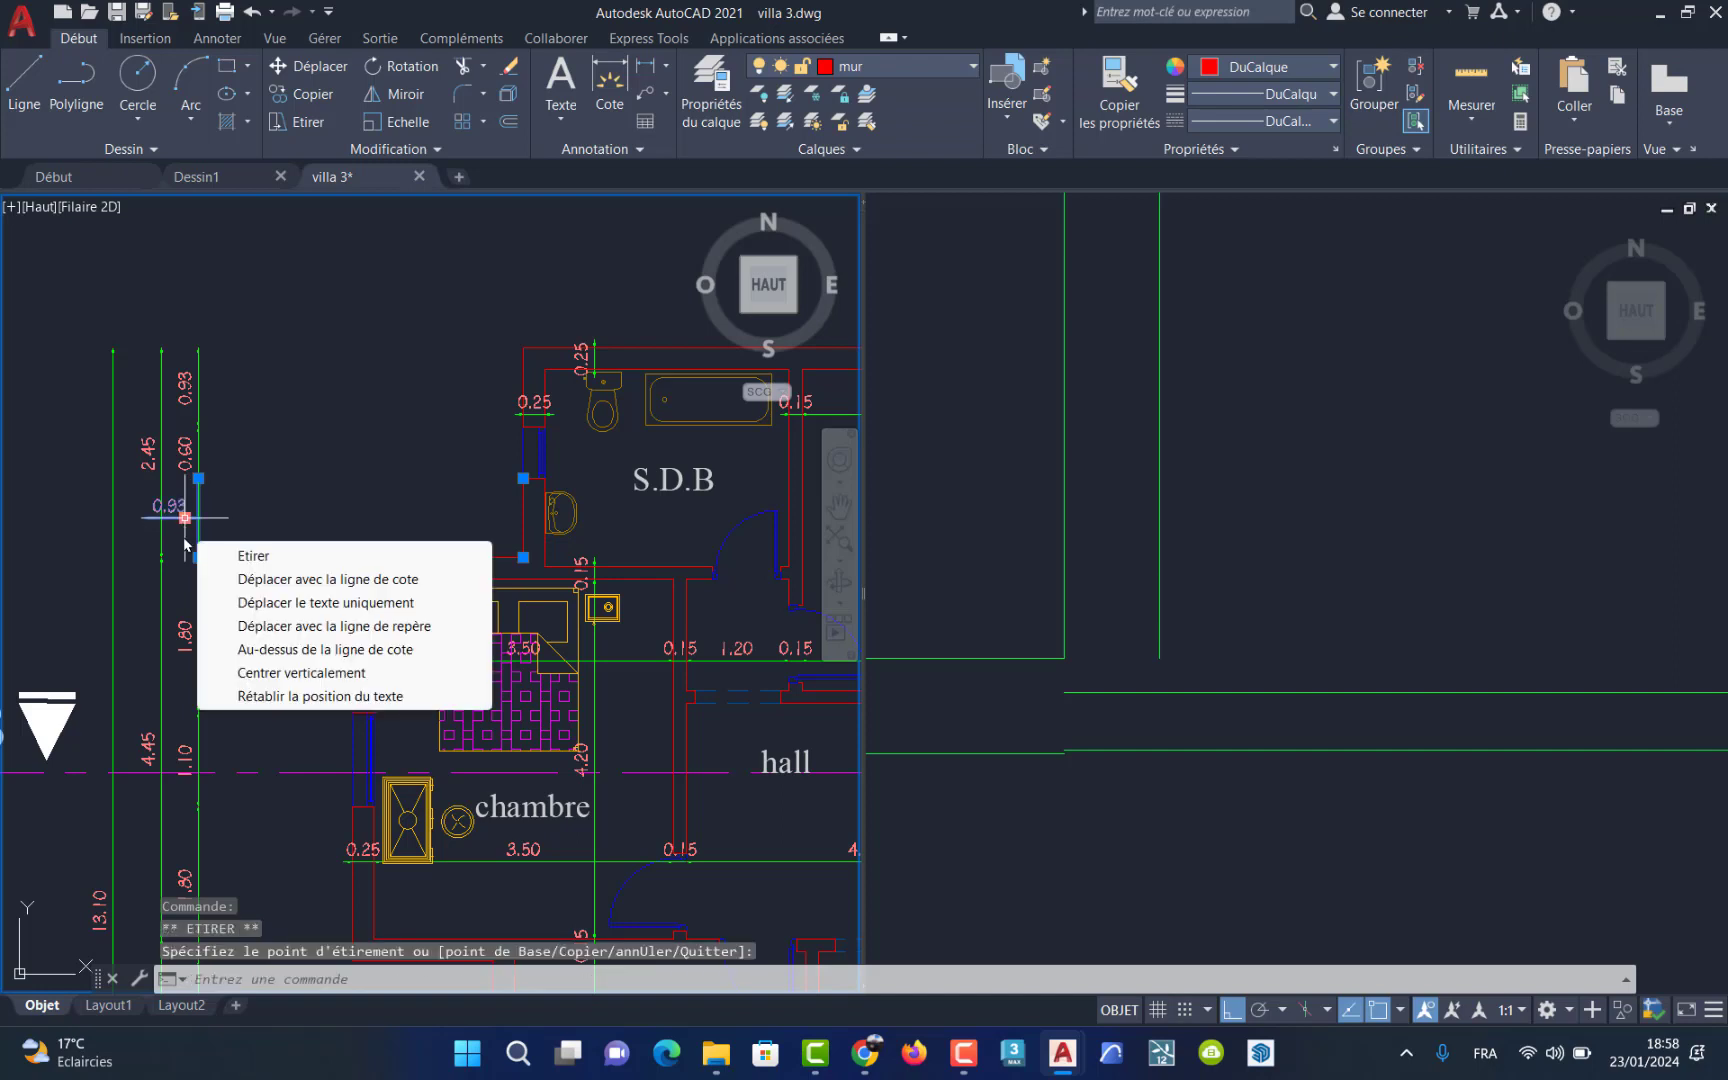
key(Escape)
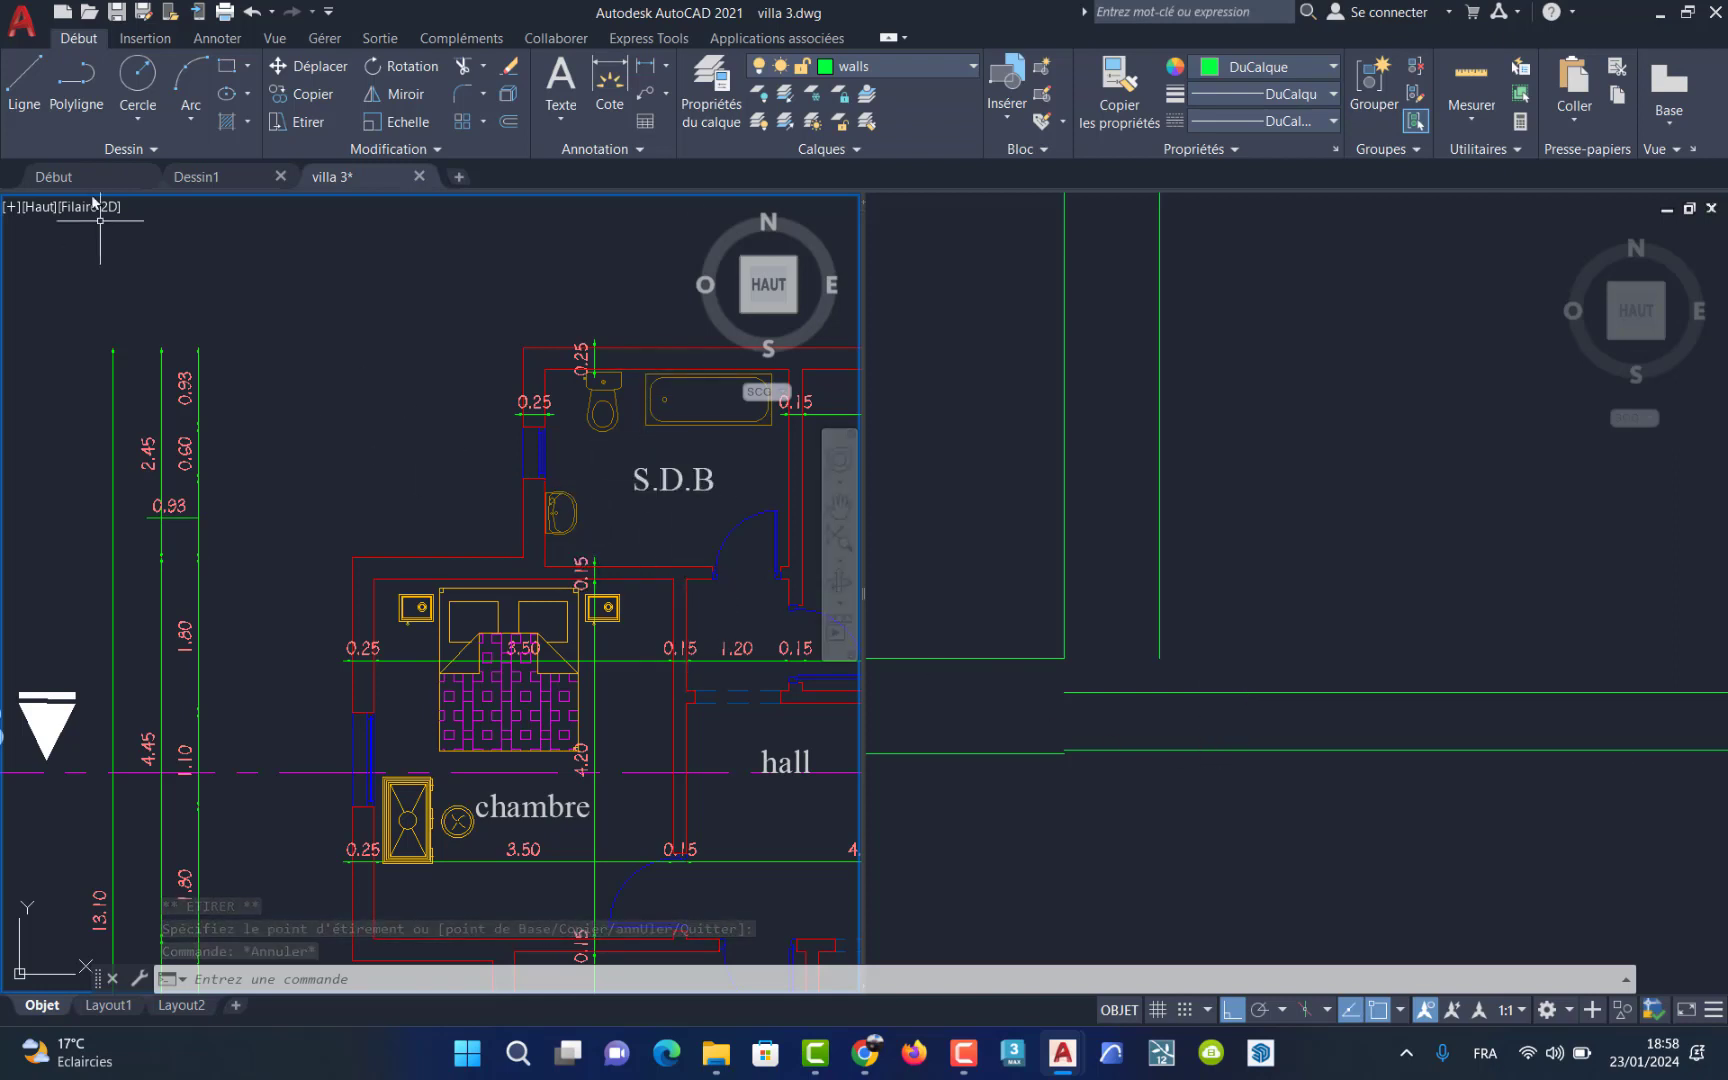
Step: Draw a vertical helper line on the reference plan from the chambre's upper-right inner corner to above the S.D.B. upper wall
click(24, 80)
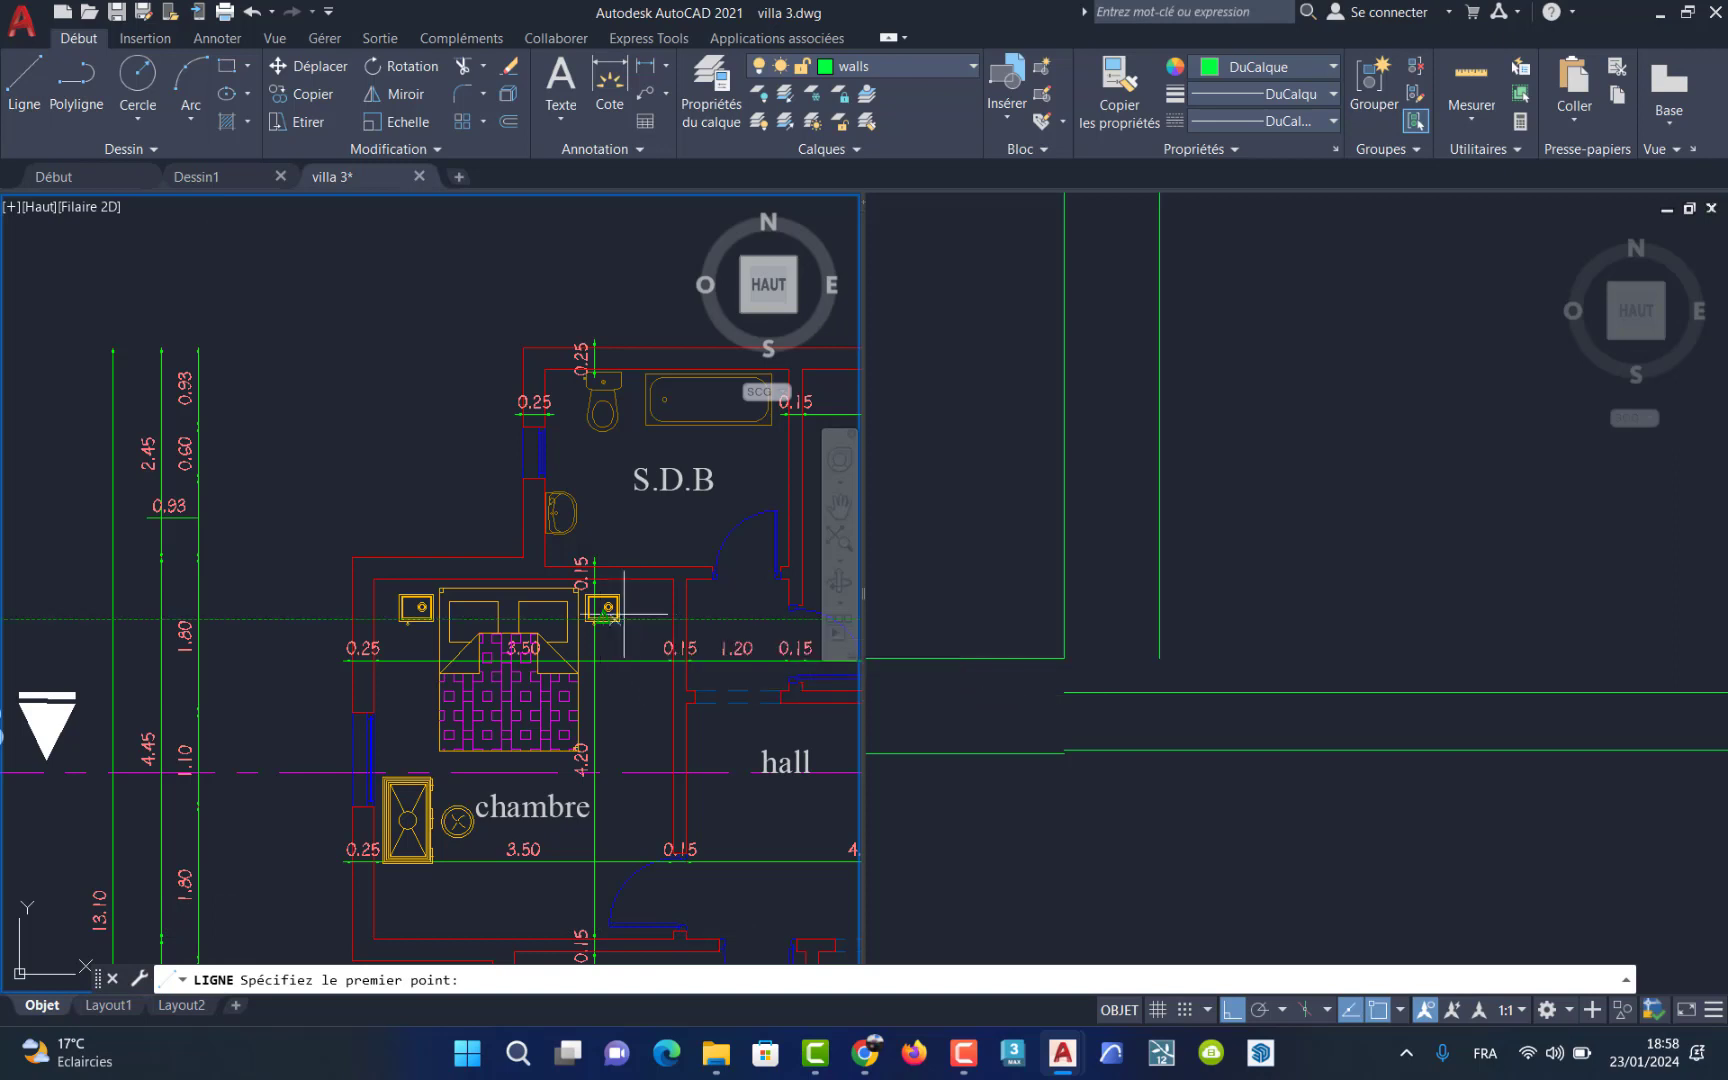
click(675, 578)
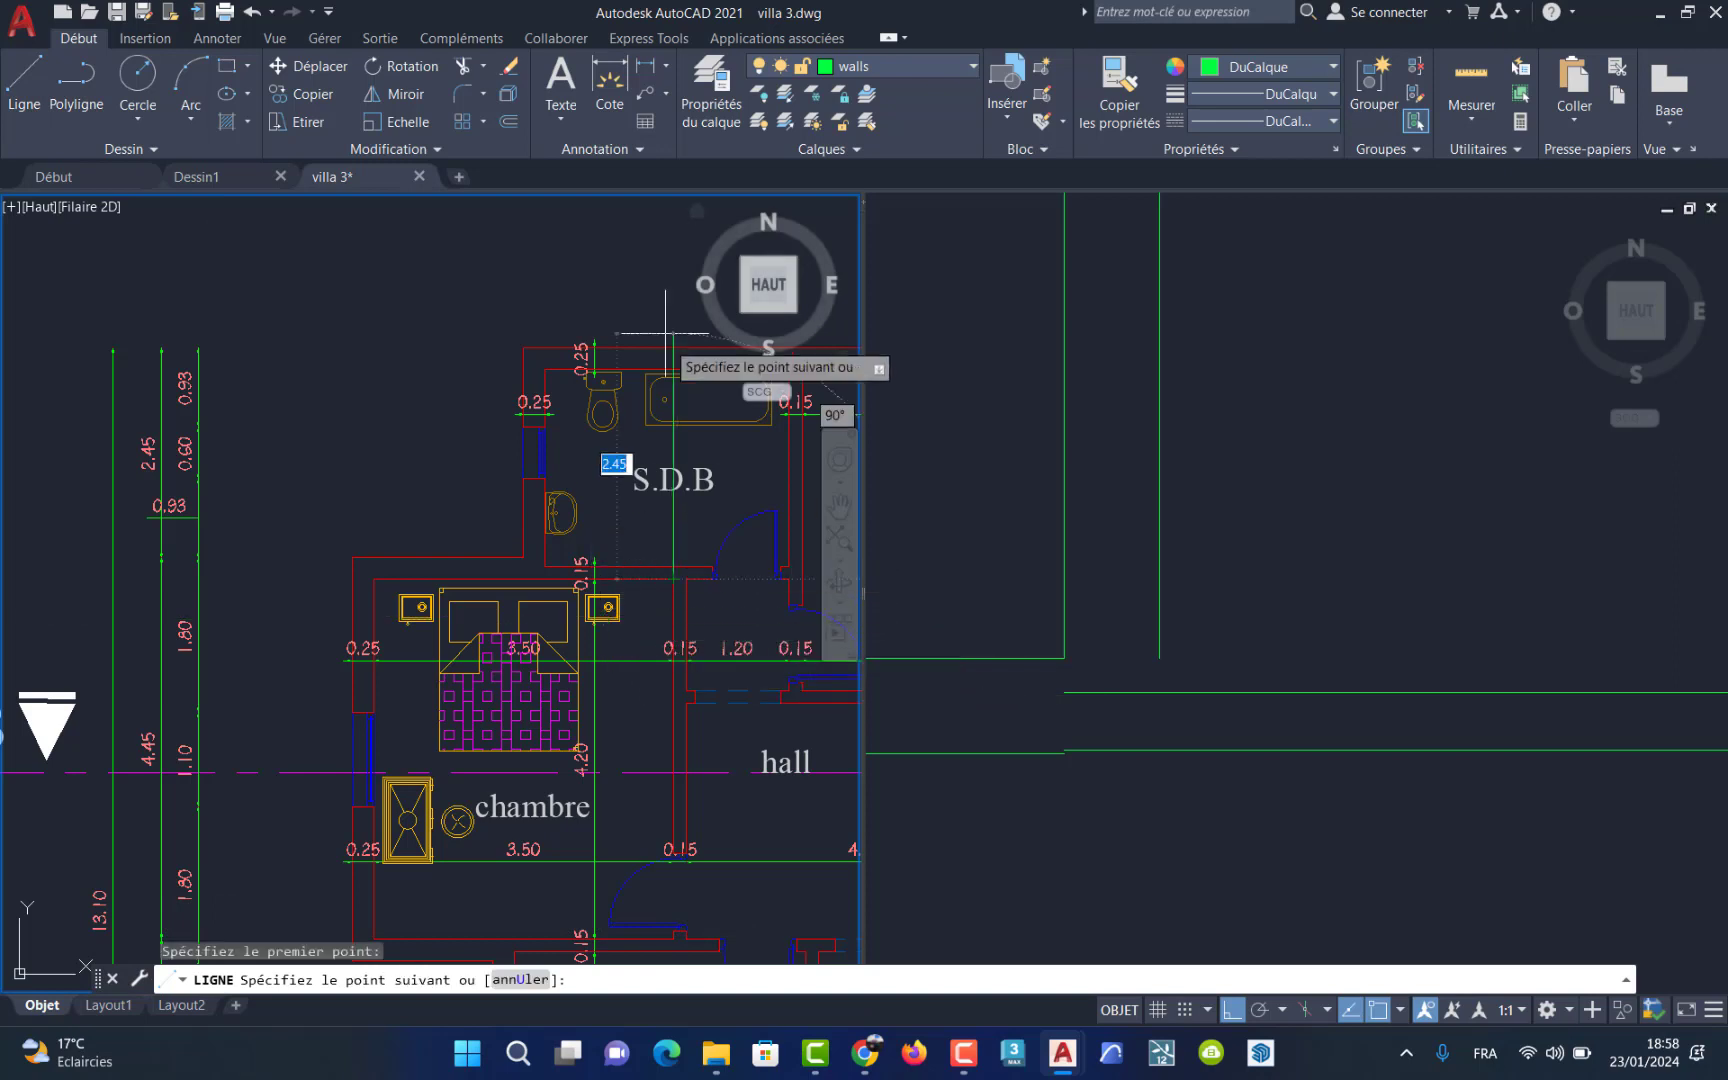
click(652, 255)
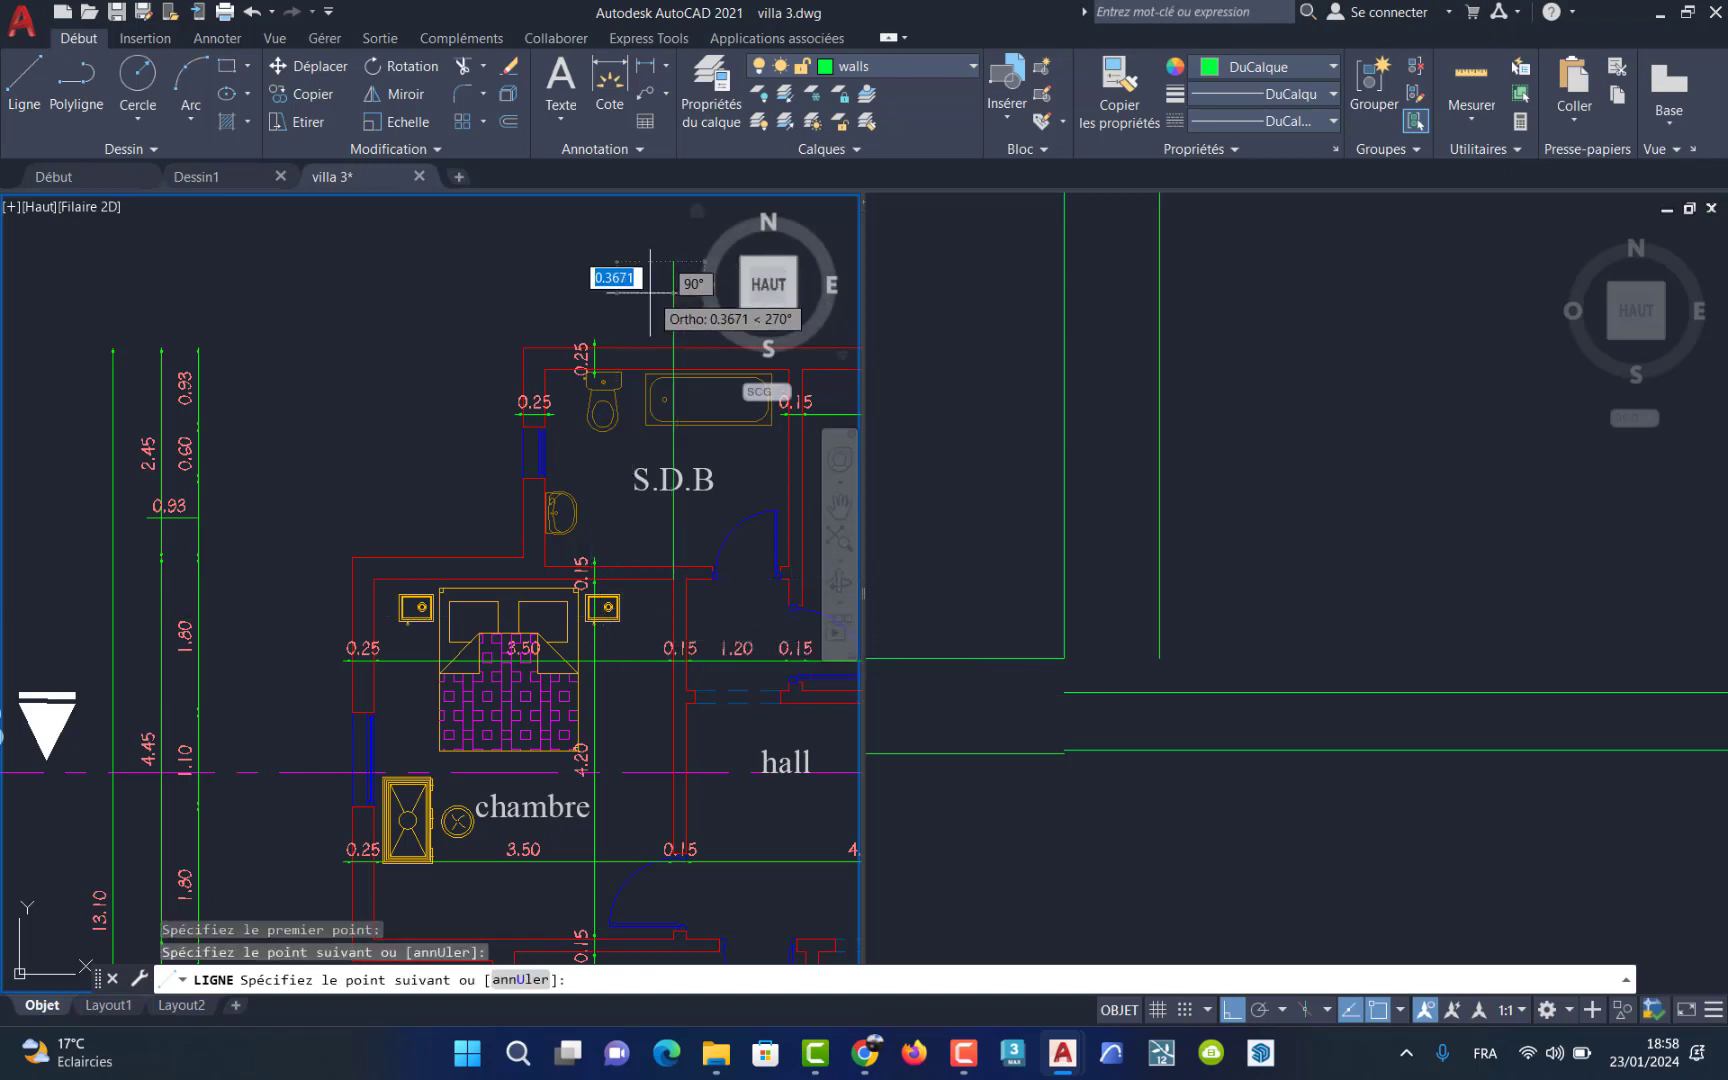
key(Return)
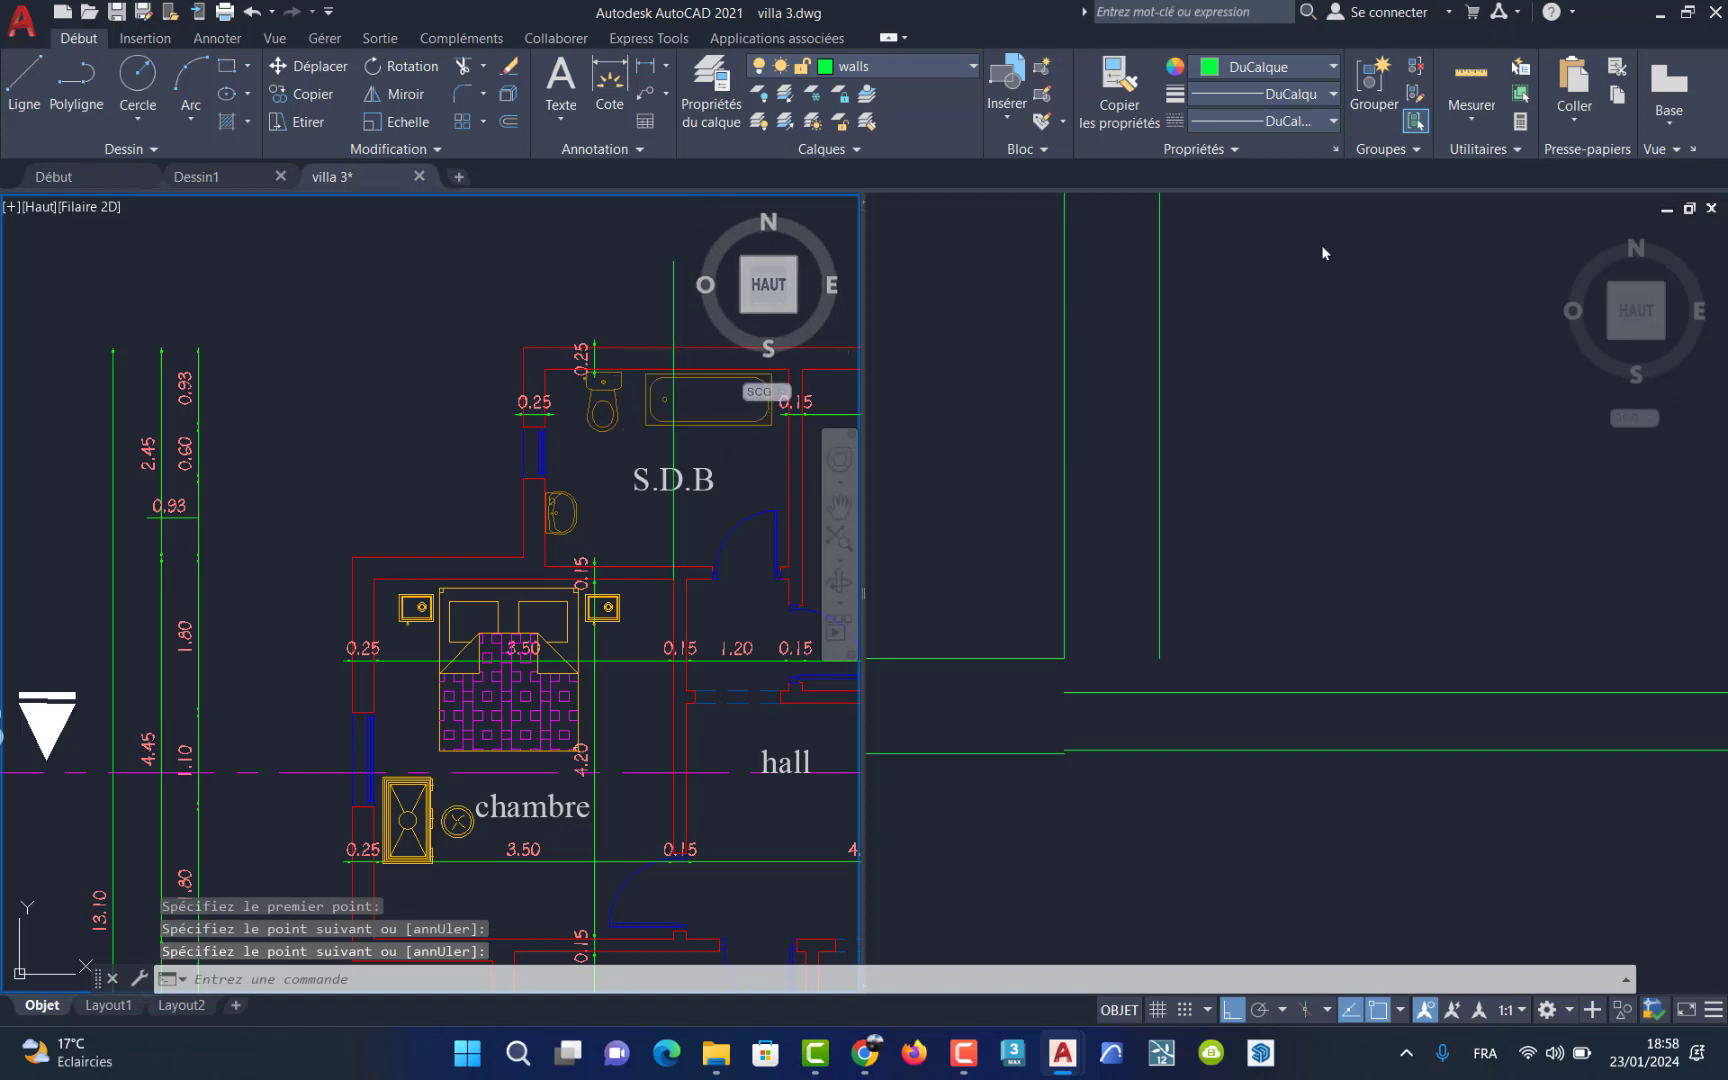
Step: Measure the distance on the reference plan from the chambre's upper-right inner corner to the inner face of the S.D.B. upper wall
click(1471, 121)
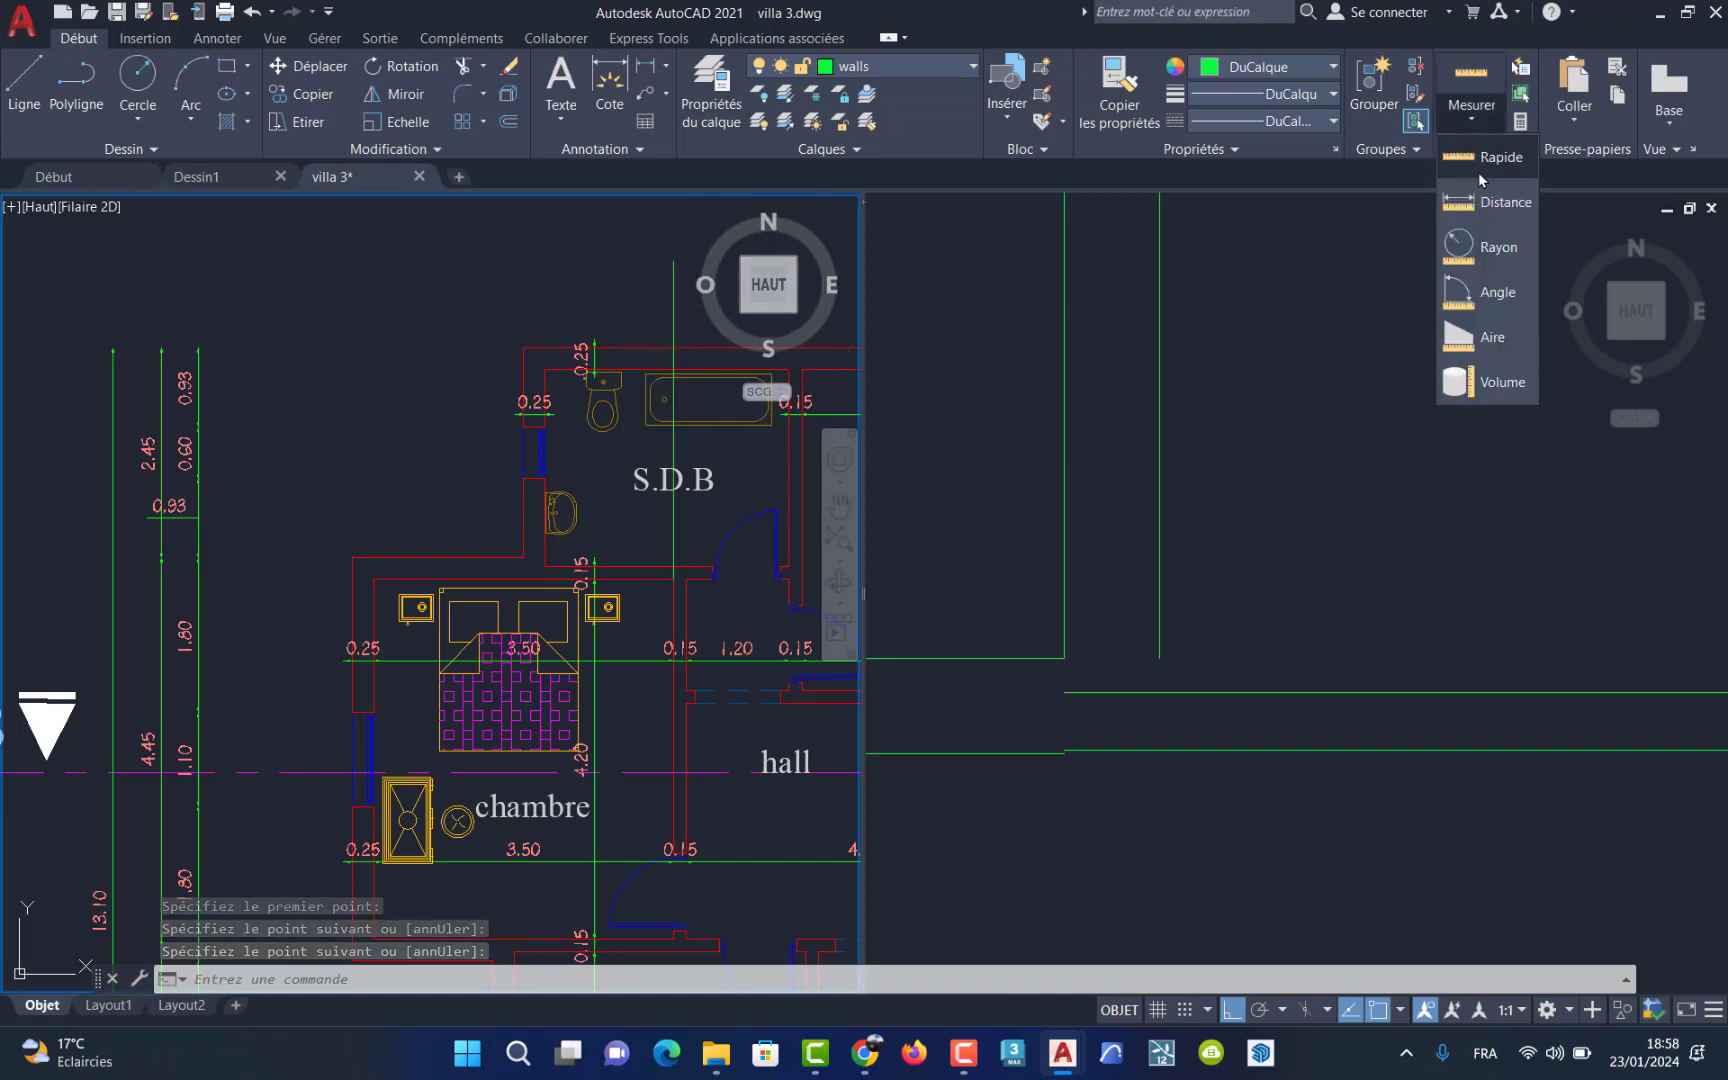
click(1474, 202)
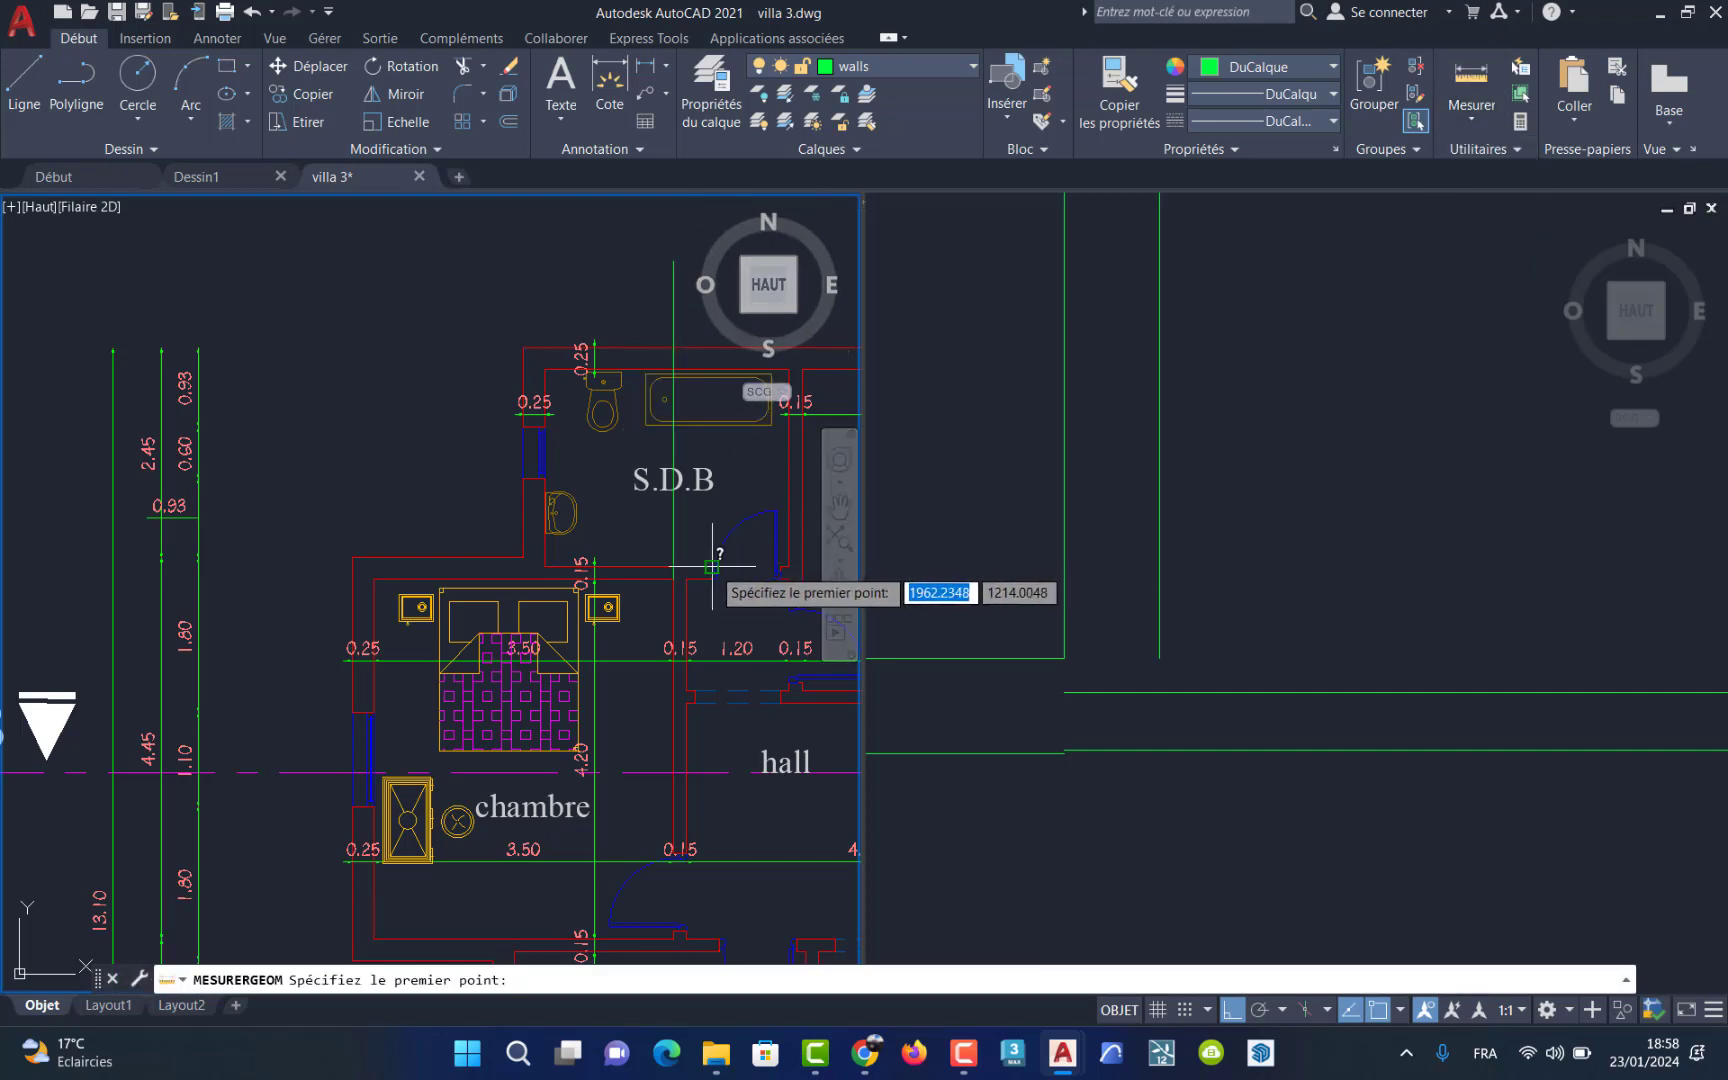
scroll(650, 580, up, 6)
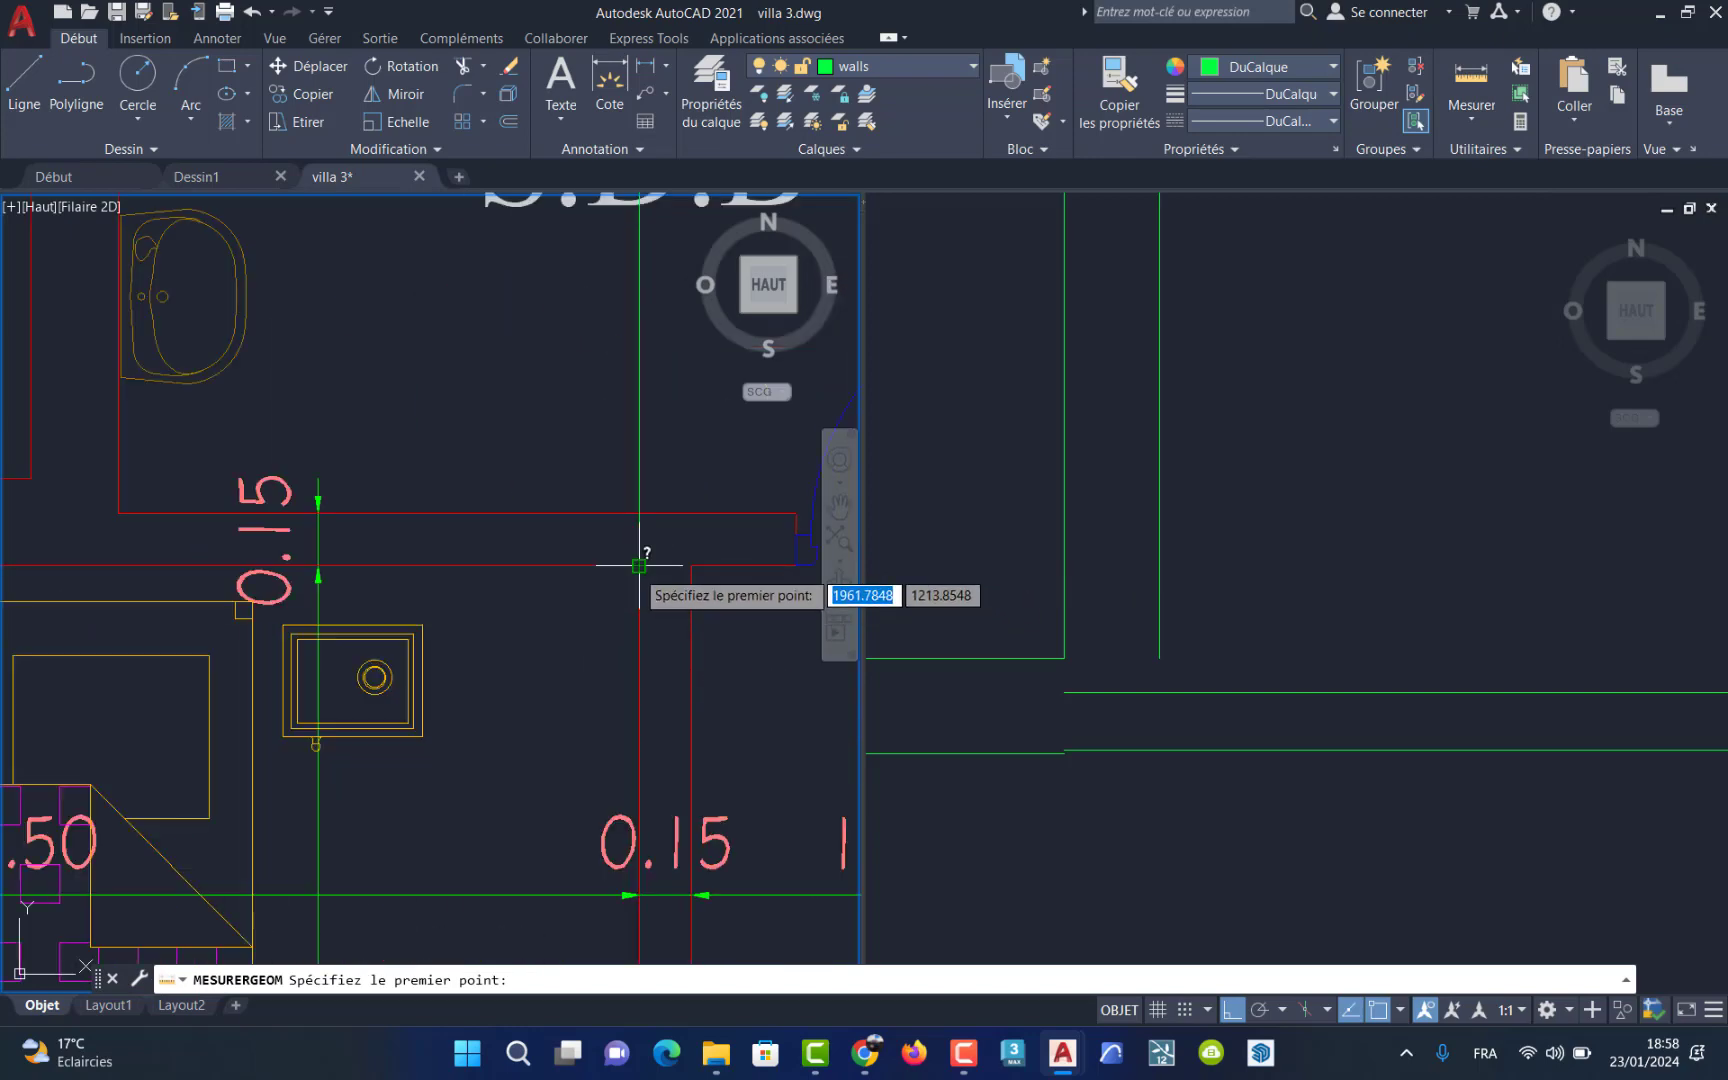
click(640, 565)
scroll(660, 555, down, 6)
scroll(660, 450, up, 6)
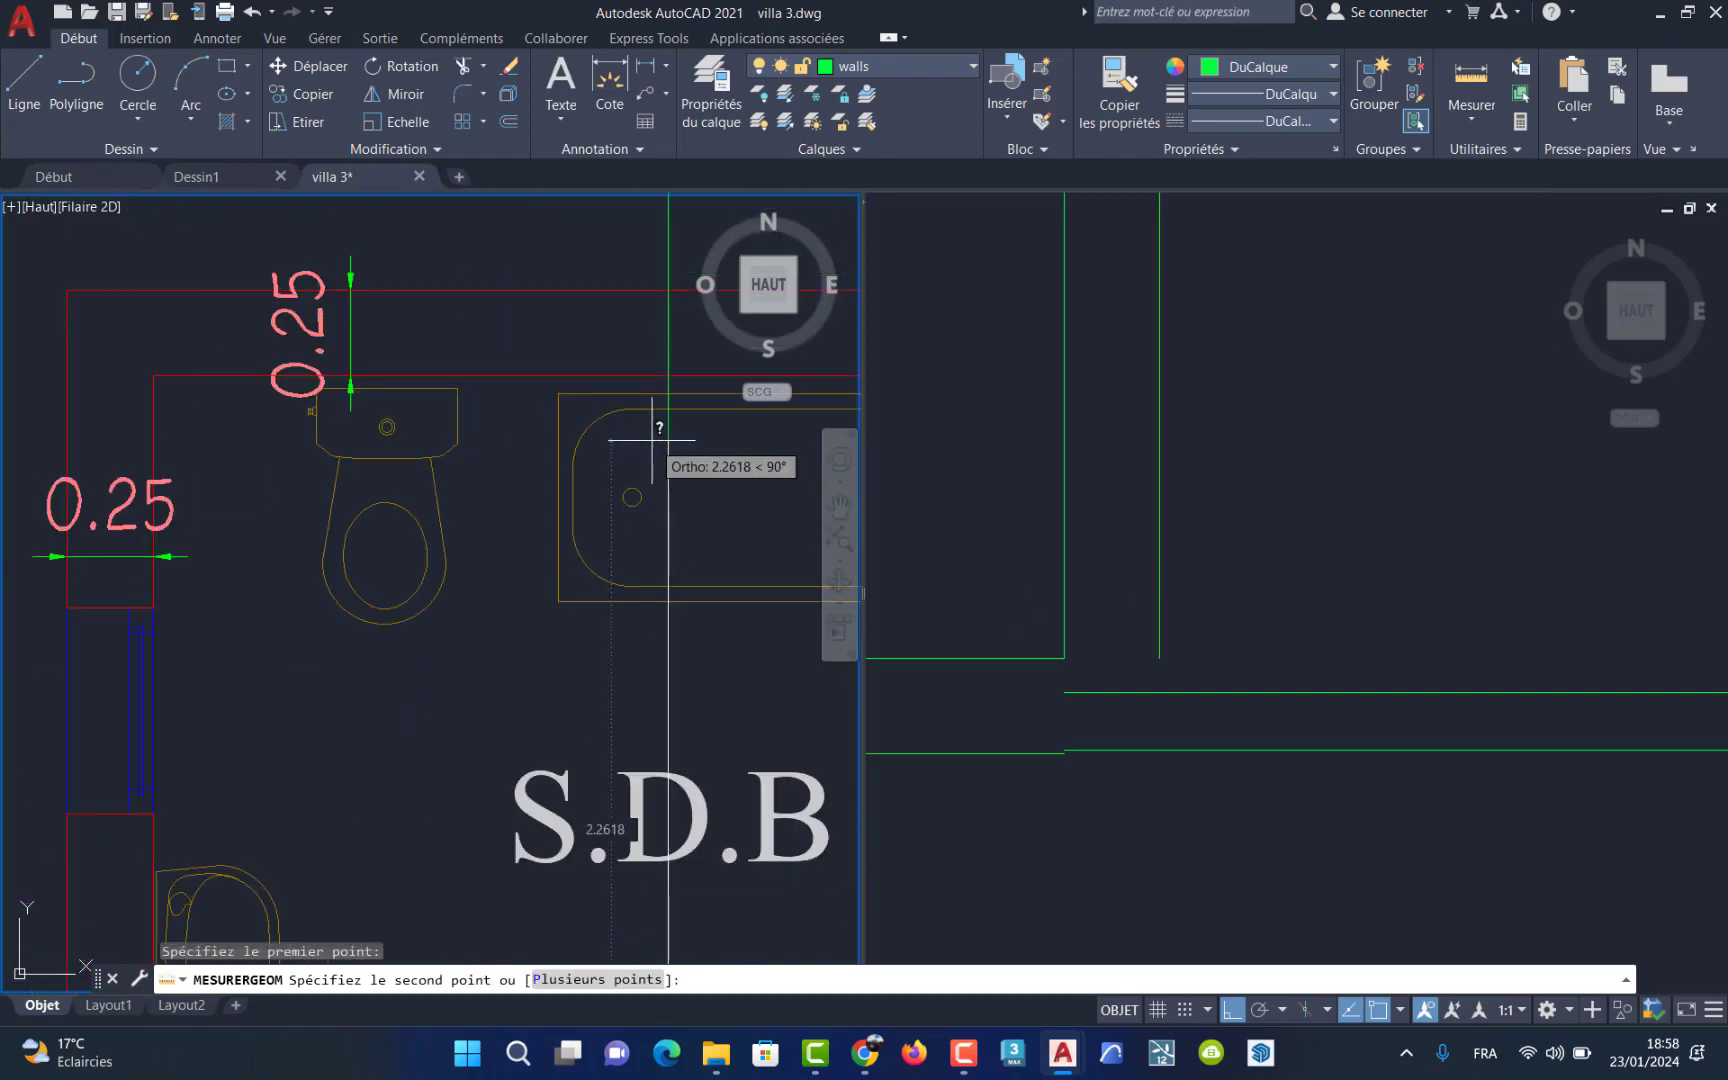
click(668, 376)
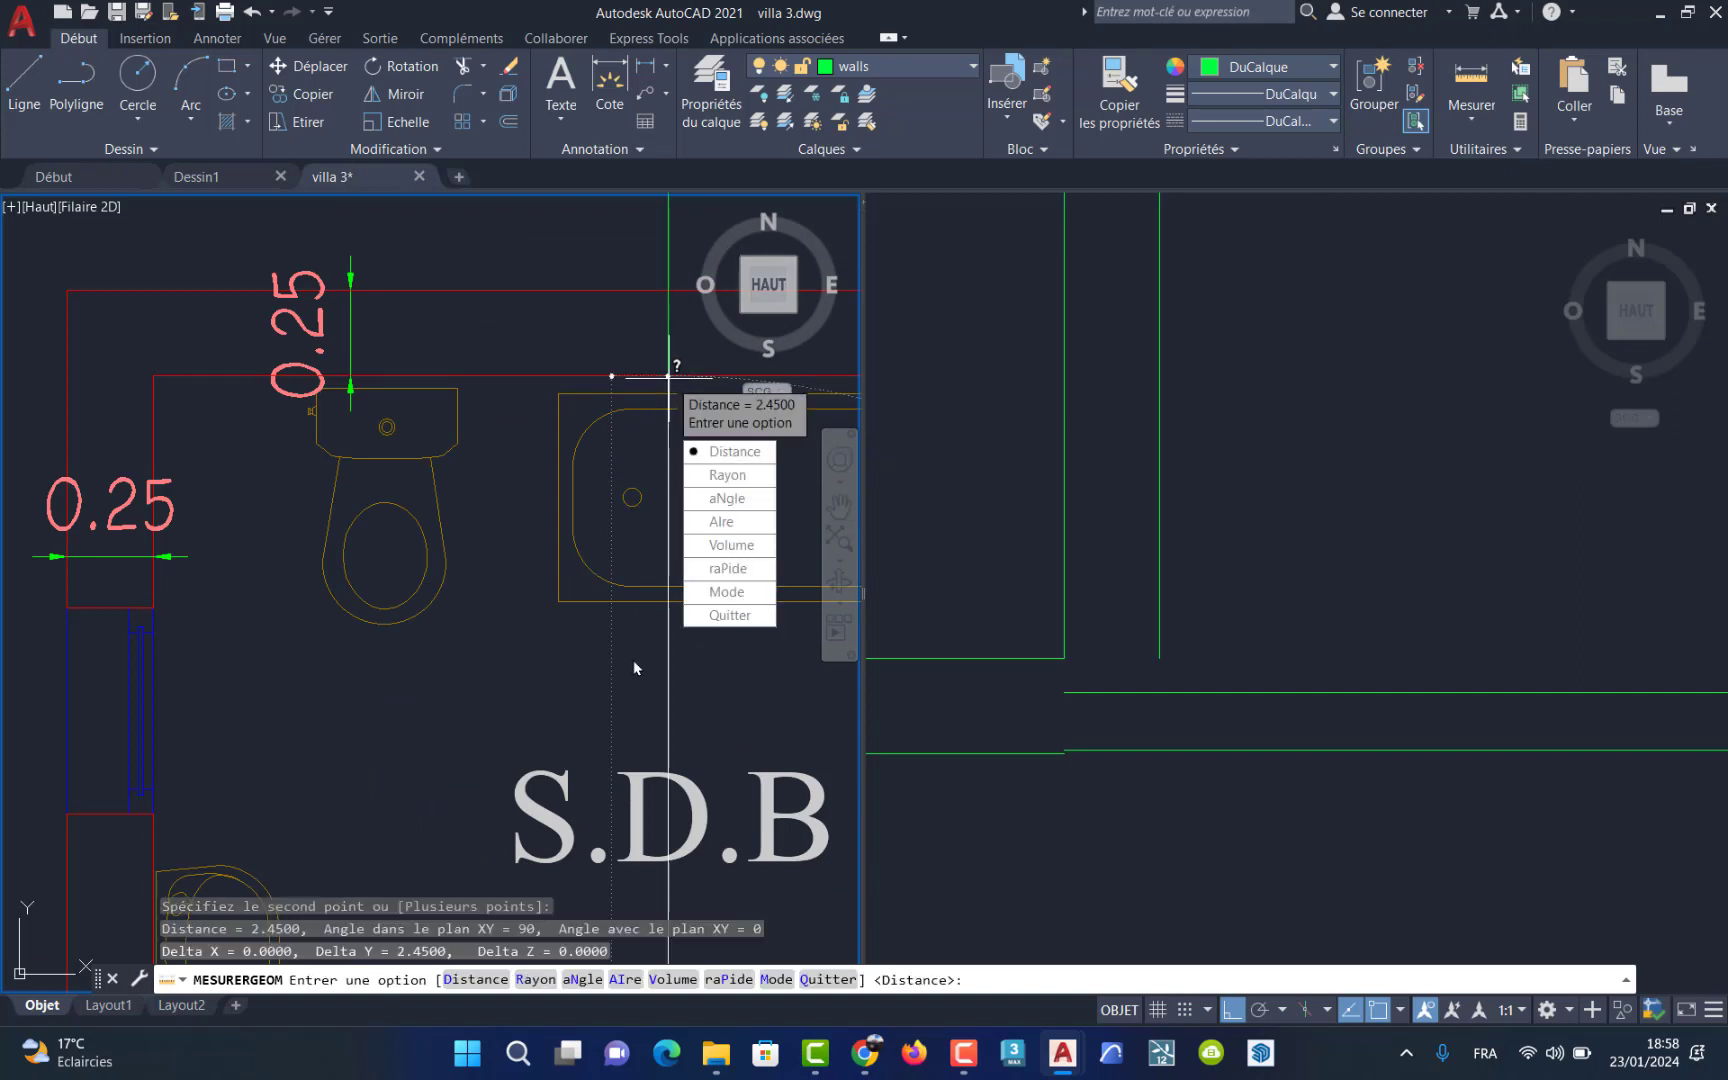
key(Escape)
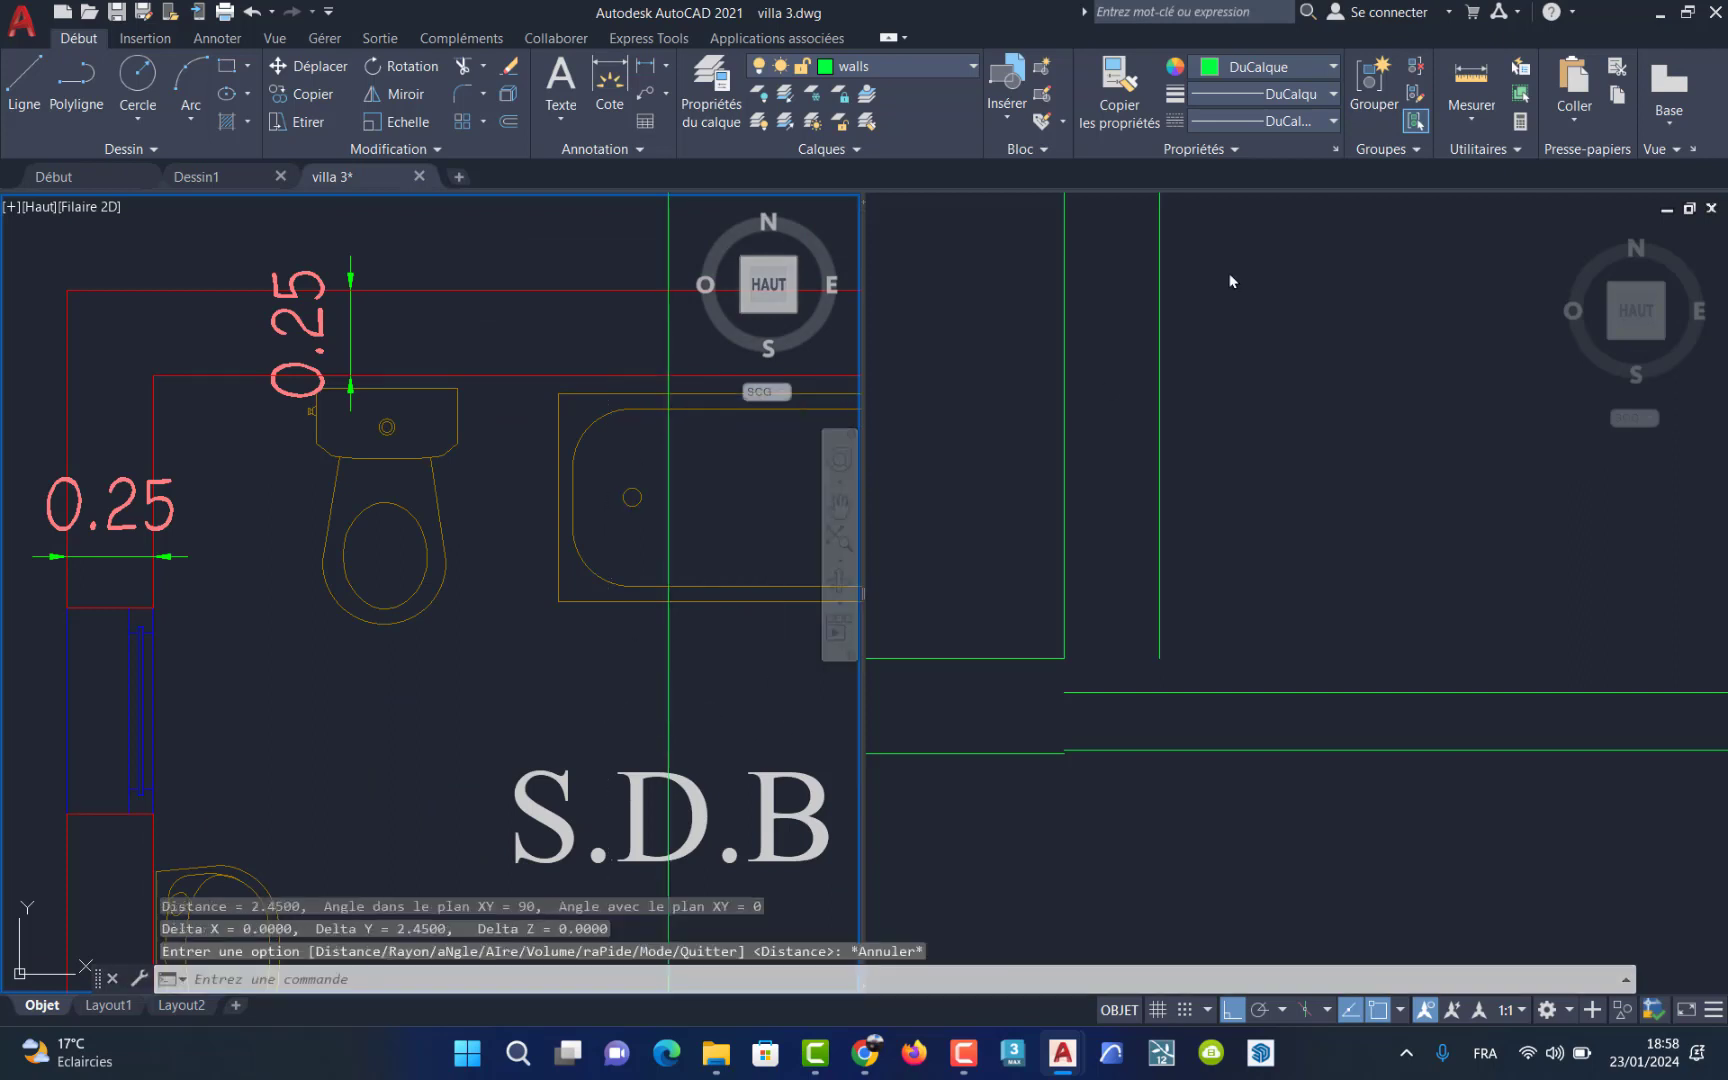
Step: Check the distance on the reference plan from the outer face of the S.D.B. upper wall down to the chambre's upper-right inner corner
click(1473, 118)
click(1465, 202)
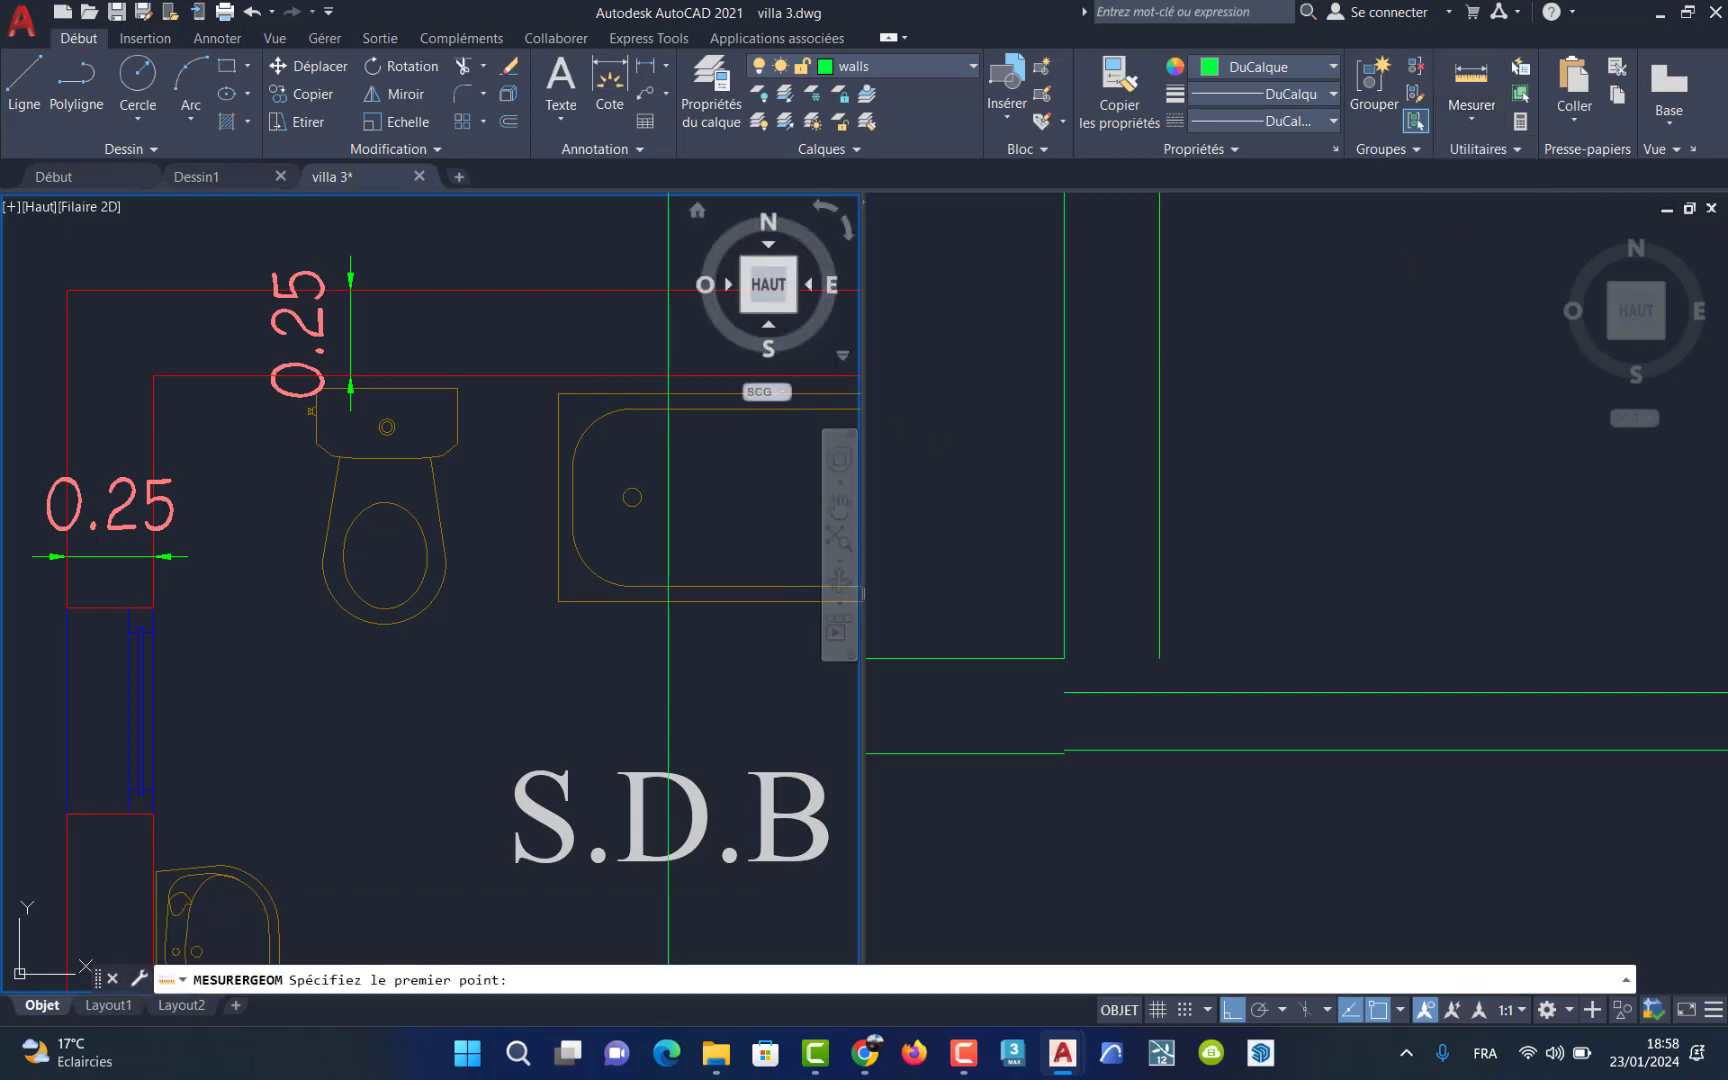
scroll(668, 290, down, 5)
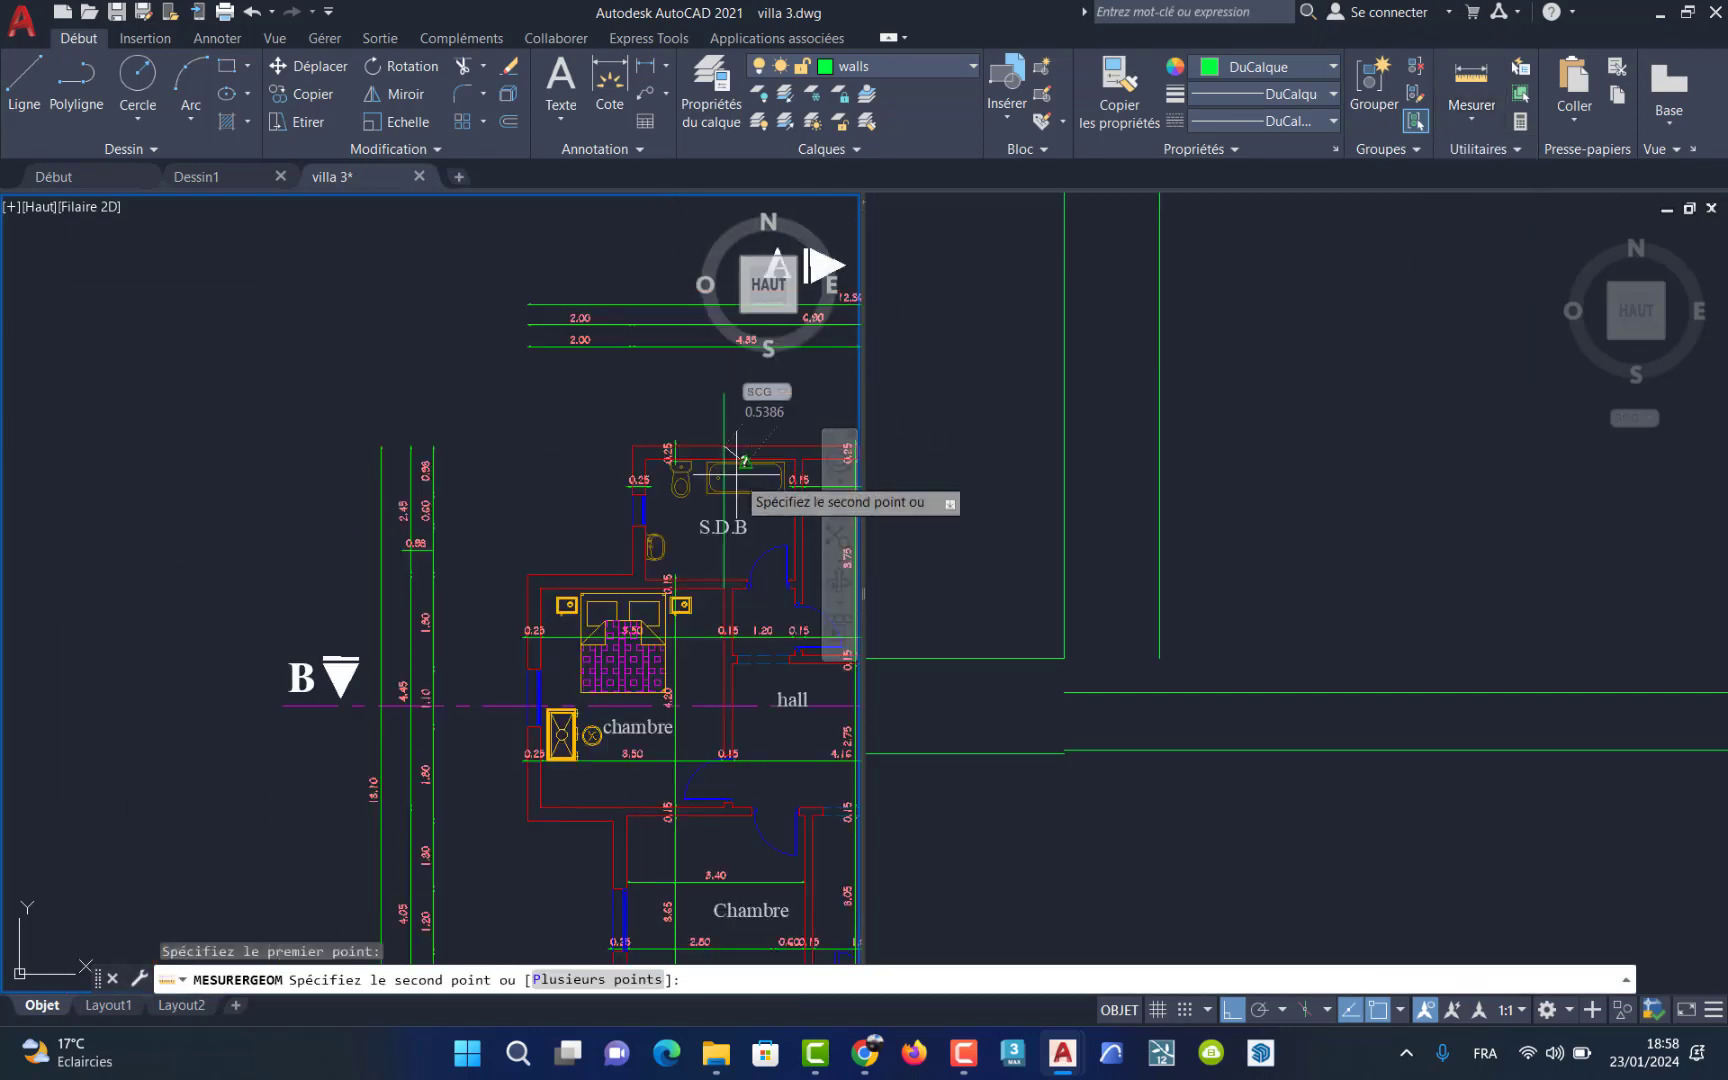
scroll(740, 629, up, 6)
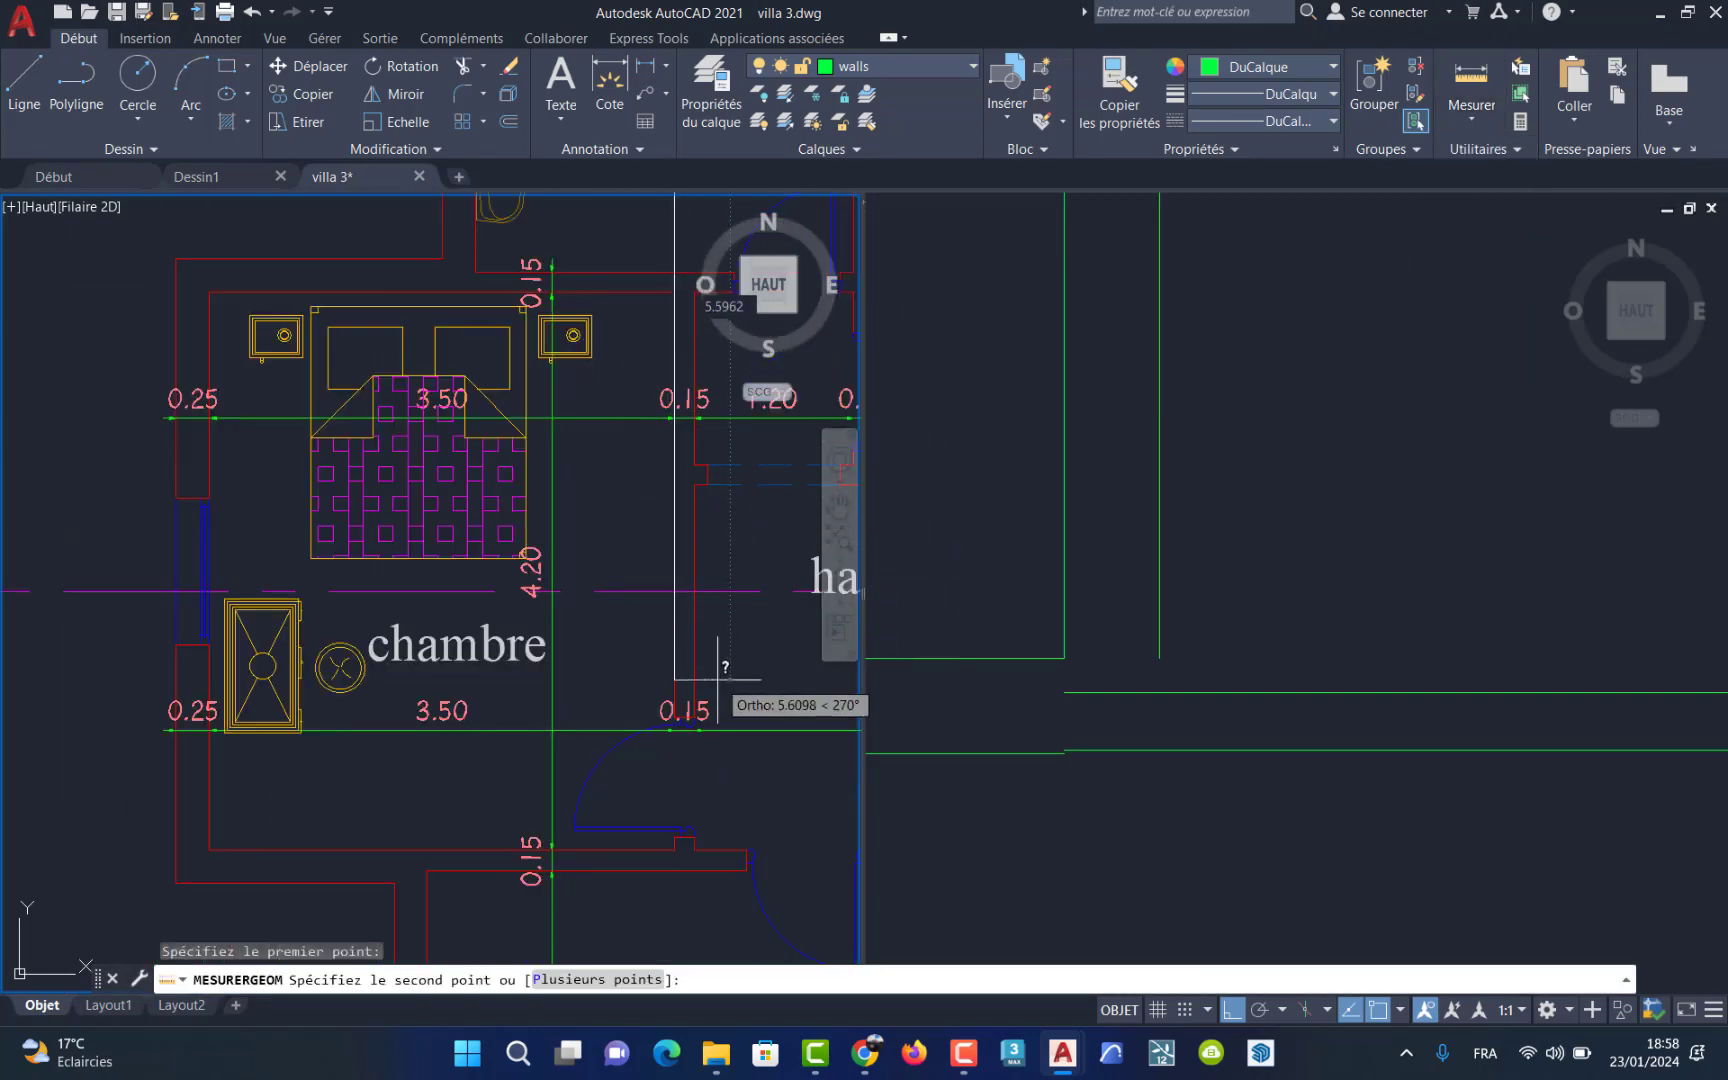
scroll(705, 690, down, 6)
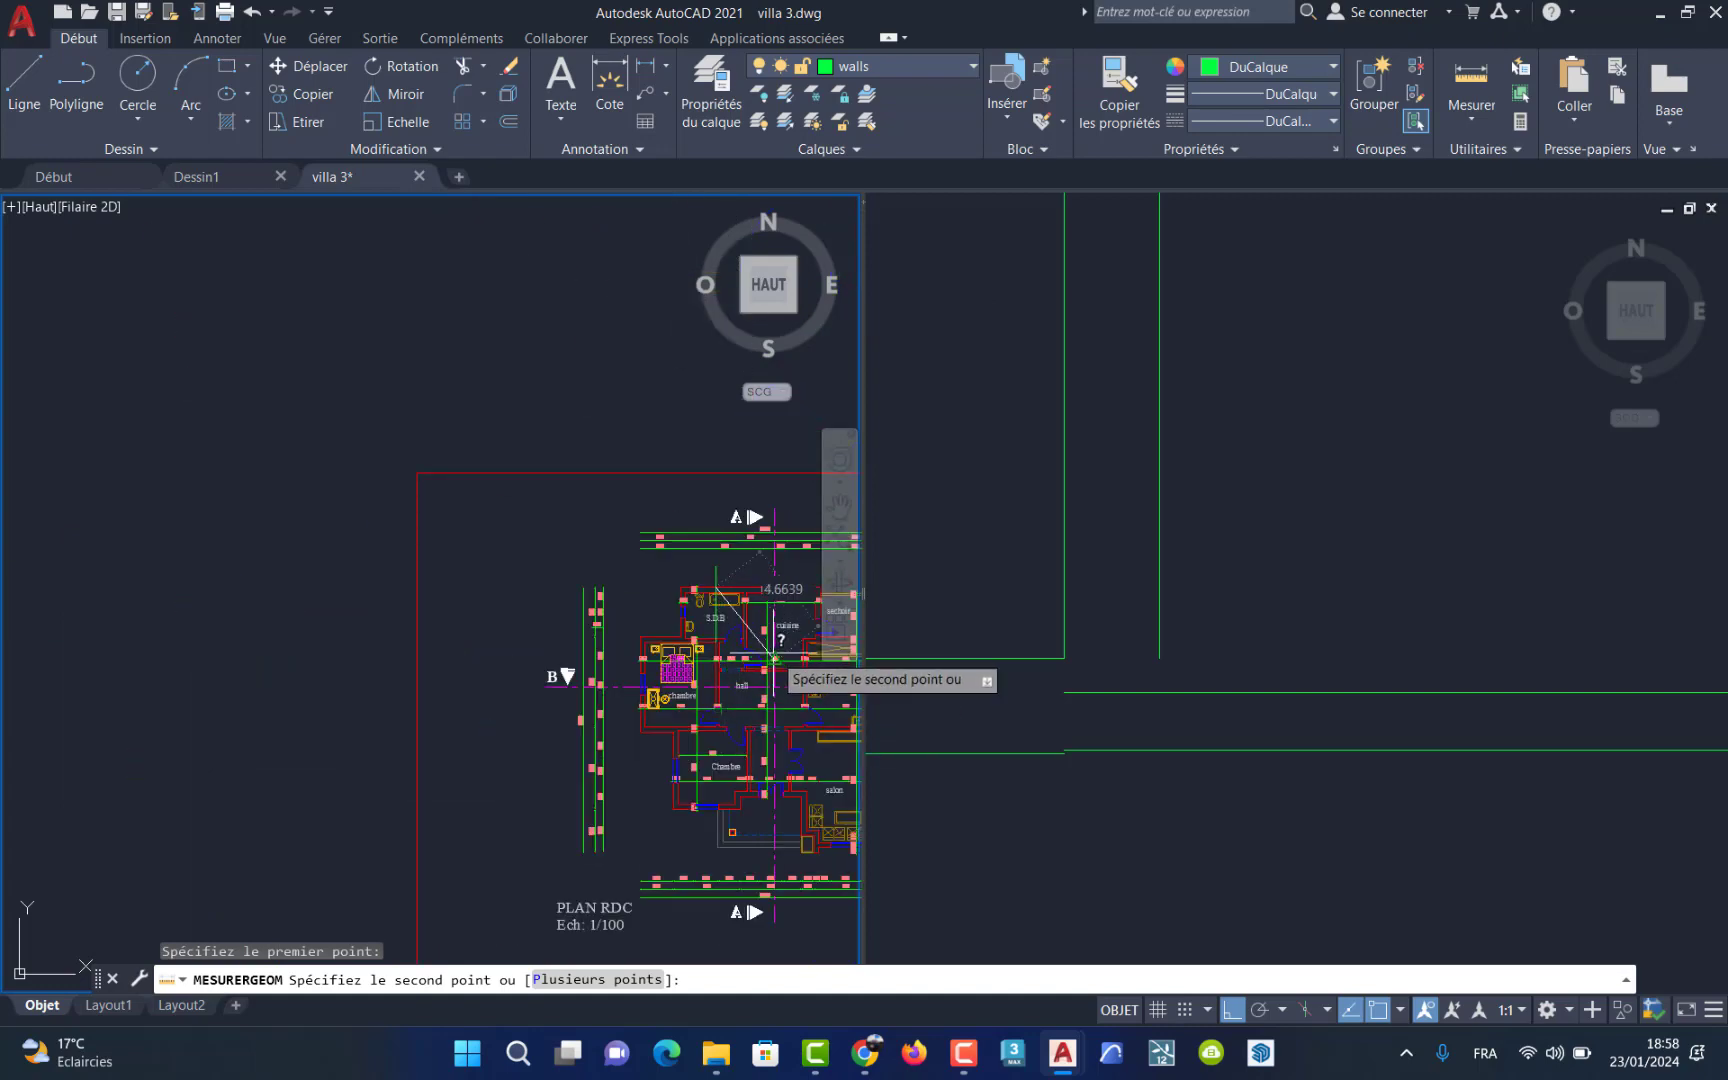
scroll(735, 643, up, 5)
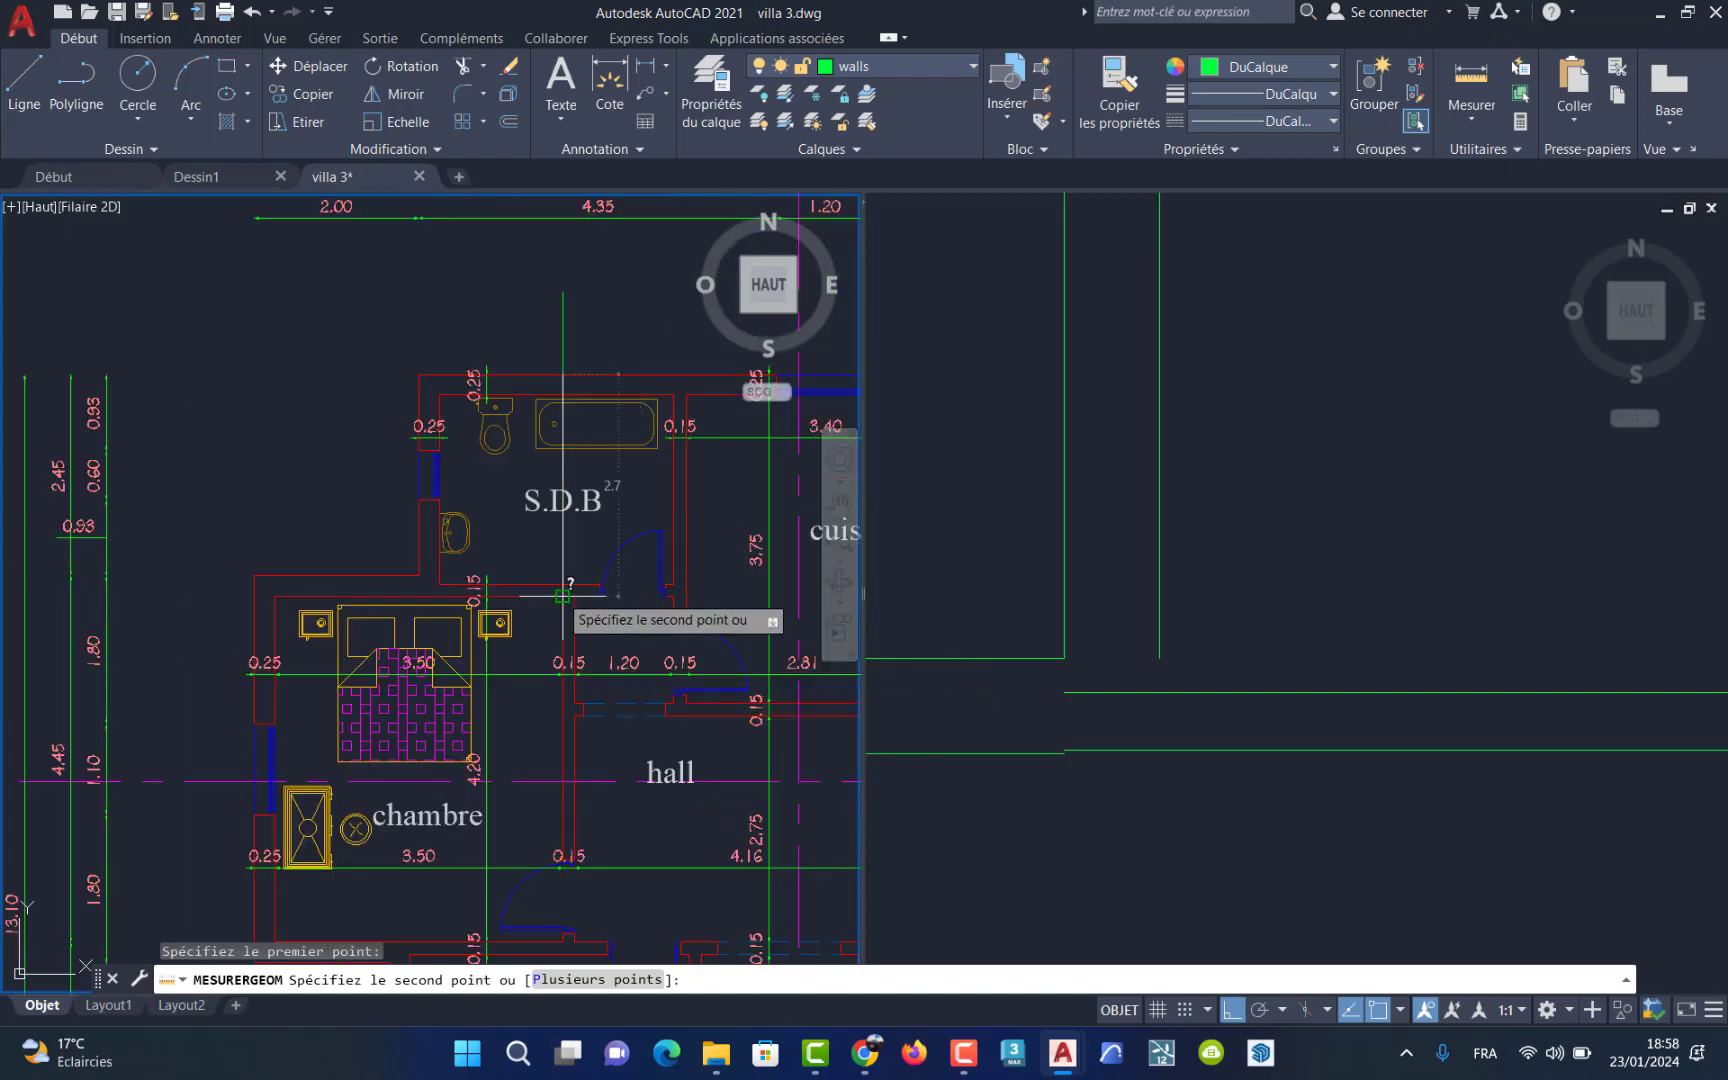
scroll(567, 600, up, 4)
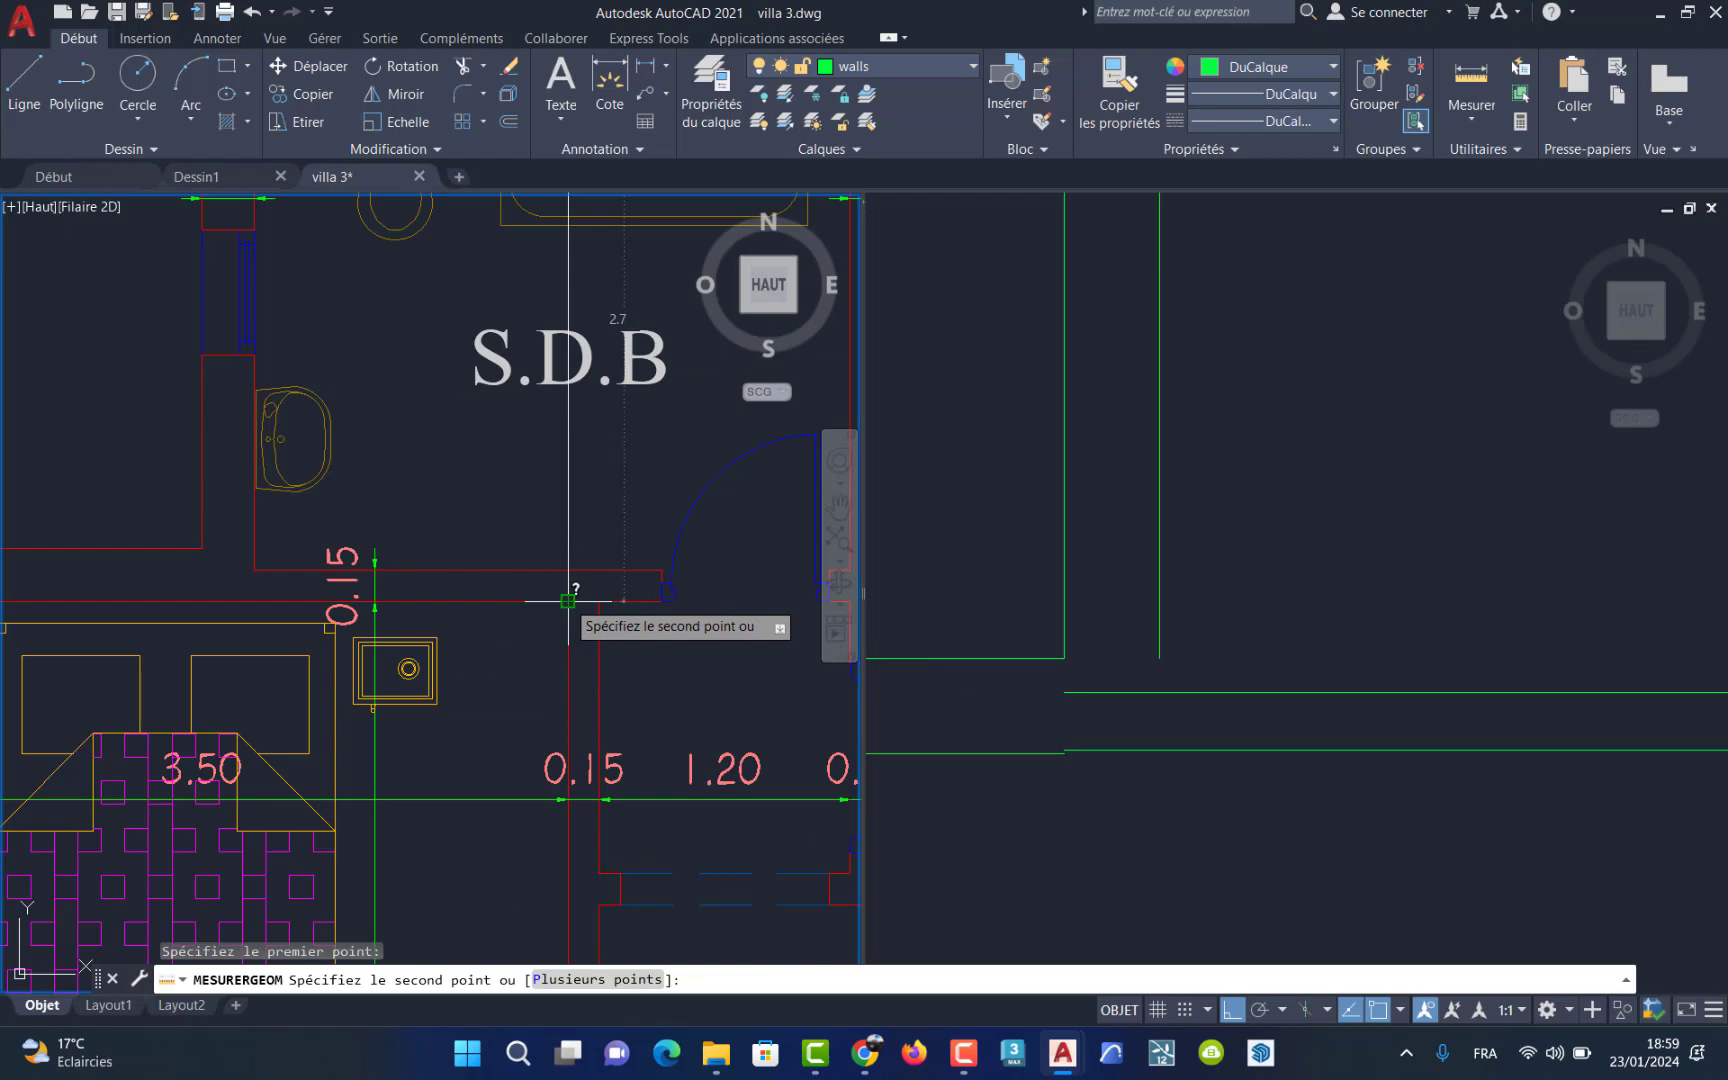
key(Escape)
key(Escape)
key(Escape)
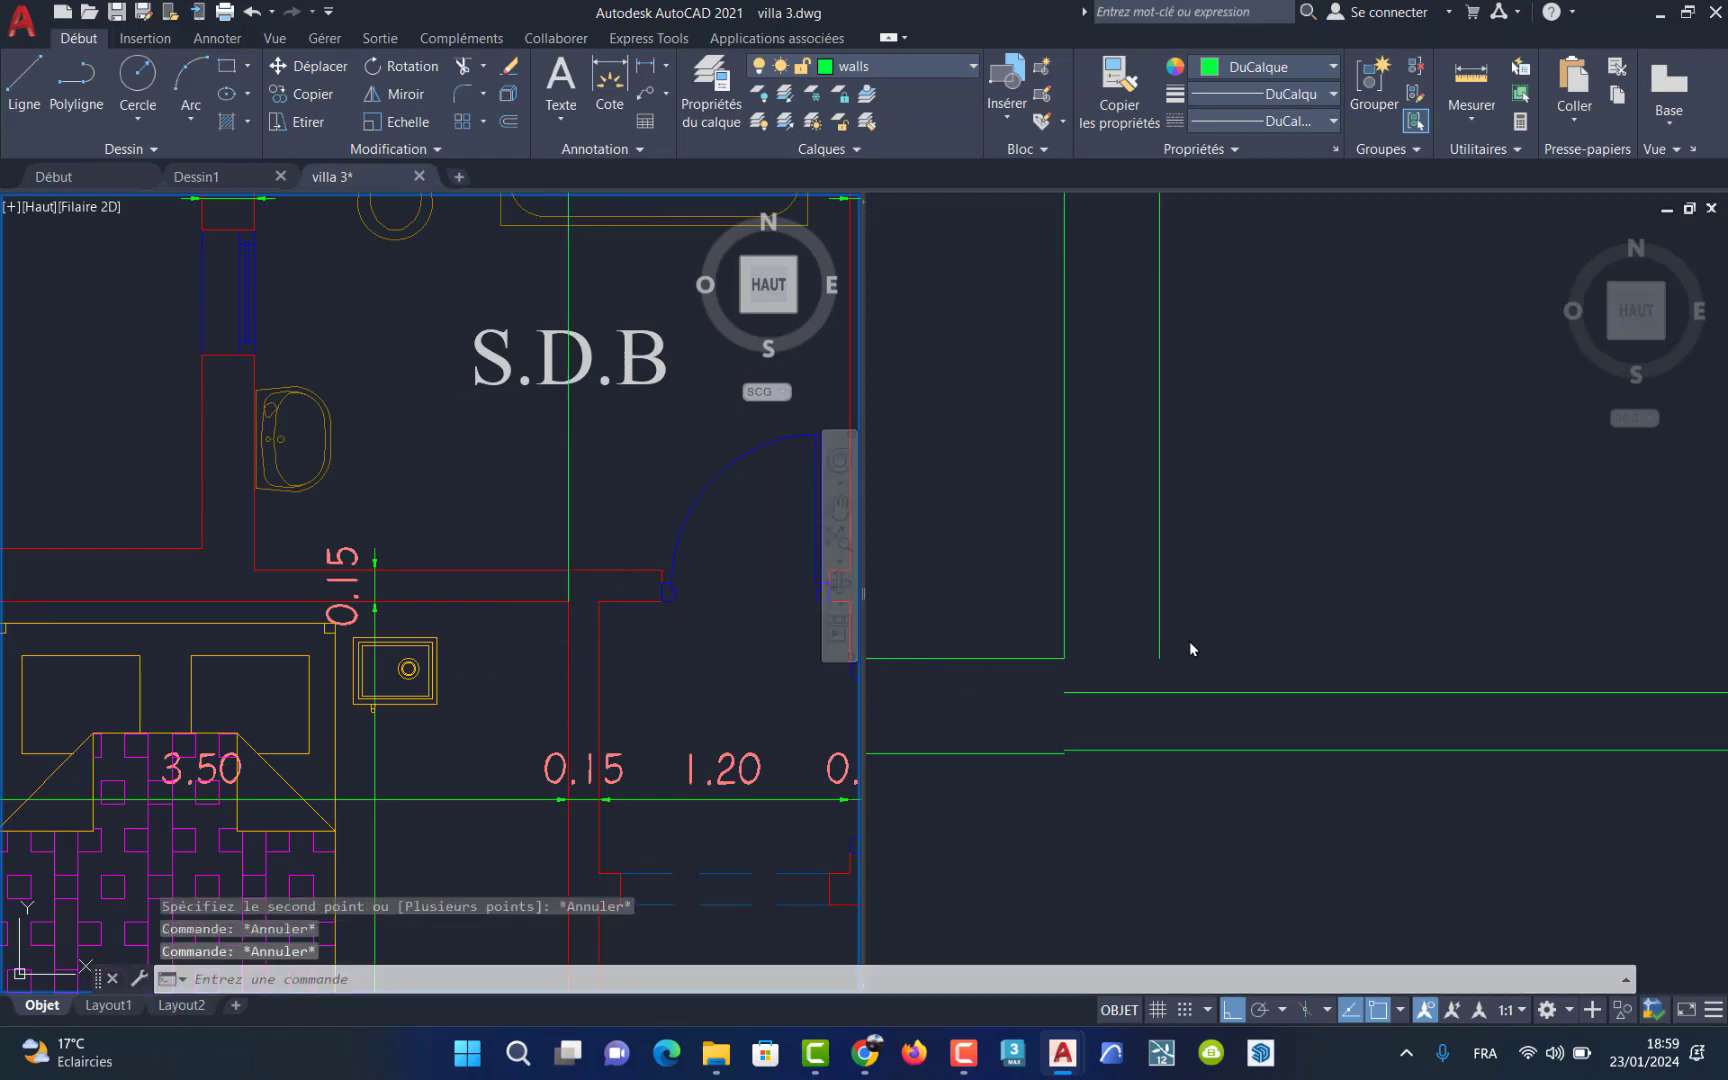
scroll(1190, 642, down, 4)
scroll(1268, 621, up, 4)
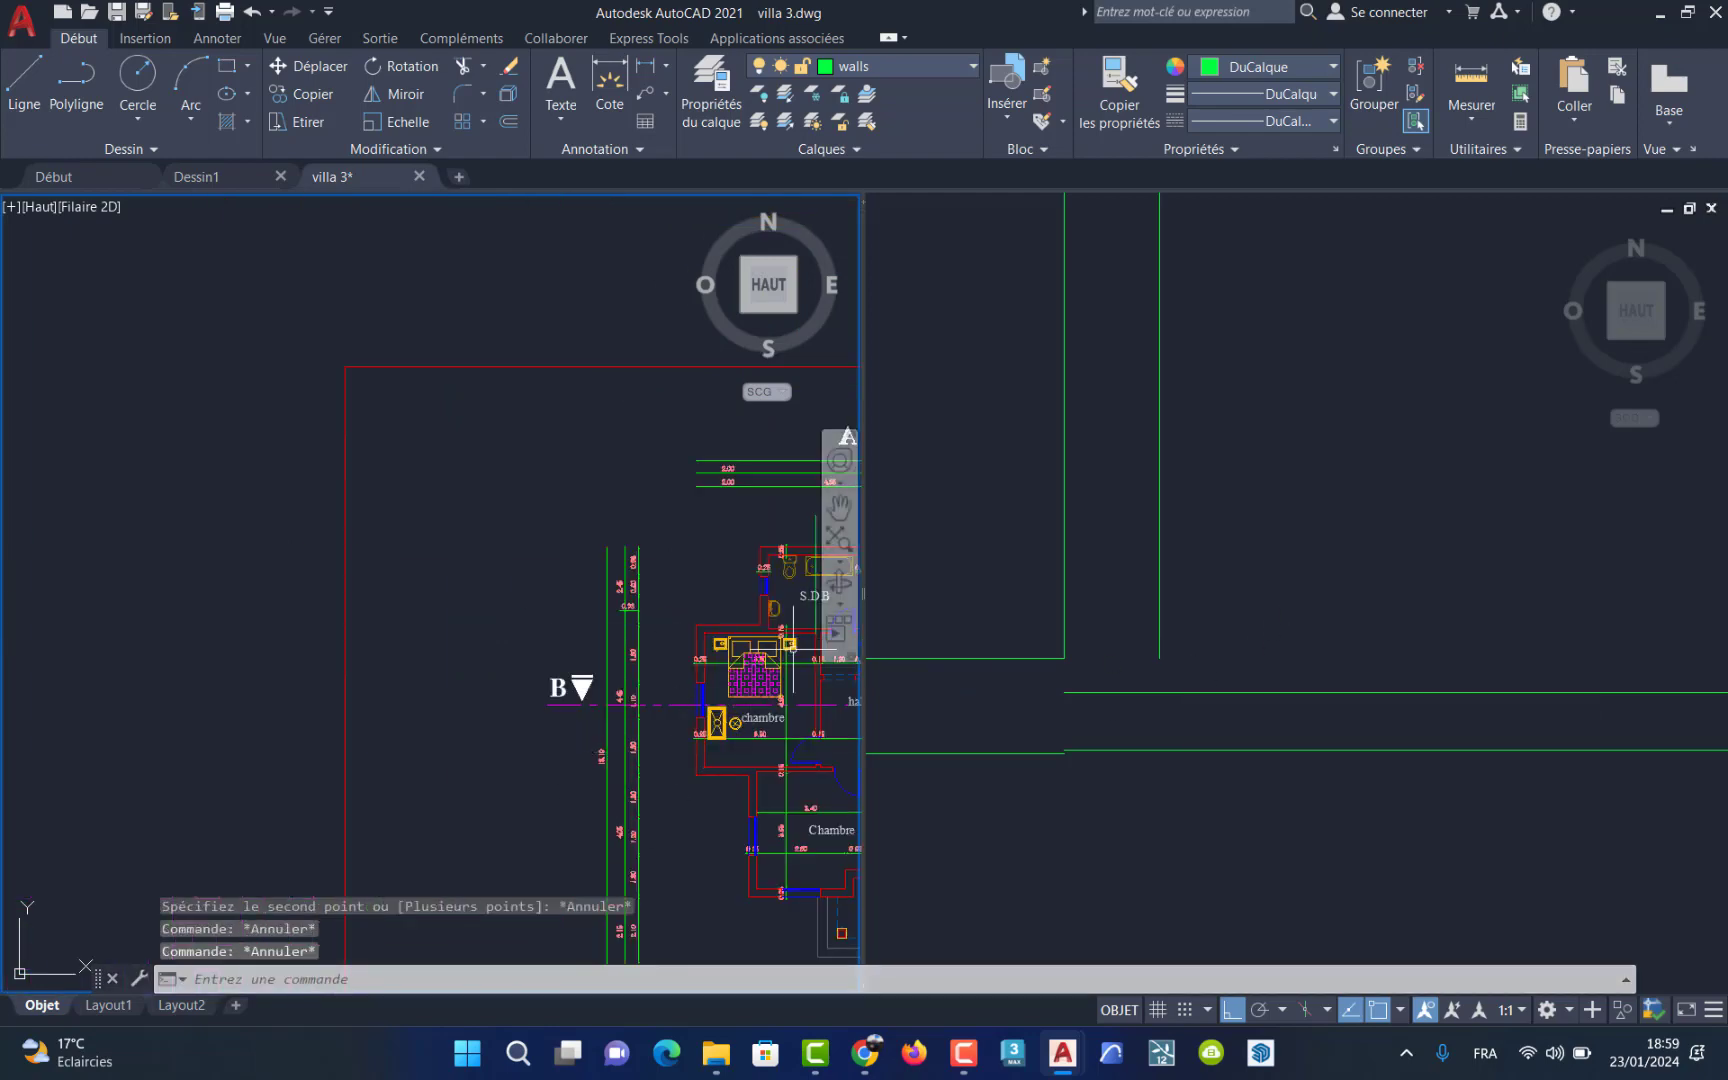
Step: Delete the lower line of the redrawn S.D.B. lower wall in the drawing viewport
click(1381, 586)
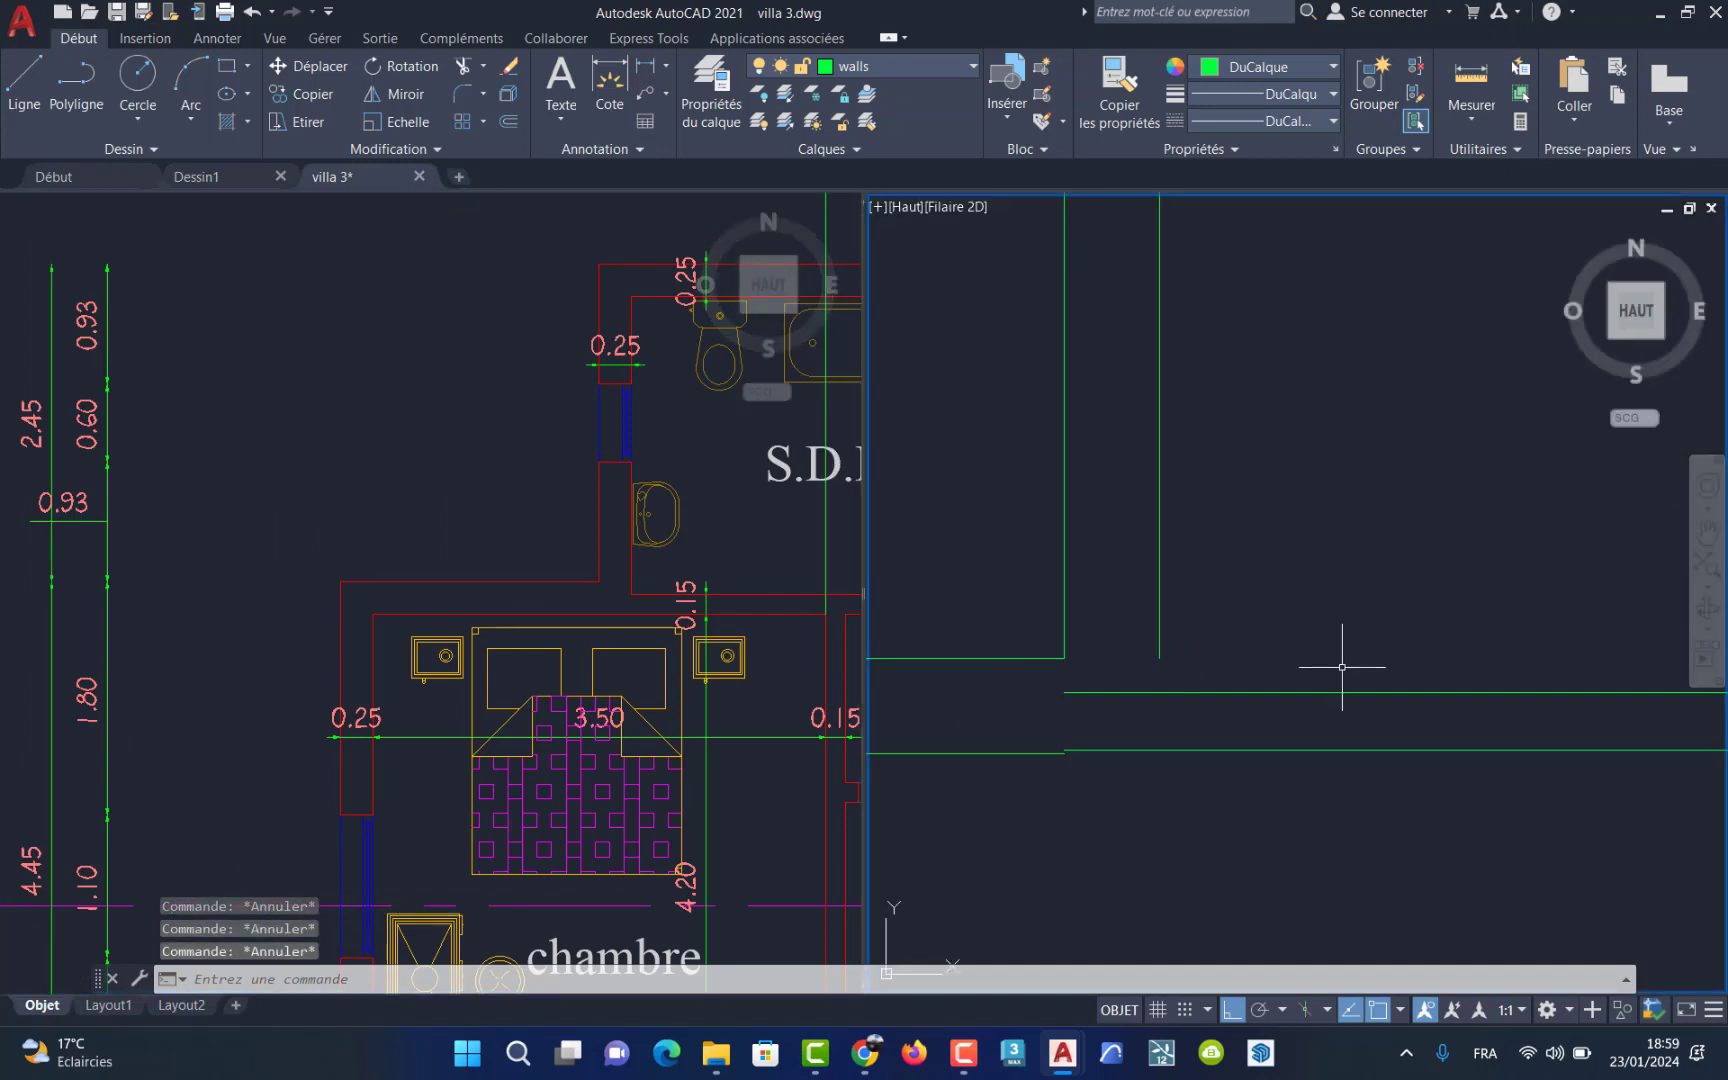
click(1340, 623)
key(Escape)
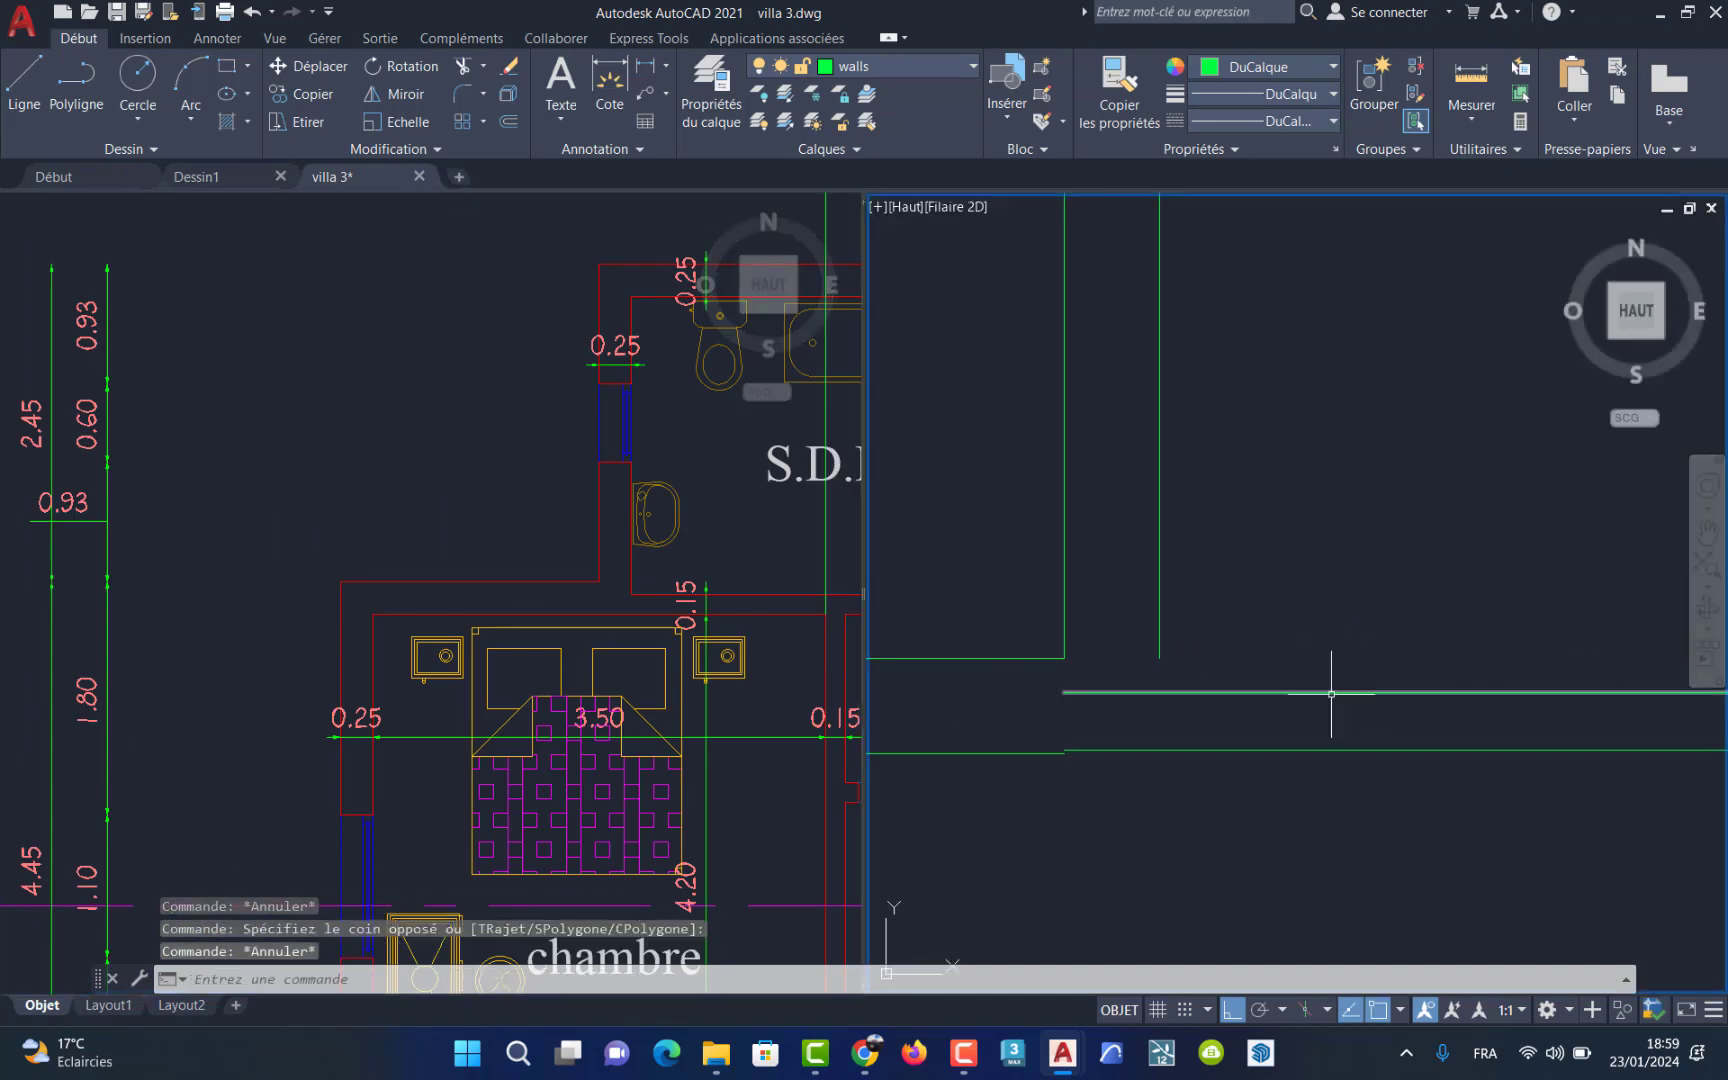
scroll(1331, 697, down, 3)
click(1333, 727)
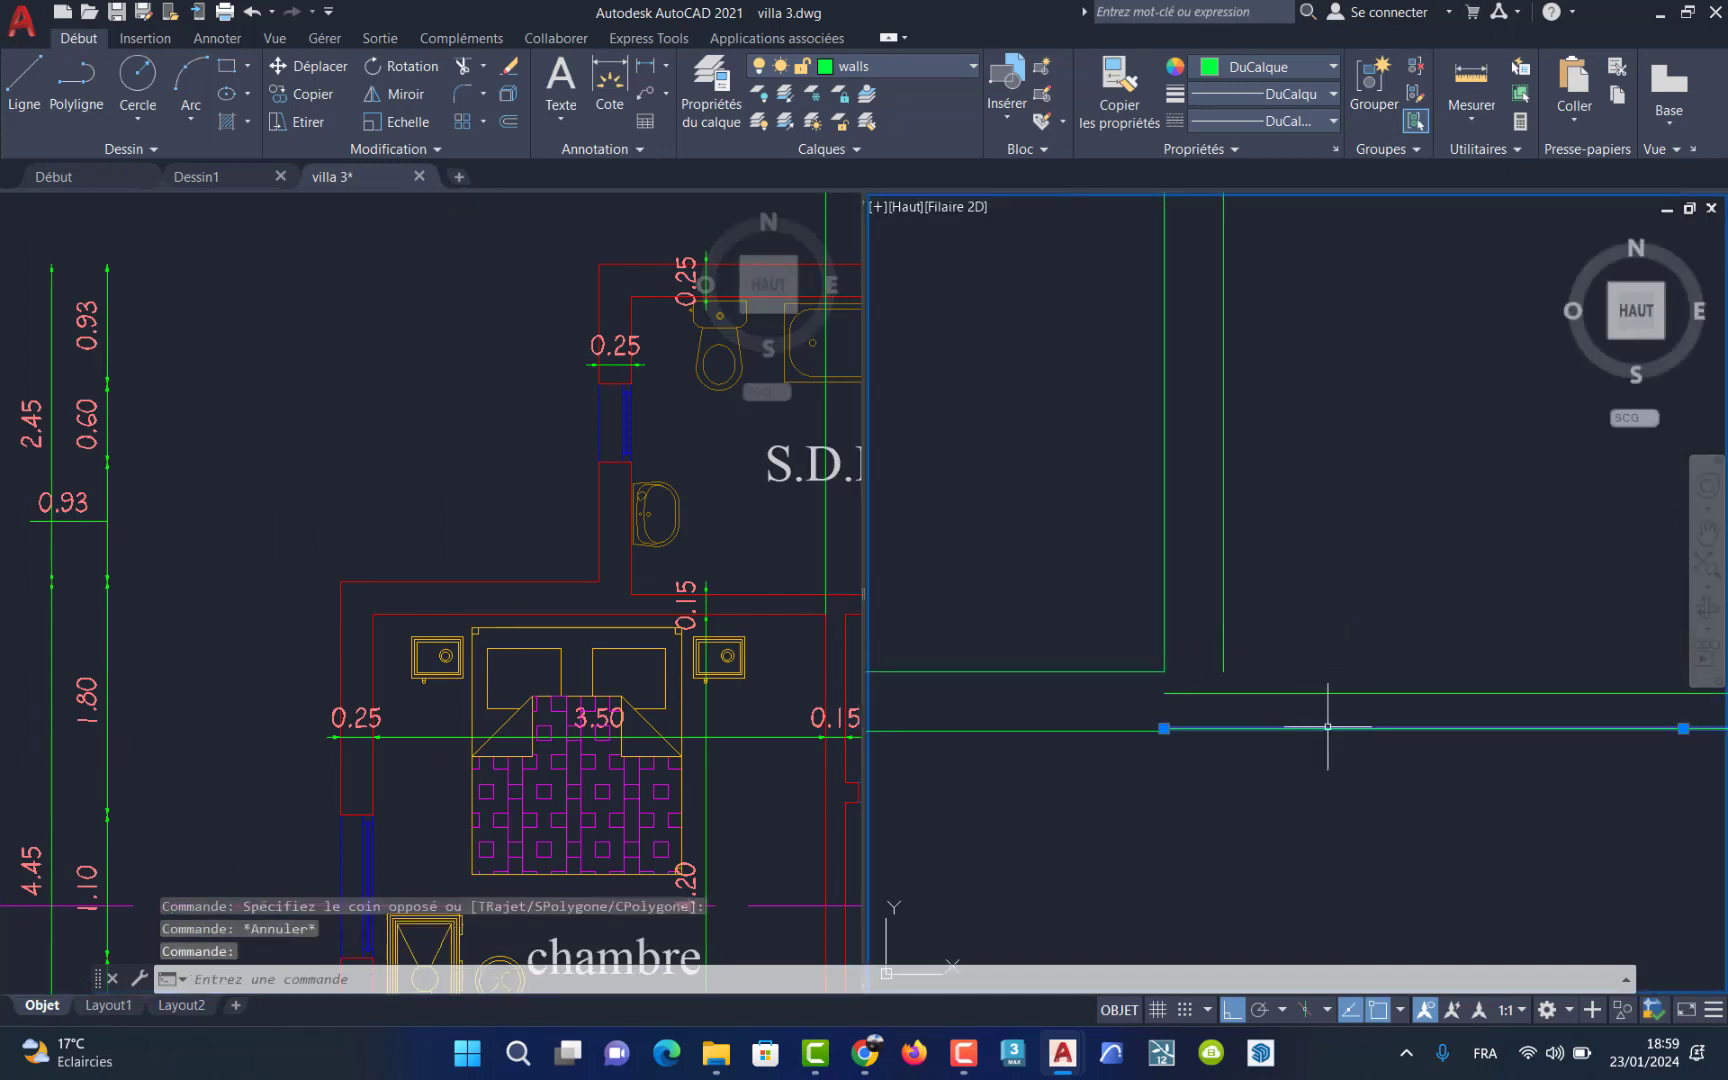
scroll(1333, 727, down, 3)
key(Delete)
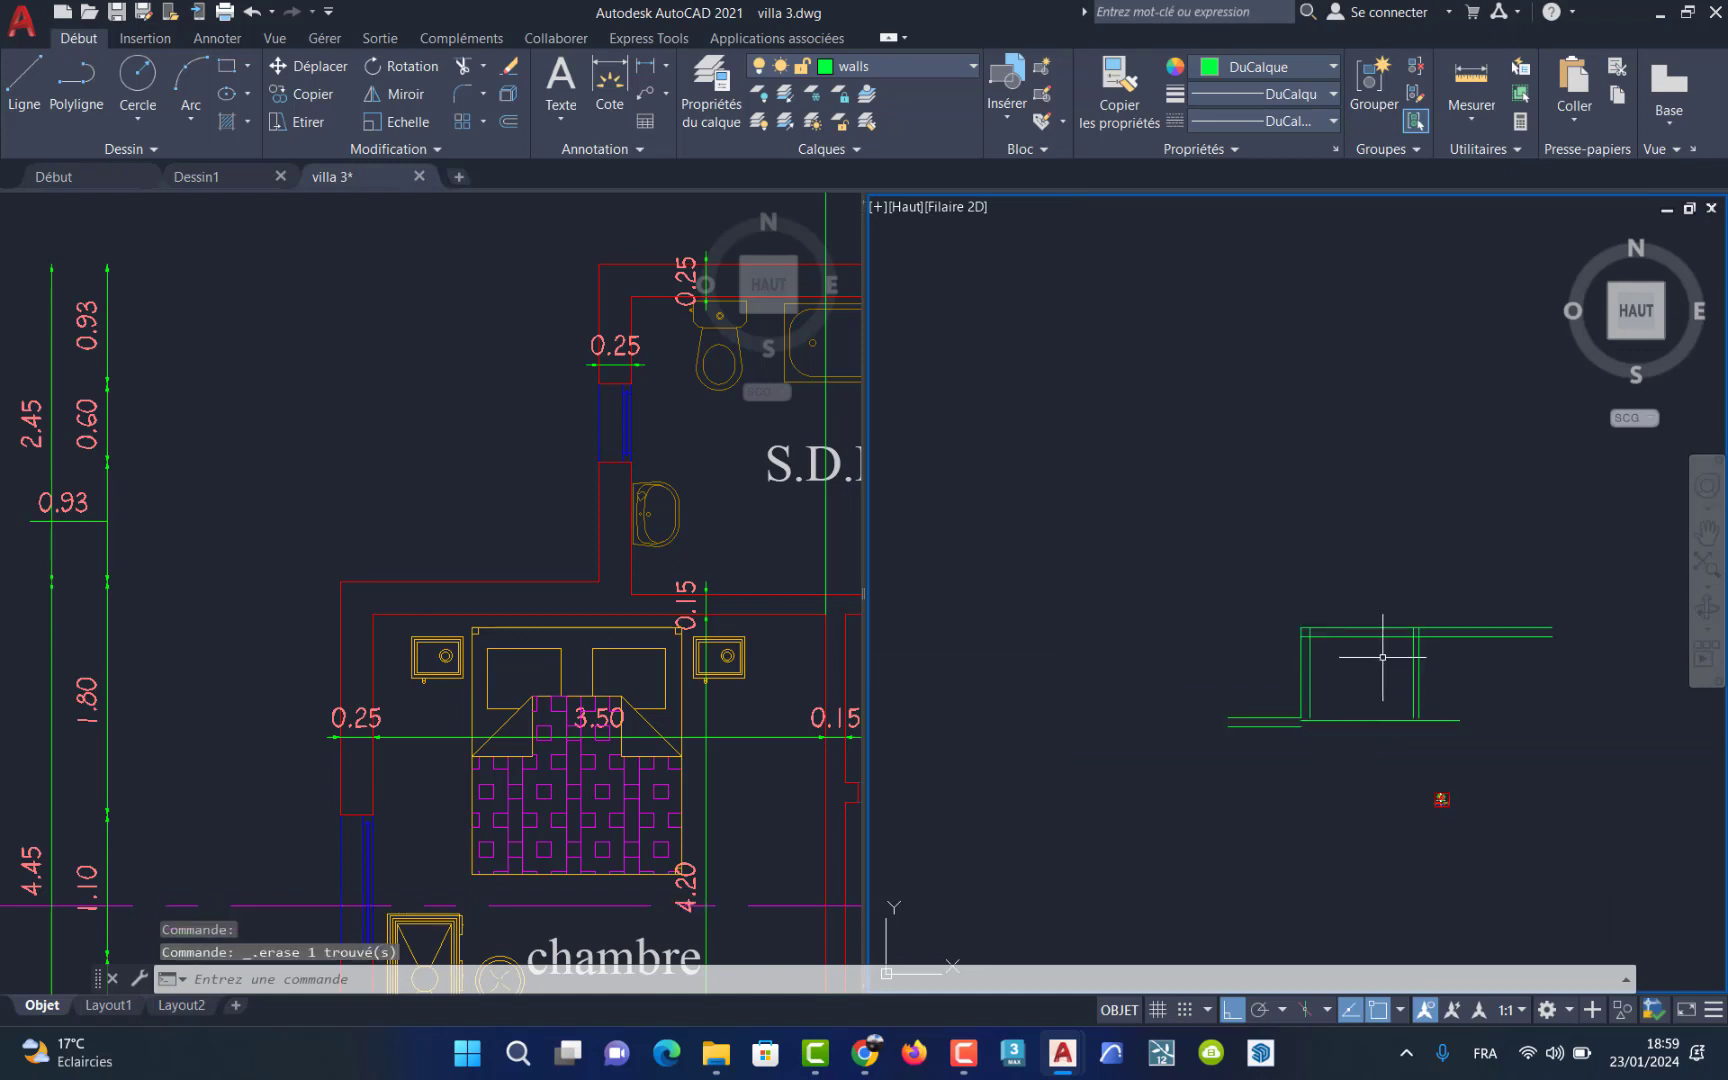
Step: Try to offset the inner line of the redrawn S.D.B. upper wall 270 downward
scroll(1380, 658, up, 4)
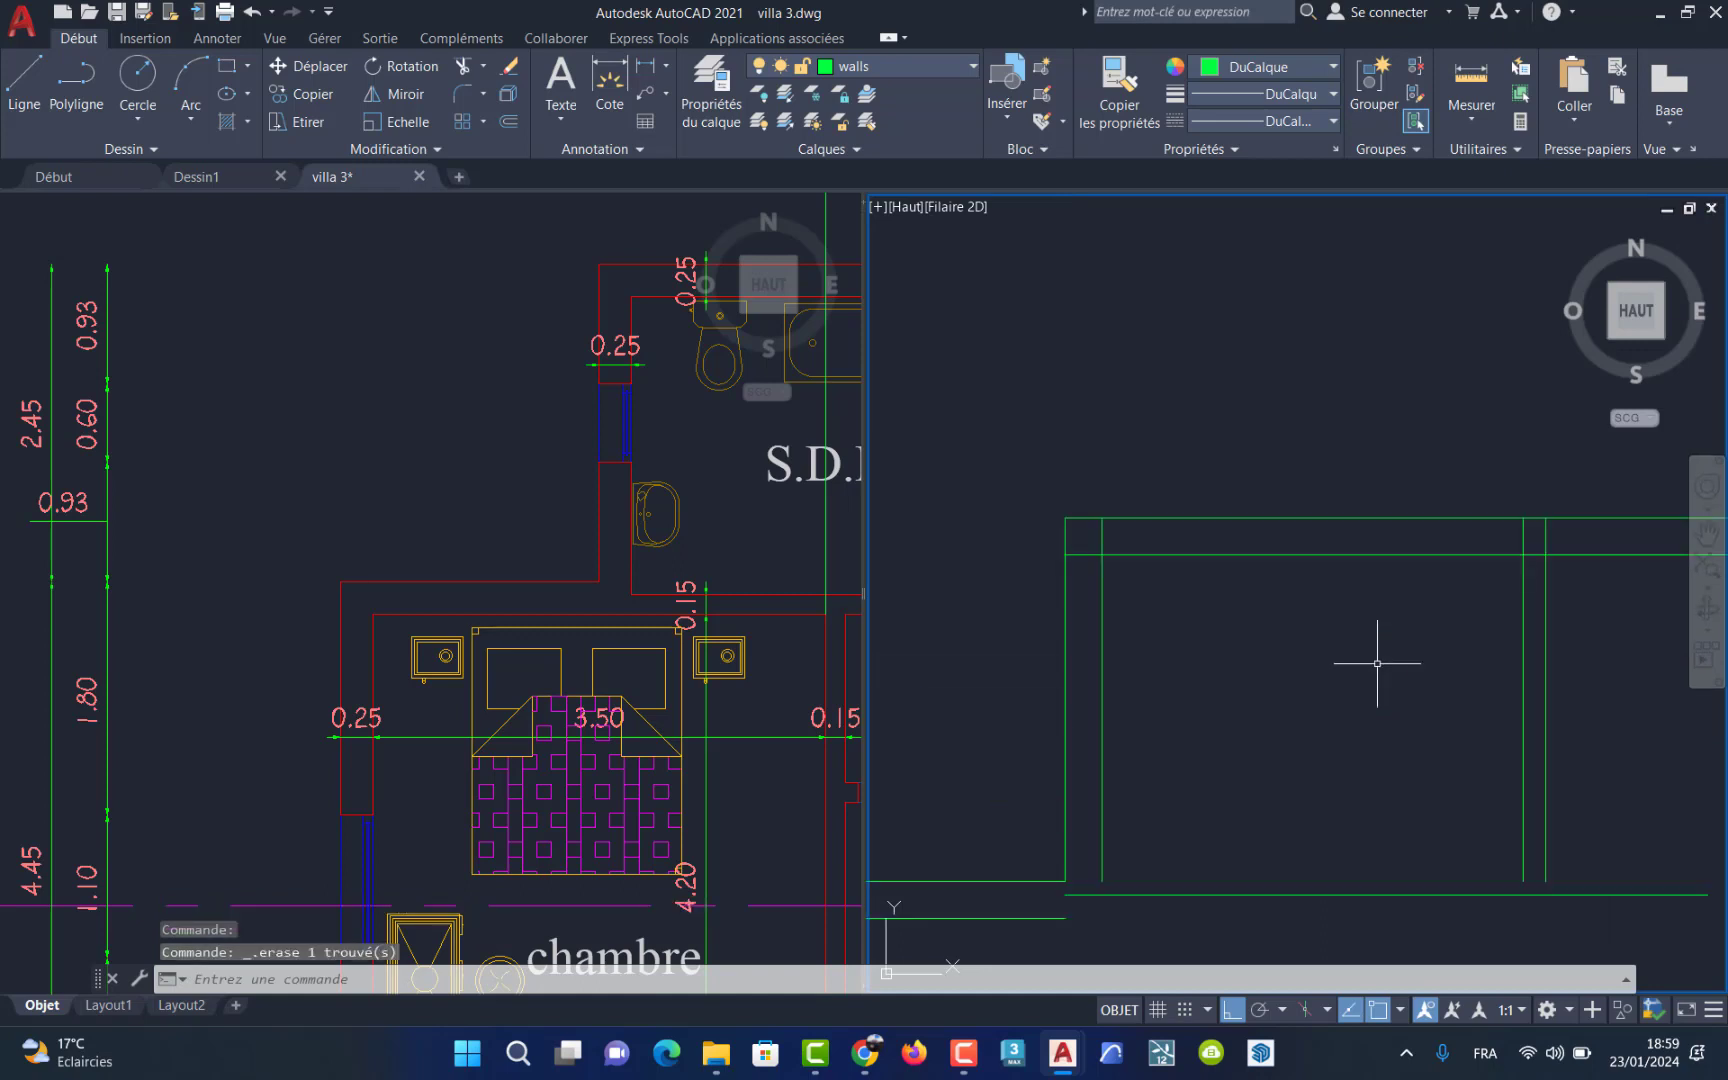
click(510, 121)
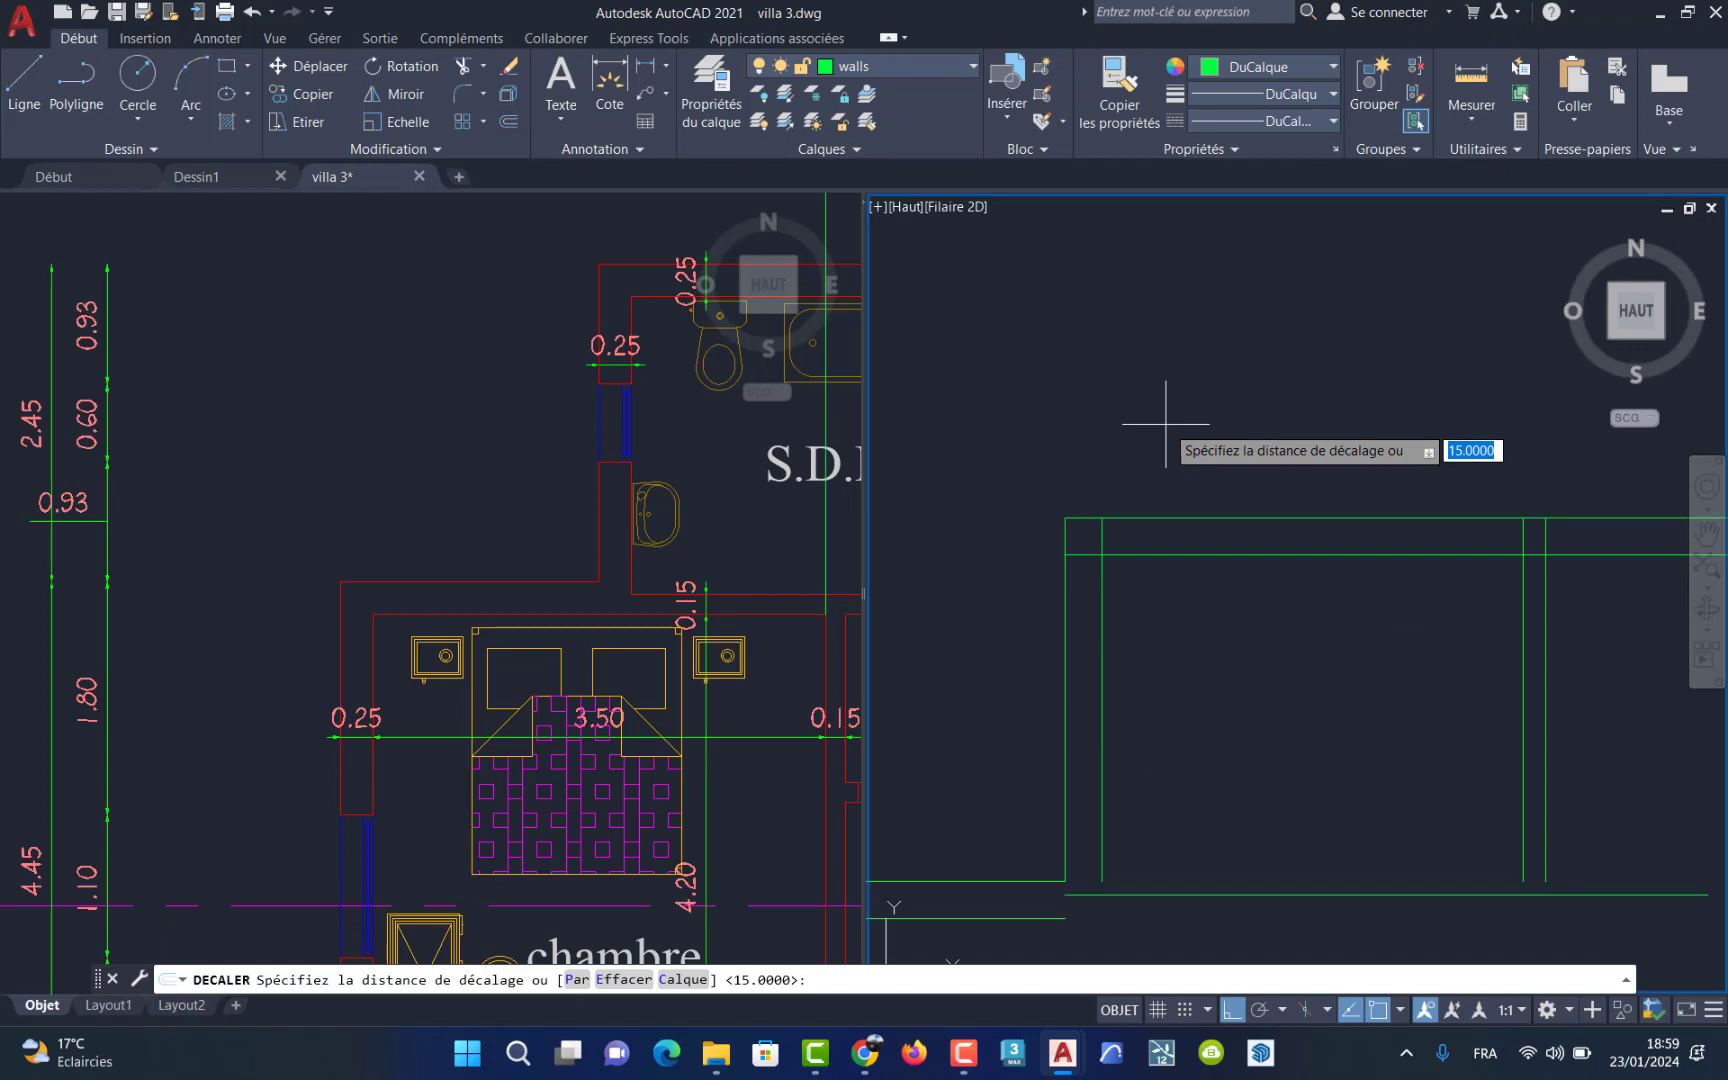
text(270)
key(Return)
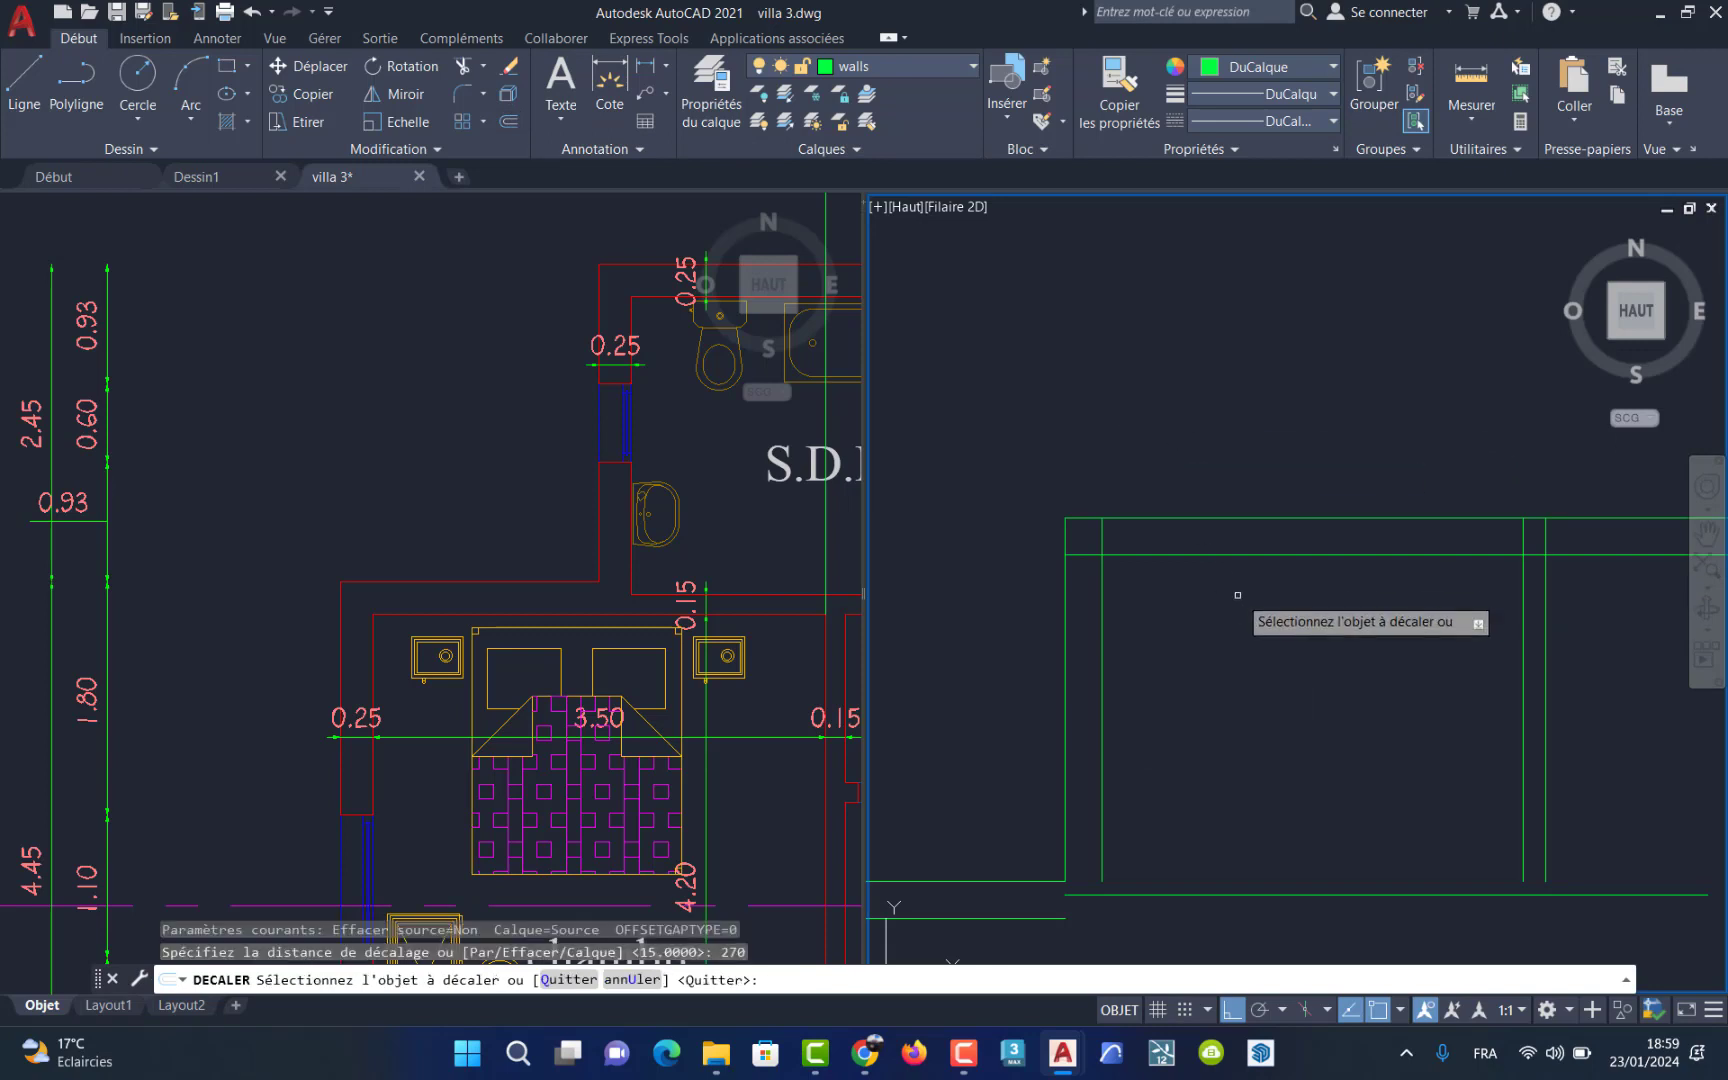
click(1238, 555)
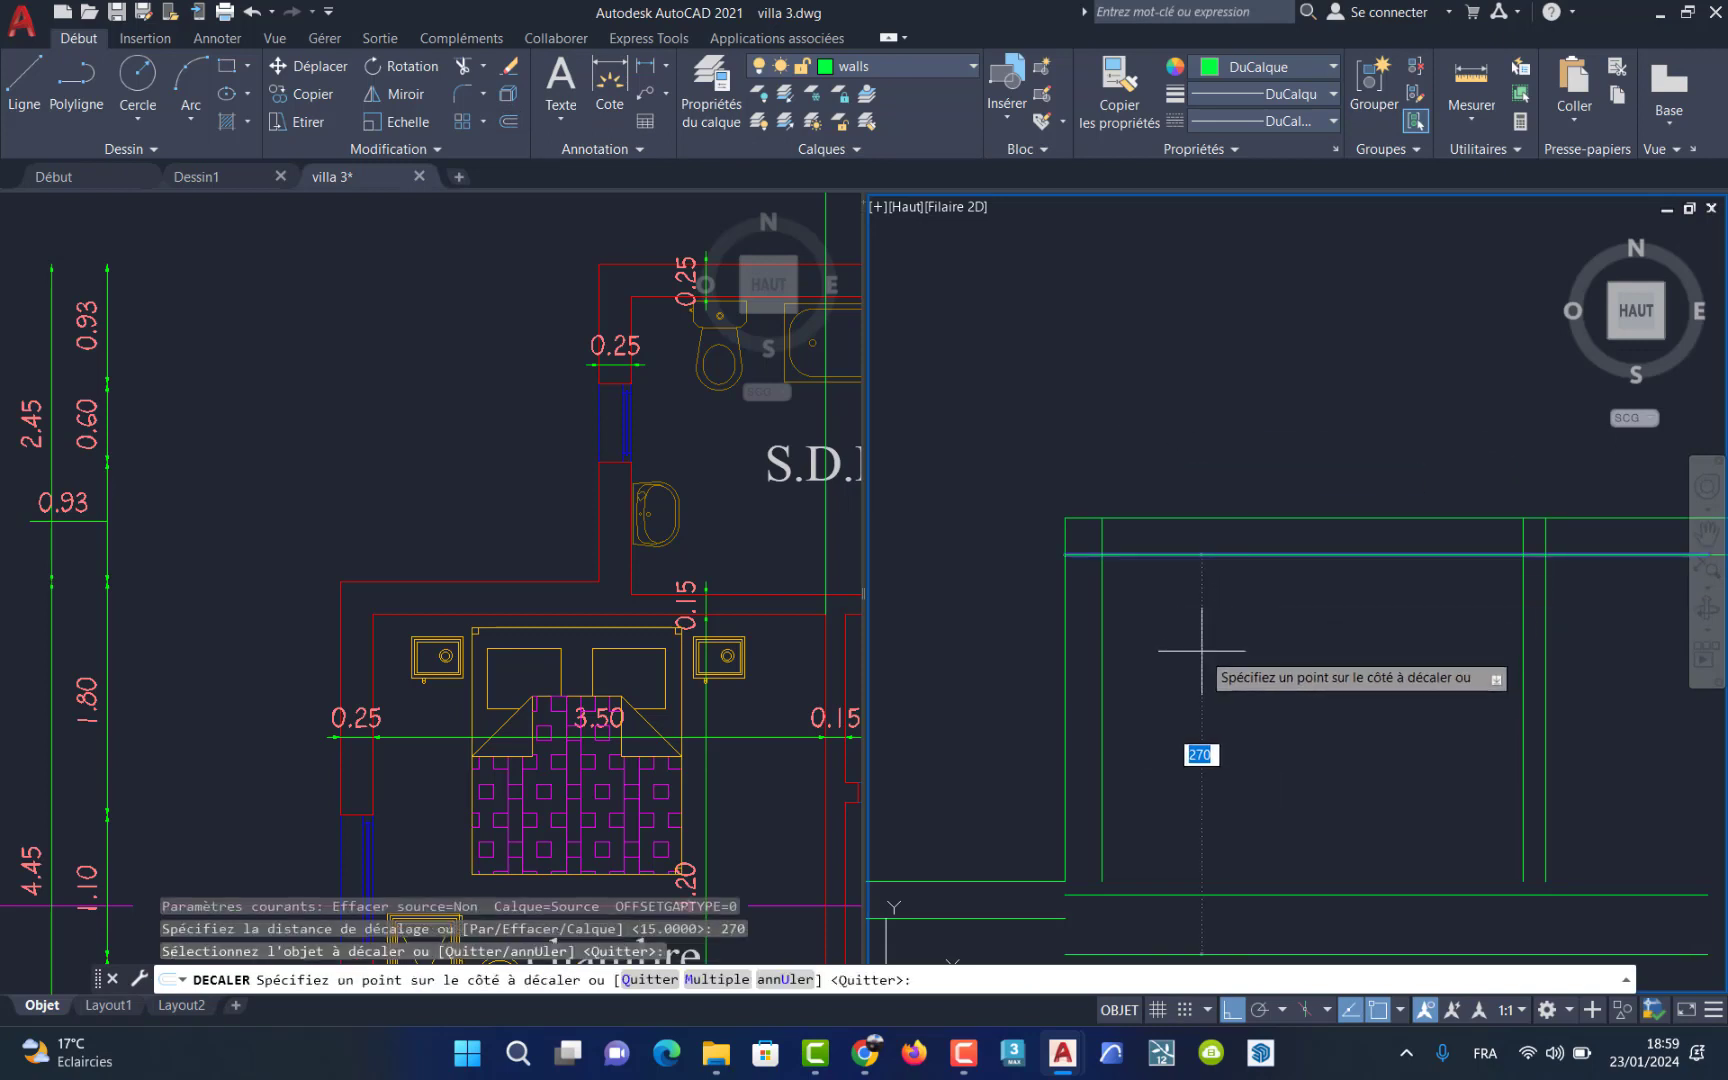
key(Escape)
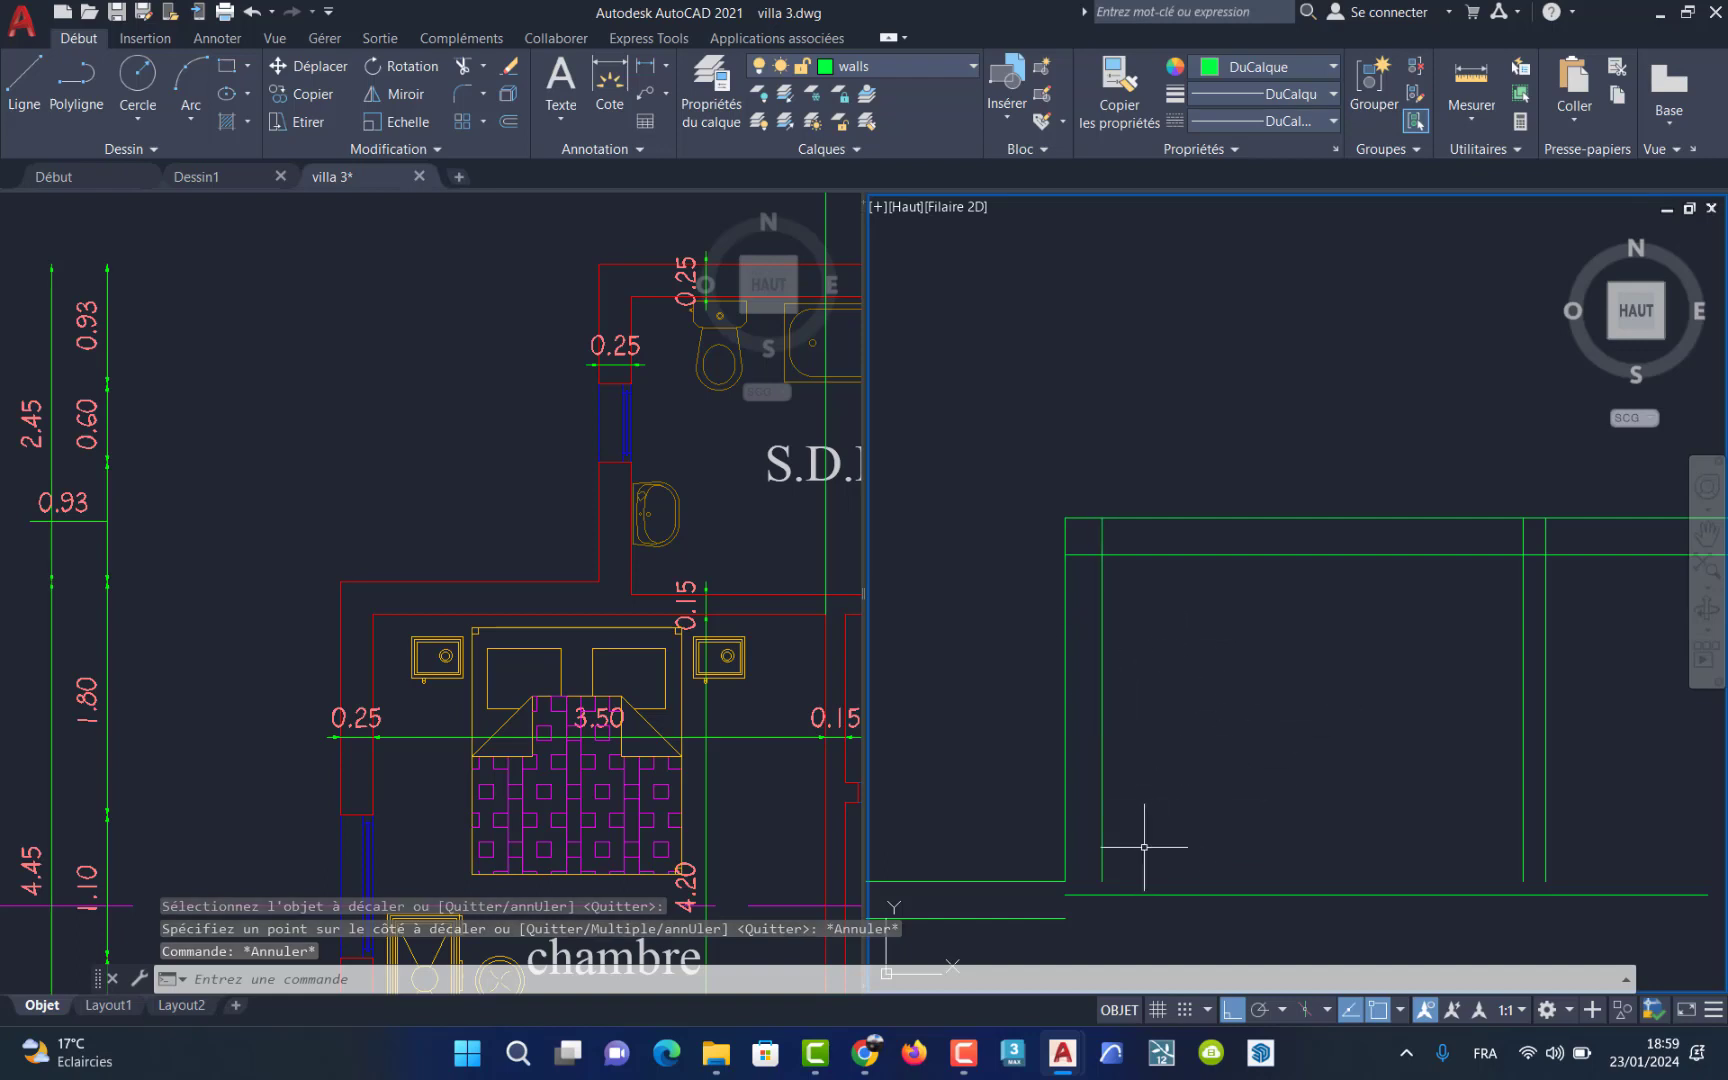
Step: Undo the deletion of the S.D.B. lower wall line
key(ctrl+z)
key(ctrl+z)
key(ctrl+z)
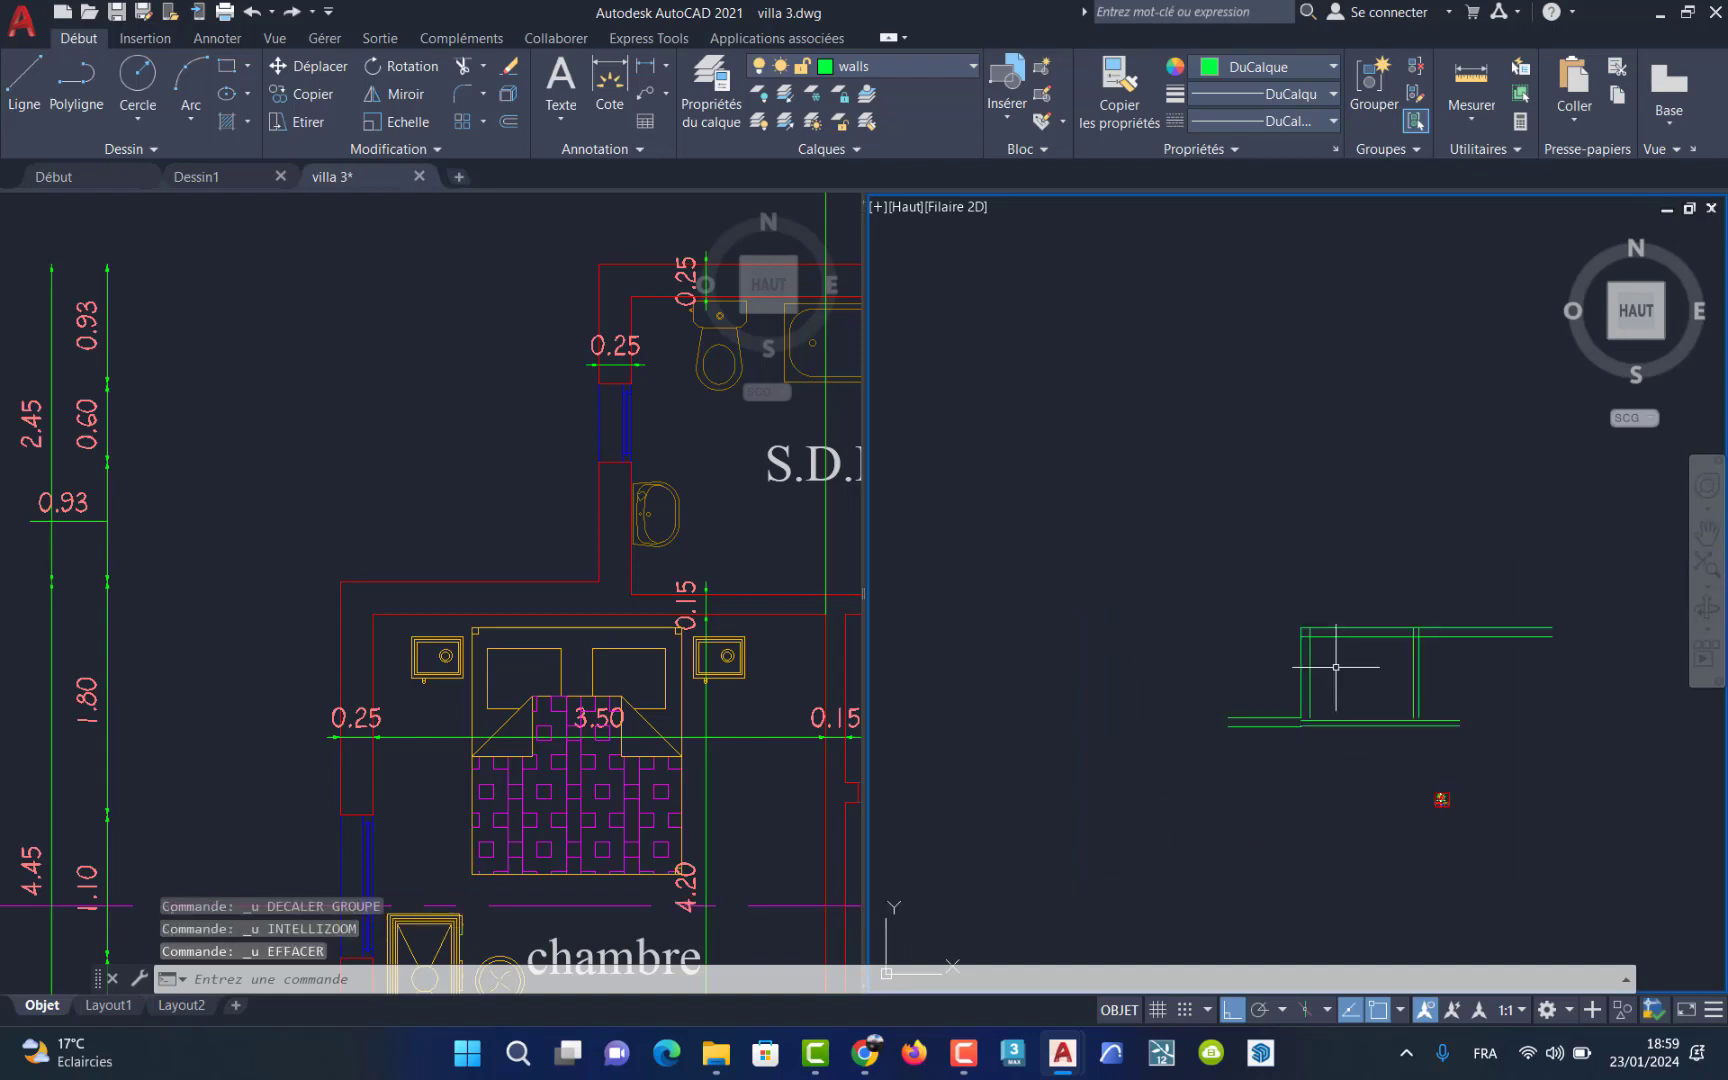
Step: Fillet the inner lines of the redrawn S.D.B. upper and left walls into a sharp corner
scroll(1331, 687, up, 5)
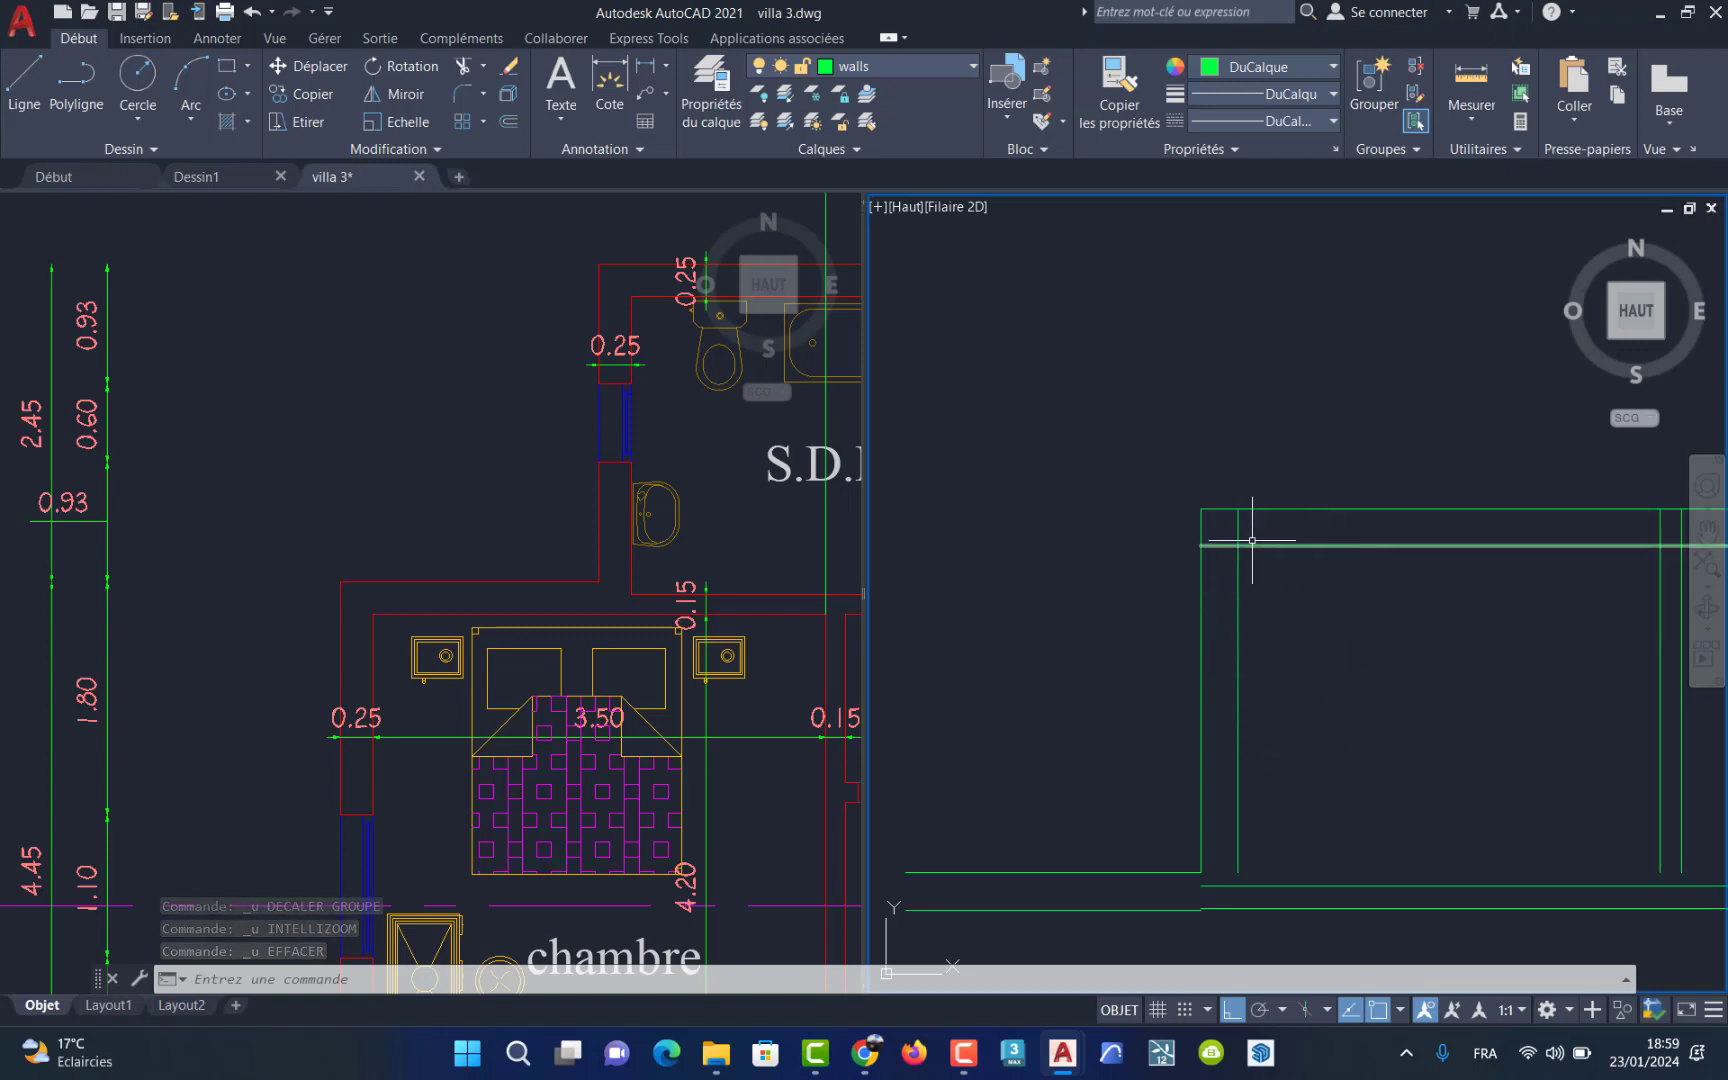
click(486, 95)
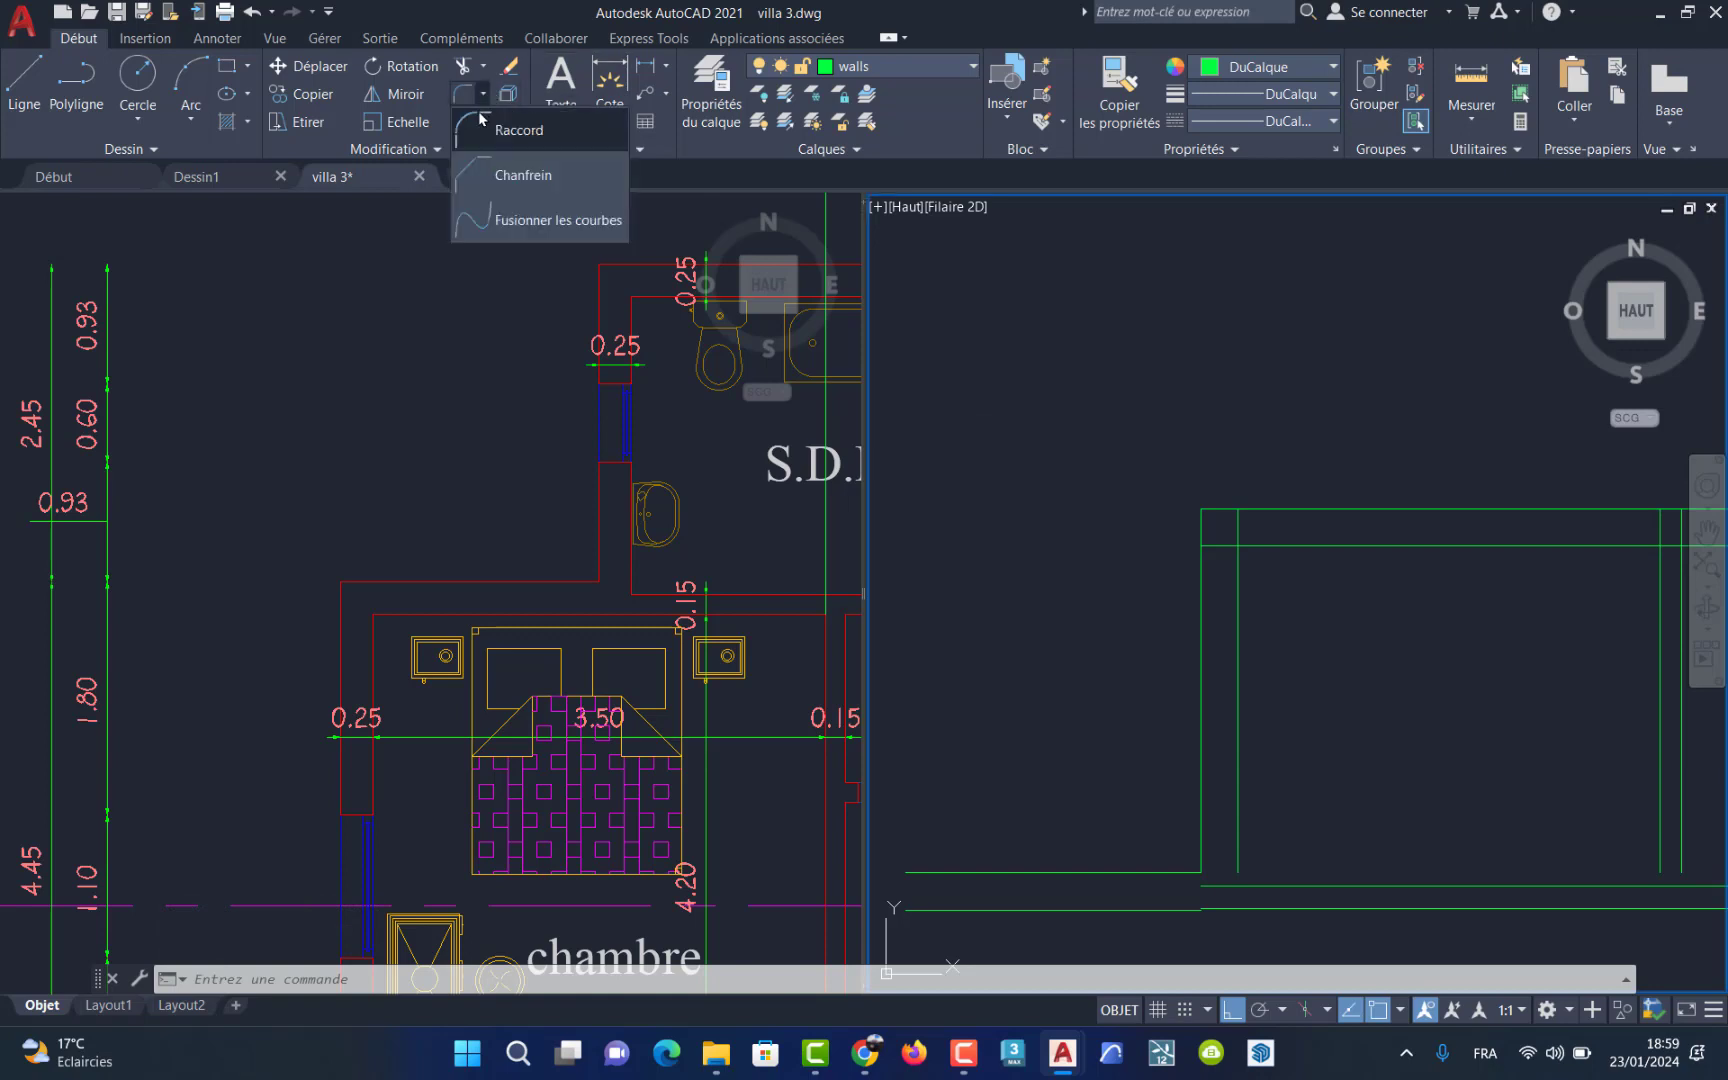
click(475, 127)
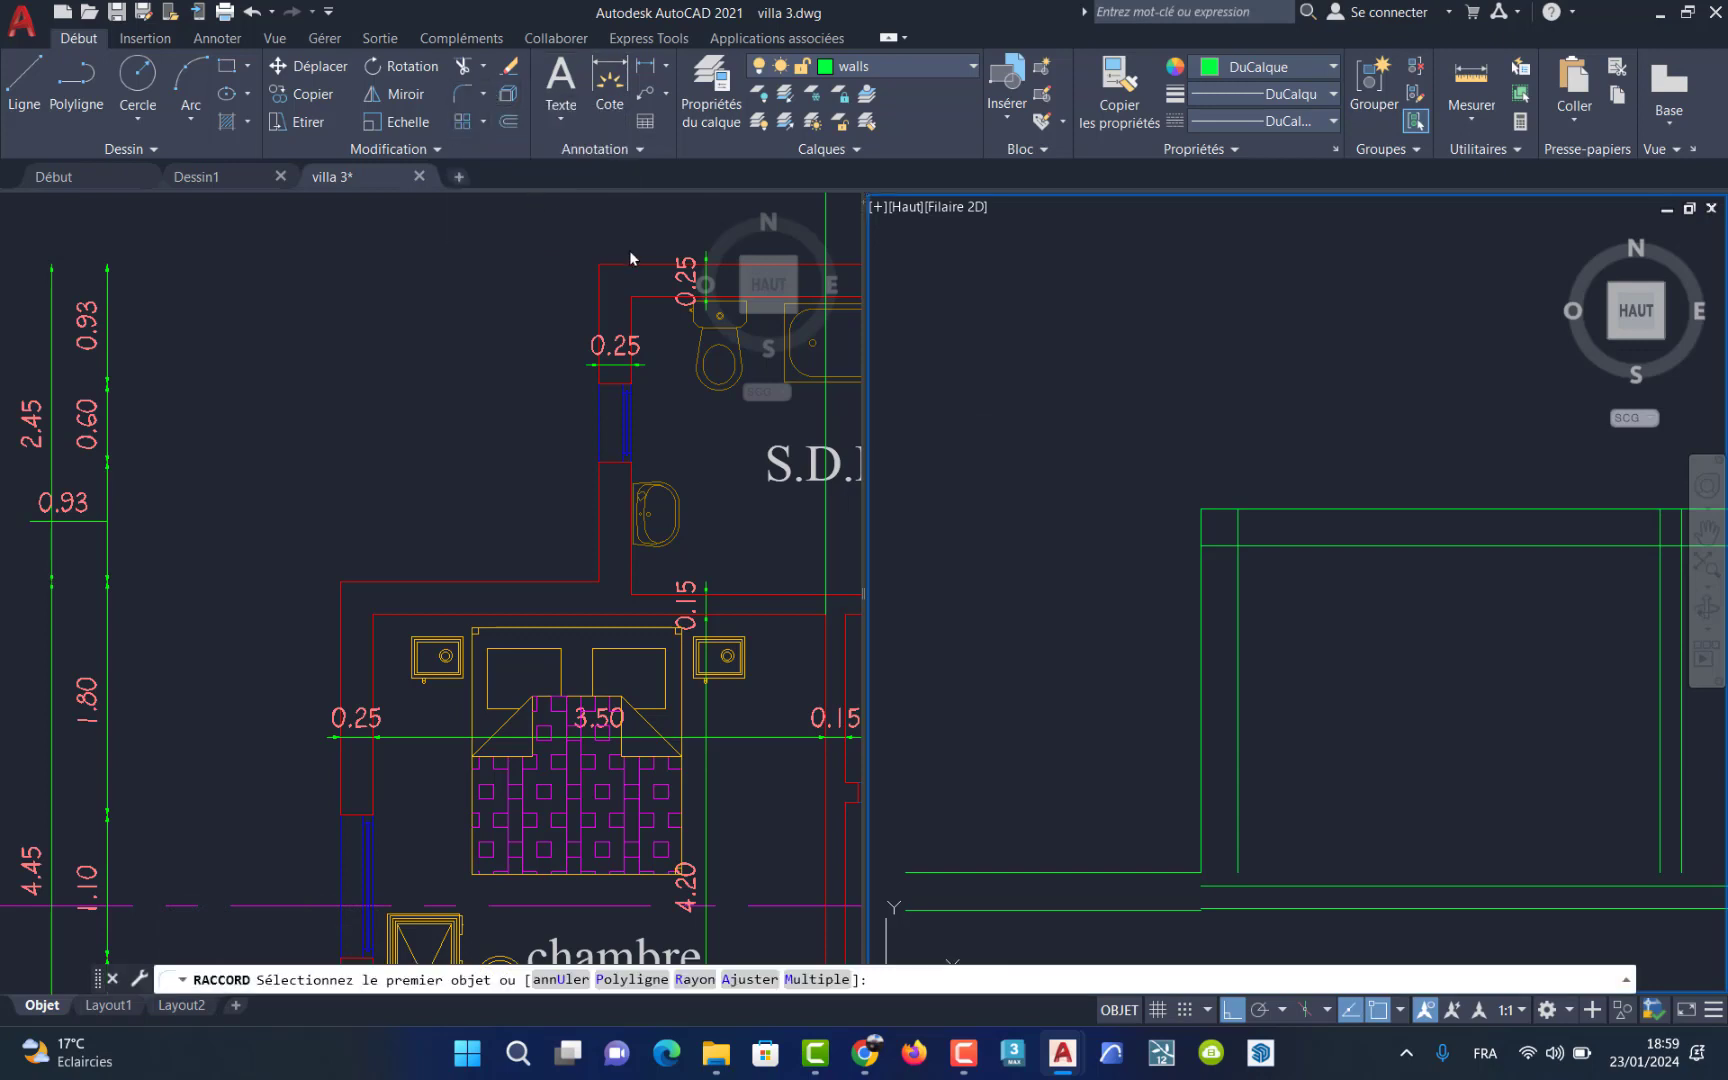
click(1250, 544)
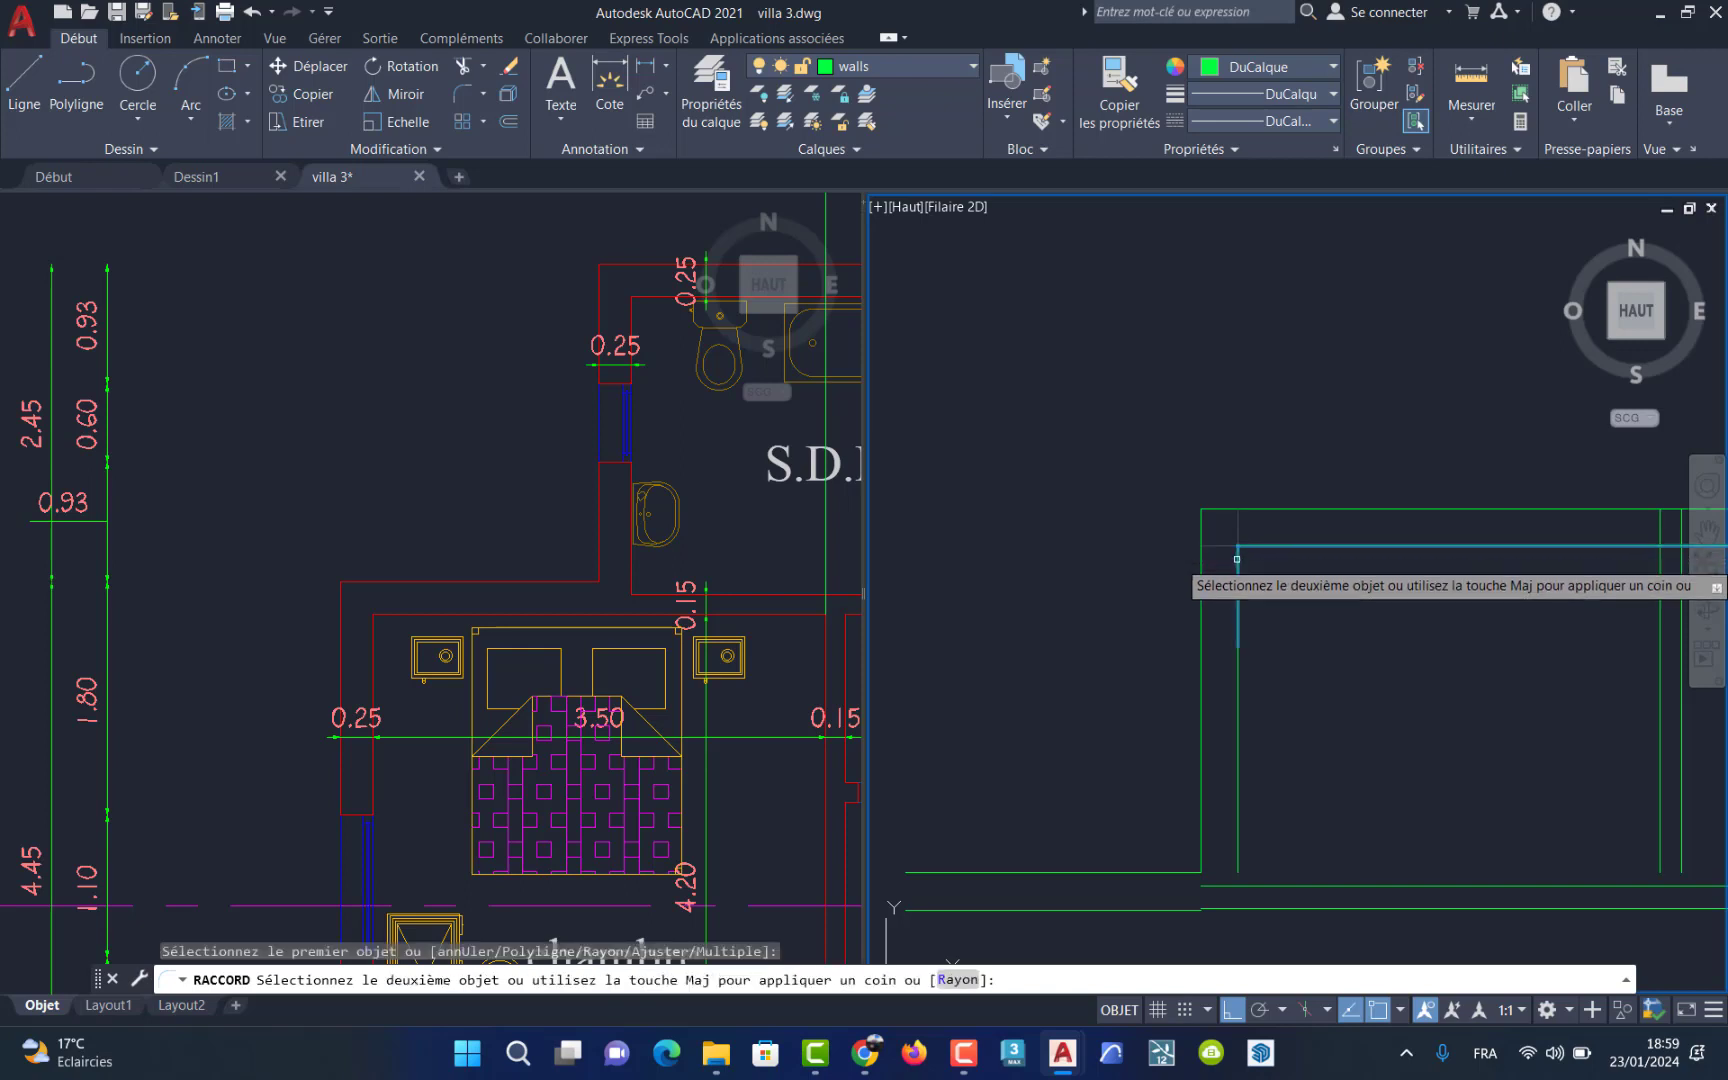
click(1237, 559)
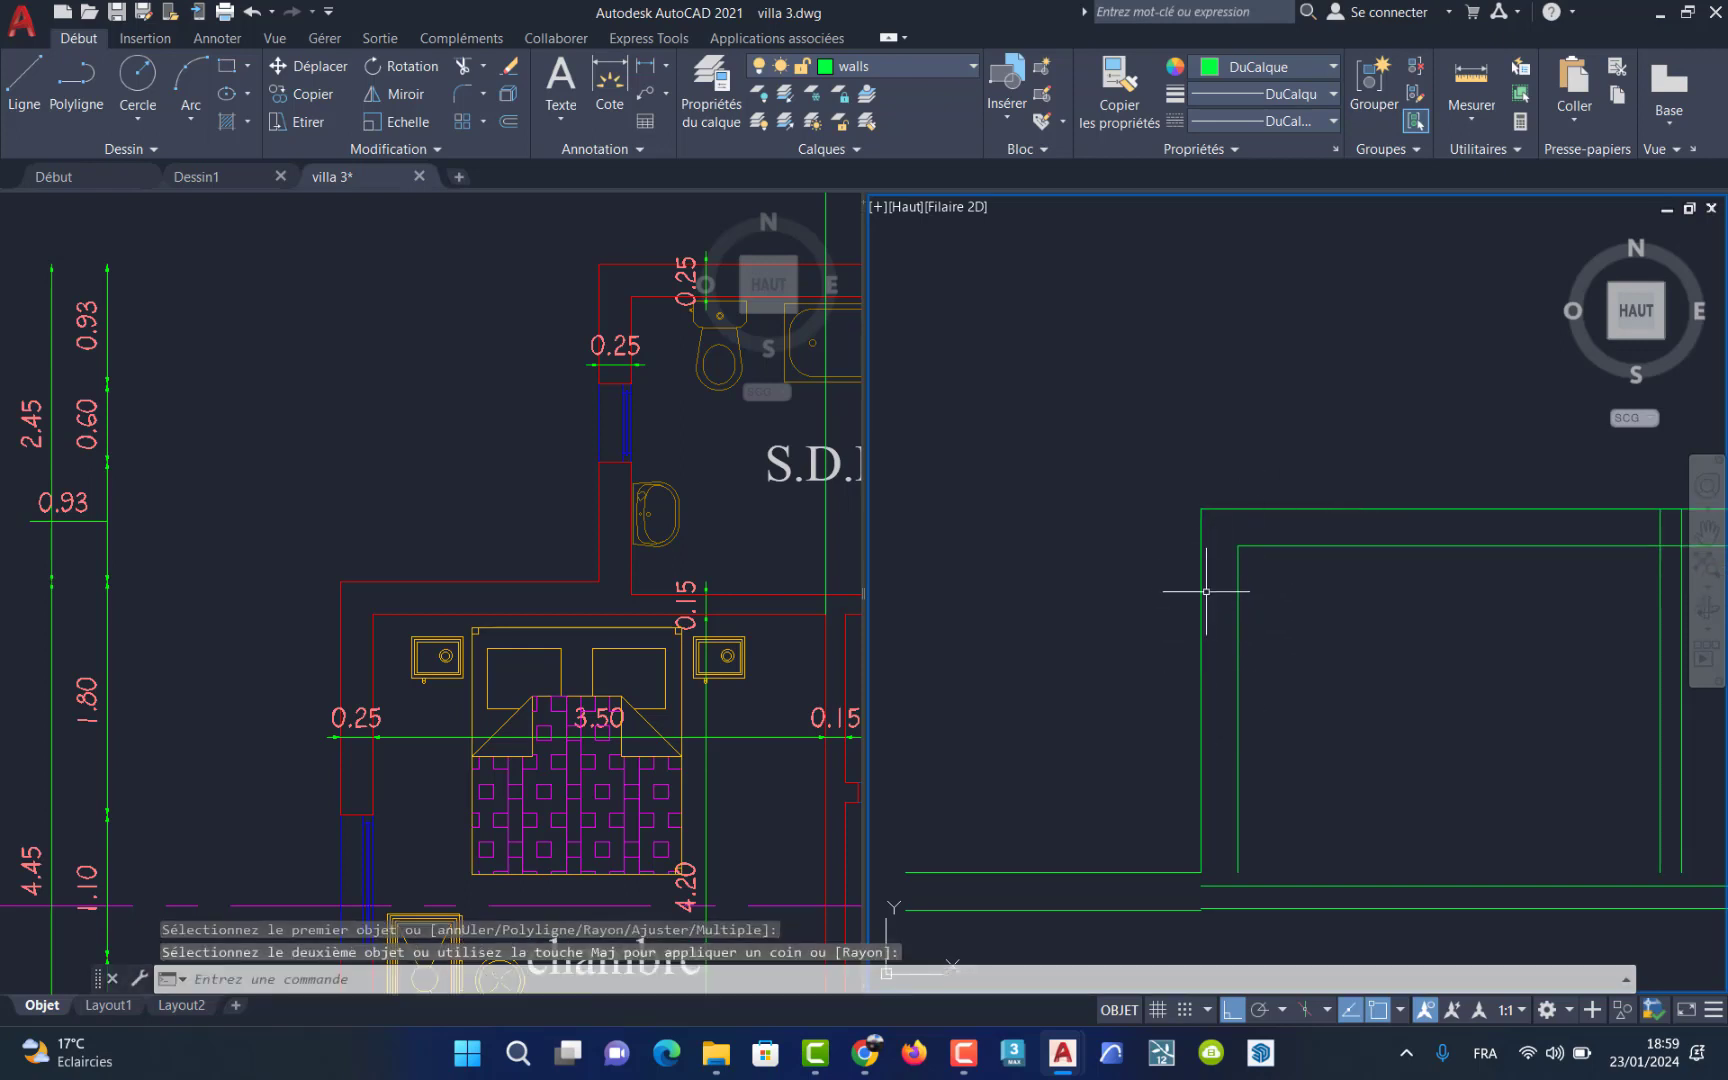
key(Escape)
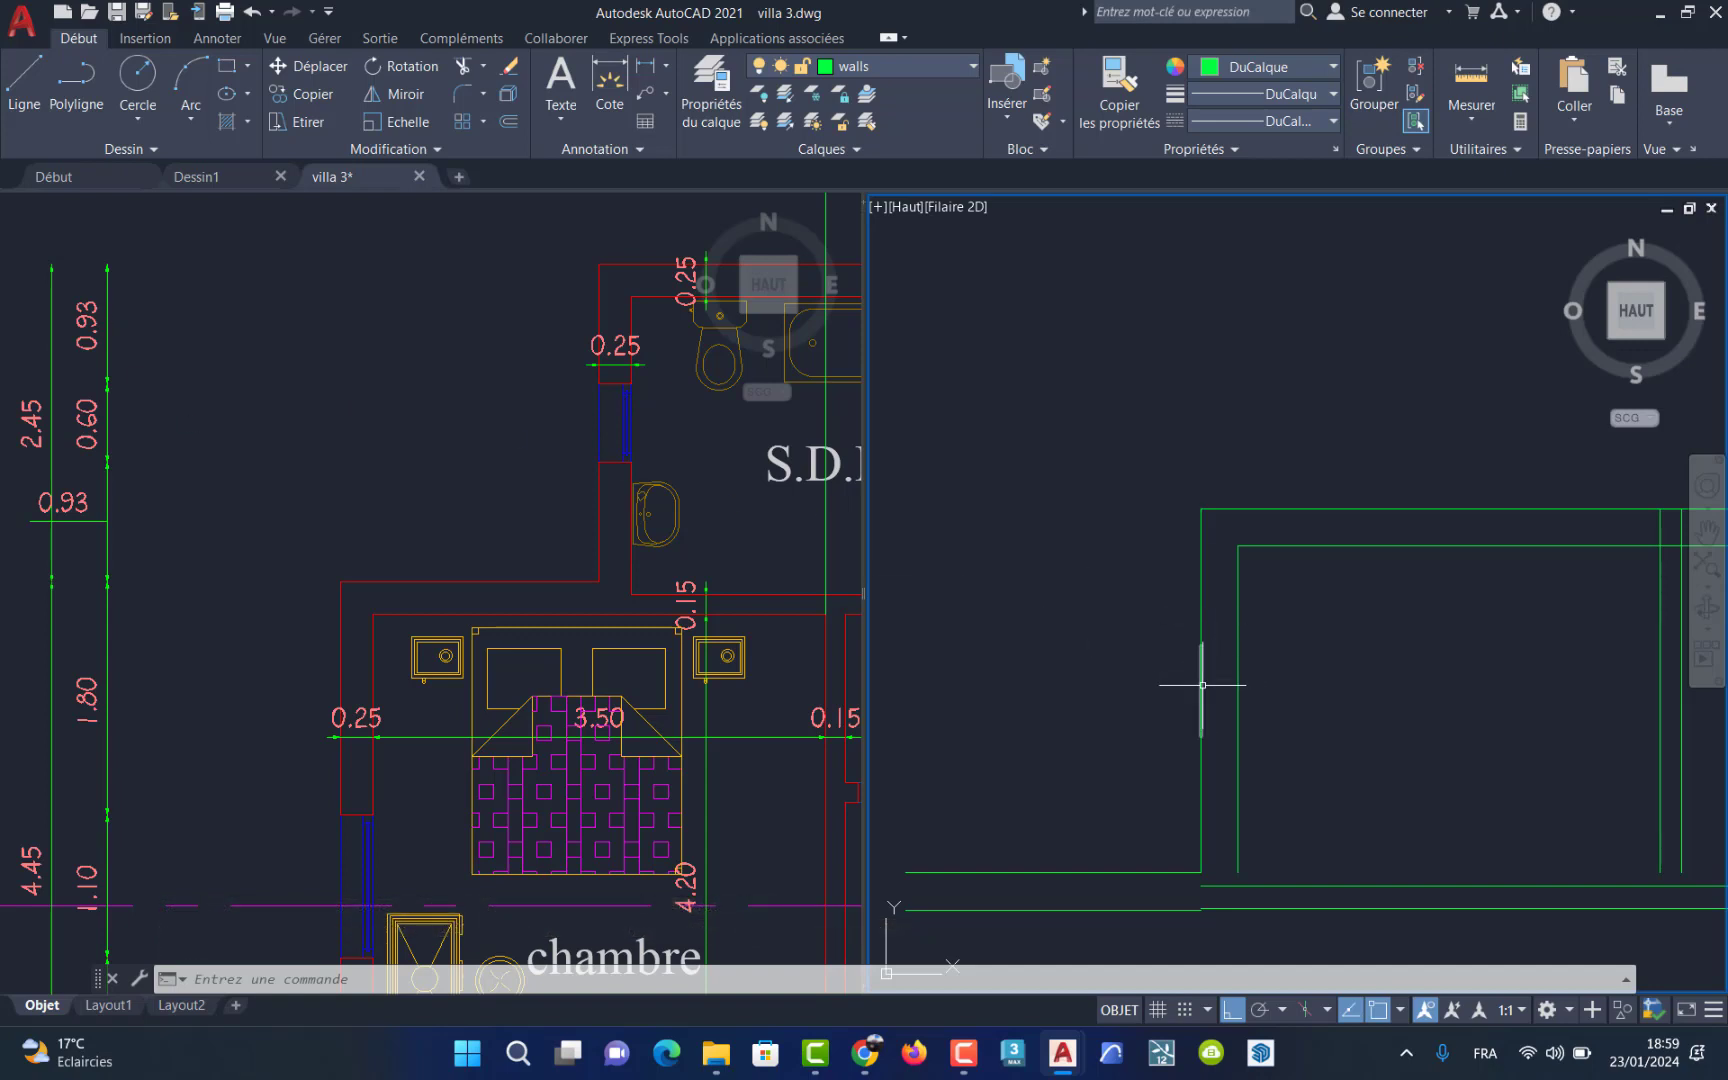
Step: Delete the two short line segments spanning the window opening in the redrawn S.D.B. left wall
click(1239, 688)
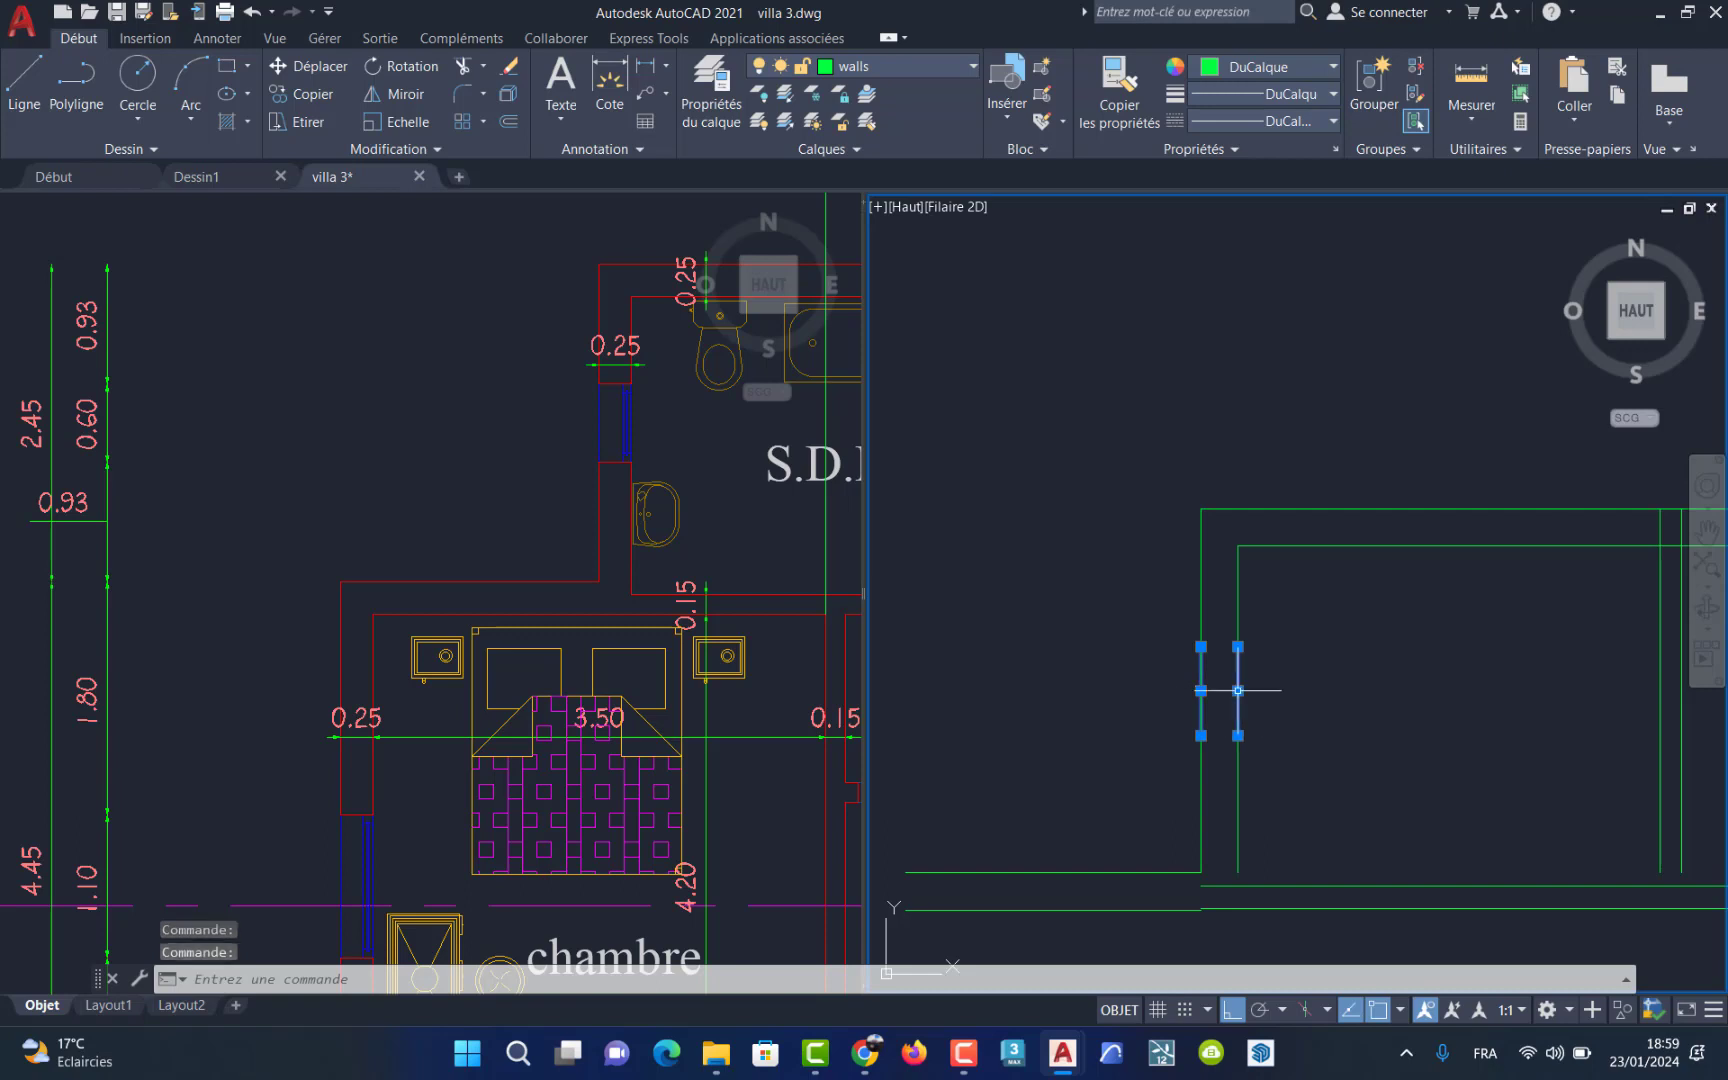
key(Delete)
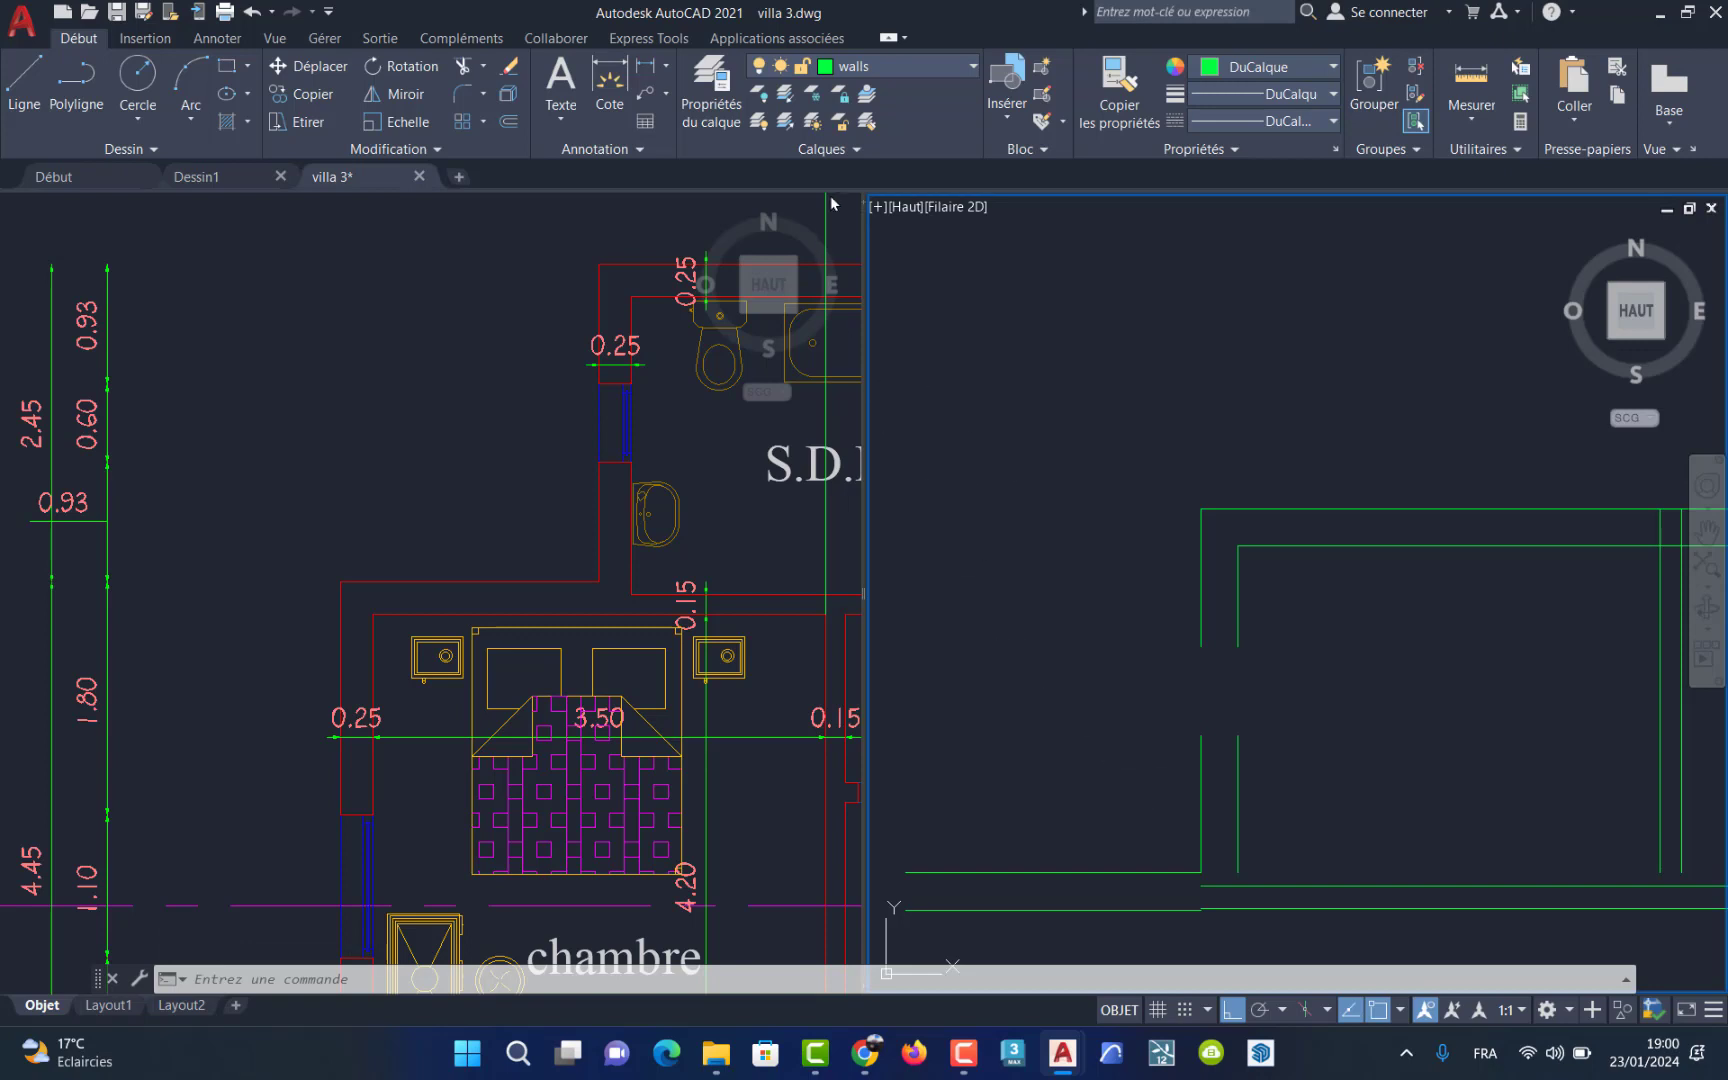
Step: Create a new layer named "fentres 24" for the windows
click(704, 97)
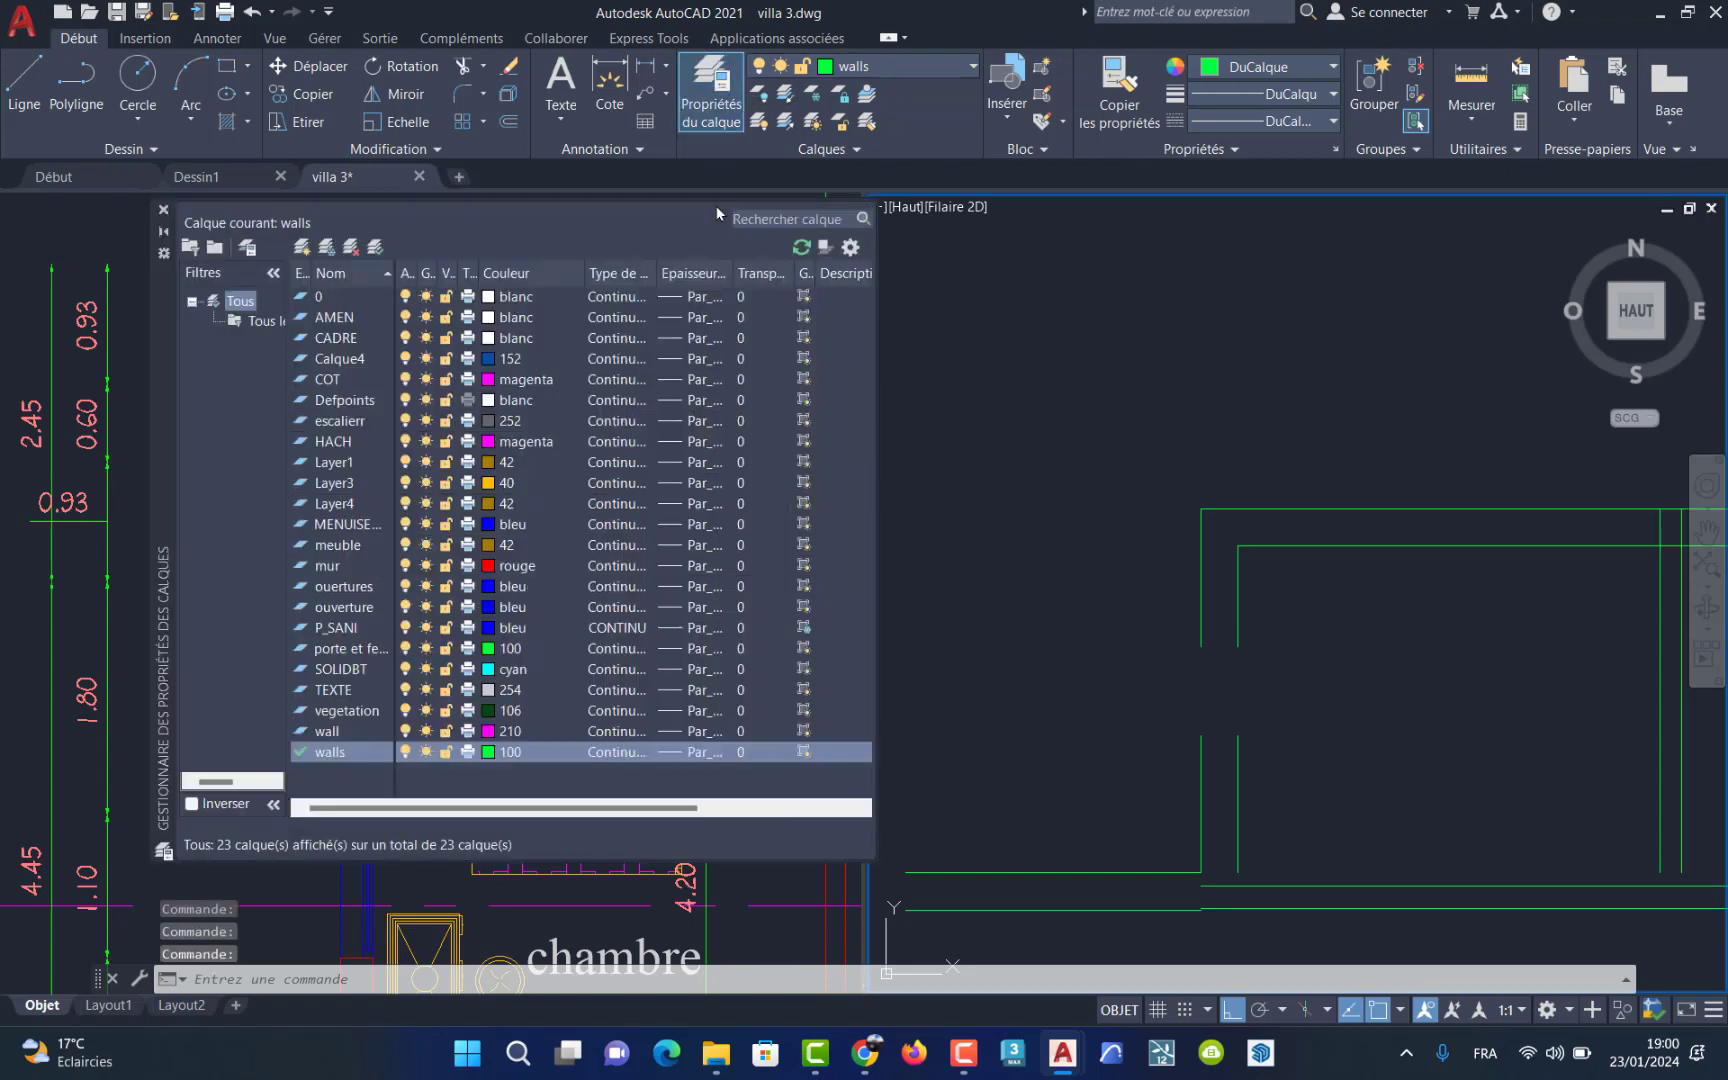
click(515, 444)
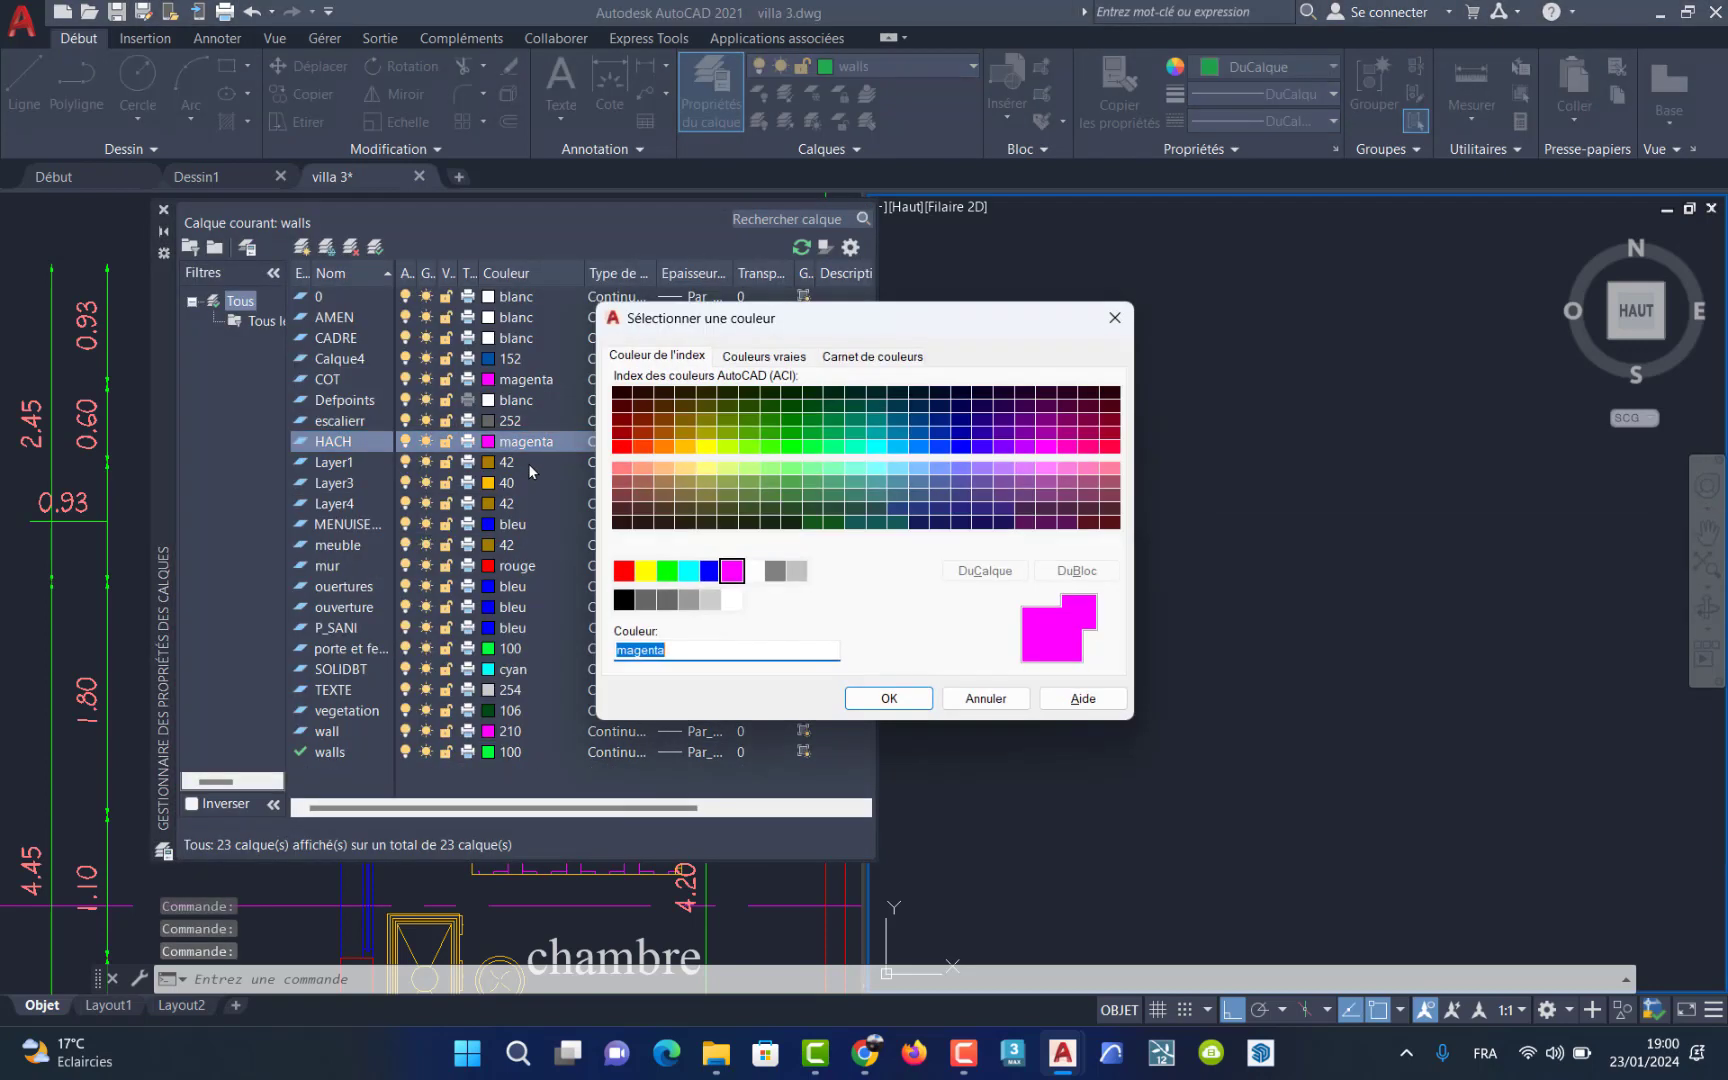
click(986, 699)
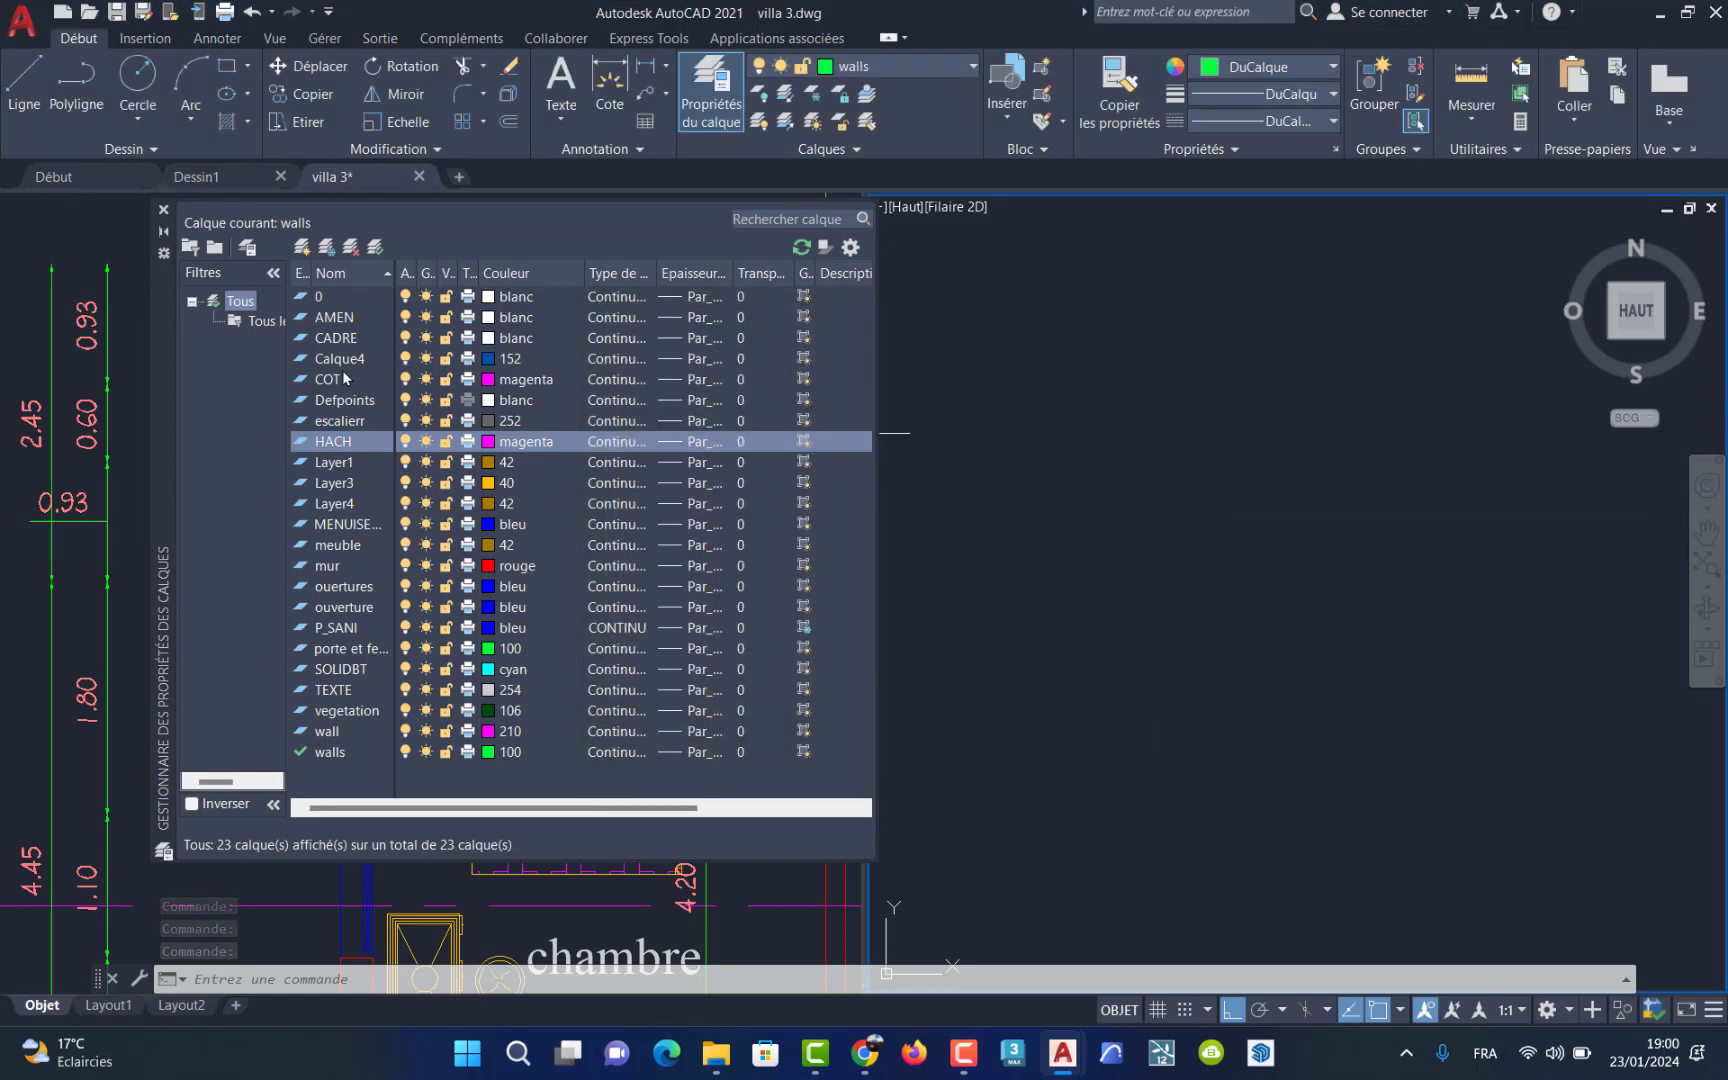
click(305, 250)
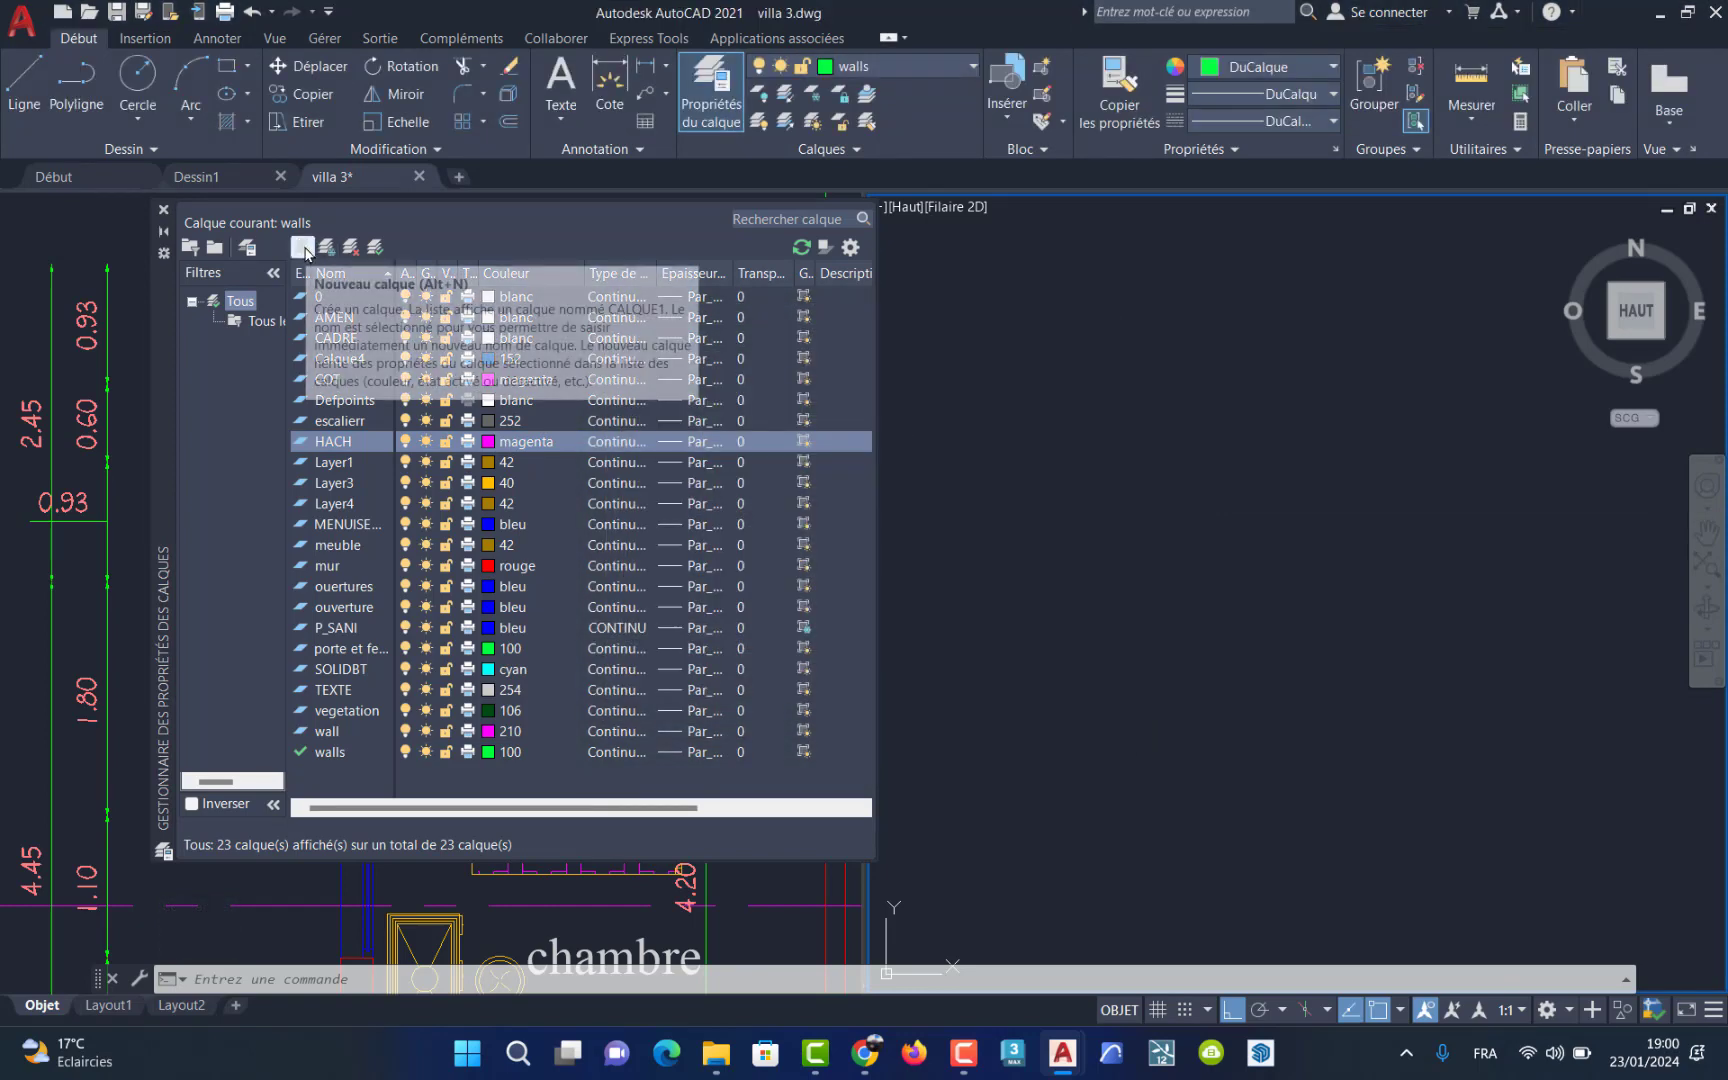
text(fe)
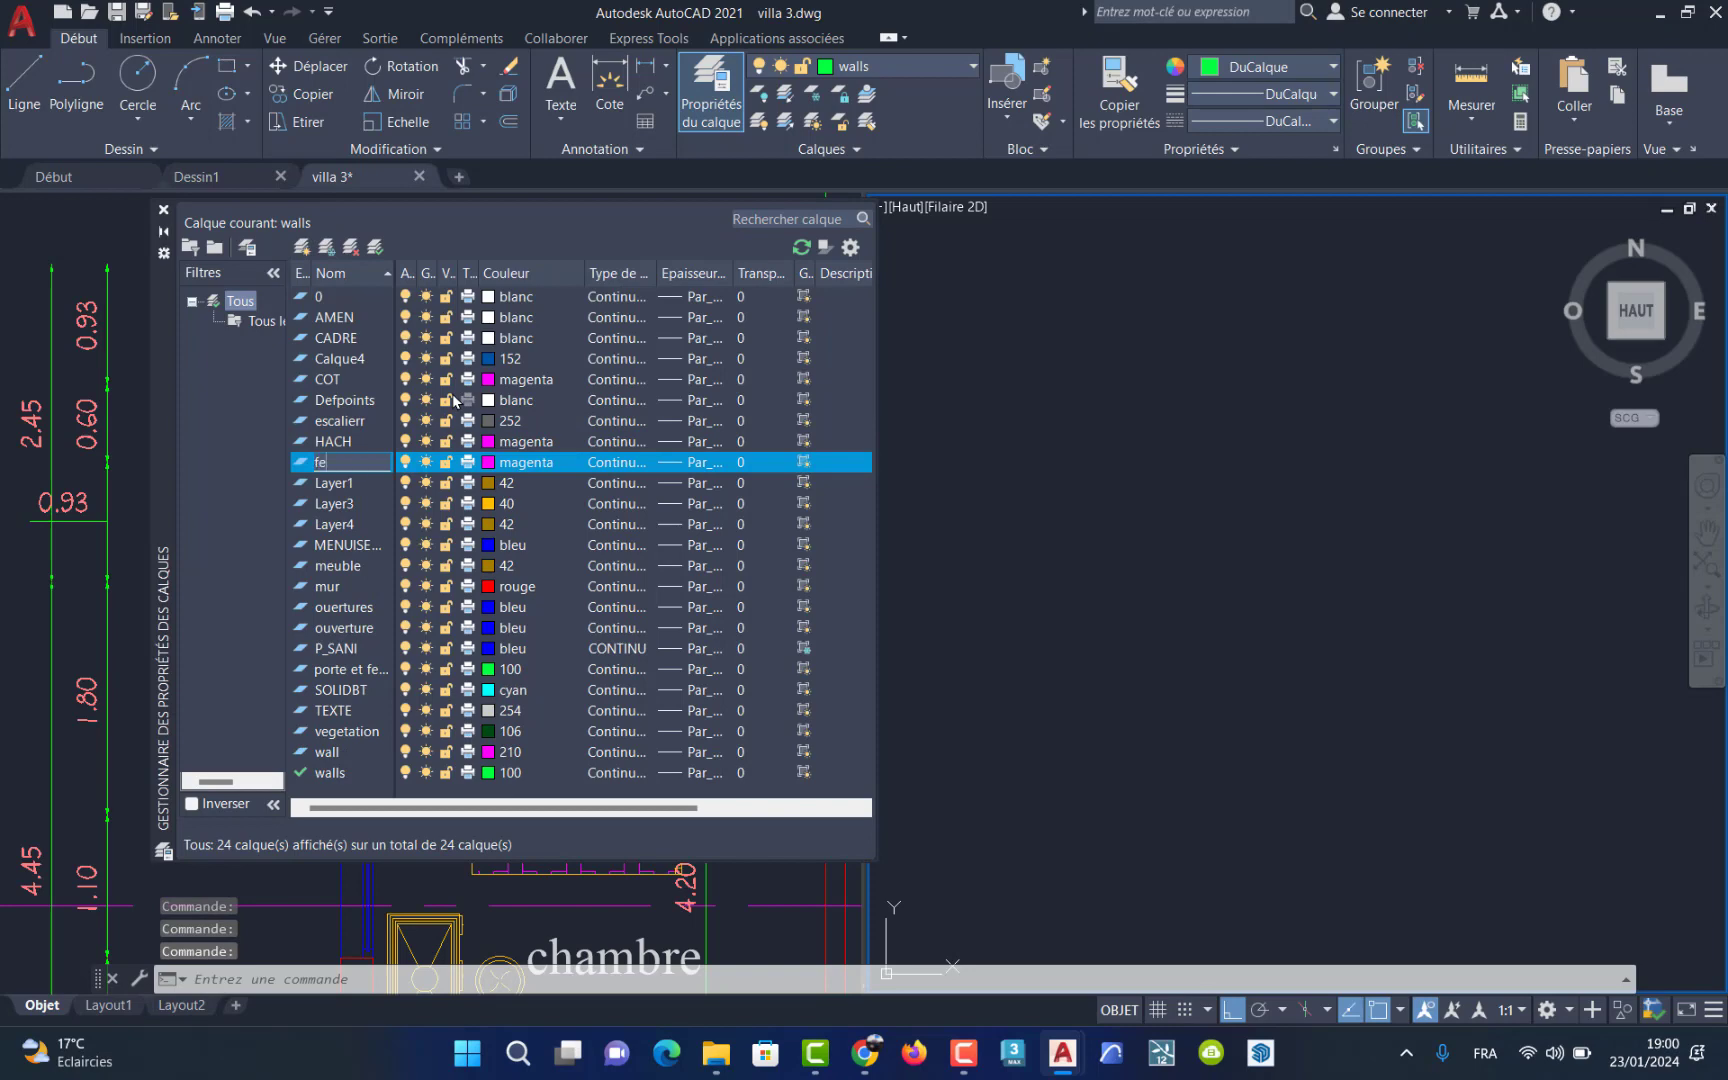
text(ntre)
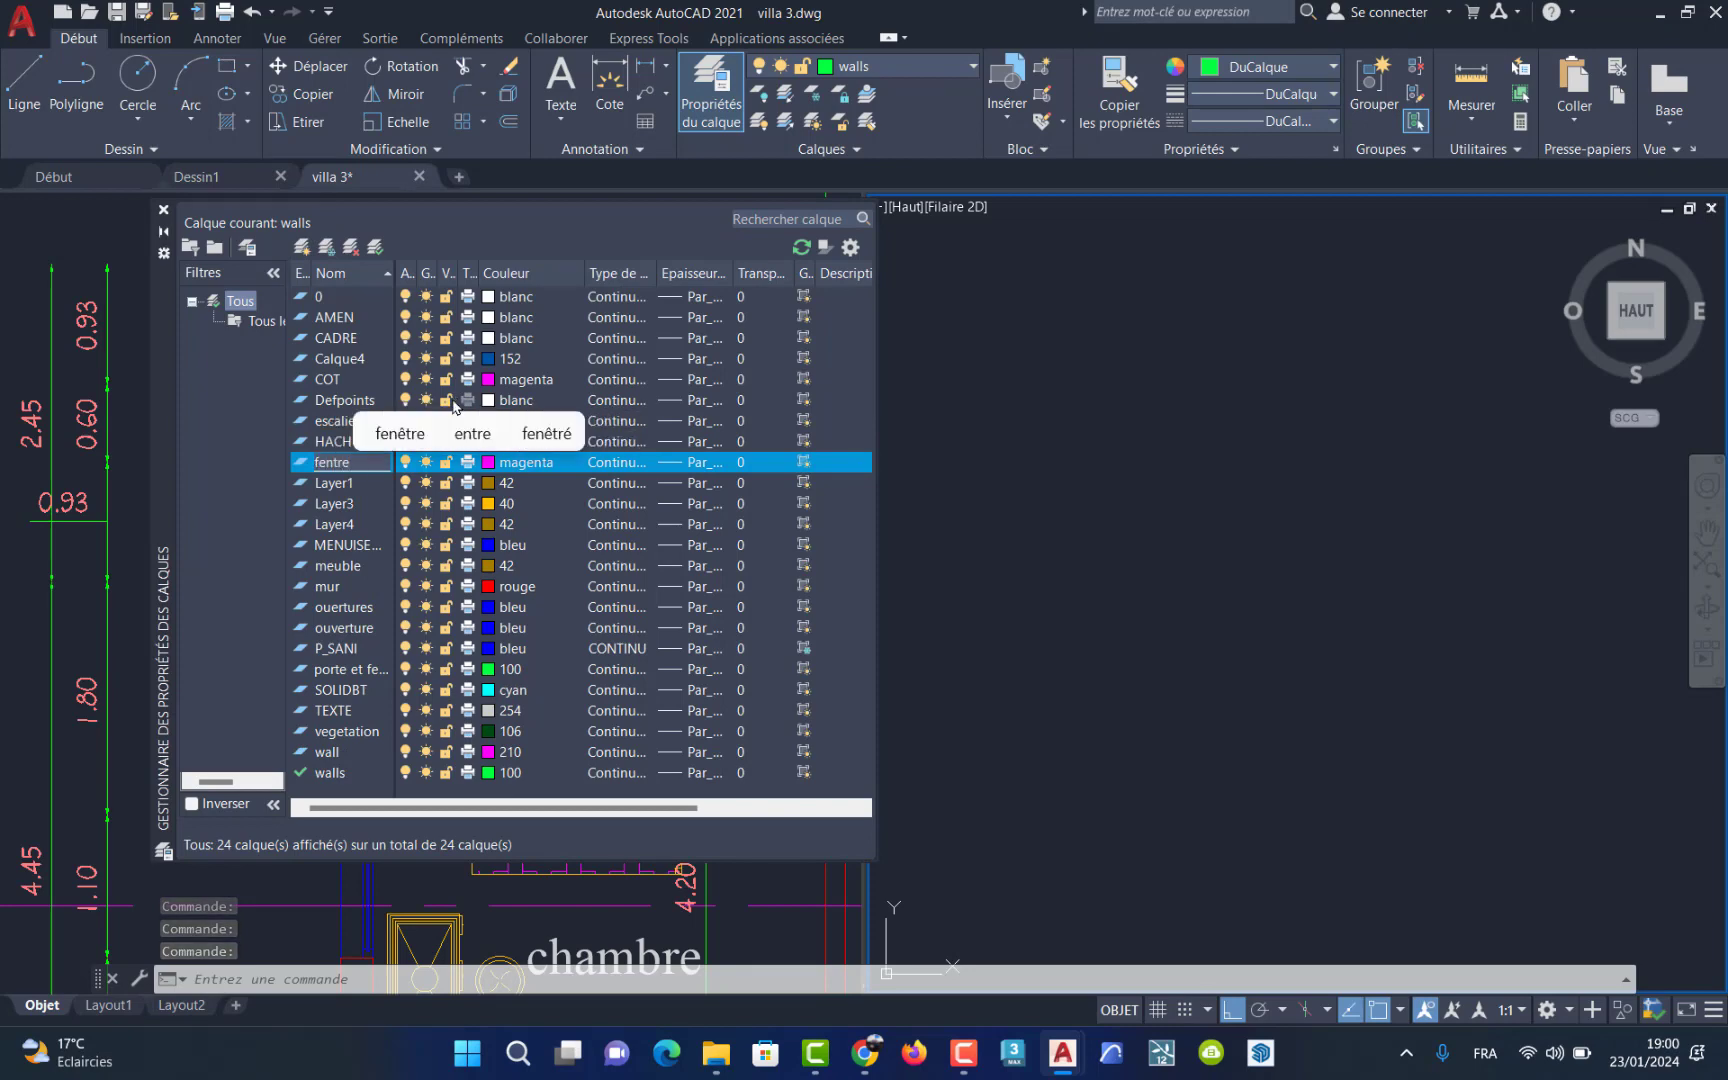
text(s 24)
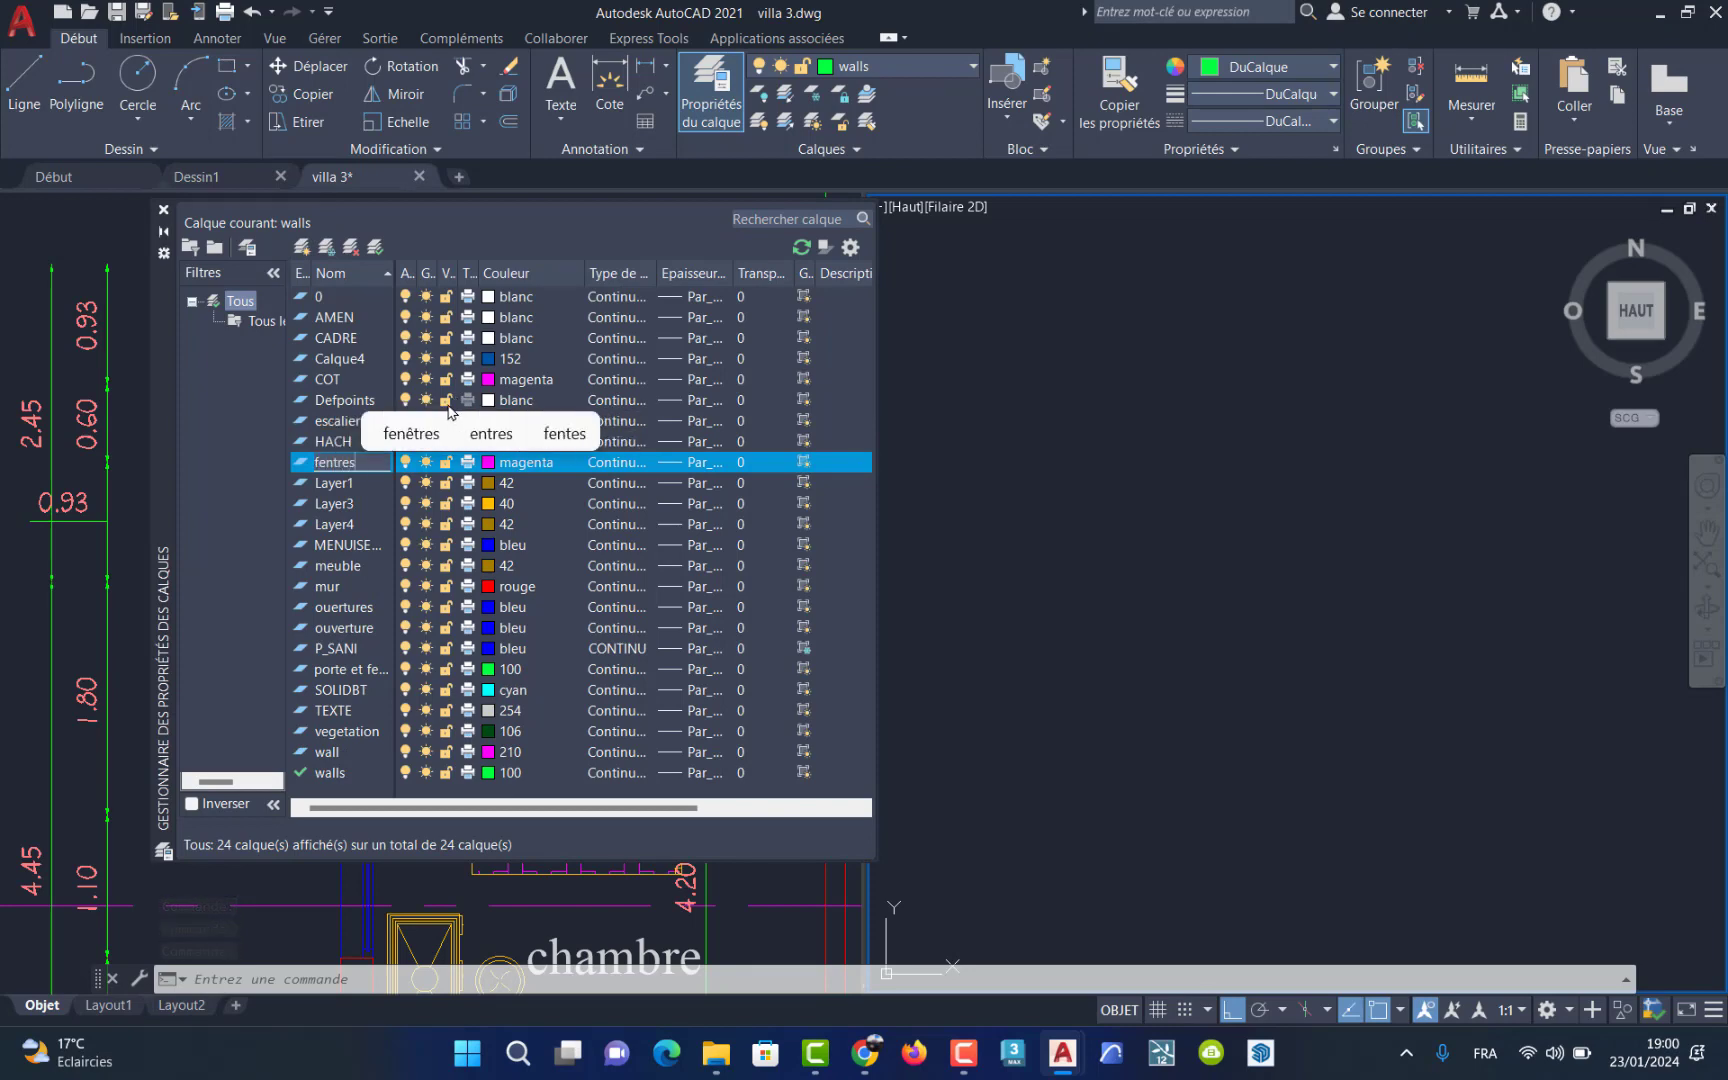
Step: Assign color 160 to the "fentres 24" layer and make it the current layer
click(488, 462)
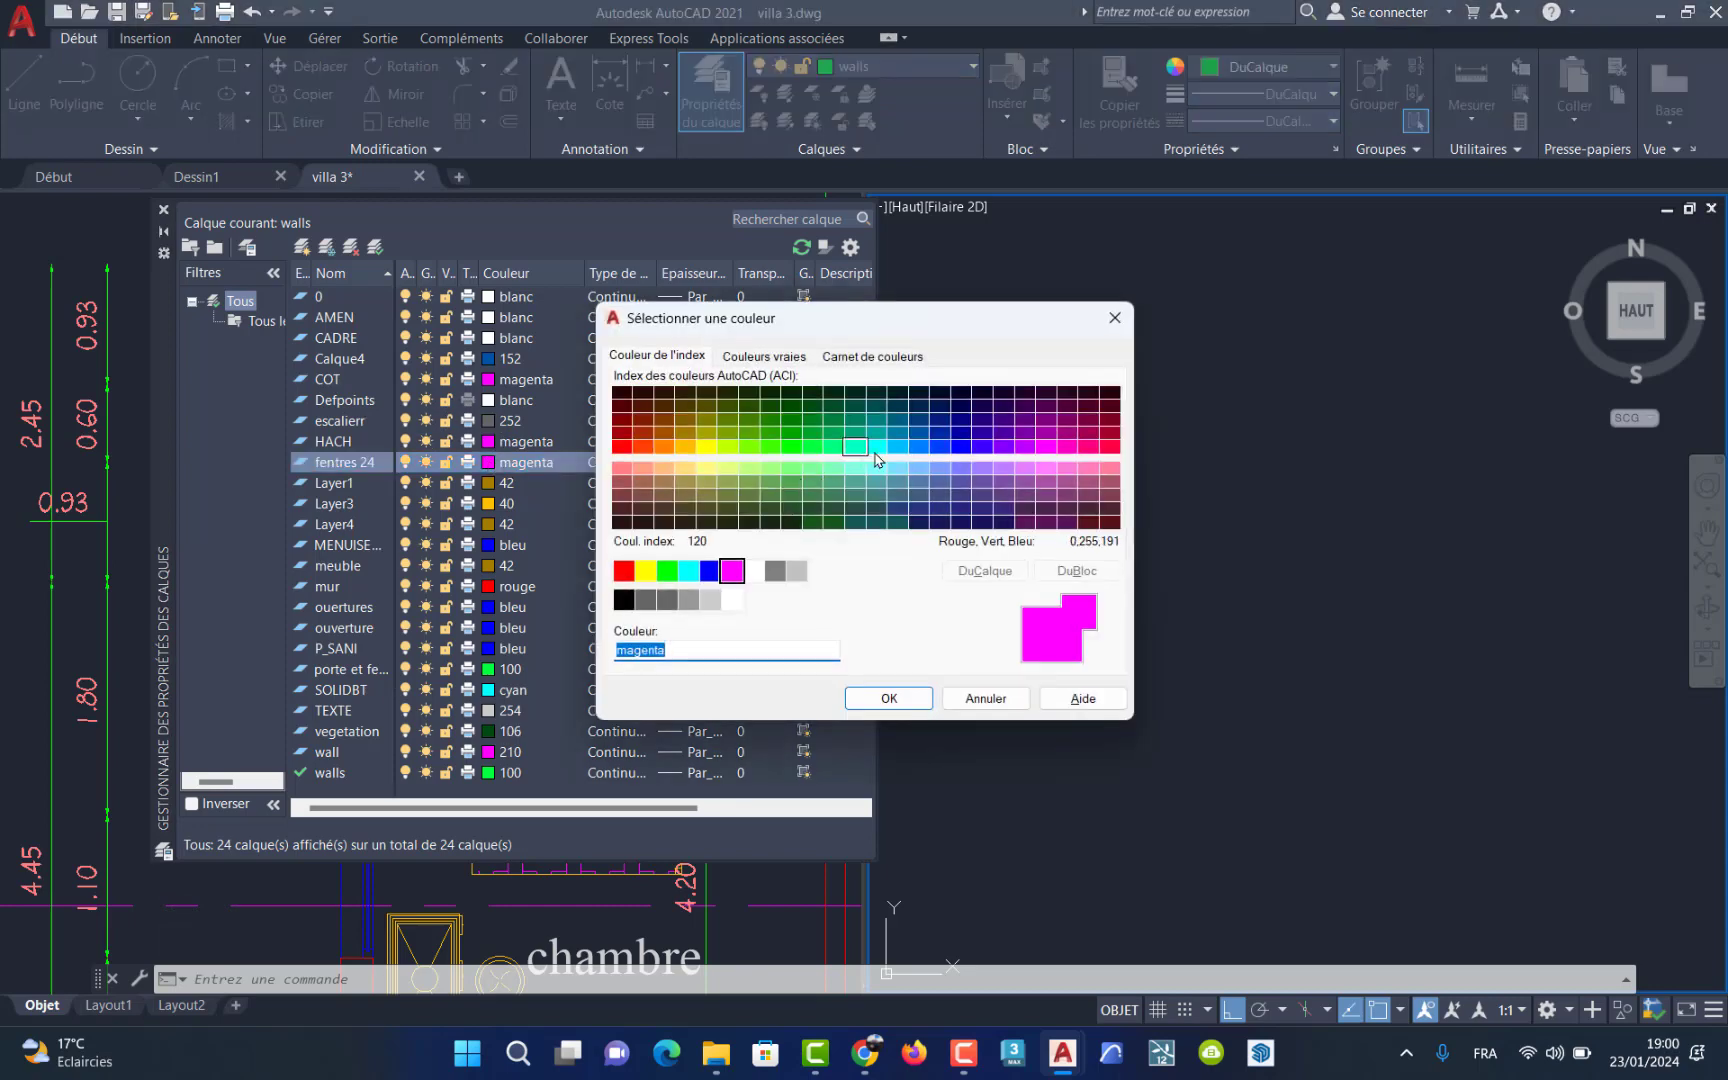
click(938, 450)
click(889, 698)
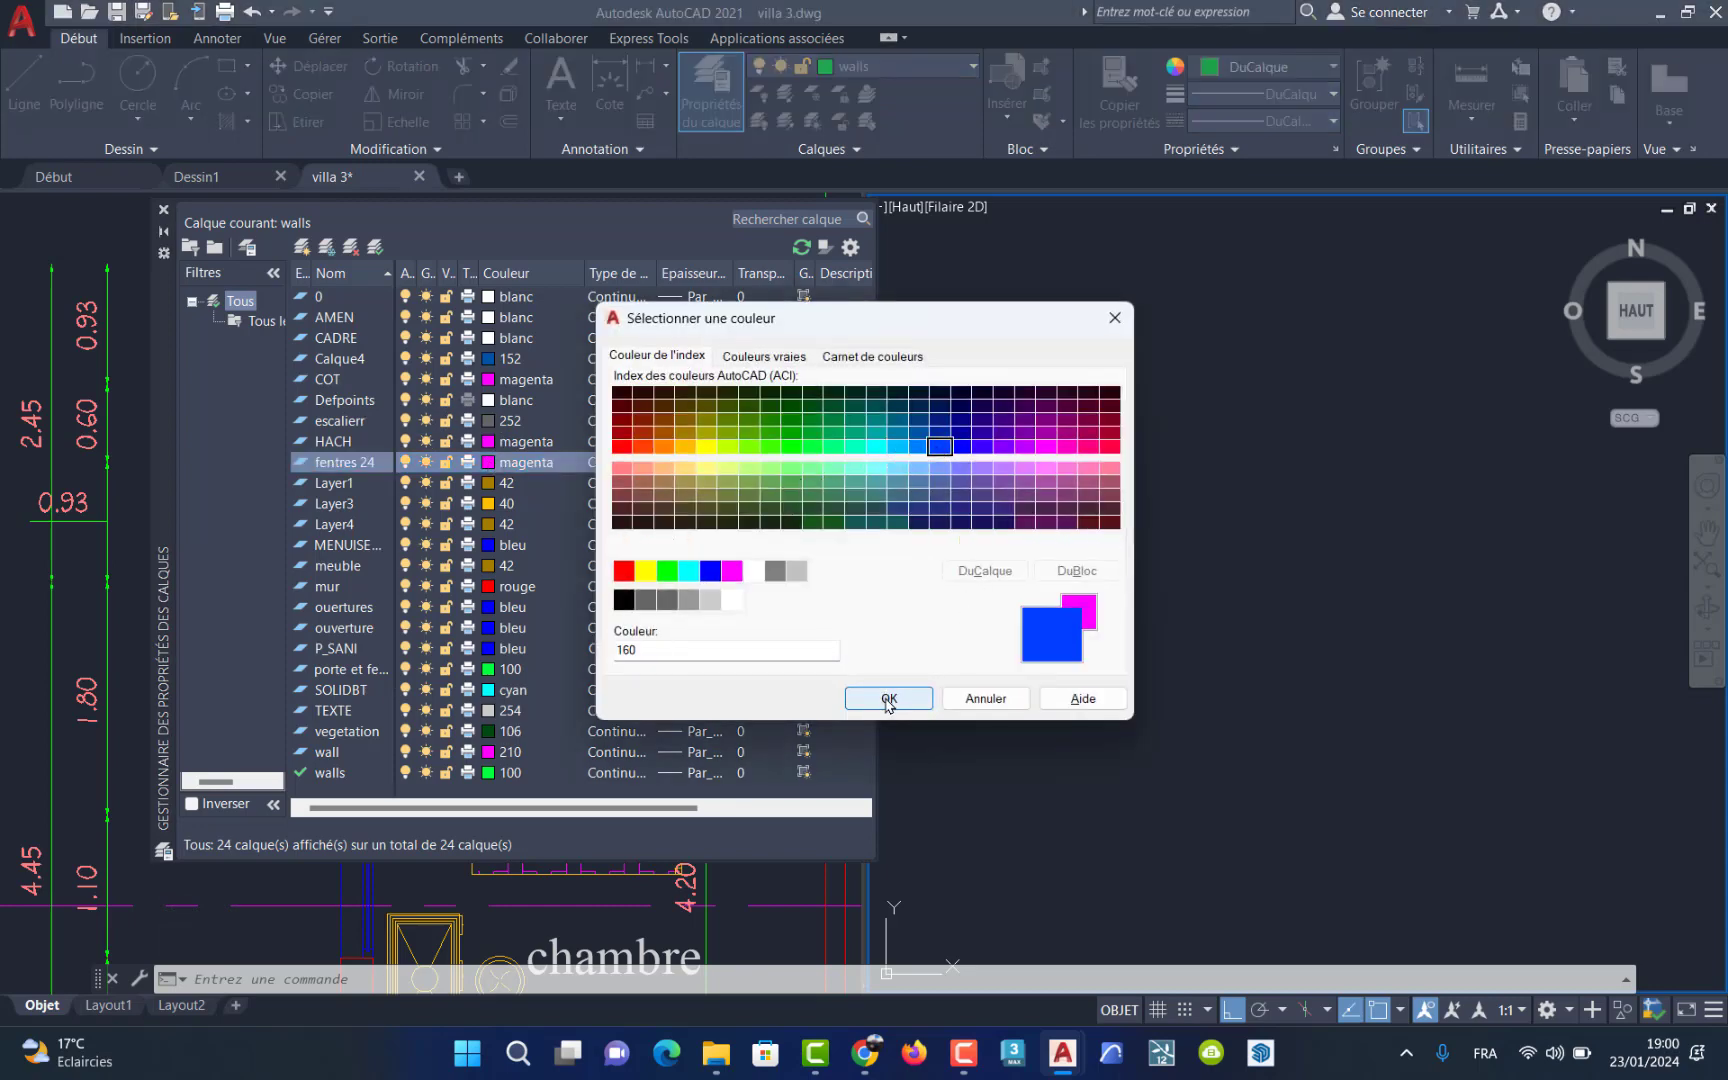
click(377, 251)
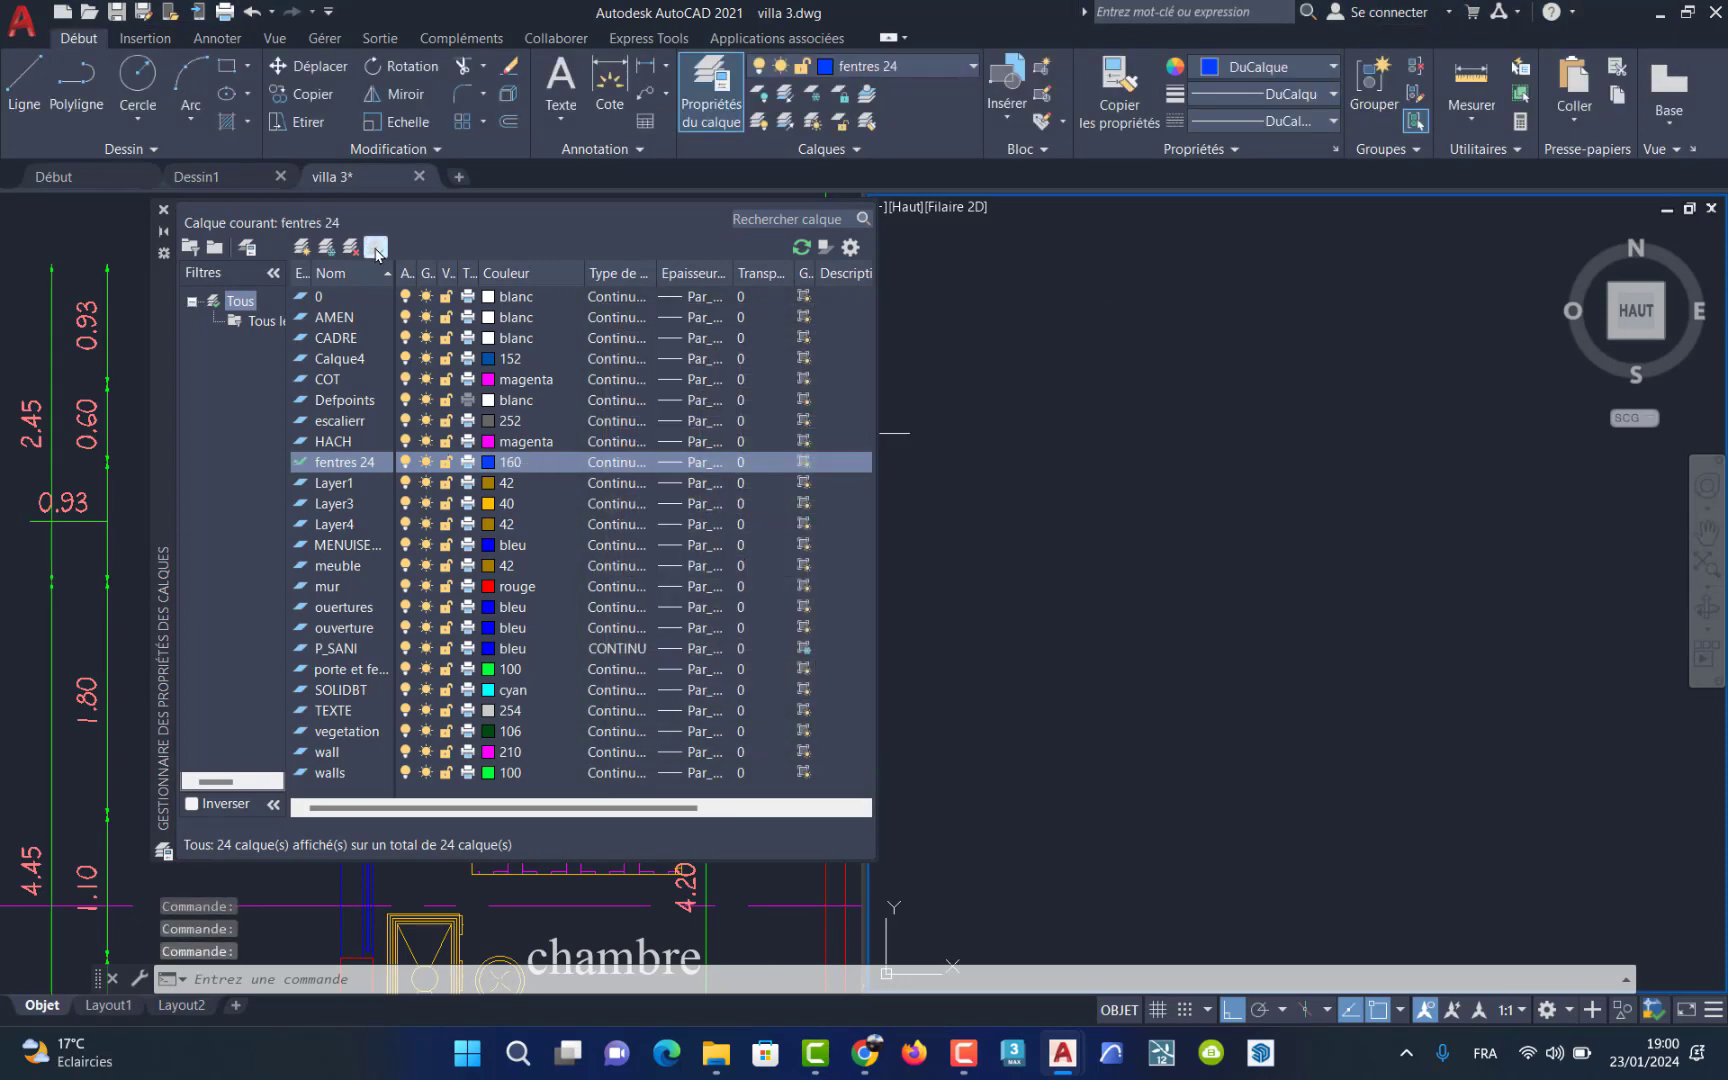
click(159, 213)
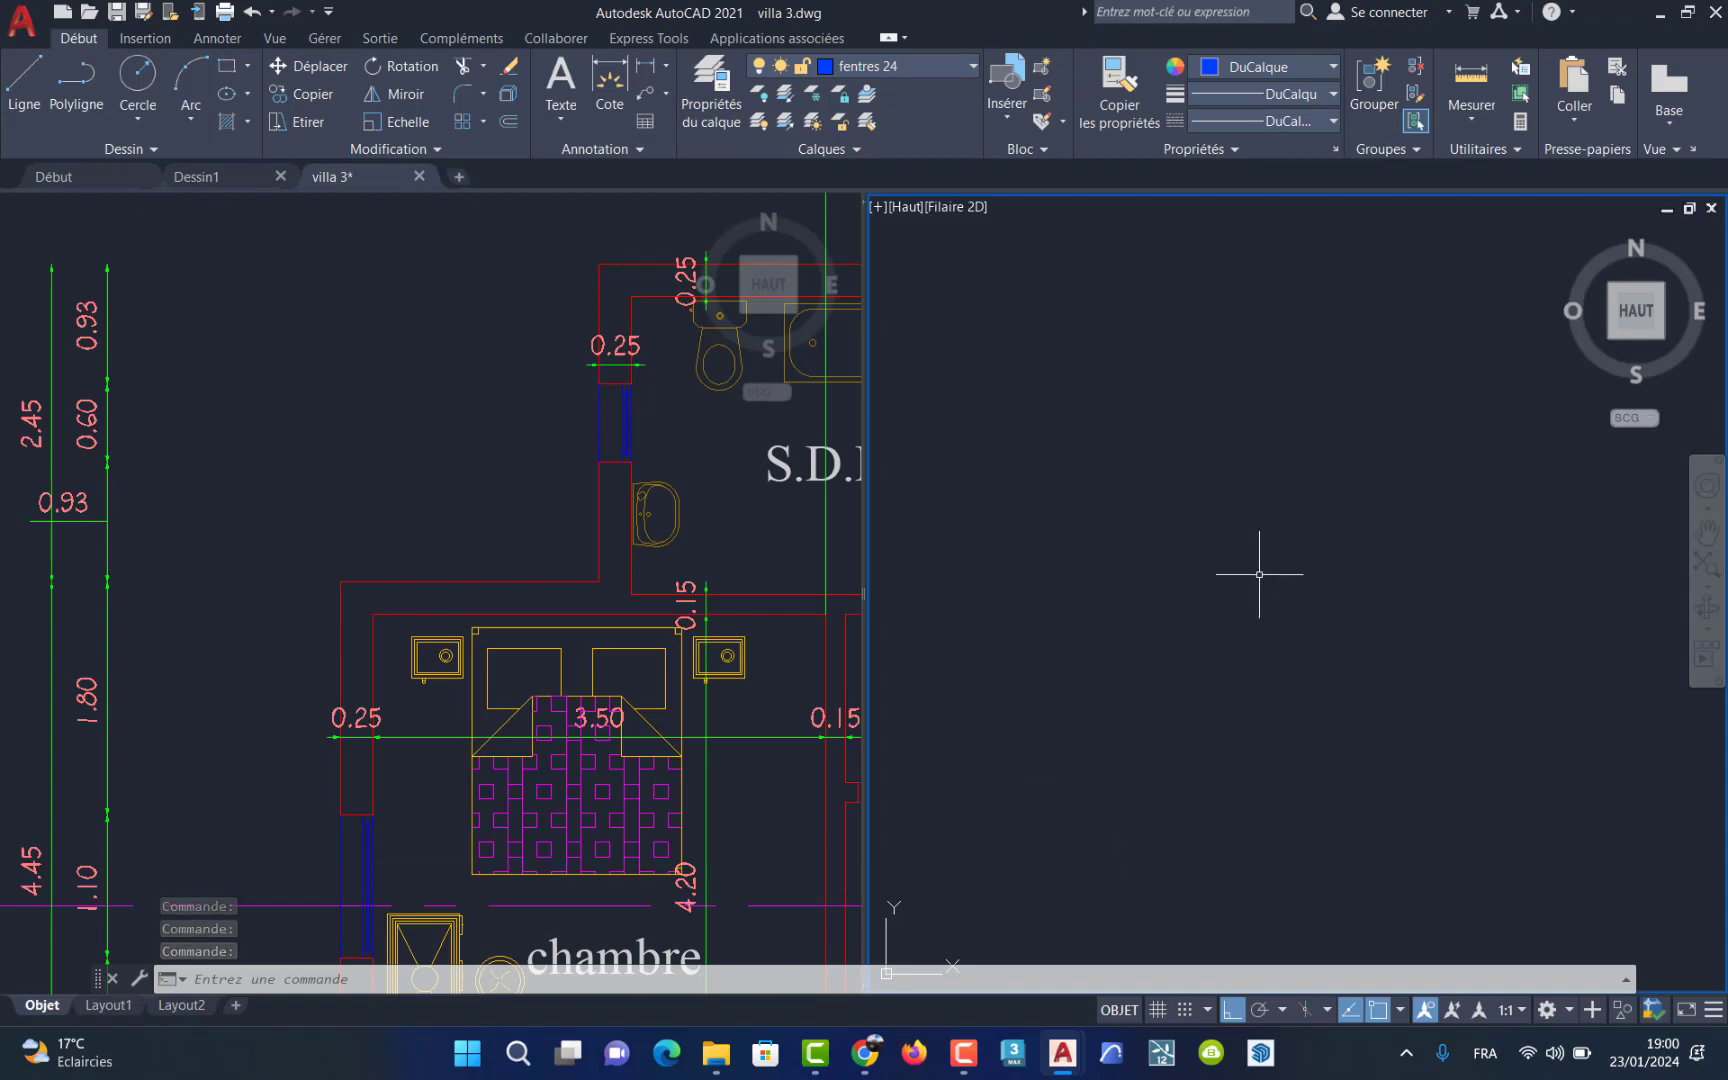
Step: Draw a horizontal line across the wall thickness at the upper end of the redrawn S.D.B. window opening
scroll(1259, 574, up, 5)
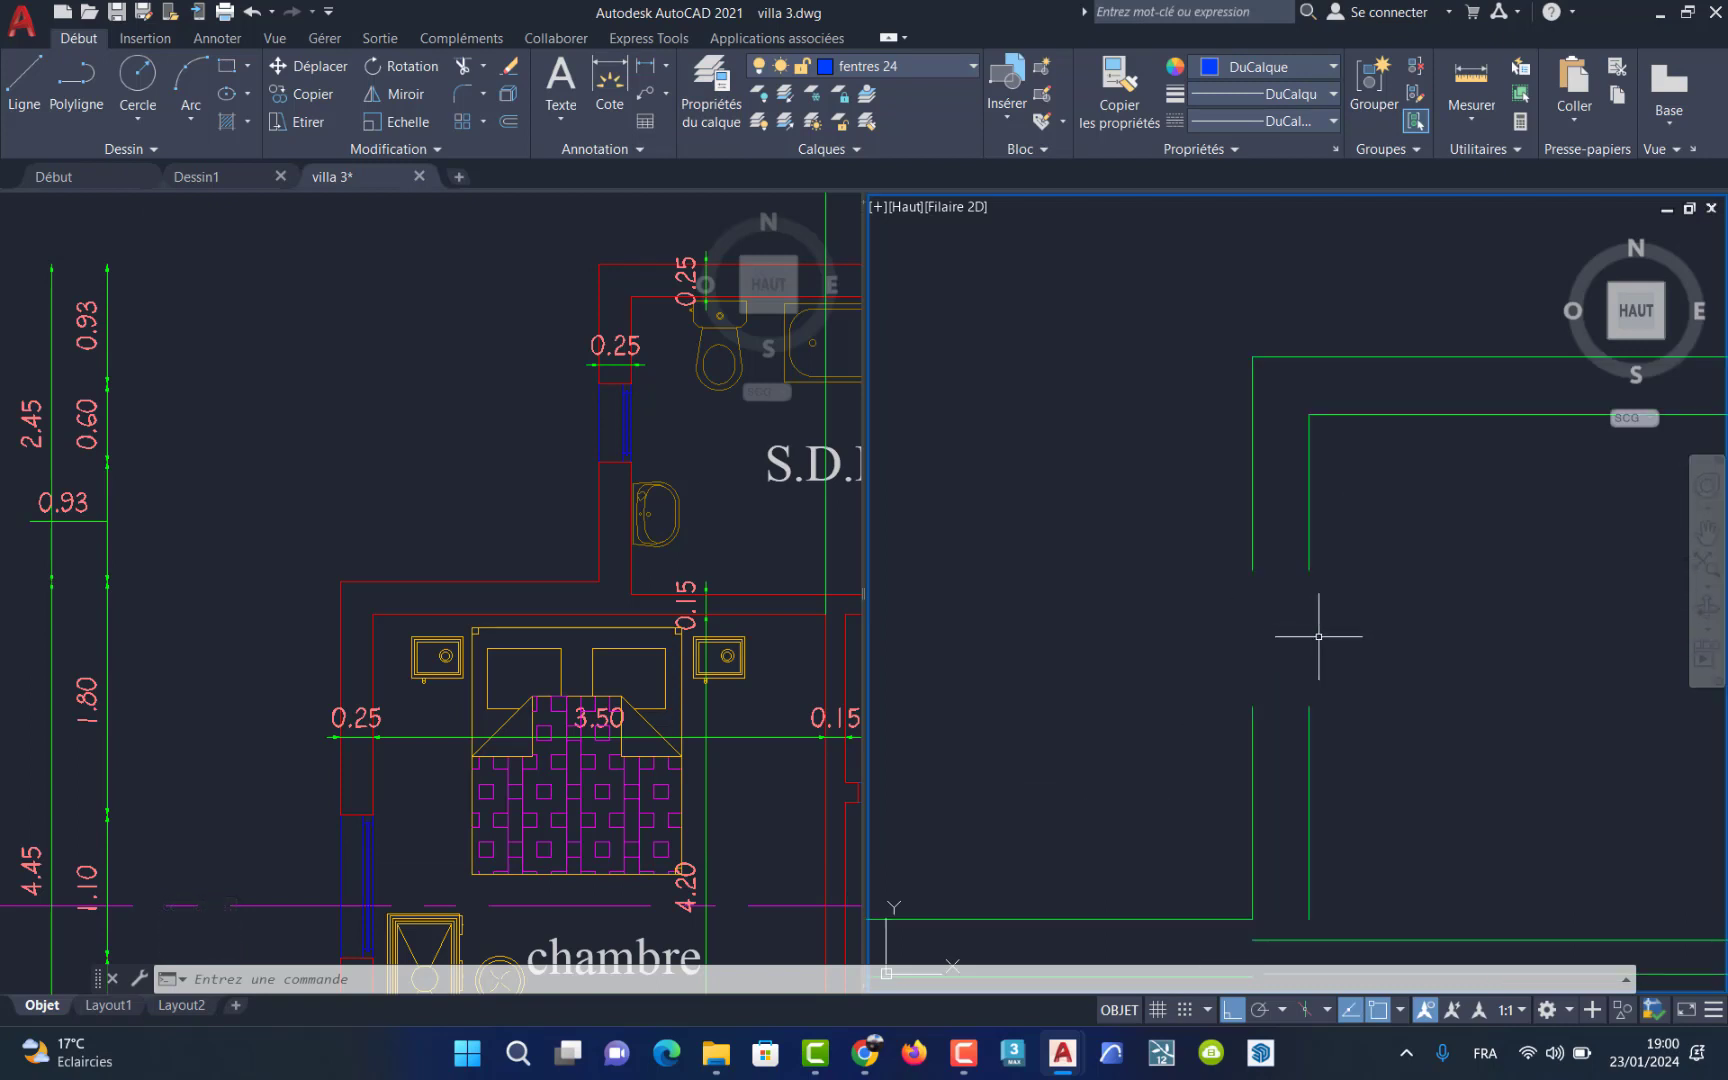
click(8, 88)
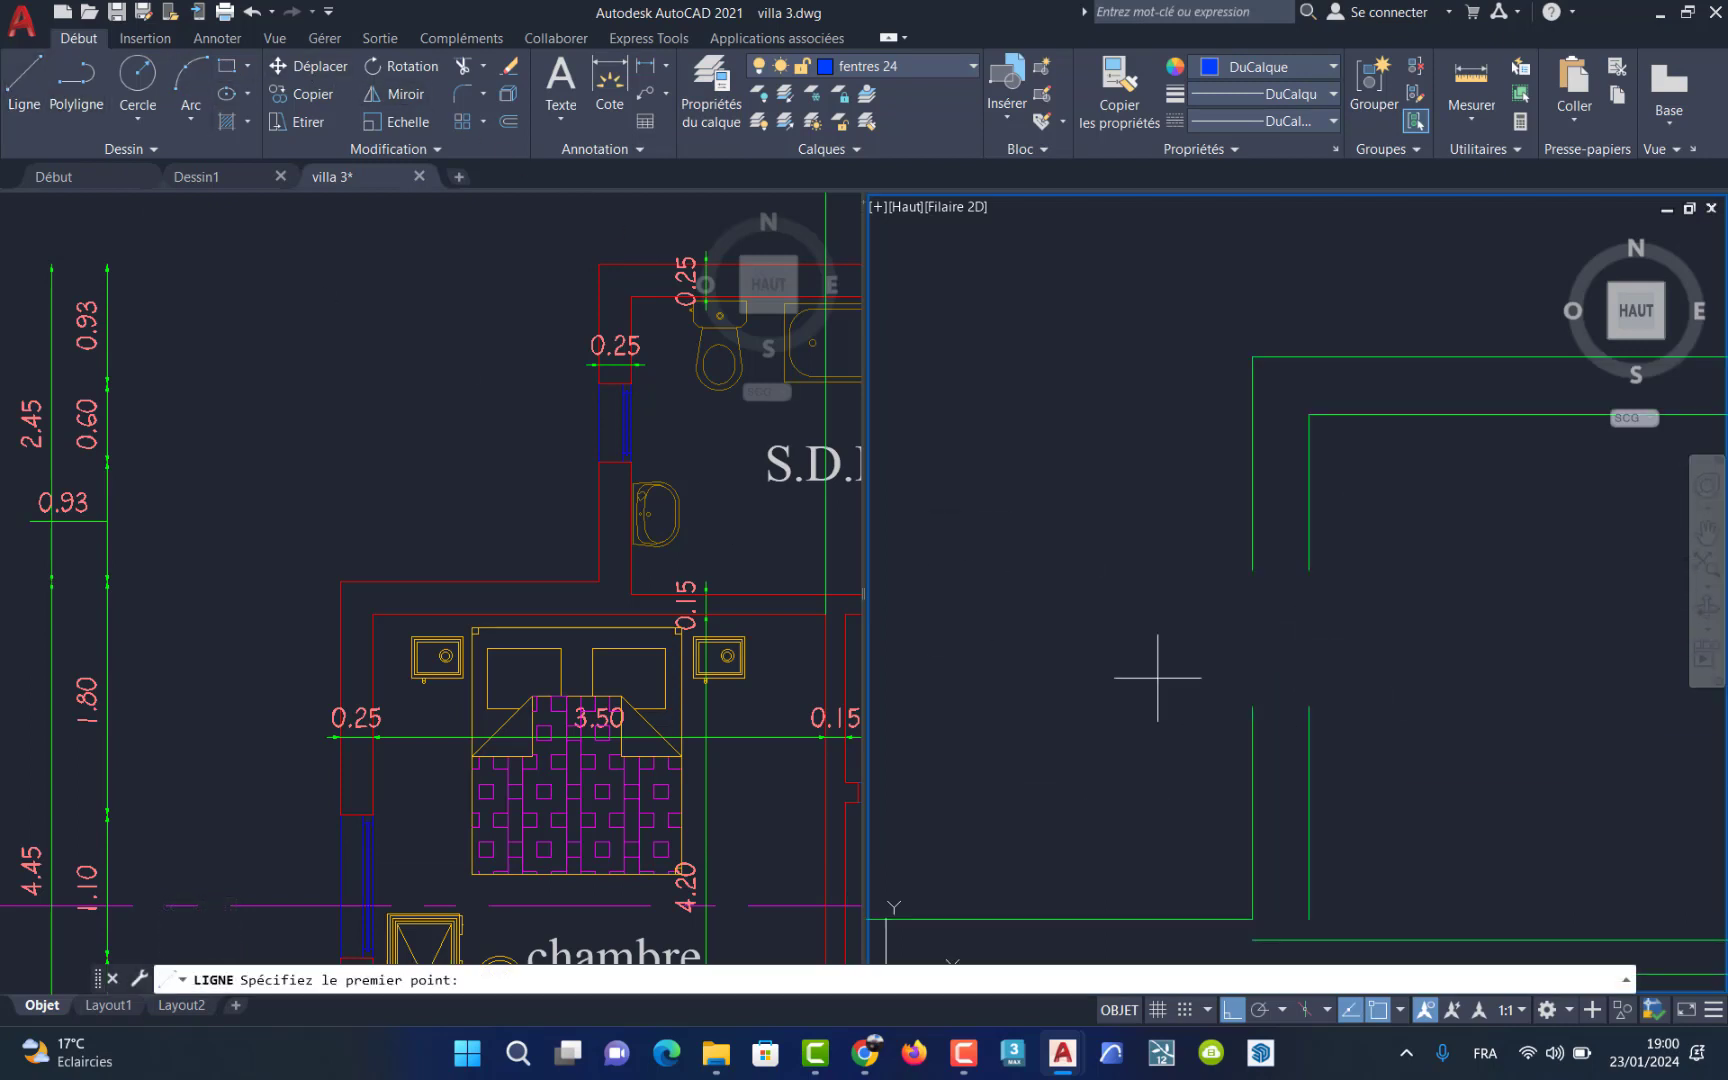
click(1308, 570)
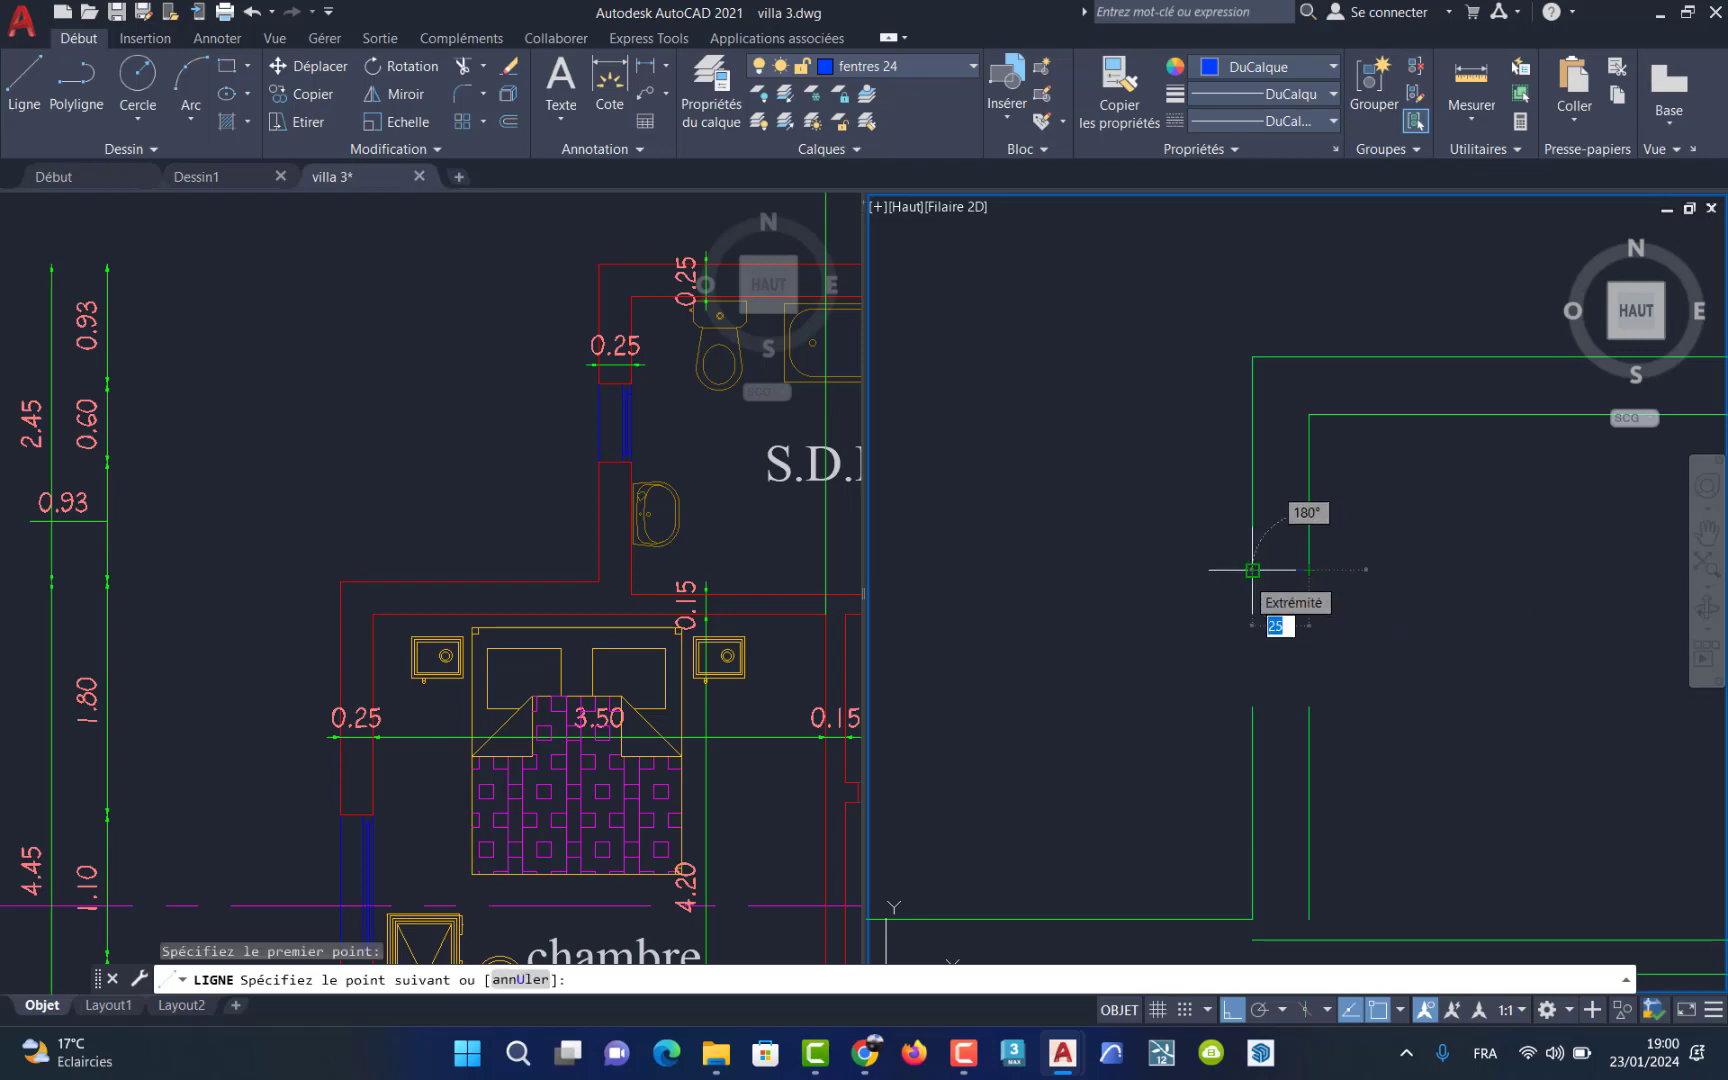
click(1252, 570)
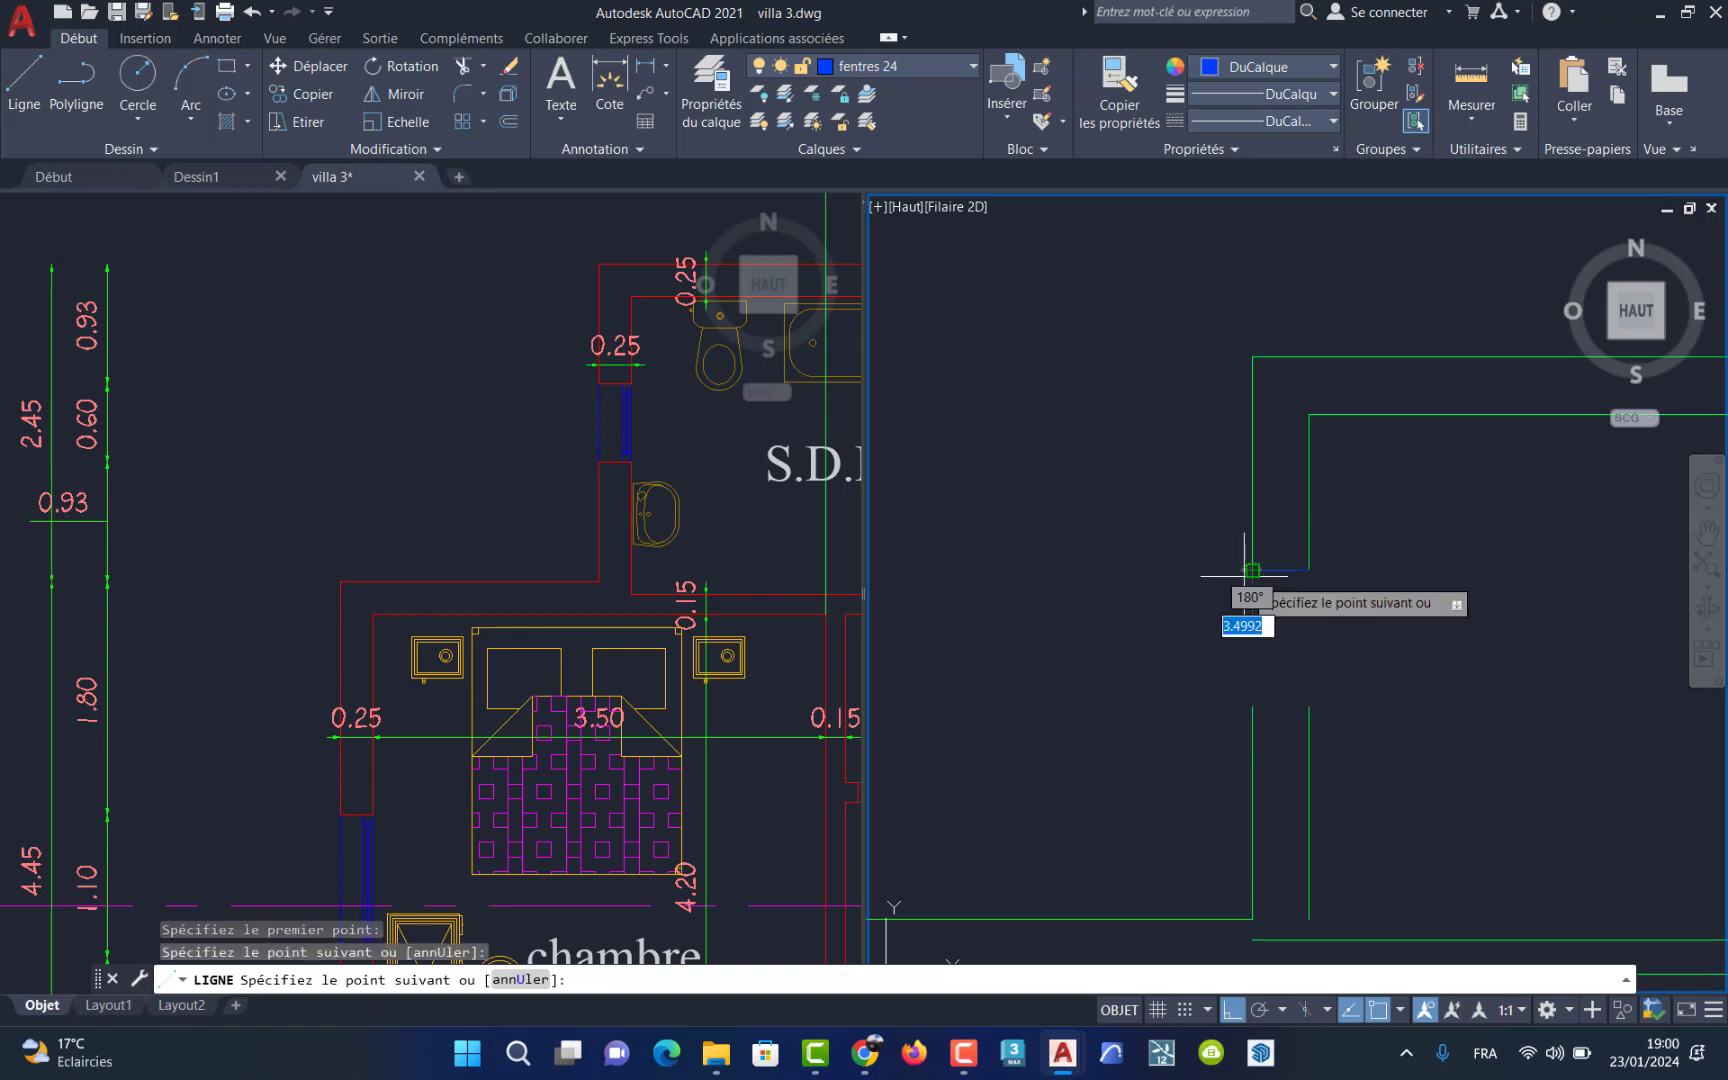
key(Return)
key(Return)
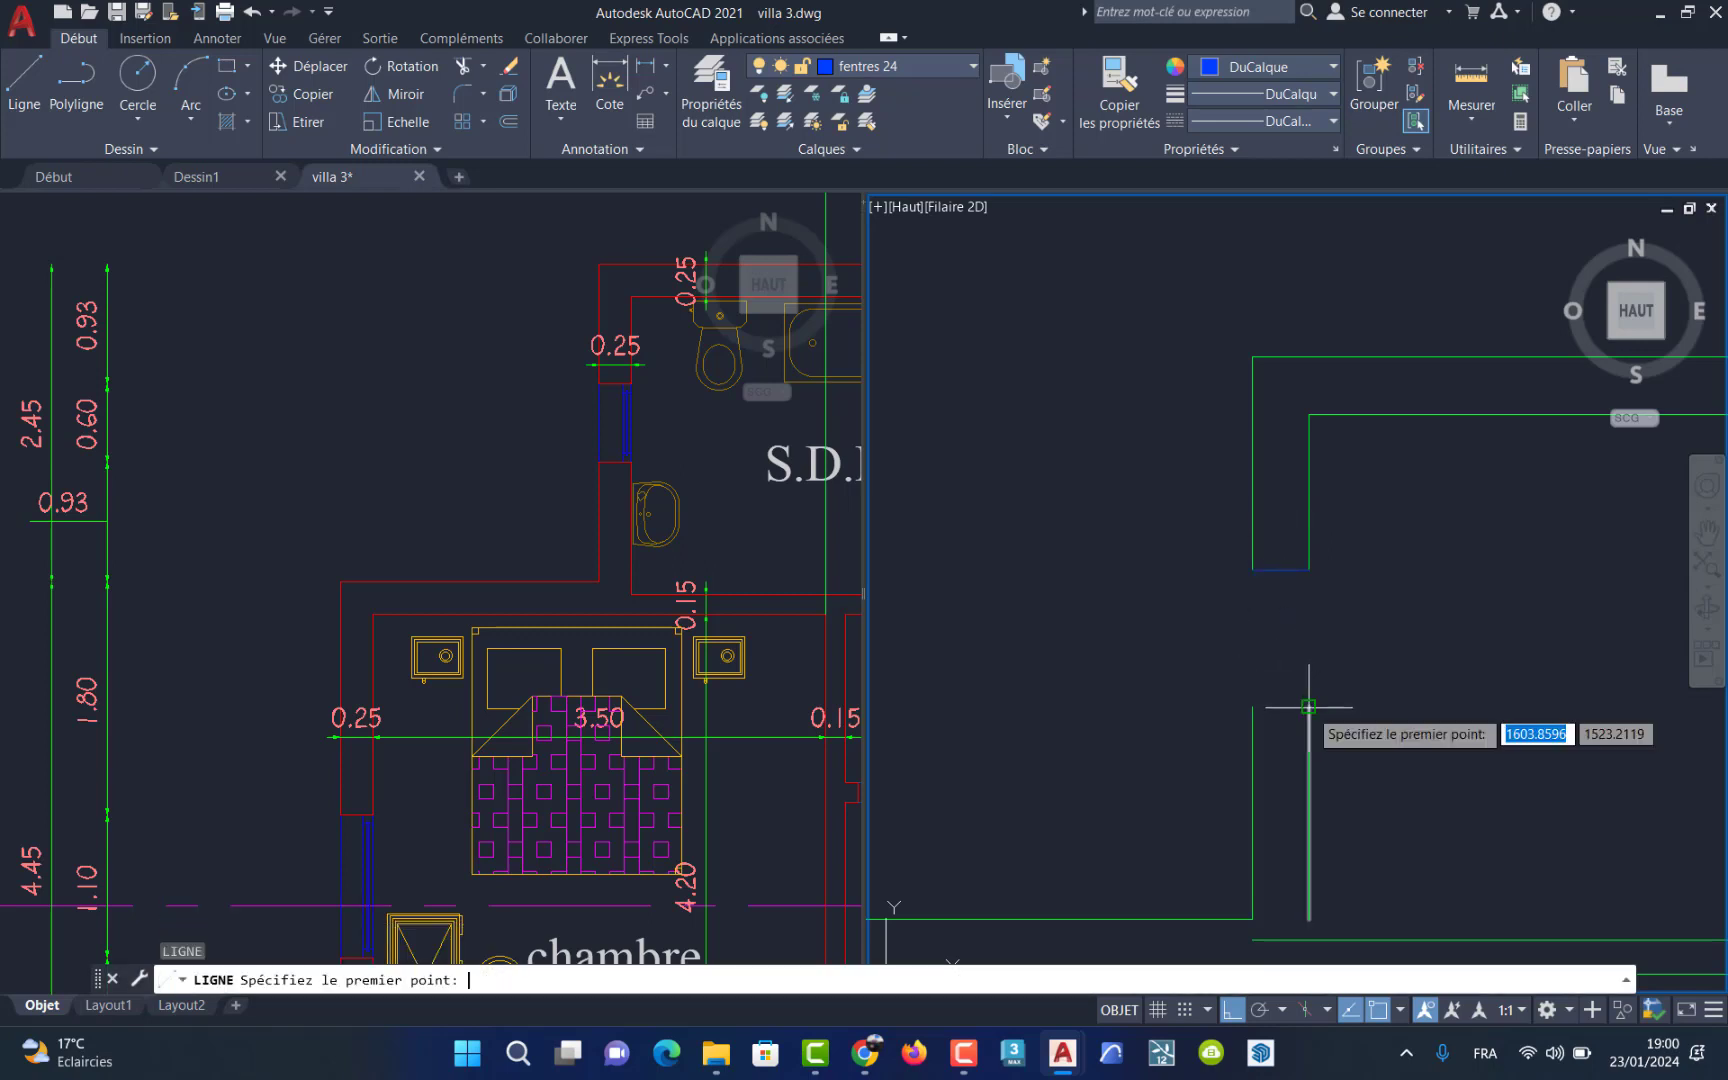
click(1252, 706)
key(Return)
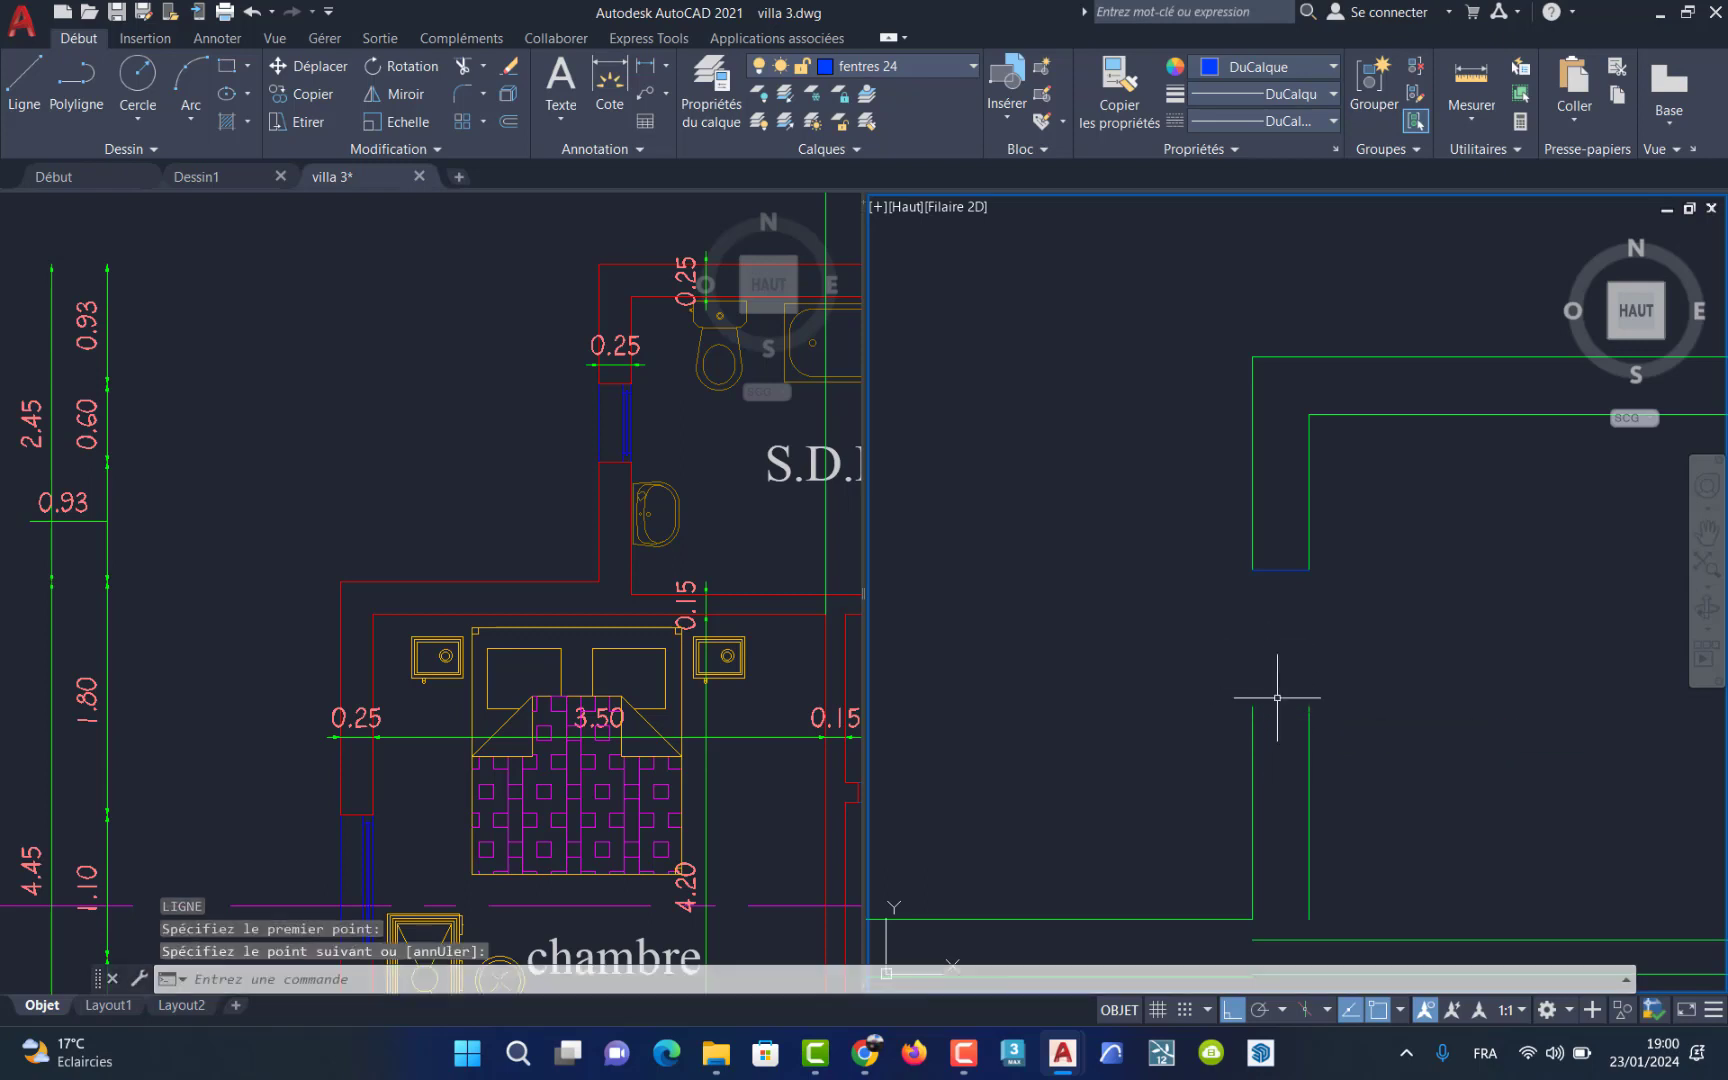
Step: Draw a horizontal line across the wall thickness at the lower end of the redrawn S.D.B. window opening
key(Return)
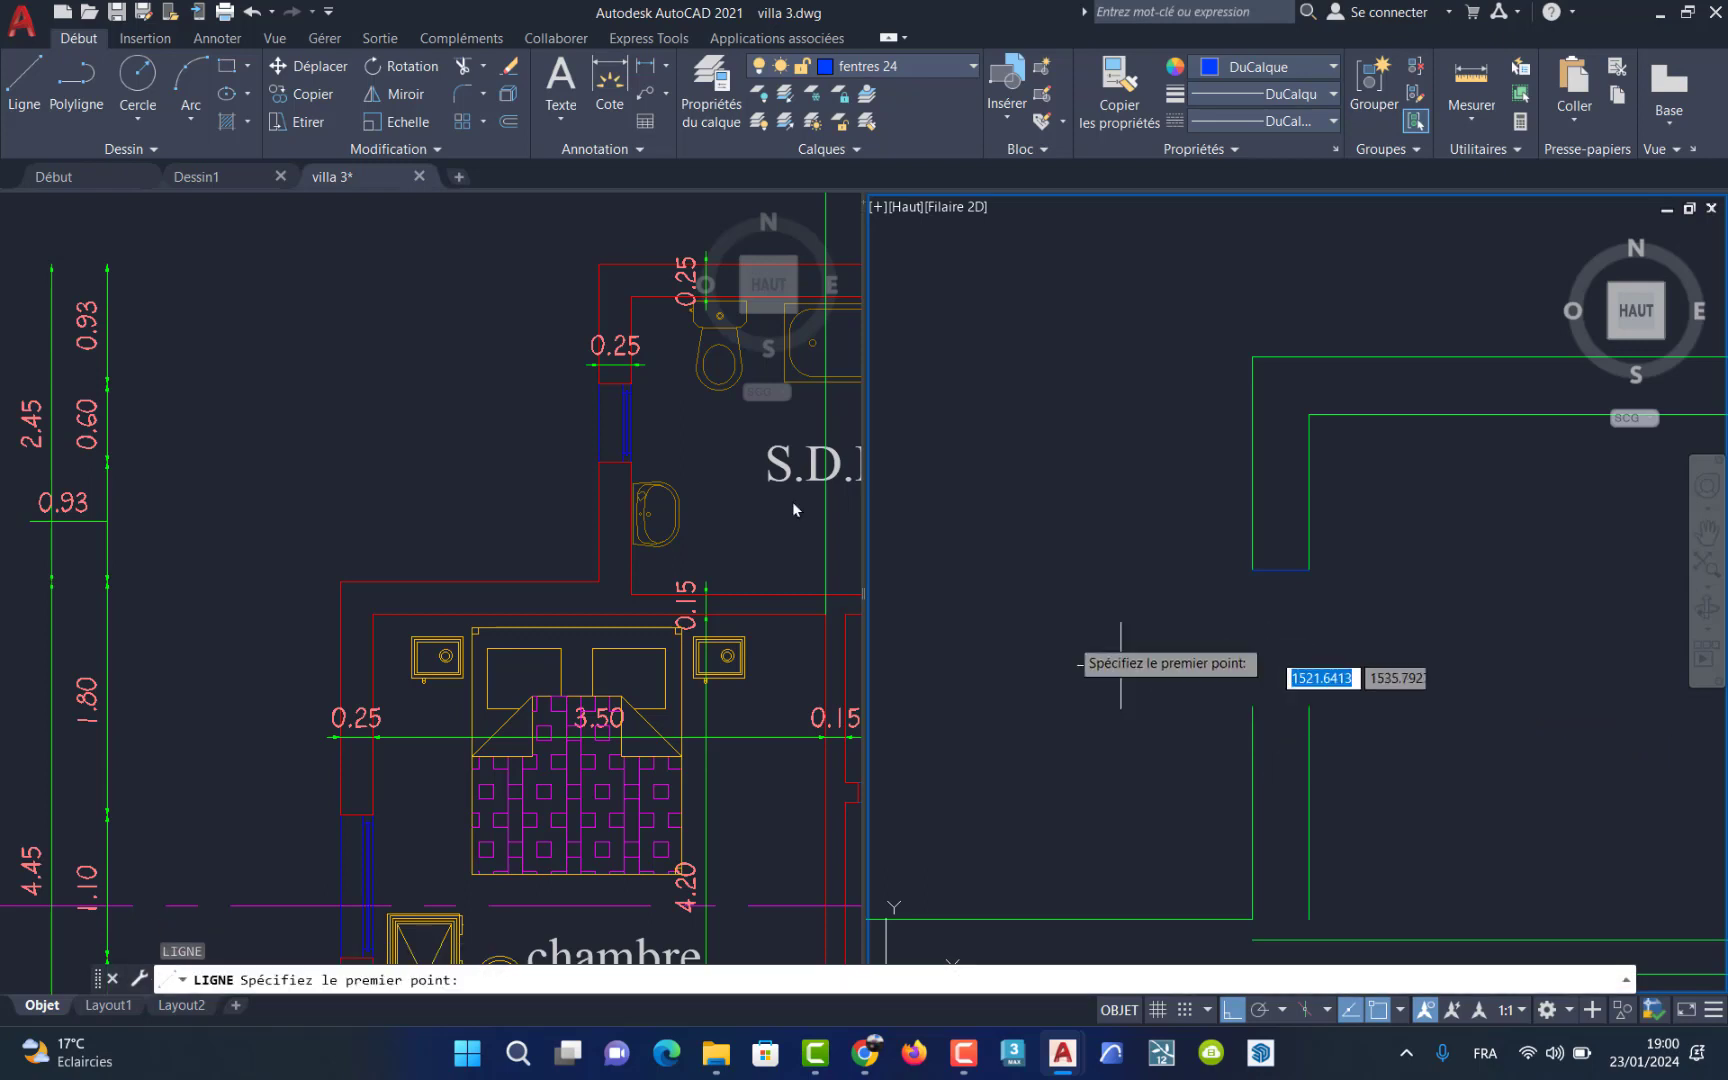
click(1308, 706)
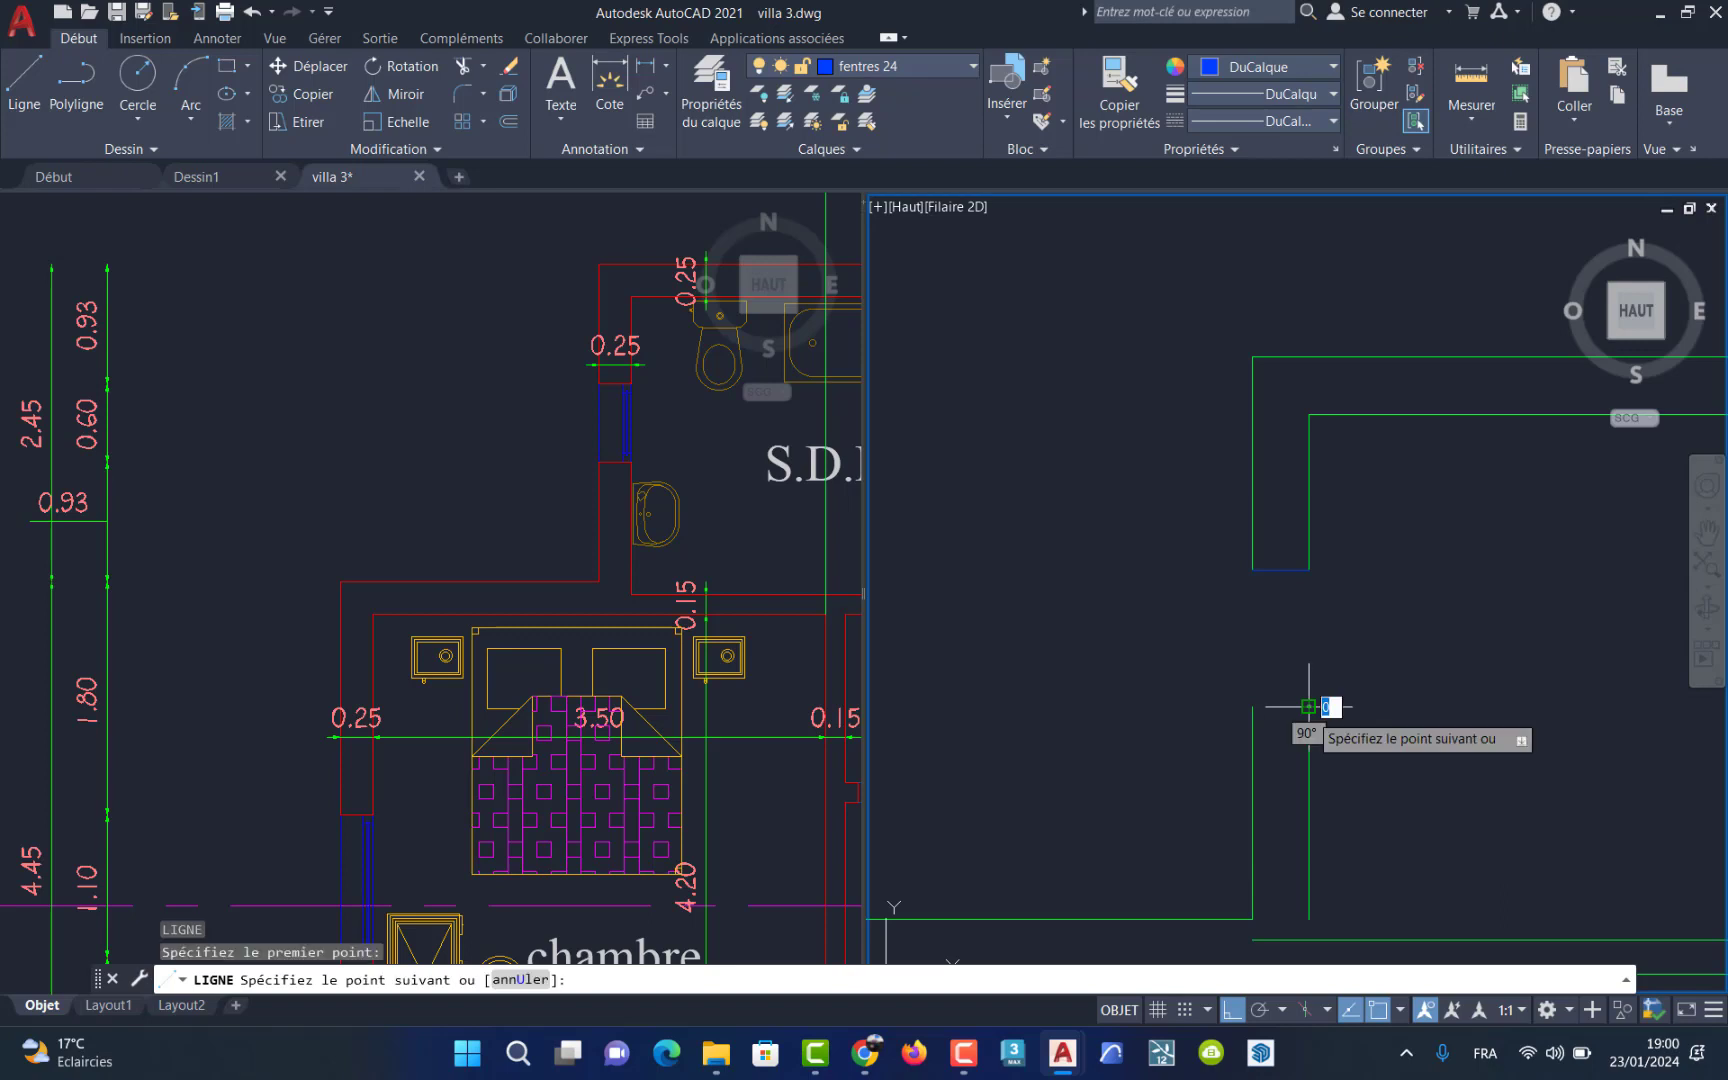
click(1252, 706)
key(Return)
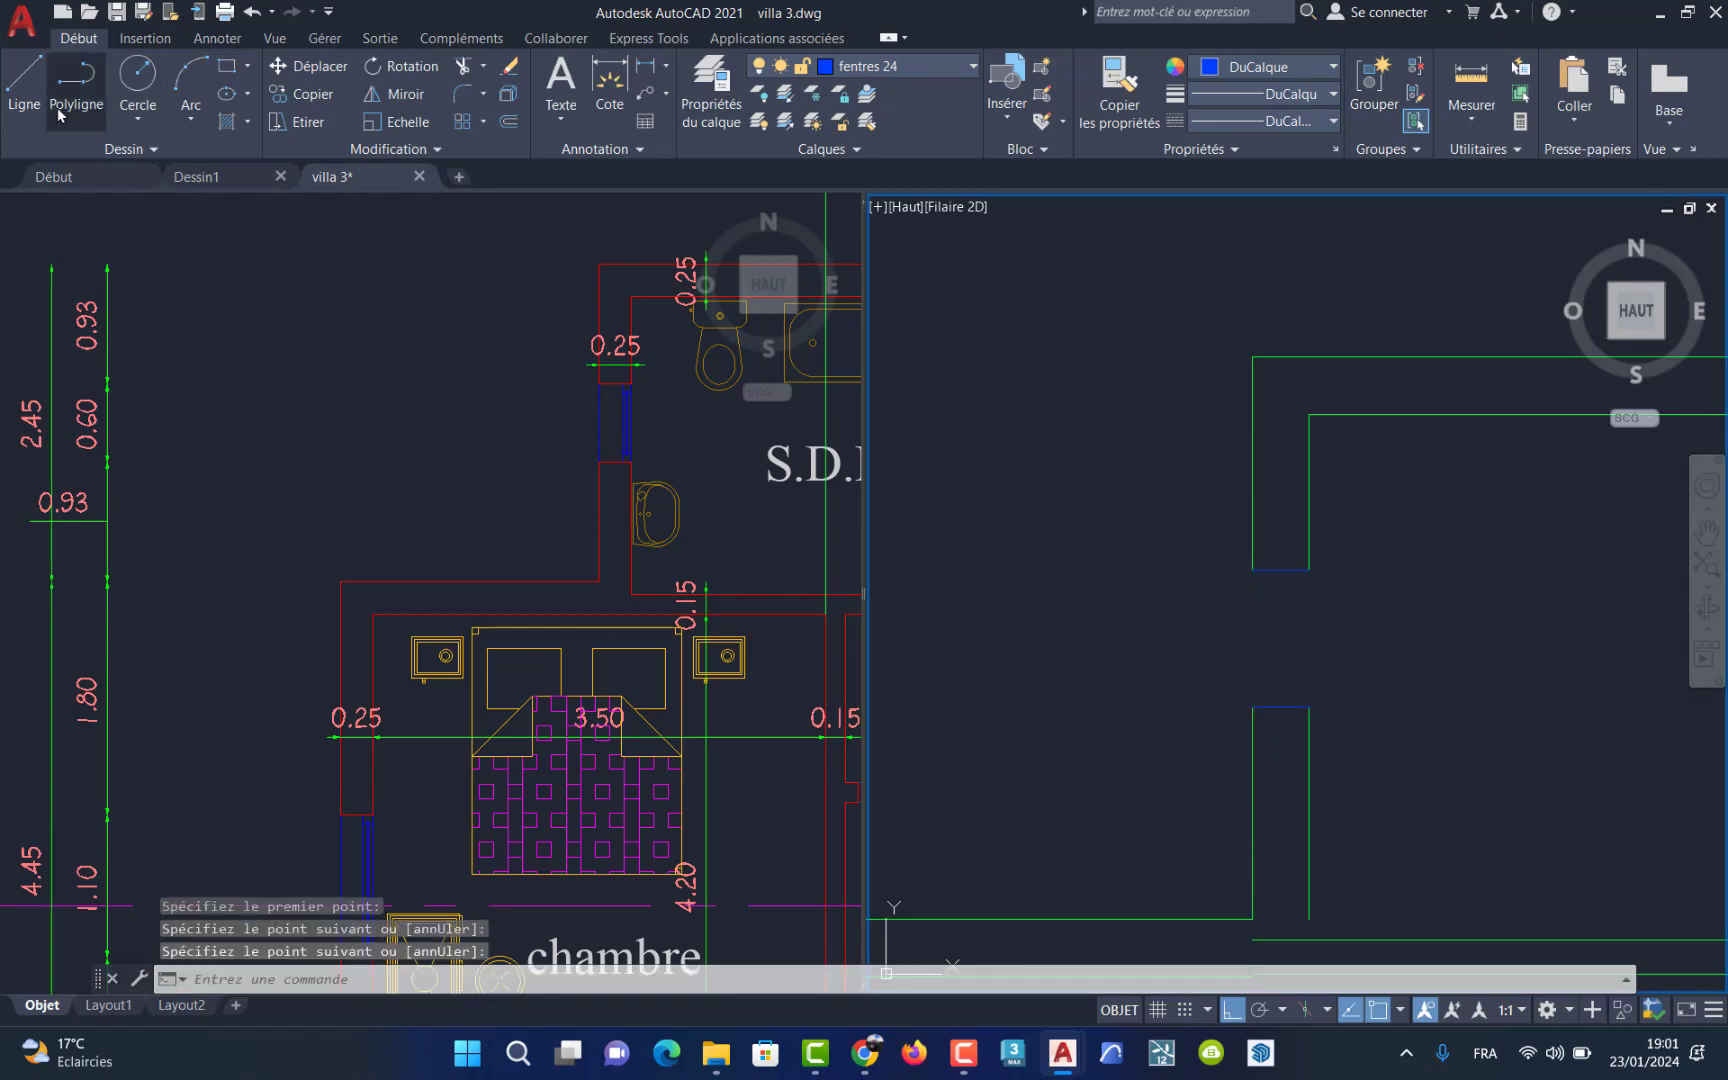
Step: Draw a vertical line along the outer face of the S.D.B. window opening, joining its upper and lower ends
click(24, 80)
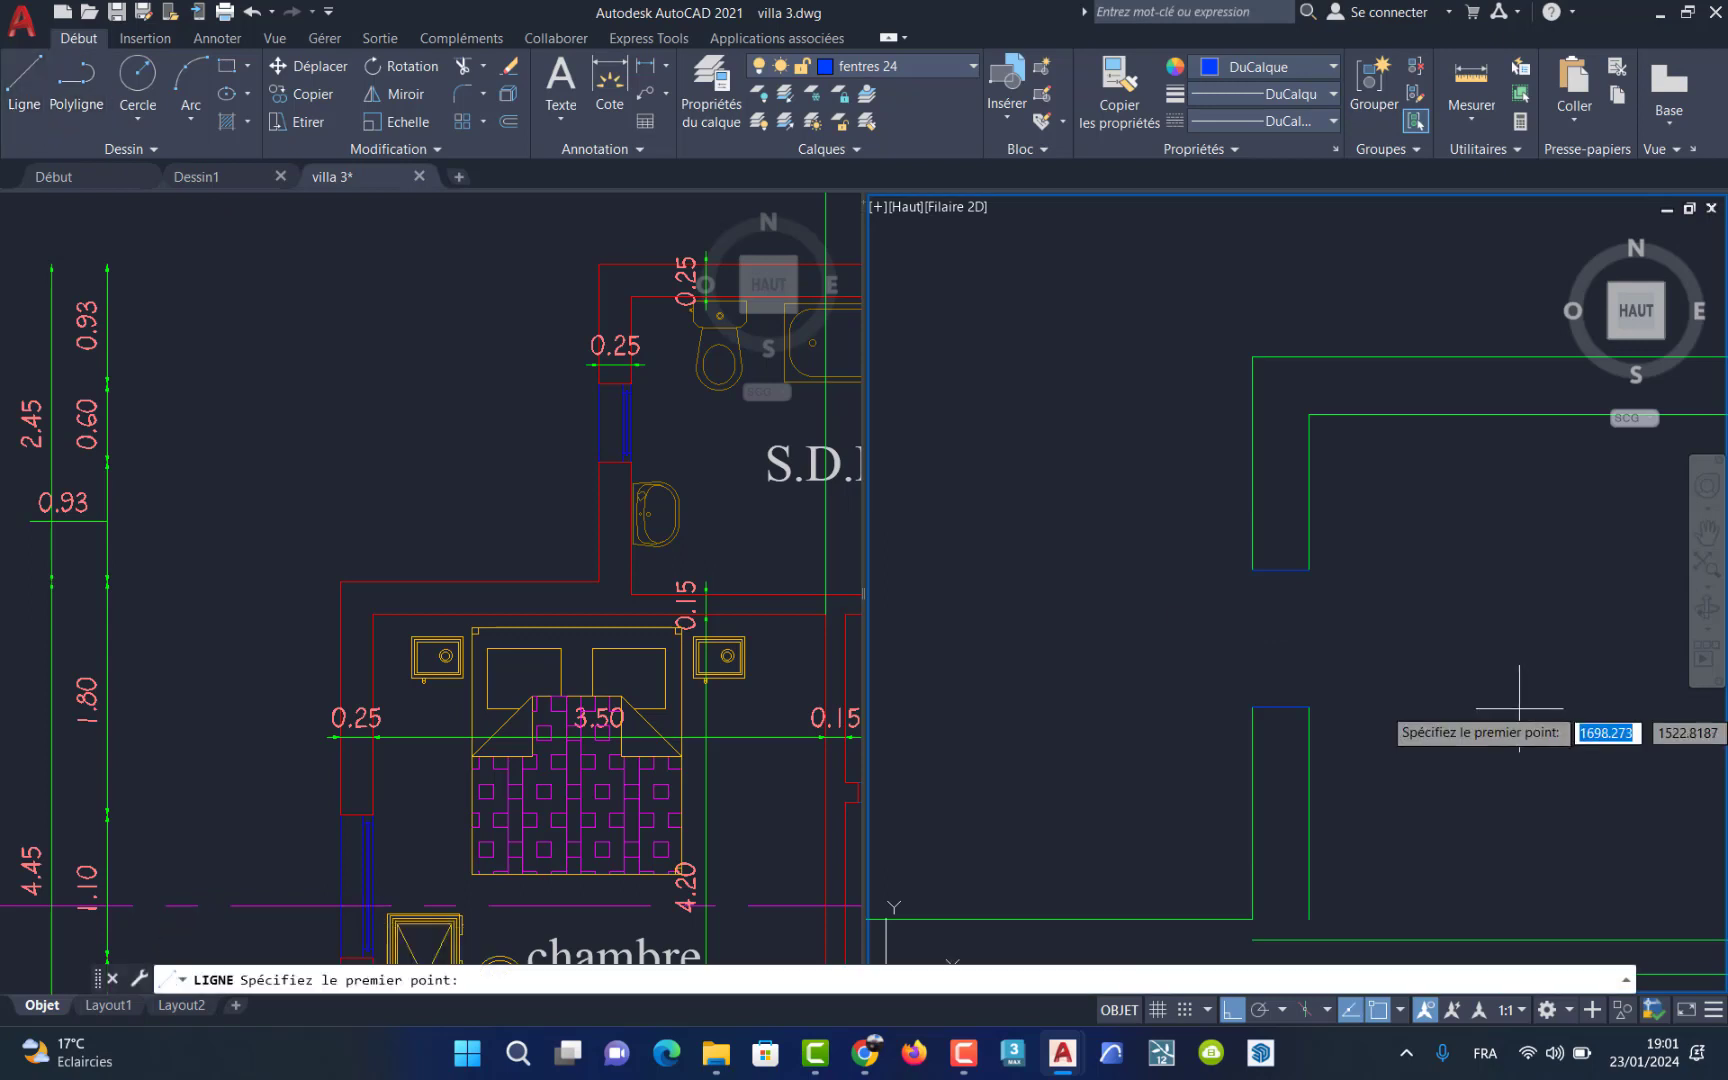
click(1252, 570)
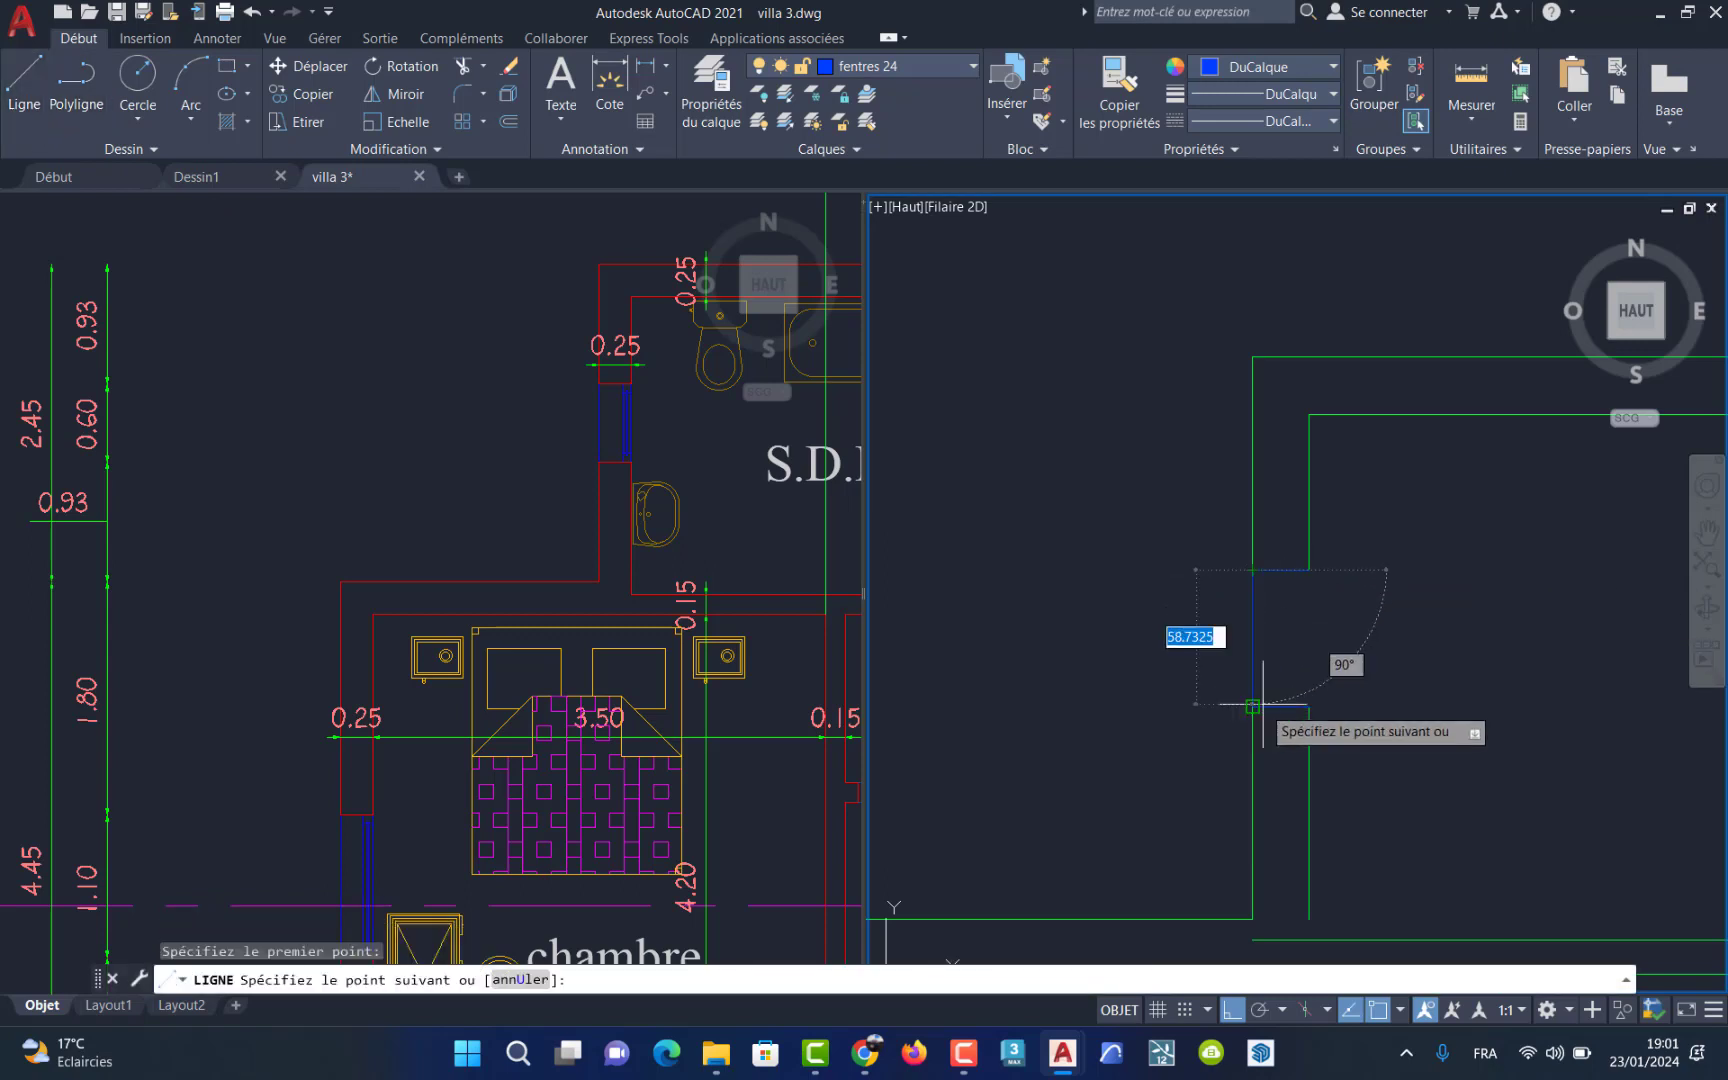
click(1252, 707)
key(Return)
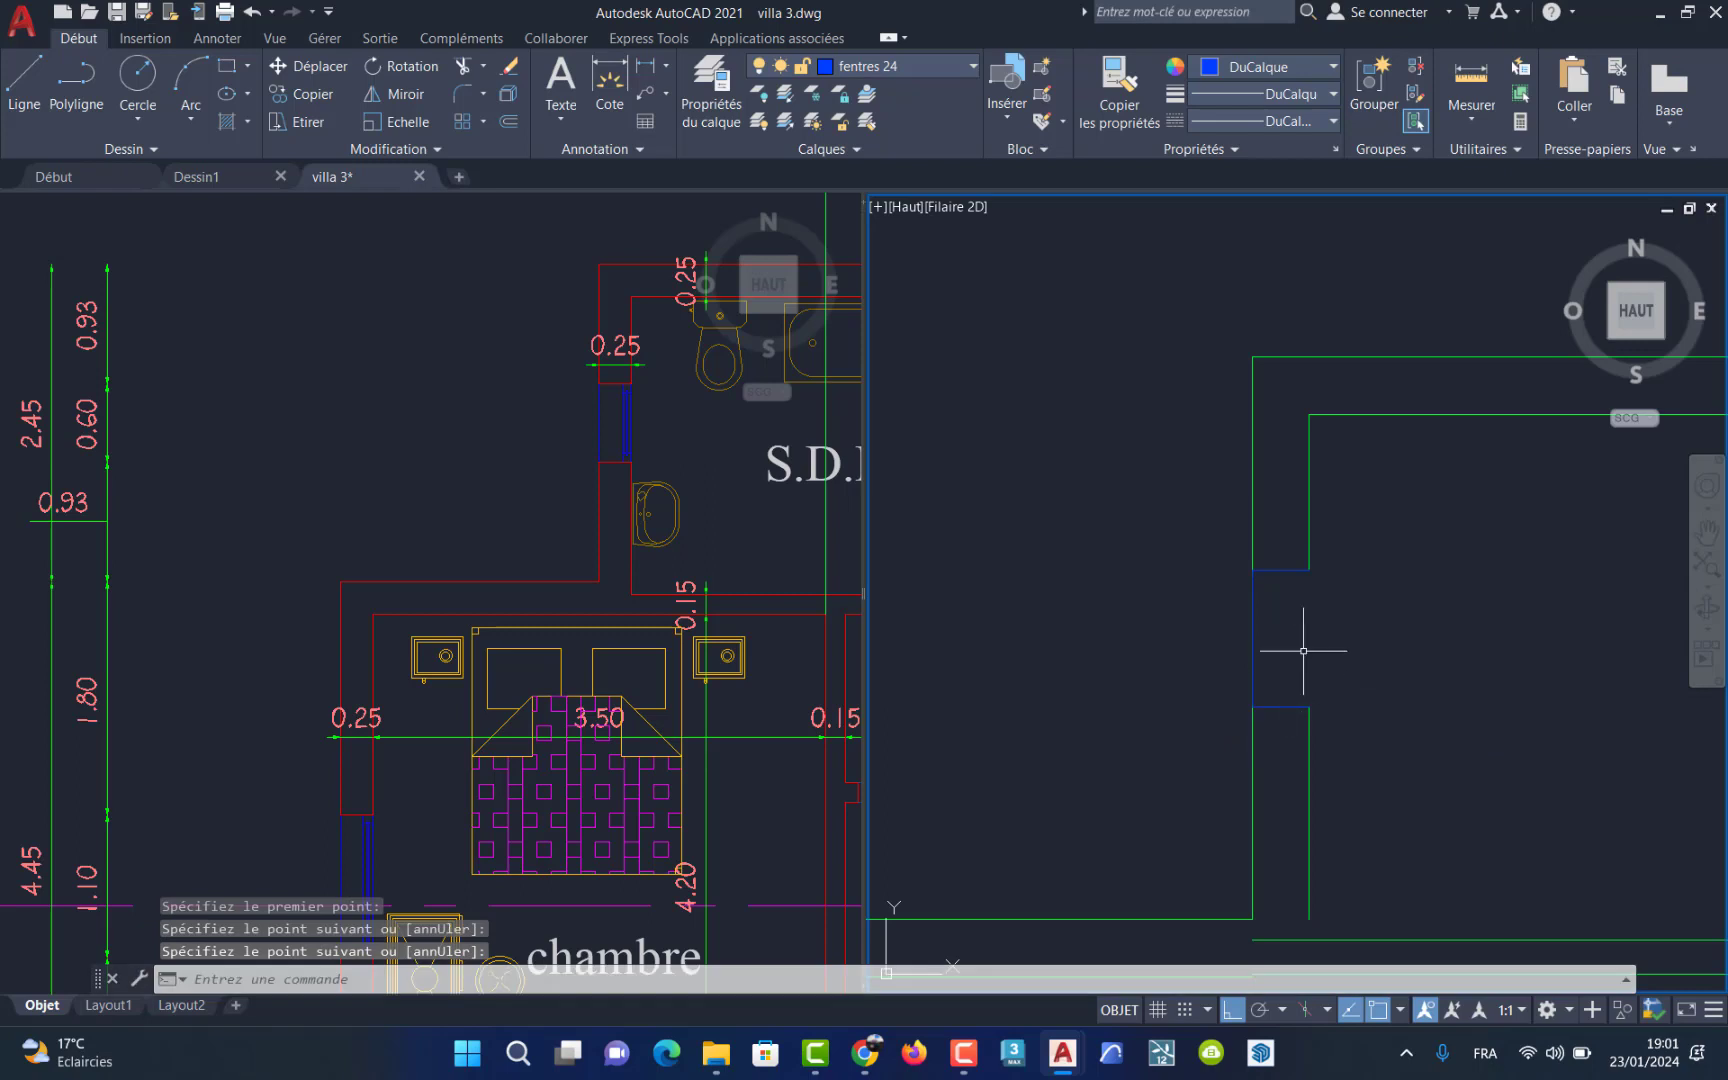
Step: Offset the window's outer vertical line 25 inward to the inner face of the S.D.B. wall
scroll(1303, 651, up, 3)
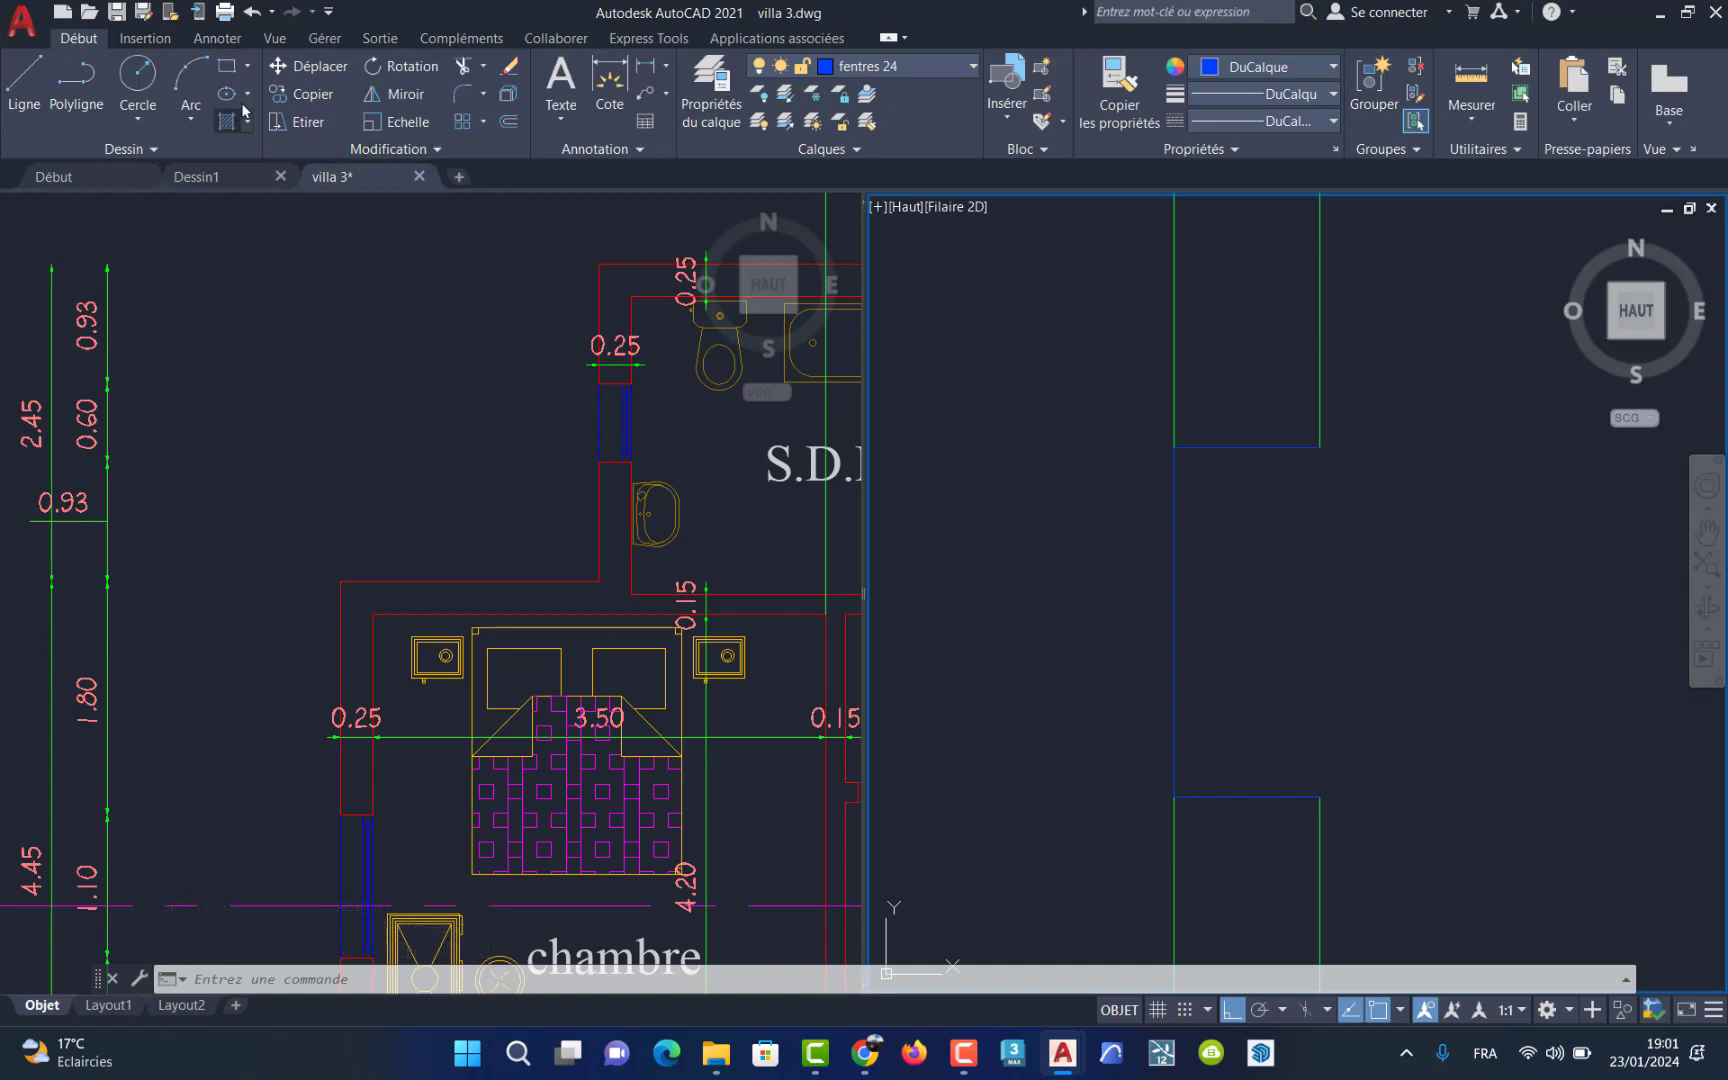
click(508, 121)
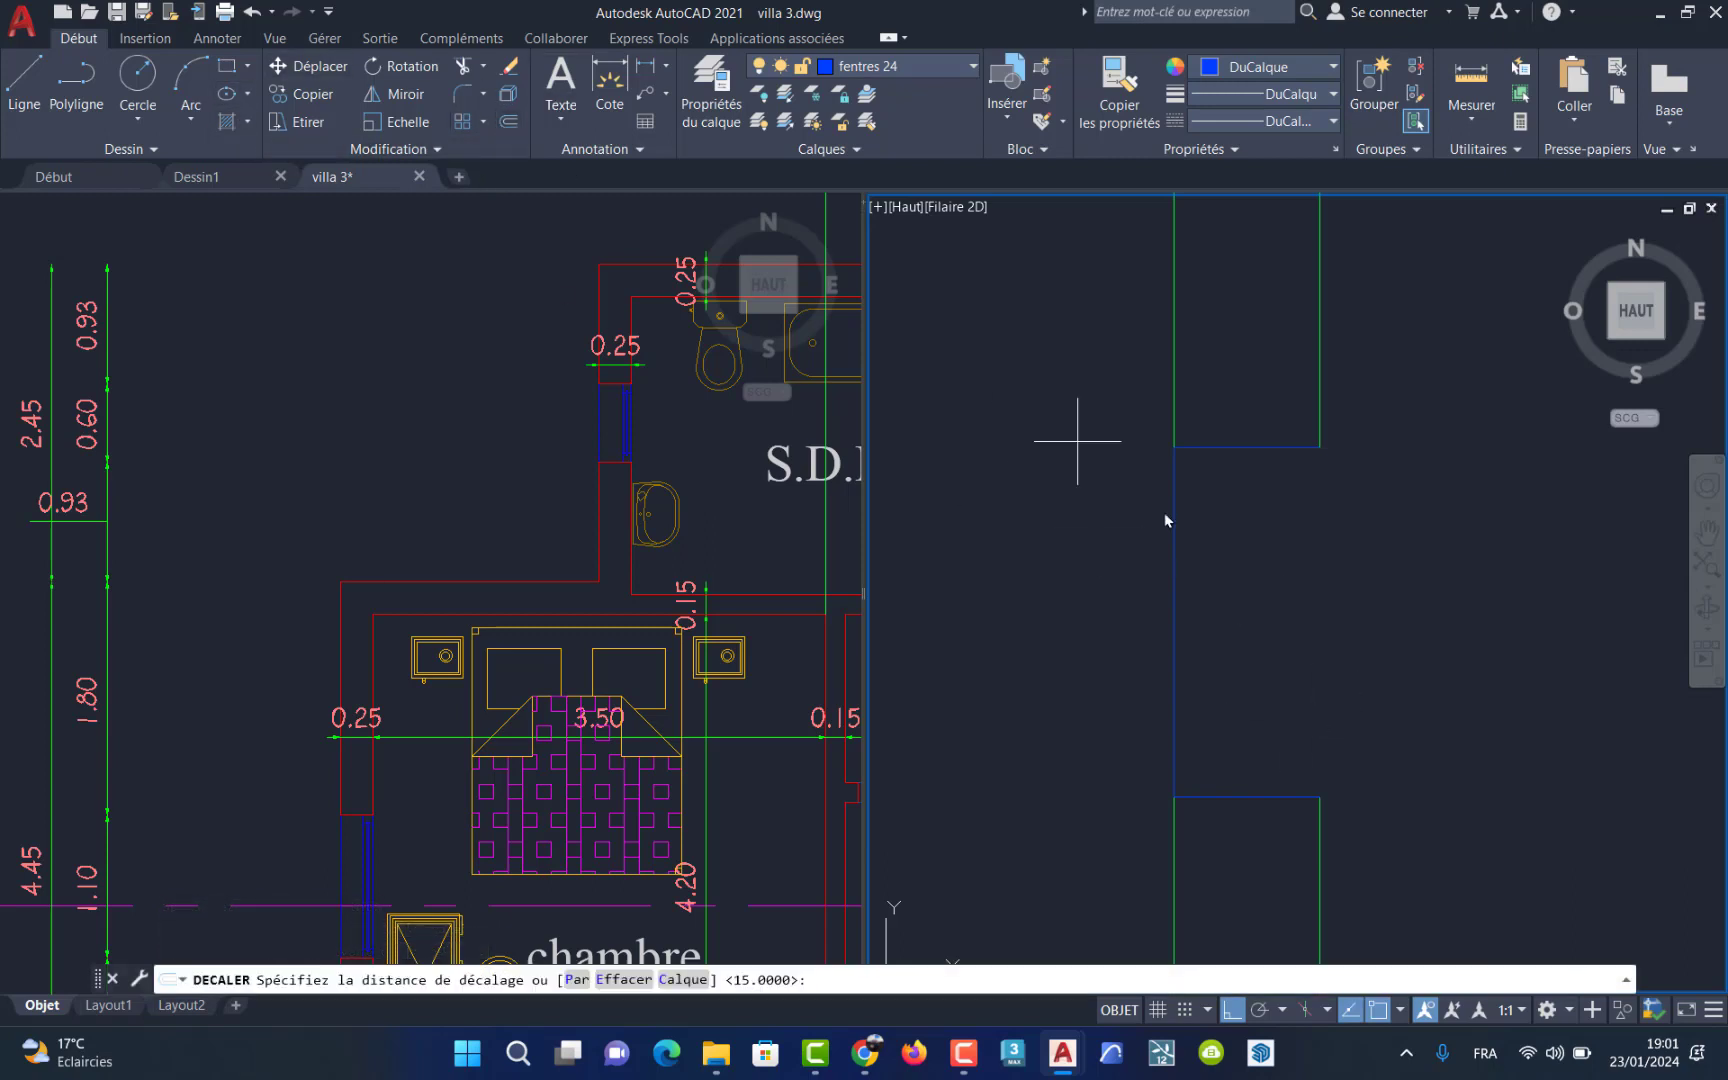
text(25)
key(Return)
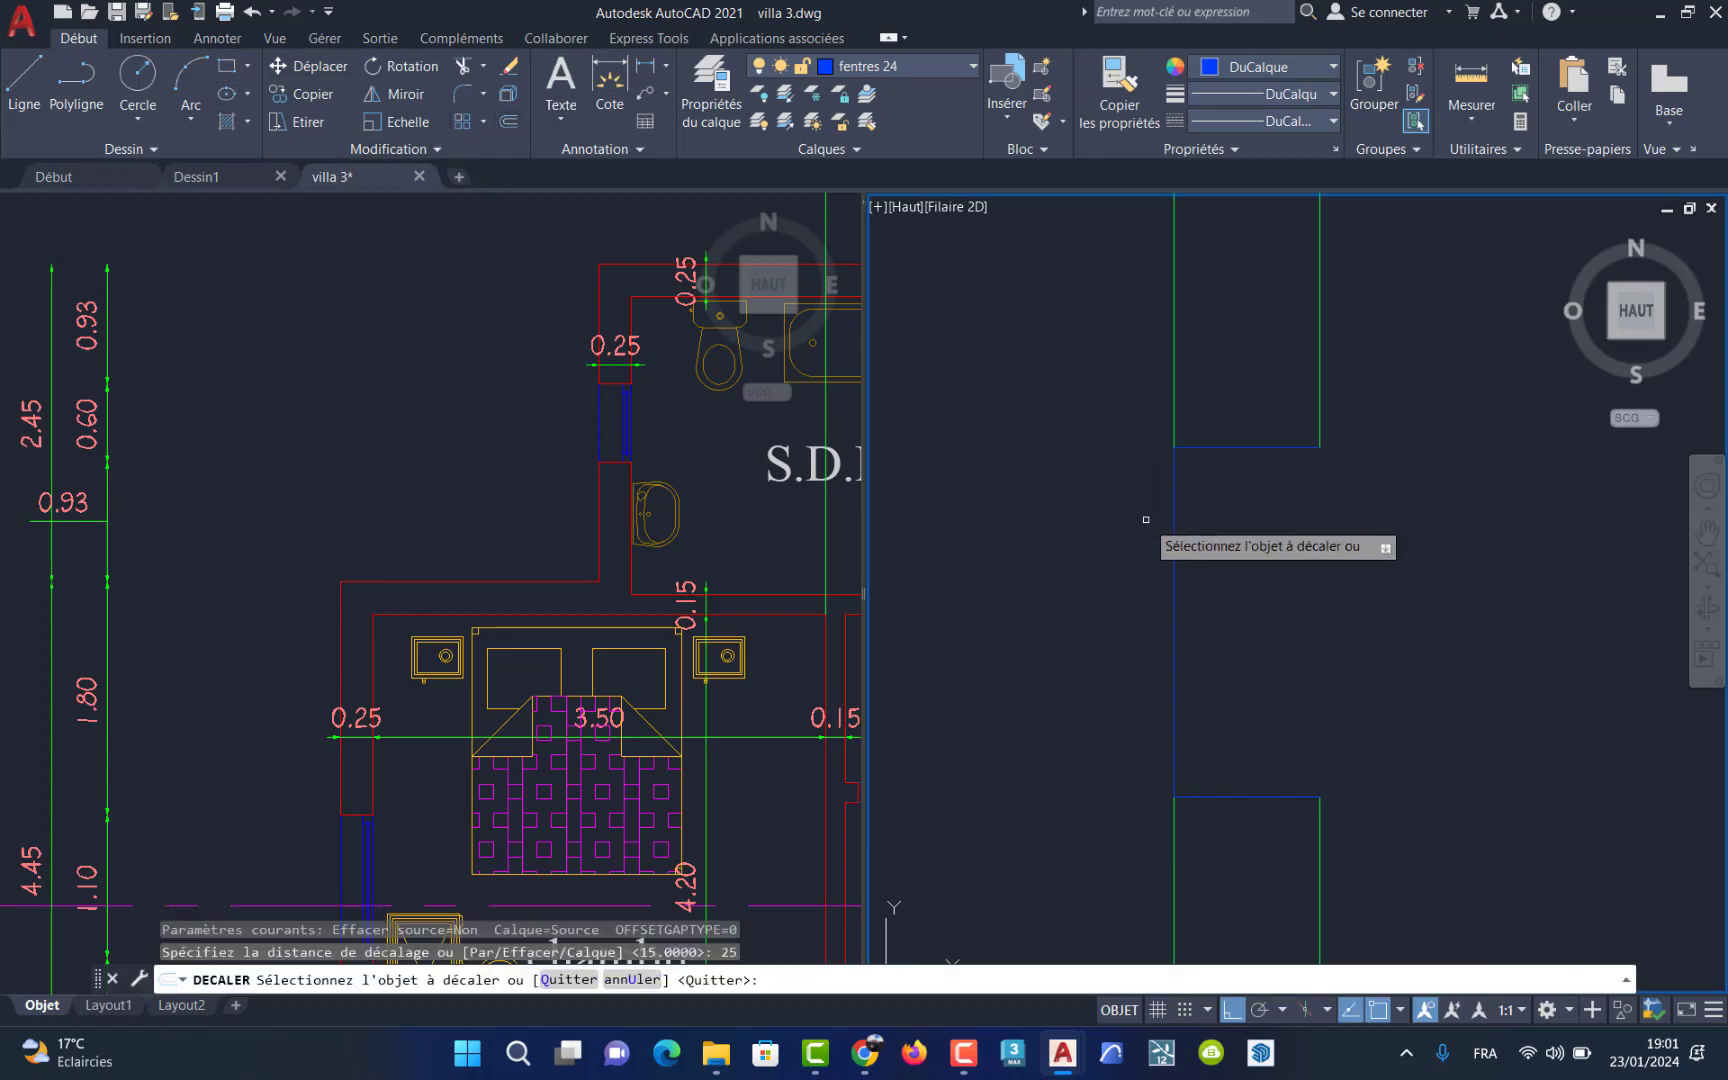
click(1172, 570)
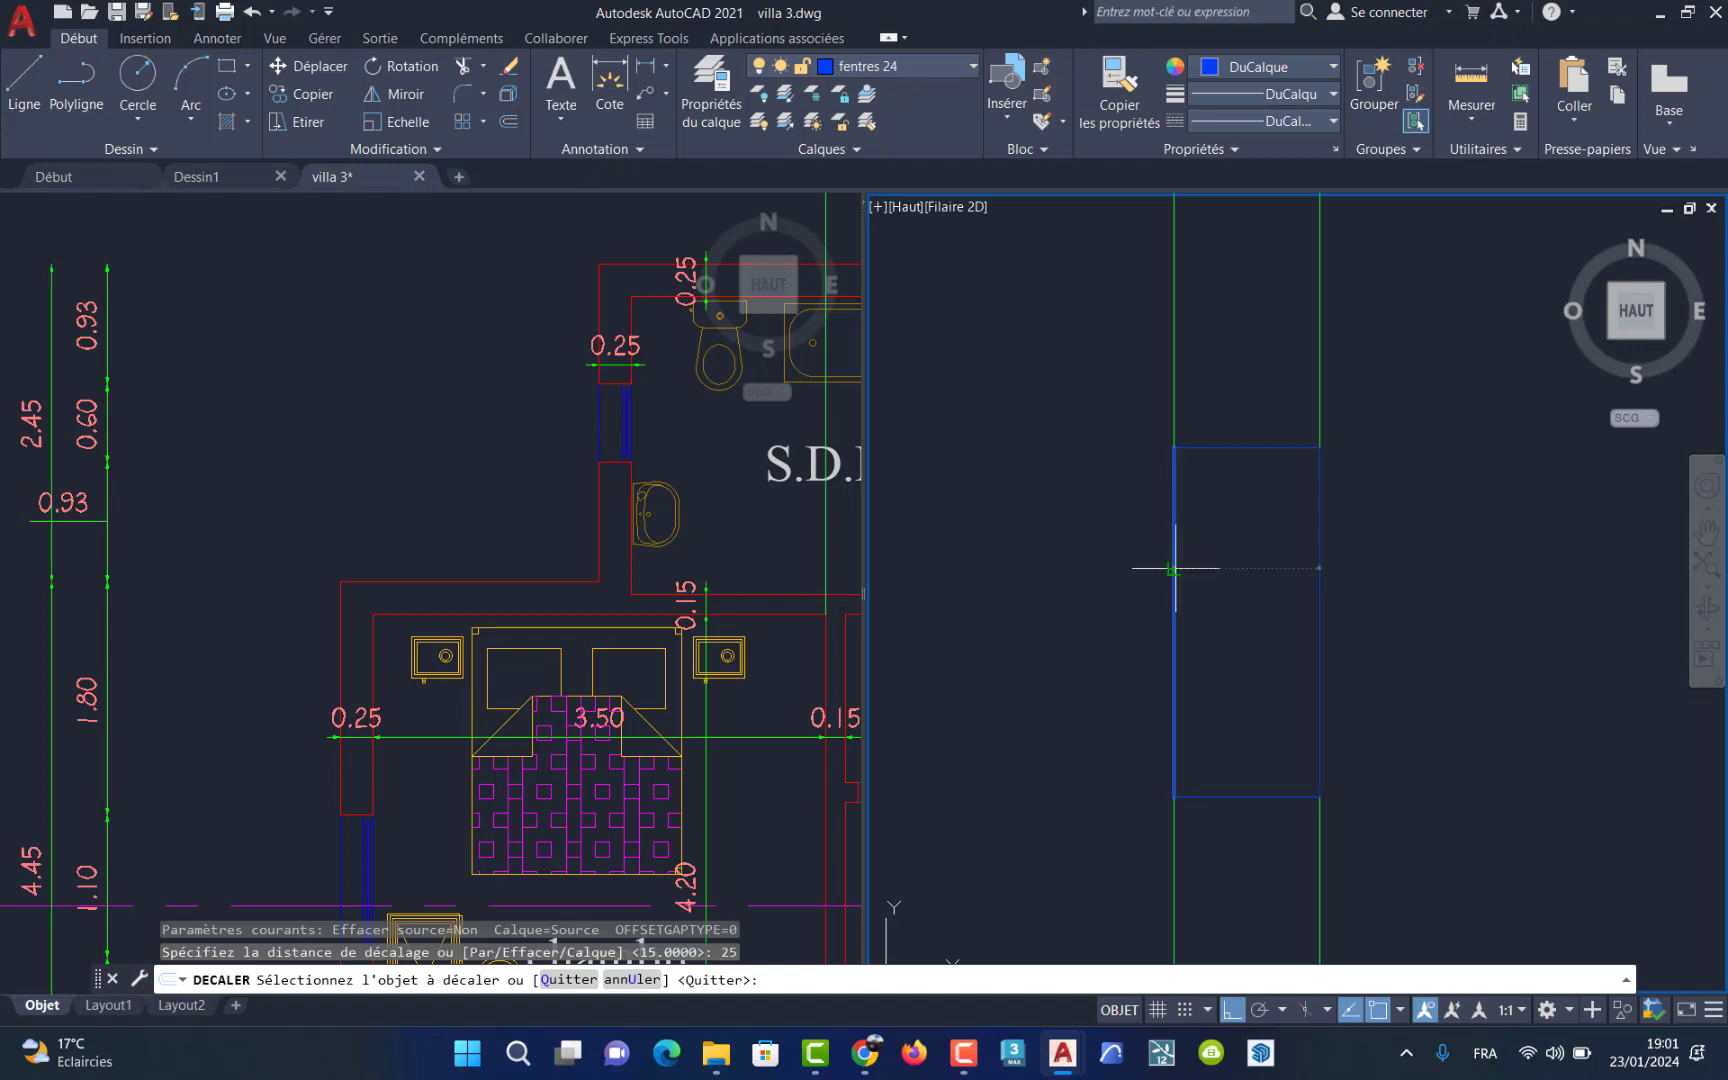
click(1300, 575)
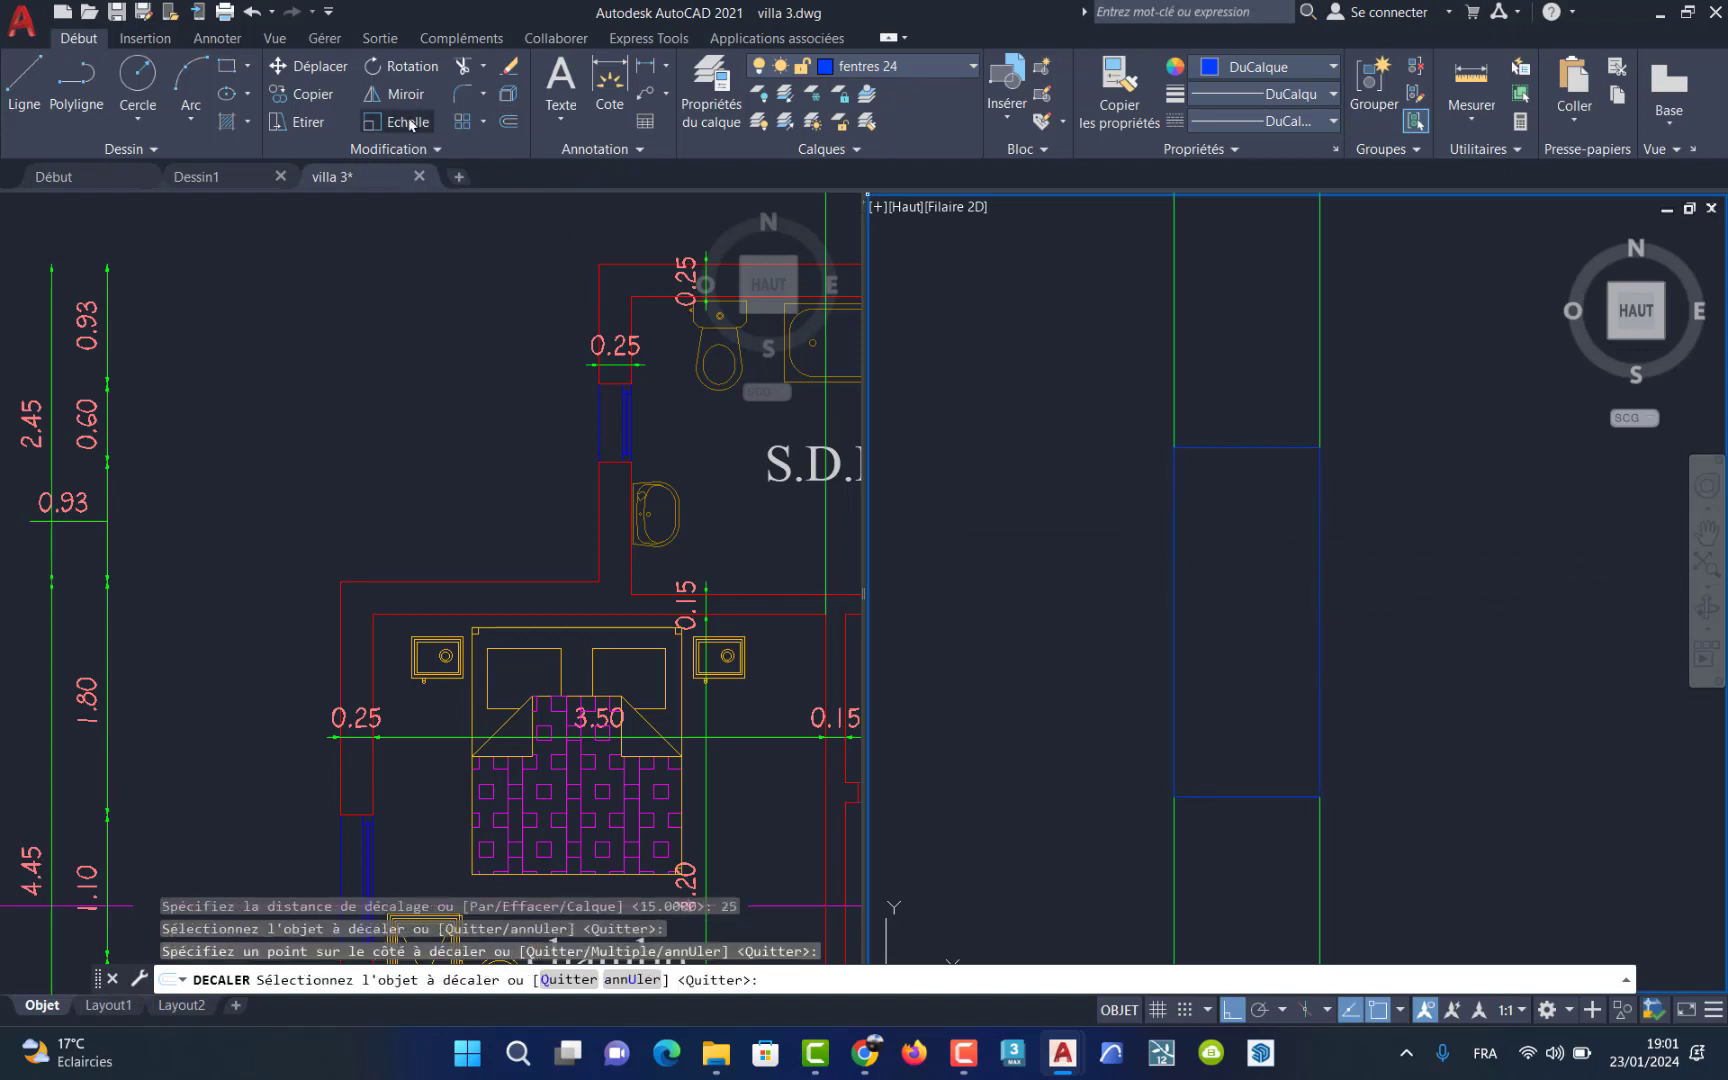
click(248, 70)
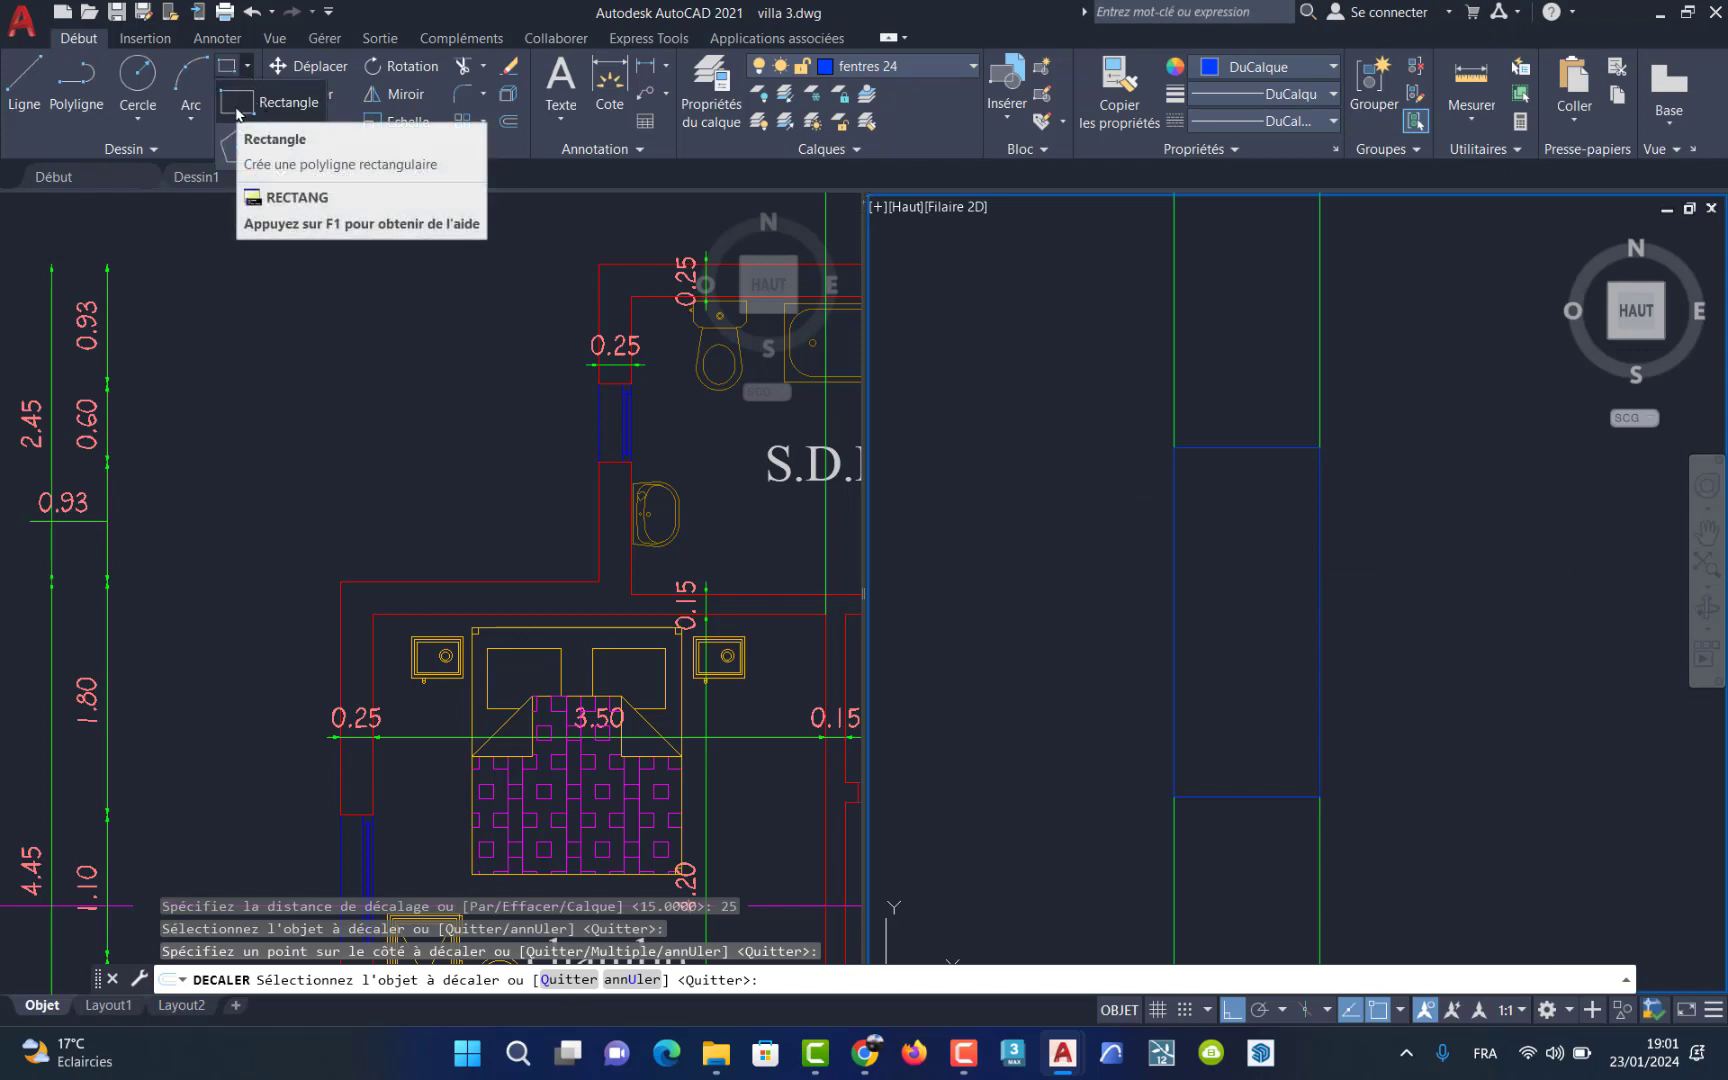
click(241, 112)
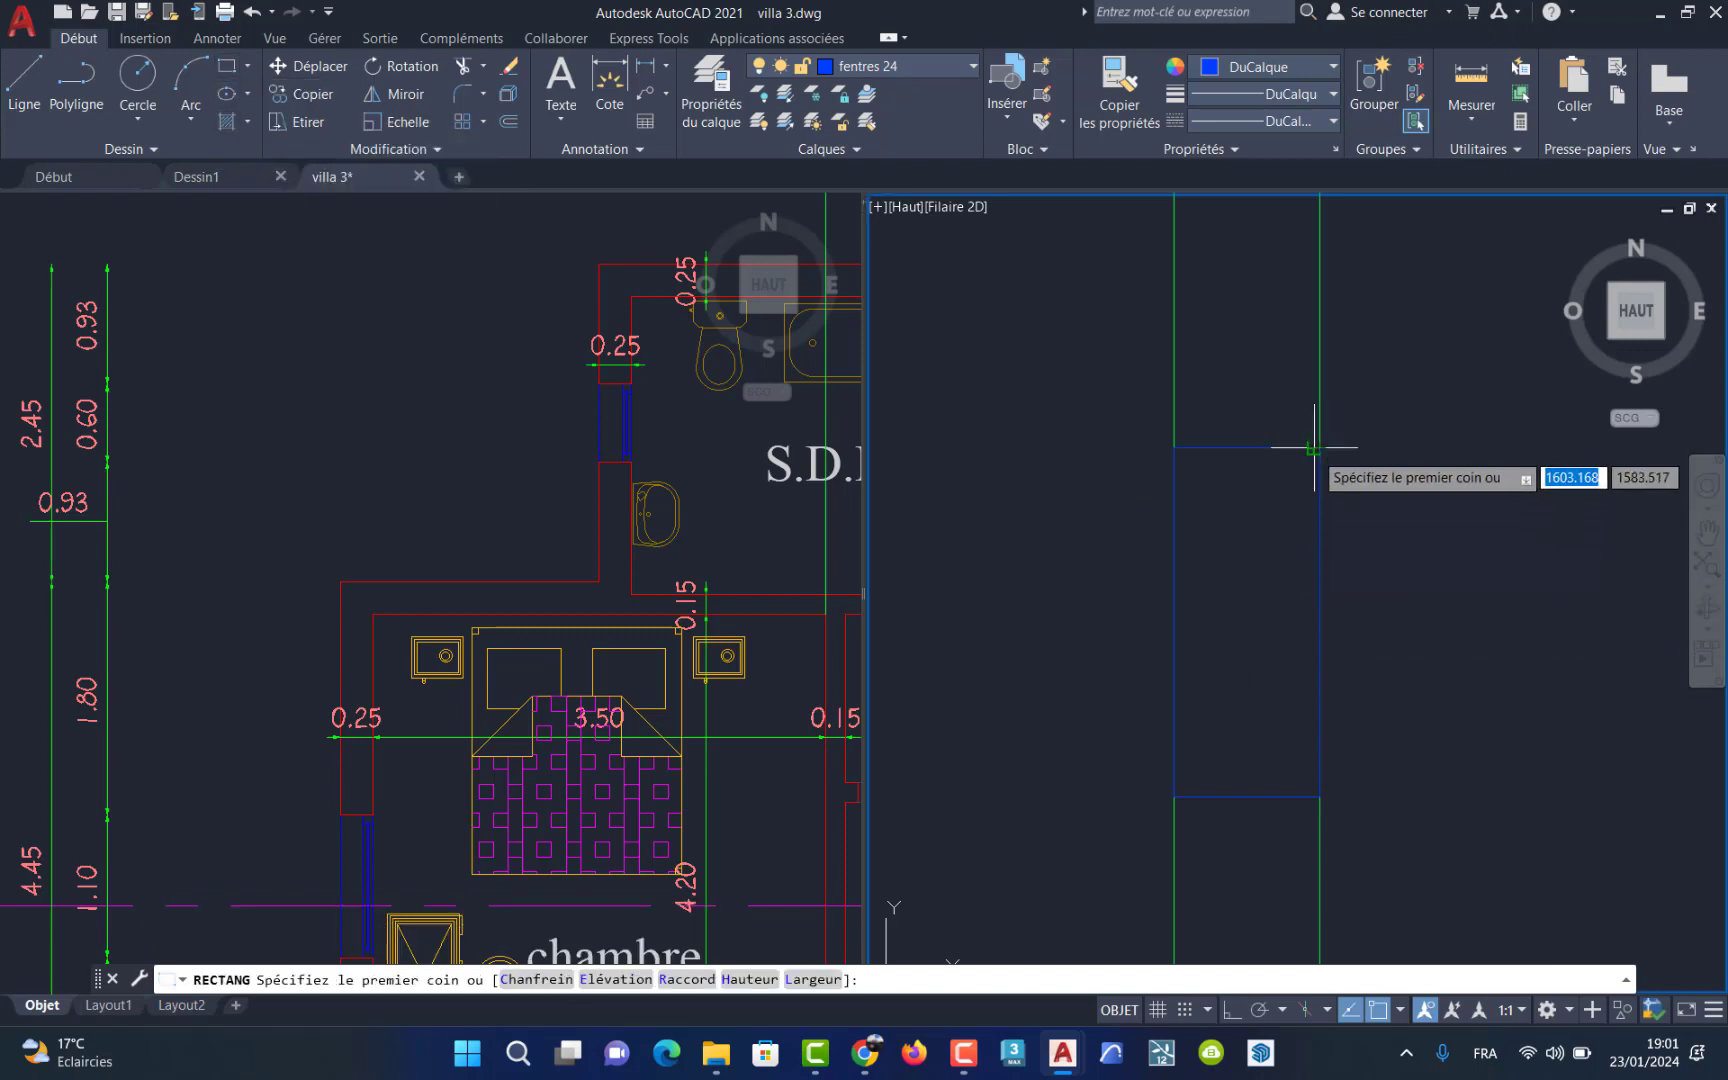
scroll(1319, 448, up, 2)
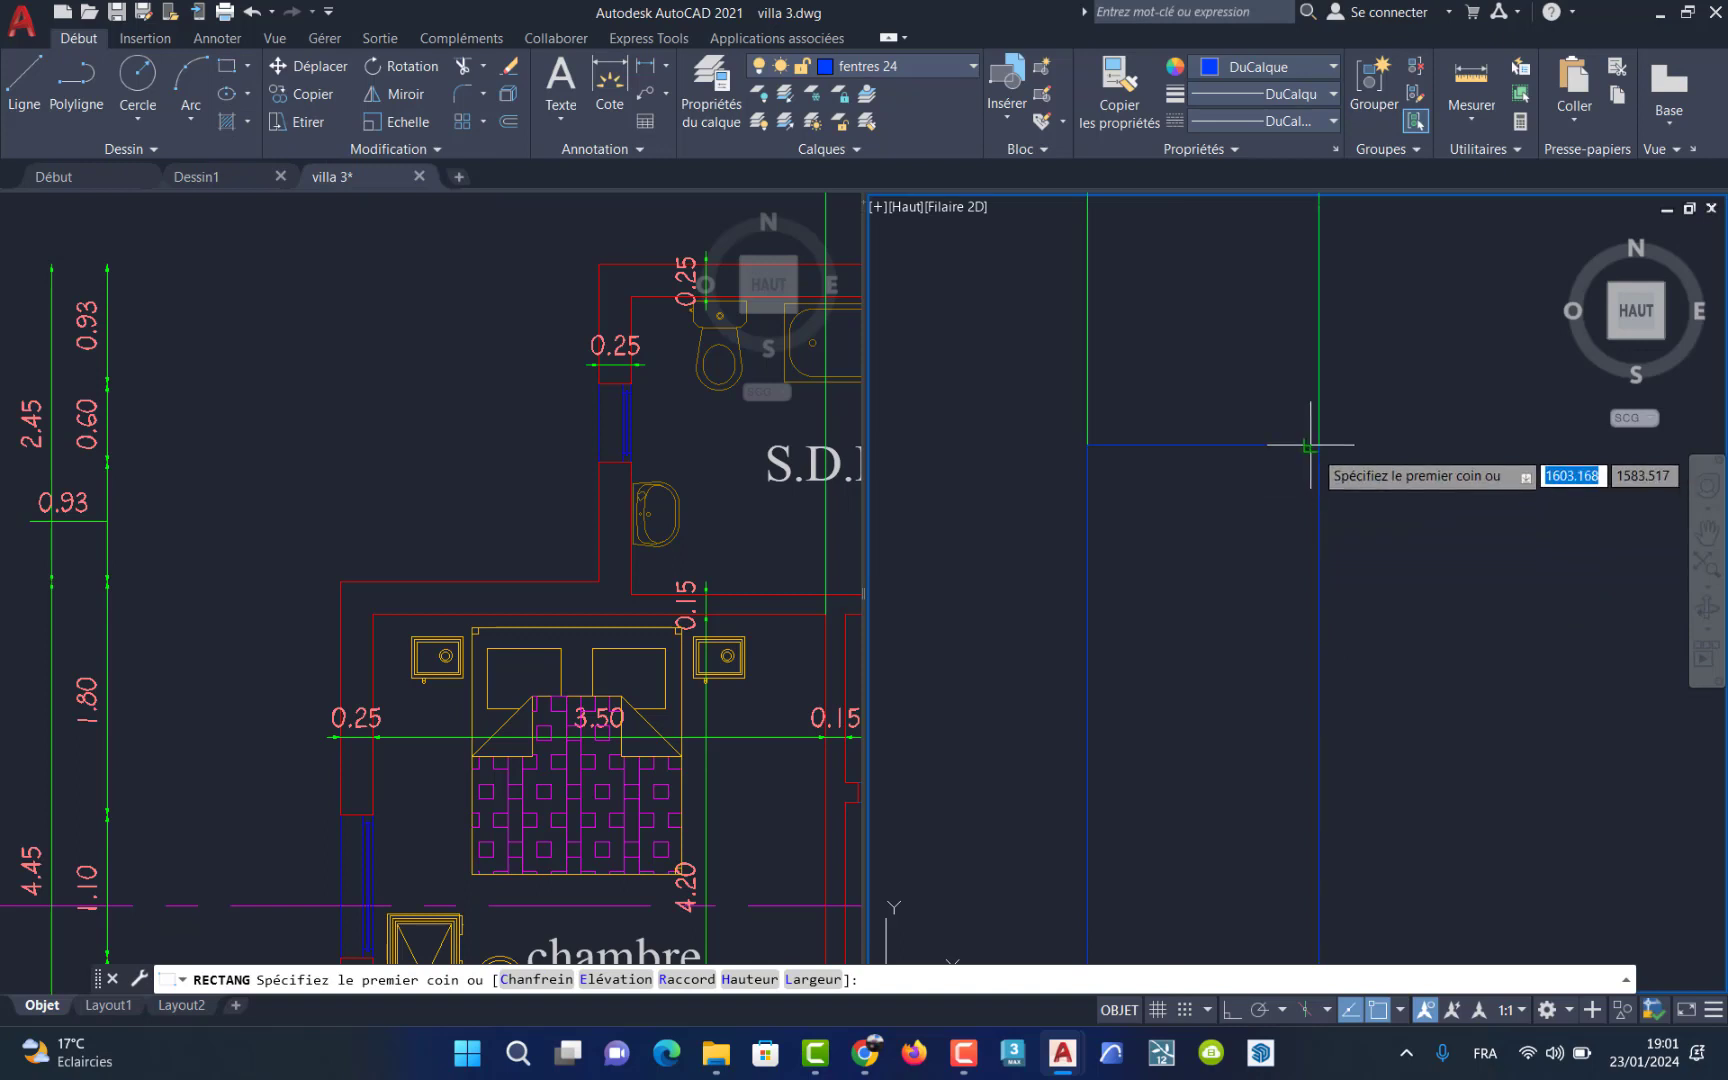
click(1310, 445)
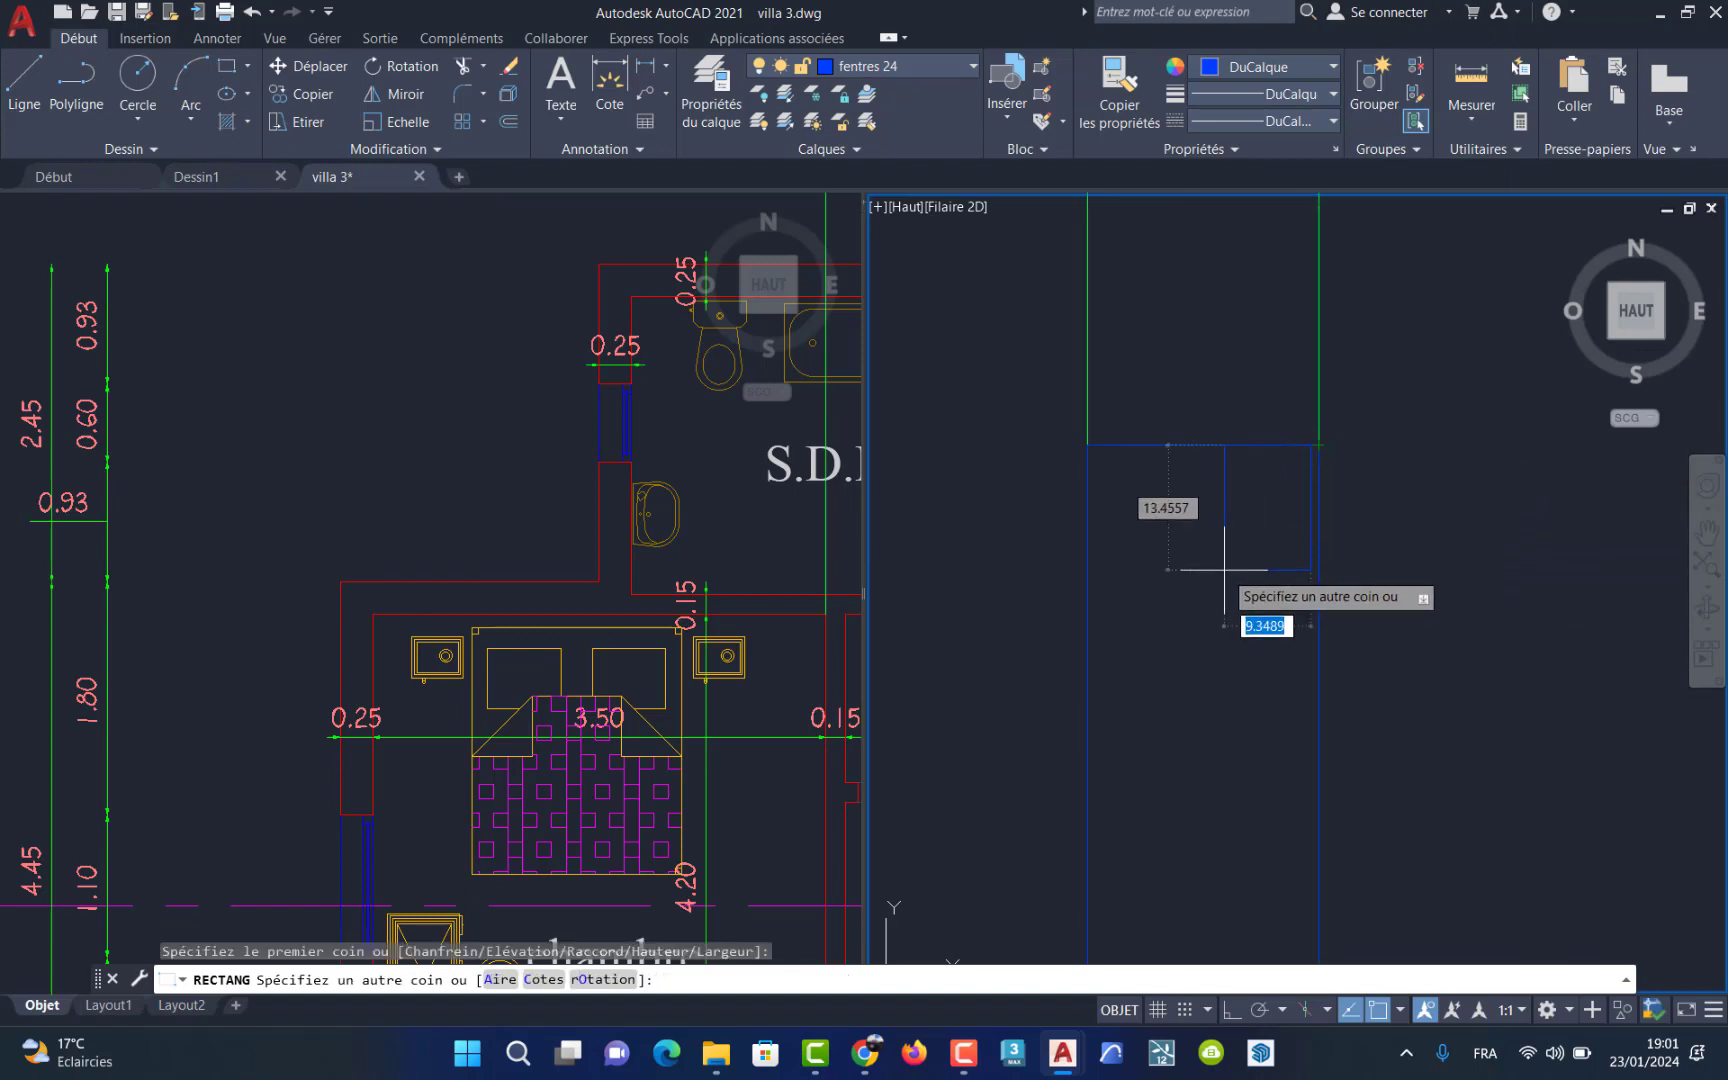
key(Escape)
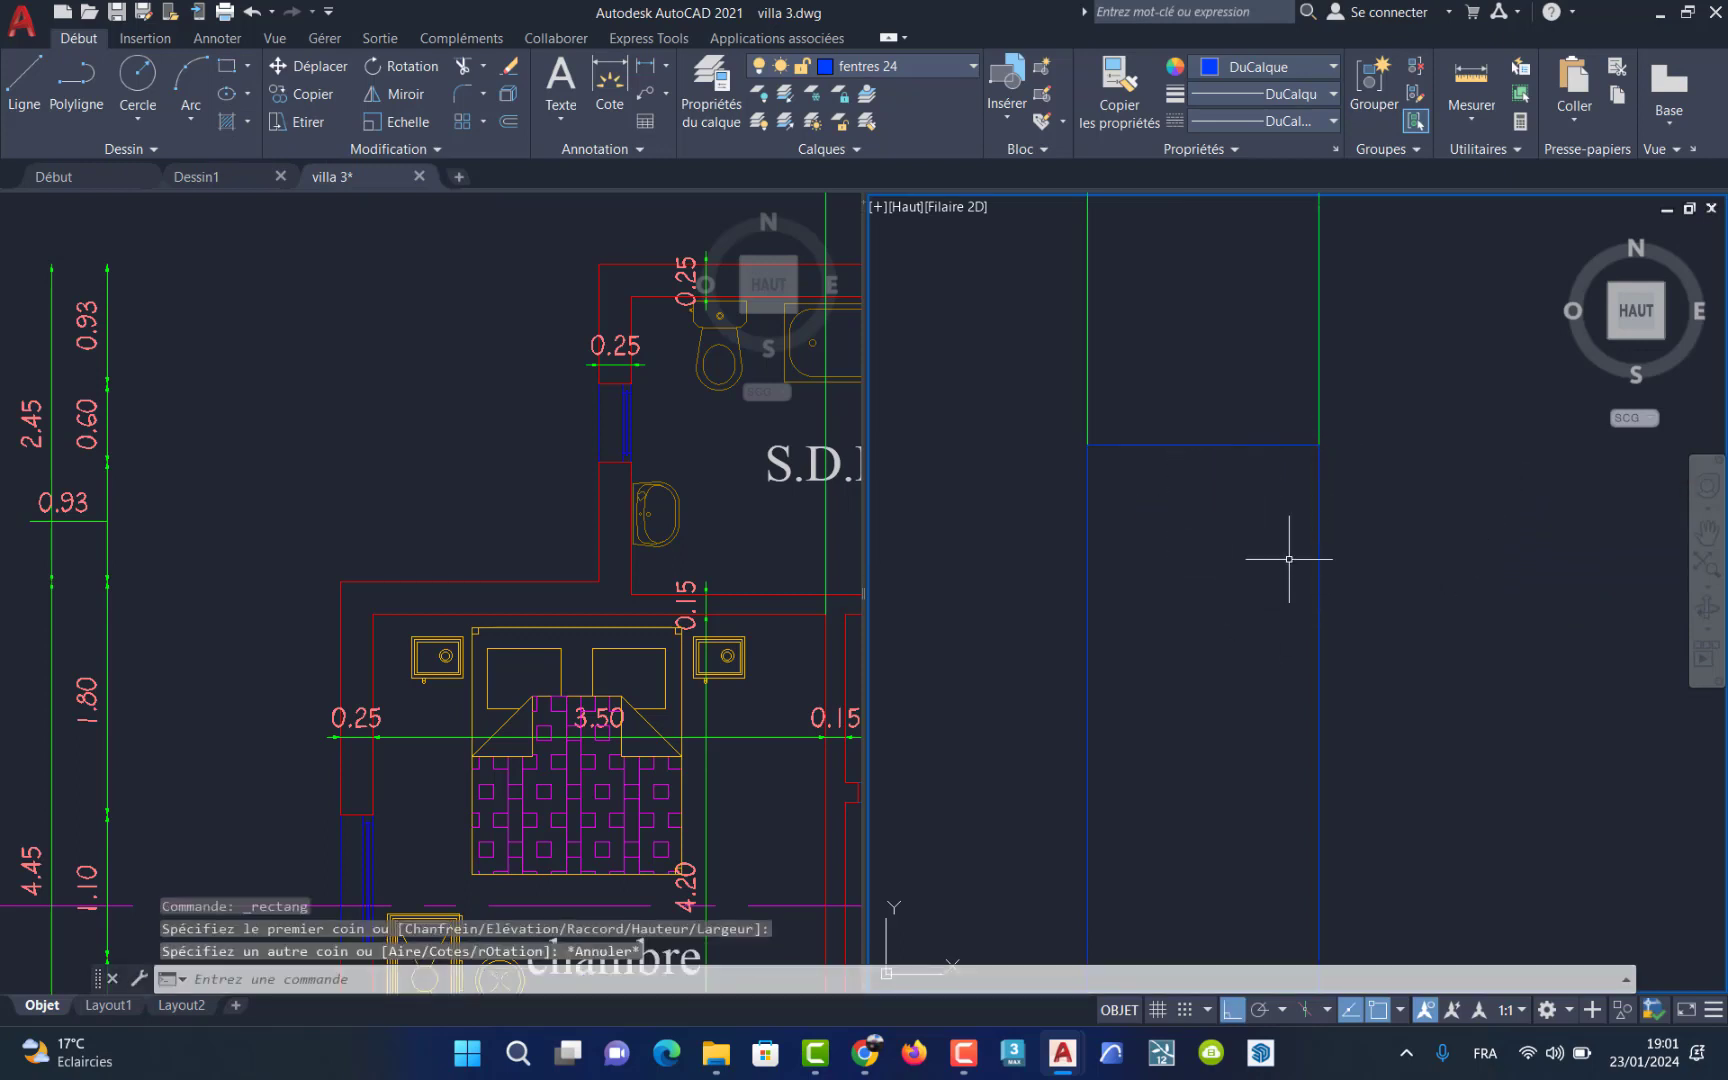
Step: Draw a 5 by 5 rectangle inside the S.D.B. window opening, at its upper corner on the wall's inner face
key(Return)
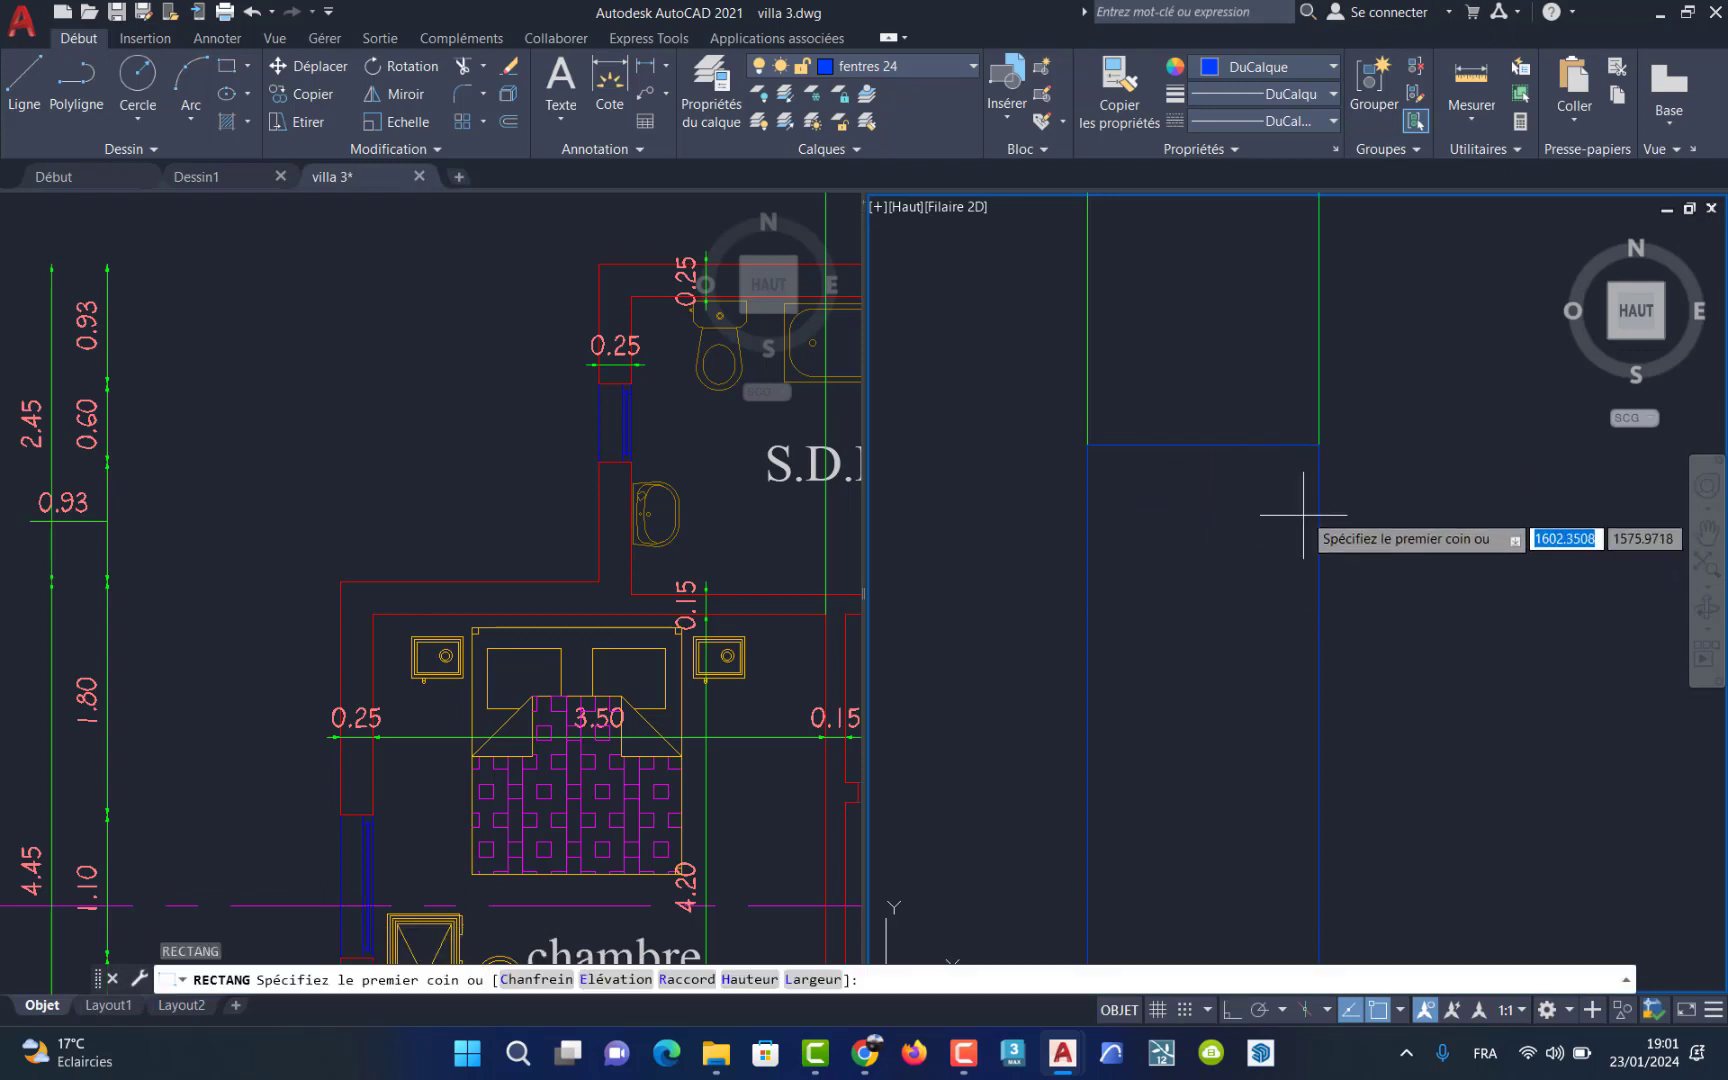
click(1319, 445)
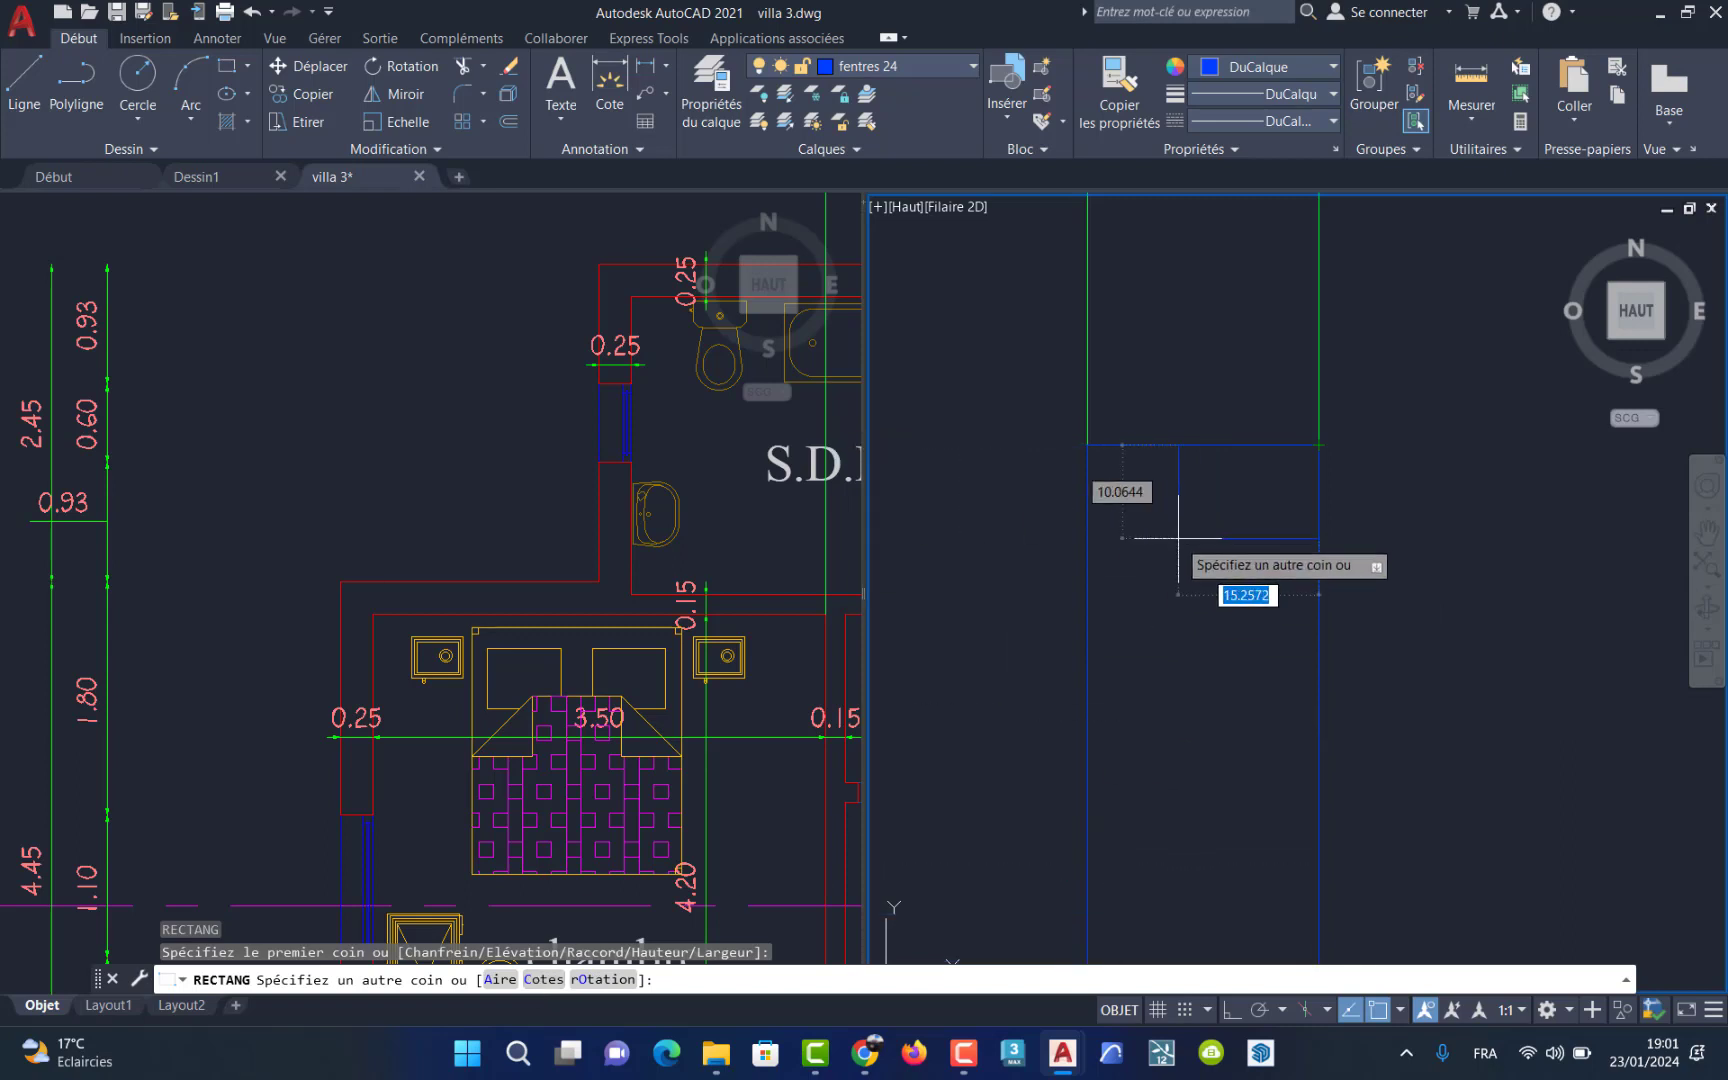
text(c)
key(Return)
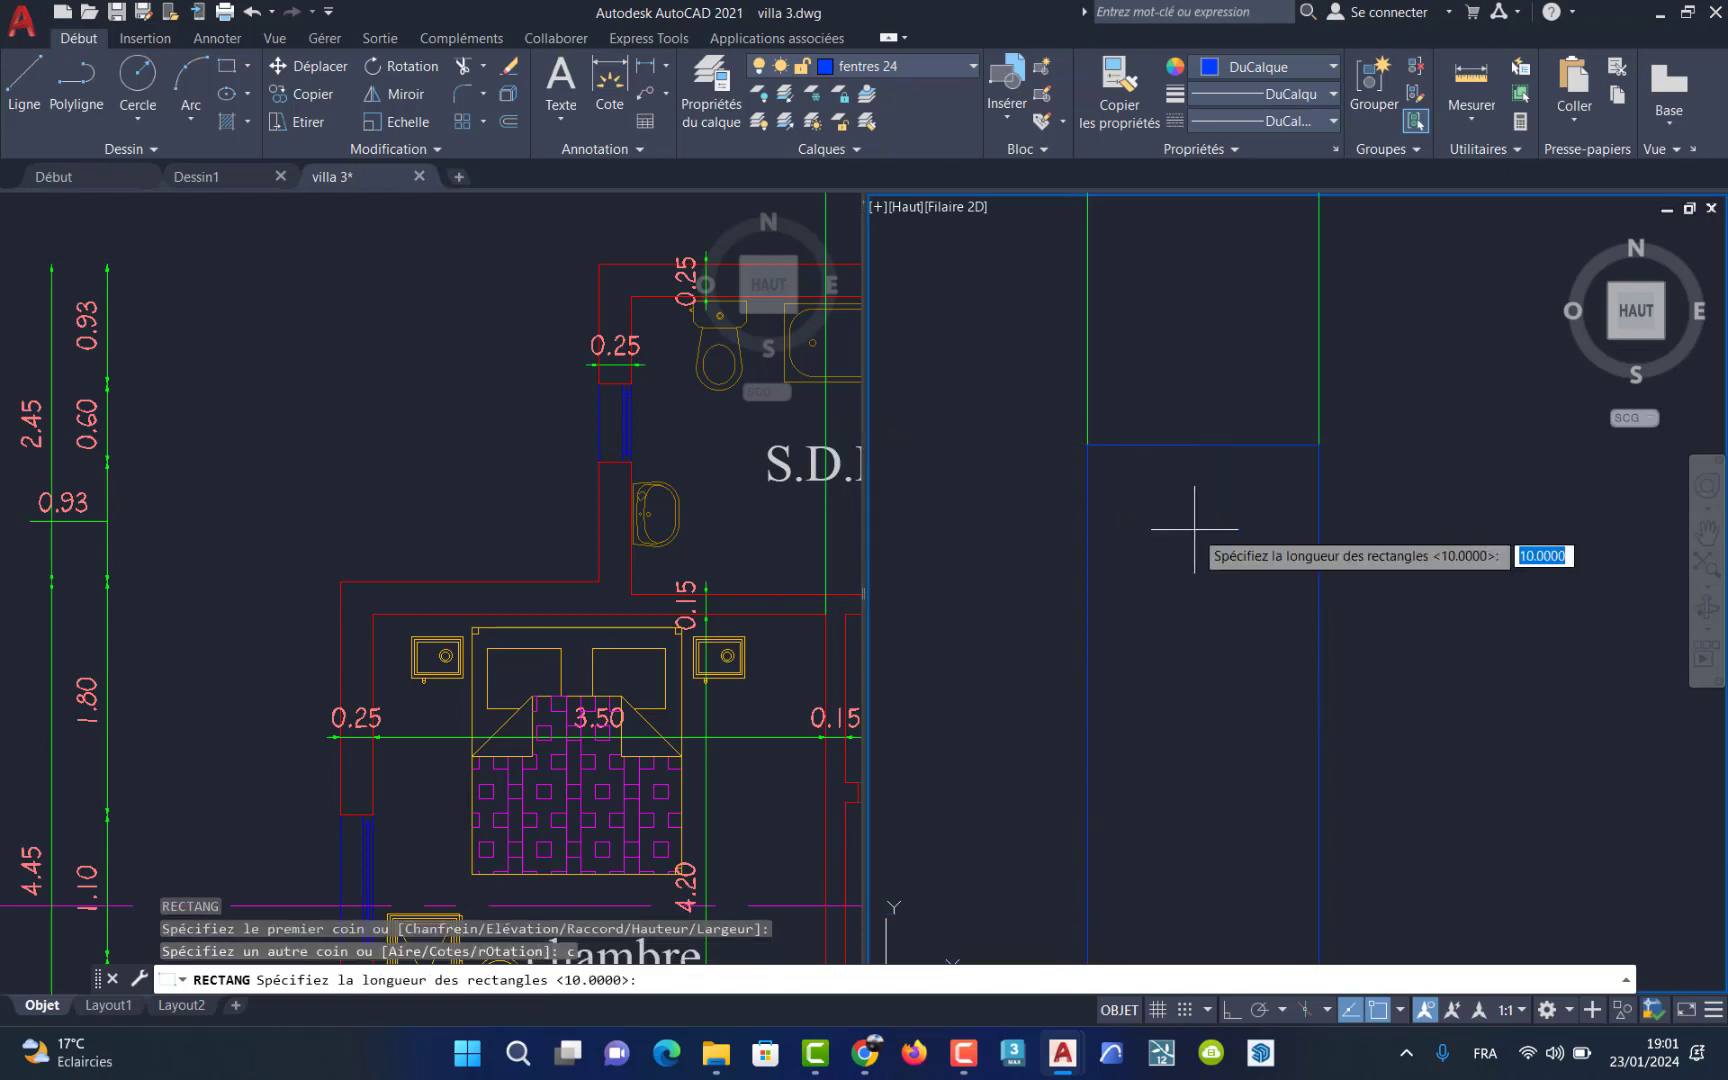
text(5)
key(Return)
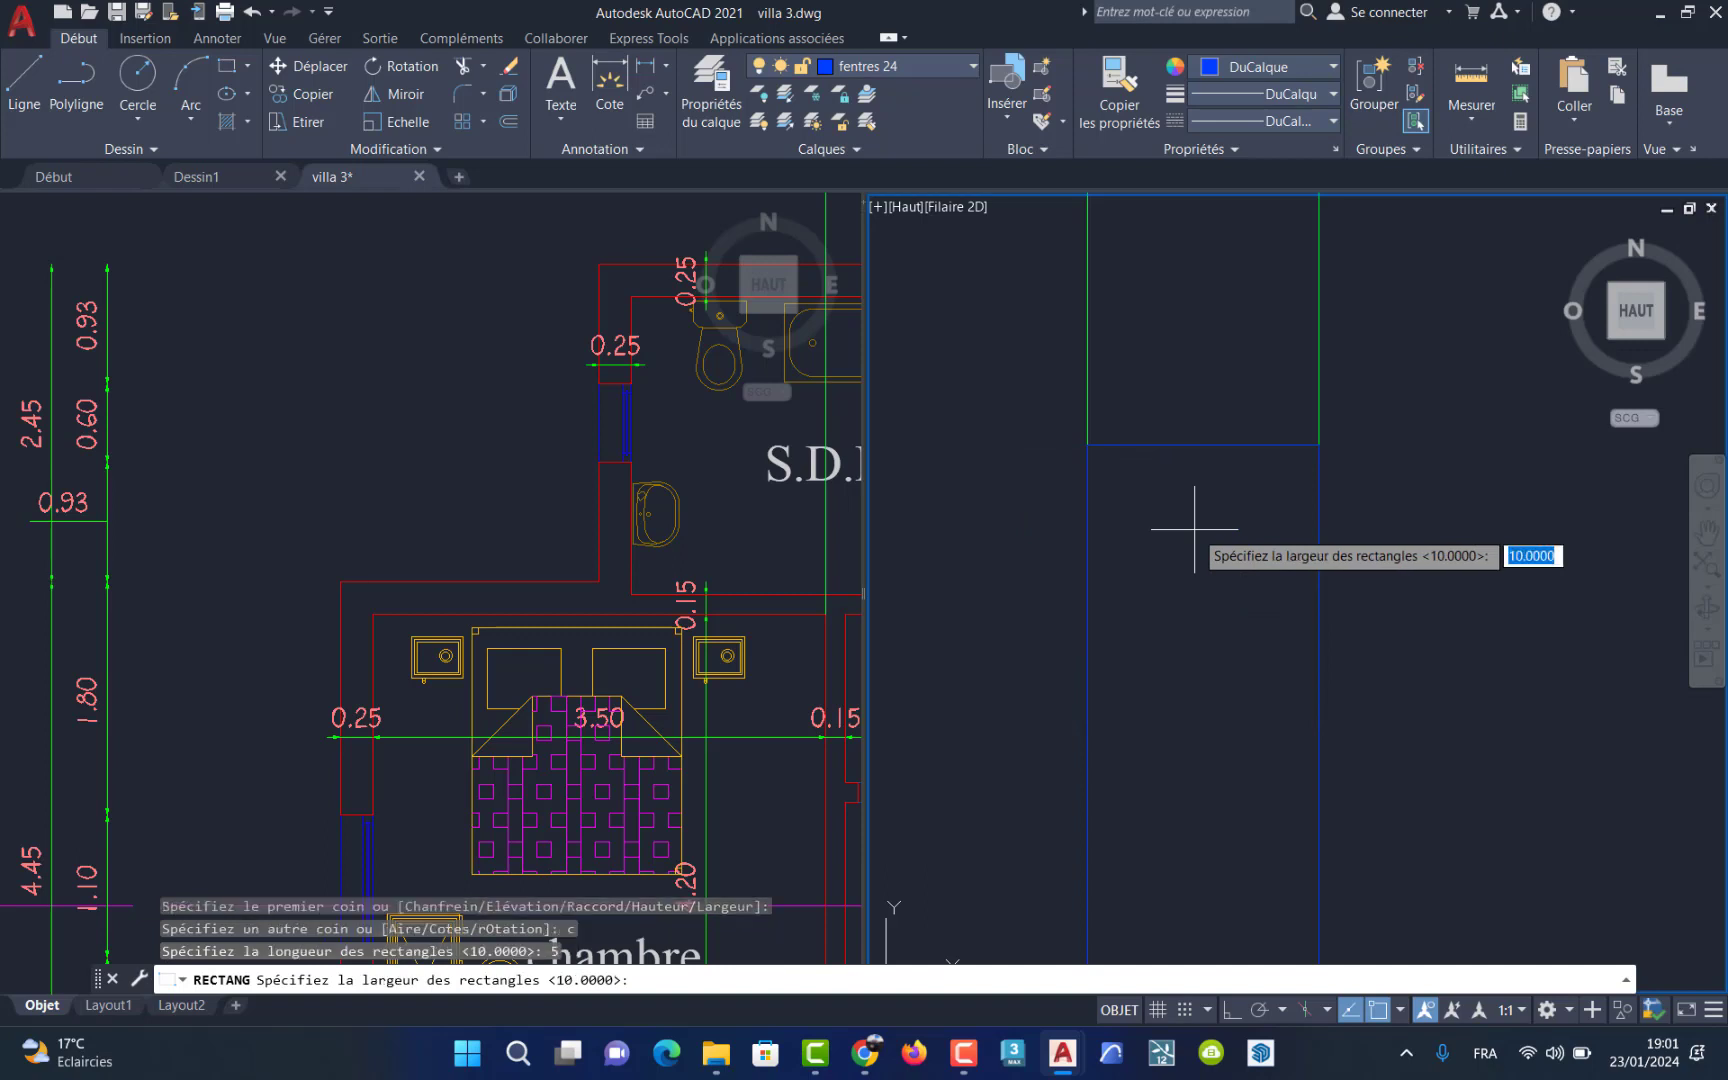
text(5)
key(Return)
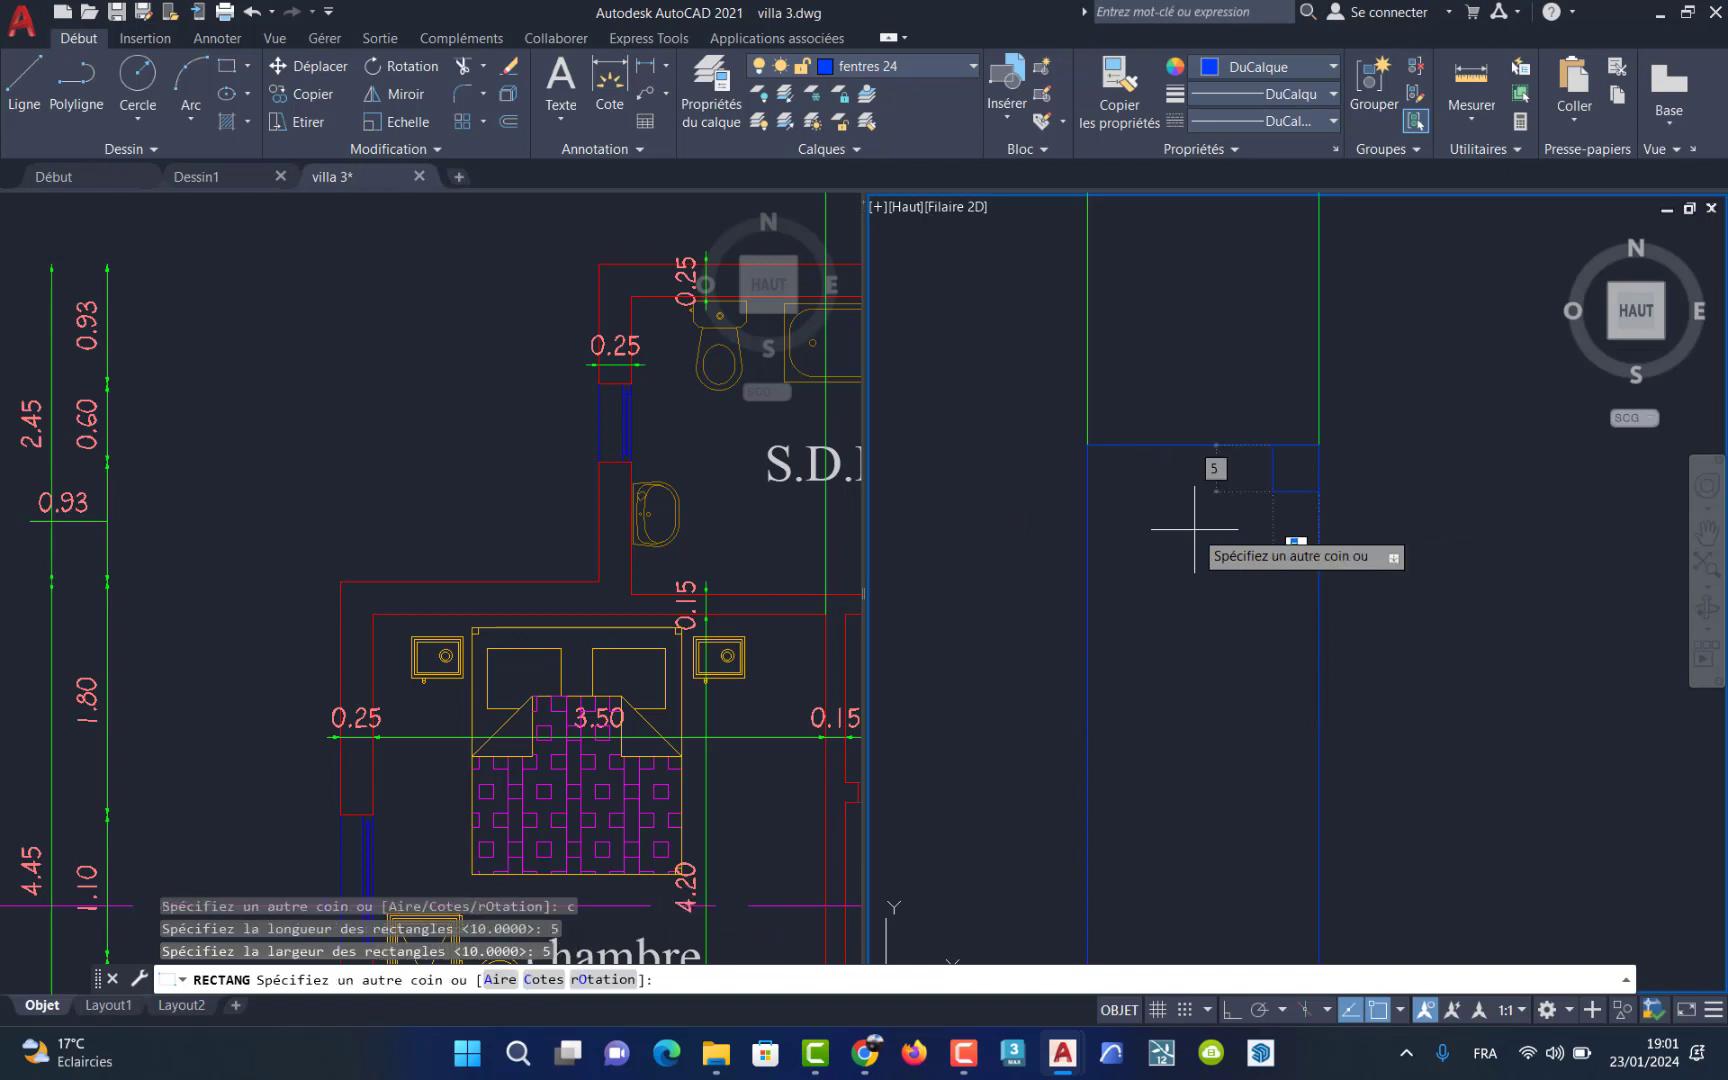
click(1195, 528)
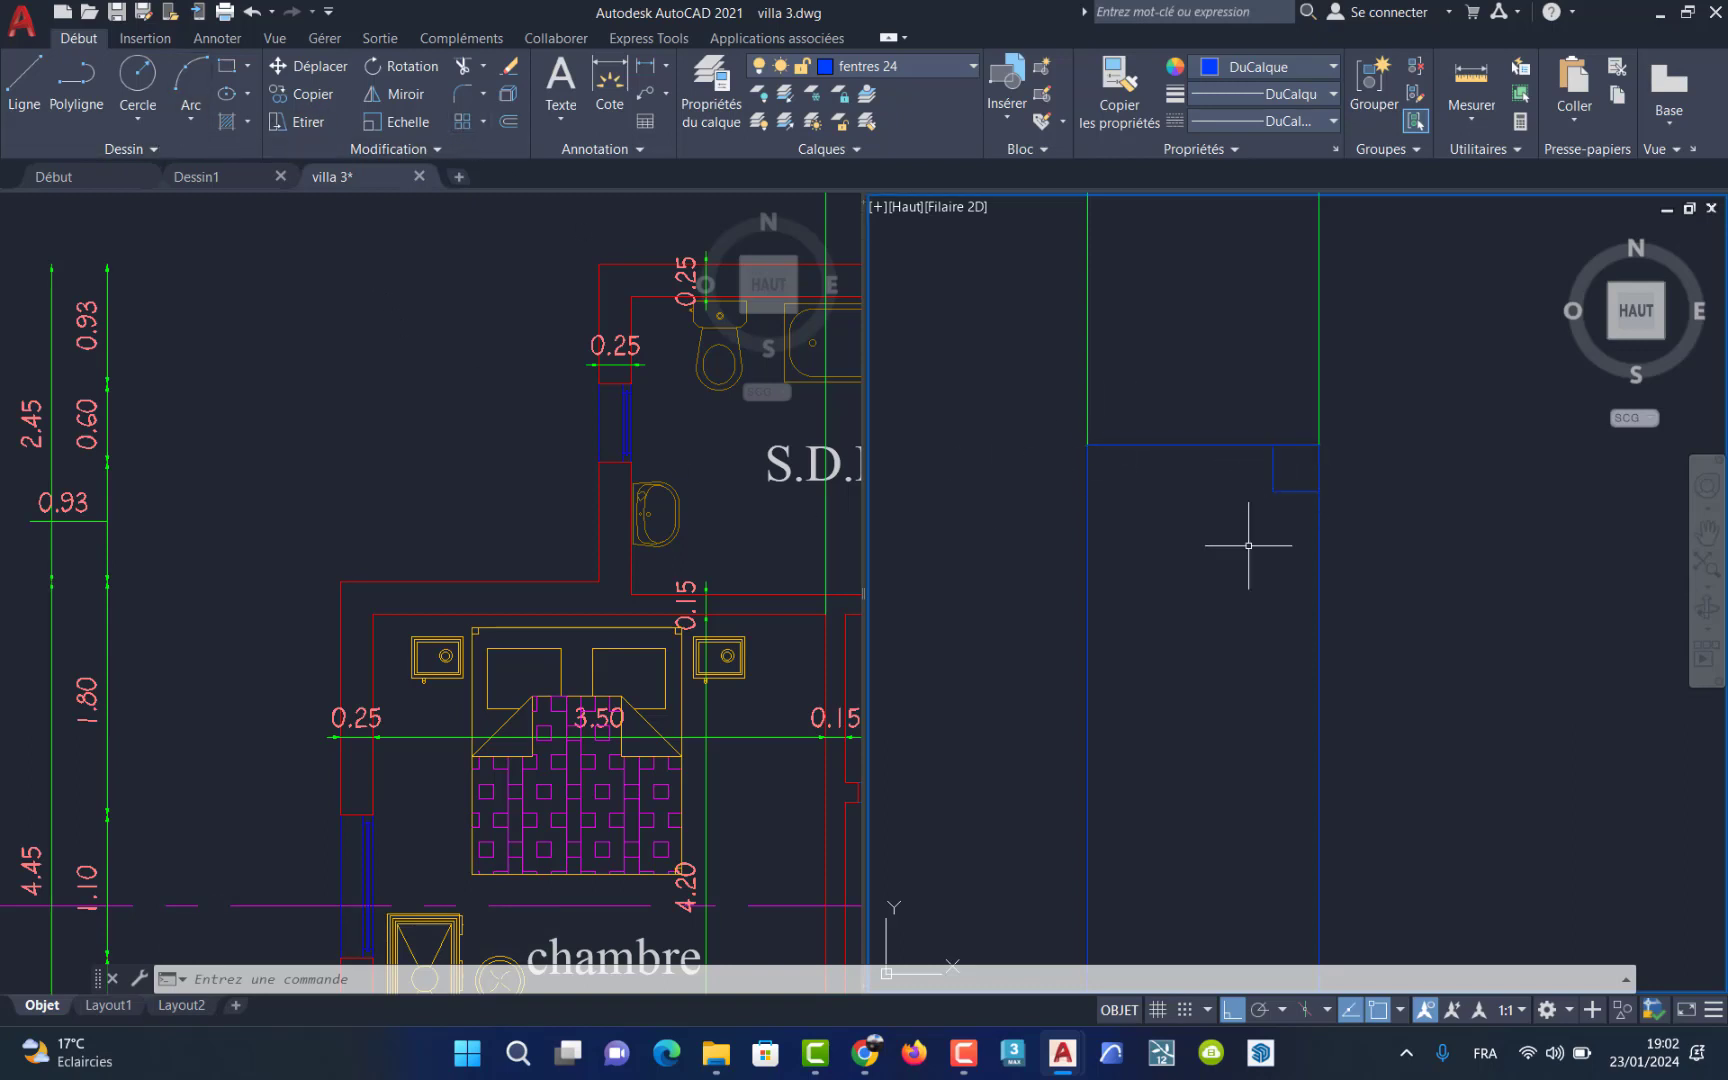
Step: Copy the small square to the lower inner corner of the S.D.B. window opening
click(310, 96)
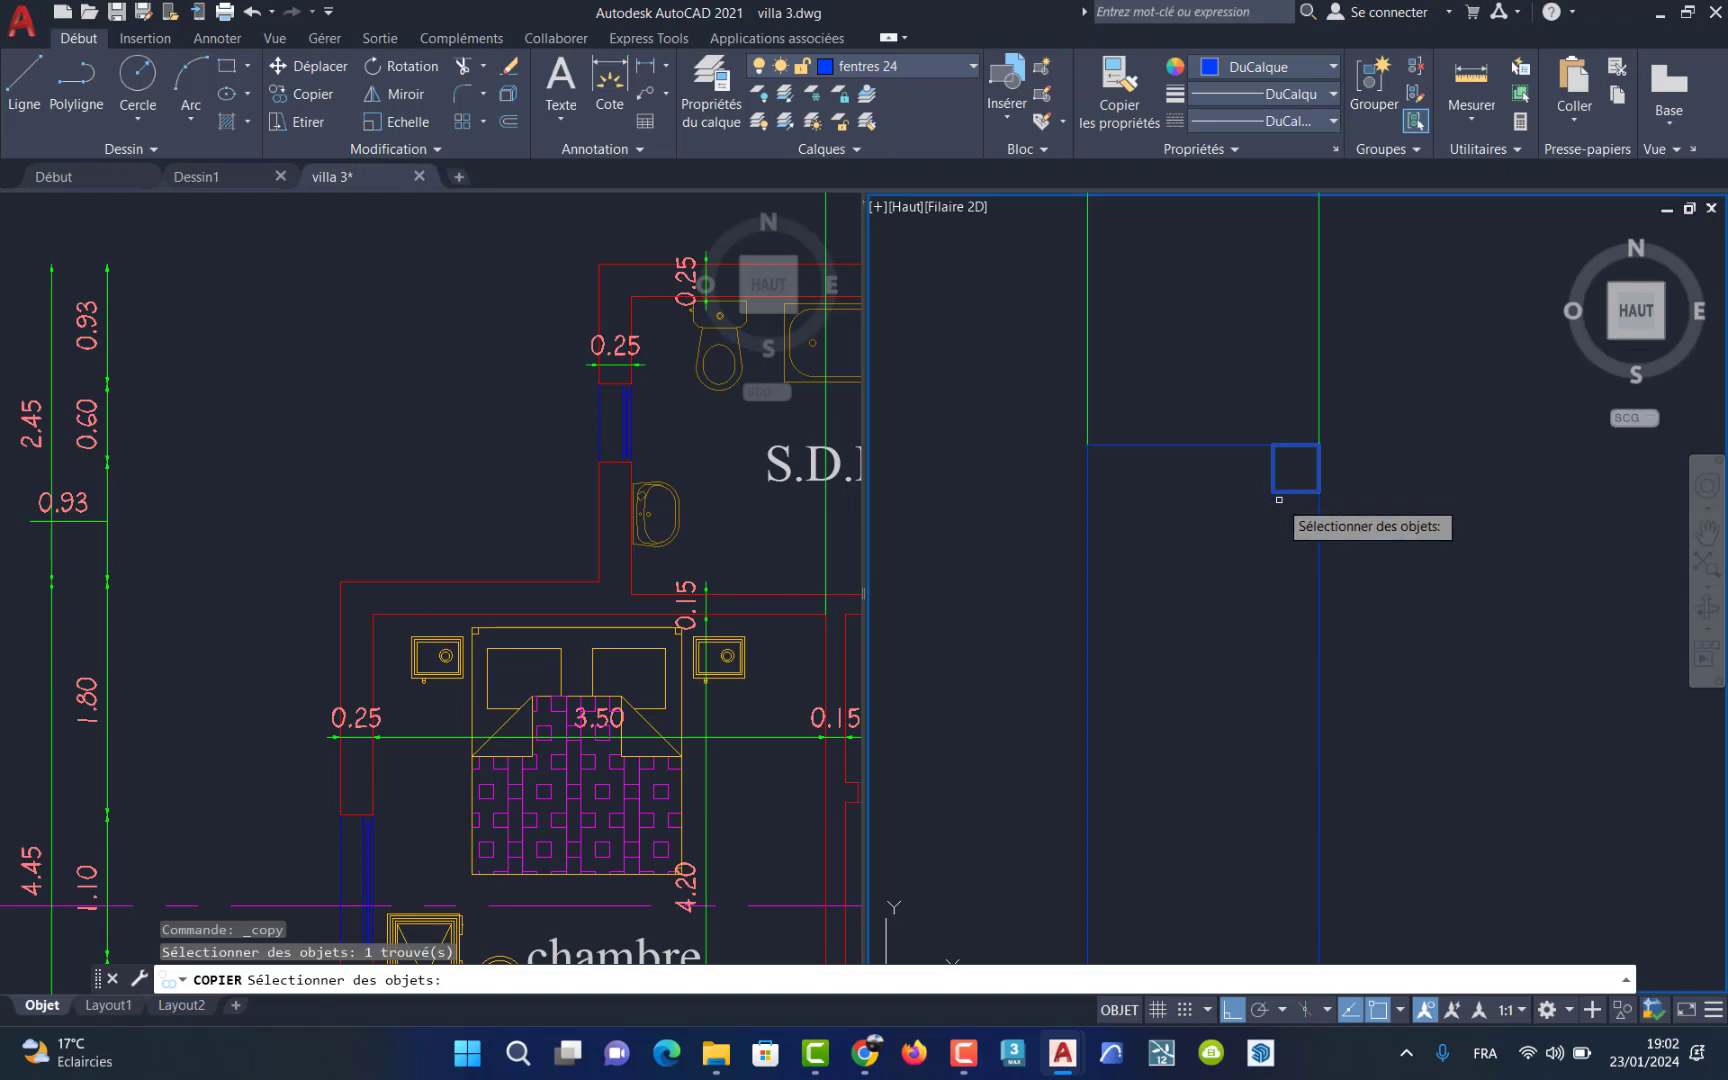
key(Return)
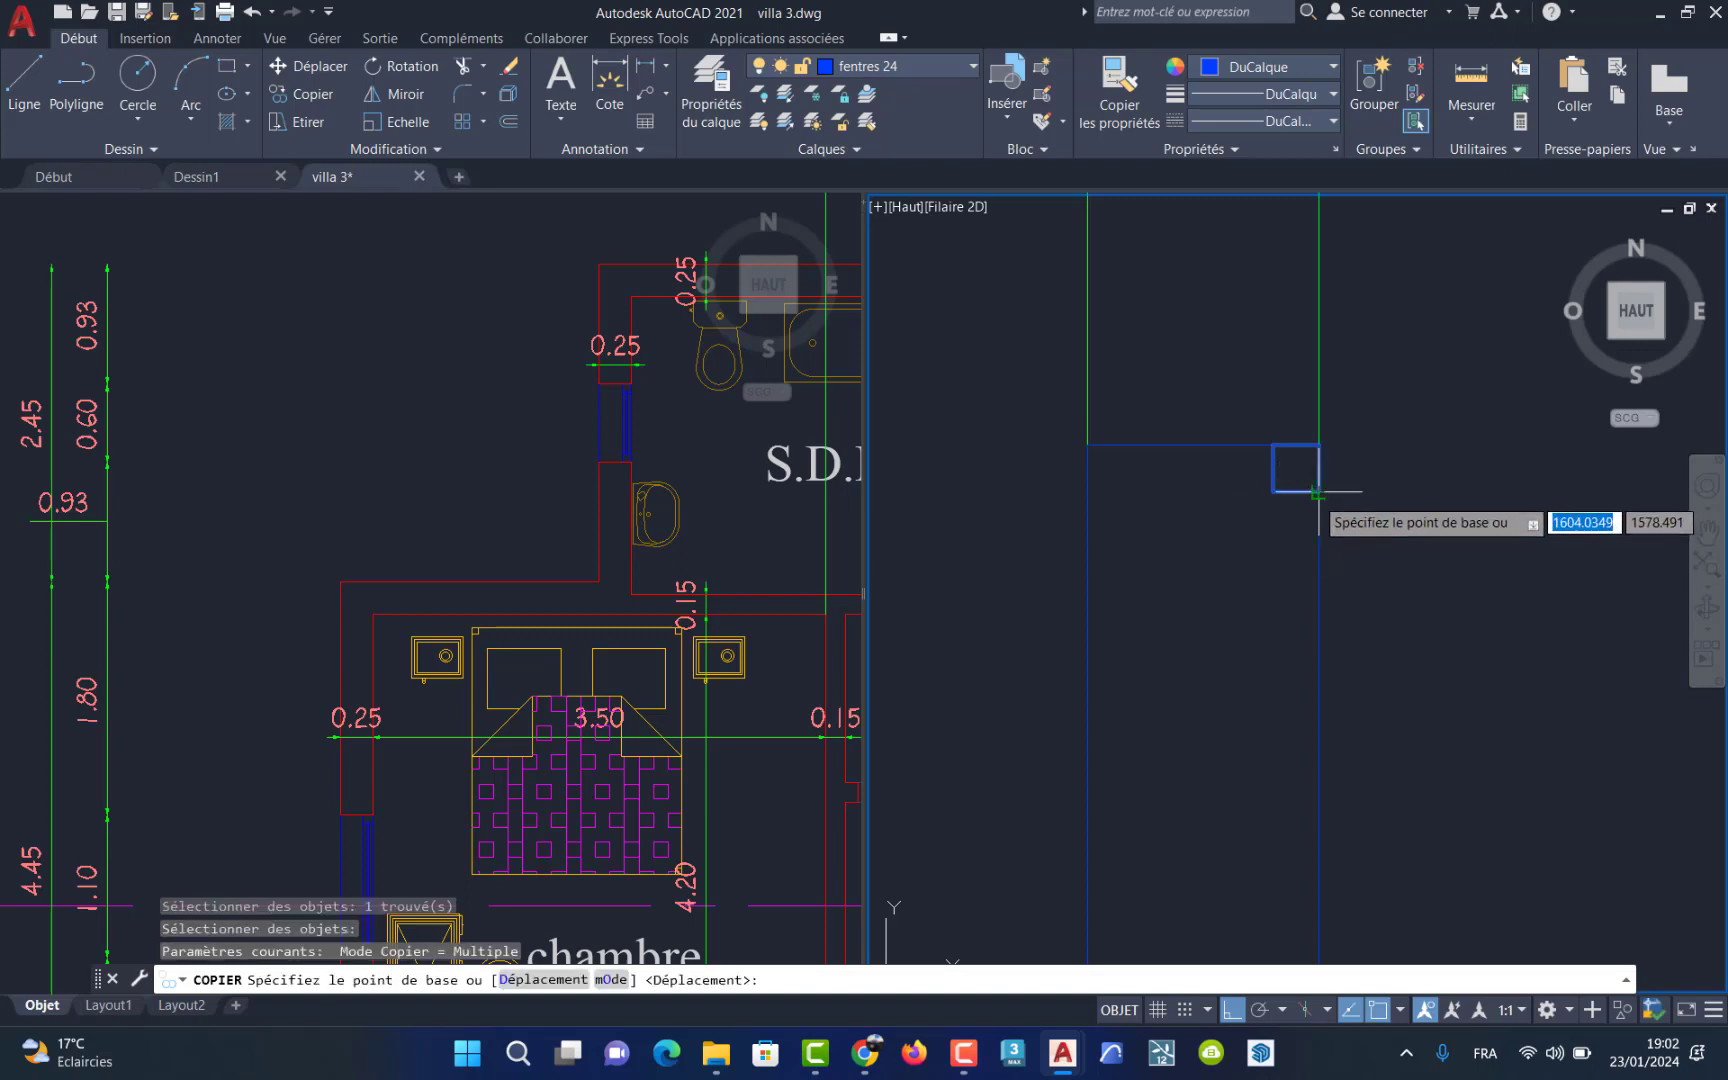
click(1318, 492)
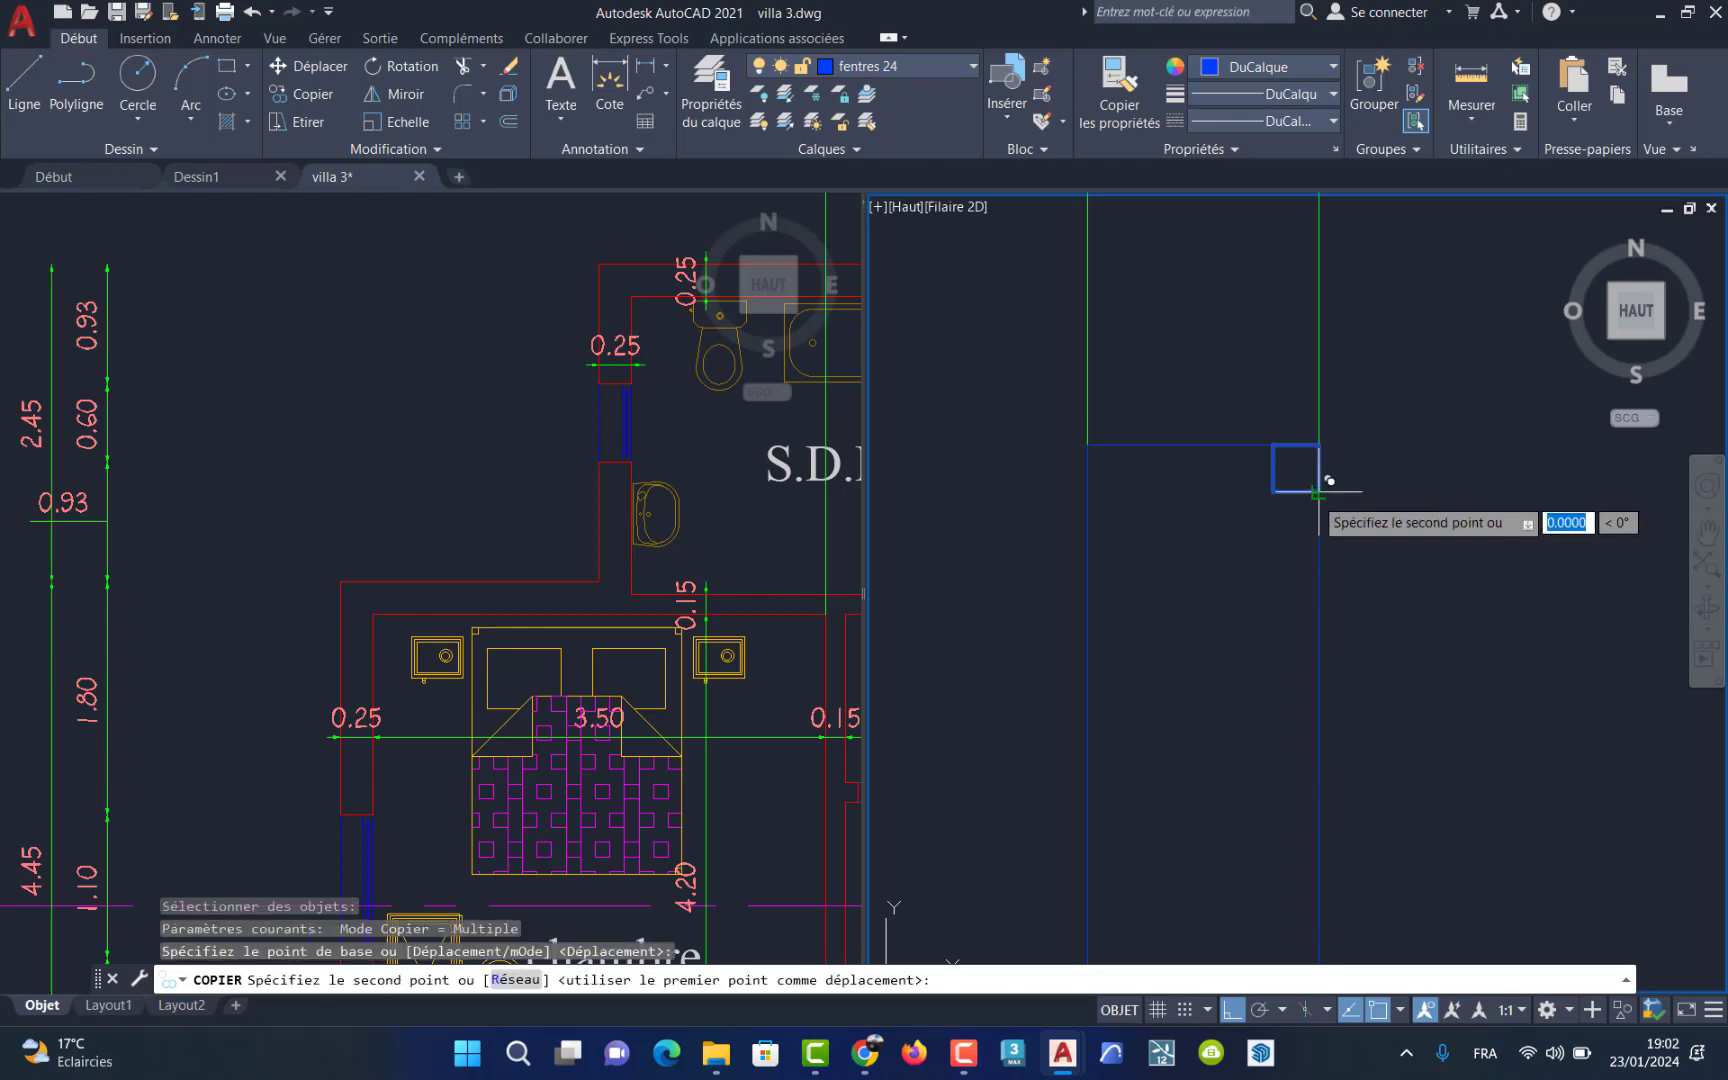
scroll(1300, 637, down, 6)
scroll(1303, 679, up, 5)
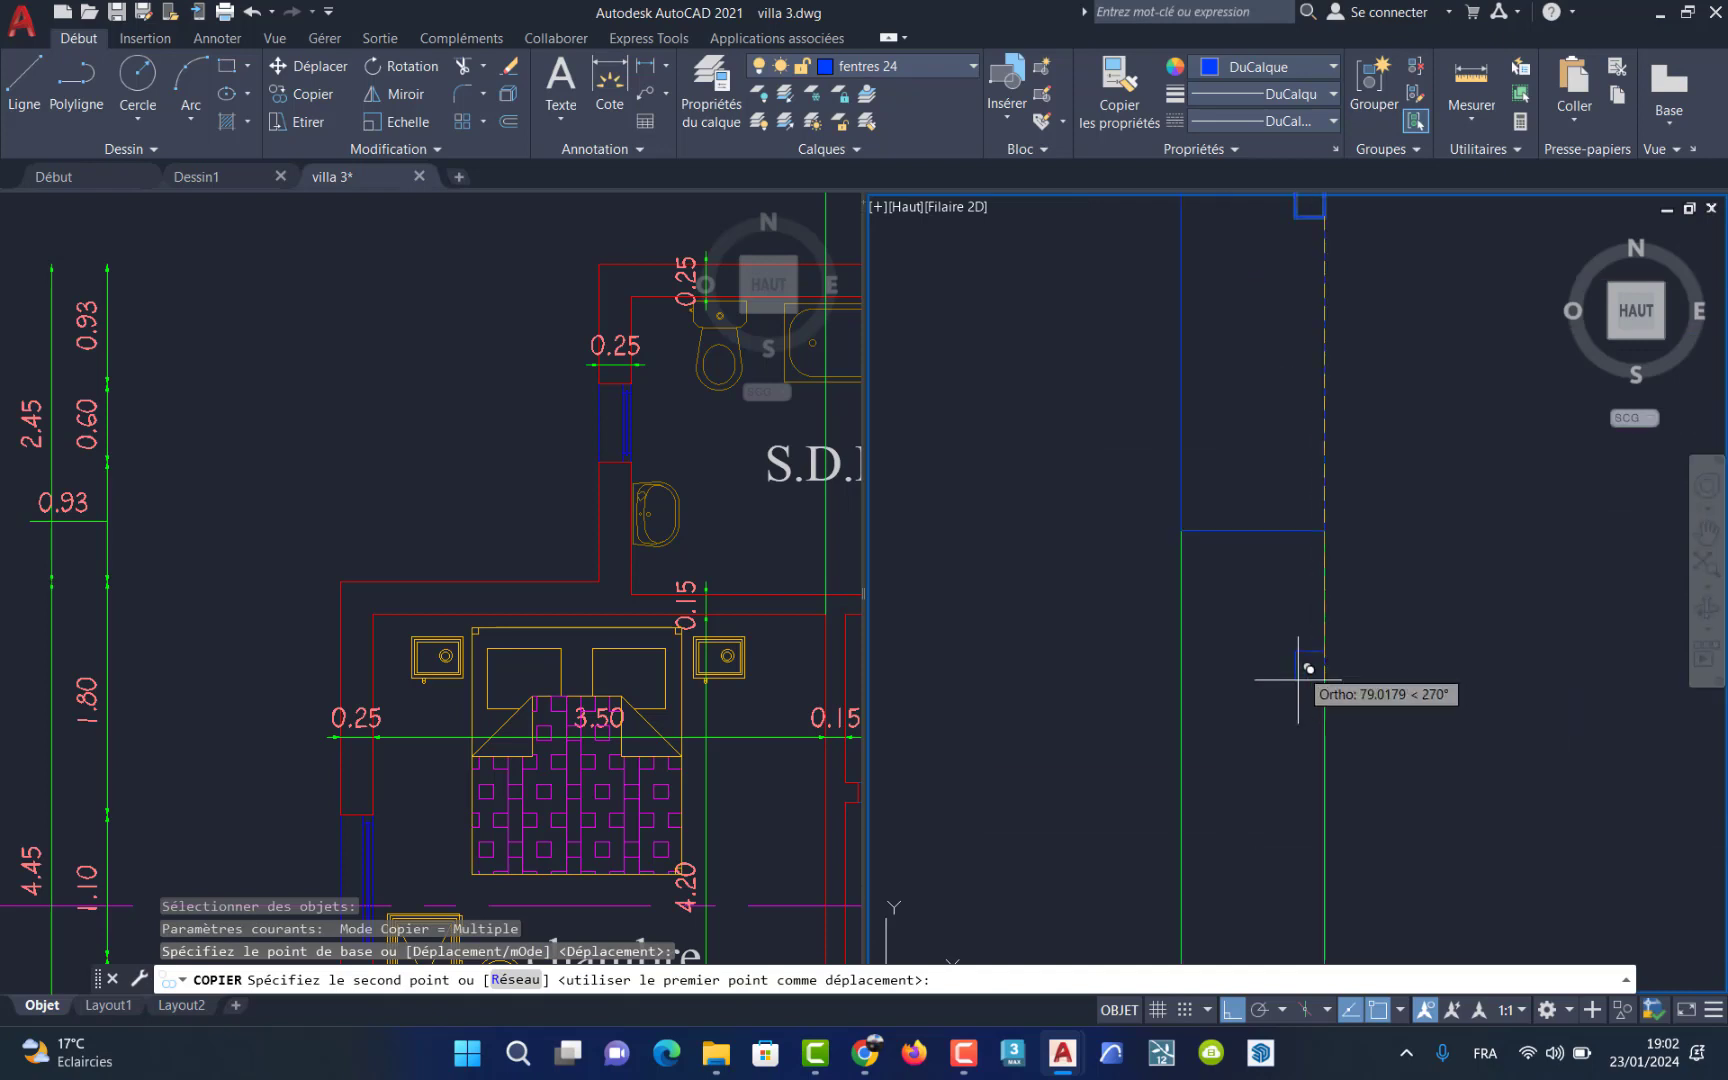
click(1324, 530)
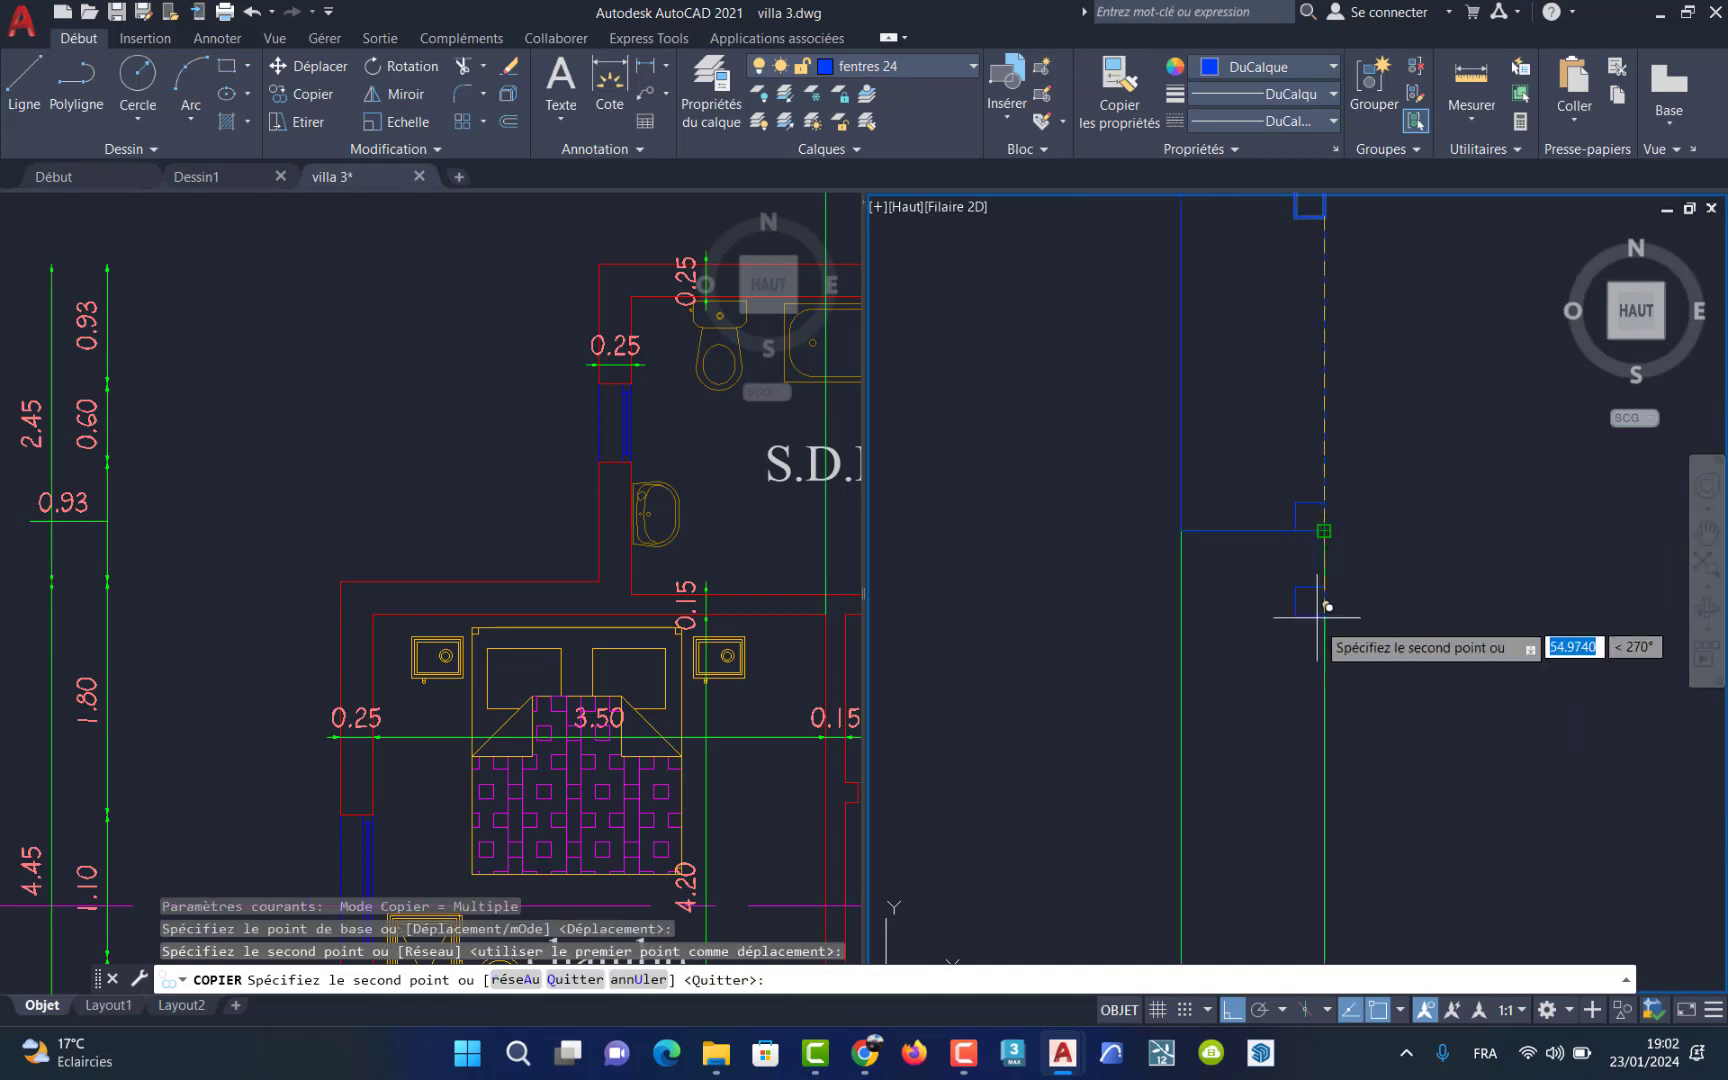
key(Return)
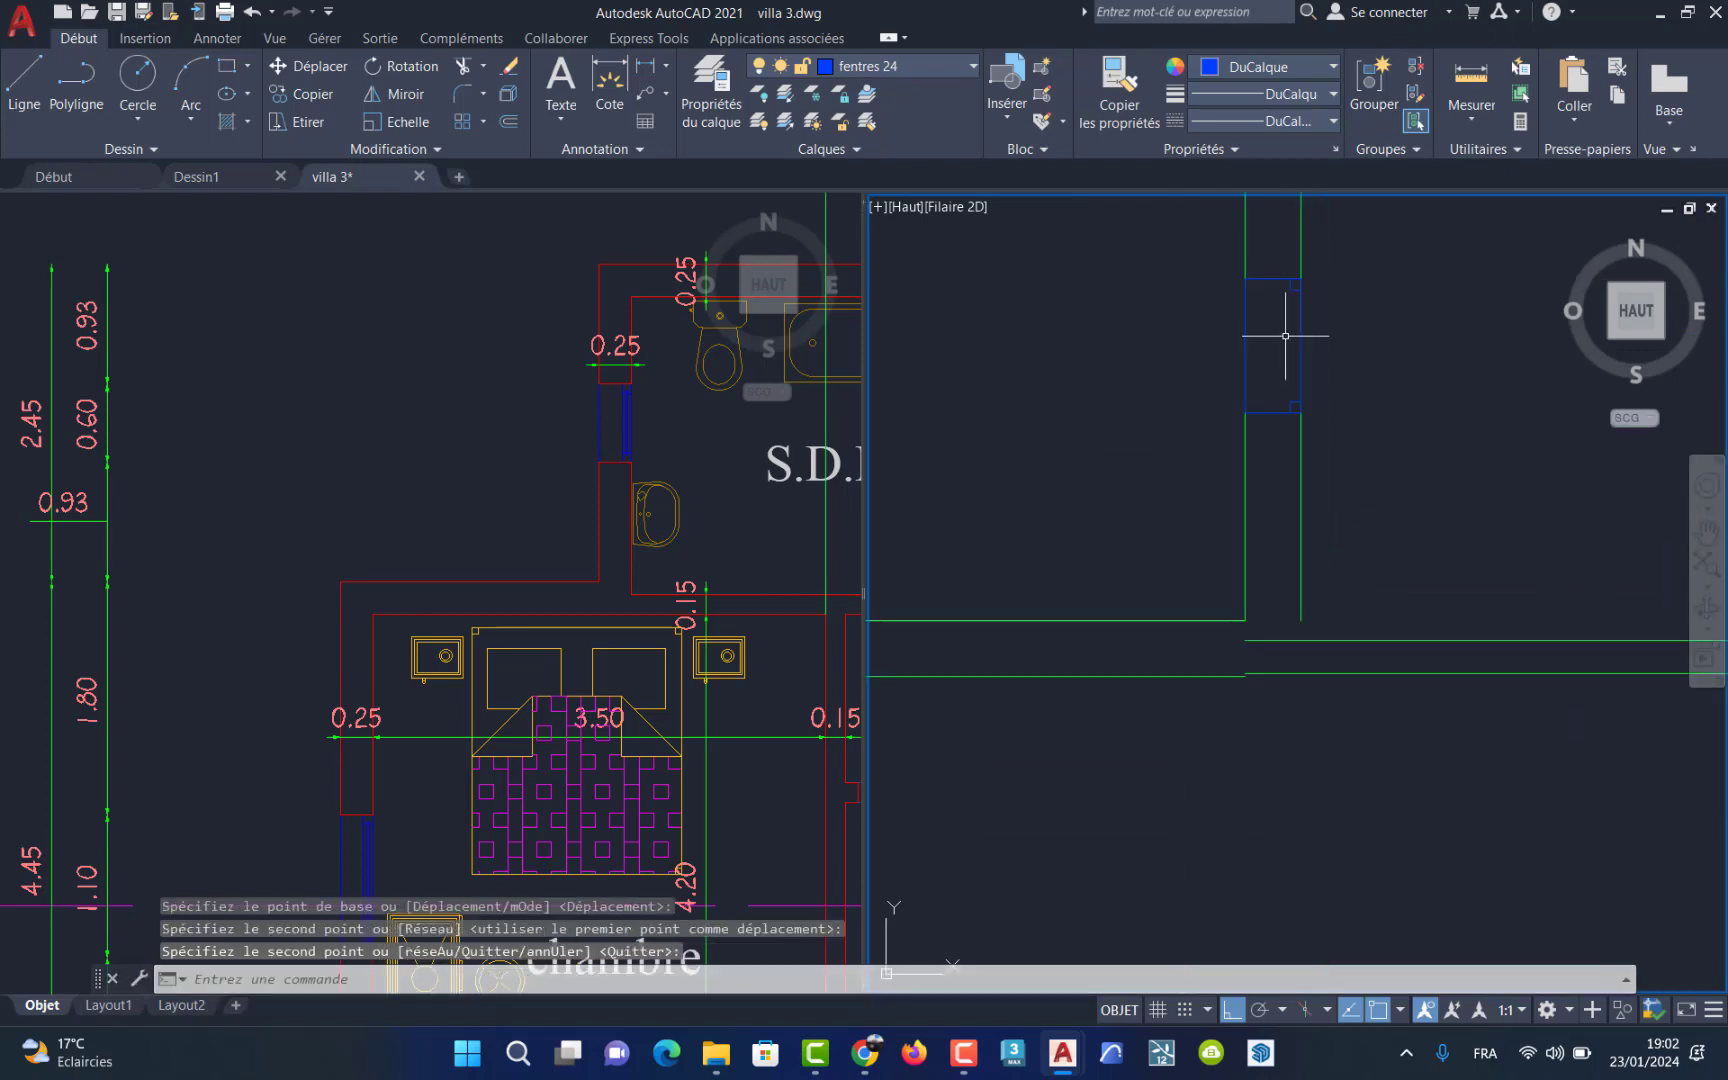
Step: Draw a vertical line joining the two small squares along their sides facing away from the wall's inner face
scroll(1286, 340, down, 3)
scroll(1300, 303, up, 3)
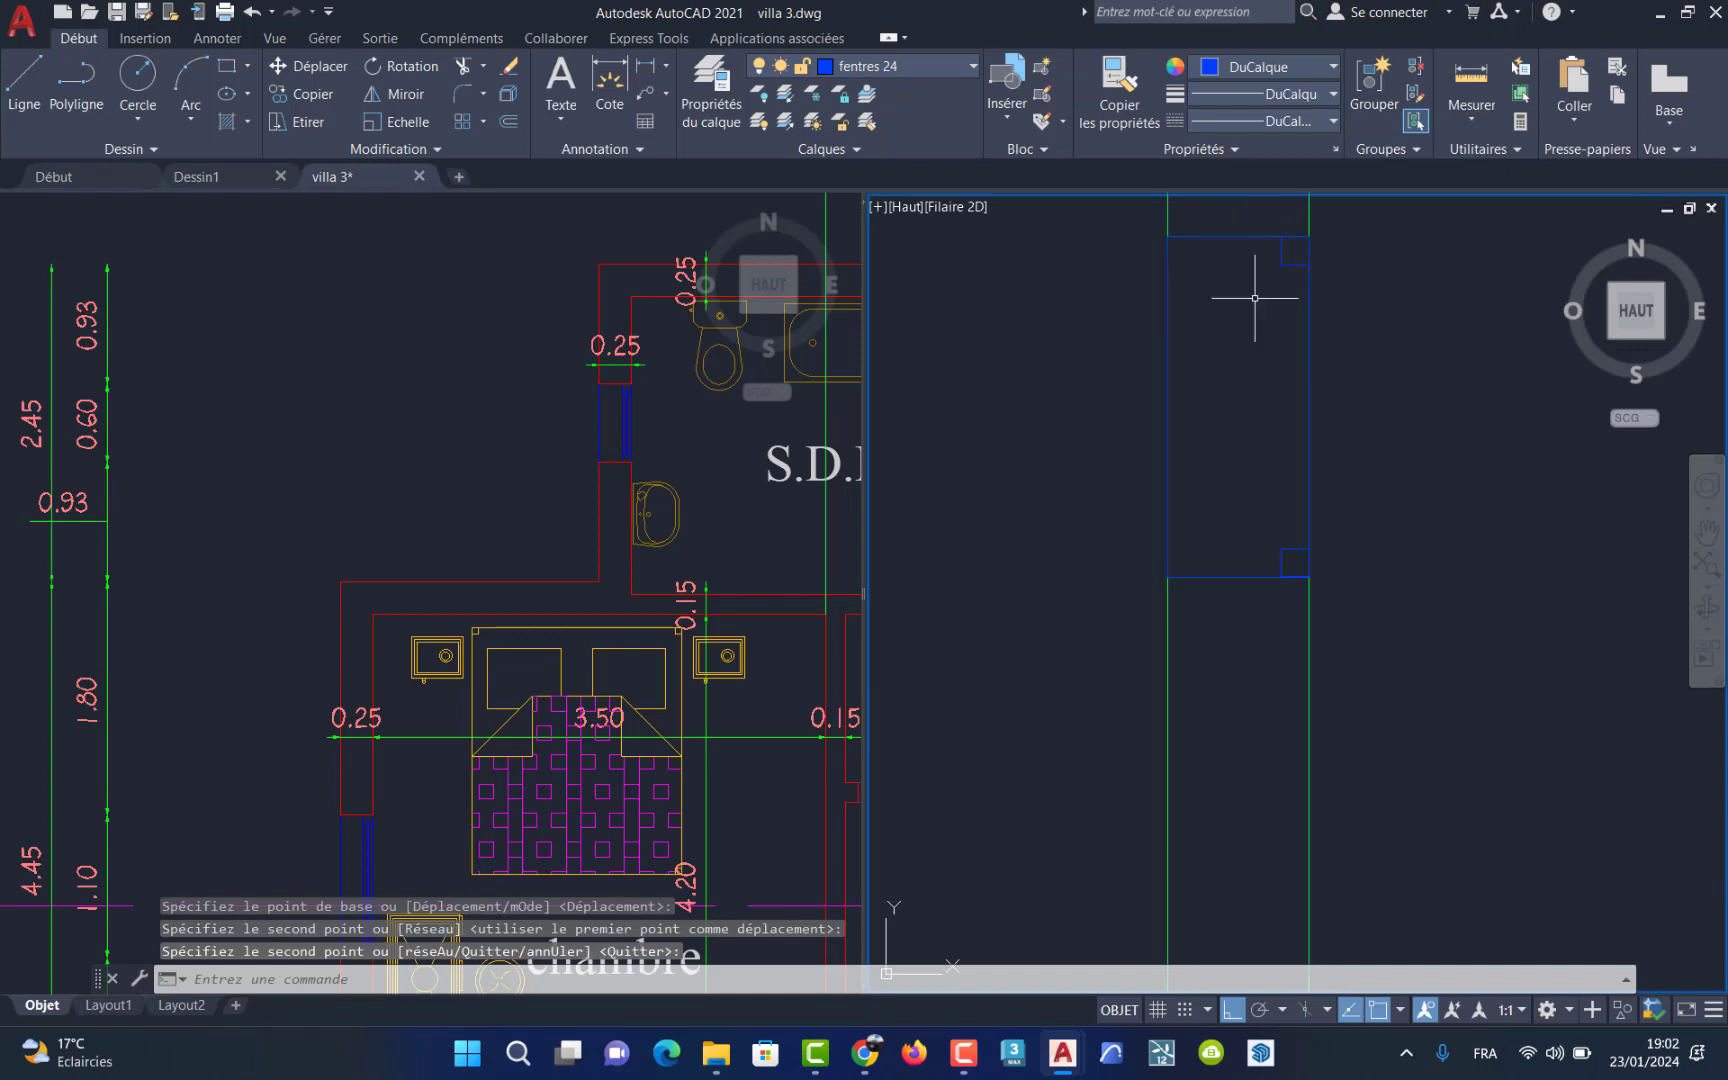
click(24, 82)
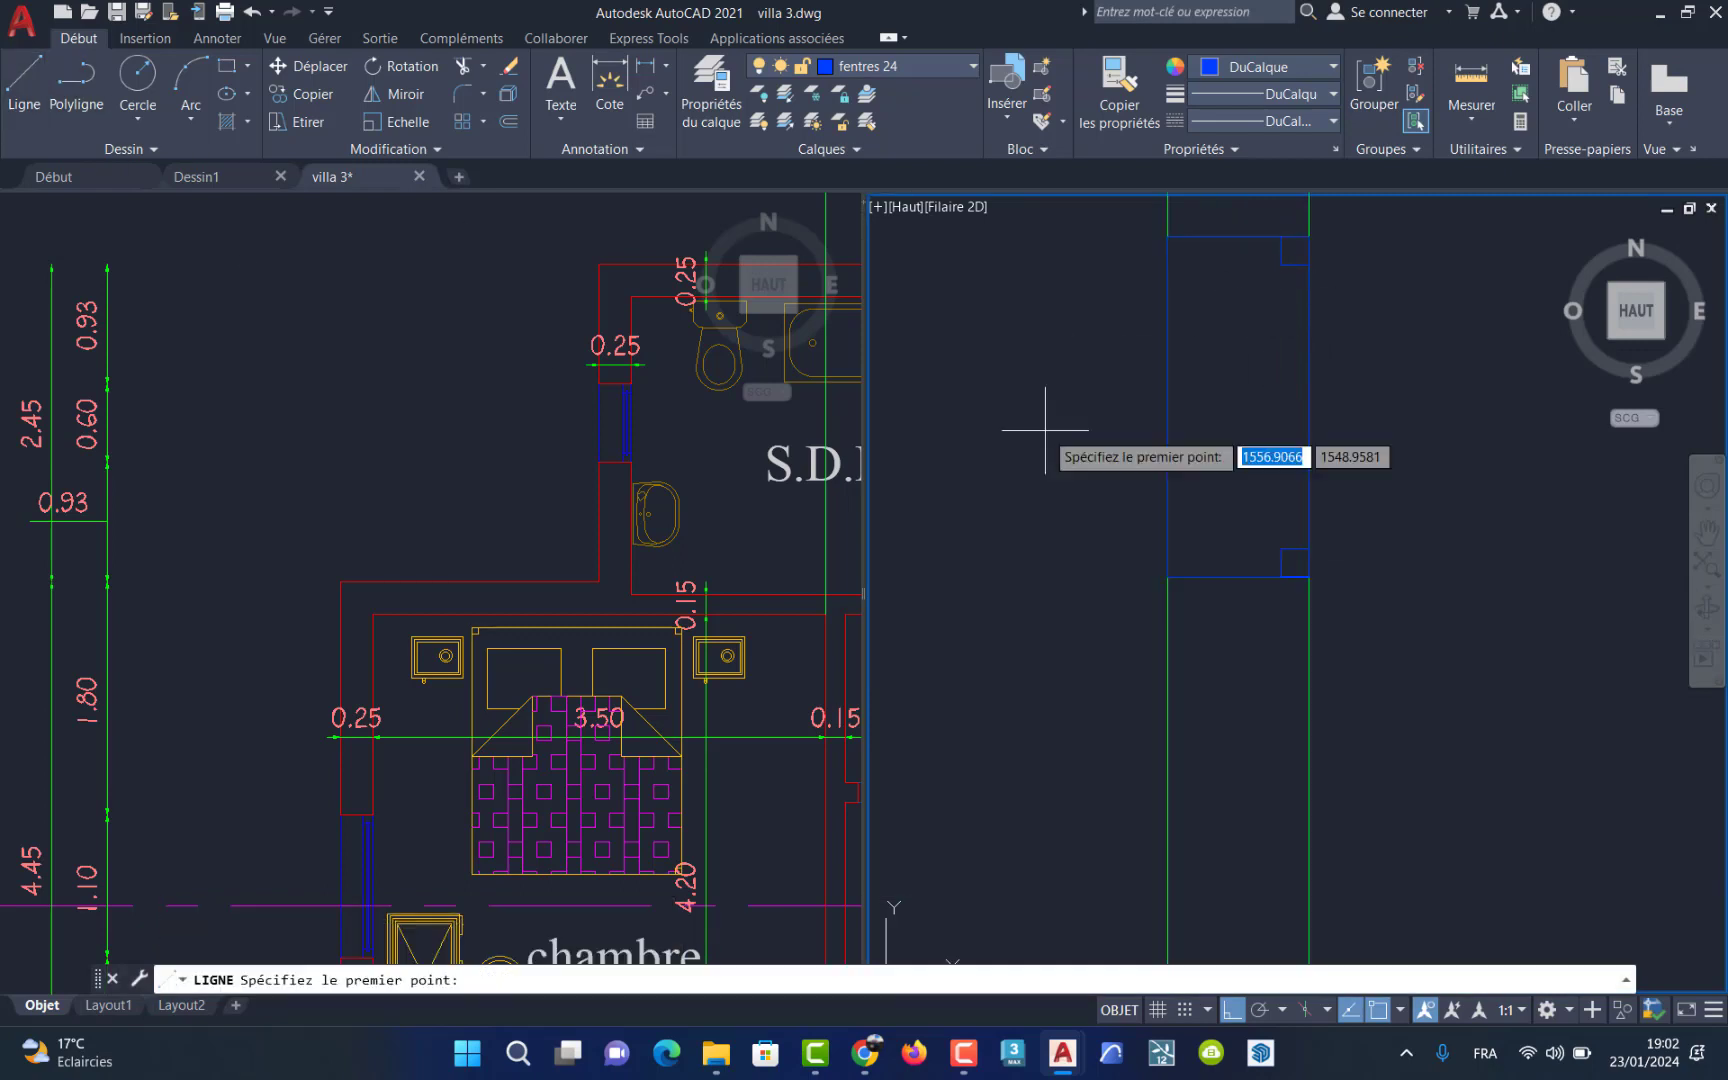
click(1281, 265)
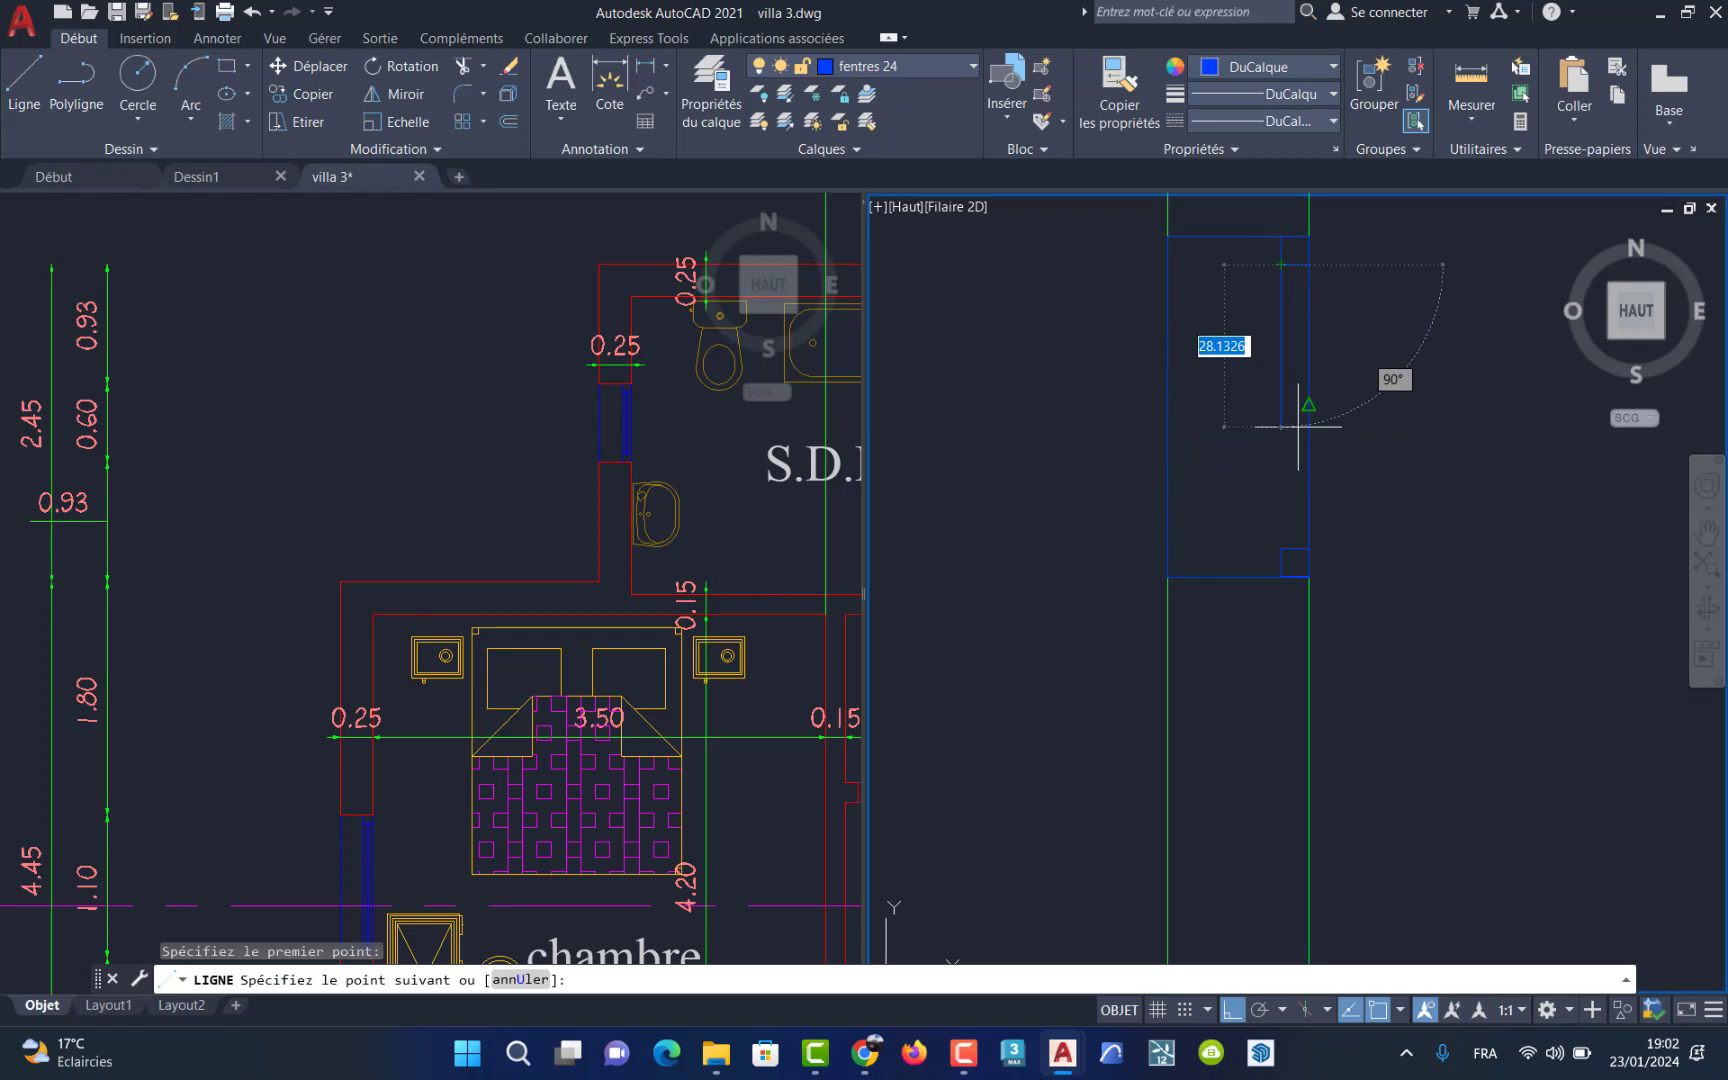
click(1283, 548)
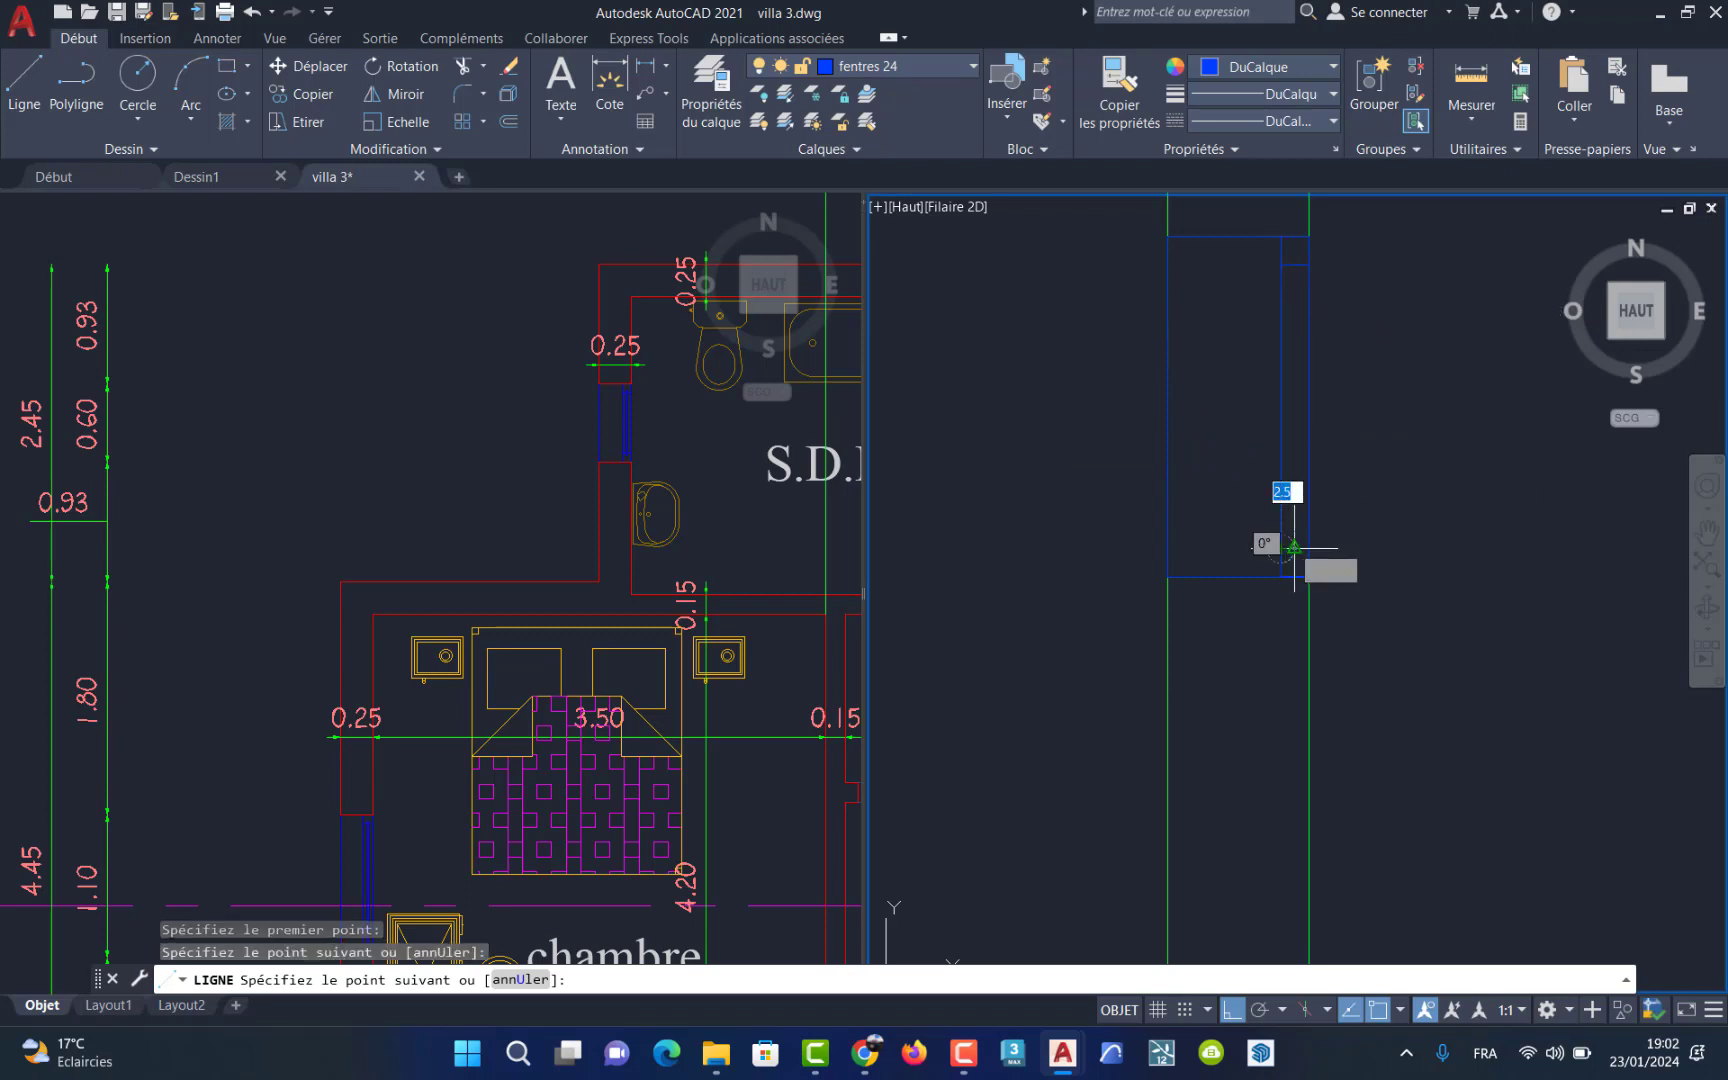
key(Return)
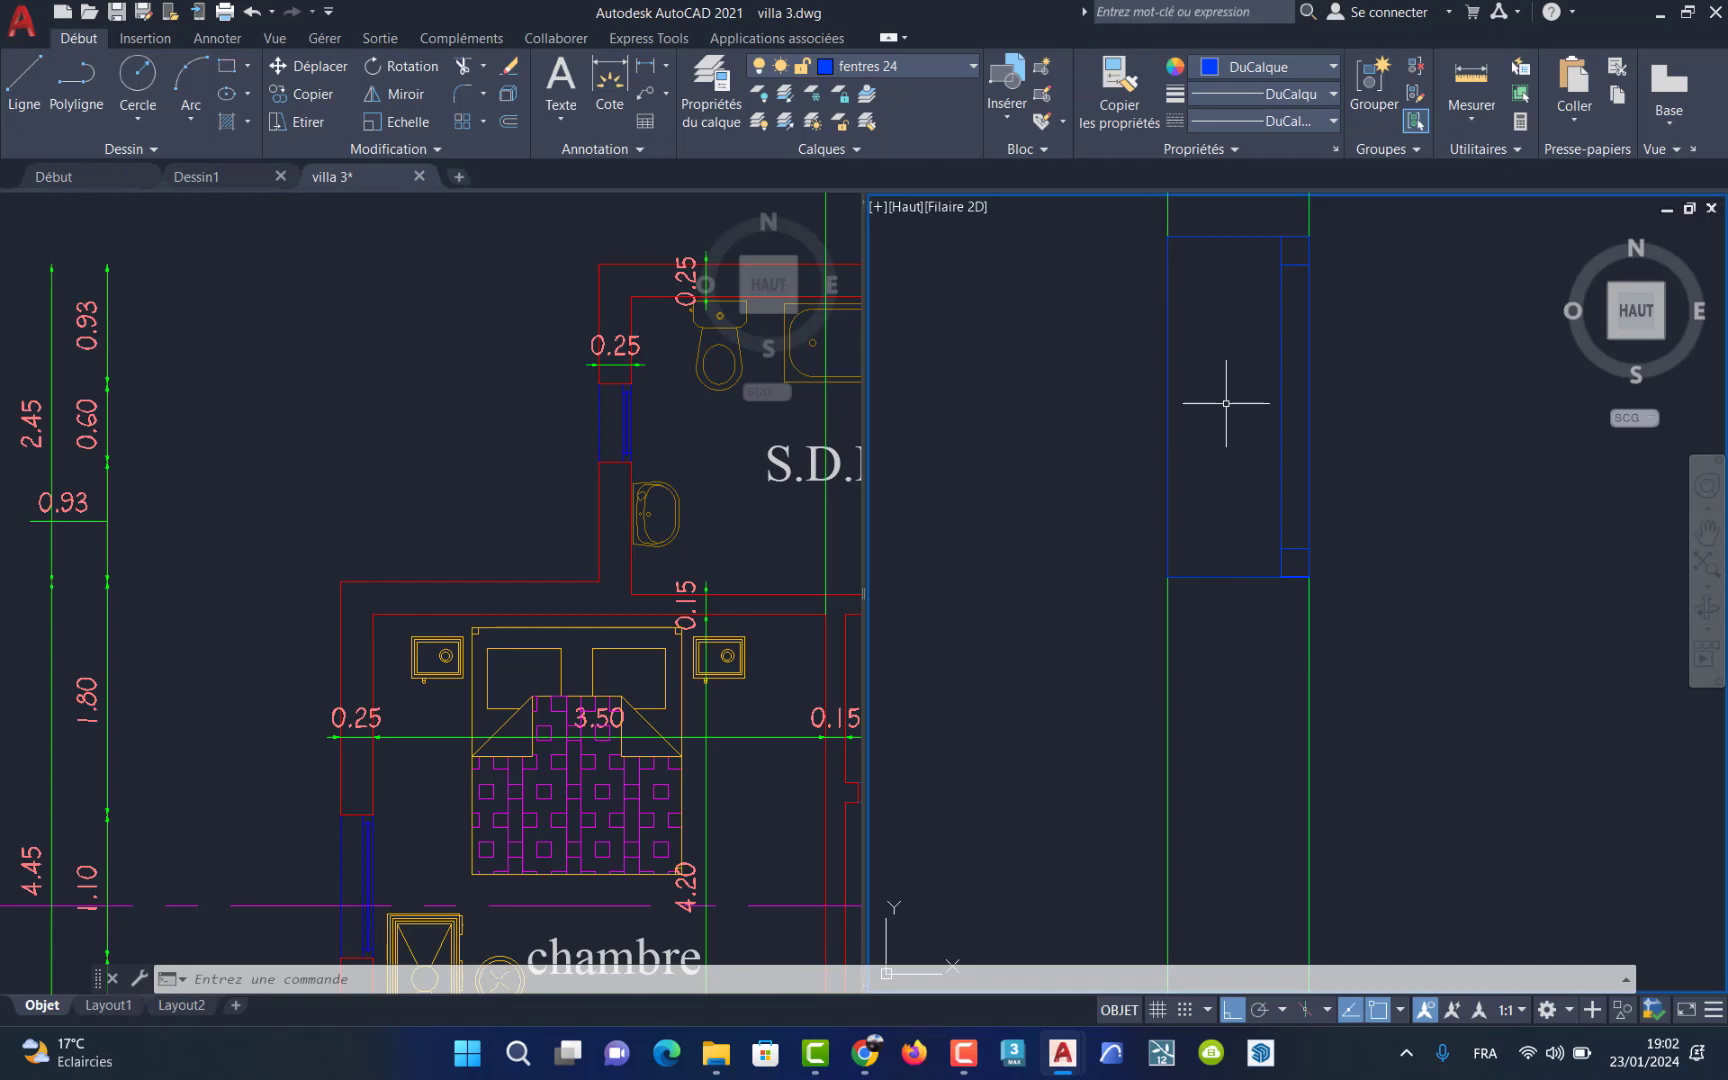
Step: Fillet both faces of the redrawn S.D.B. partition with the upper wall's inner line at radius 0, opening the junction between them
scroll(1323, 374, down, 4)
scroll(1381, 289, down, 4)
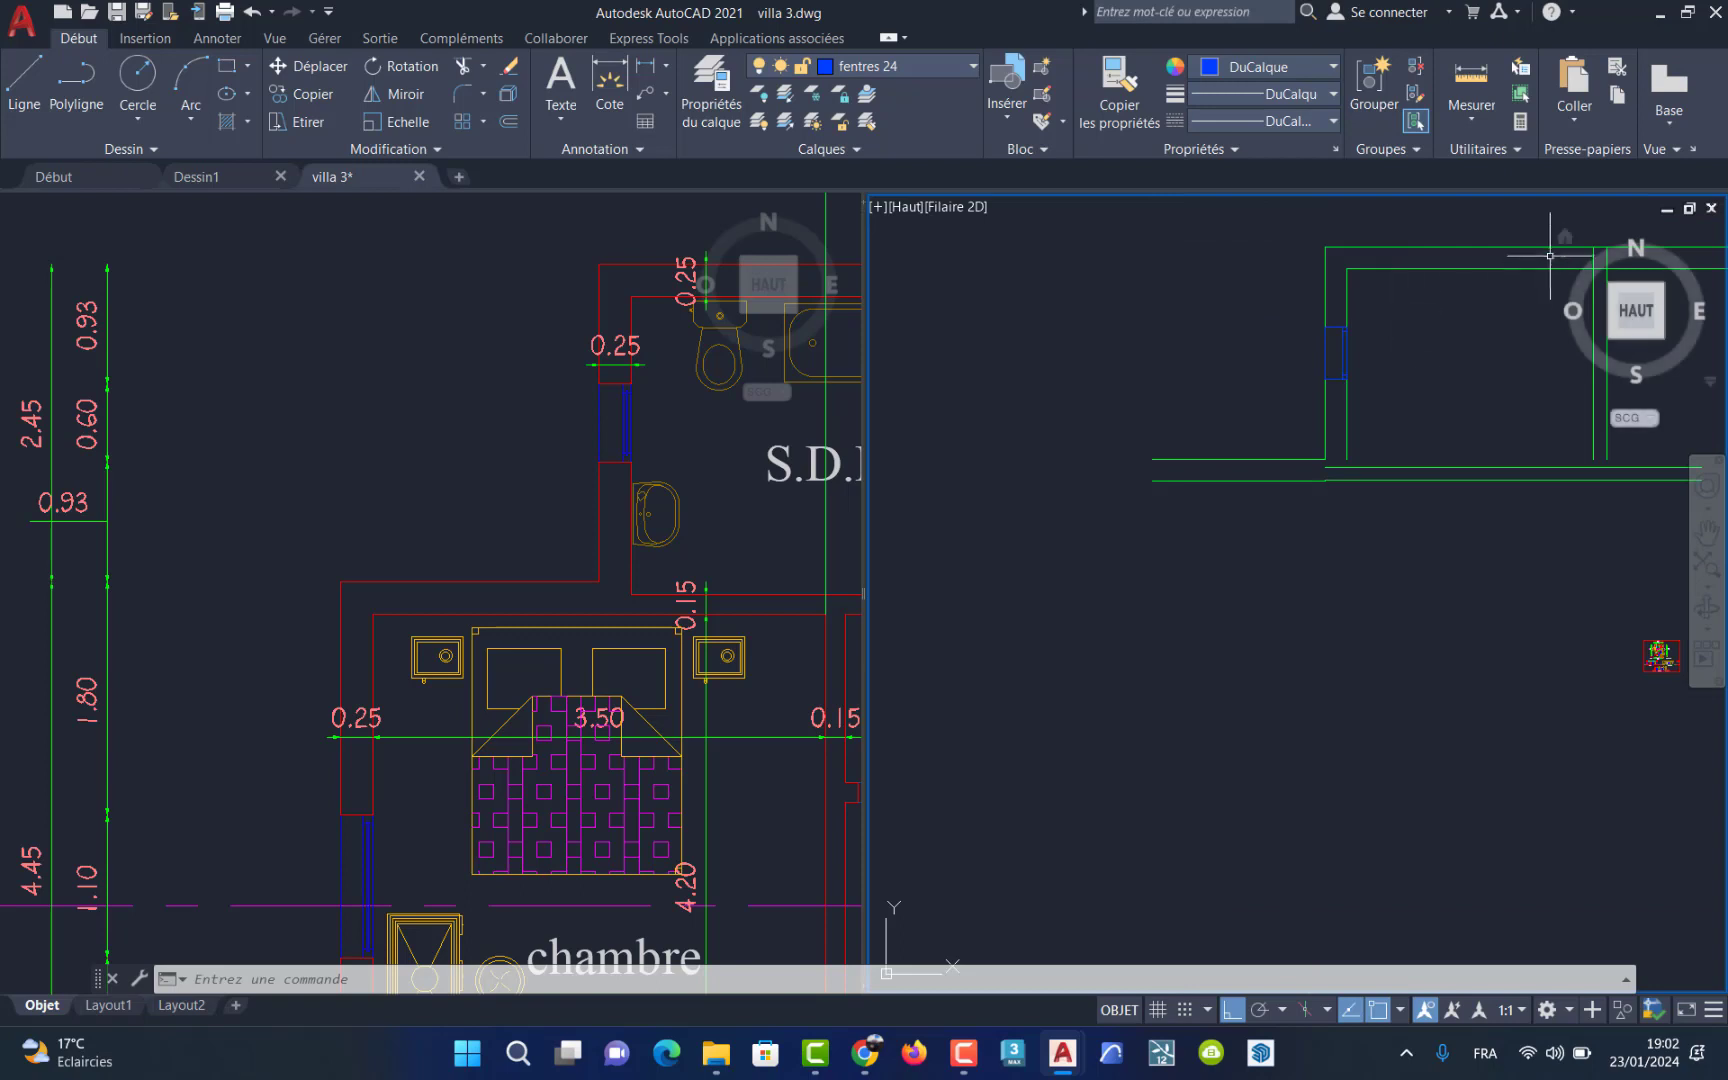
click(1600, 300)
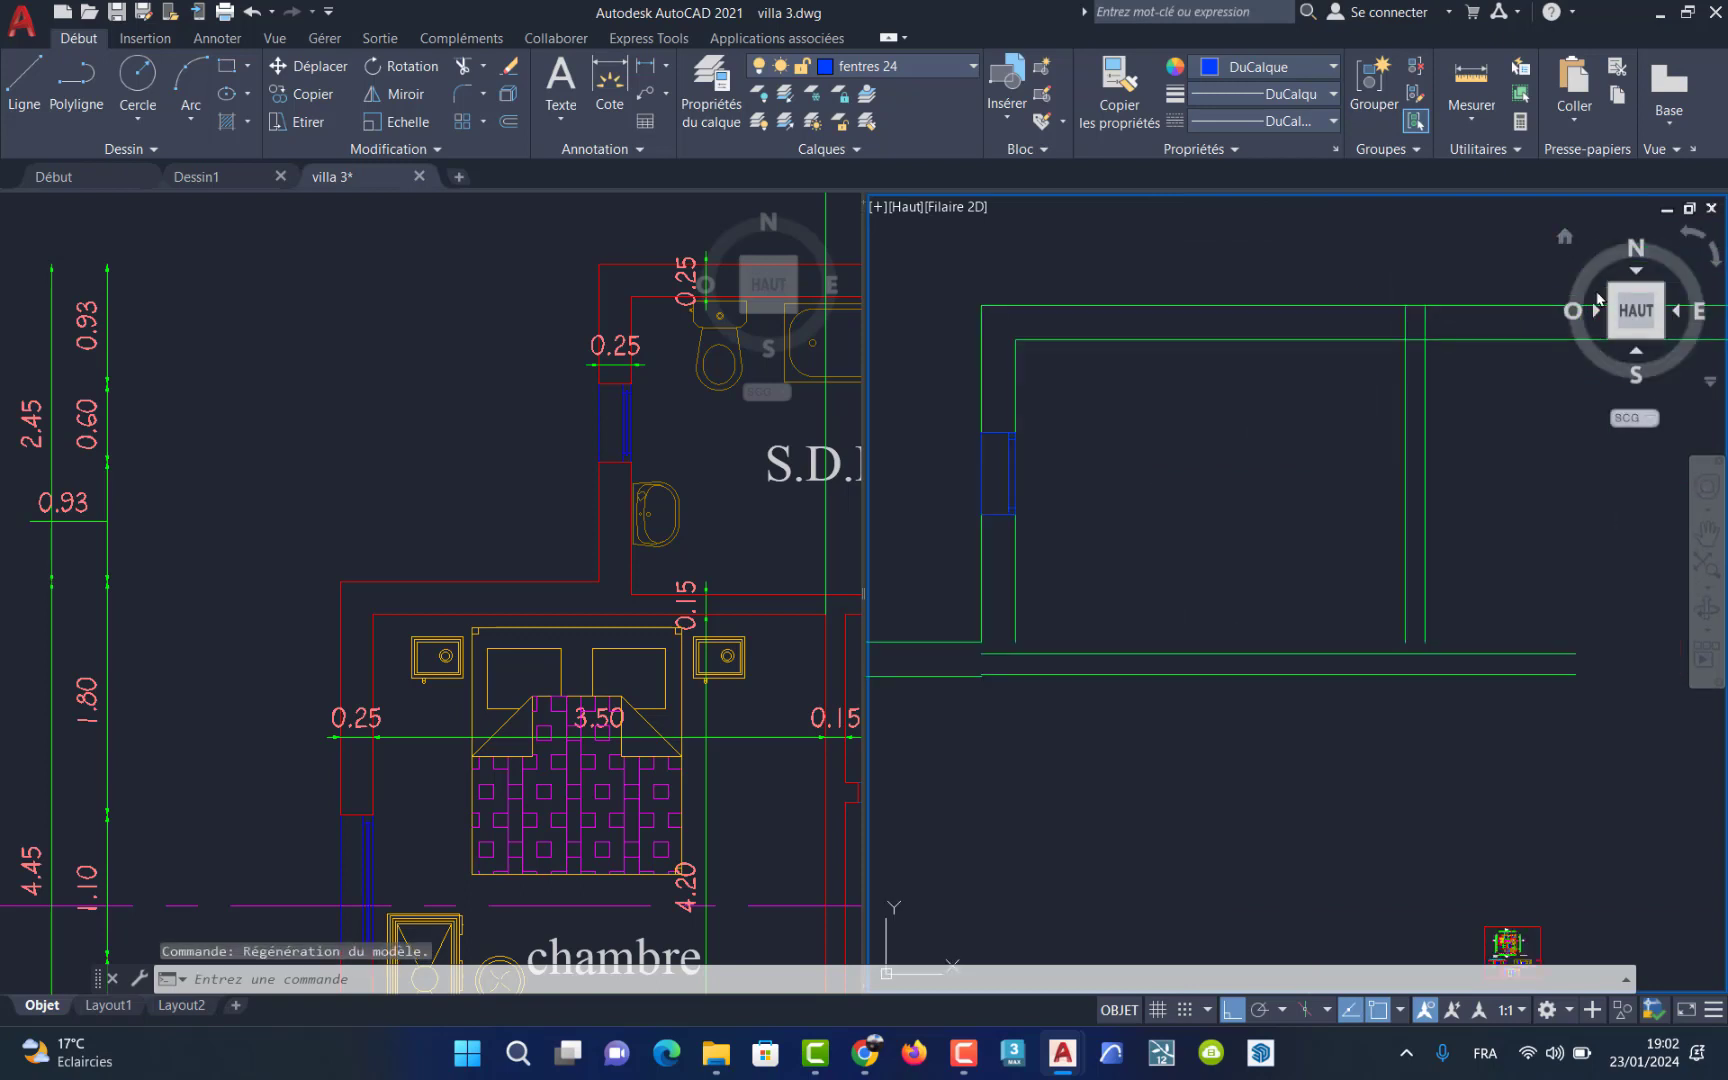
scroll(1600, 300, up, 2)
scroll(1298, 416, down, 2)
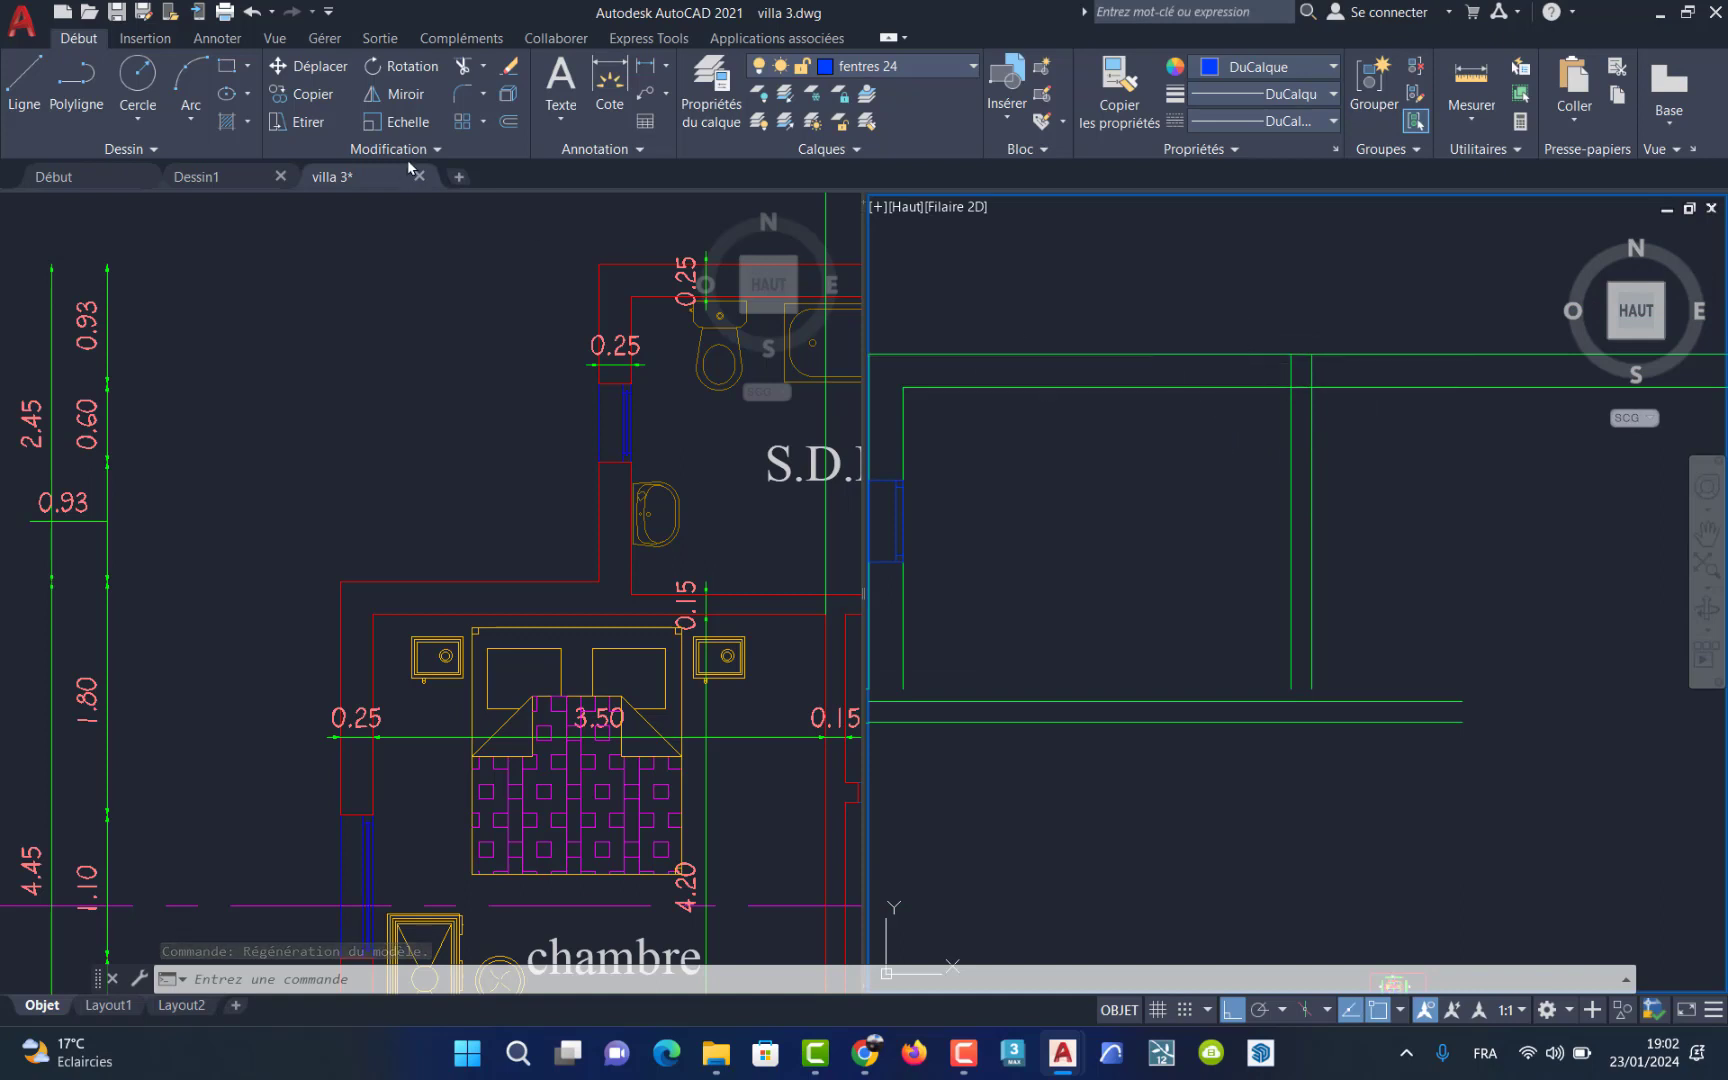
click(462, 94)
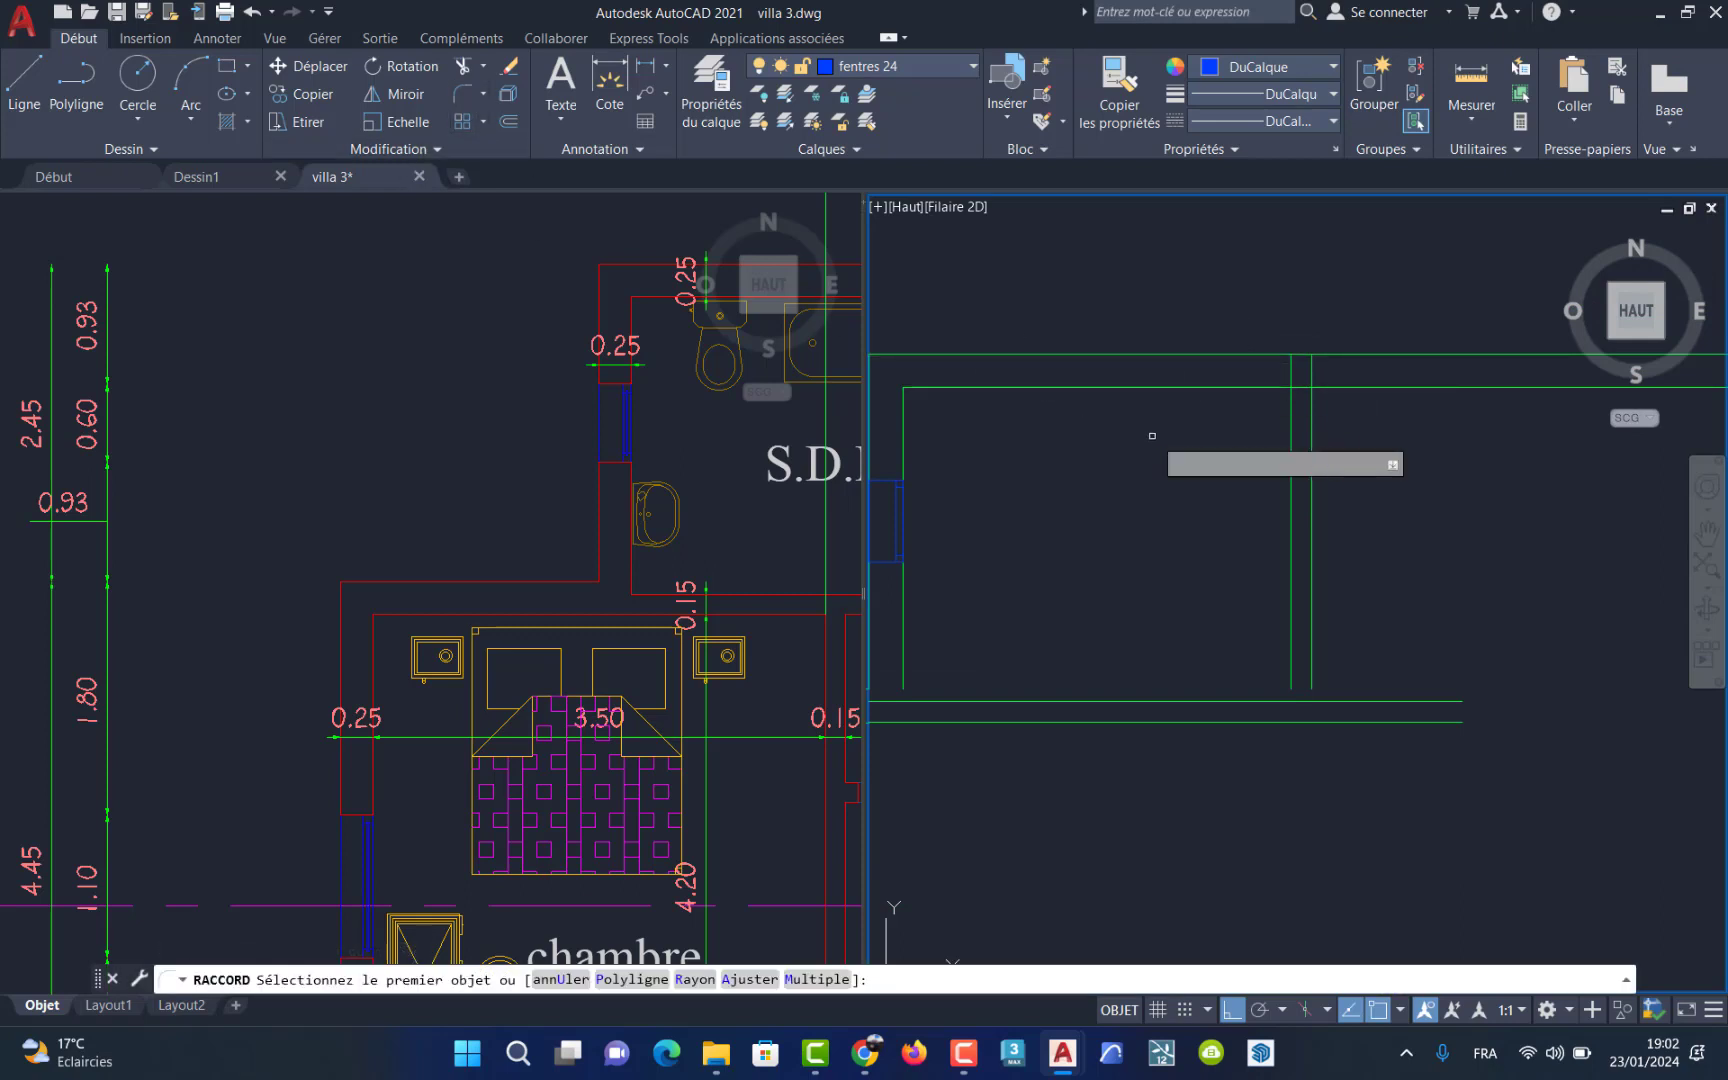
click(1290, 402)
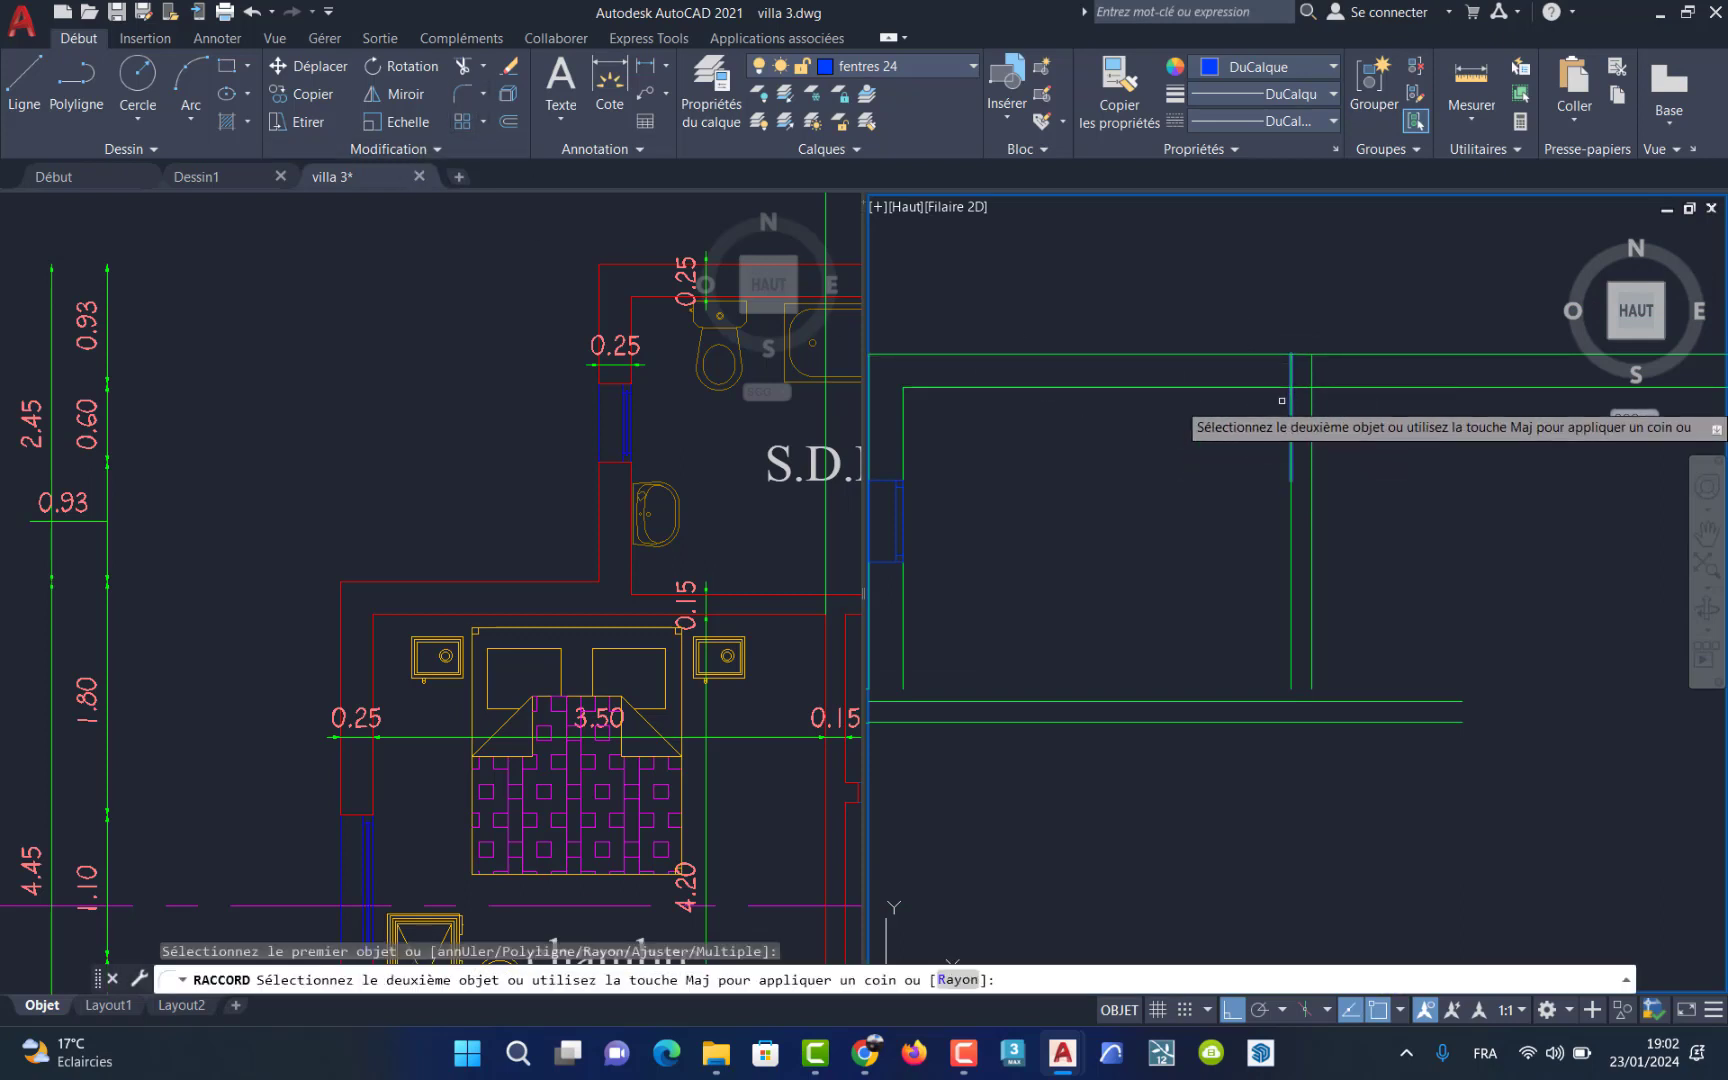
click(1276, 389)
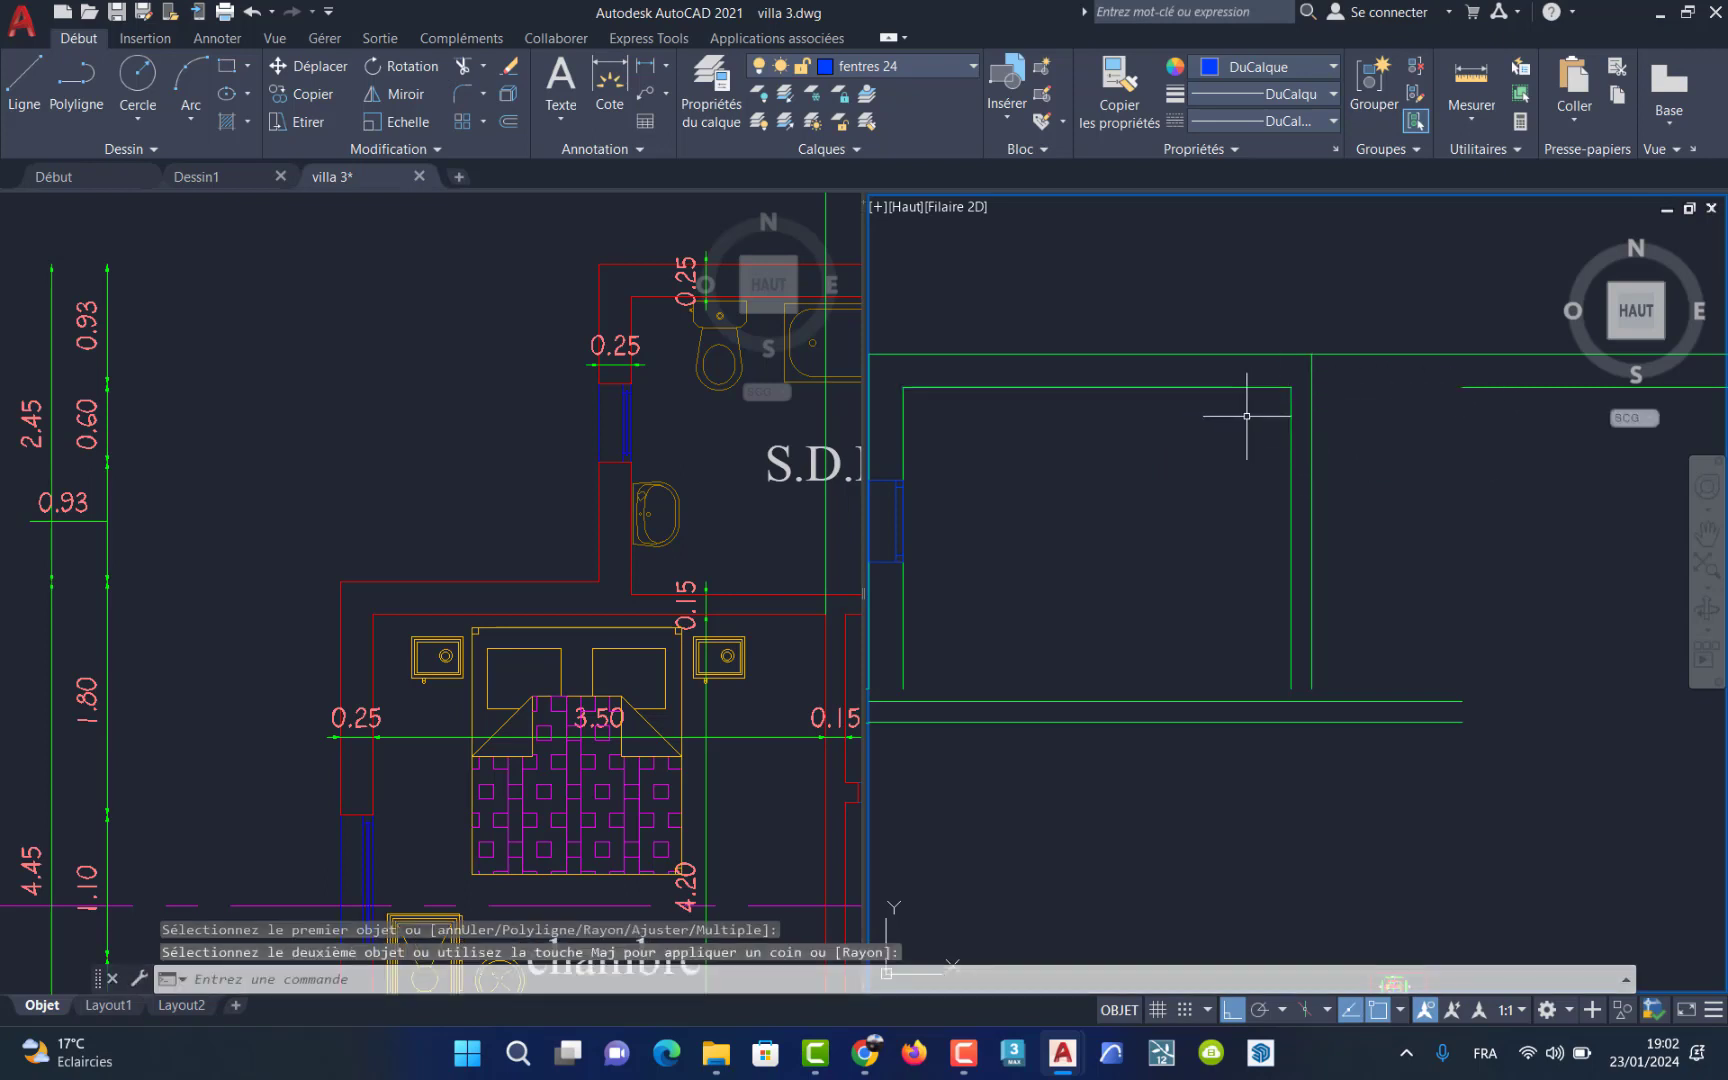
key(Return)
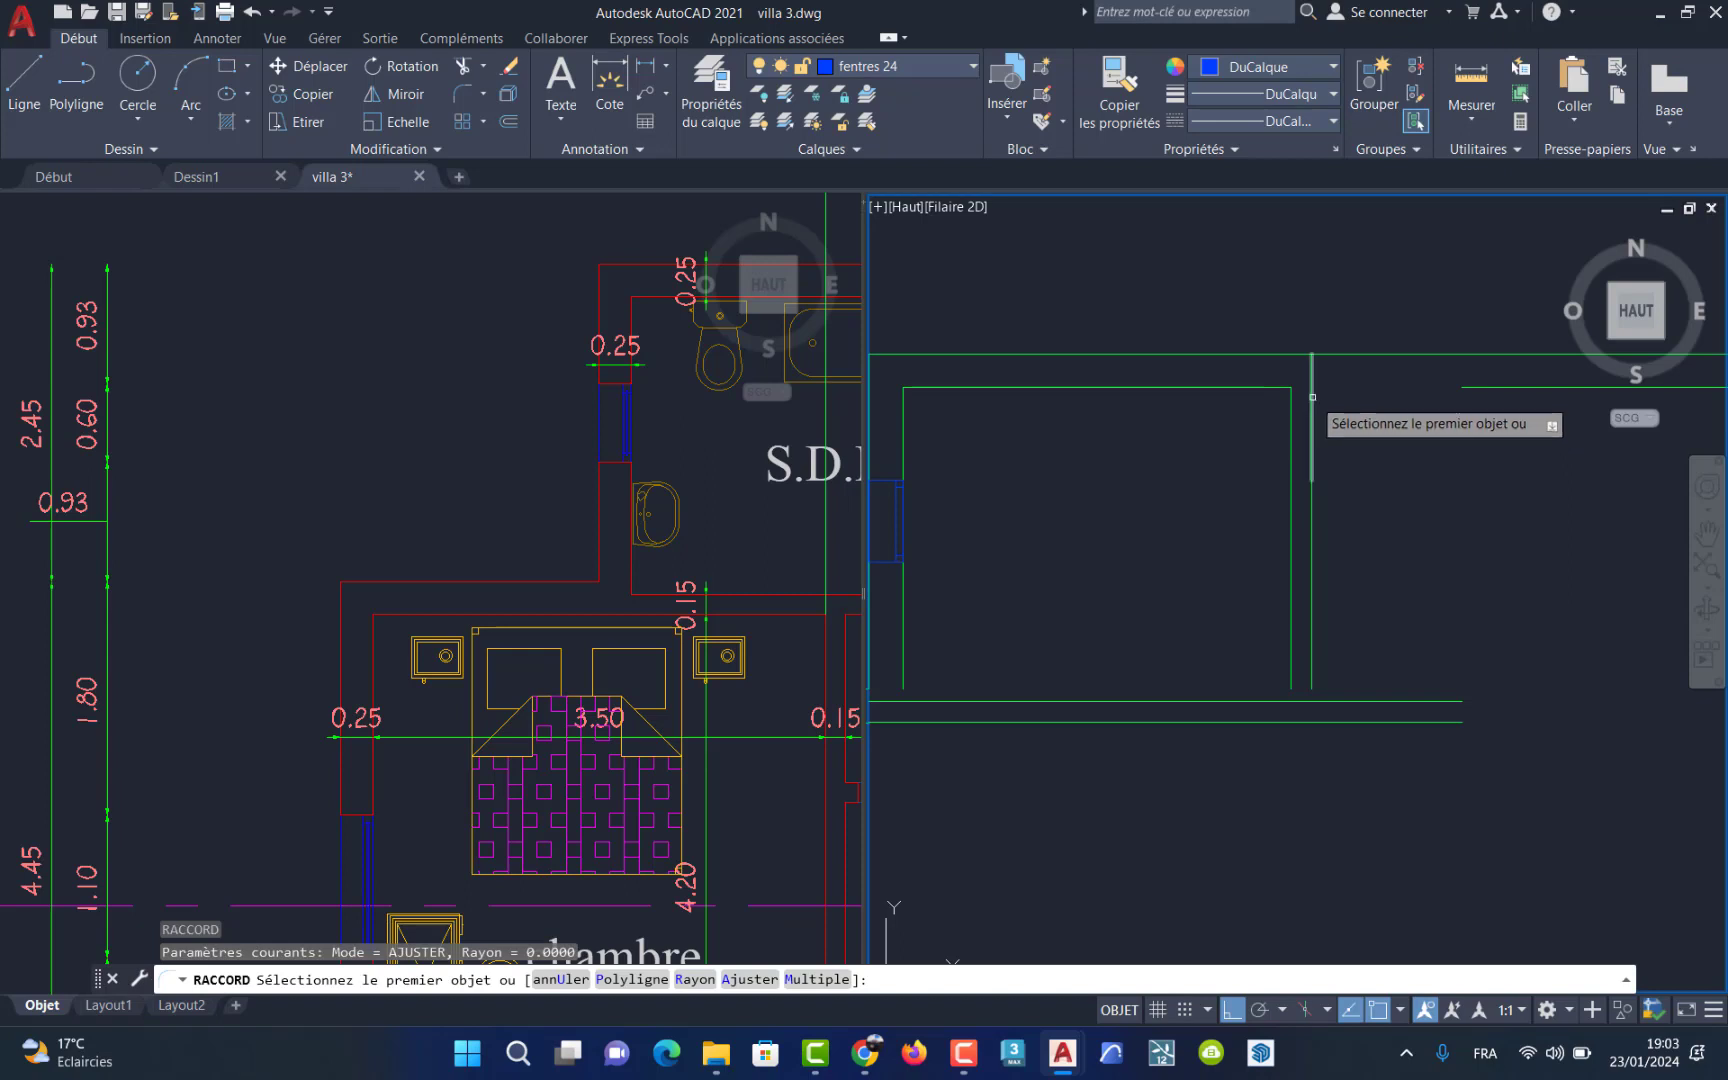
click(1312, 397)
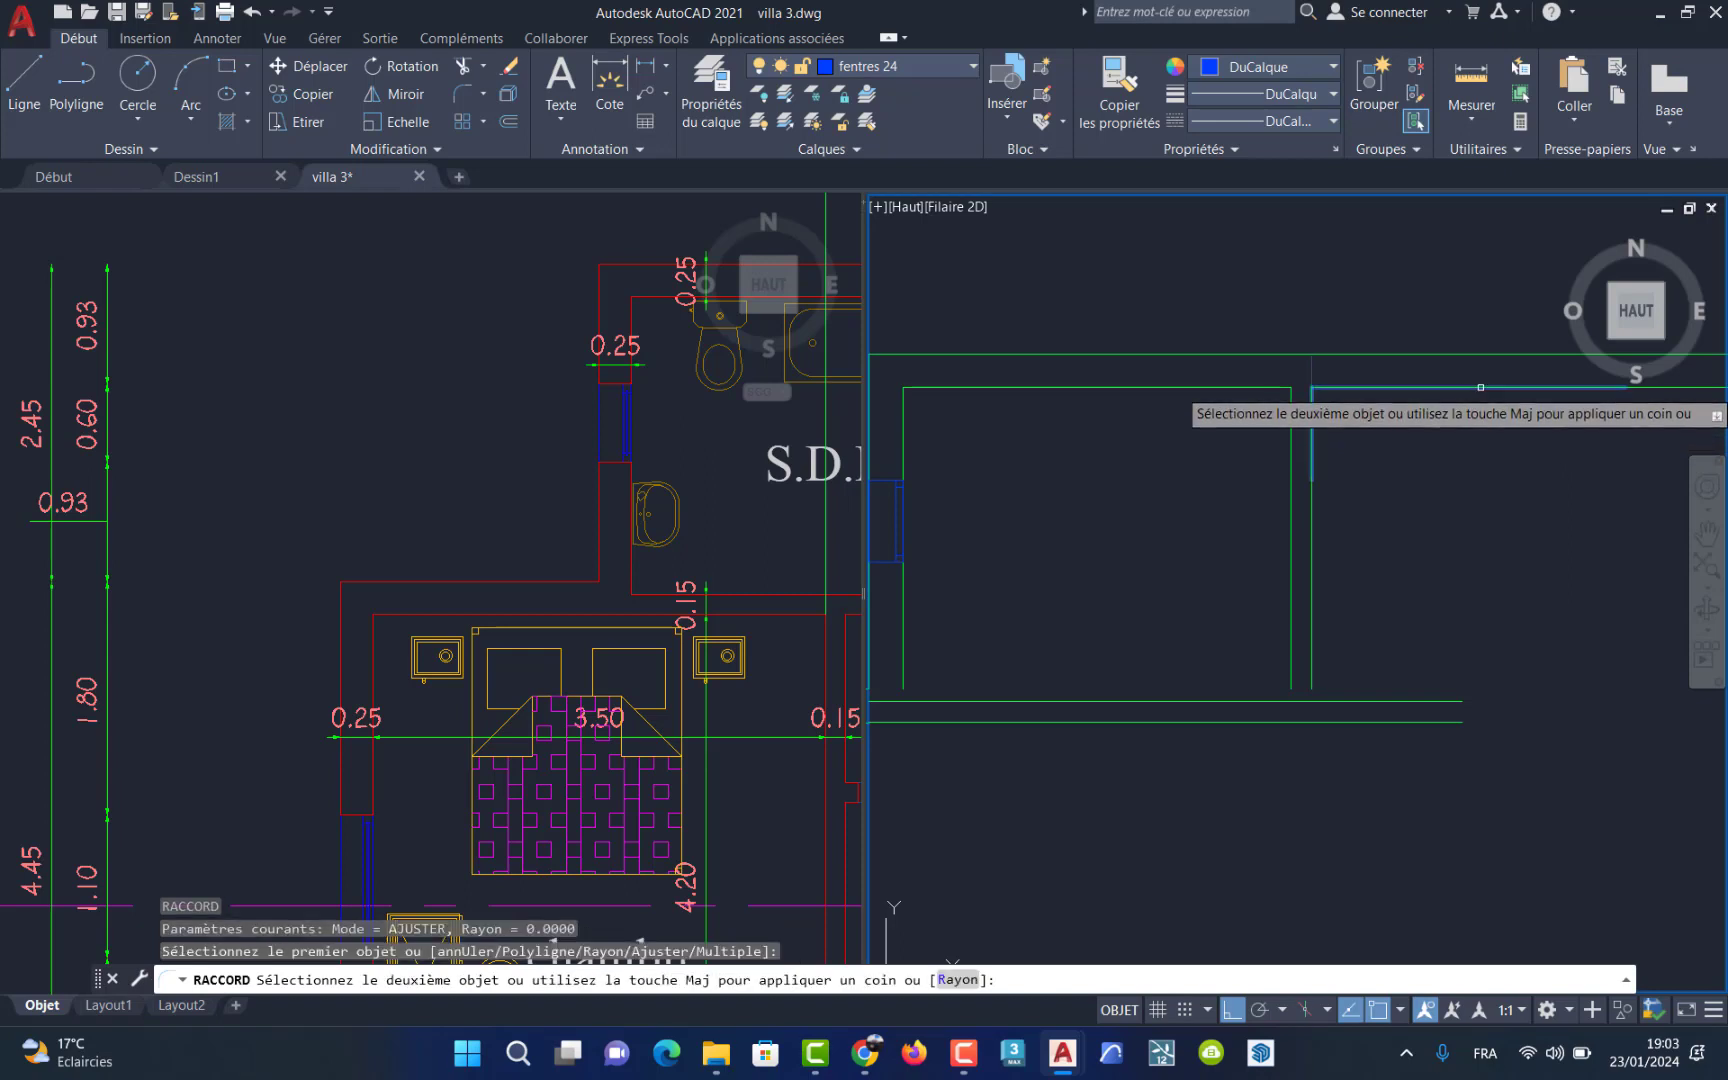
click(1487, 391)
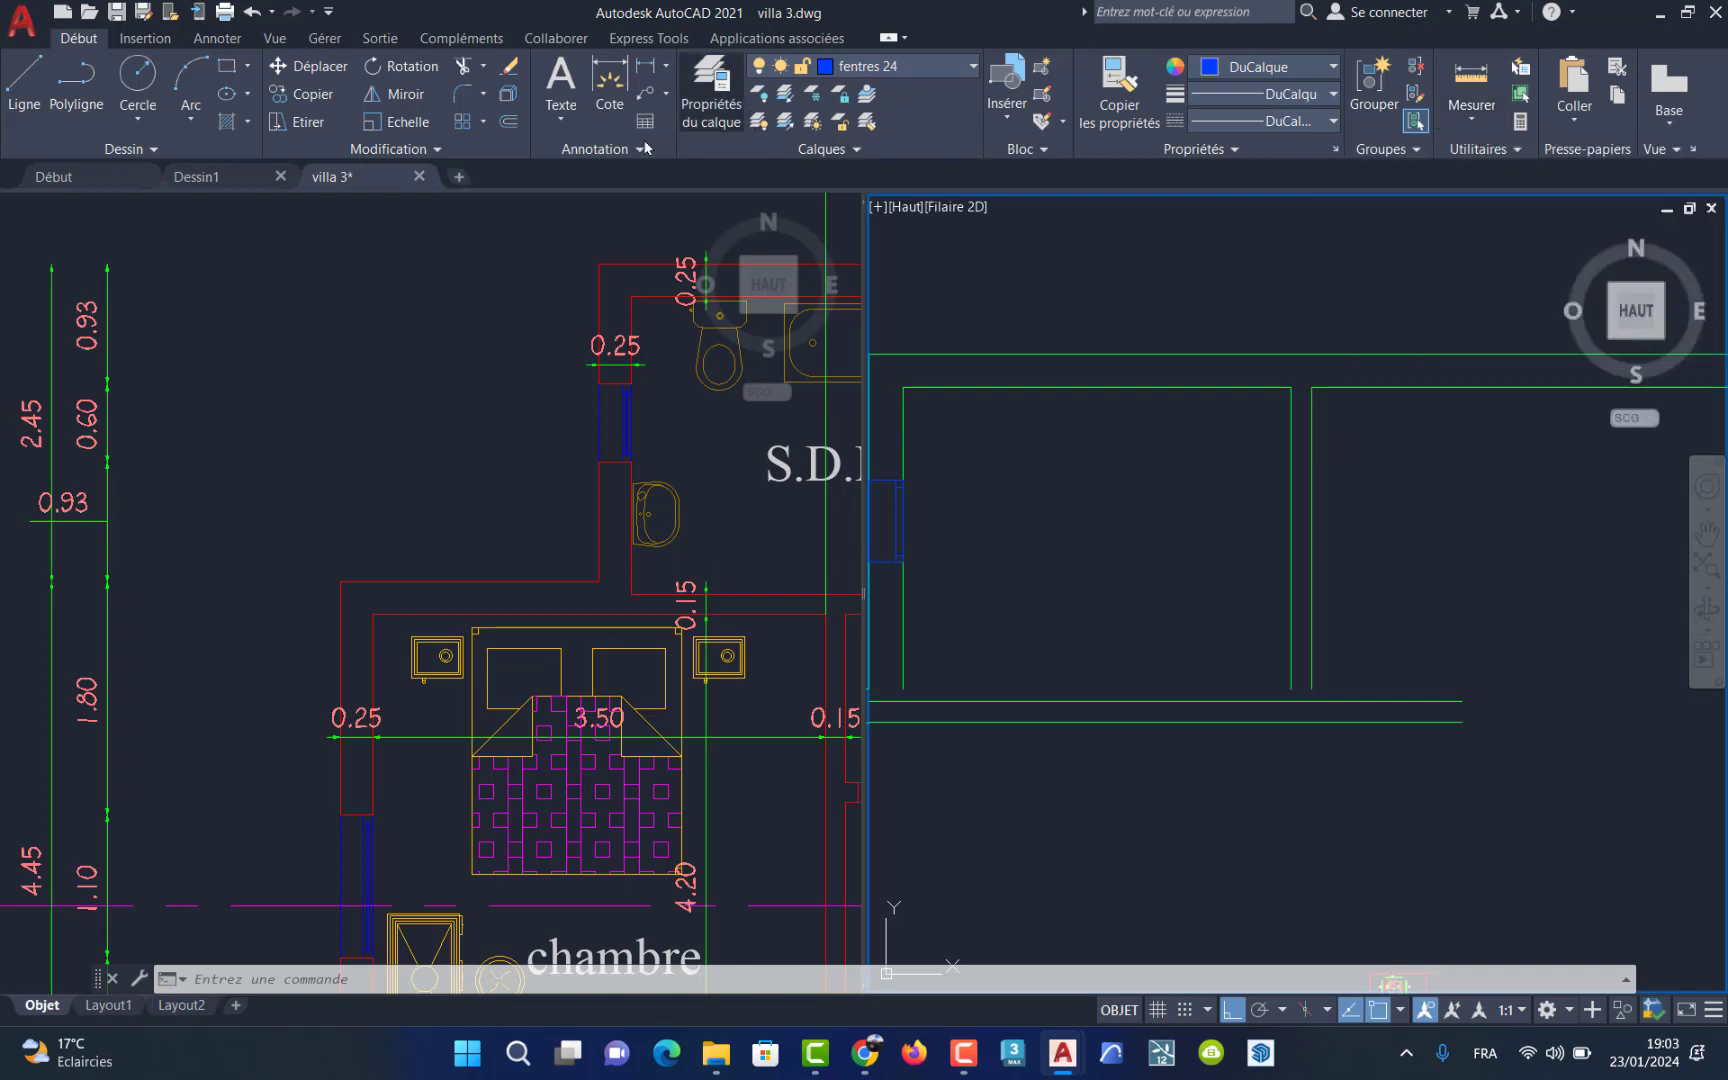
click(218, 40)
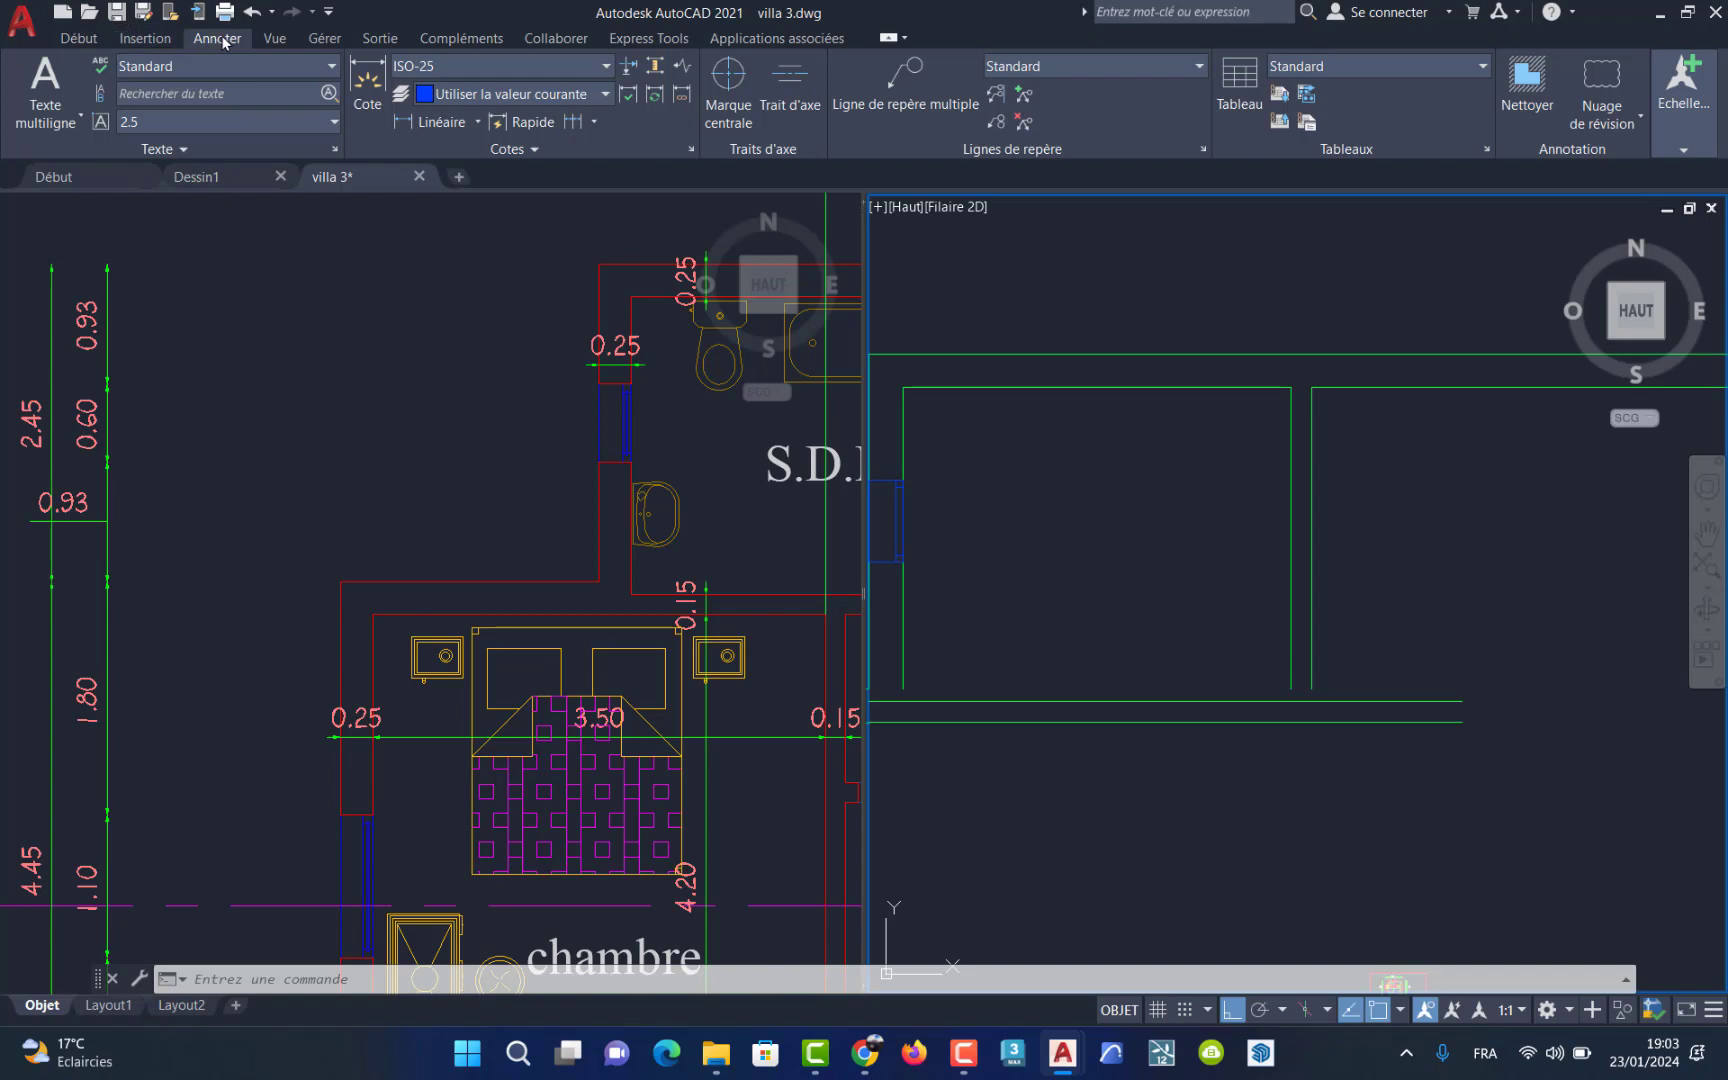
click(477, 121)
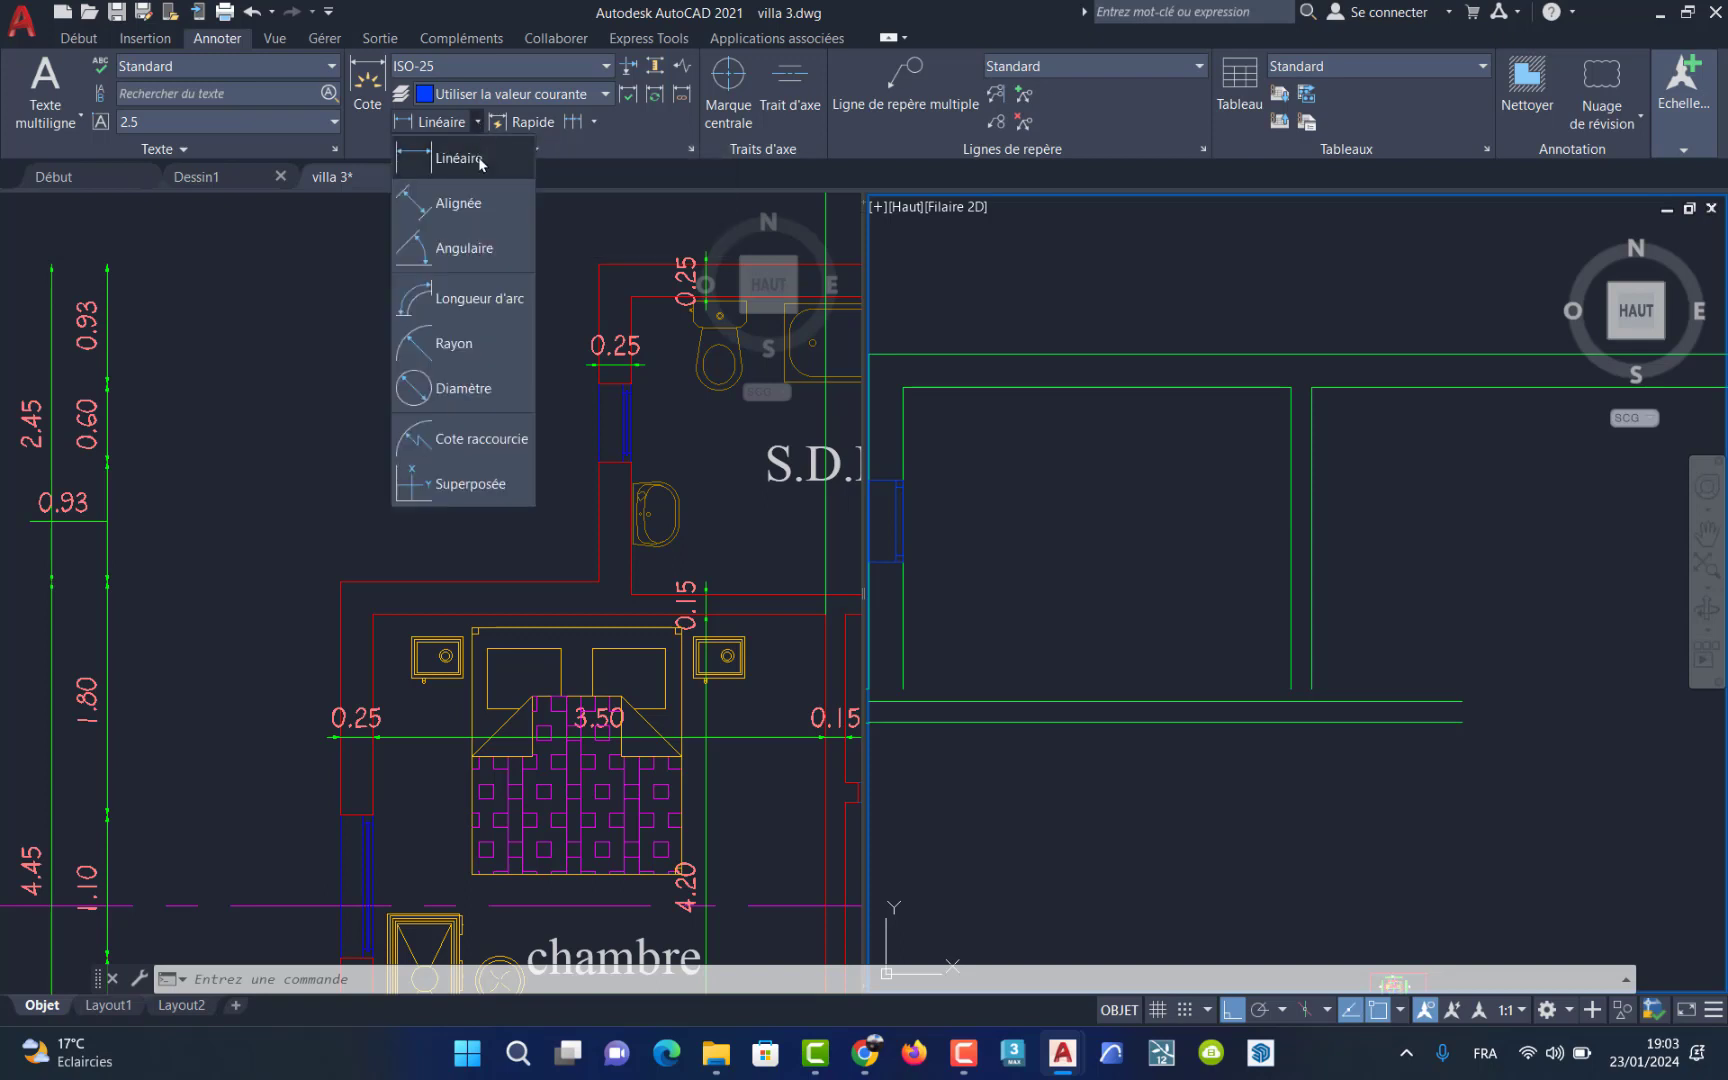
click(481, 160)
scroll(975, 460, down, 2)
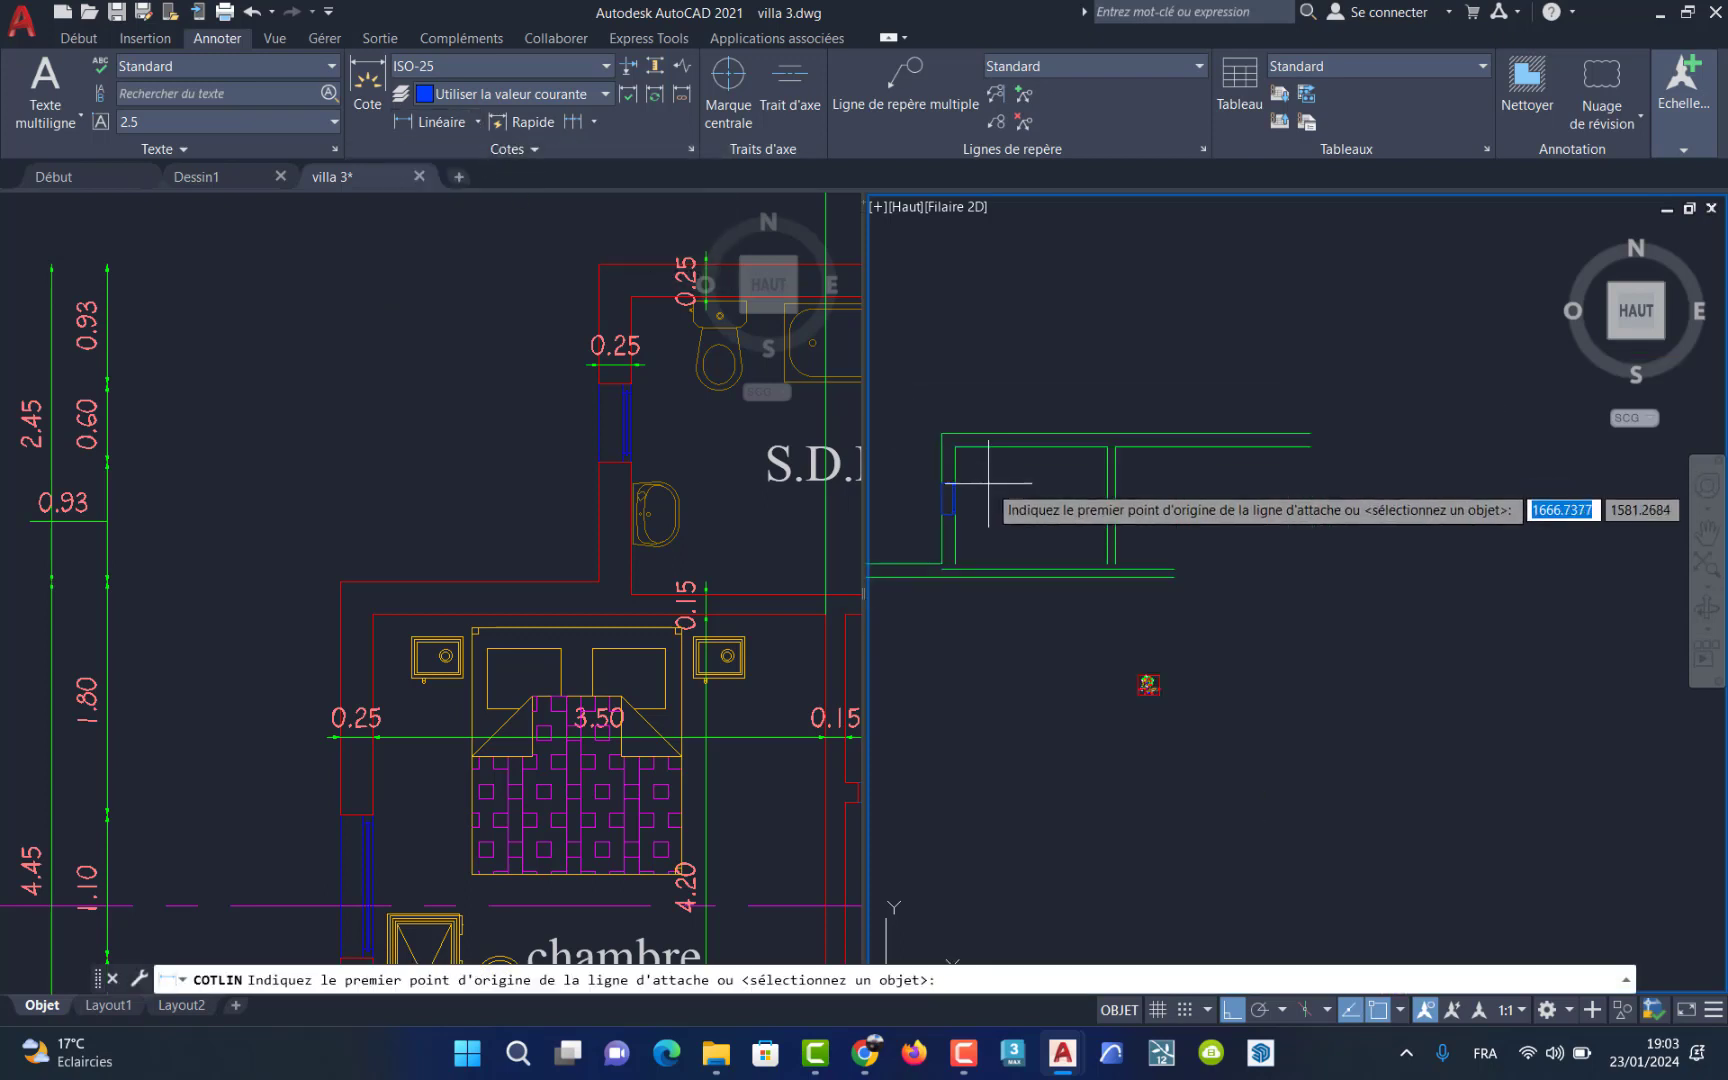
scroll(944, 431, up, 2)
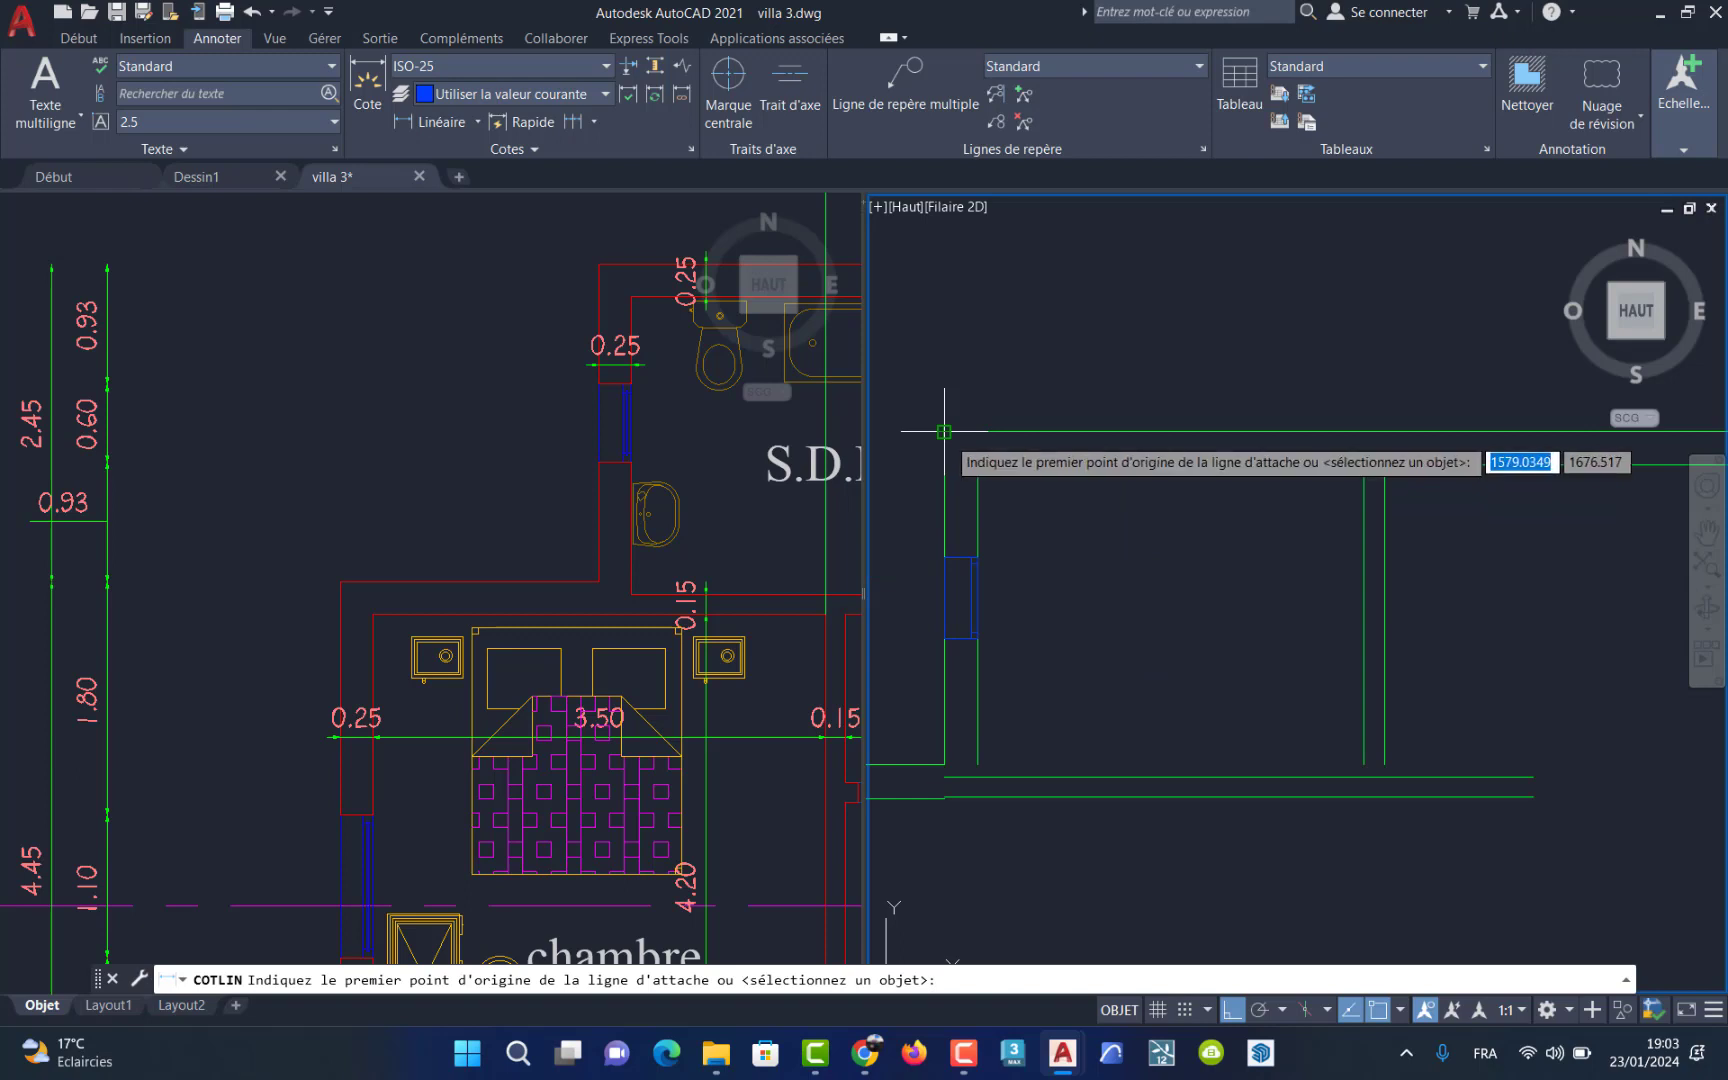
click(944, 431)
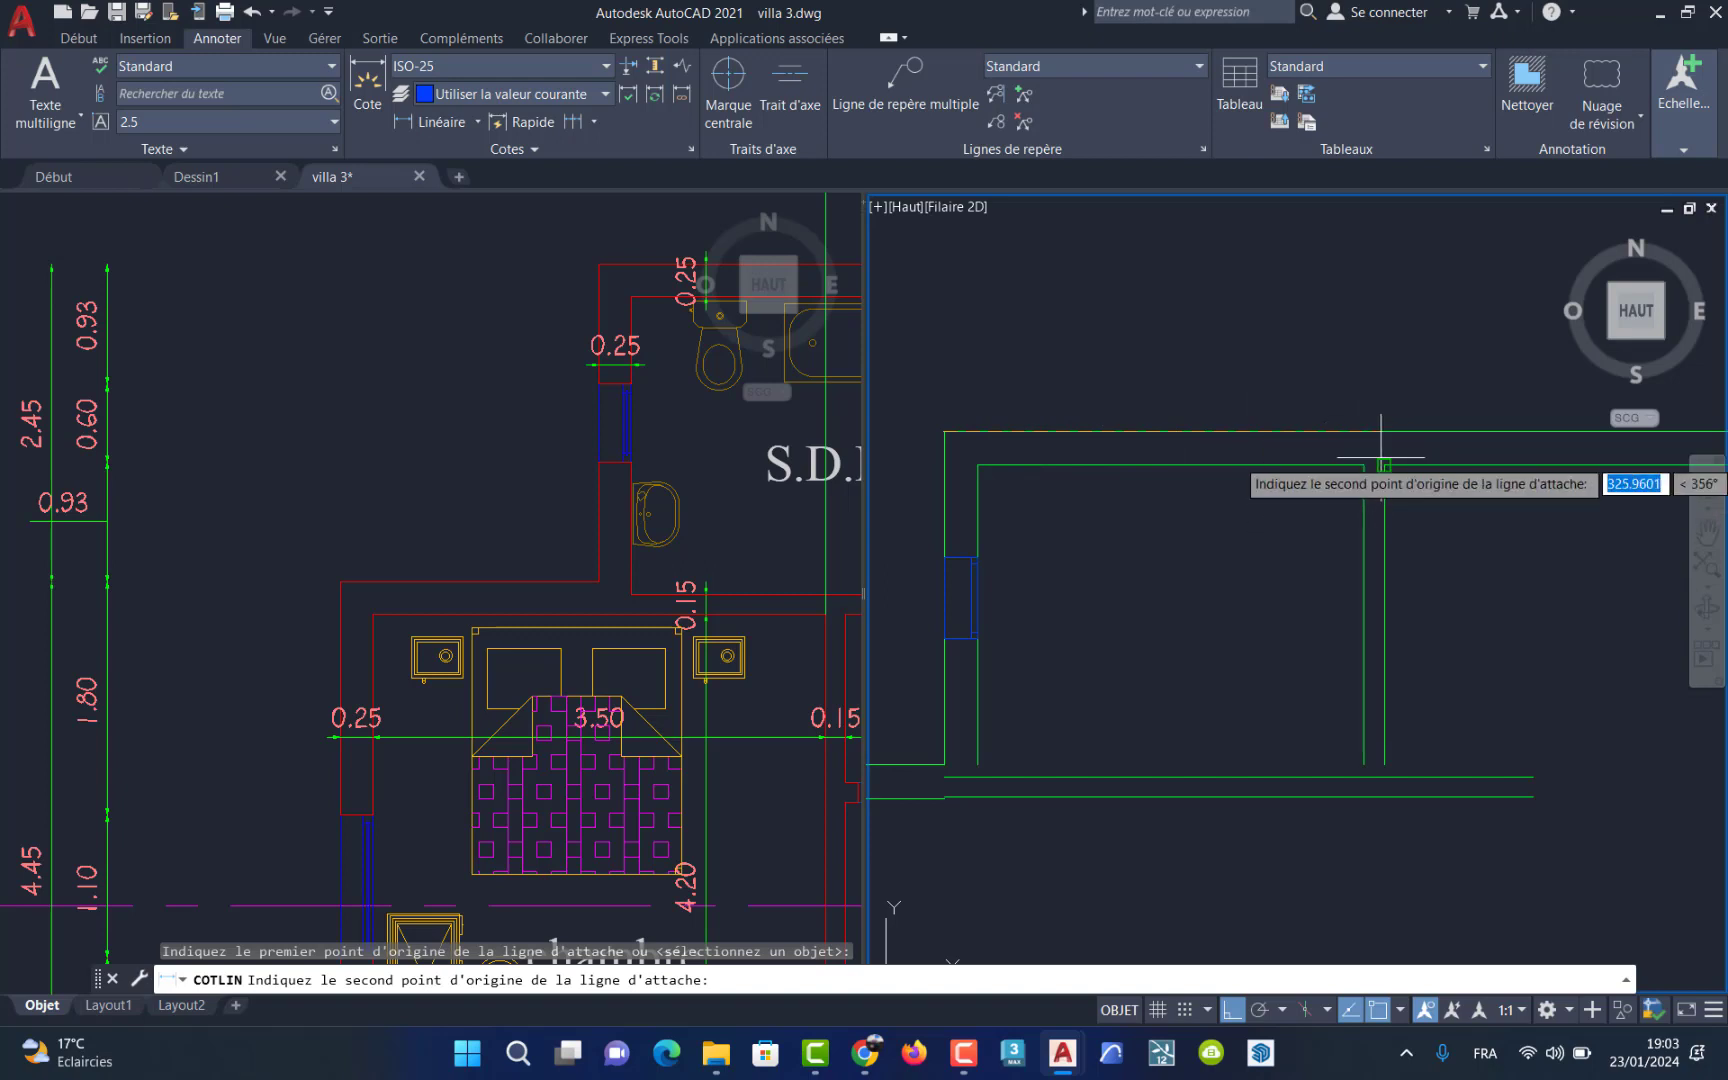
key(Escape)
key(Escape)
Step: Stretch the upper end of the partition's S.D.B.-side line up to the outer line of the upper wall
scroll(1371, 480, up, 4)
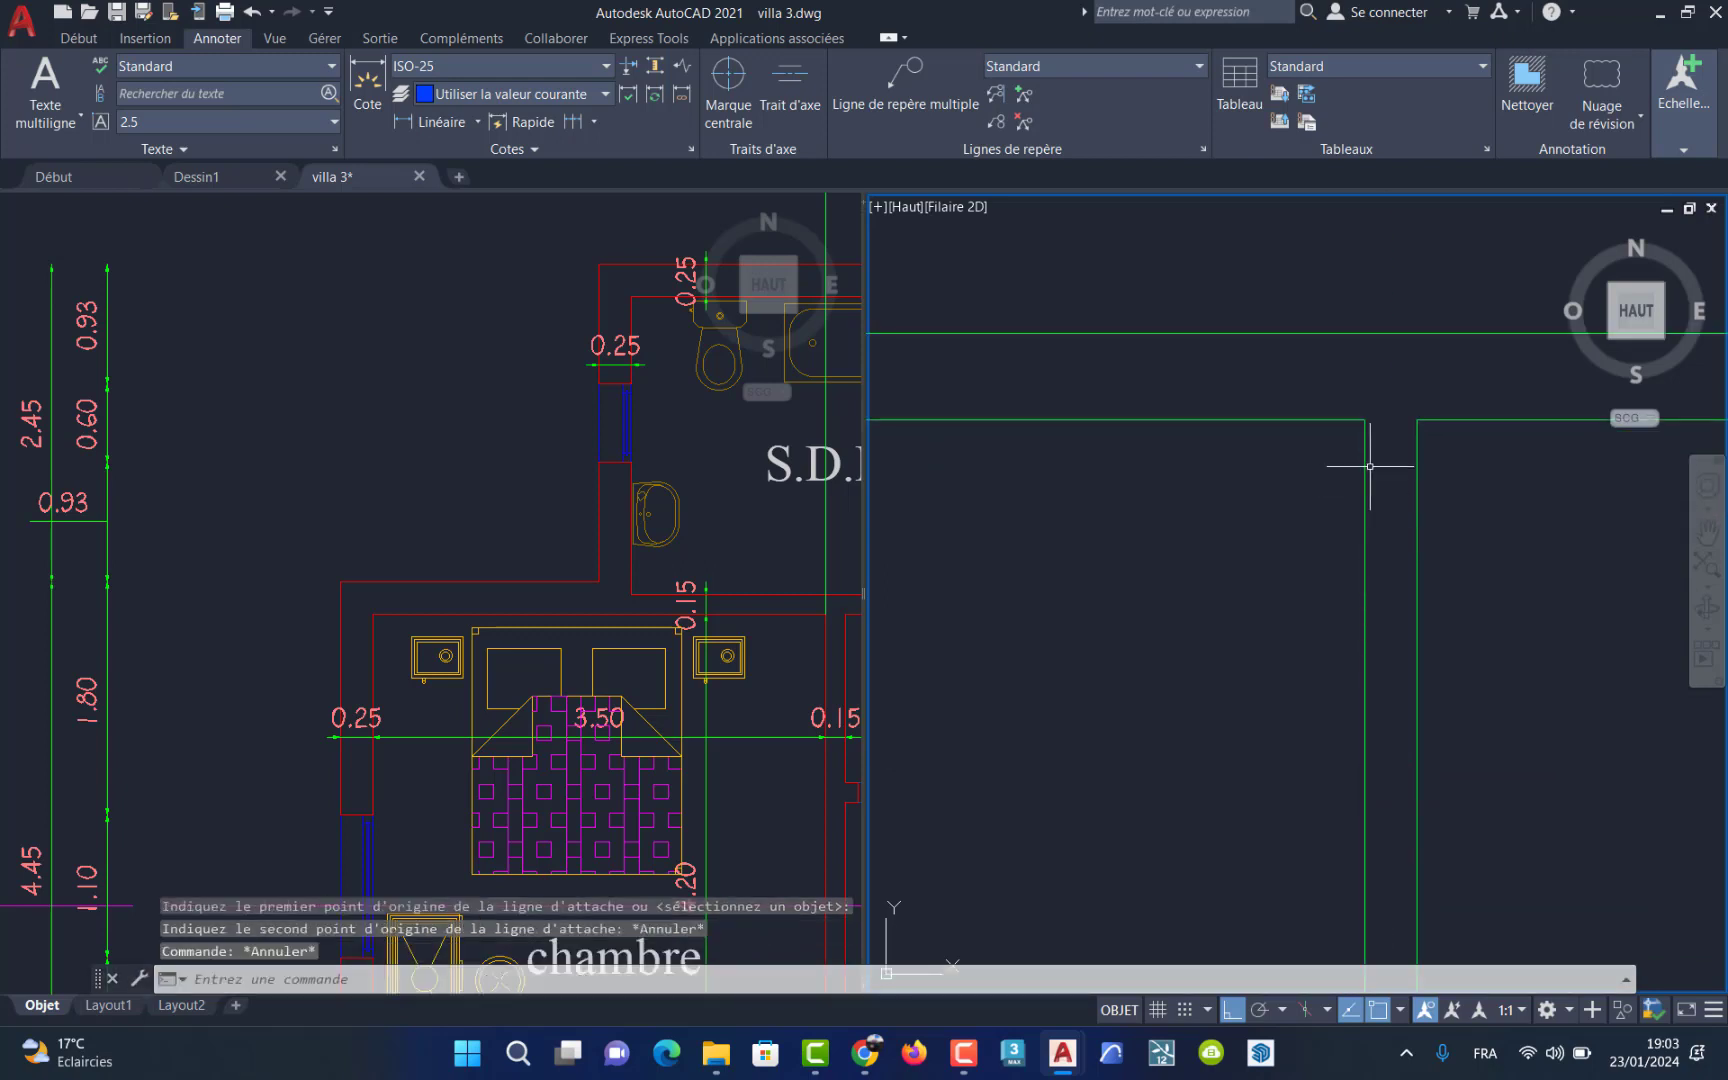
click(1366, 466)
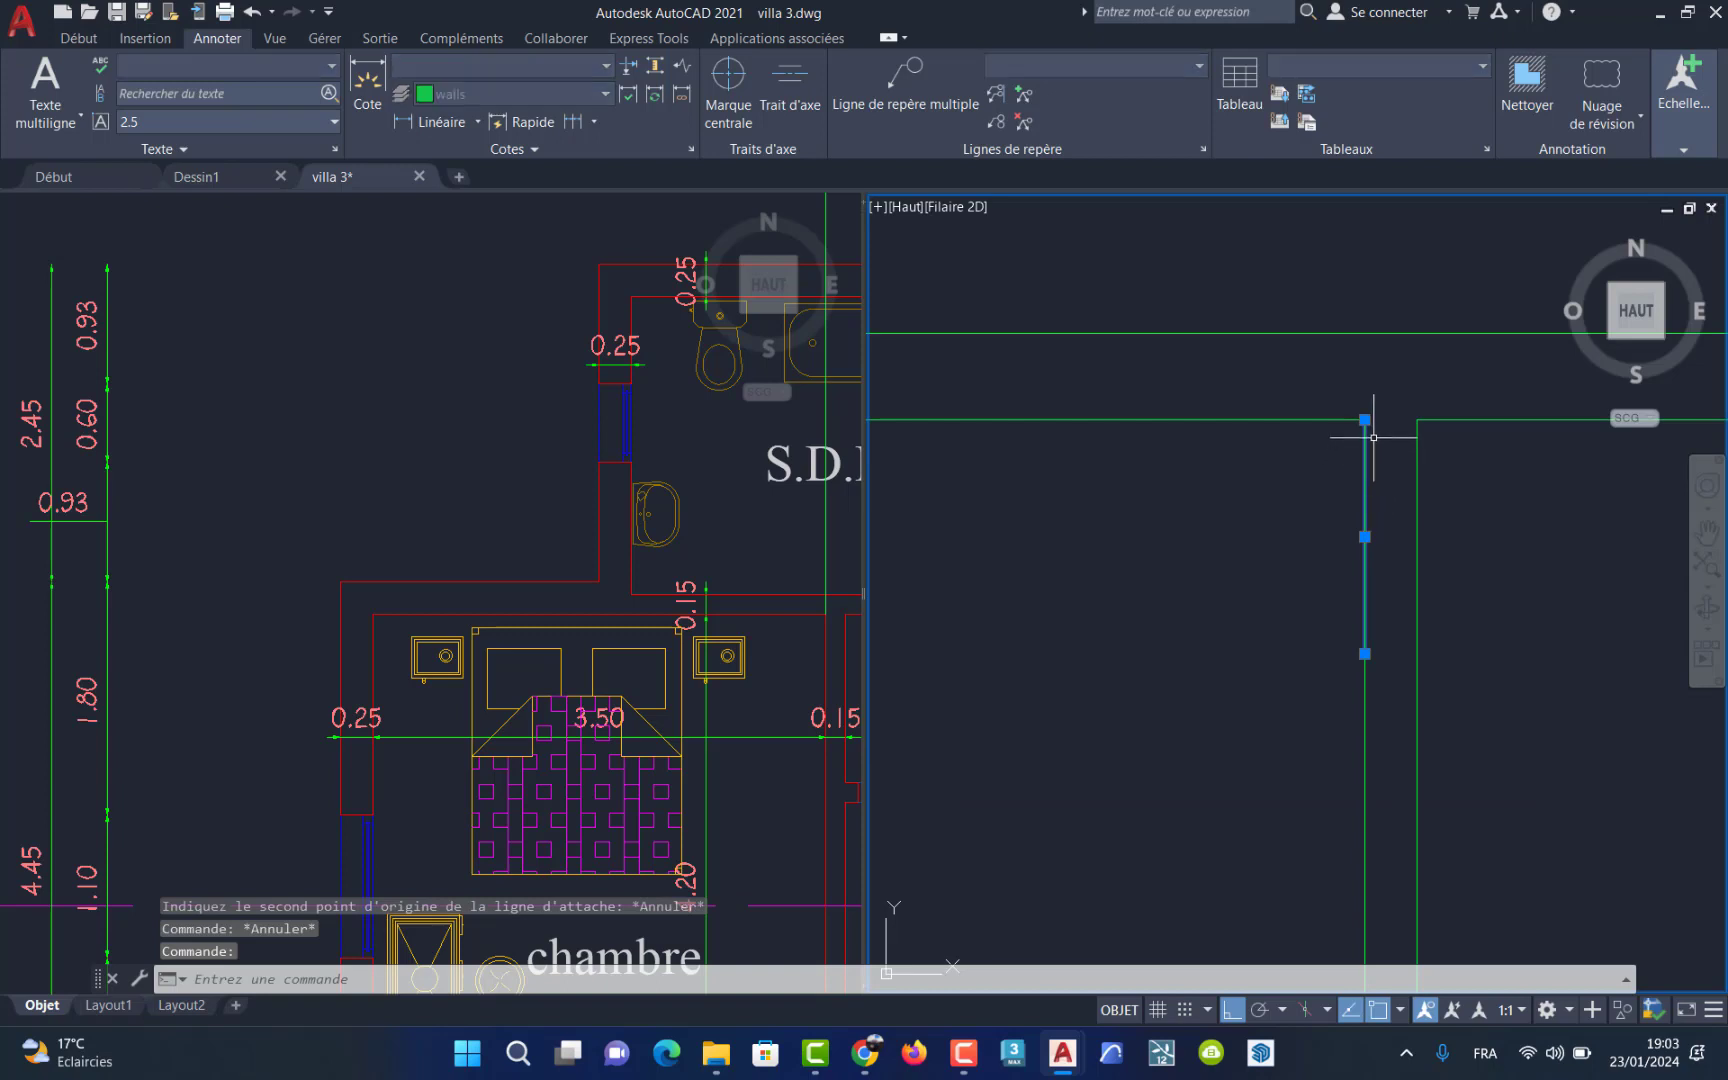
click(1365, 420)
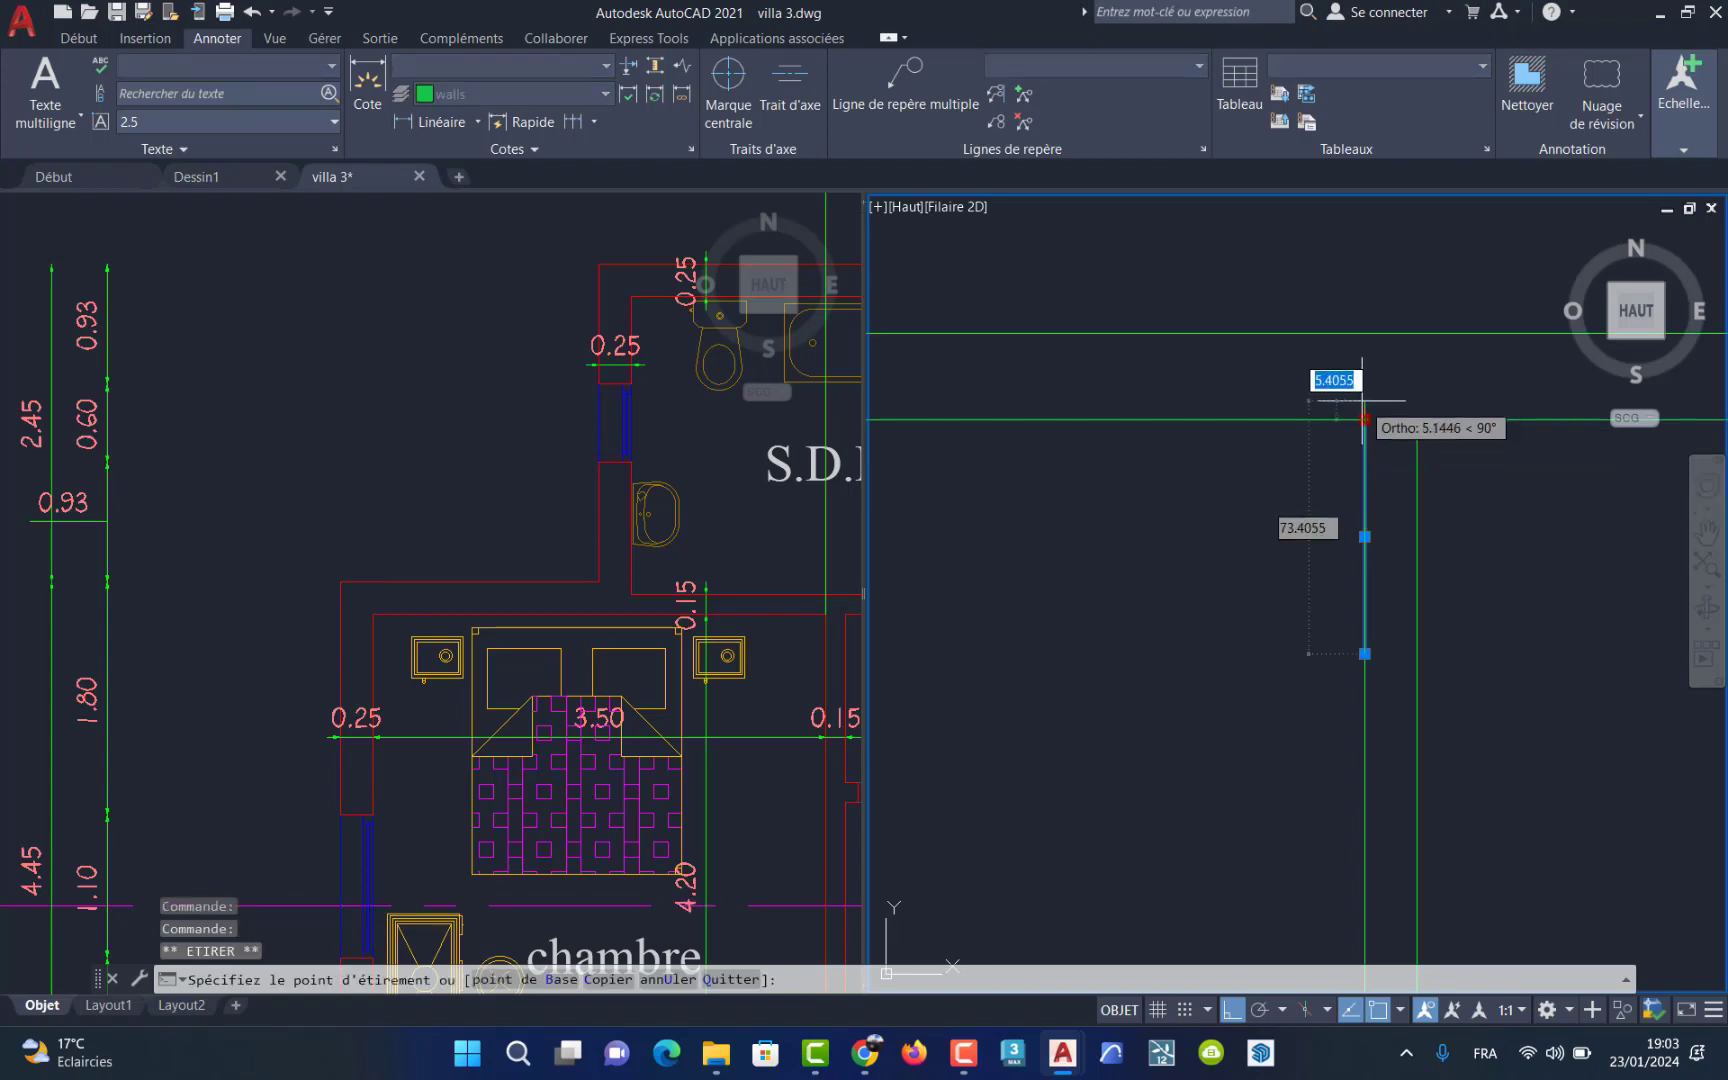
click(1366, 333)
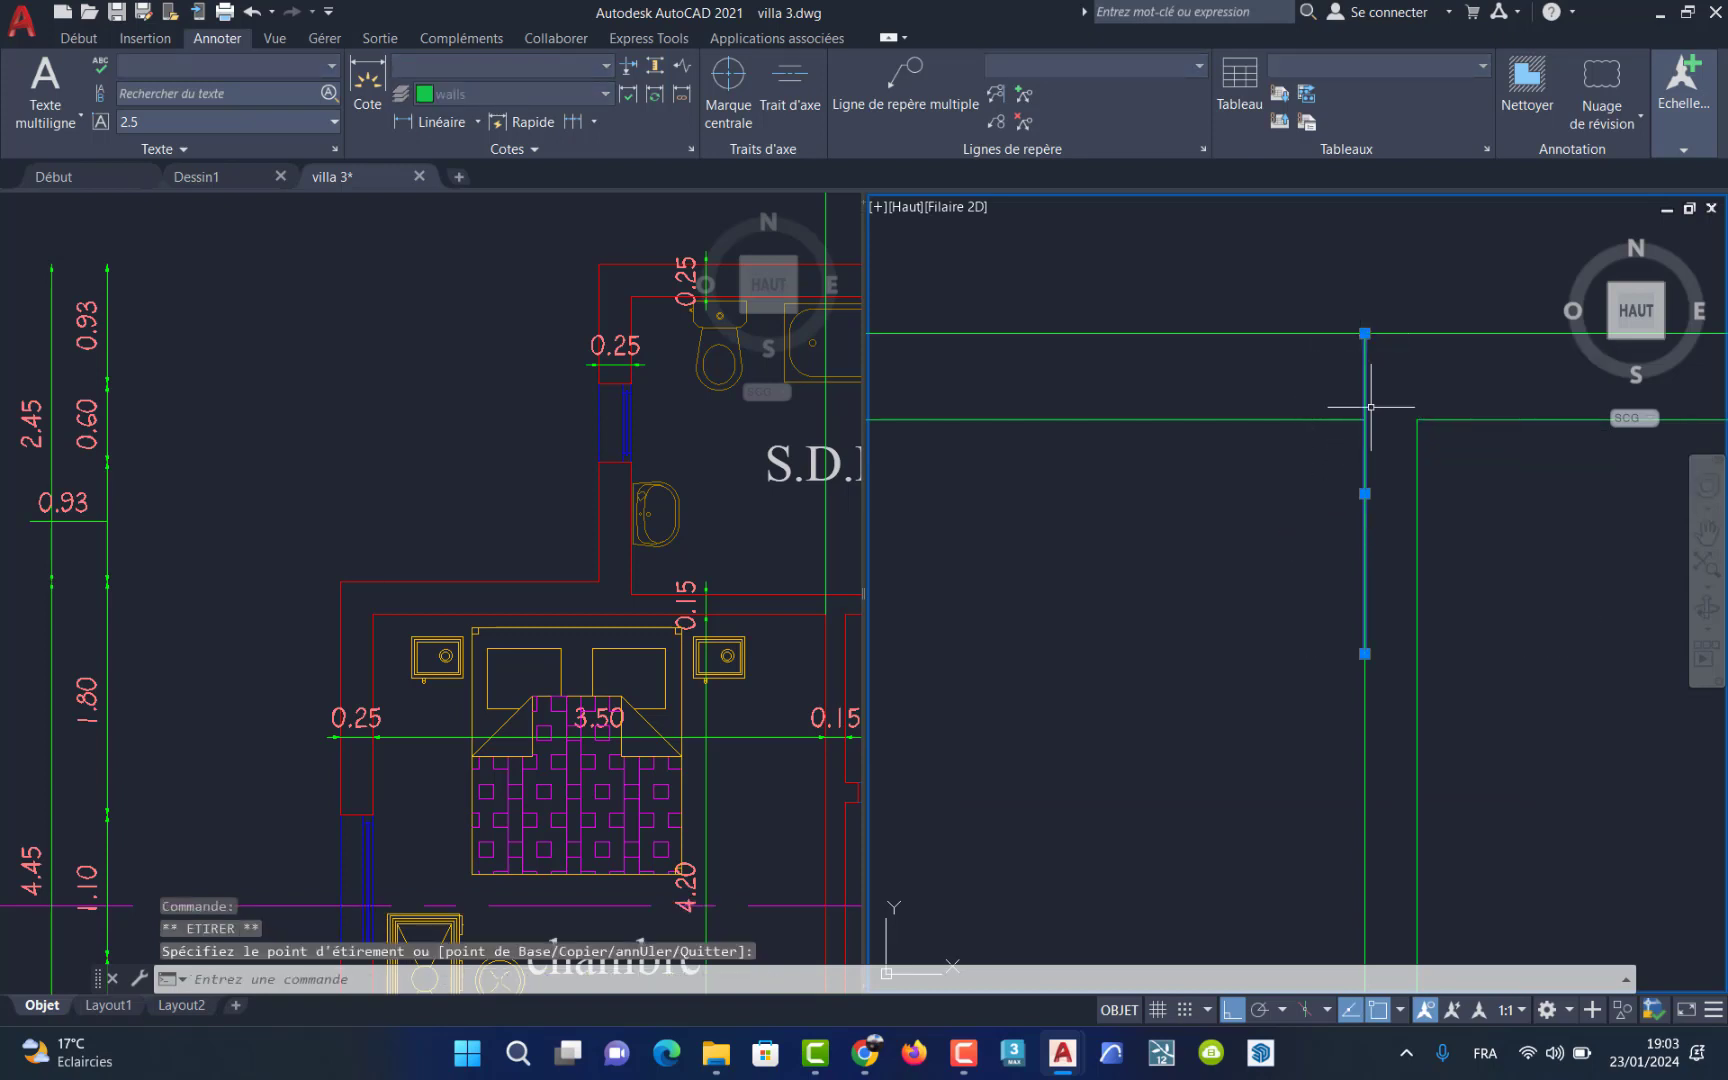
Step: Add a linear dimension above the upper wall, from its outer corner by the S.D.B. window to the partition's S.D.B.-side line
key(ctrl+z)
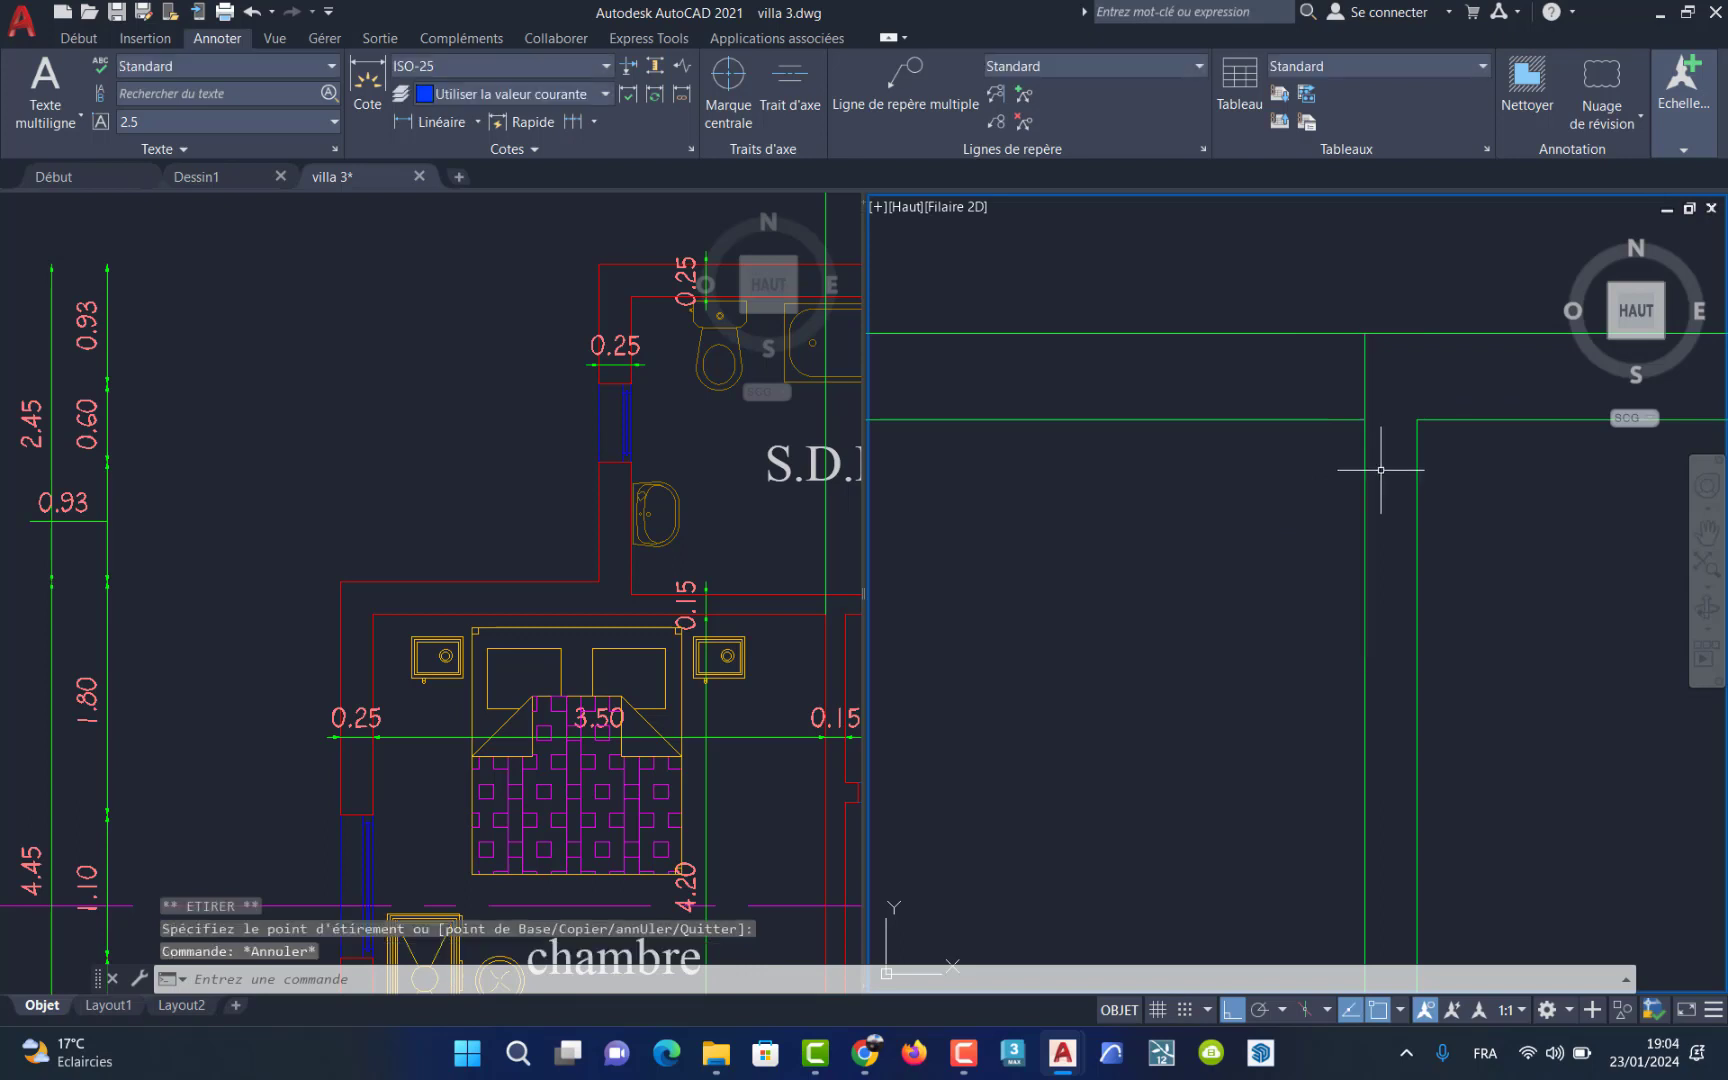
scroll(1386, 461, down, 3)
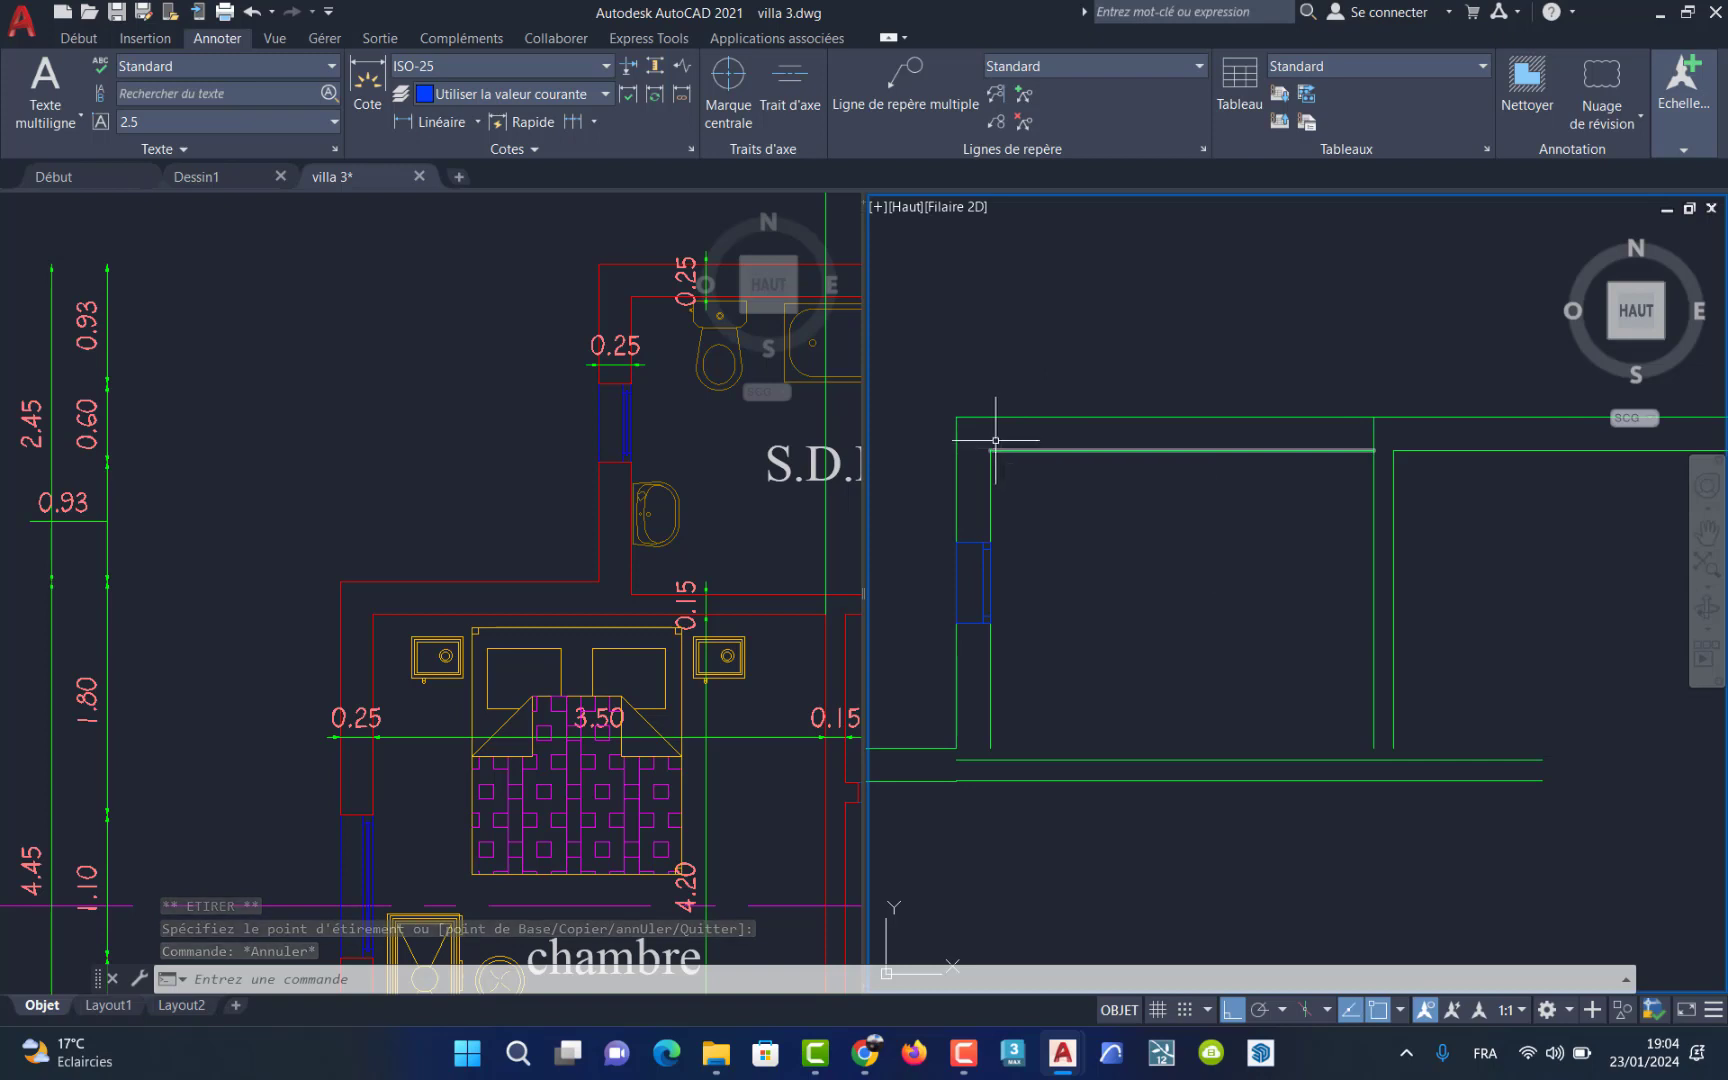
click(478, 122)
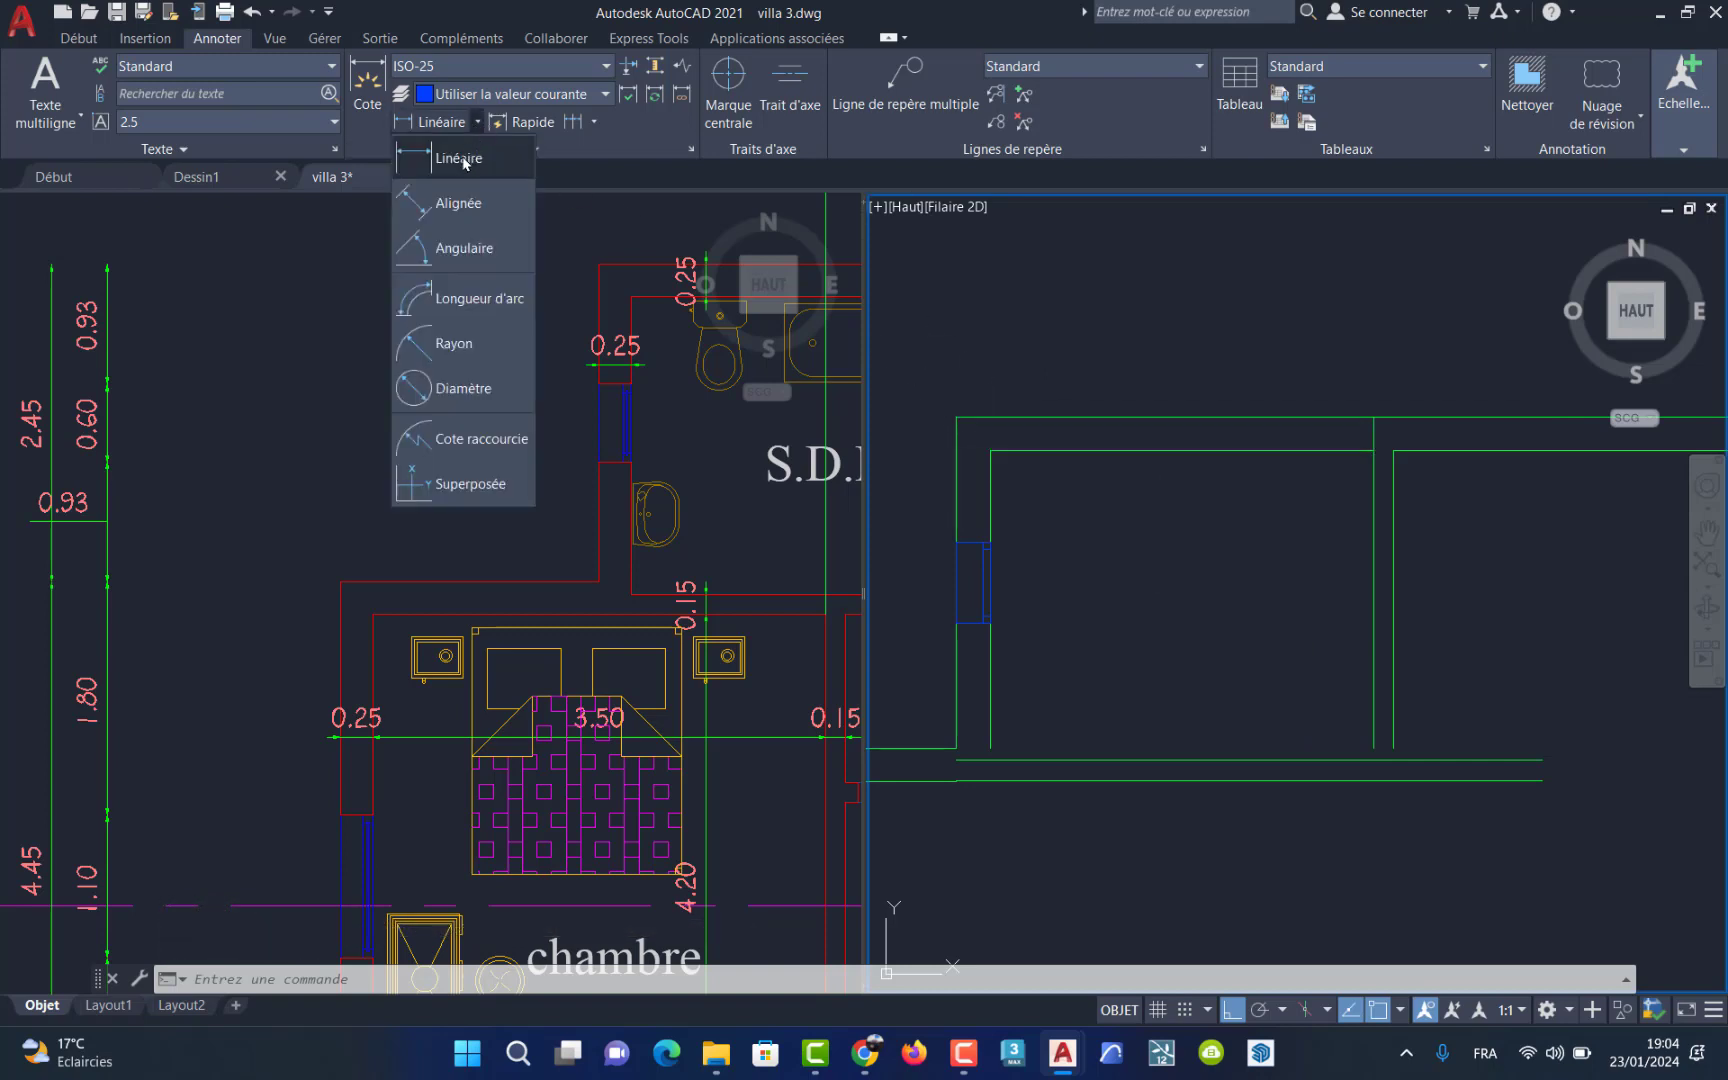
click(462, 158)
click(957, 417)
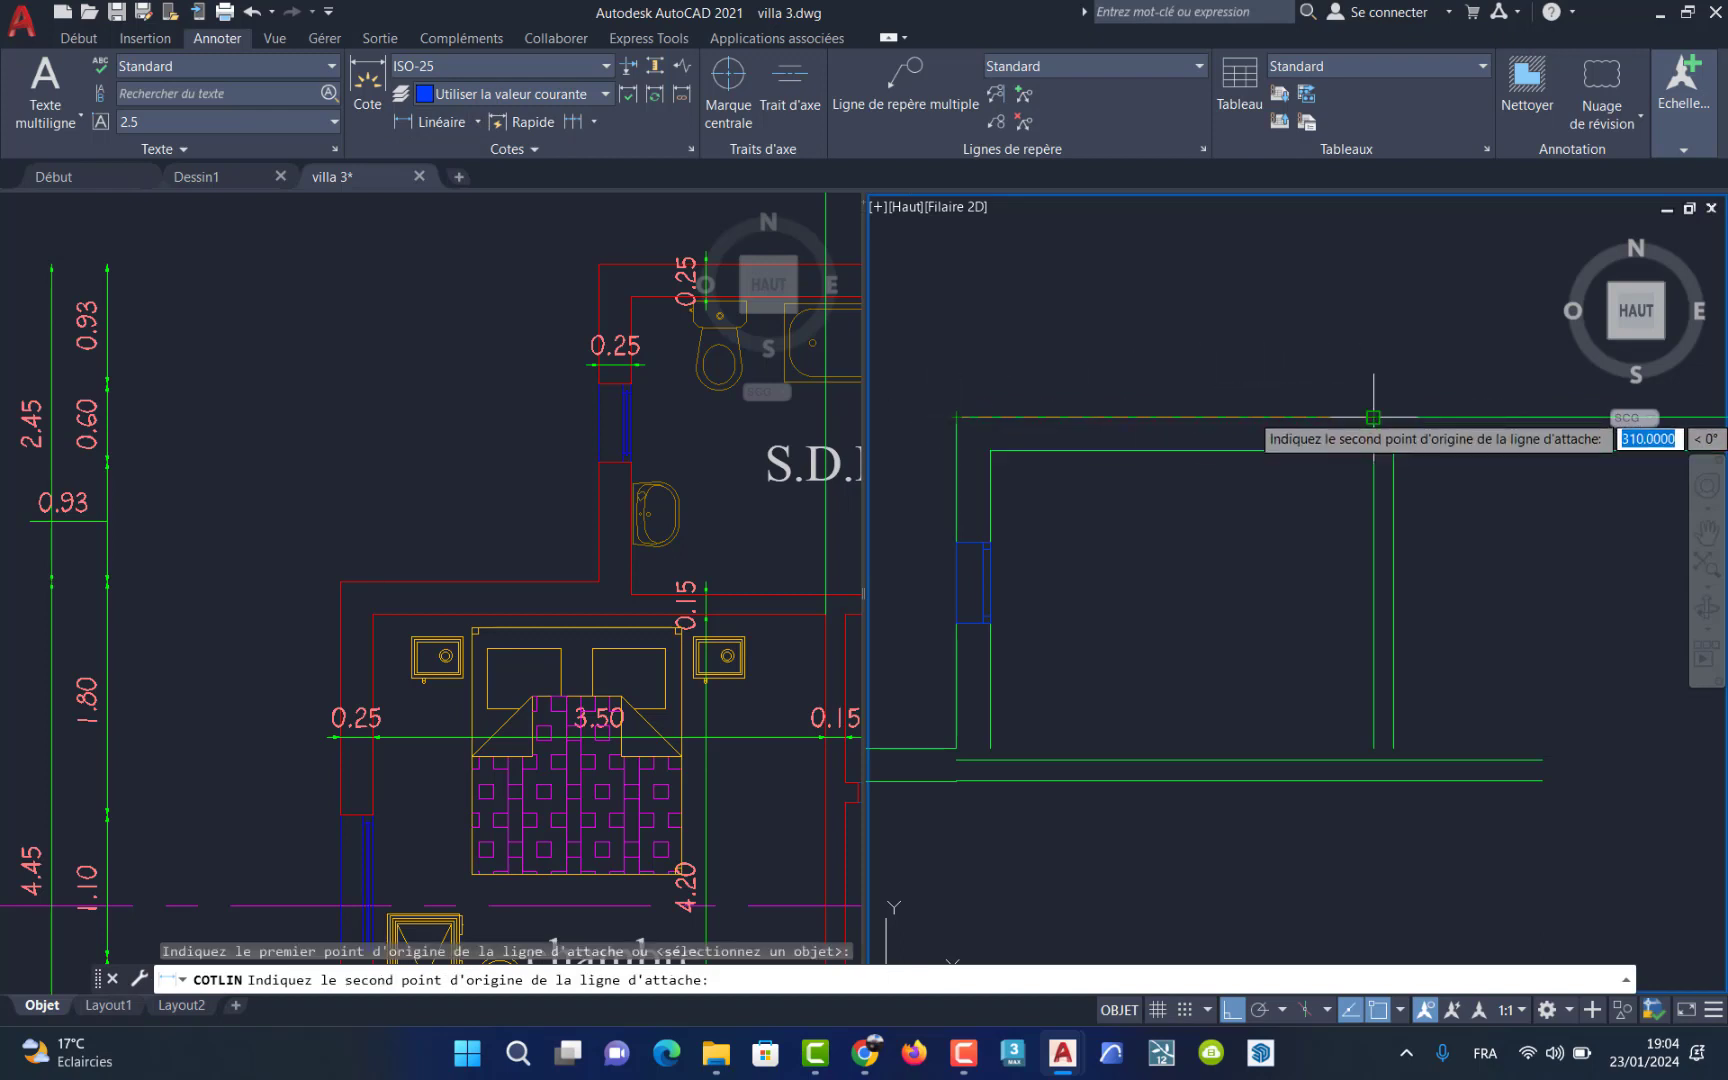
click(1373, 417)
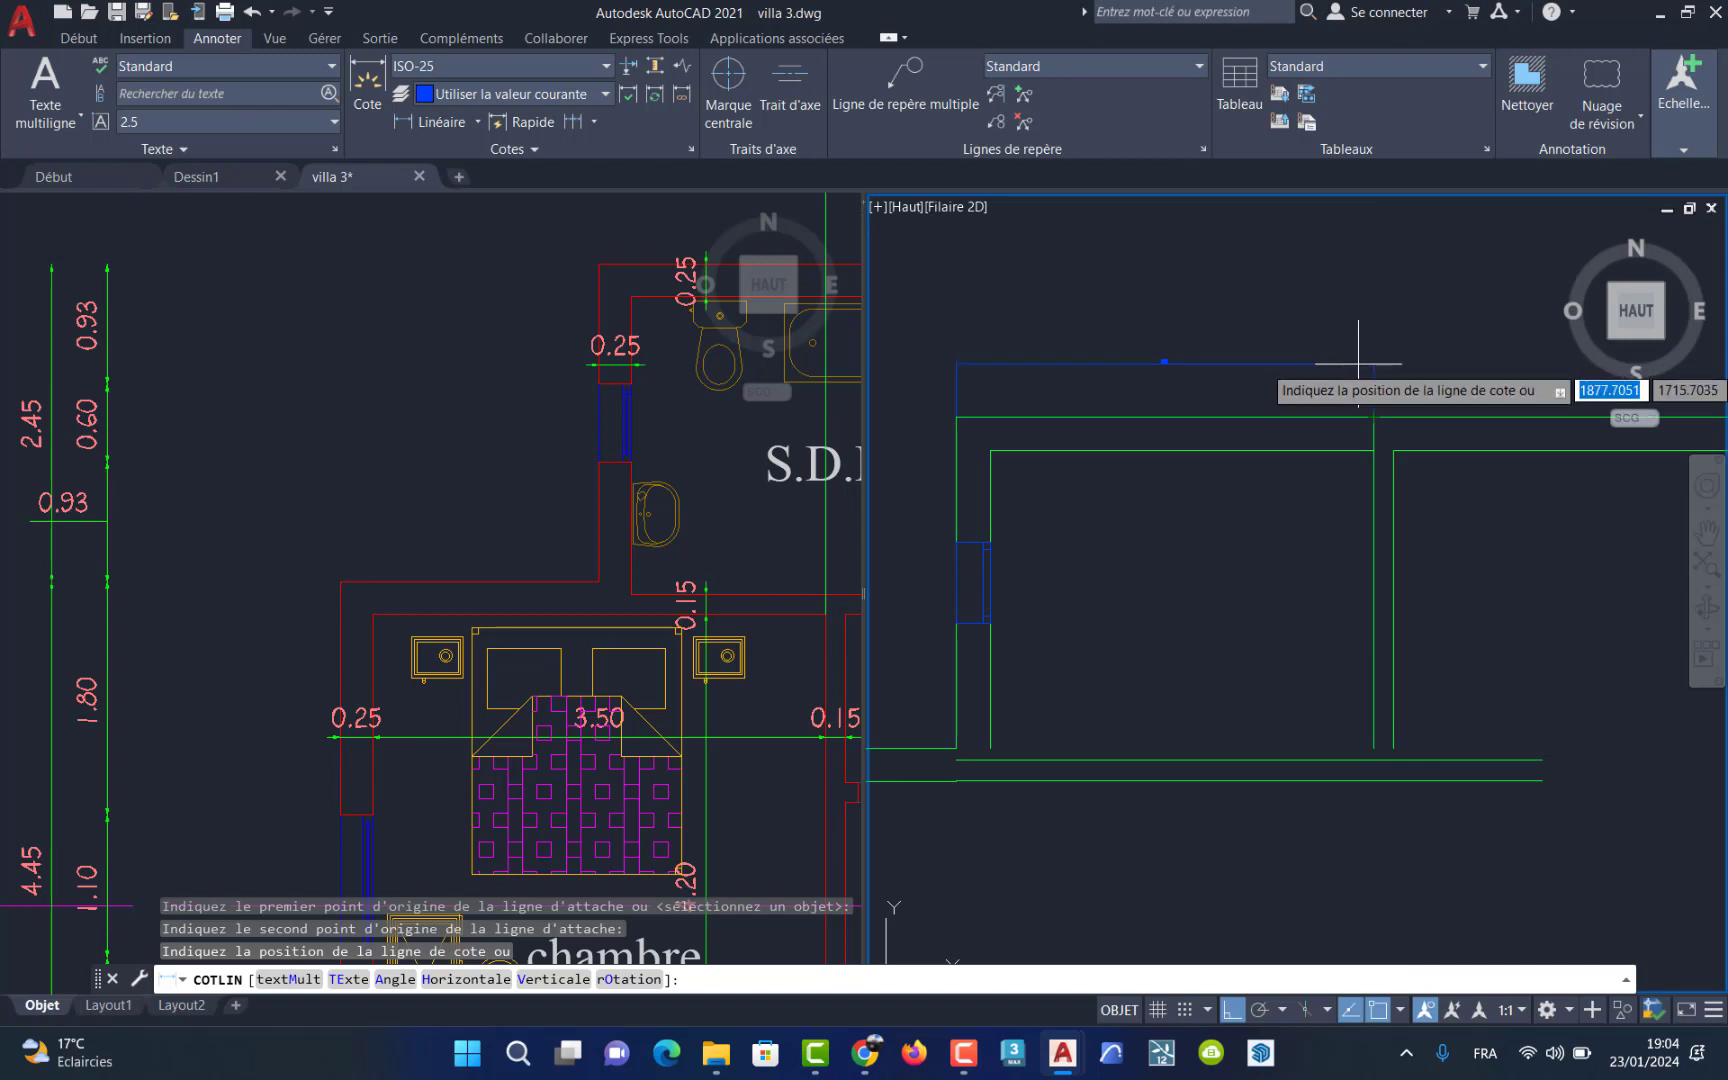
click(1363, 364)
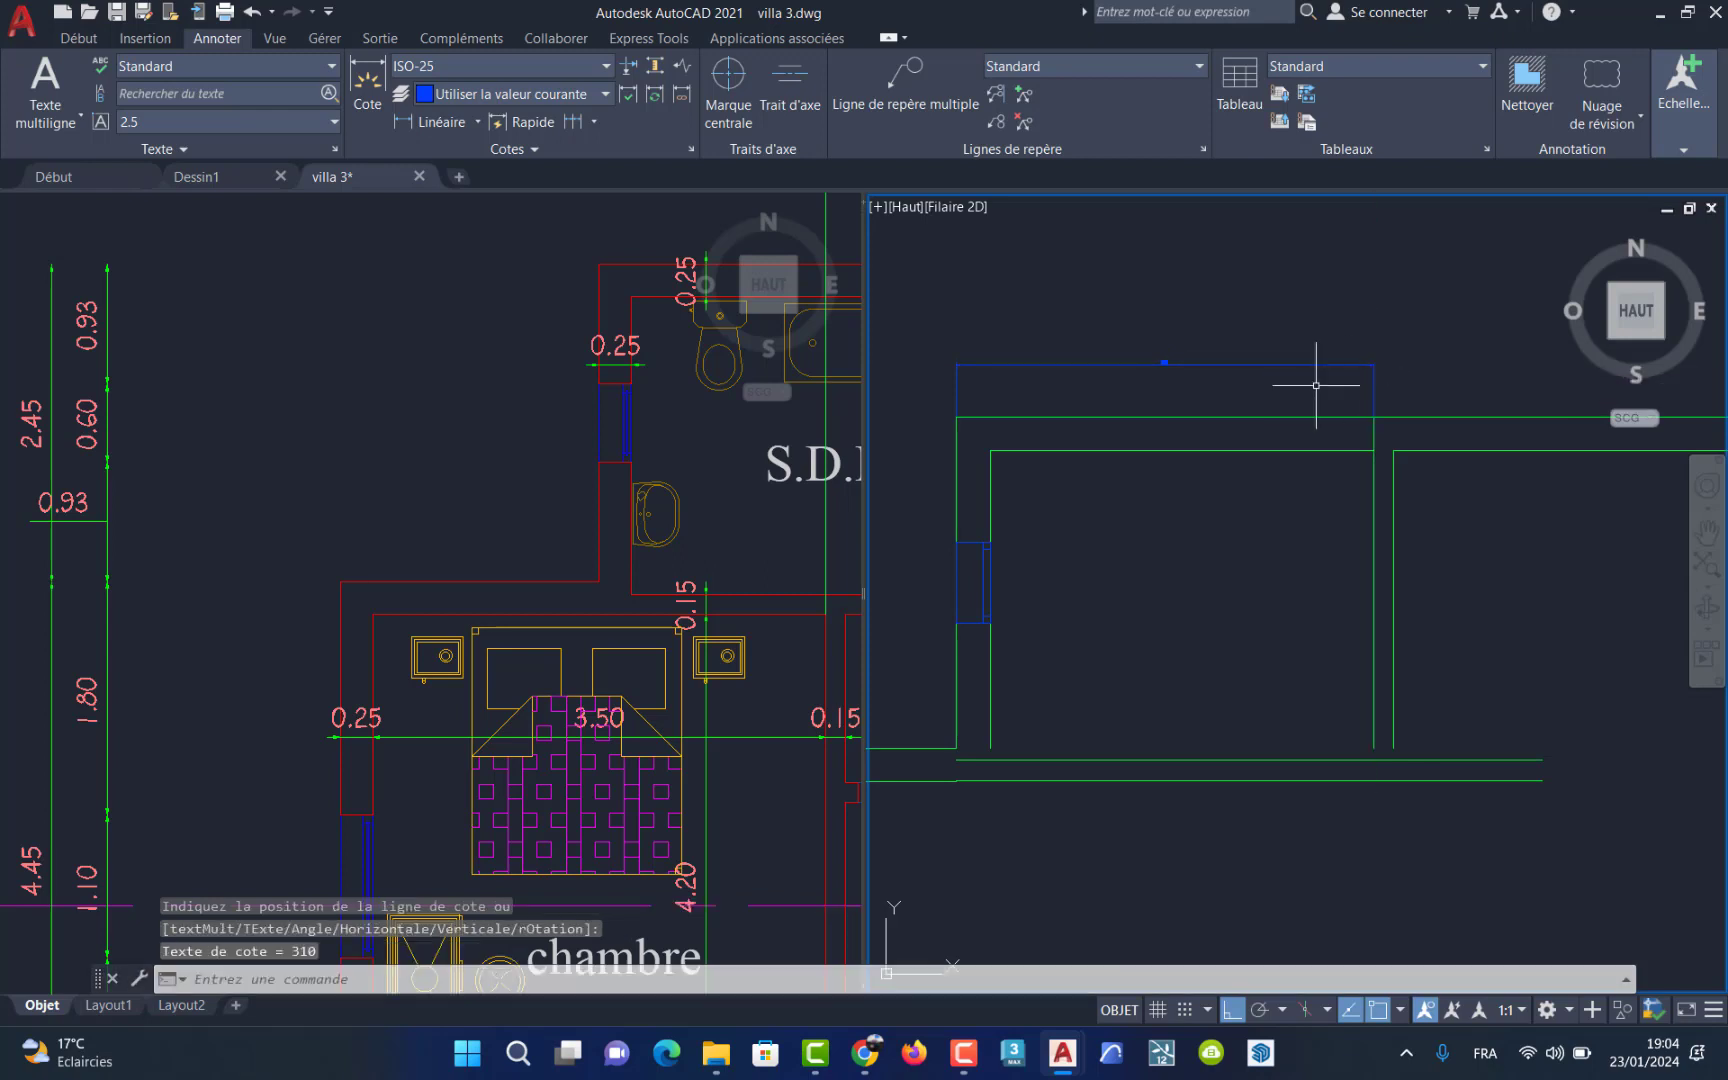
Step: Modify the ISO-25 dimension style so that both extension lines (Ligne d'attache 1 and 2) are suppressed
click(691, 148)
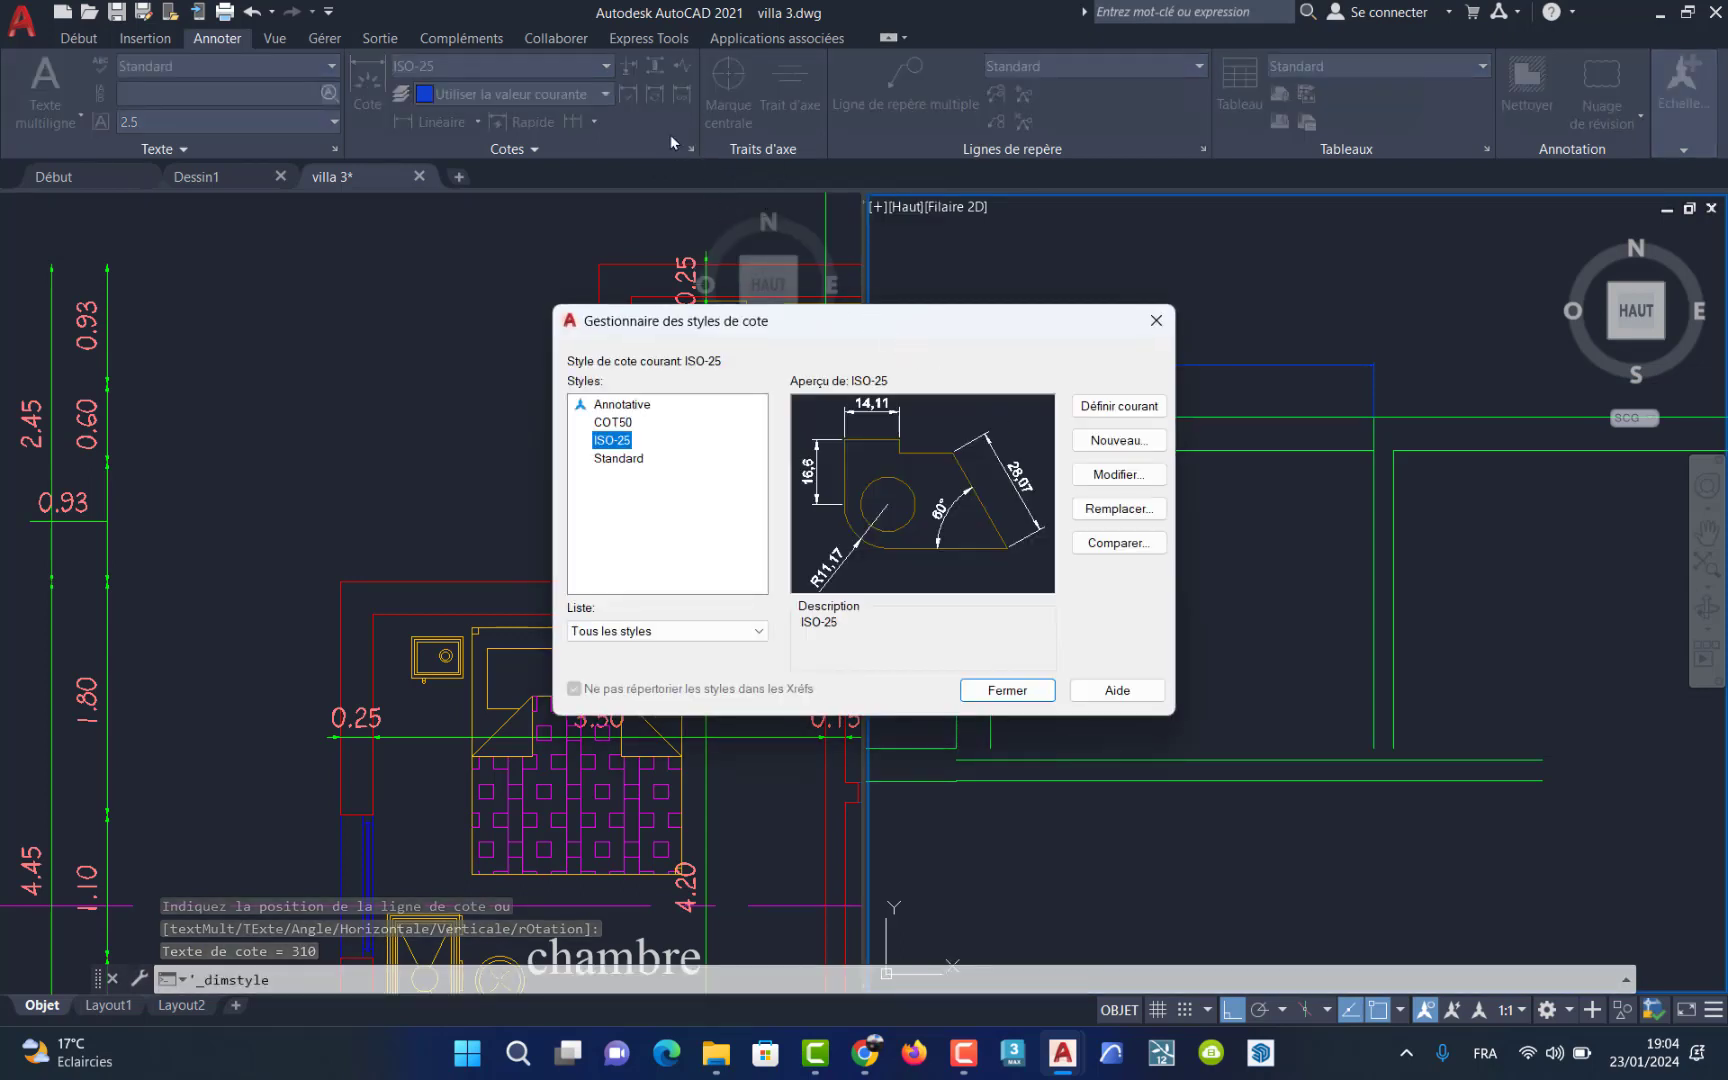
click(1120, 488)
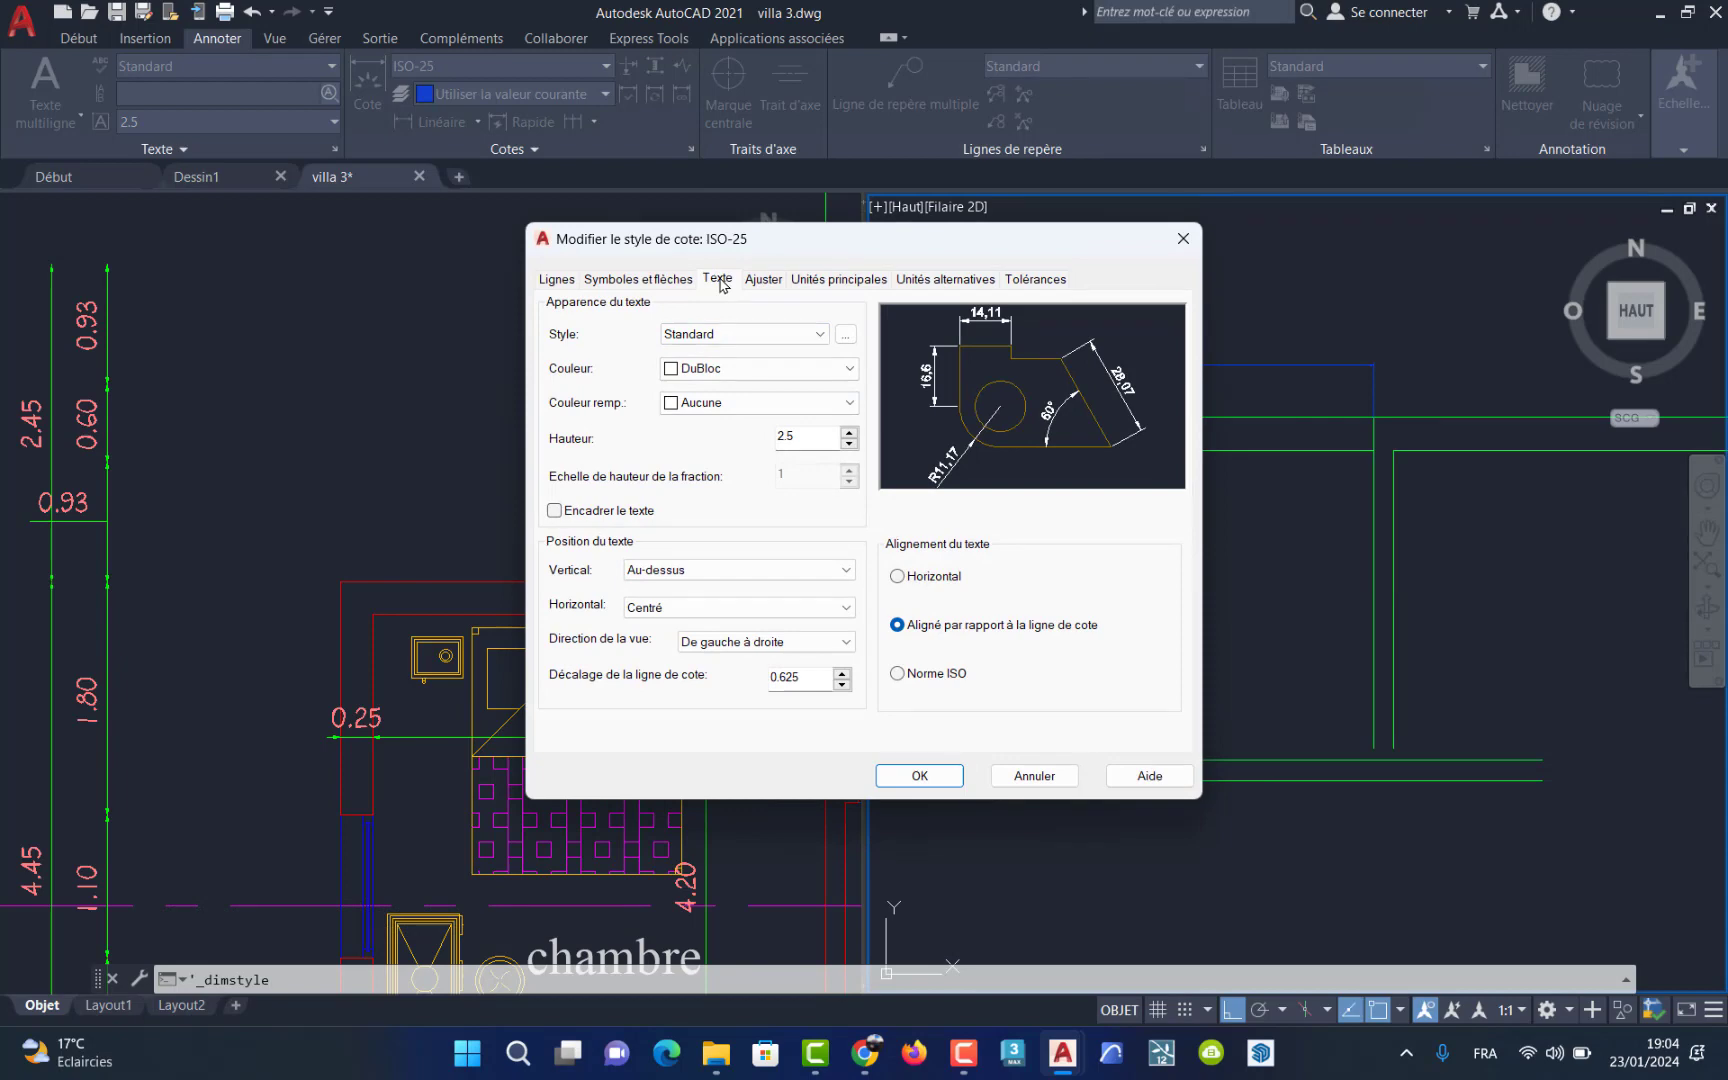
click(556, 280)
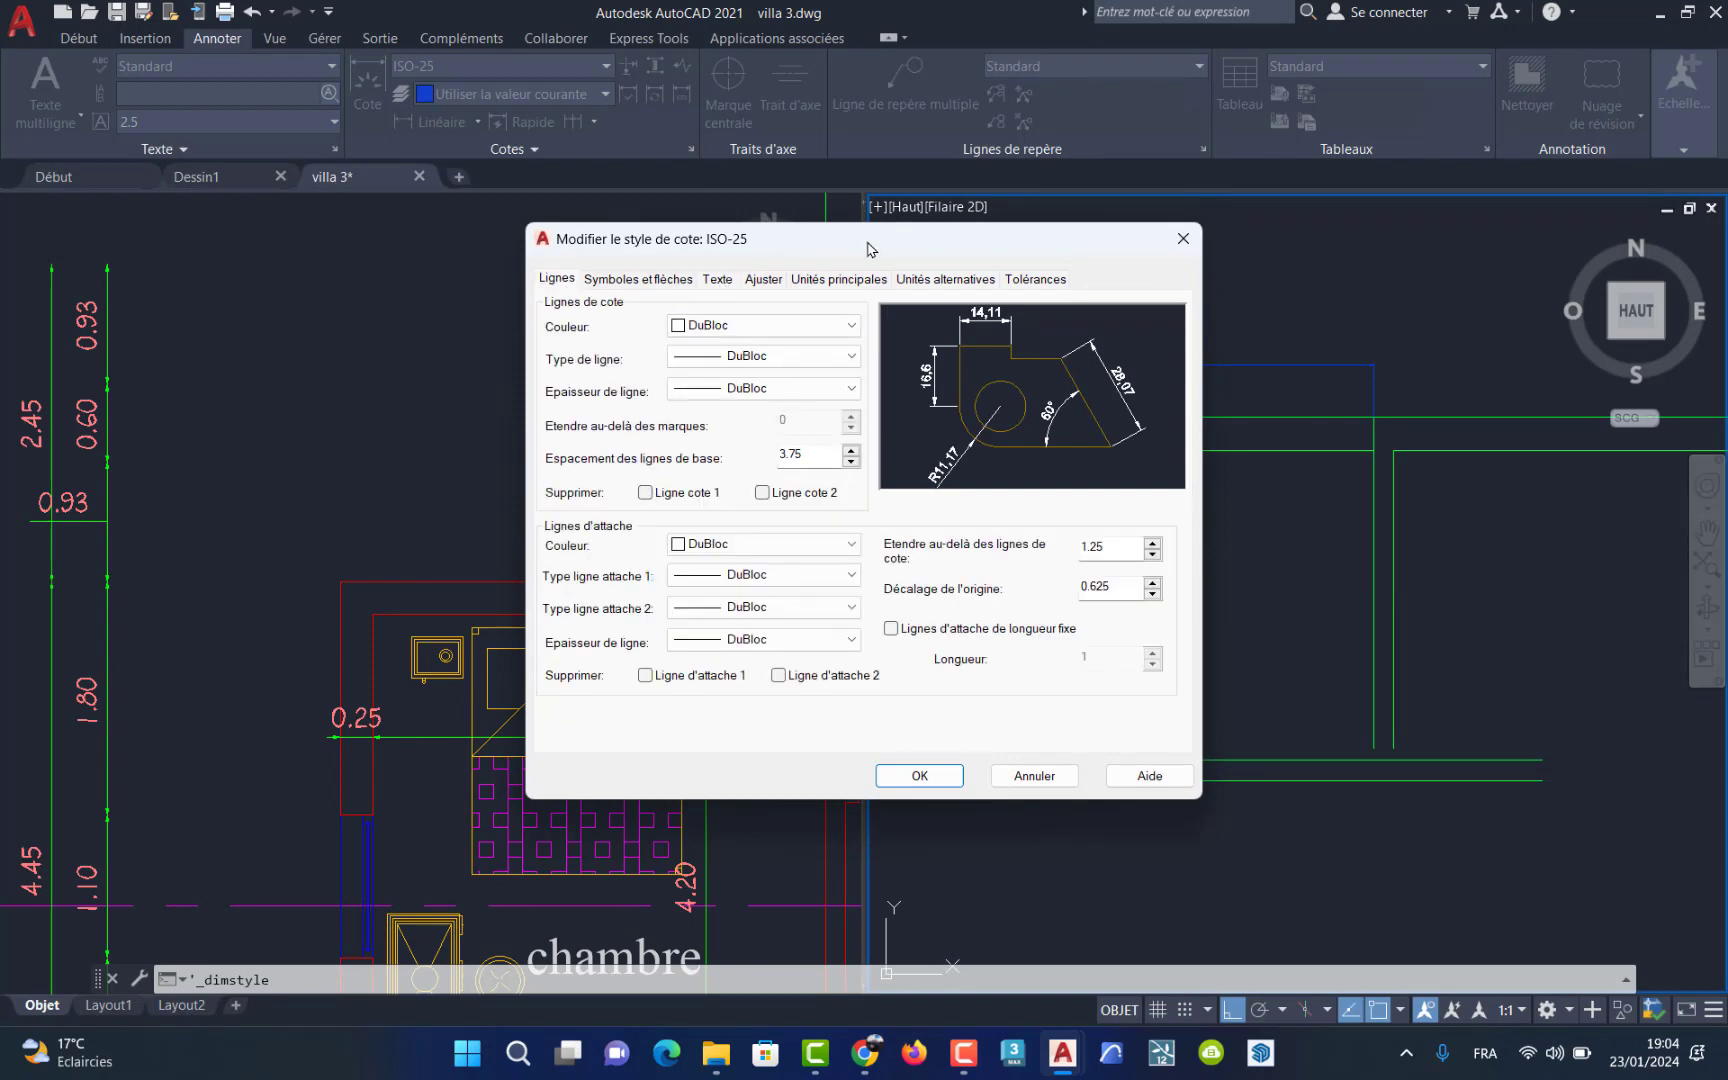
drag(868, 249, 529, 296)
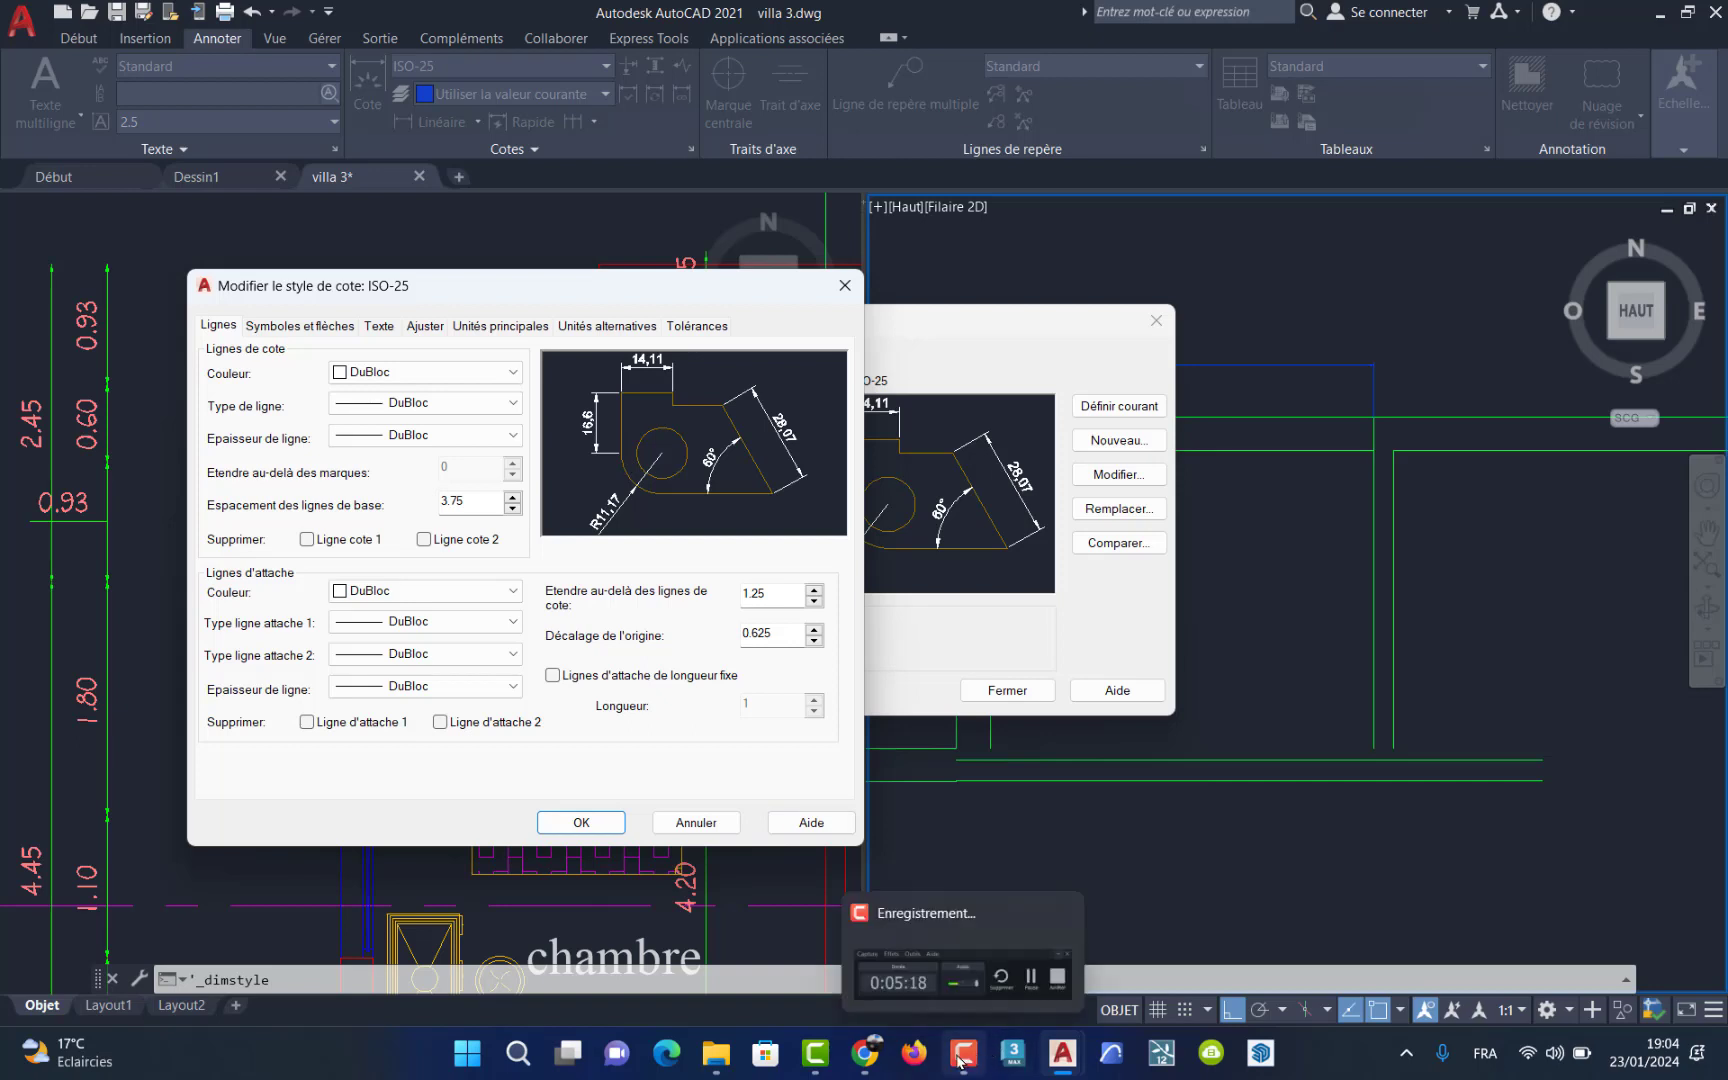
click(958, 1060)
click(1627, 957)
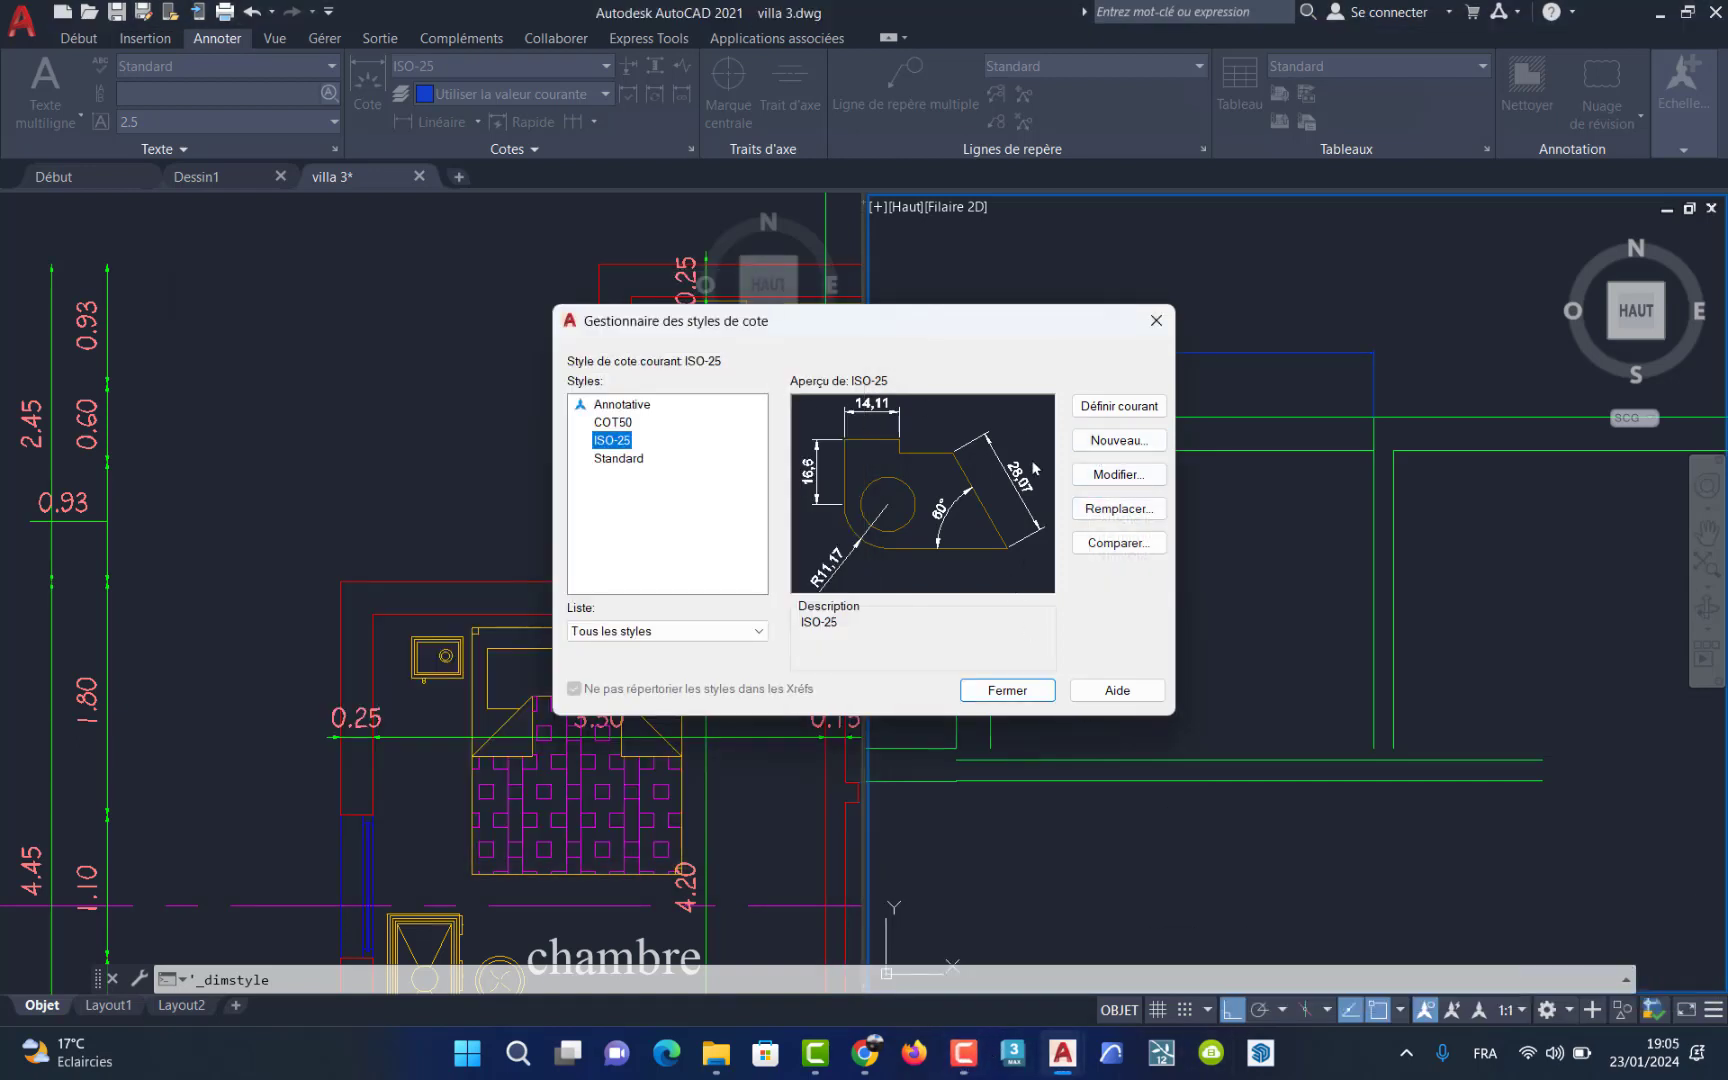
click(1104, 478)
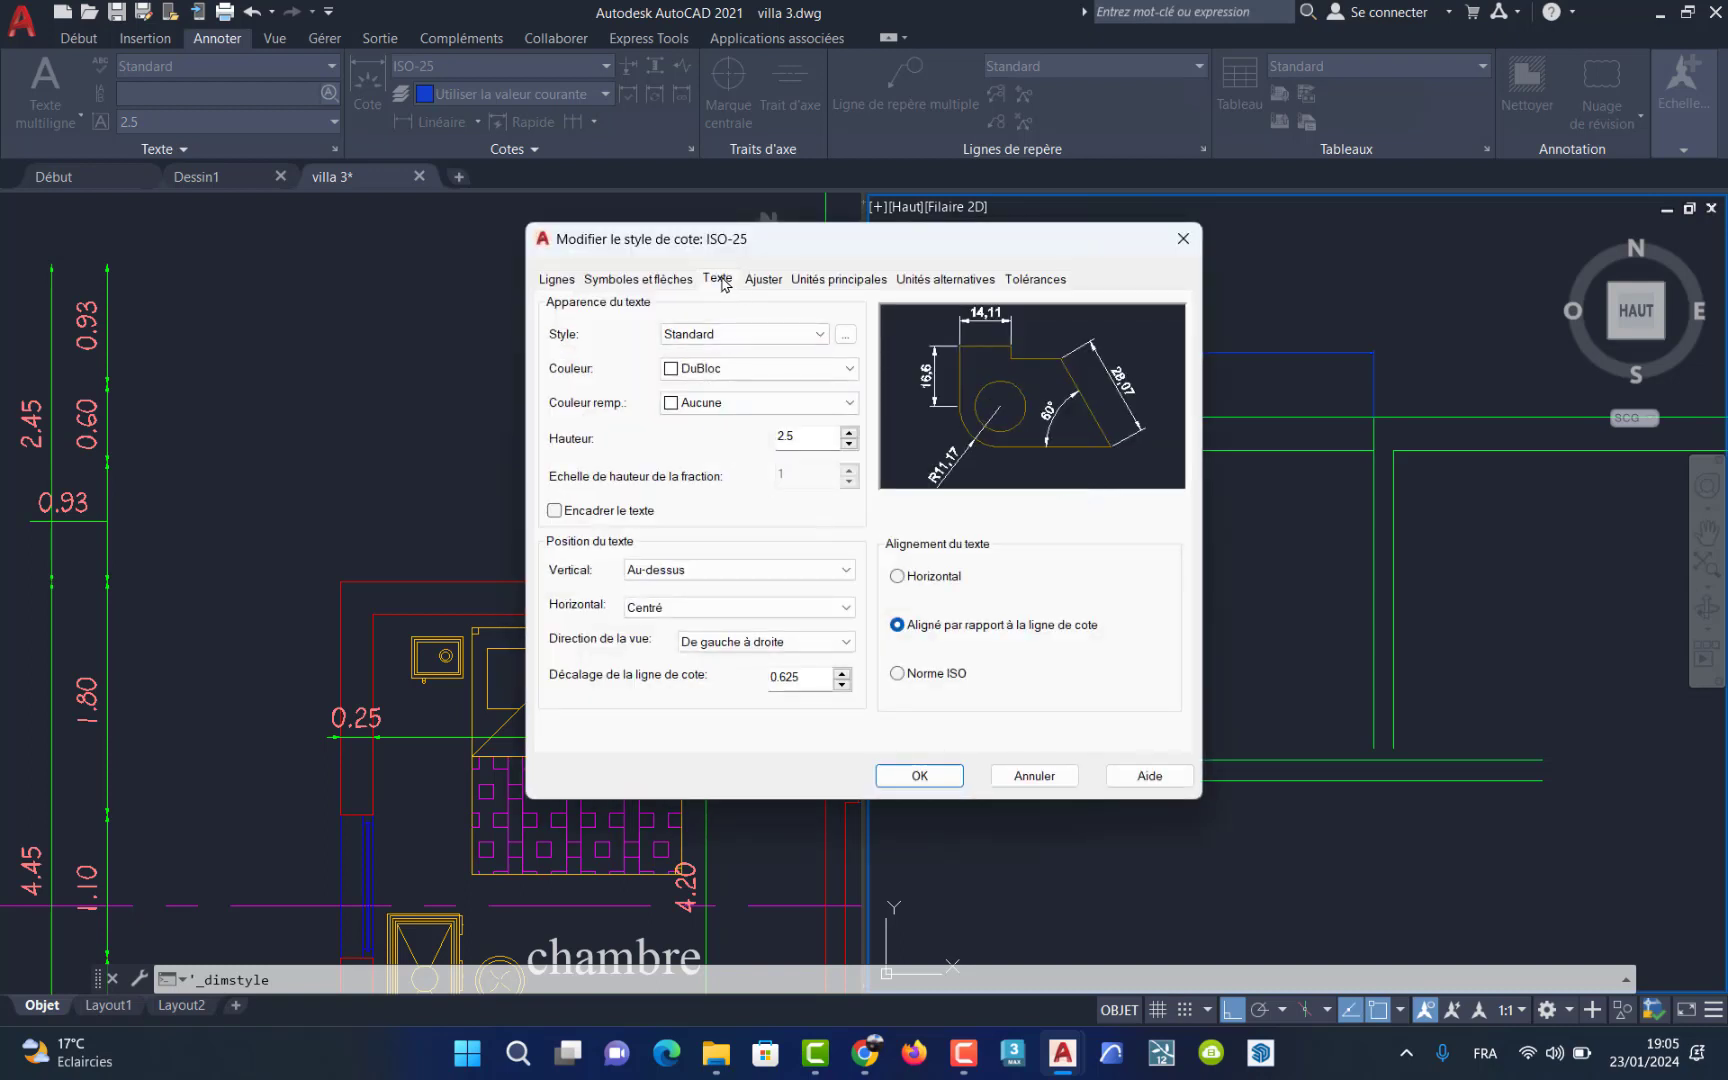
click(548, 282)
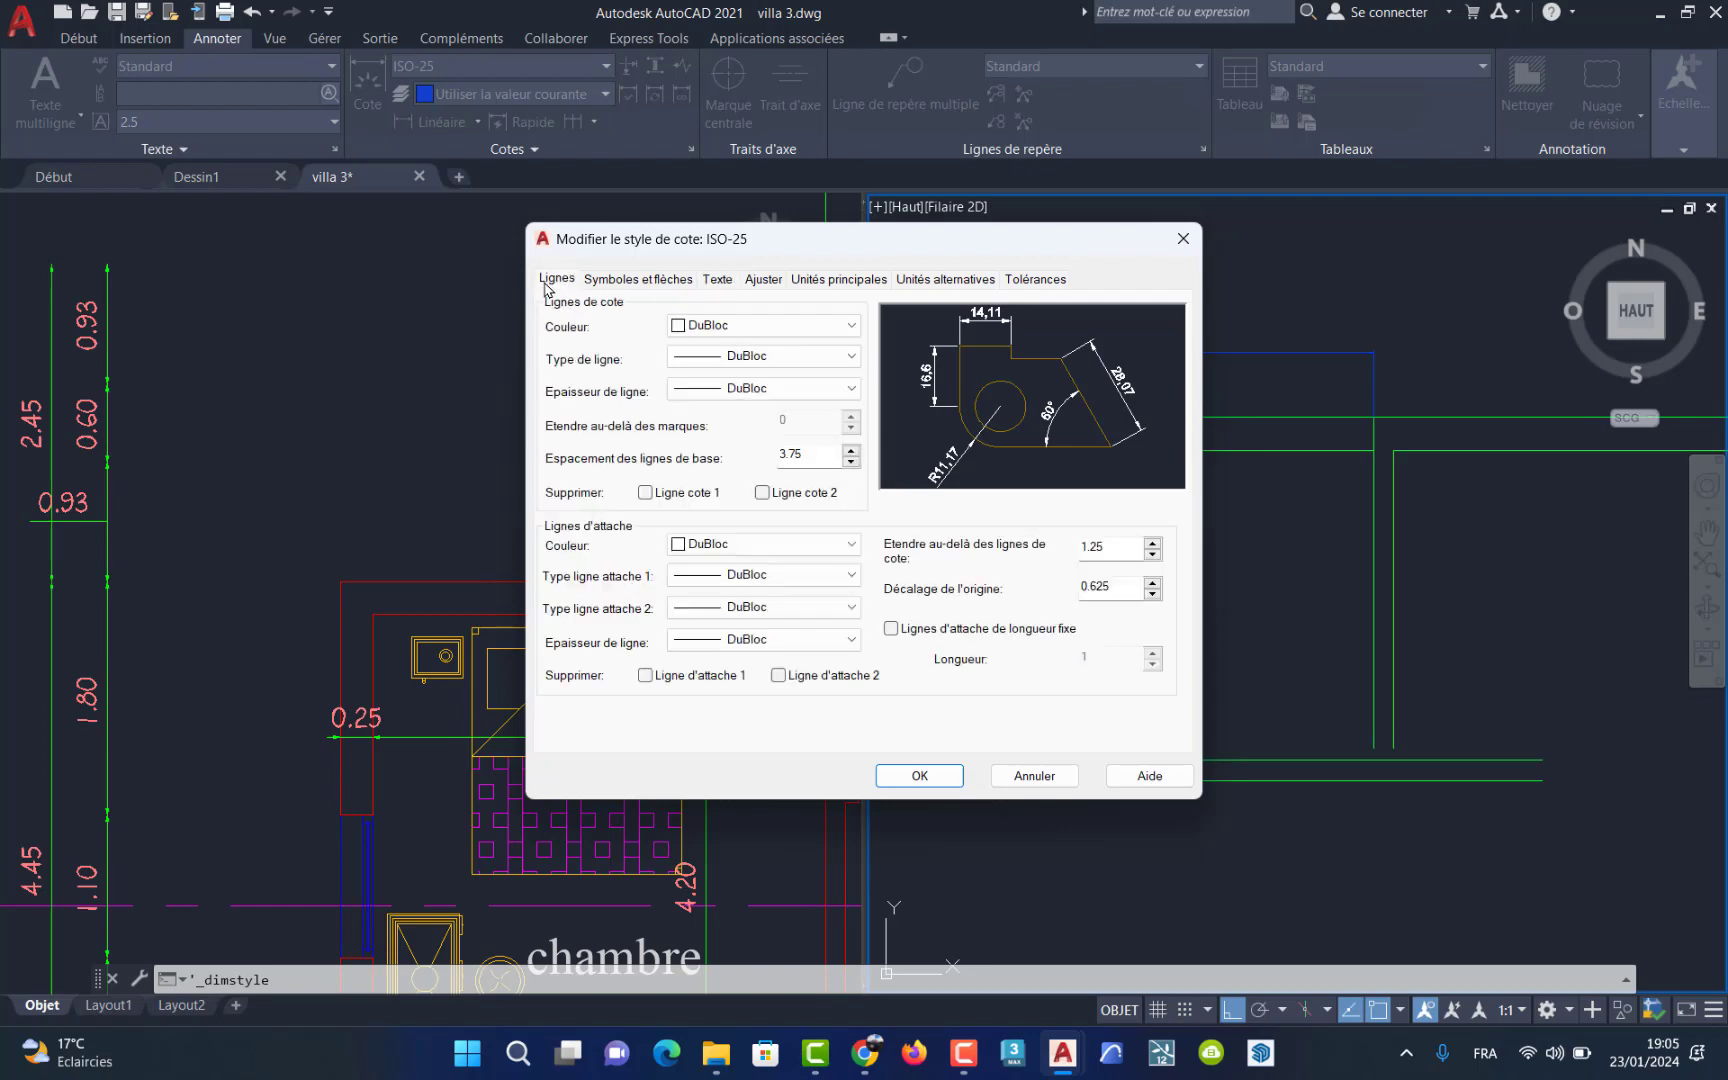
drag(765, 238, 440, 292)
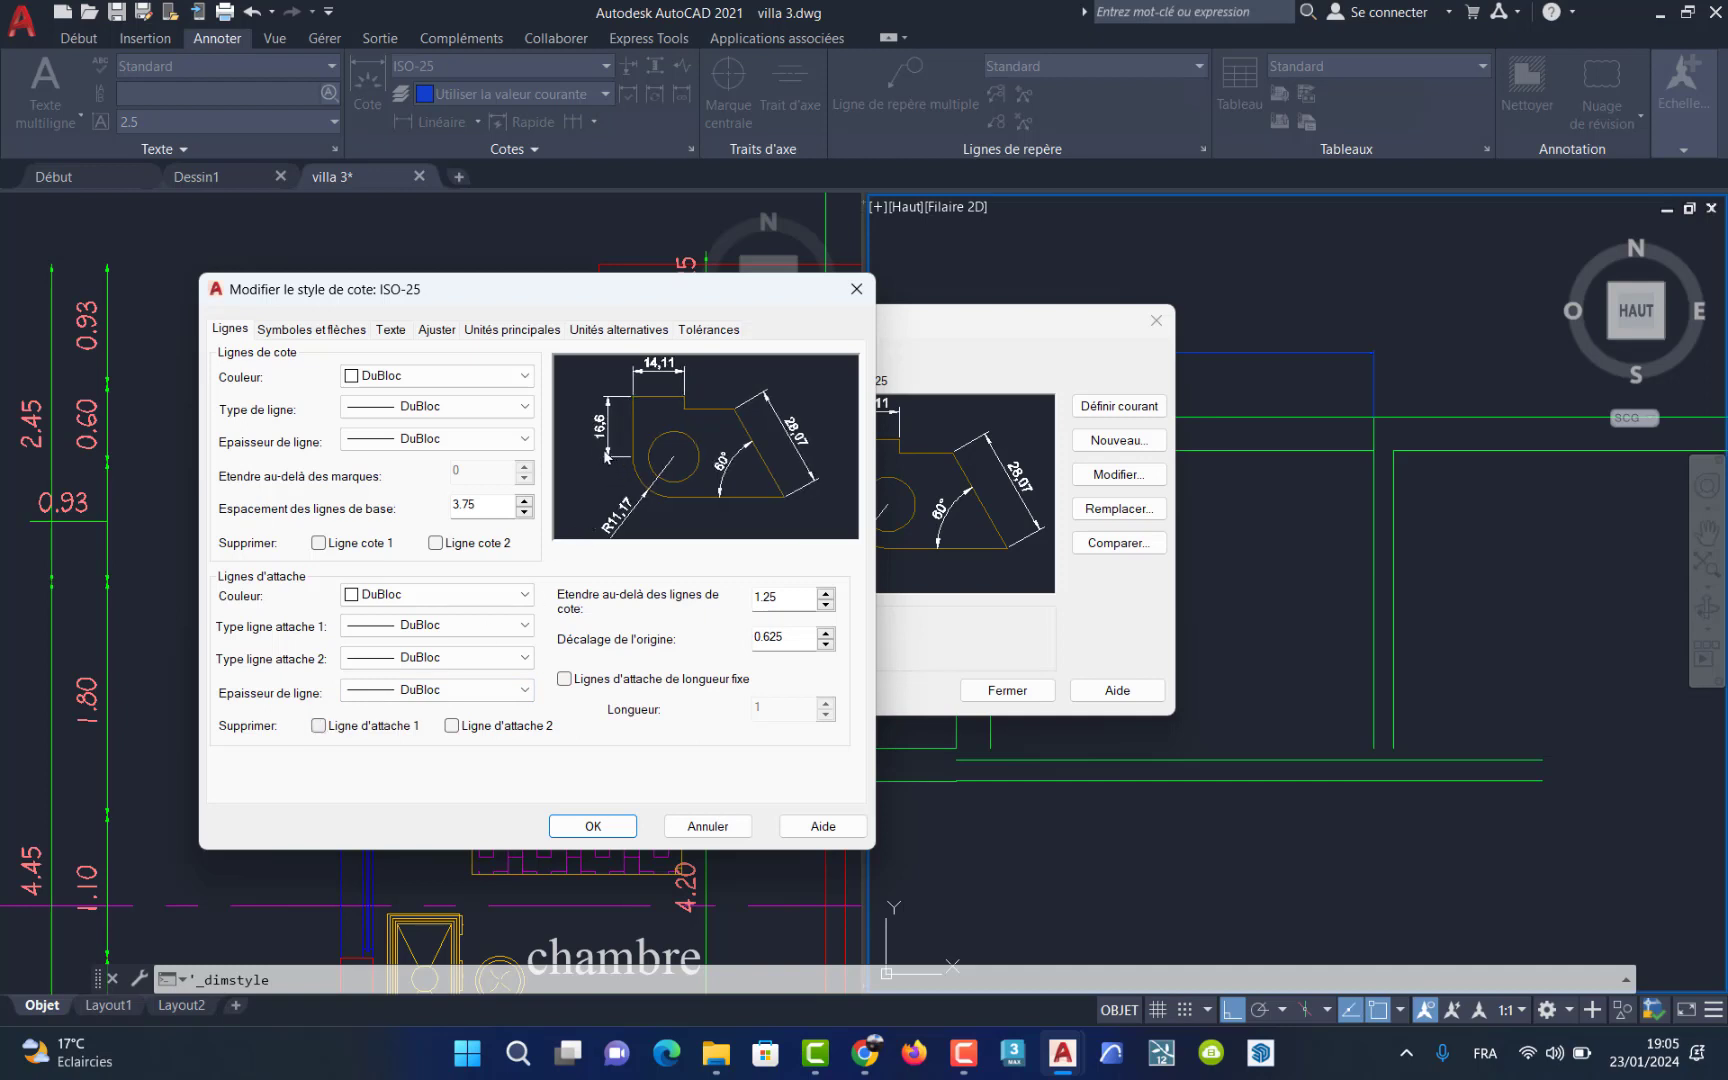
click(318, 726)
click(452, 726)
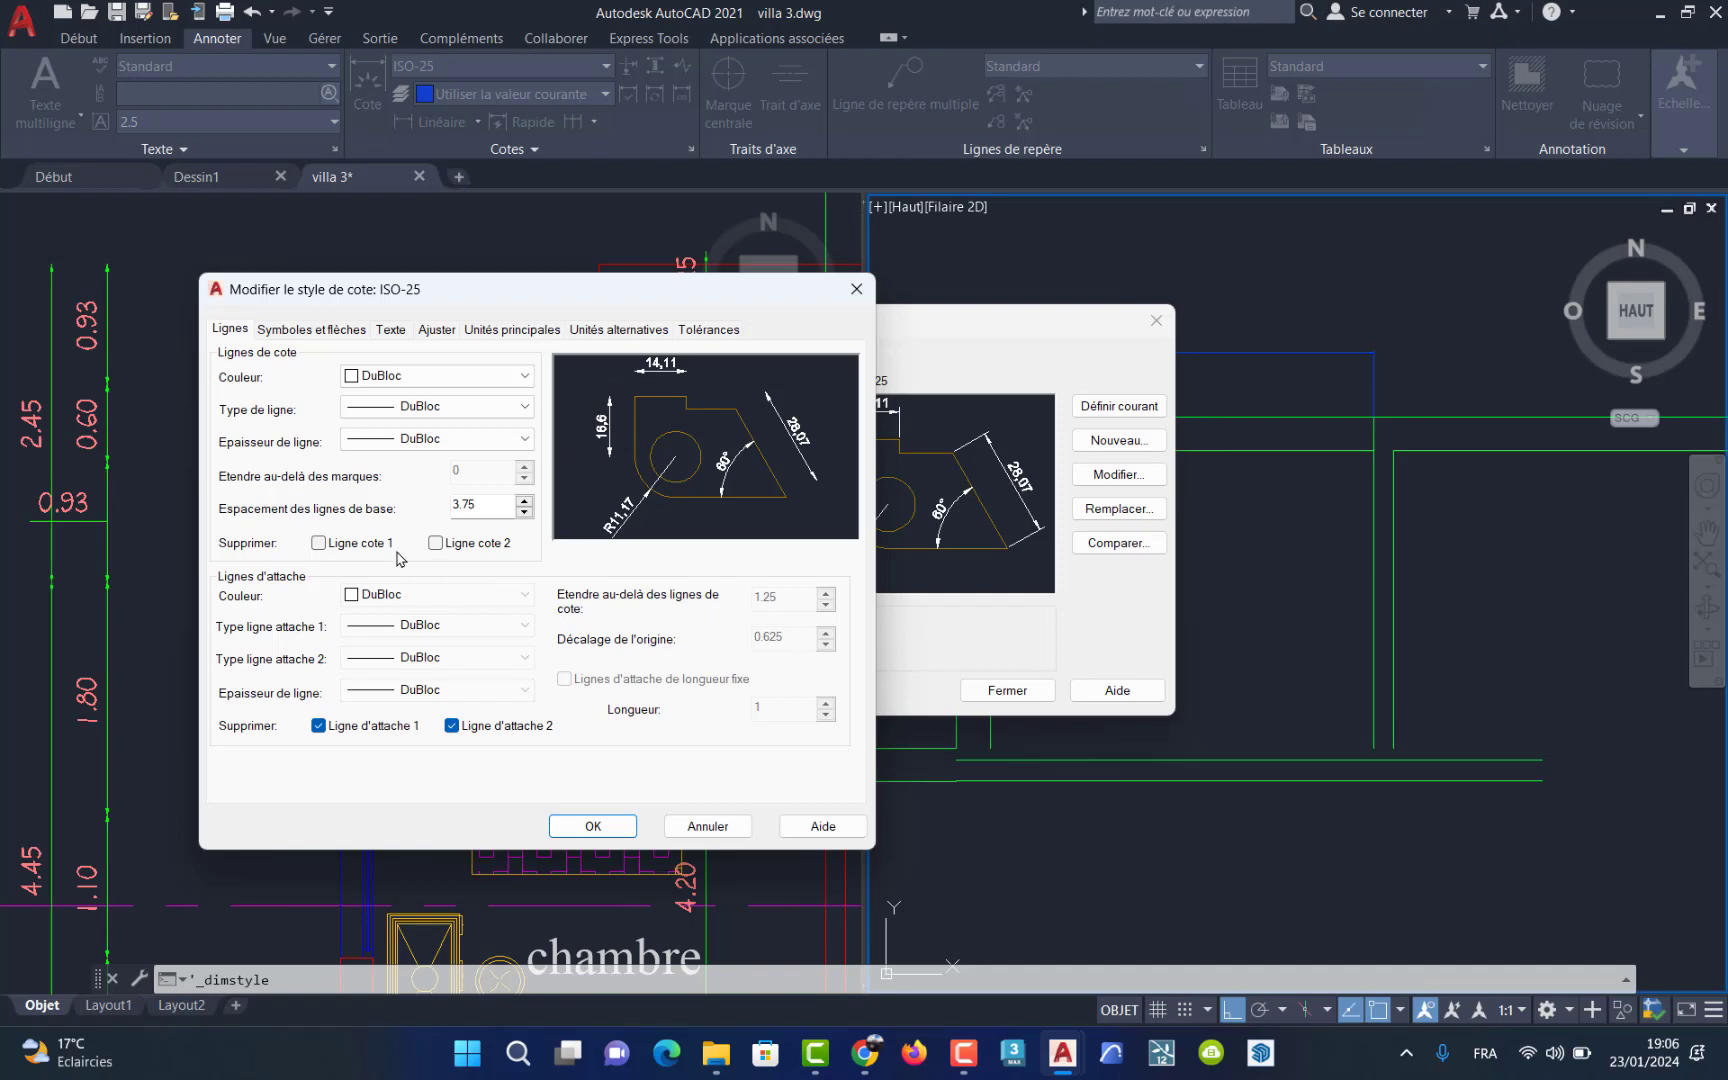
click(319, 543)
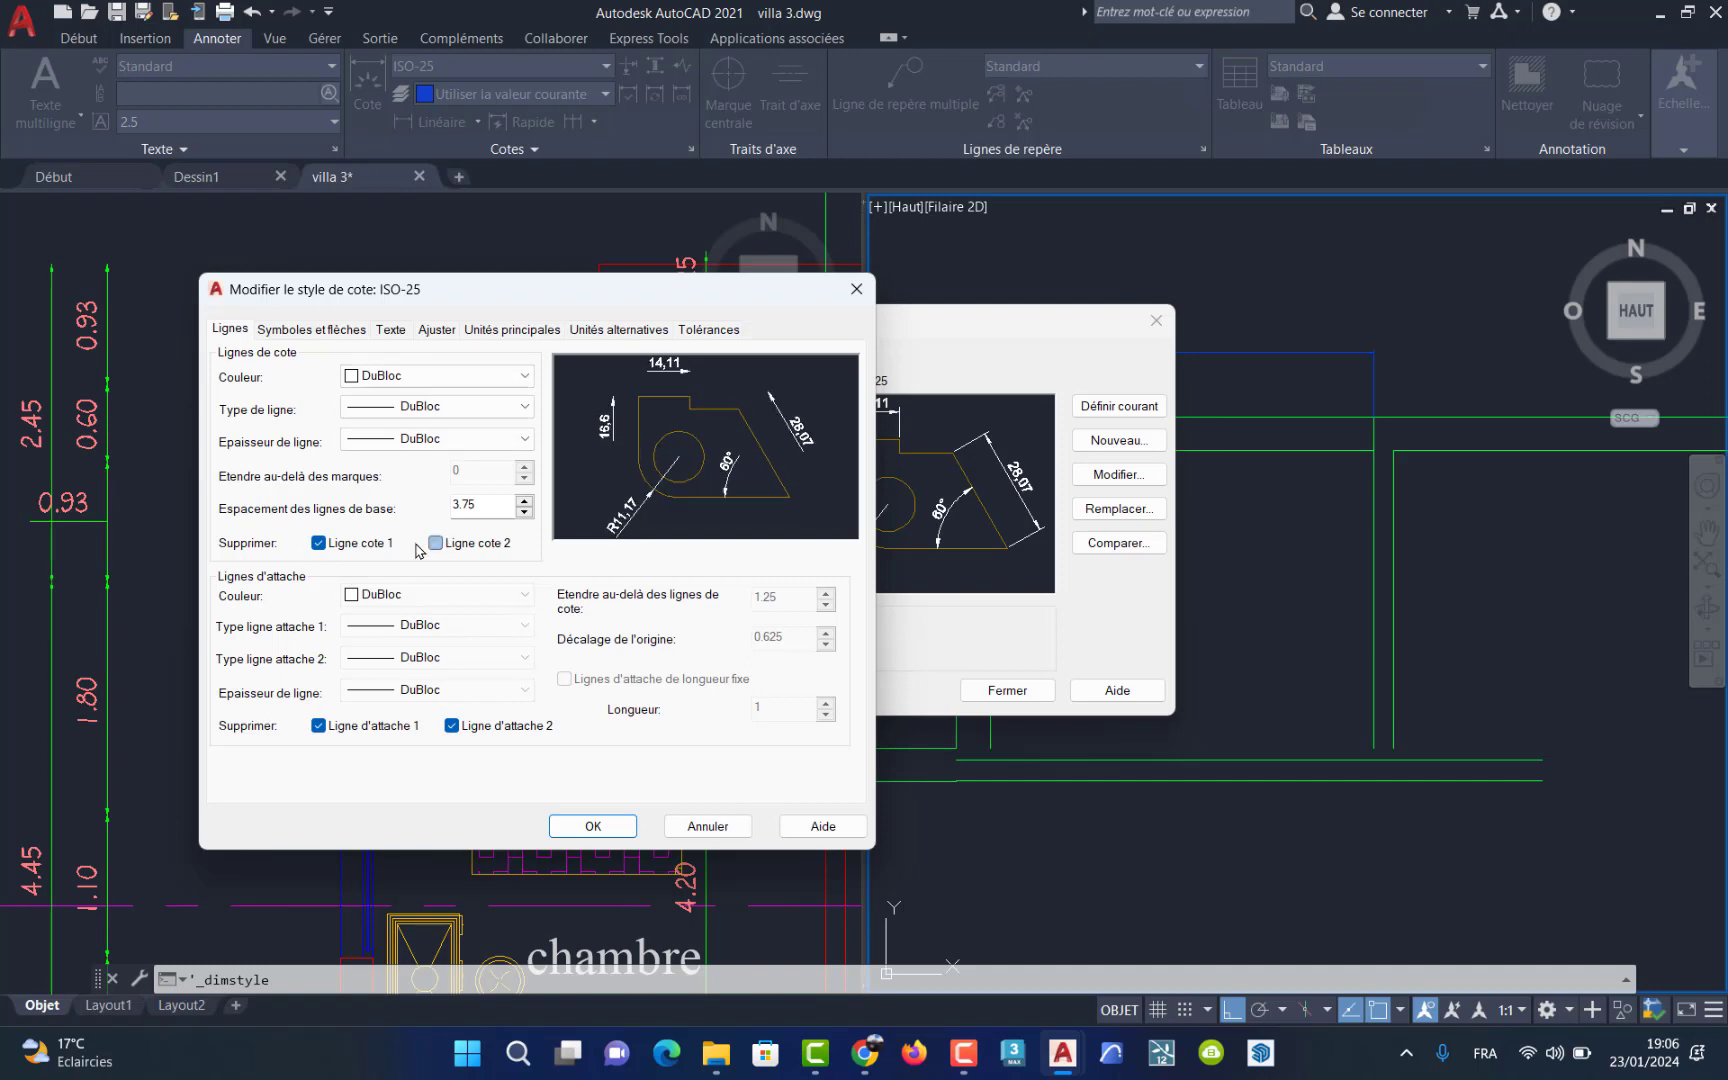
click(319, 543)
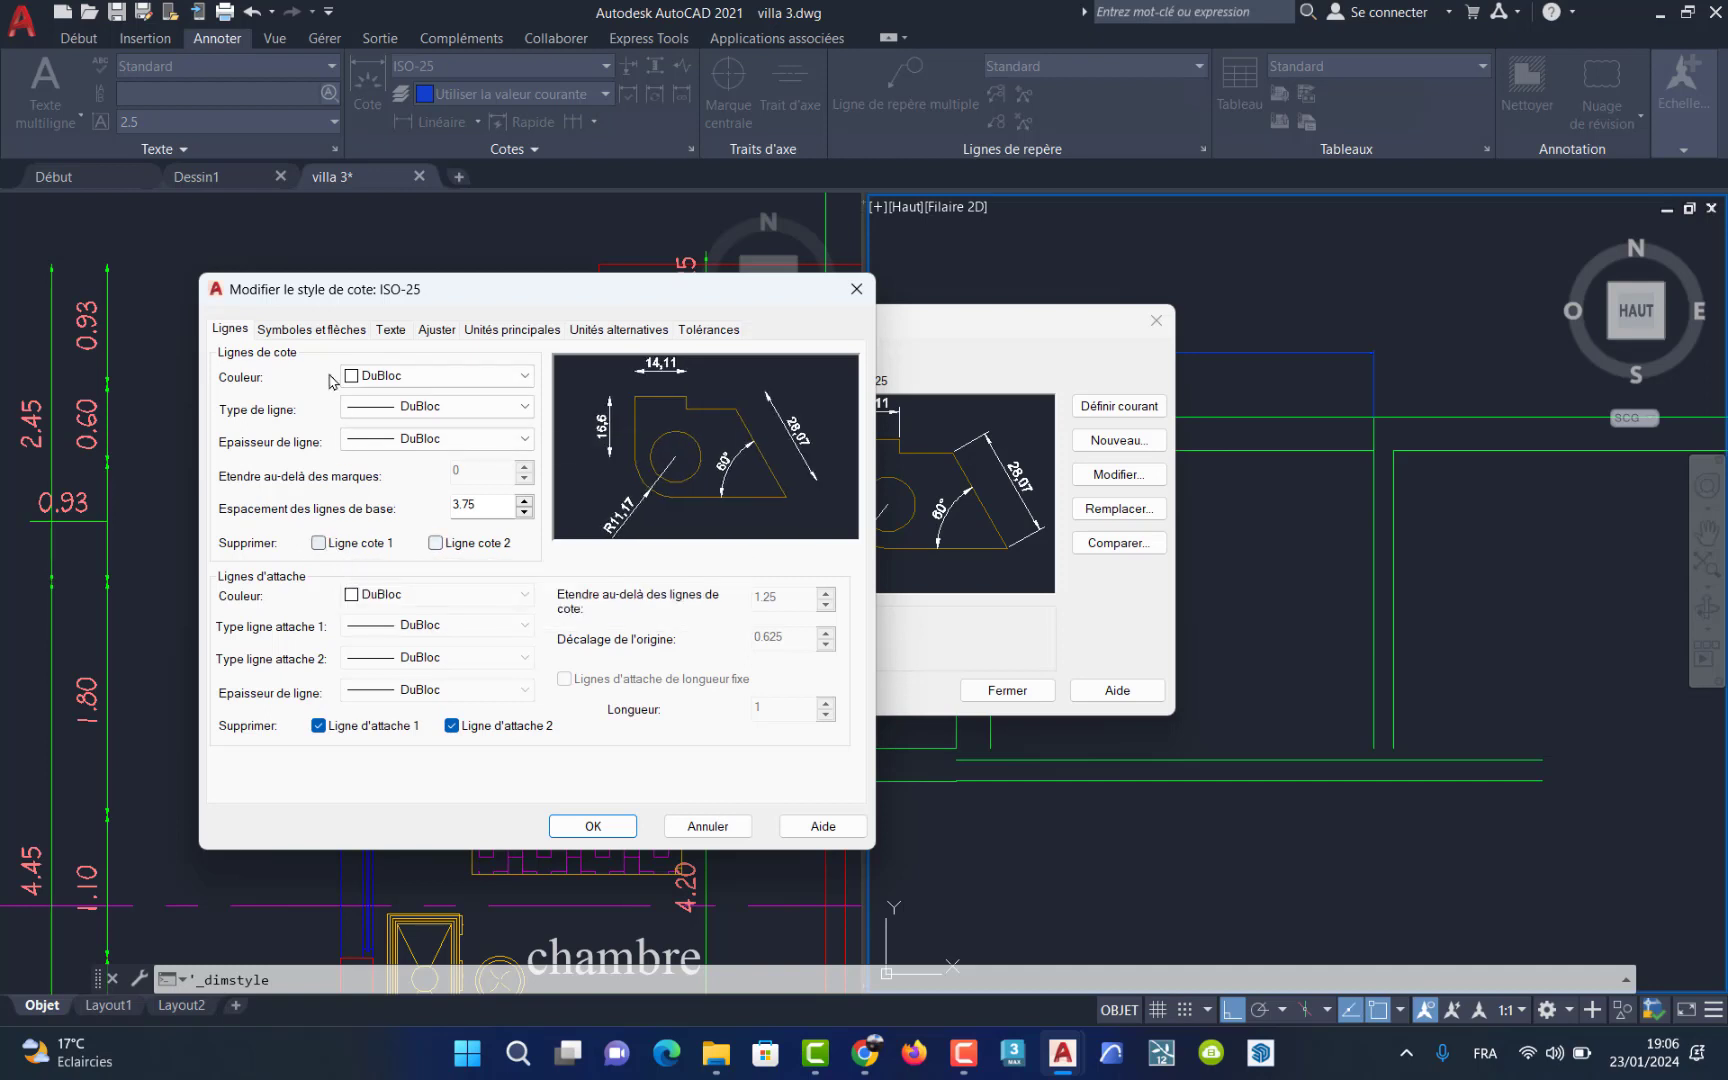
click(312, 330)
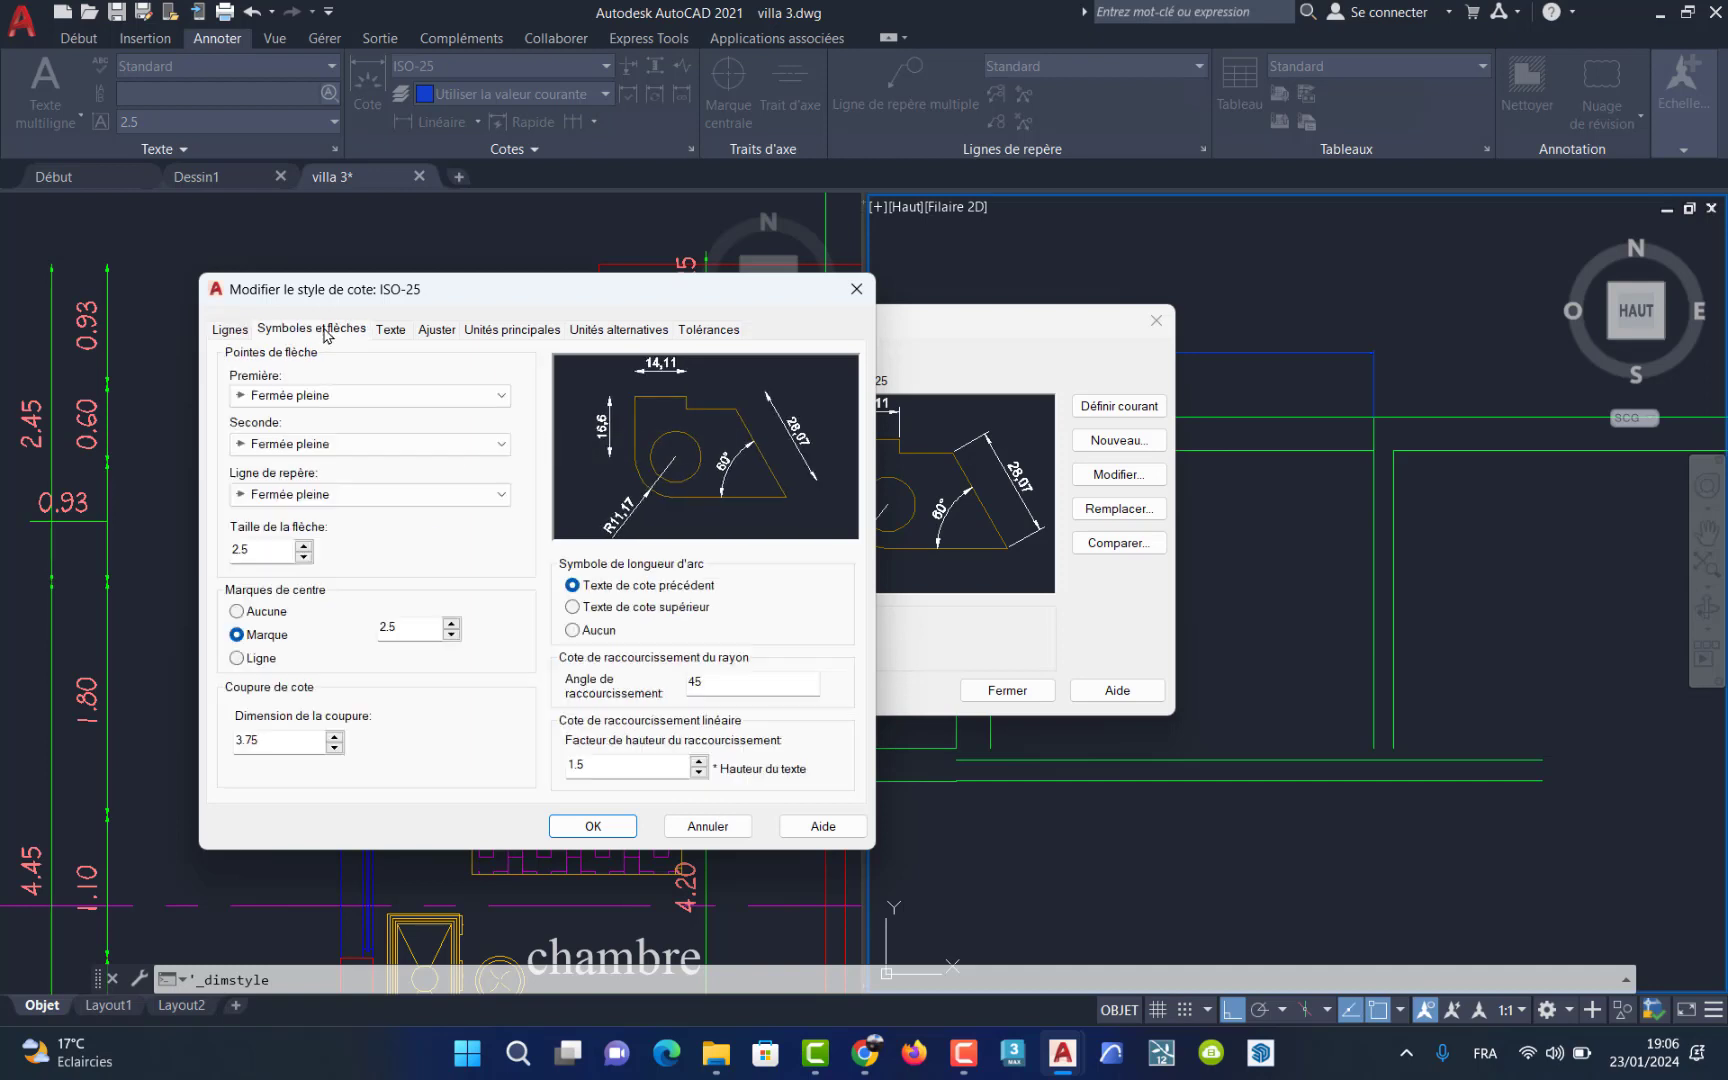
click(357, 396)
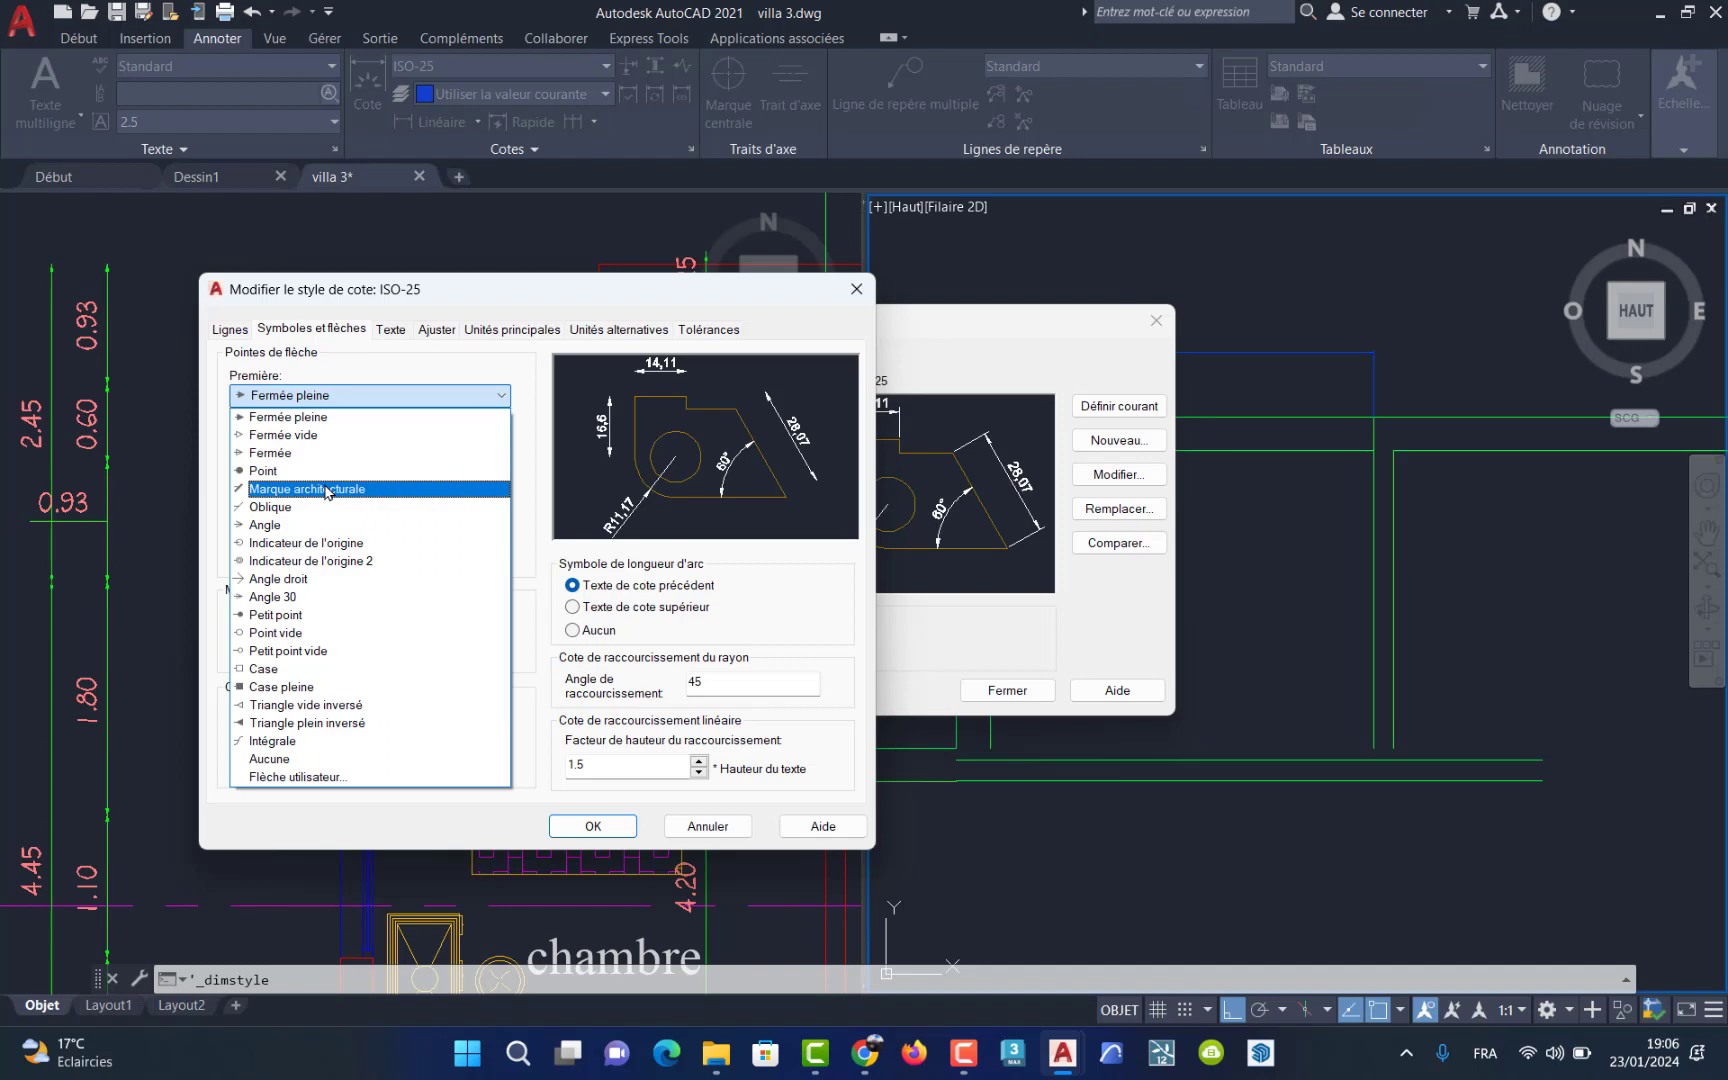
click(378, 369)
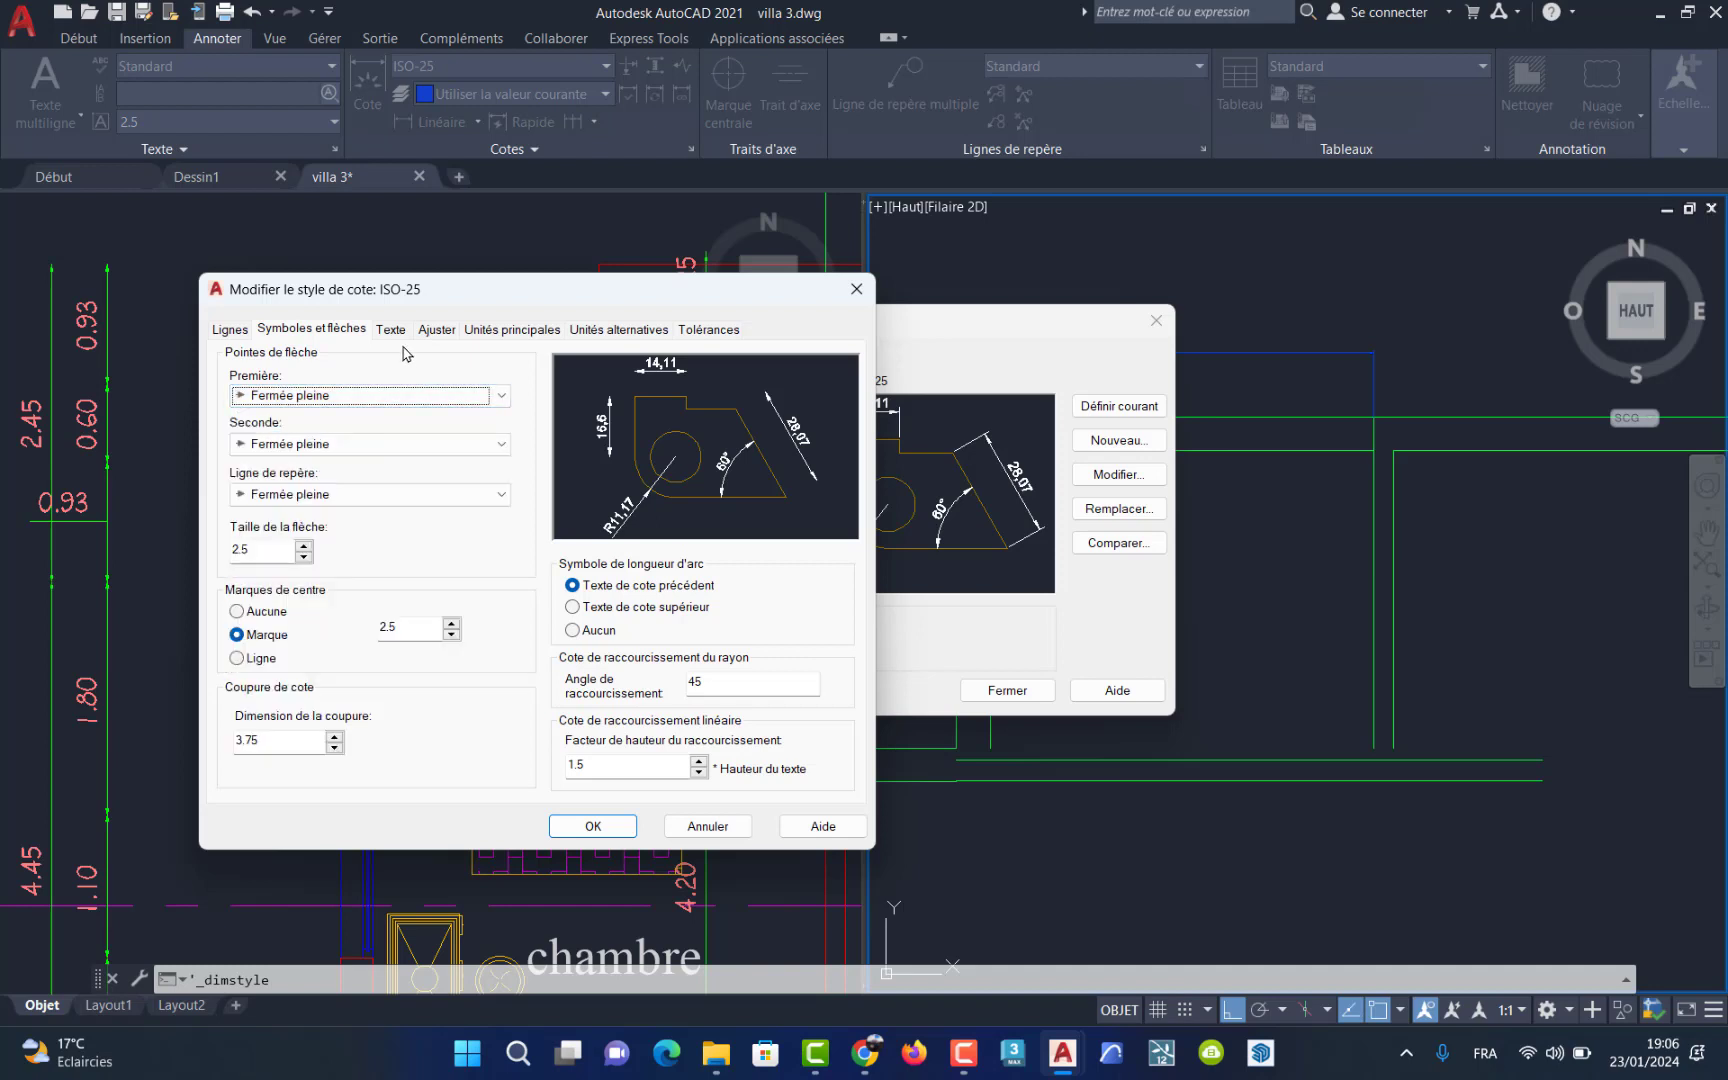
Step: Set the ISO-25 dimension text height to 5 with a frame around the text, and apply the style changes
click(391, 331)
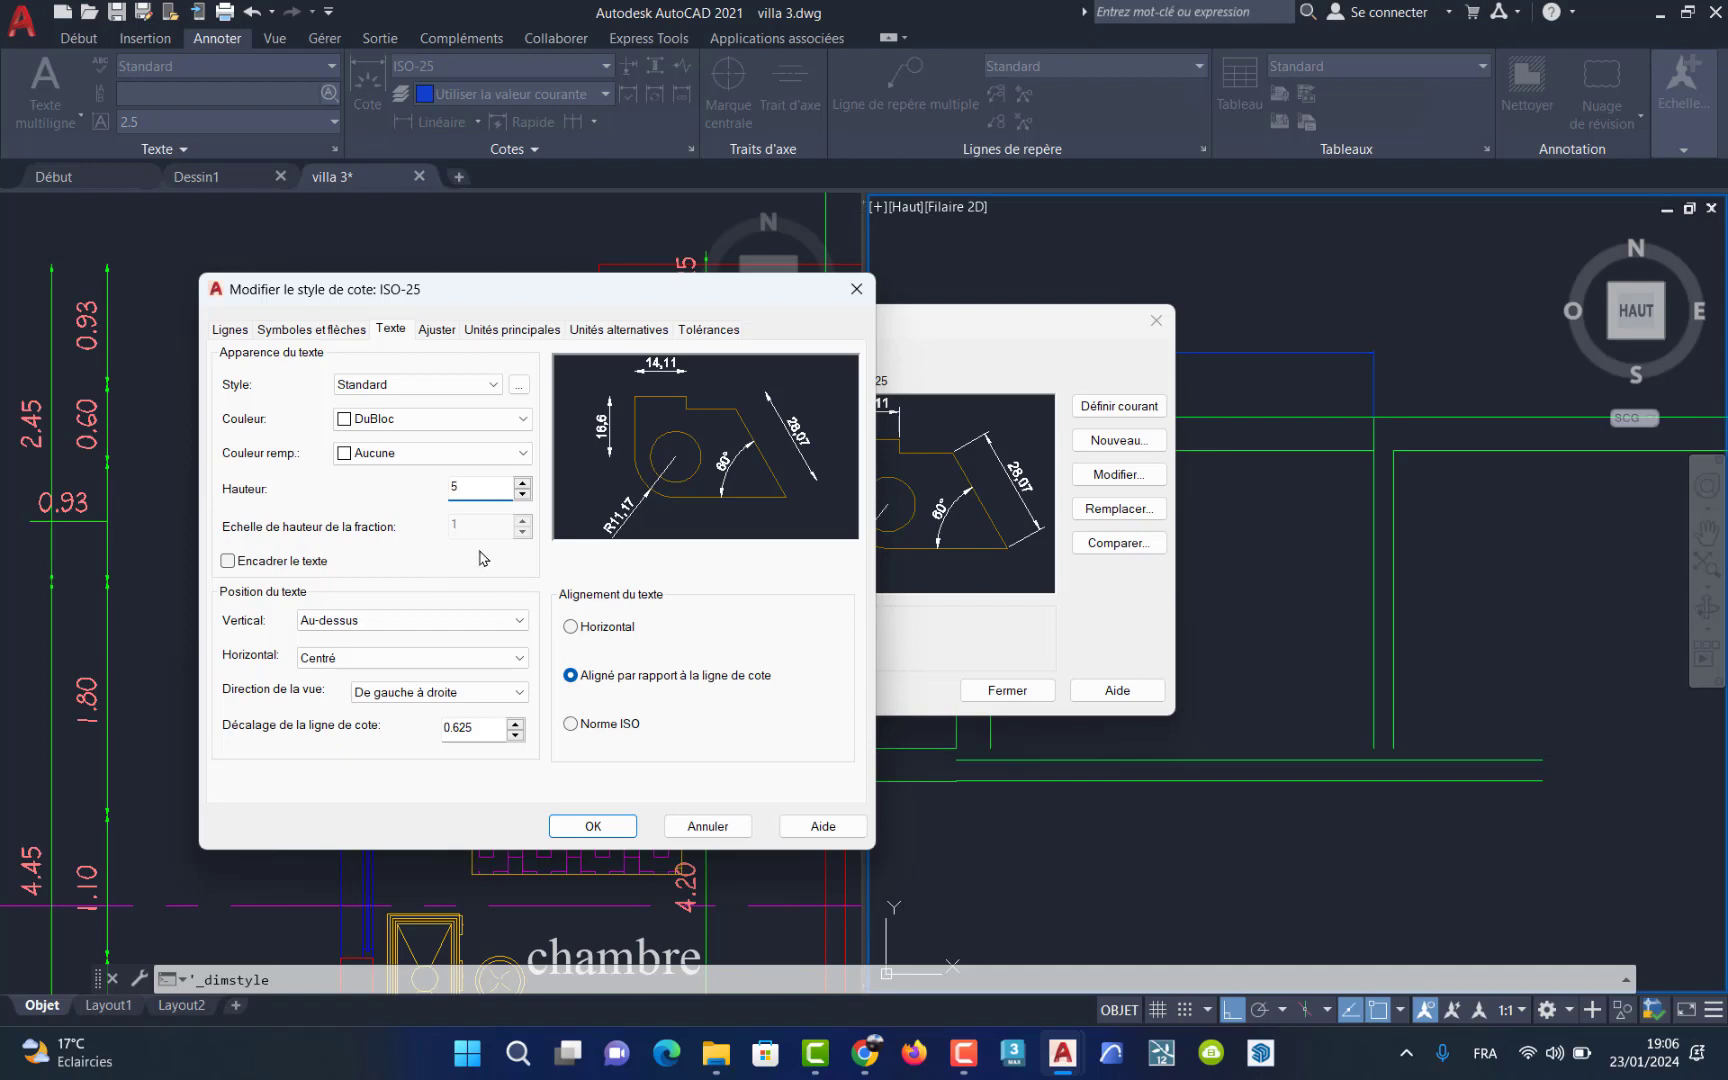
click(483, 562)
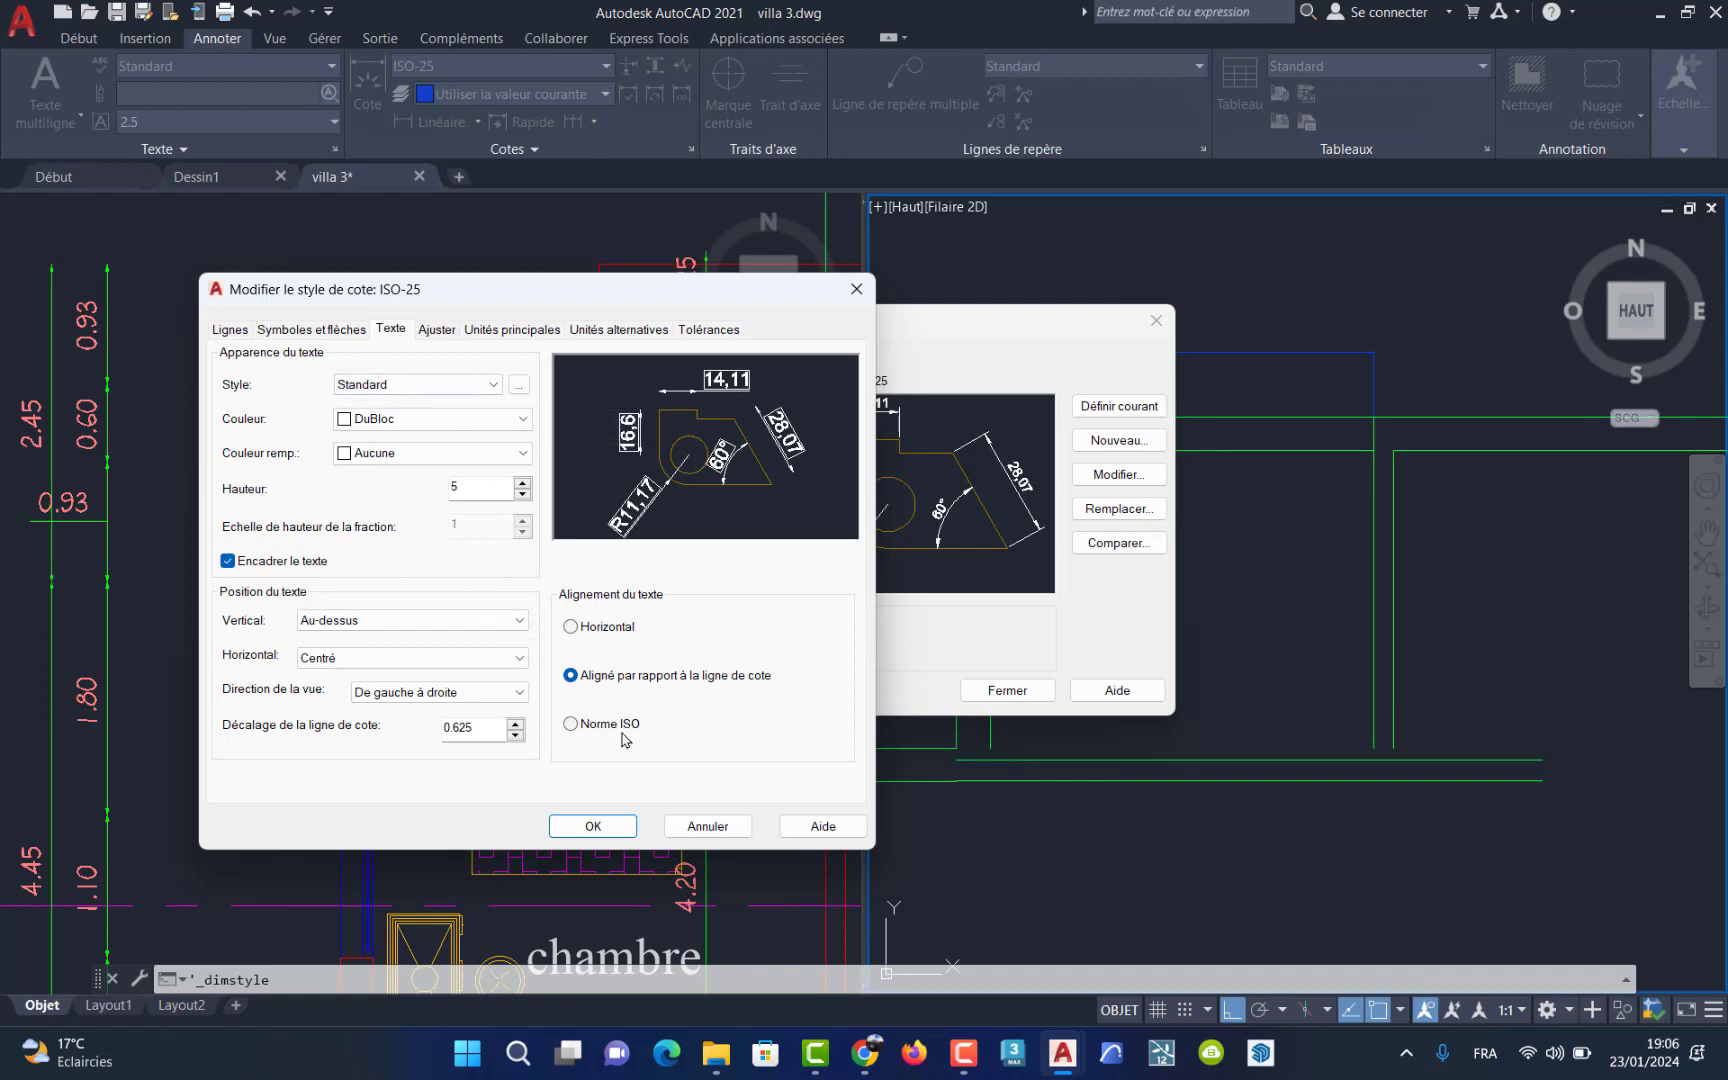
click(591, 826)
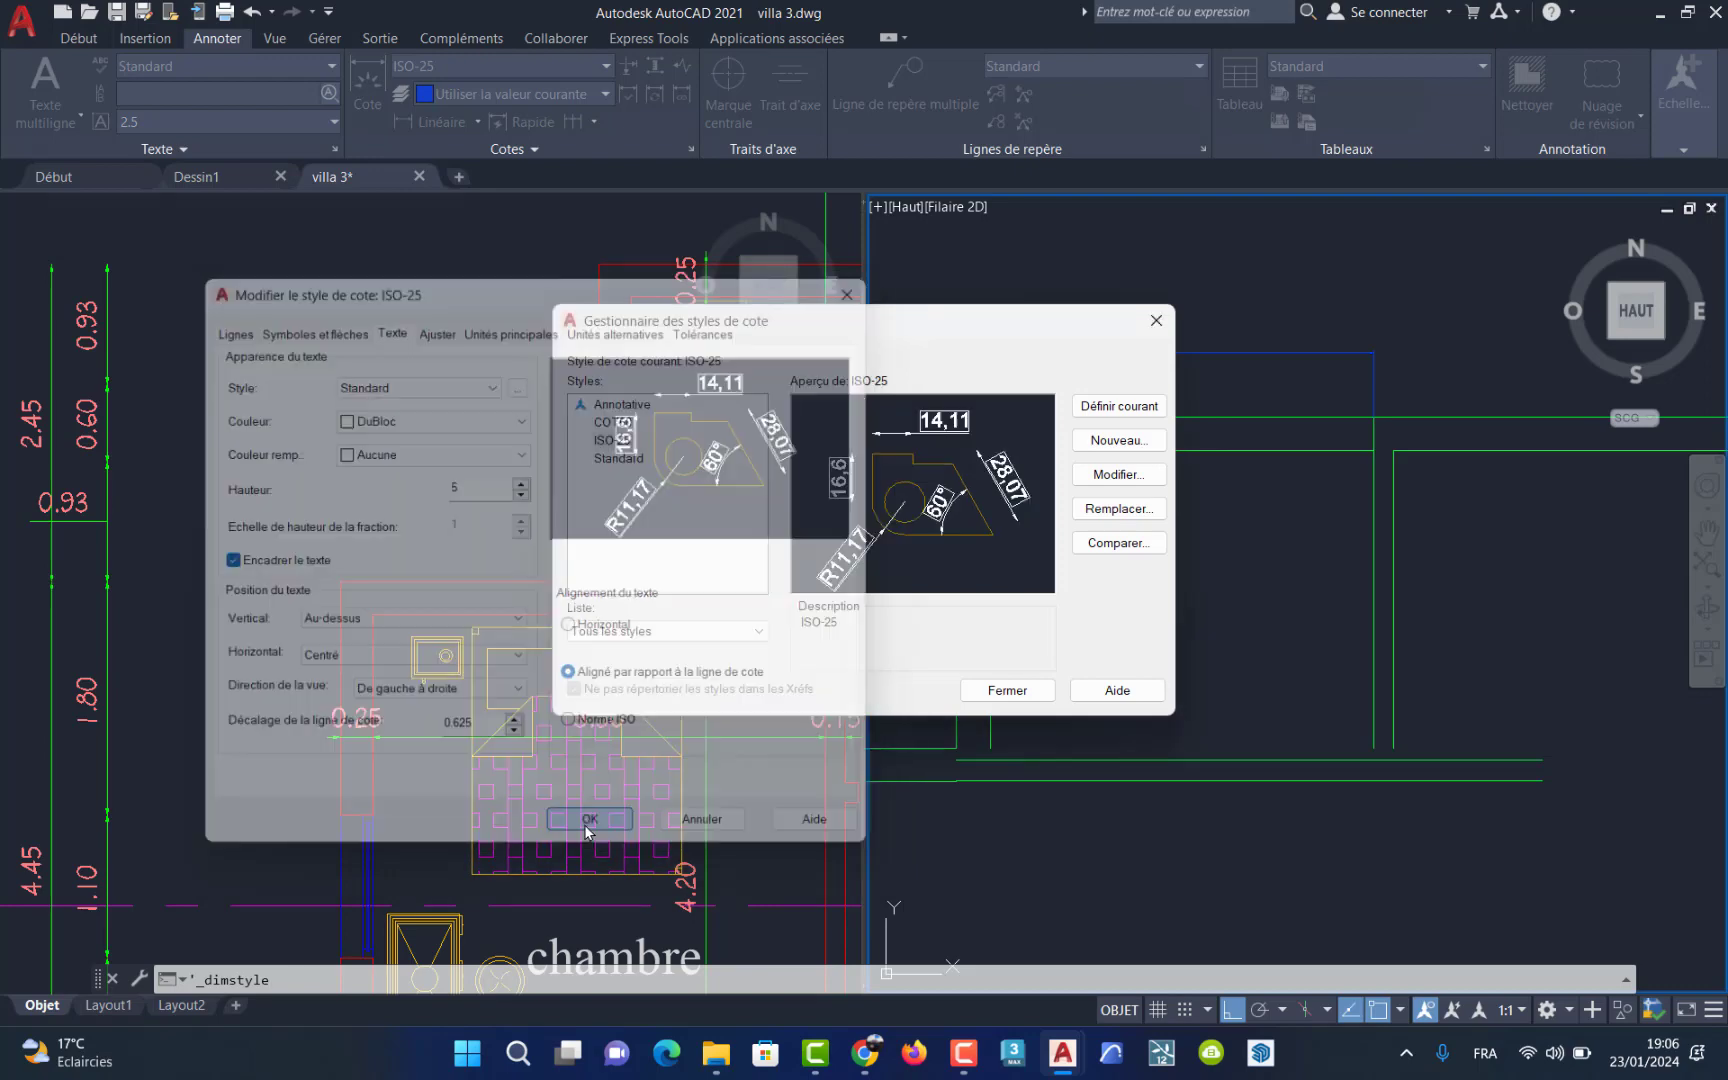
click(992, 696)
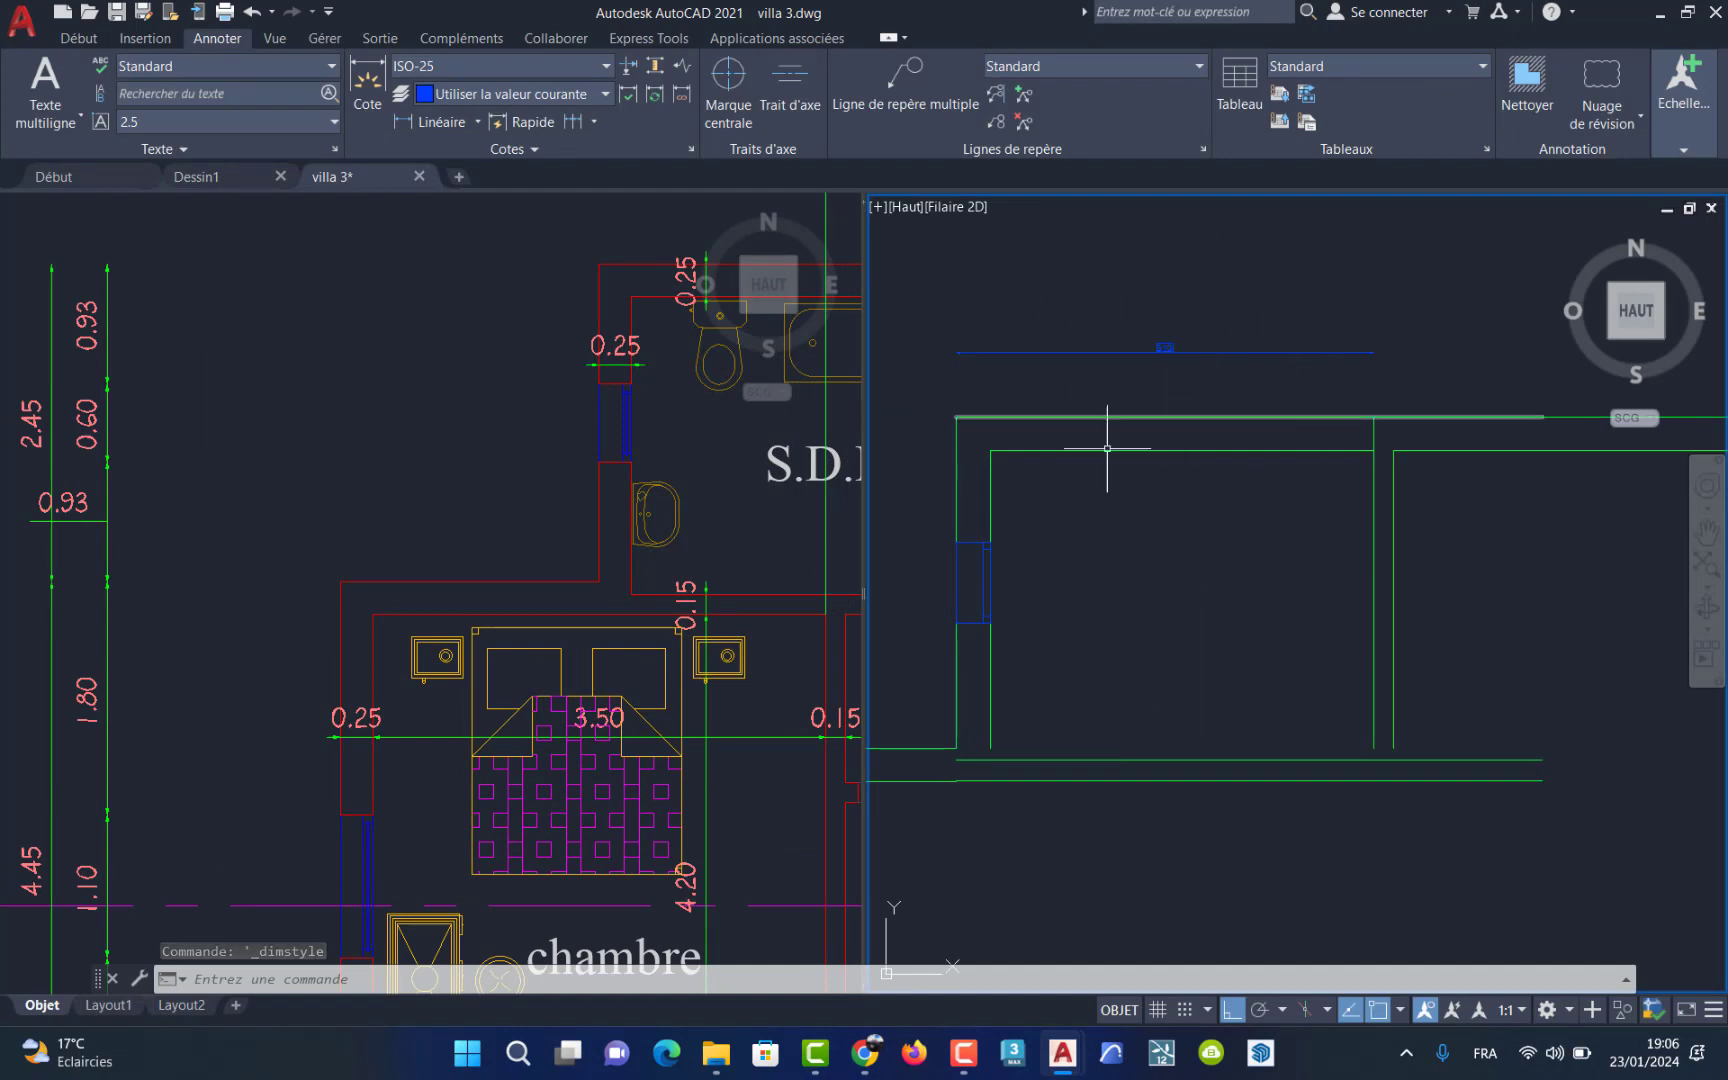
Step: Erase the trial dimension above the upper wall
click(1428, 307)
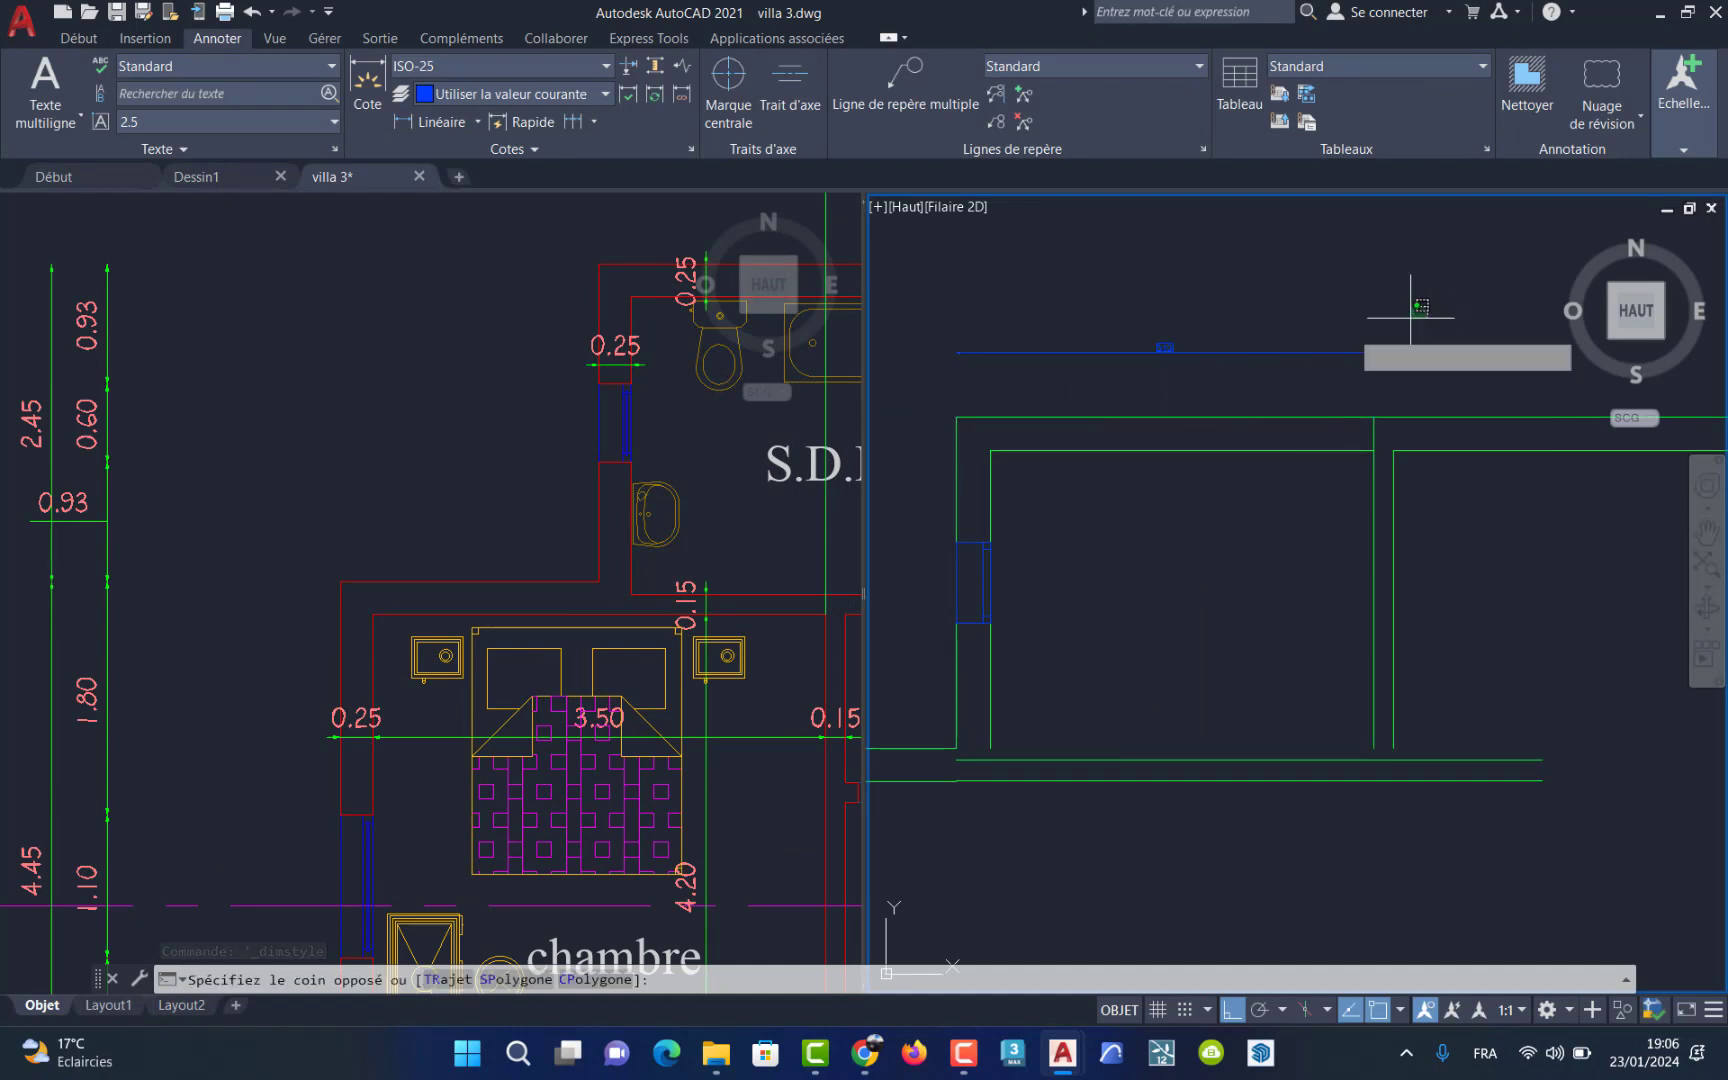
click(934, 392)
key(Delete)
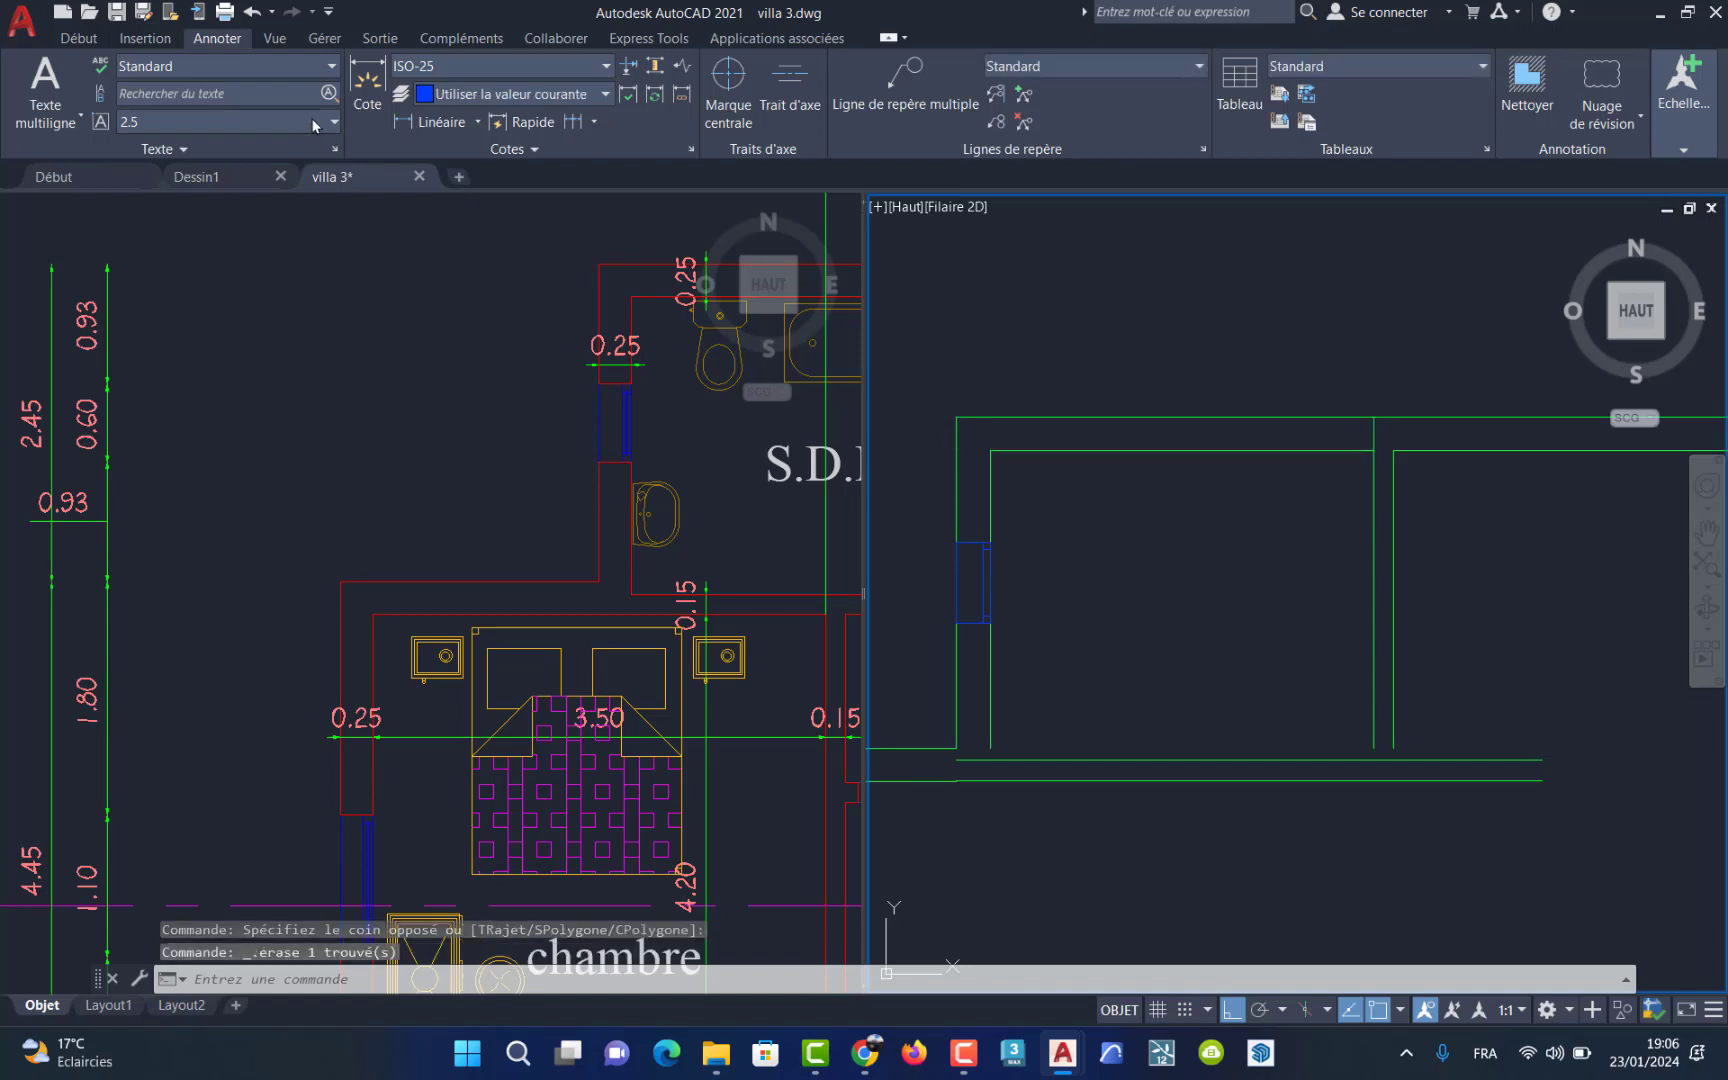
Step: Dimension the upper wall's outer line from its corner to the partition's S.D.B.-side line, placing the linear dimension above the wall
click(475, 124)
click(450, 161)
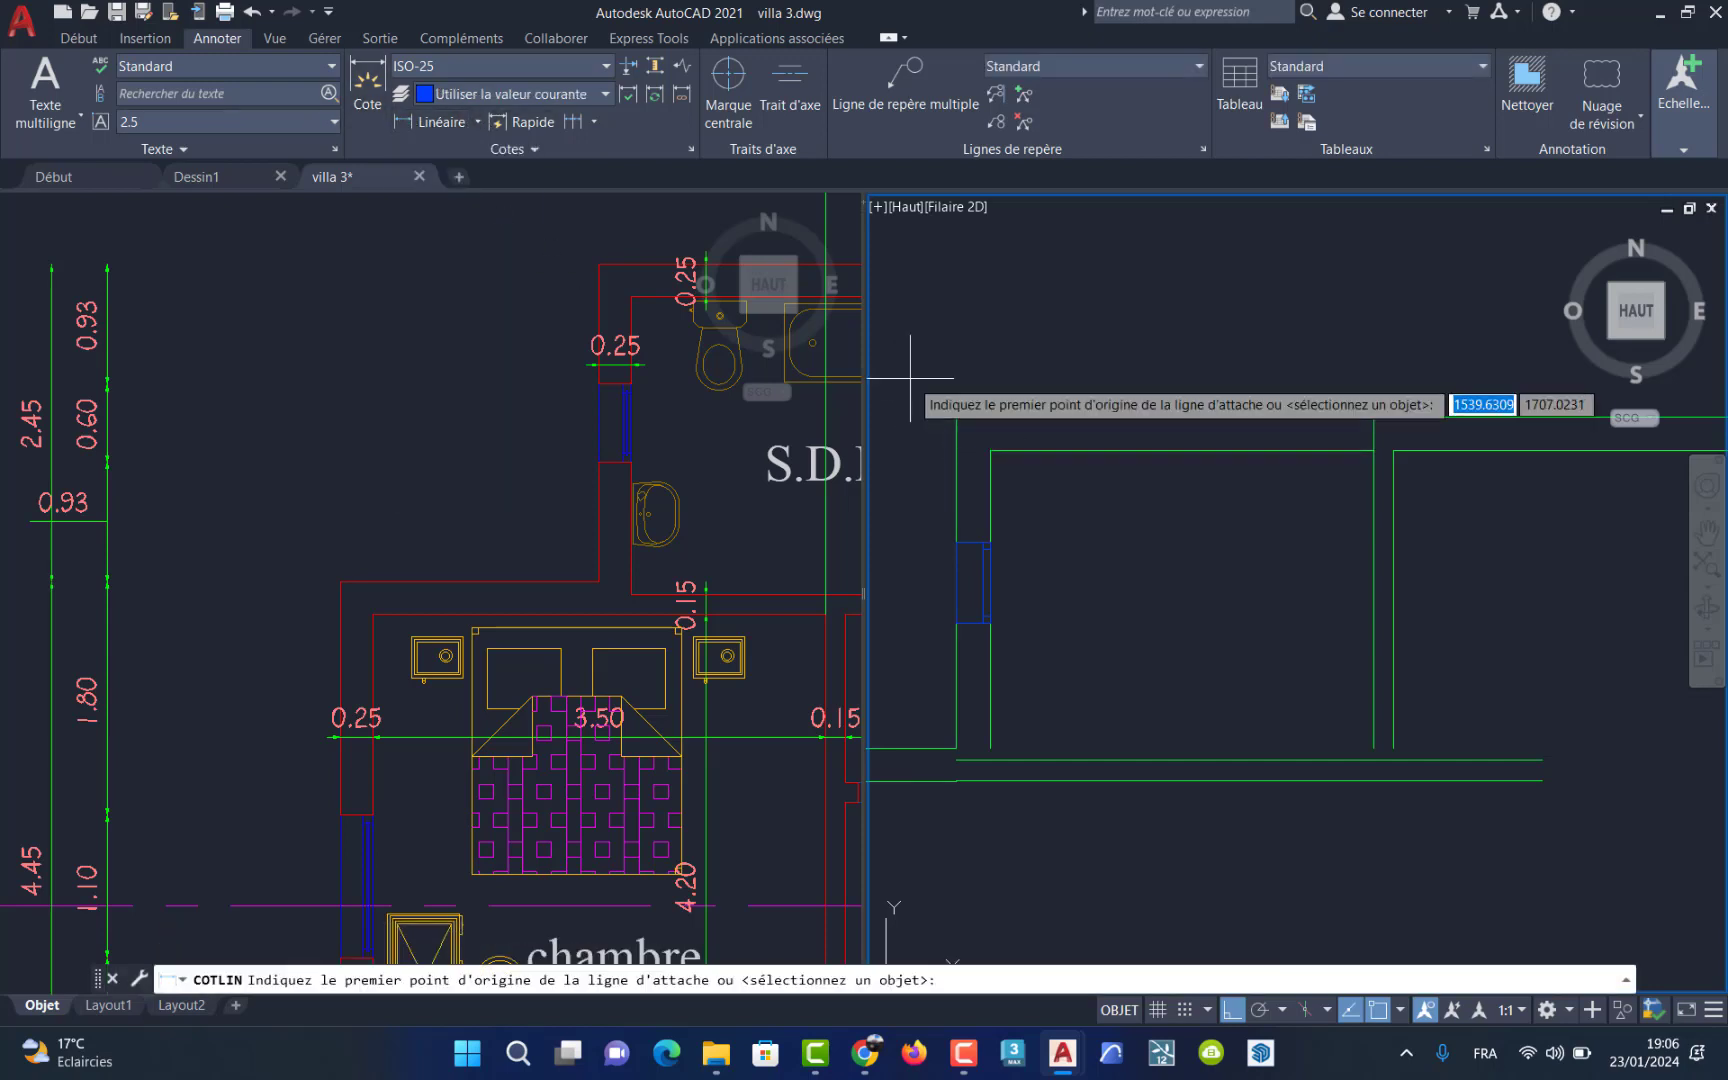
click(956, 416)
click(1373, 417)
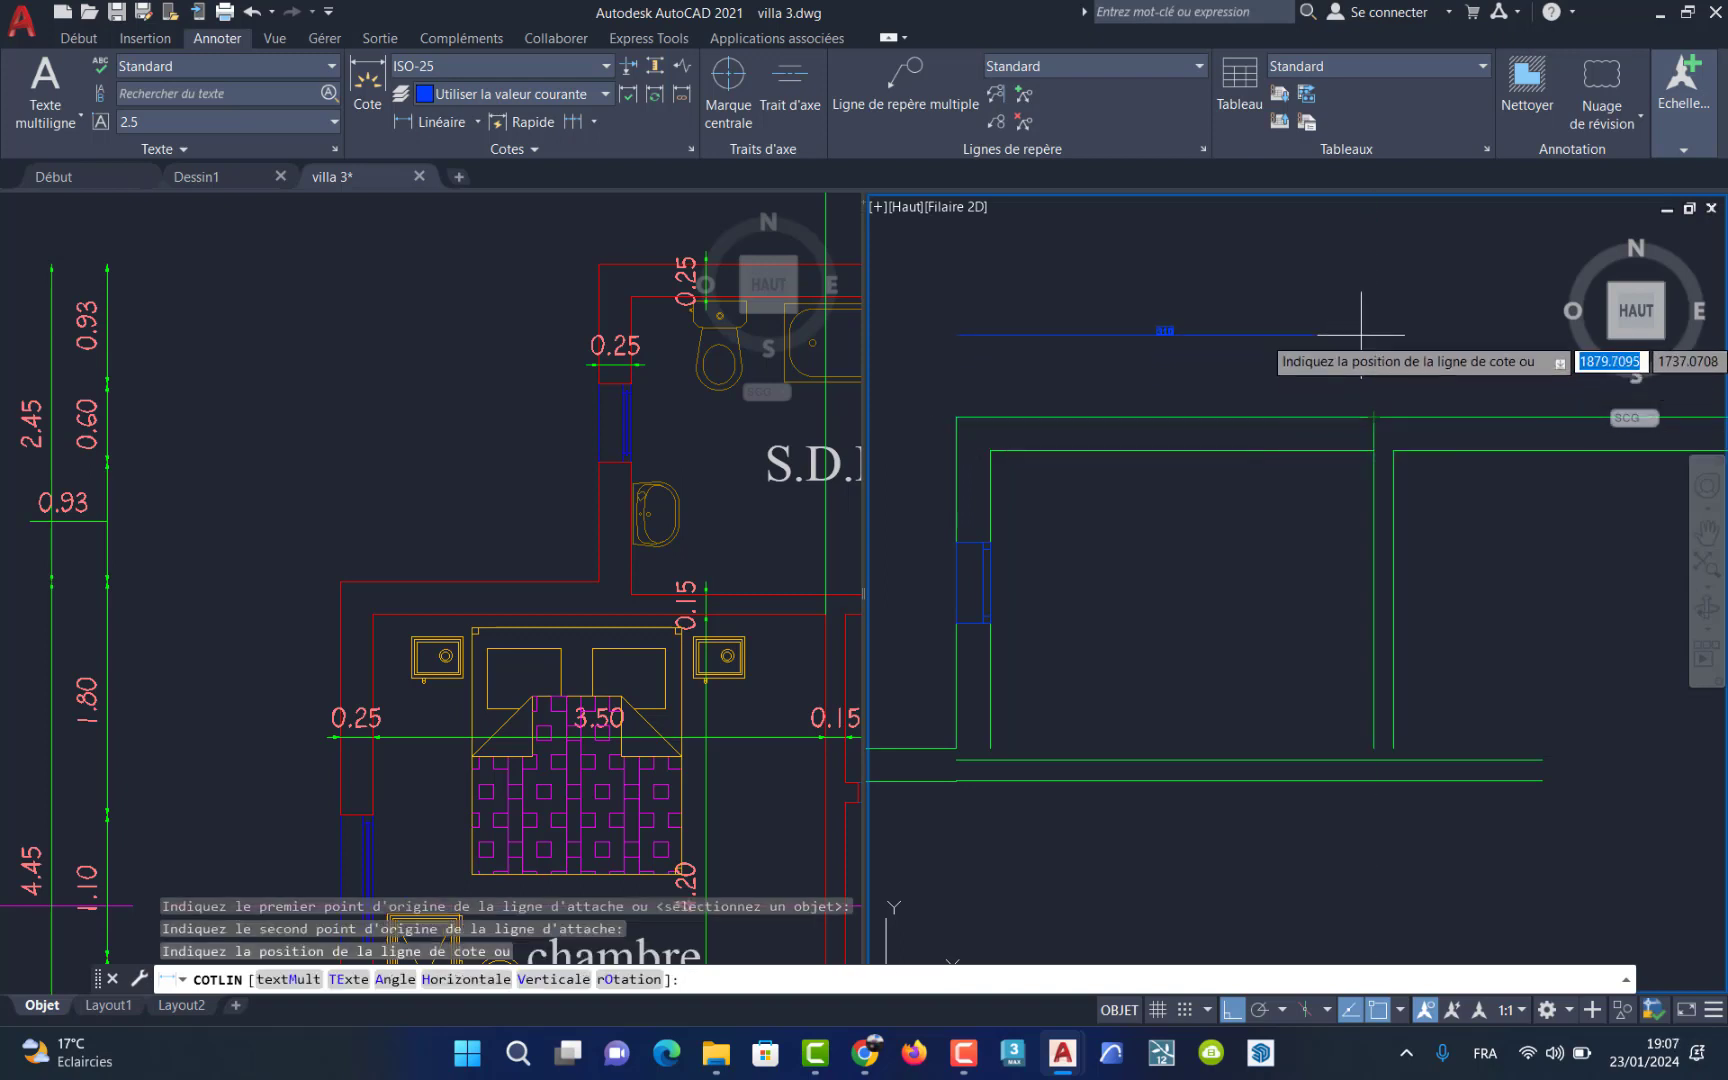
click(1361, 335)
Step: Continue the dimension chain across the partition's thickness and on to the far end of the upper wall's outer line
click(594, 124)
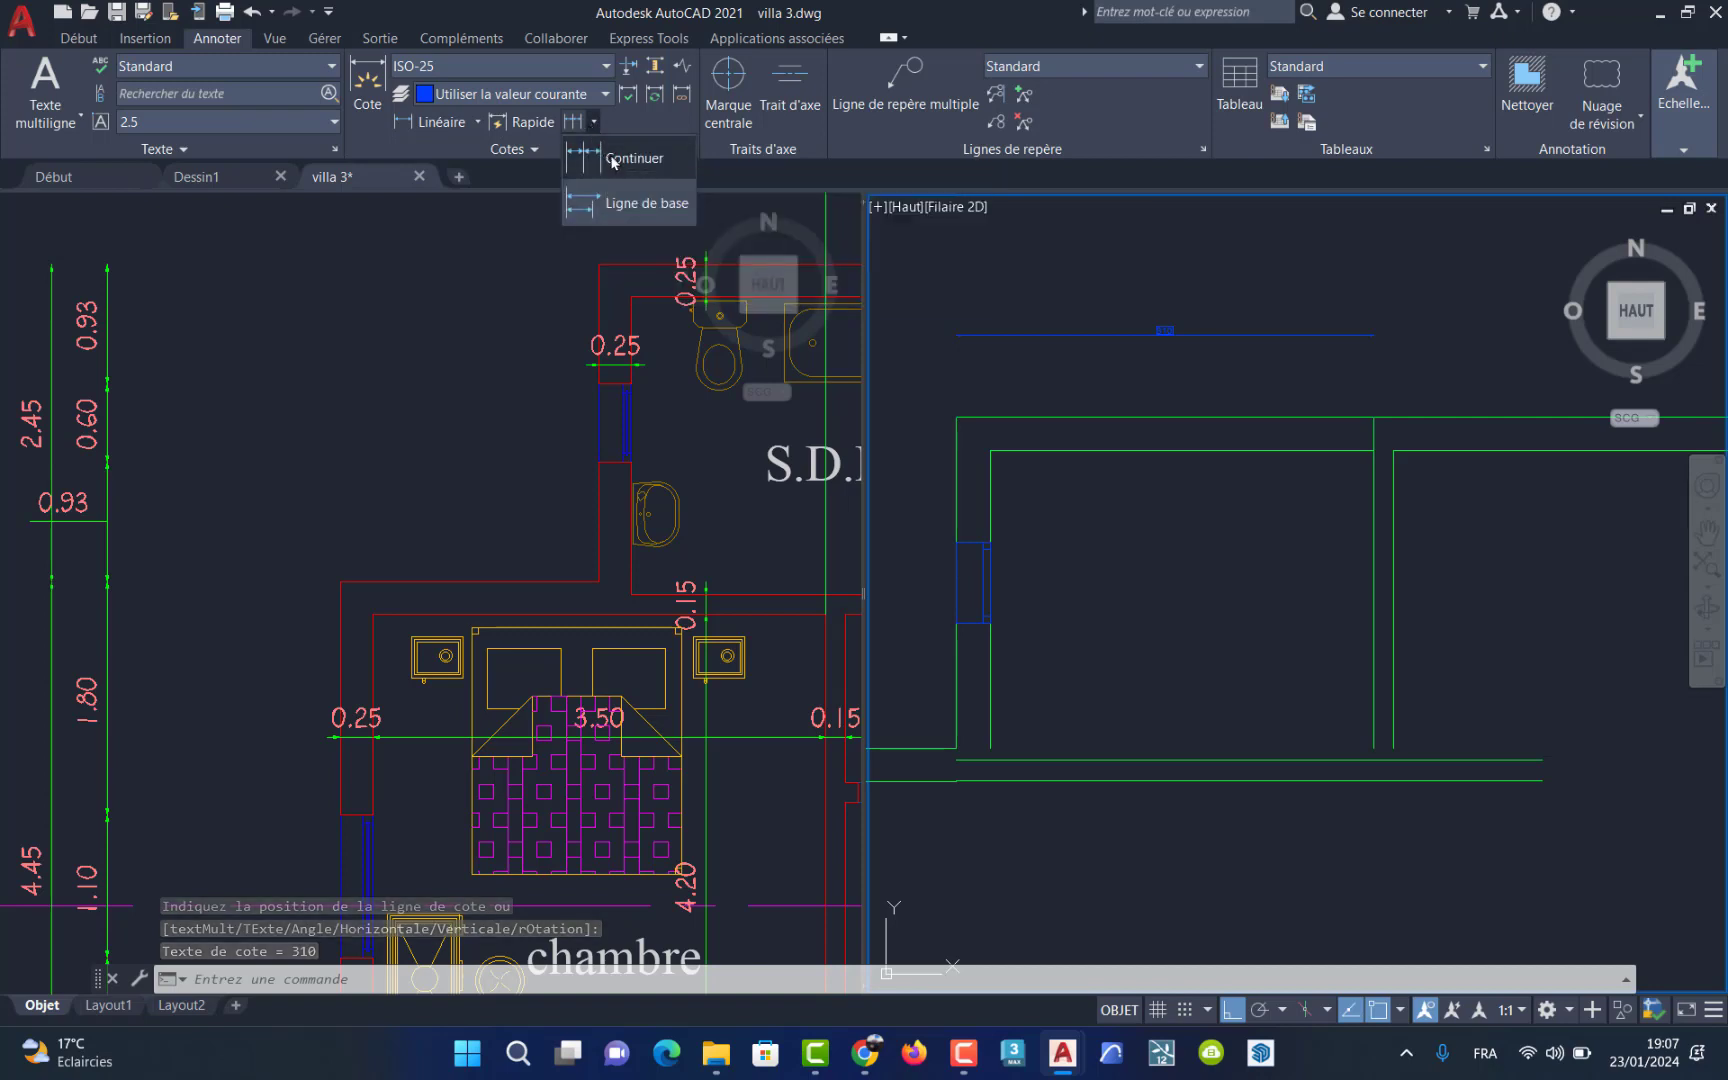
click(606, 159)
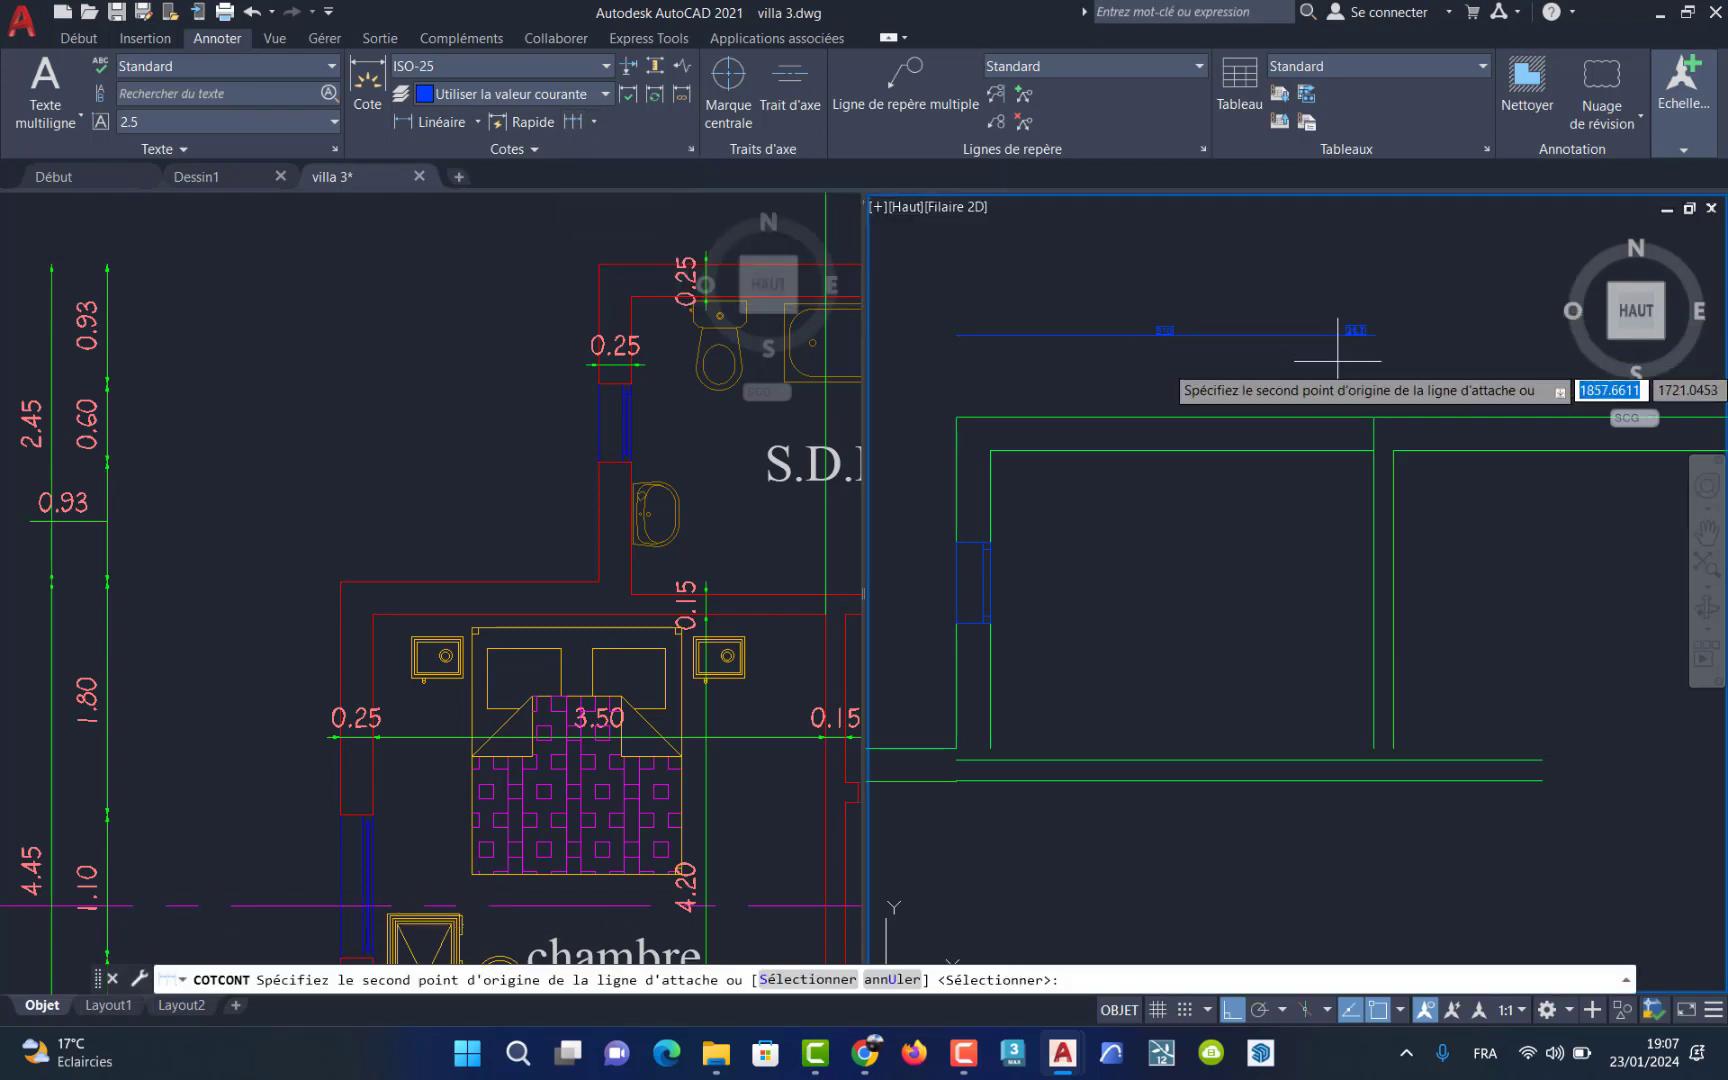
click(1405, 457)
scroll(1478, 481, down, 3)
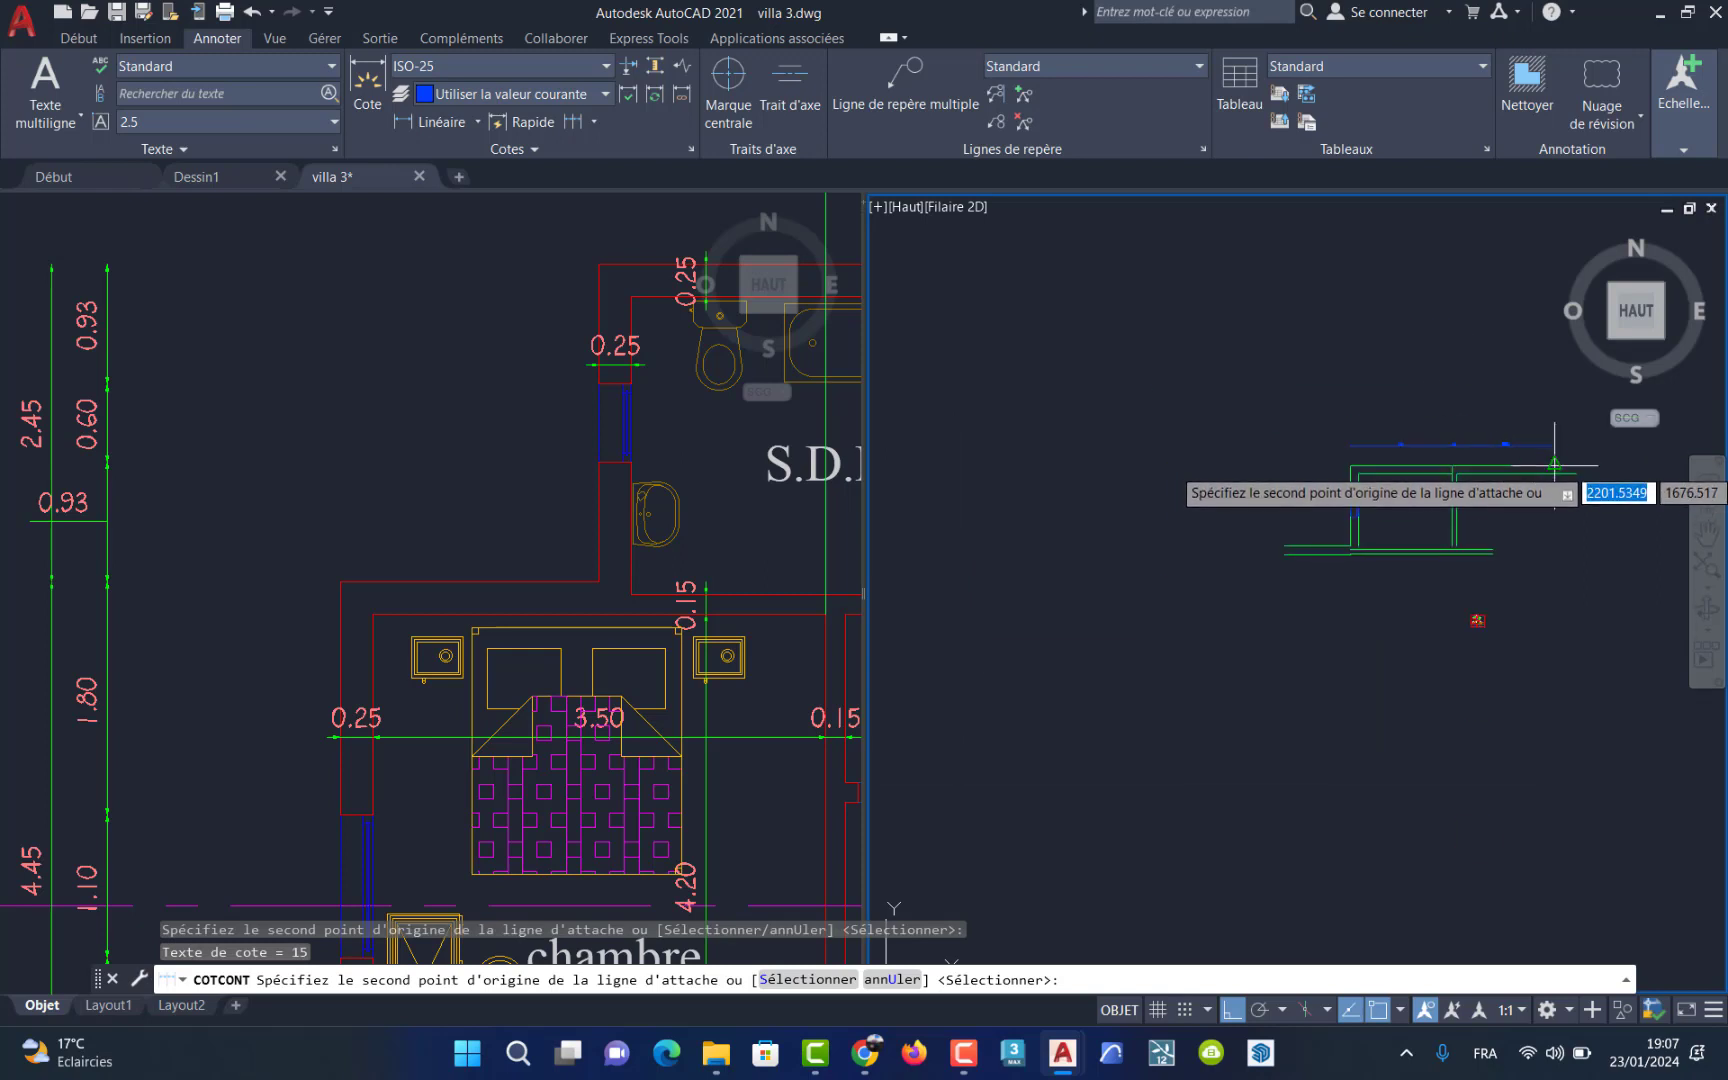
scroll(1562, 468, up, 4)
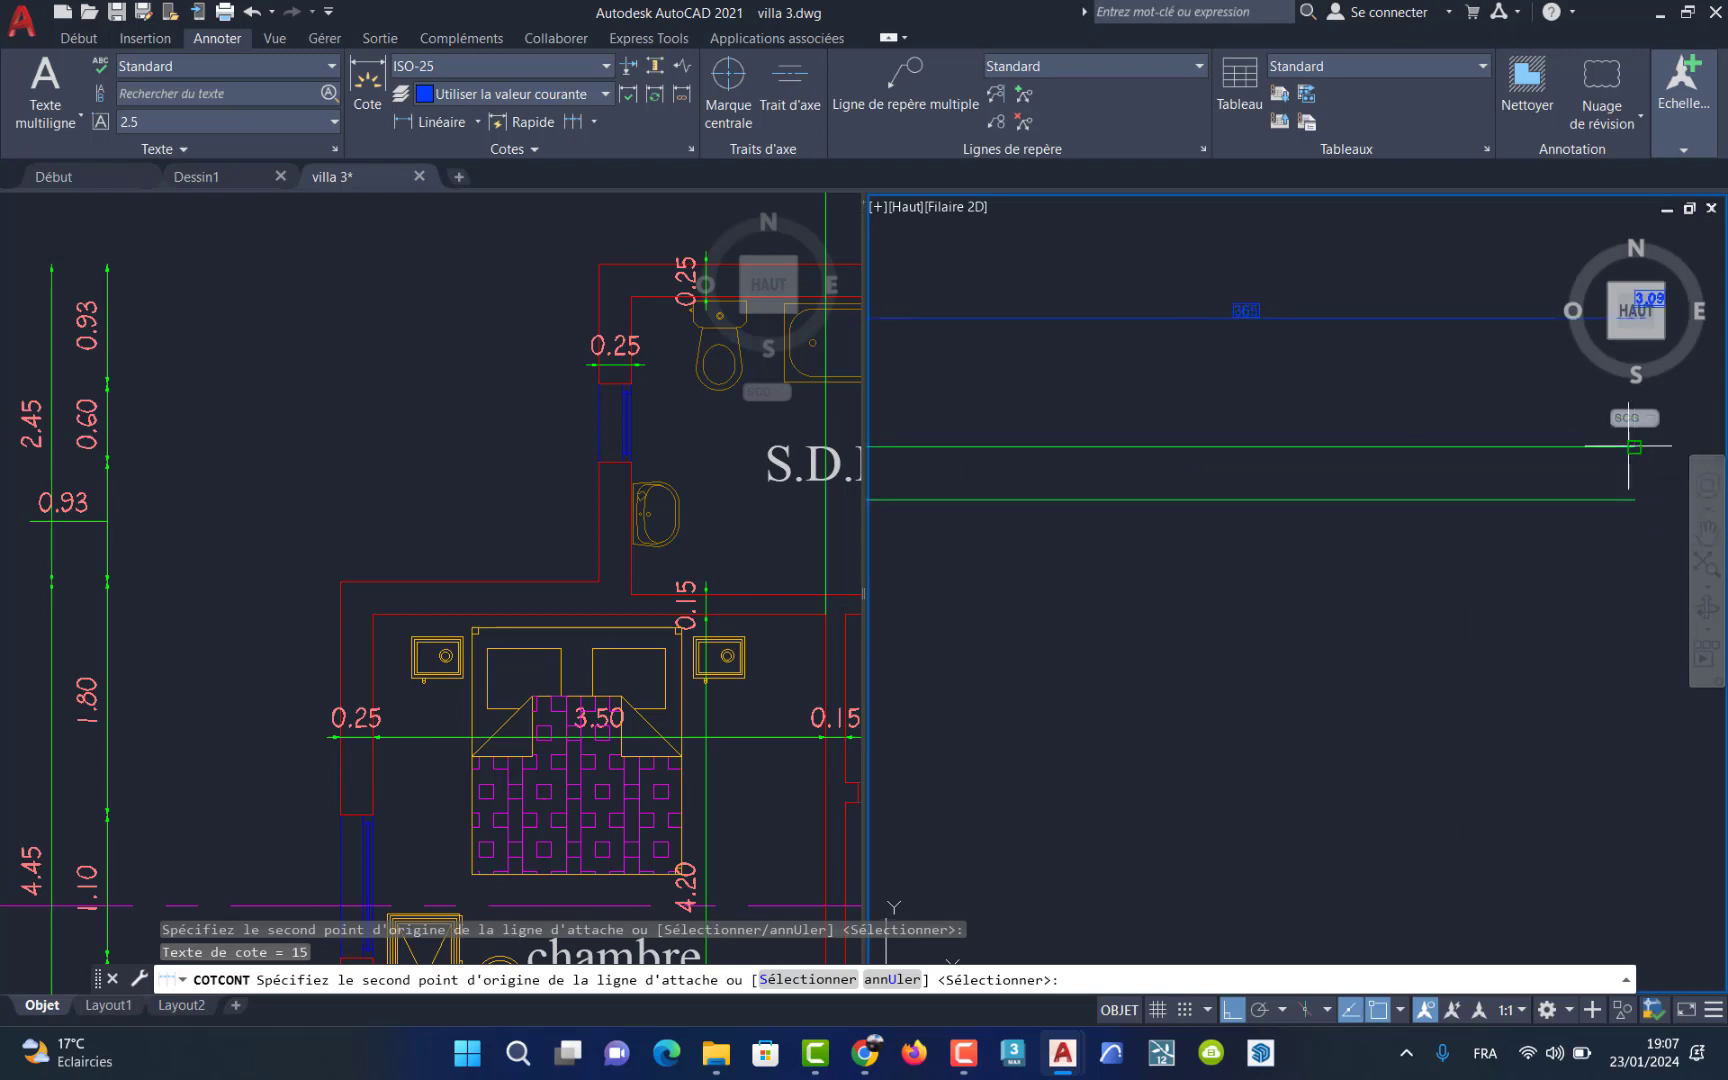
click(1634, 447)
key(Return)
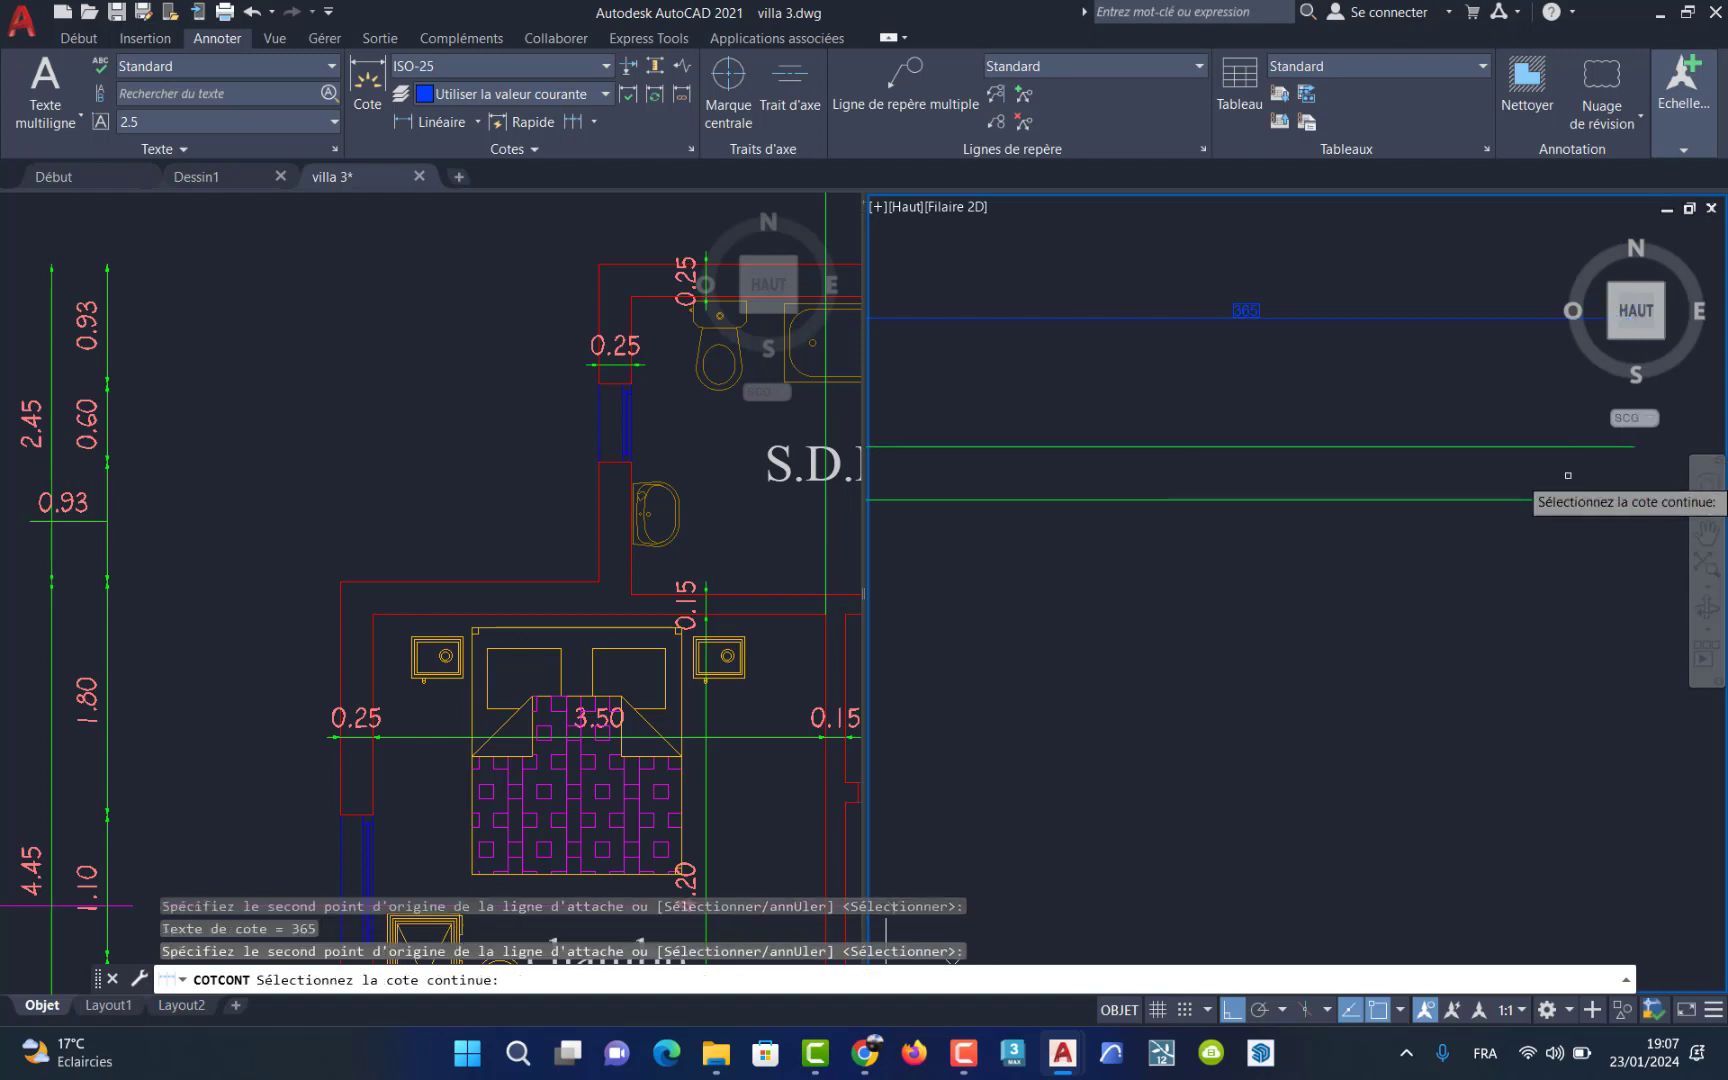
scroll(1328, 289, down, 6)
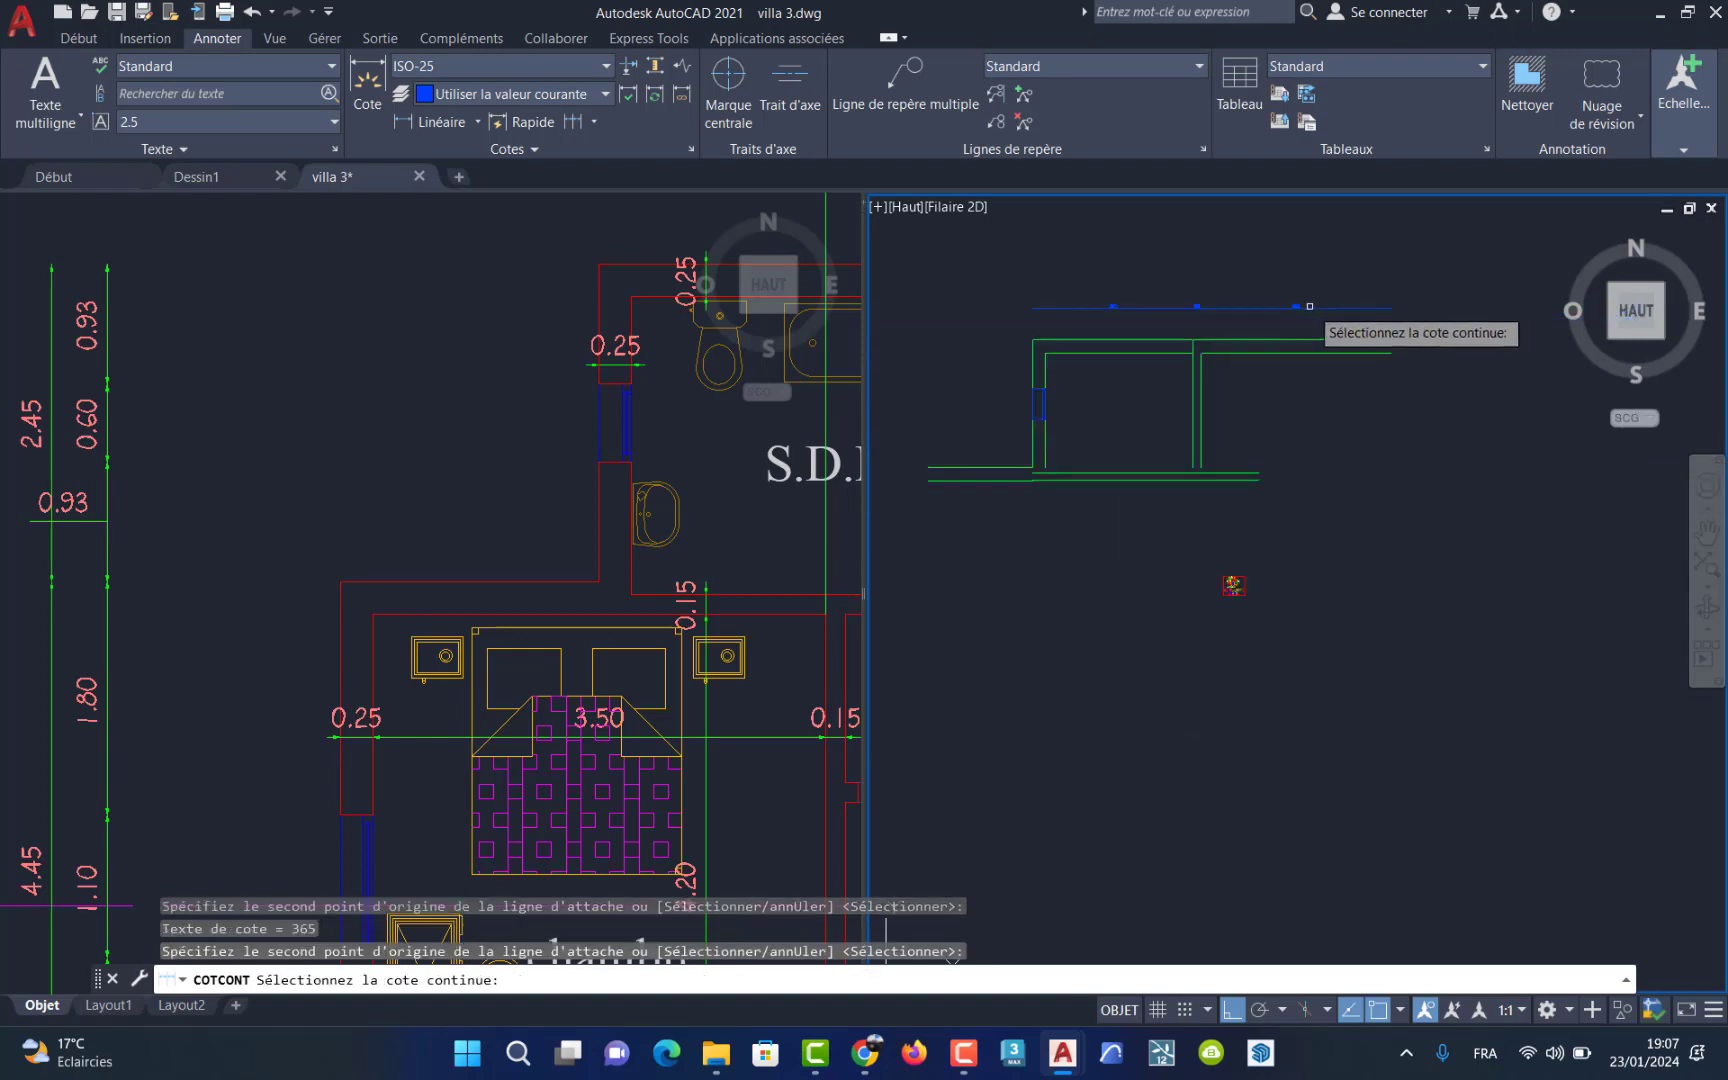
scroll(1136, 315, up, 4)
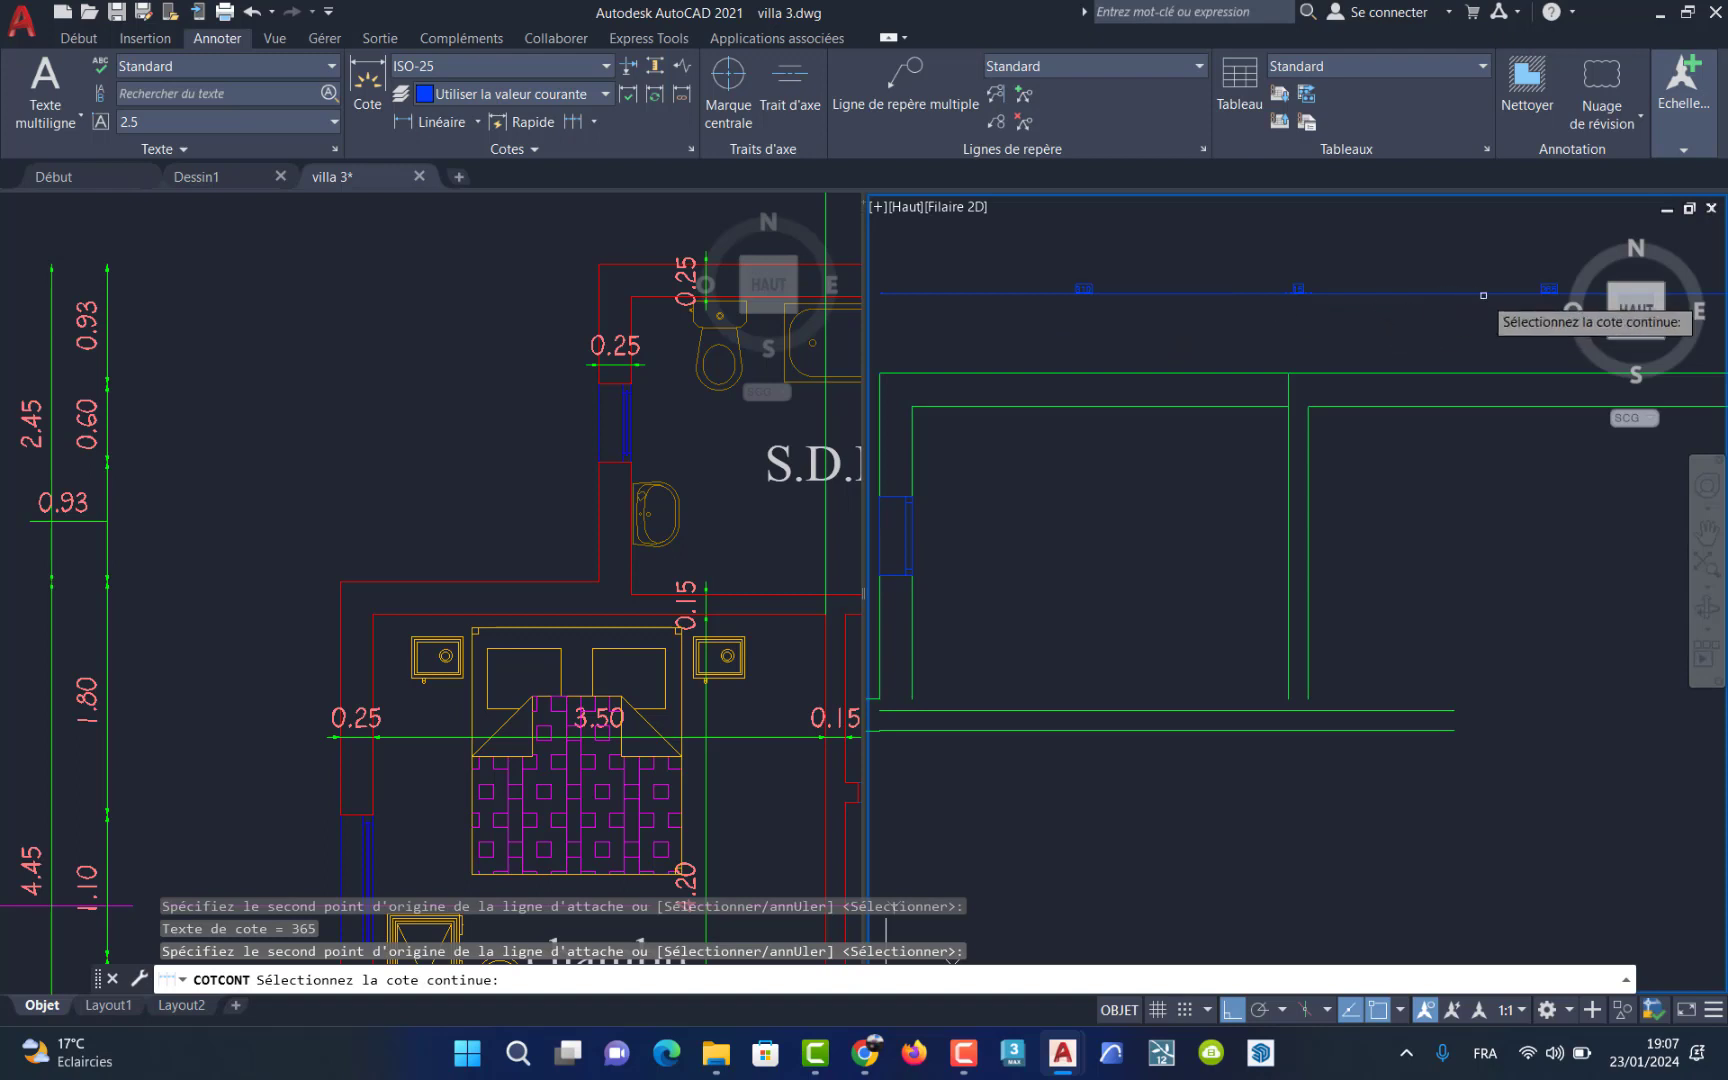
Step: End the continued dimension chain and bring the partition's junction with the upper wall into close view
key(Escape)
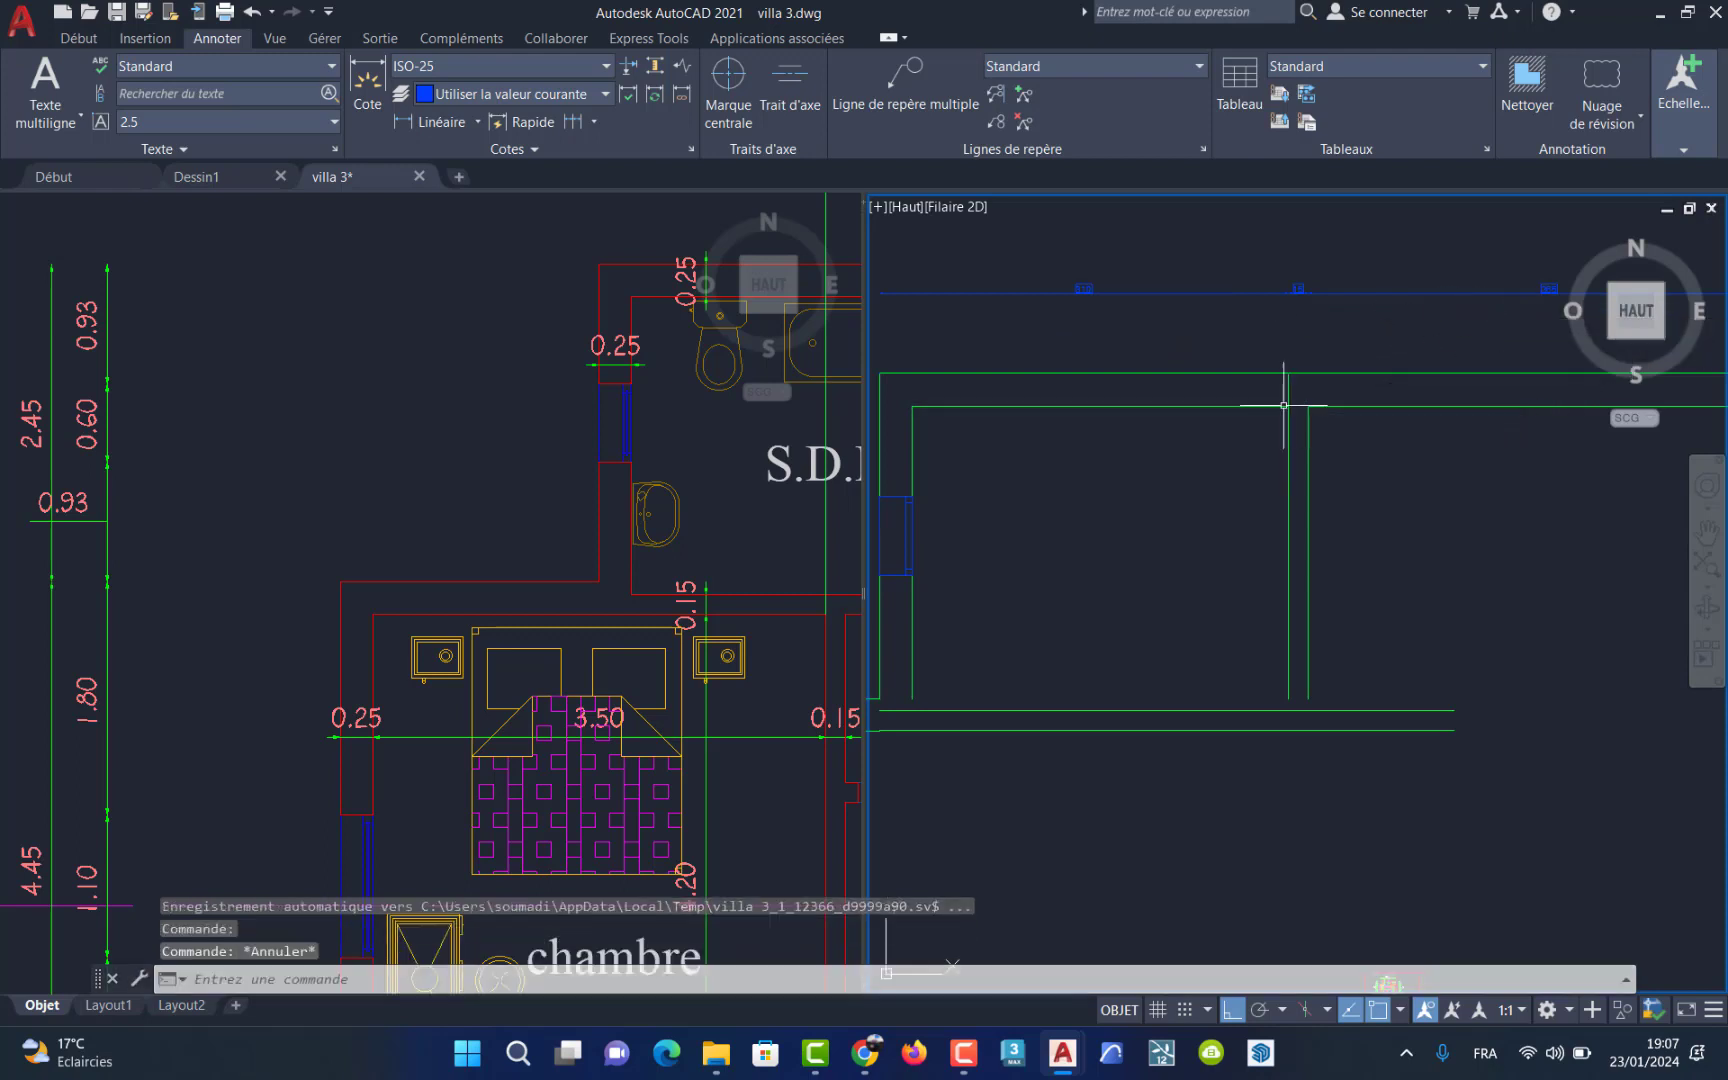
scroll(1284, 405, up, 4)
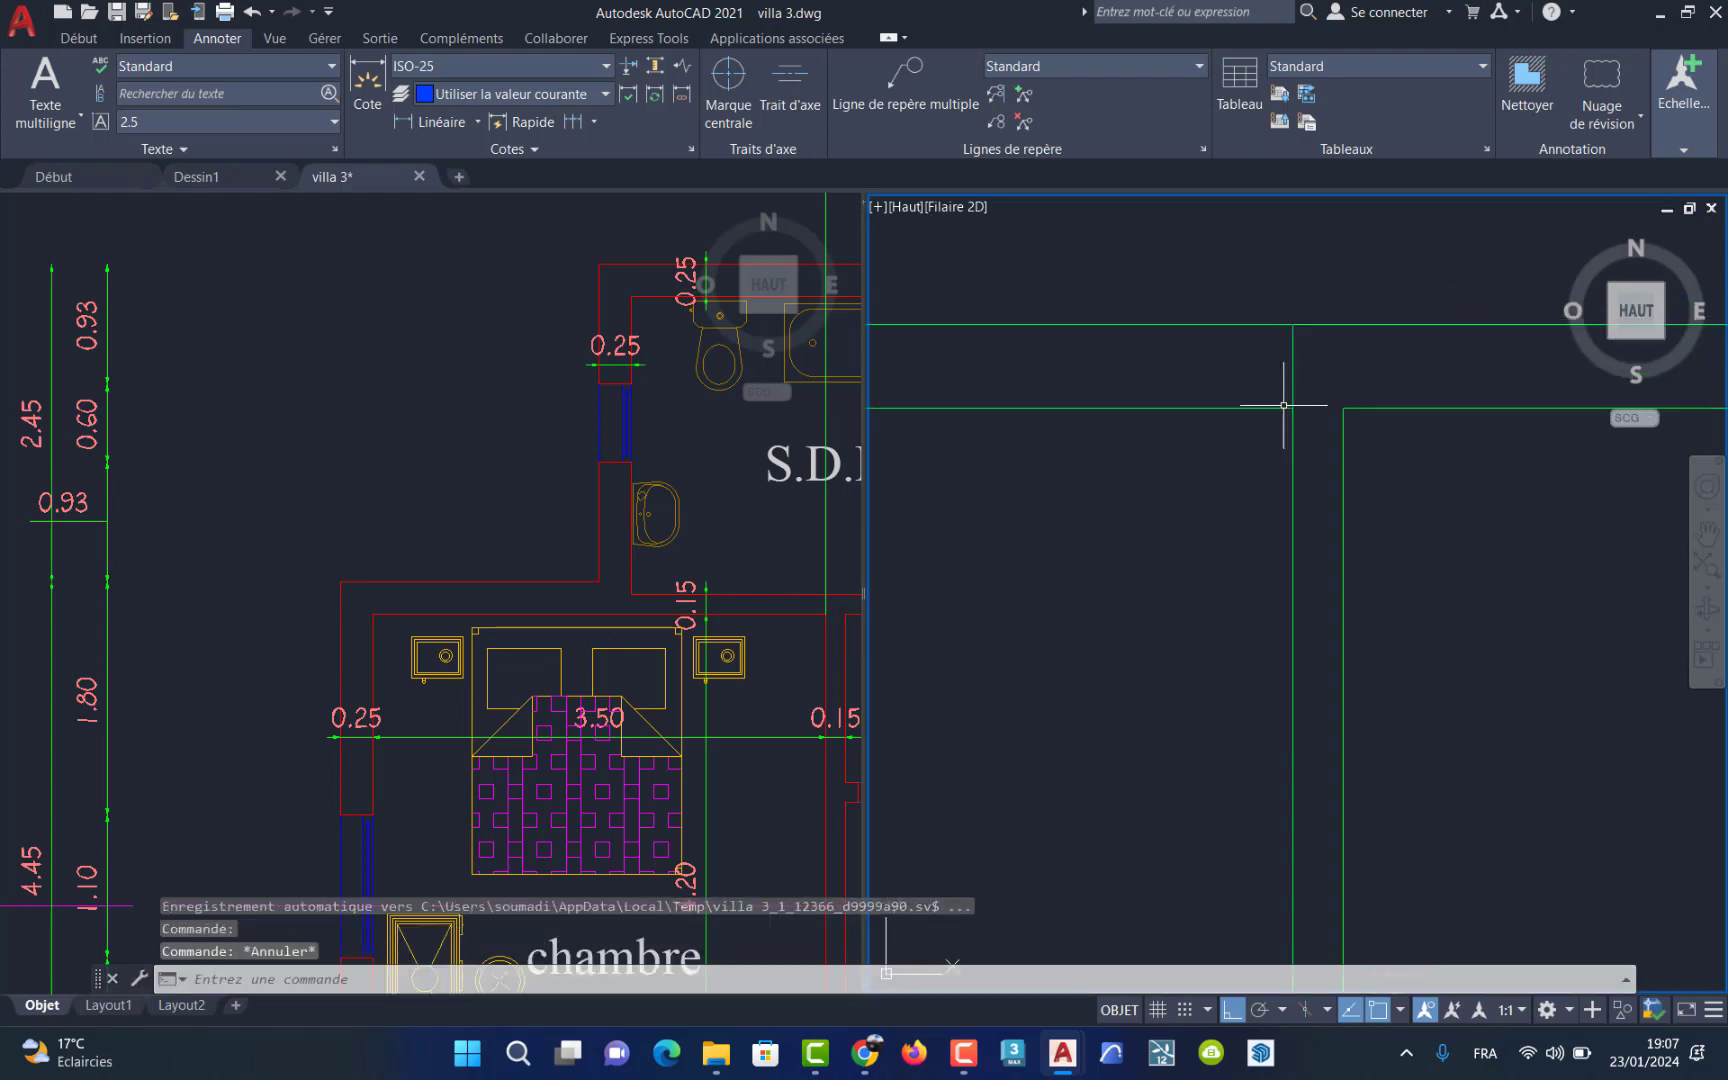
click(85, 36)
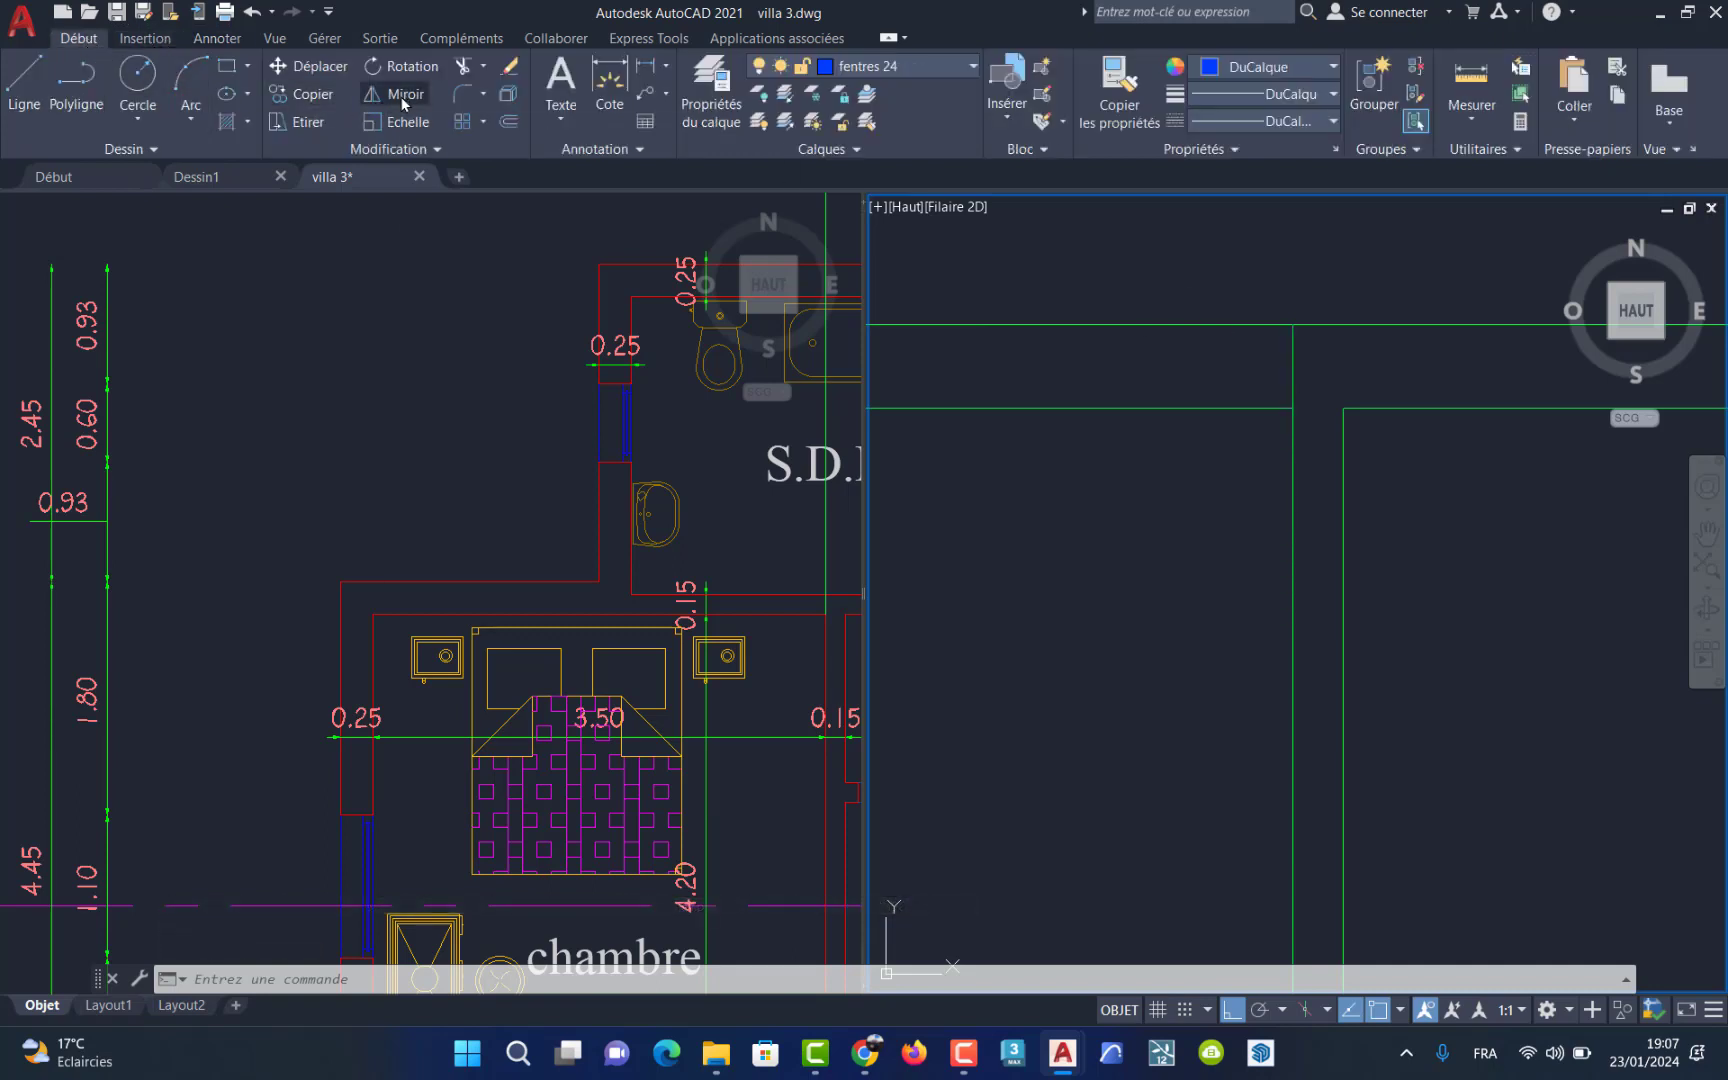
click(481, 96)
click(497, 126)
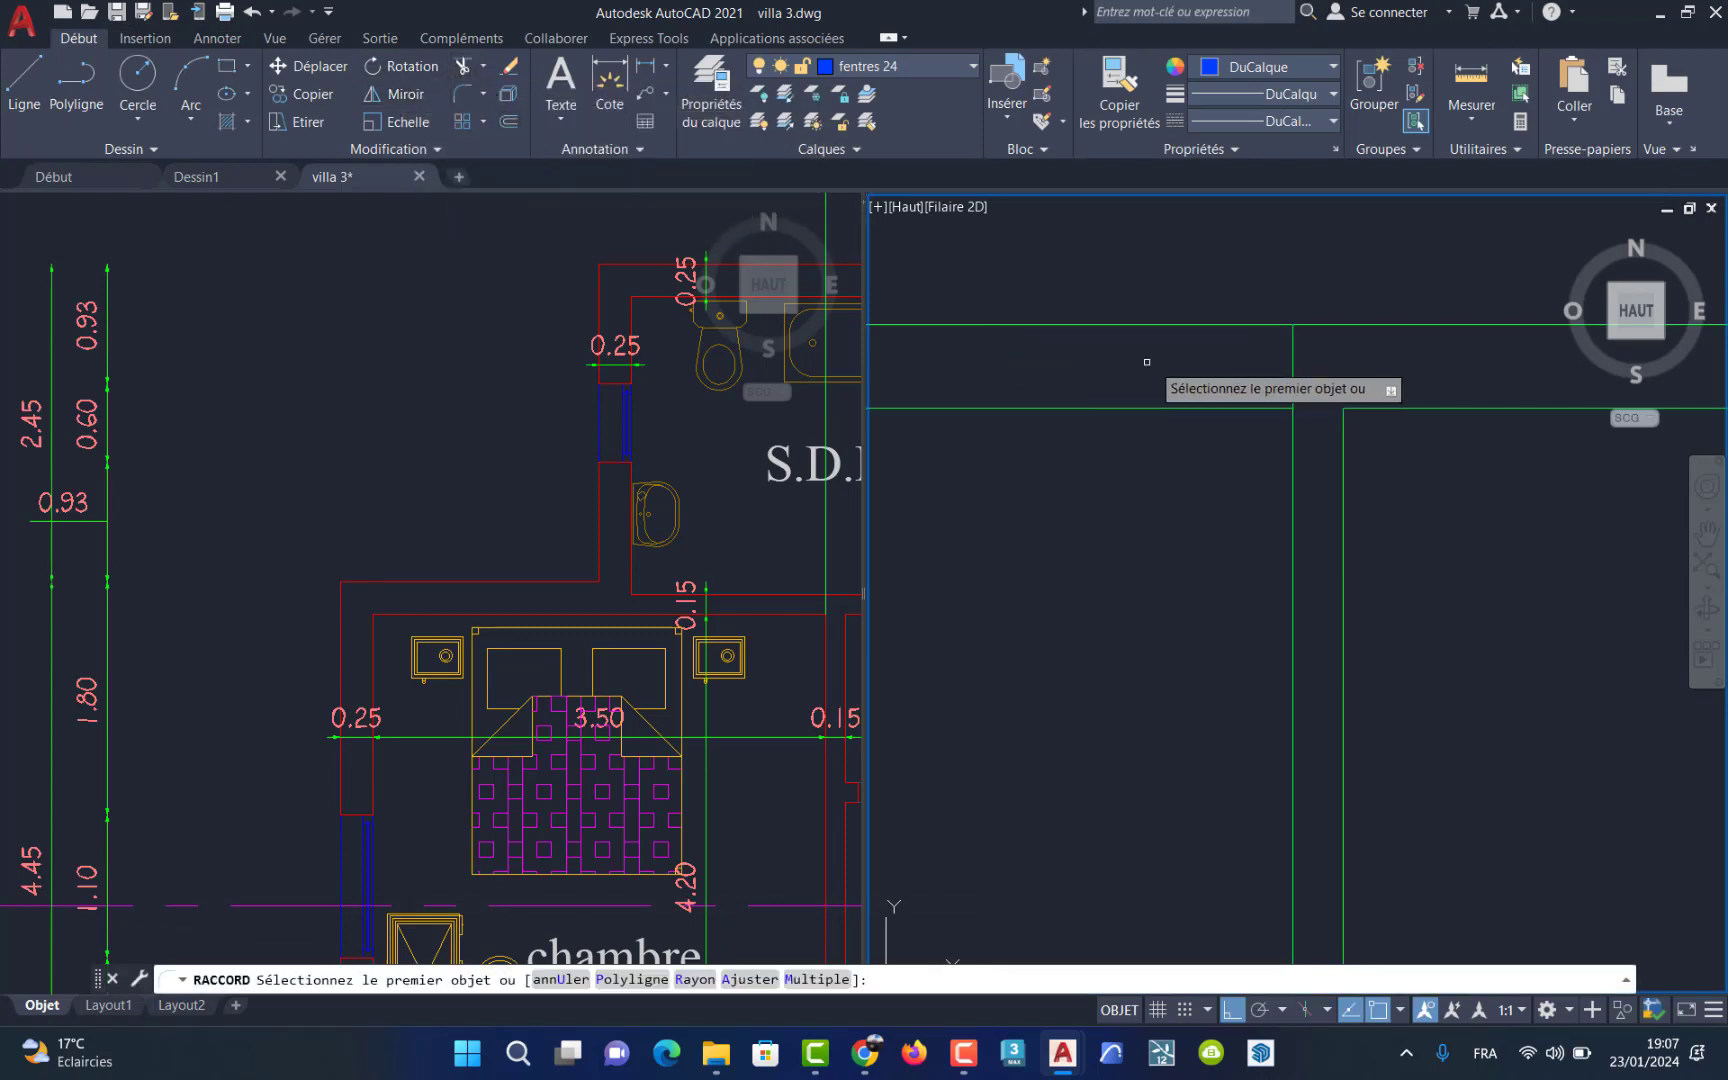
click(1293, 395)
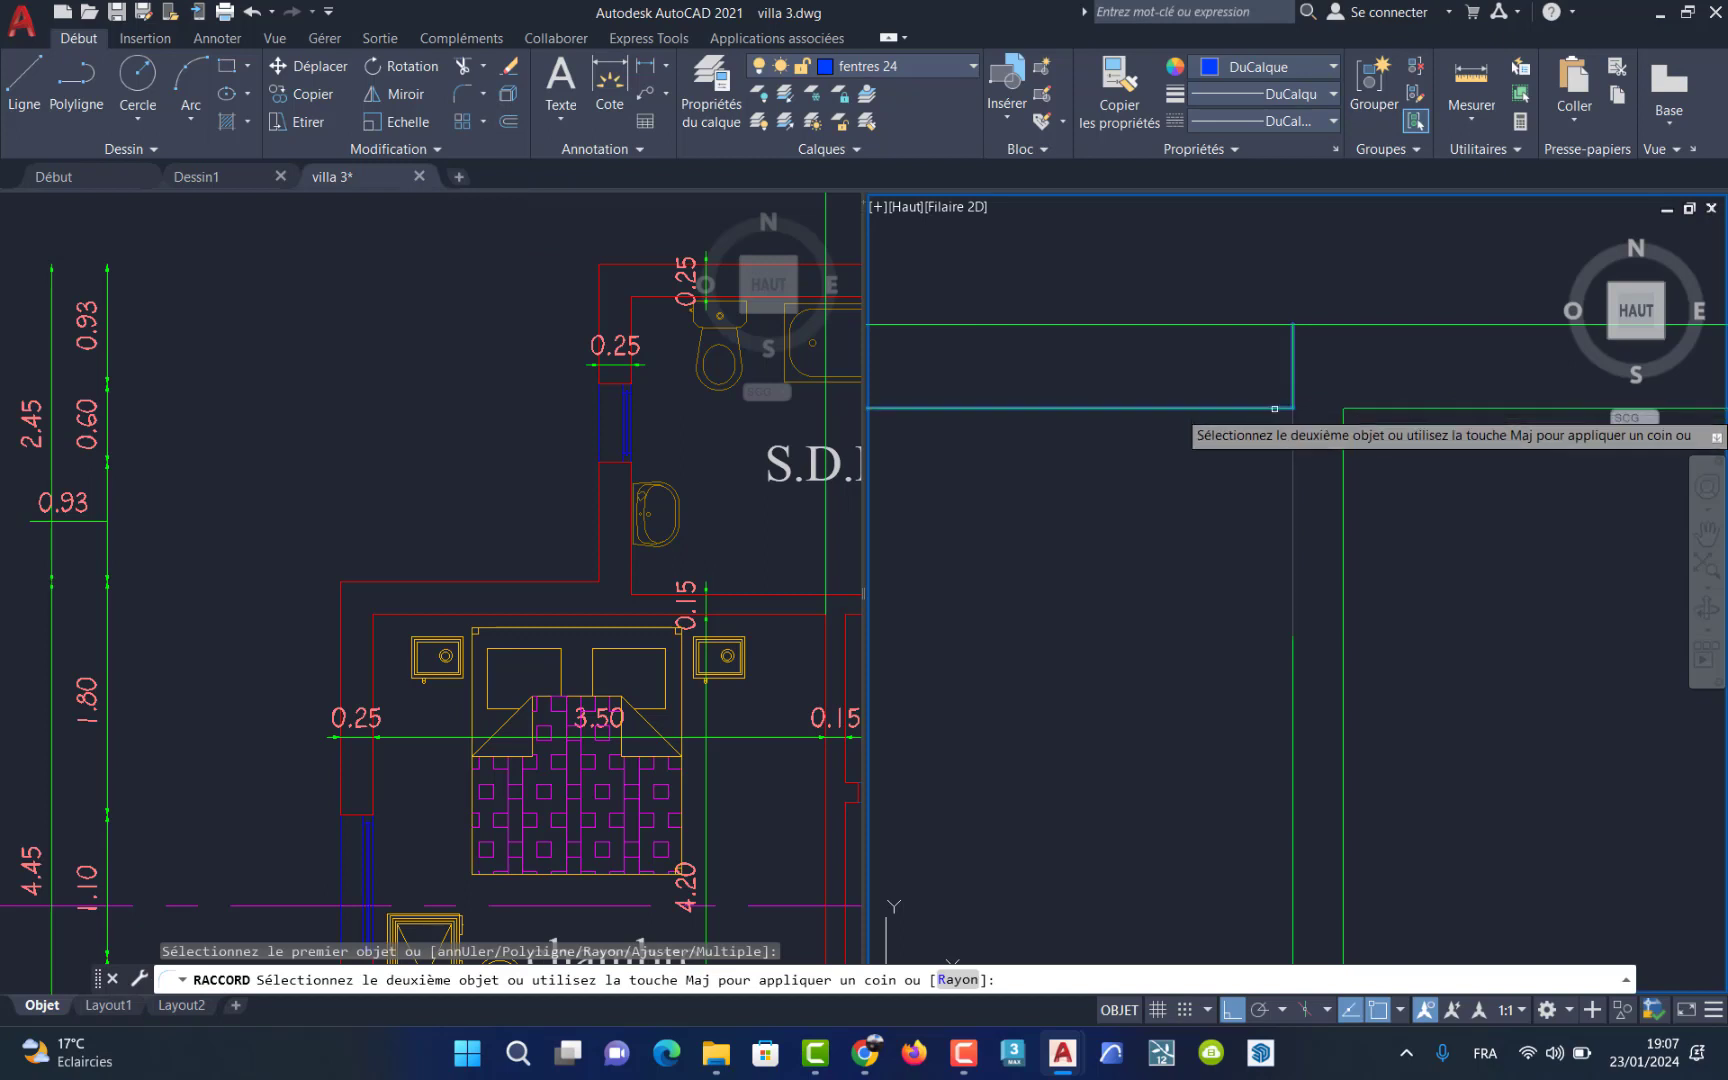
key(Escape)
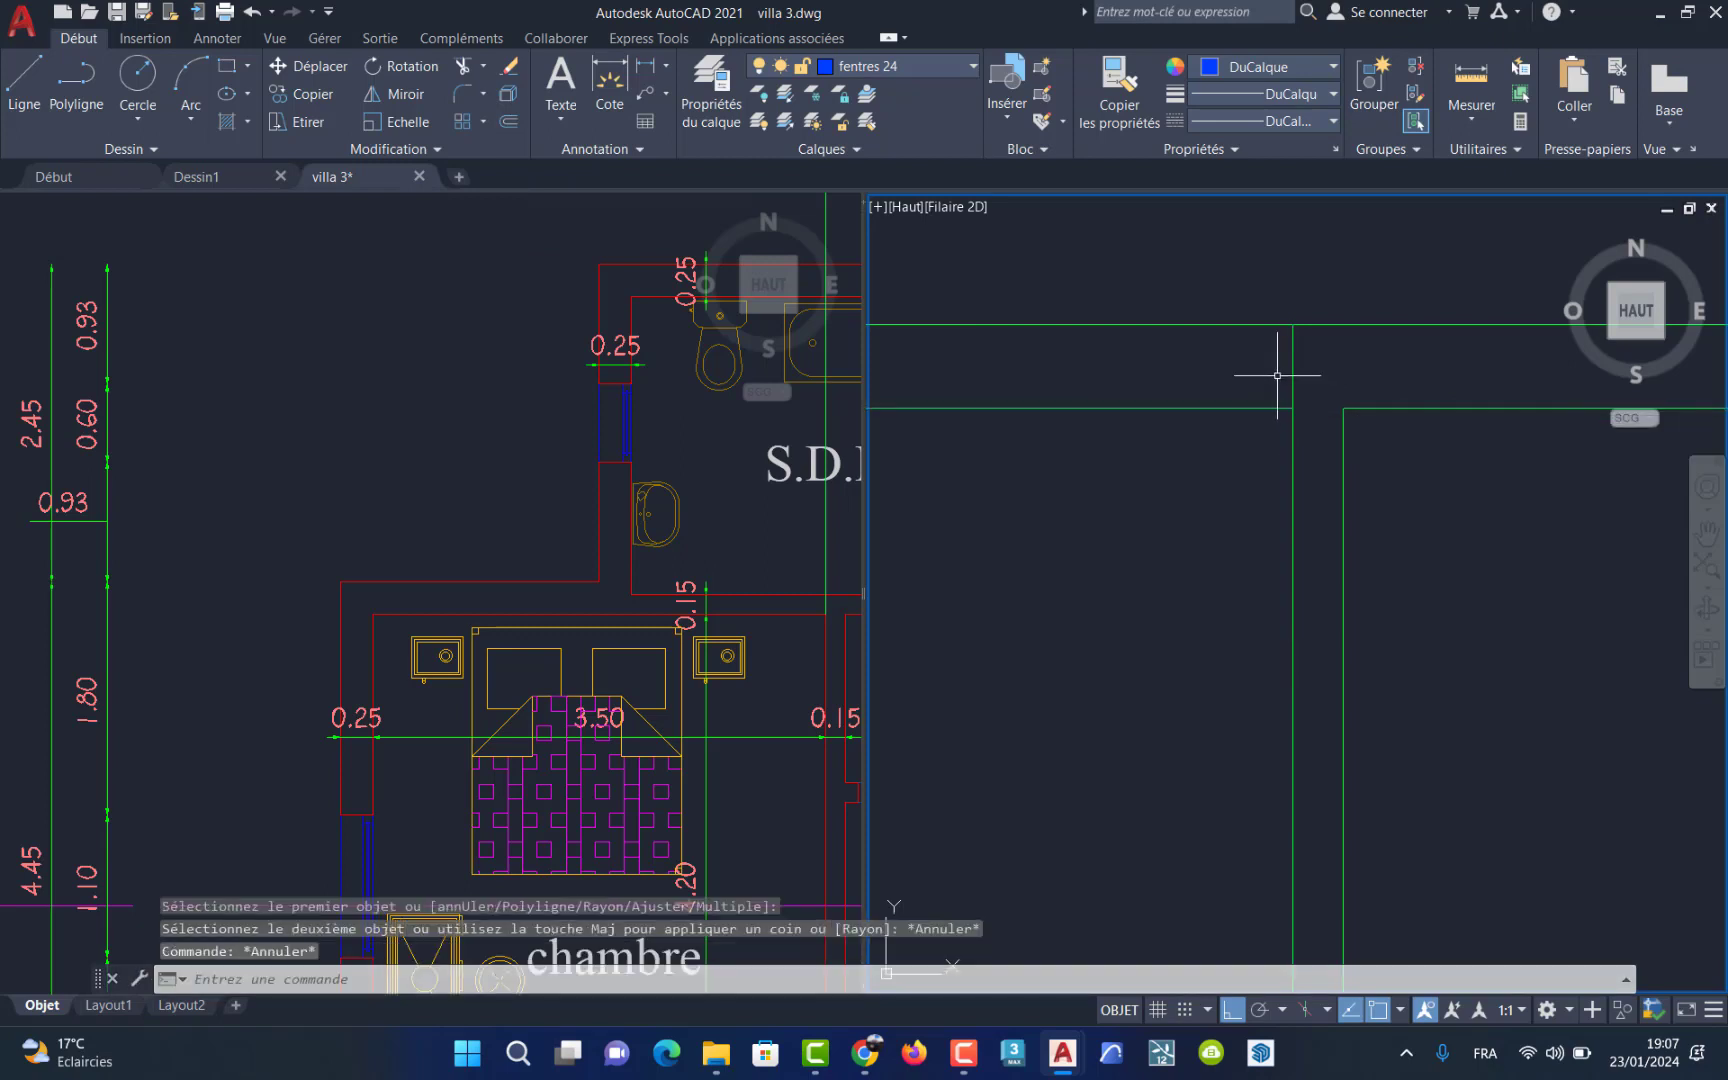
Step: Trim the piece of the partition line that crosses the upper wall between its inner and outer lines
click(462, 67)
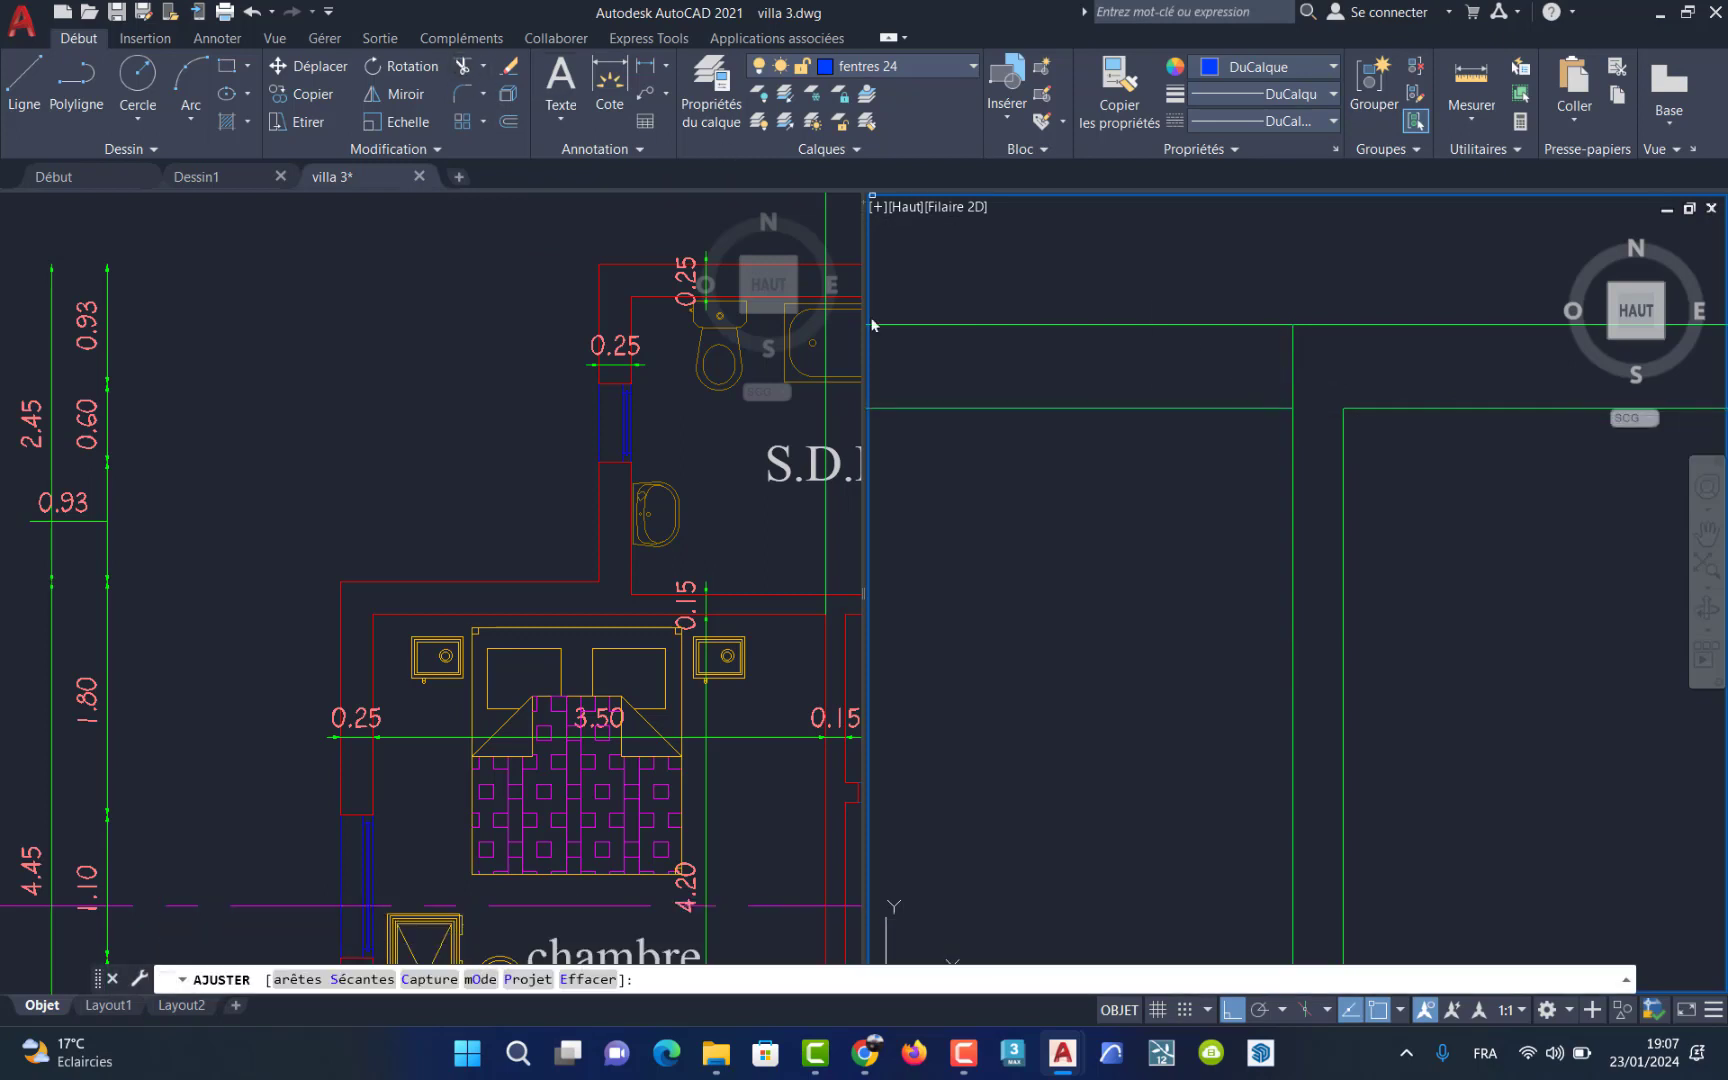
click(1298, 380)
scroll(1218, 499, down, 3)
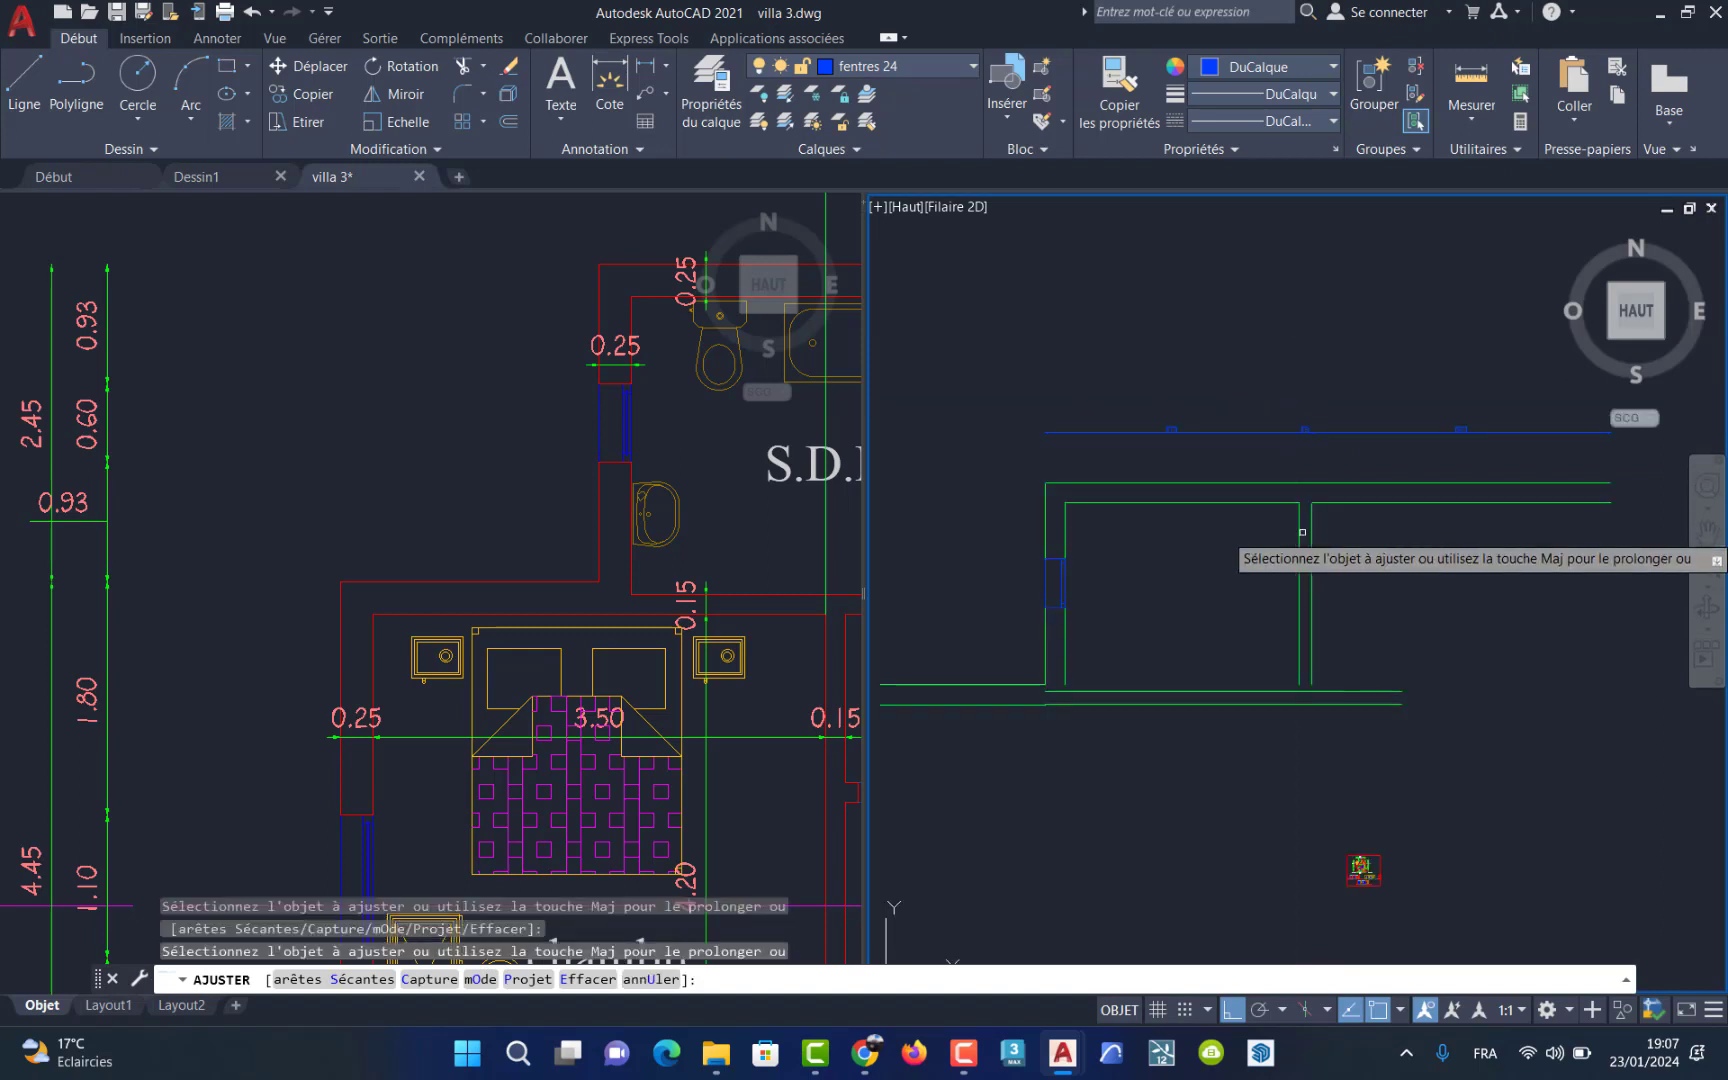